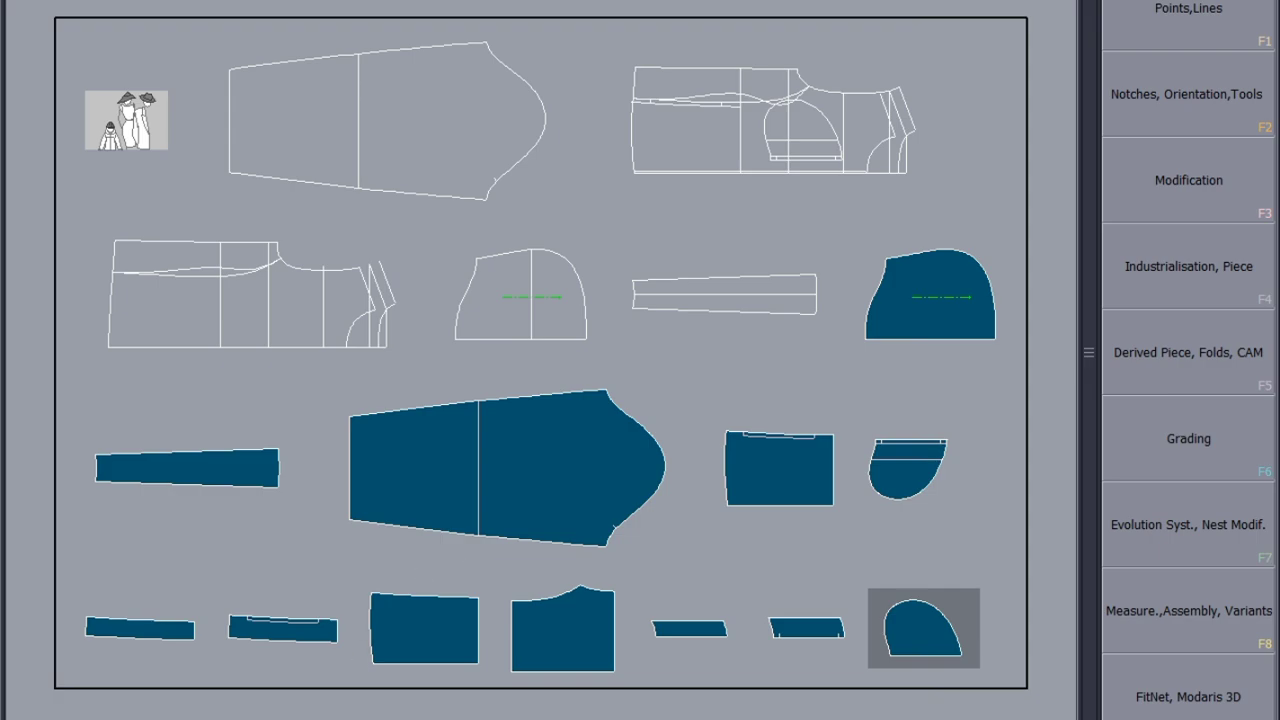
Step: Review the ladies padded jacket's size measurement table in the spreadsheet, and return to the Modaris pattern
mouse_move(276, 715)
click(386, 680)
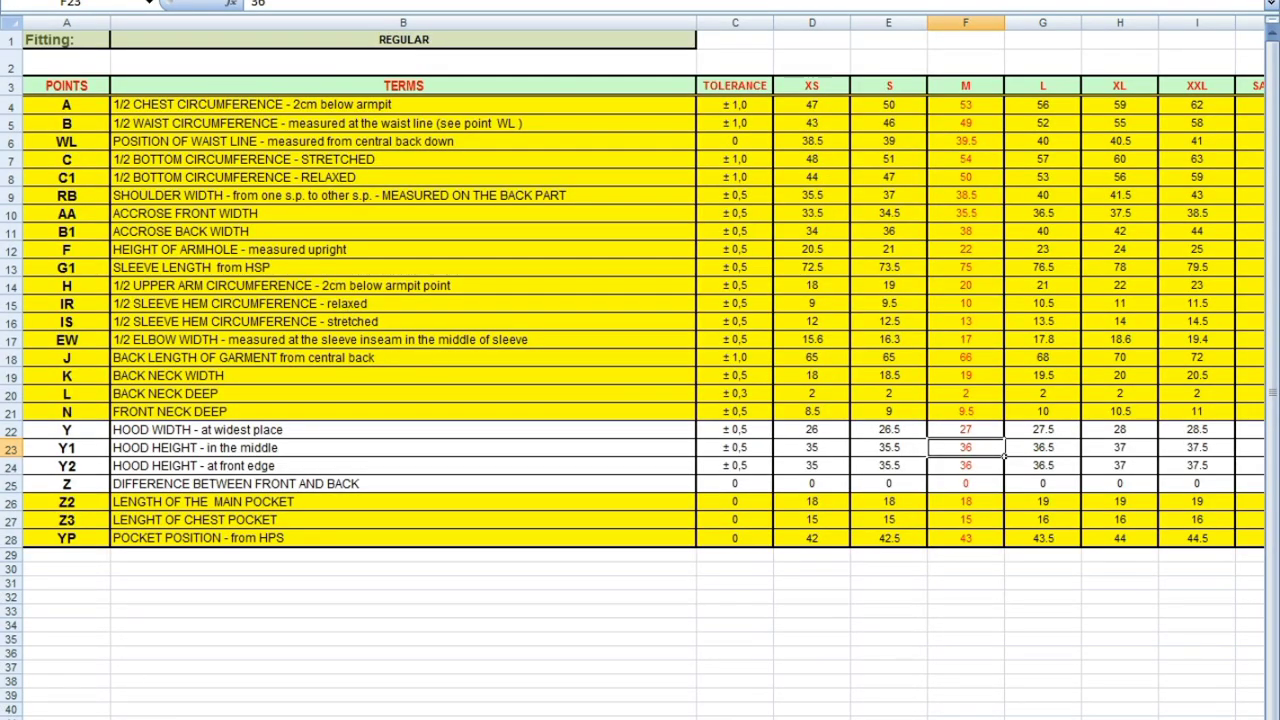
mouse_move(276, 716)
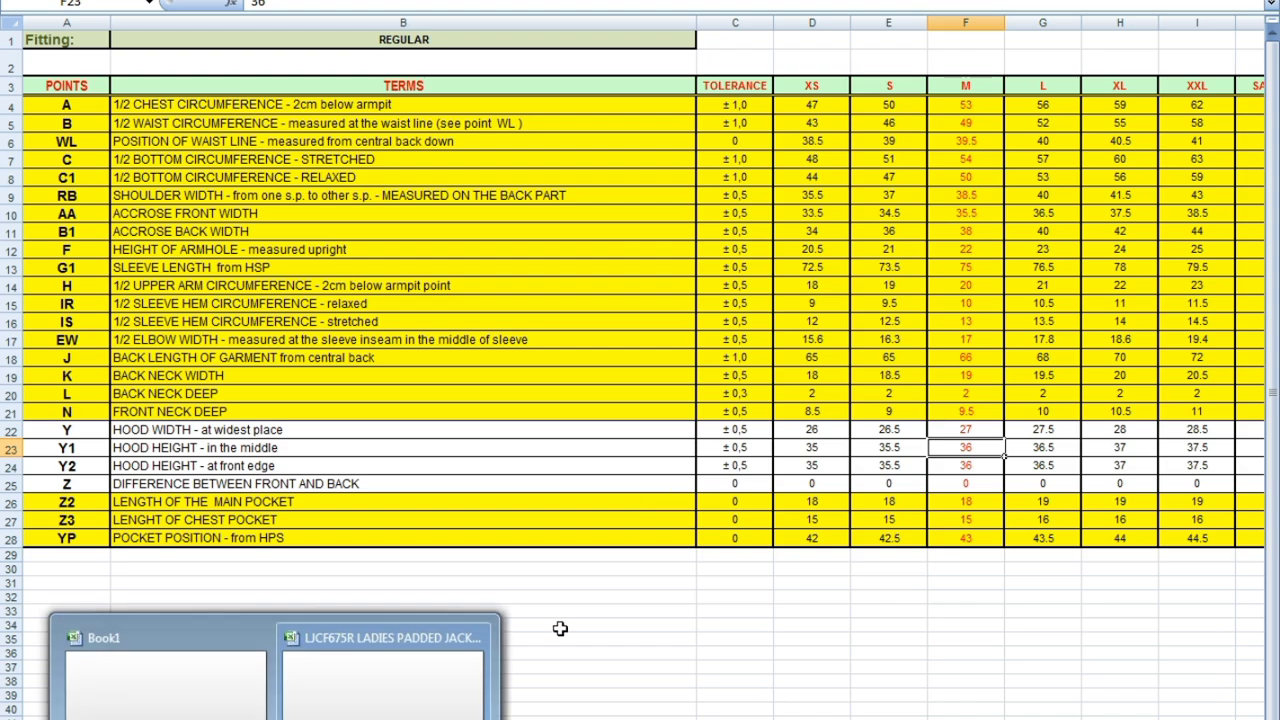
click(662, 610)
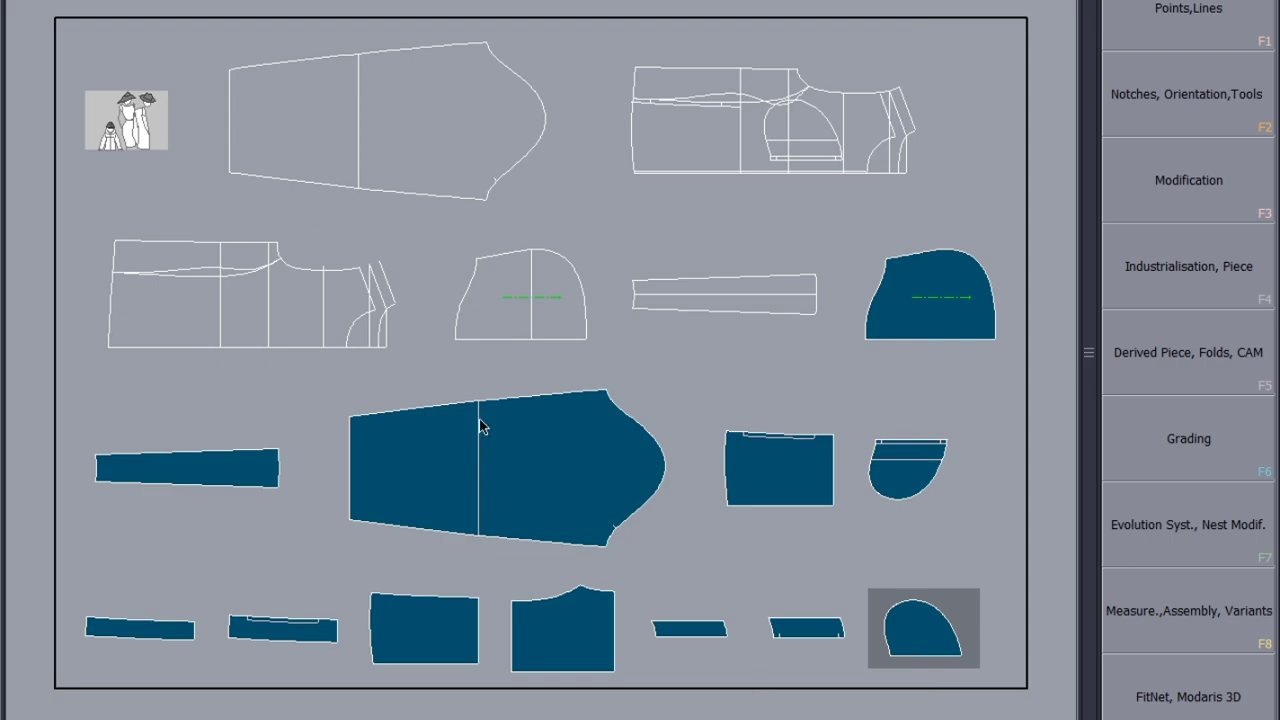
Step: Display the size nest on all pattern sheets and save the model, continuing past the validate warning
key(ctrl+a)
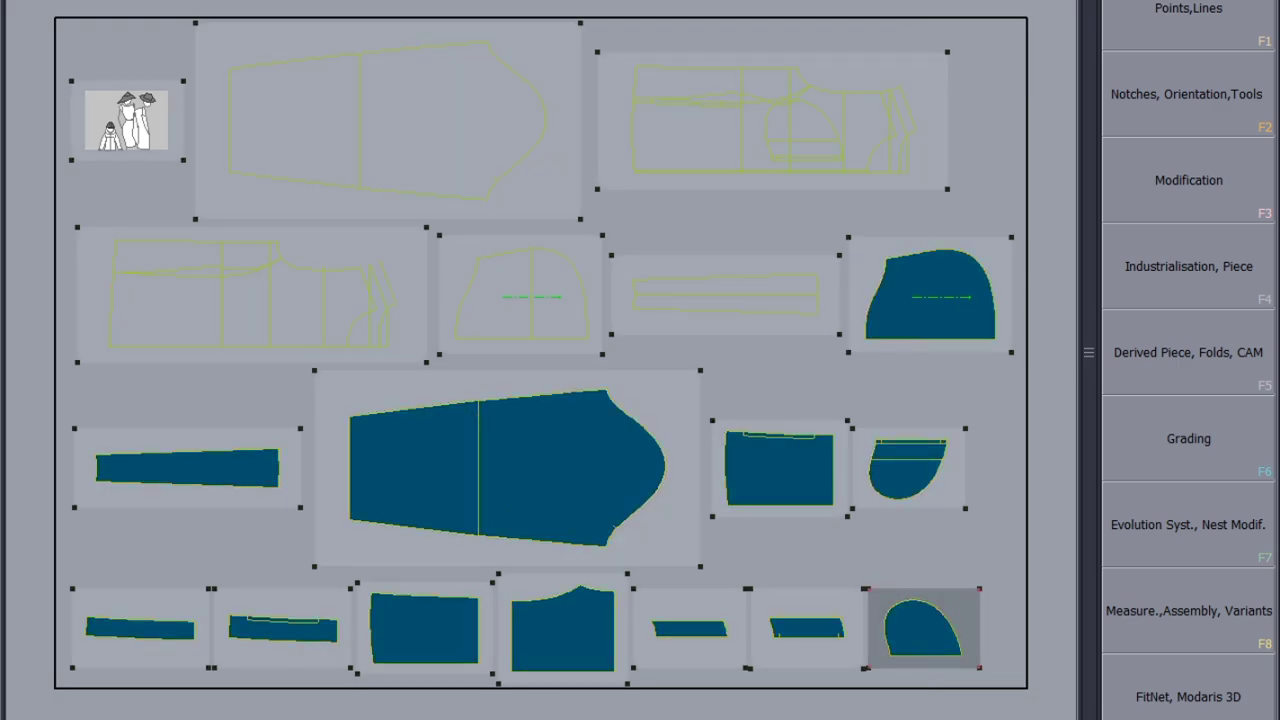
click(549, 718)
scroll(720, 64, up, 5)
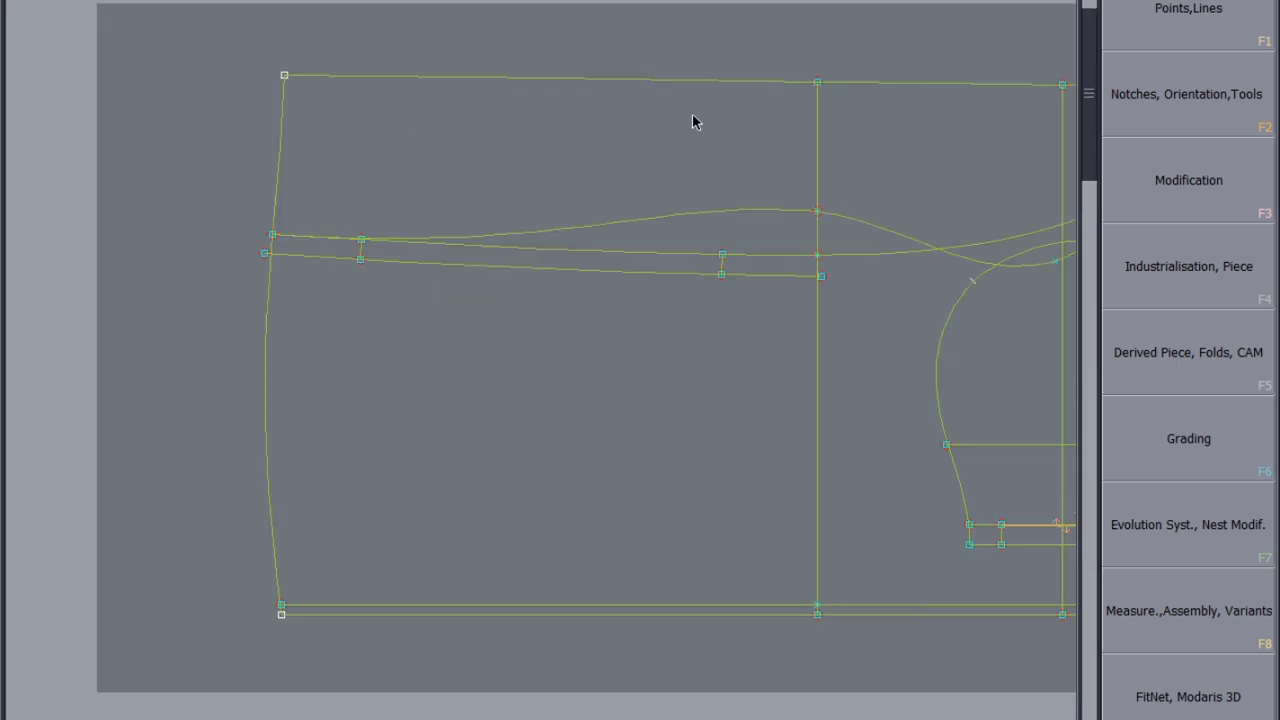
scroll(686, 120, down, 2)
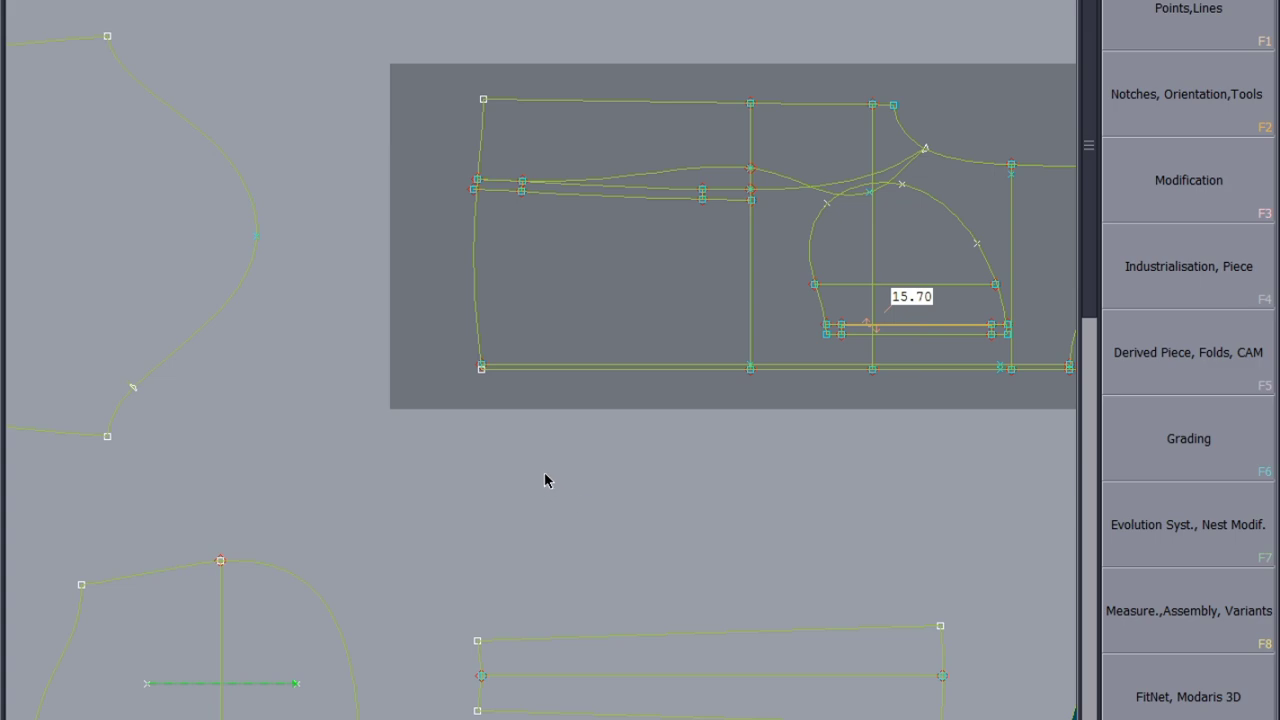
key(j)
key(ctrl+s)
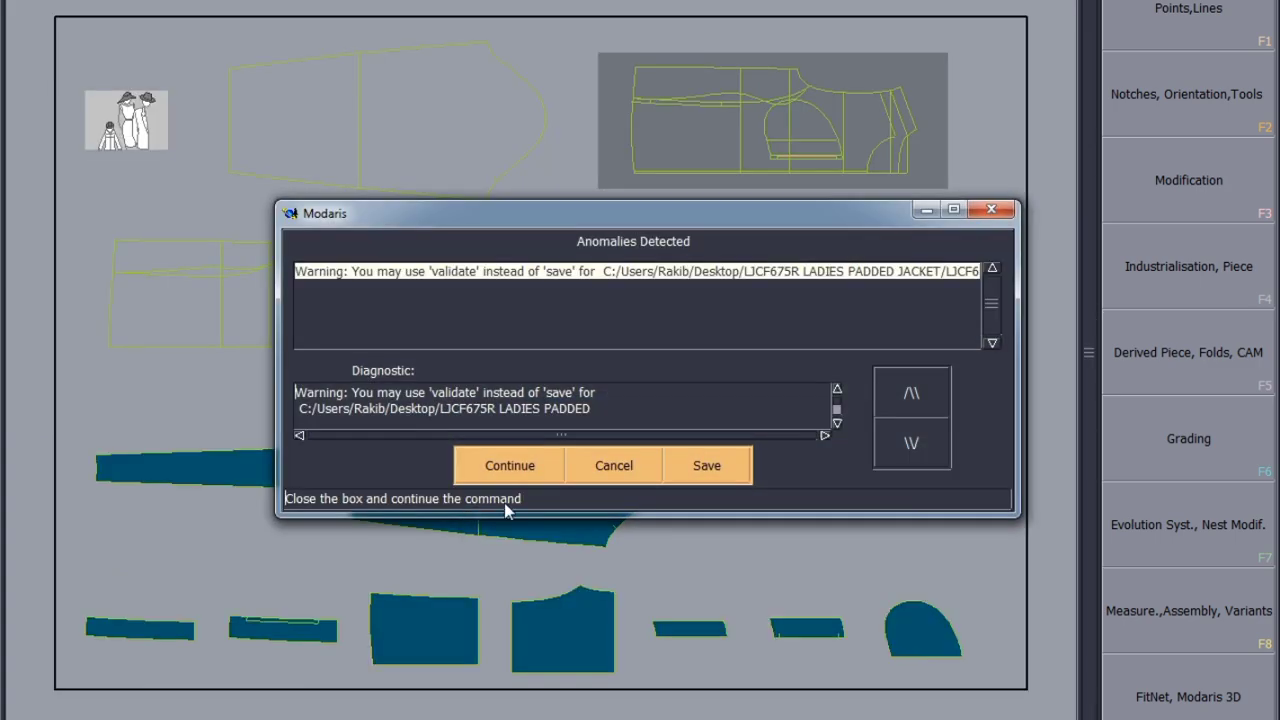
click(524, 468)
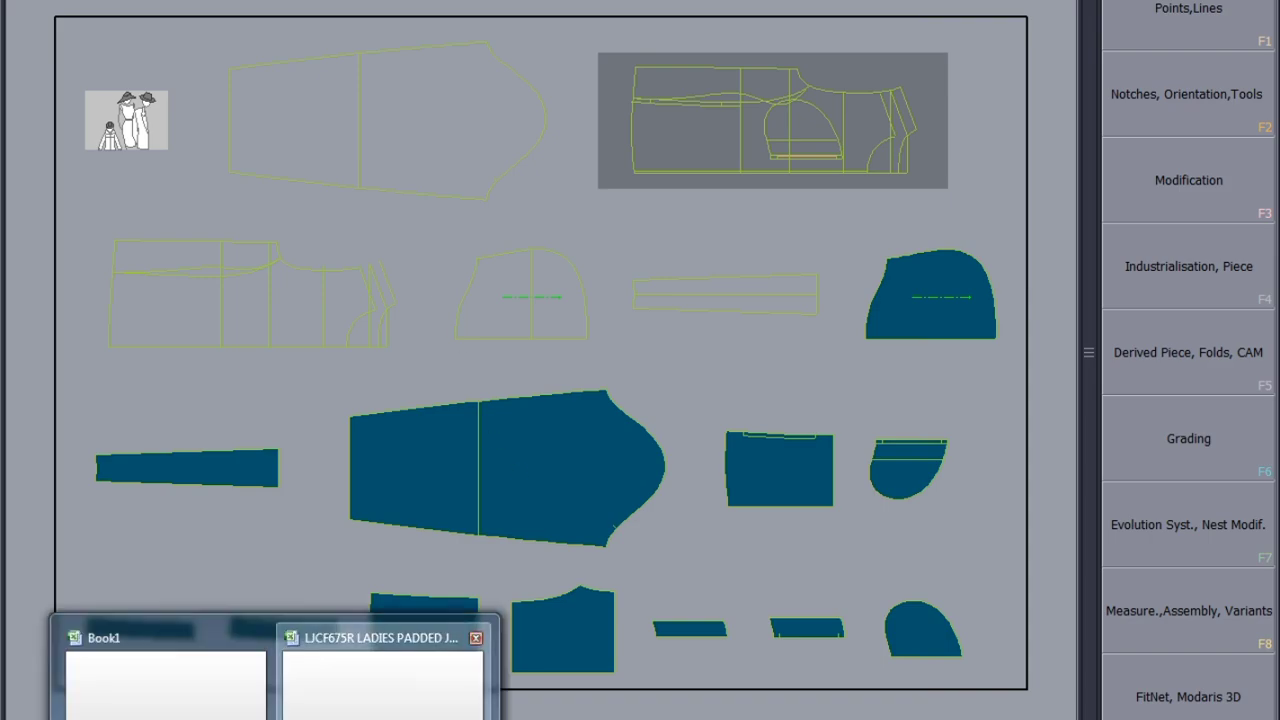
Step: In the jacket's measurement spreadsheet, fill the 1/2 chest circumference row (row 4) with blue
click(383, 665)
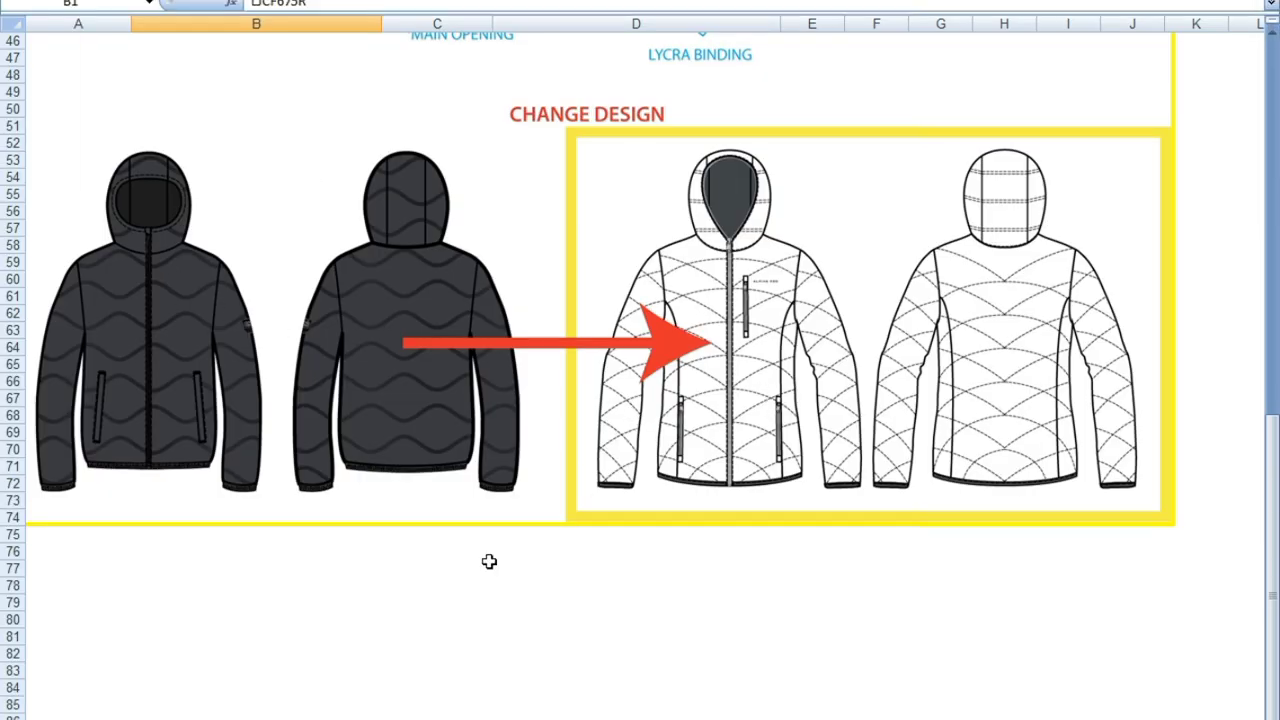
key(ctrl+Page_Down)
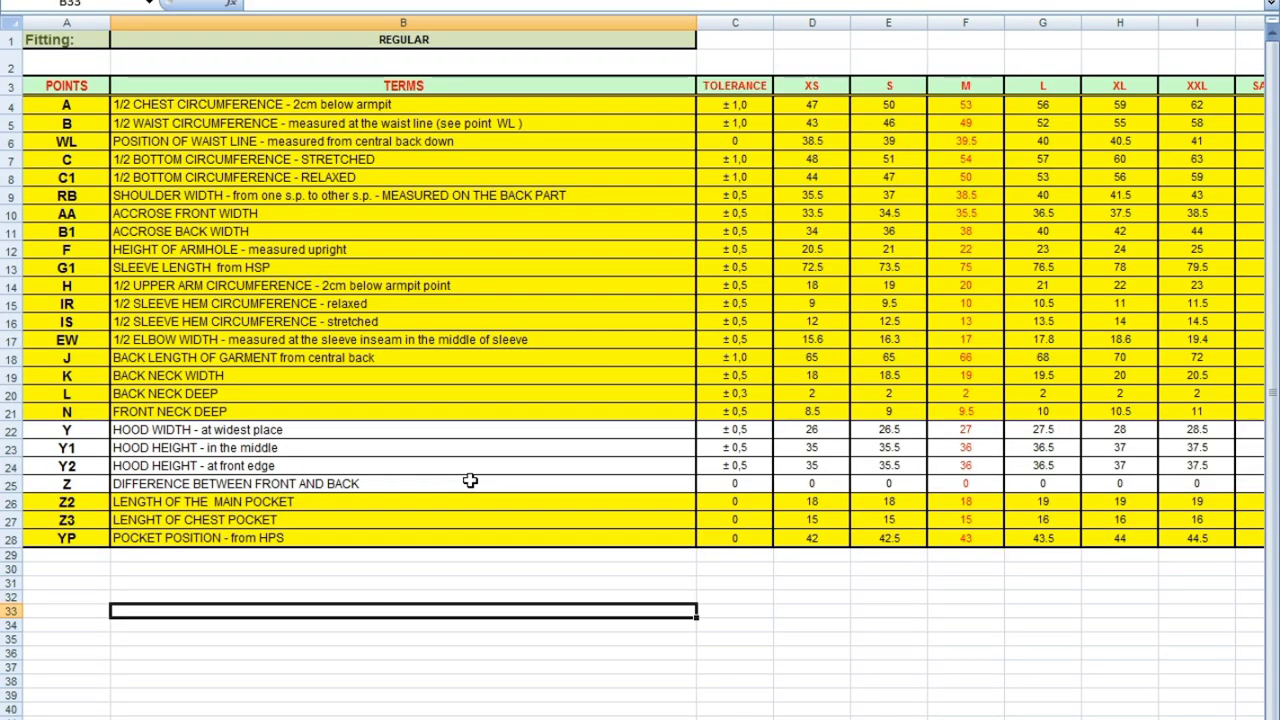
click(468, 357)
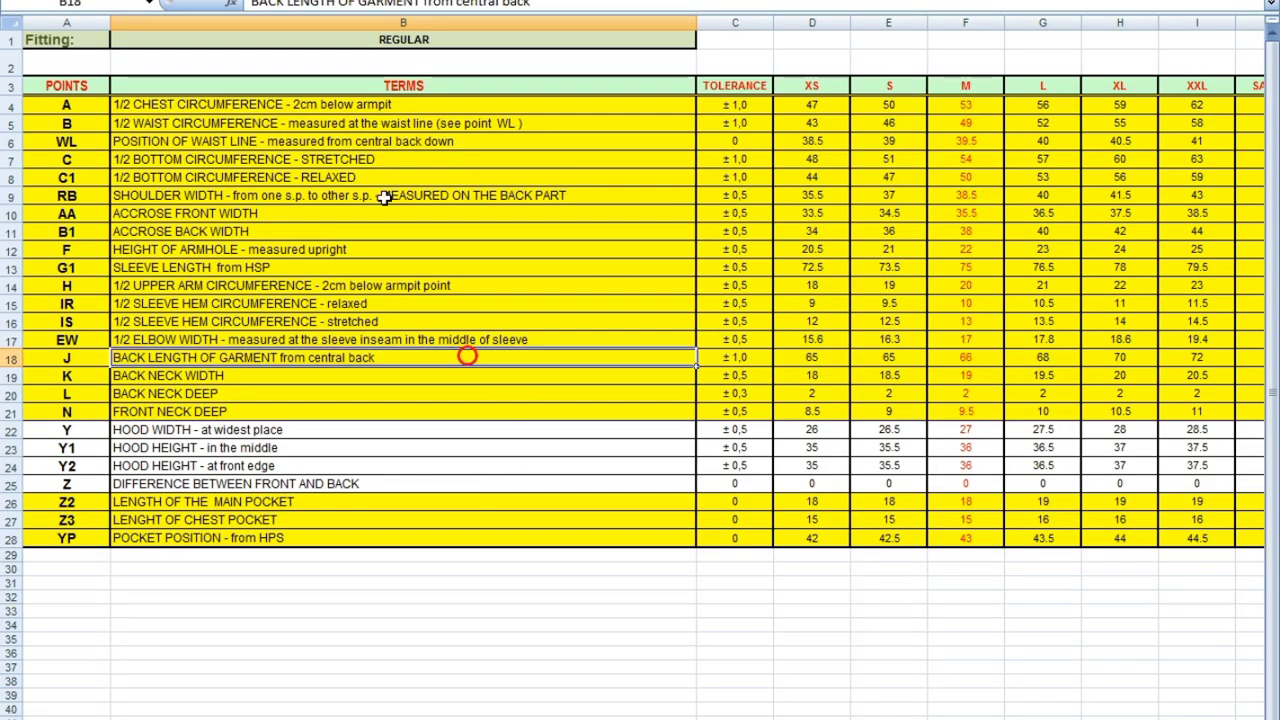
click(12, 105)
right_click(12, 105)
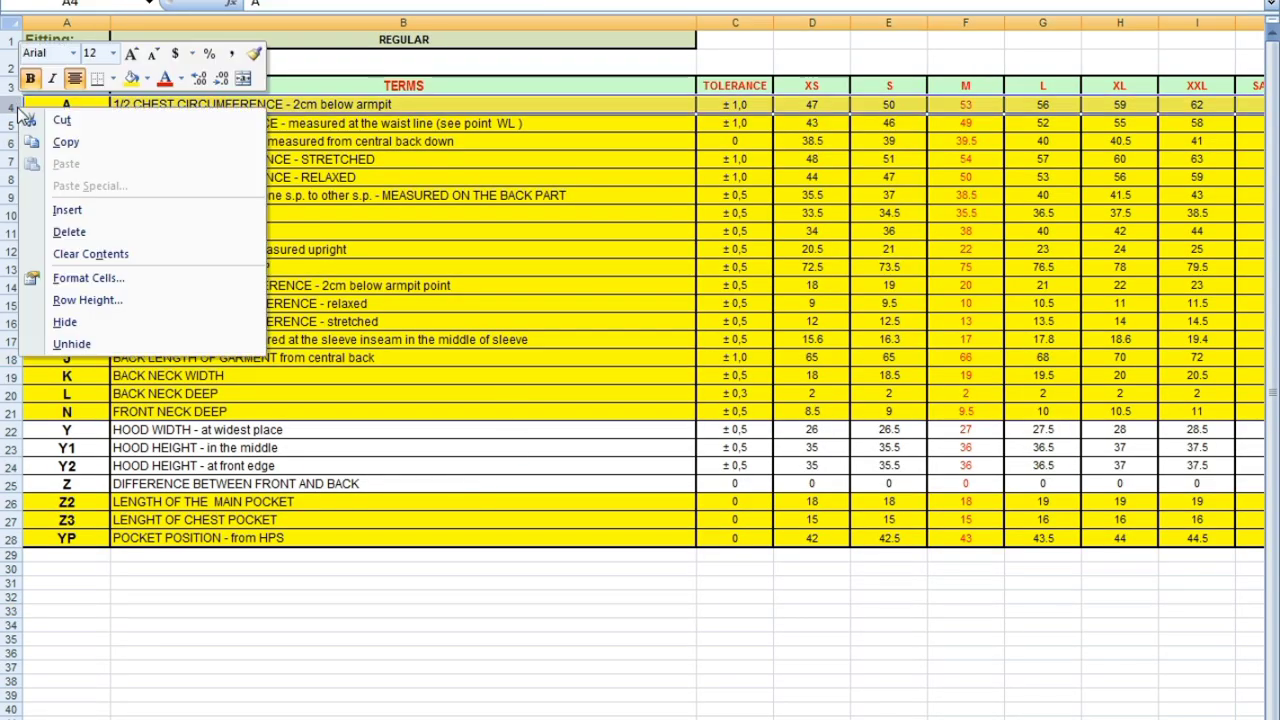
click(147, 79)
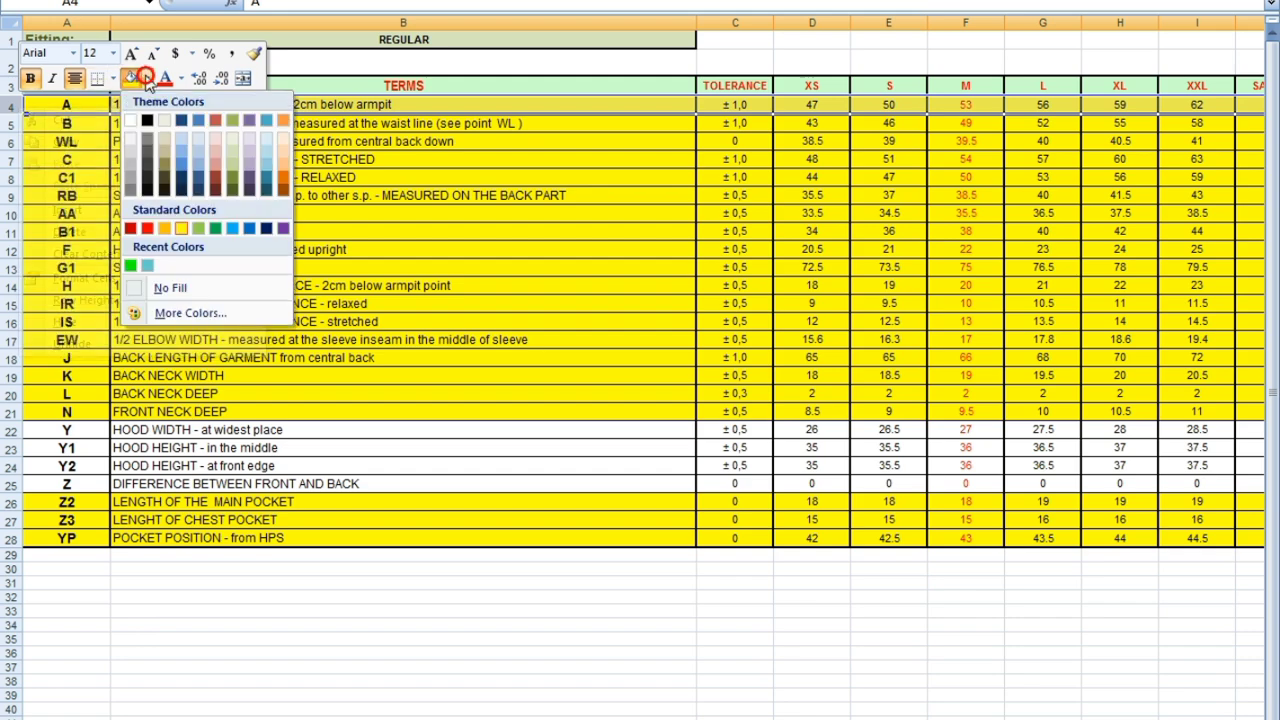
click(200, 122)
click(420, 394)
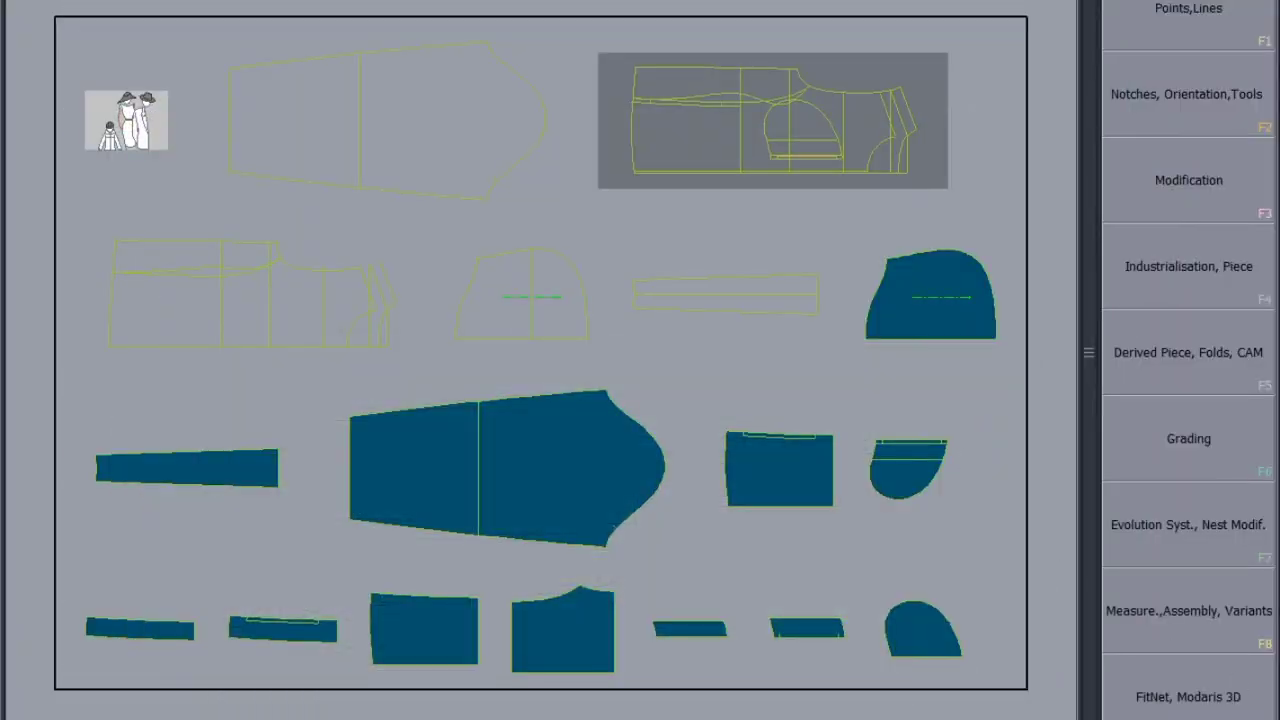
Step: In Modaris, check the grading values of the body pattern's shoulder tip with Control, and close the table
key(F6)
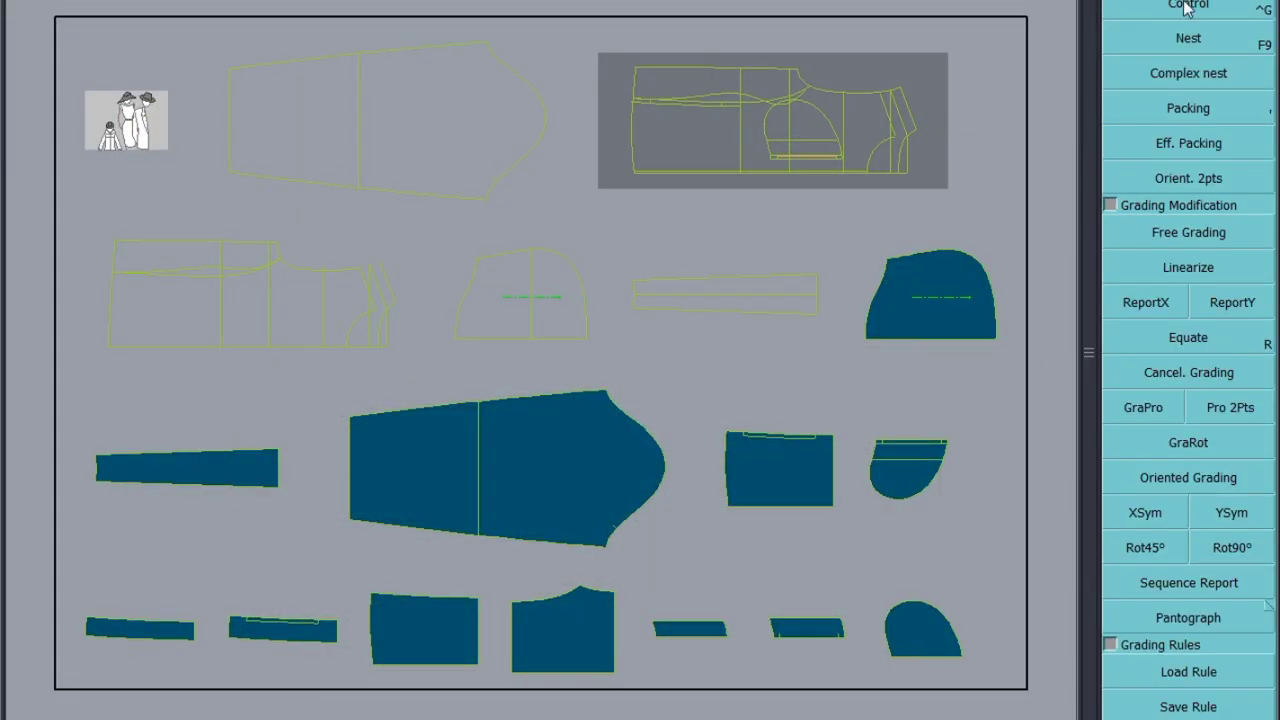
click(1186, 7)
scroll(941, 70, up, 4)
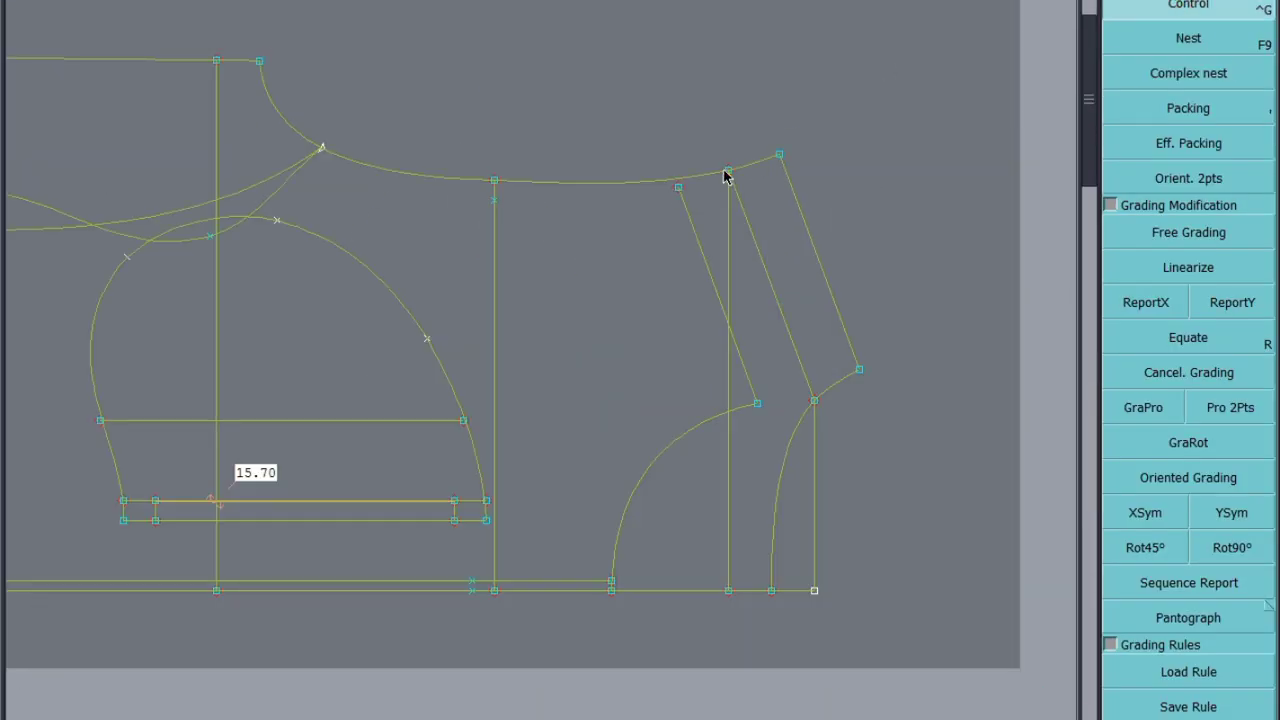
click(729, 171)
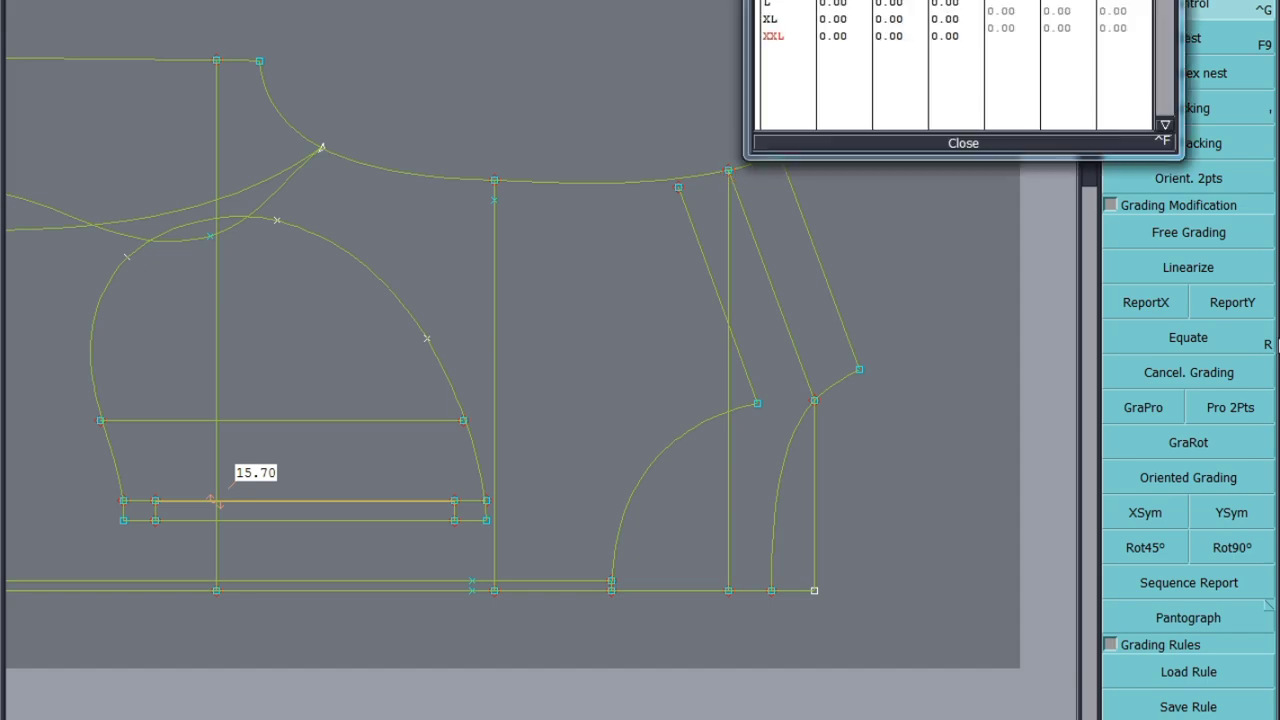
click(1060, 11)
click(960, 140)
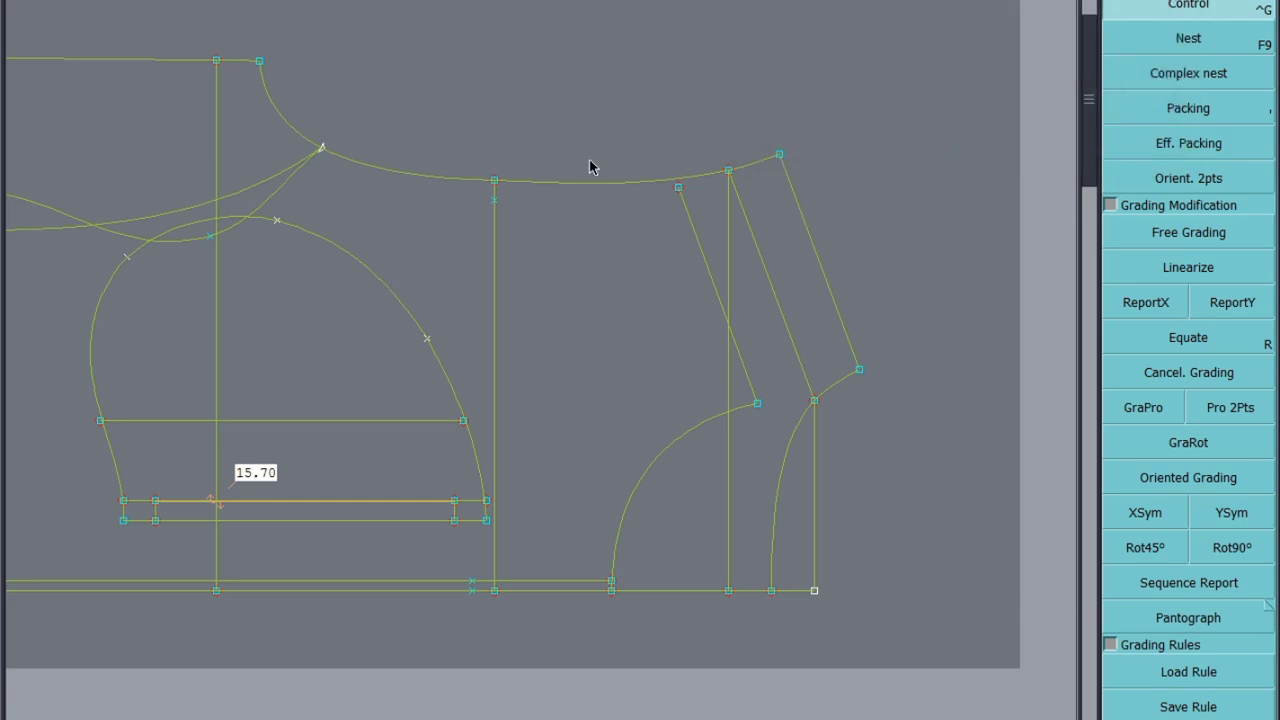
Step: Grade the body pattern's underarm point in Y and copy that grading to the adjacent chest line point with ReportY
click(259, 62)
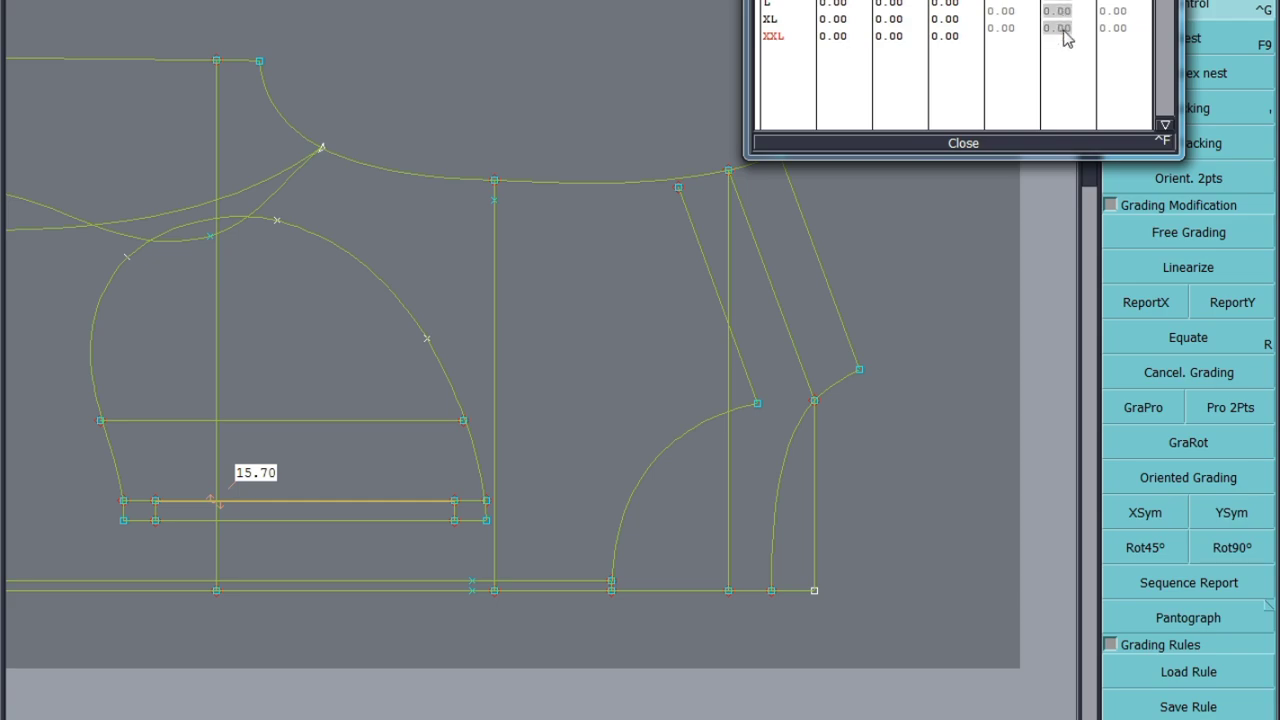
click(965, 142)
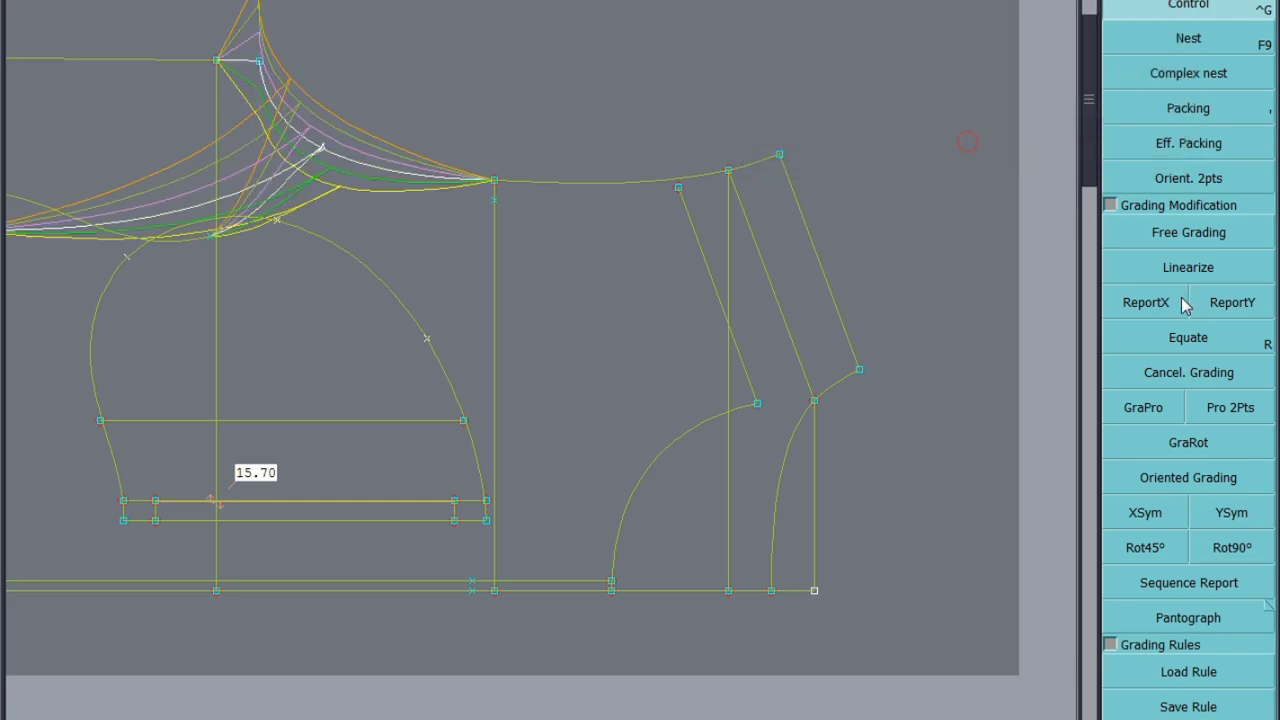
click(1200, 303)
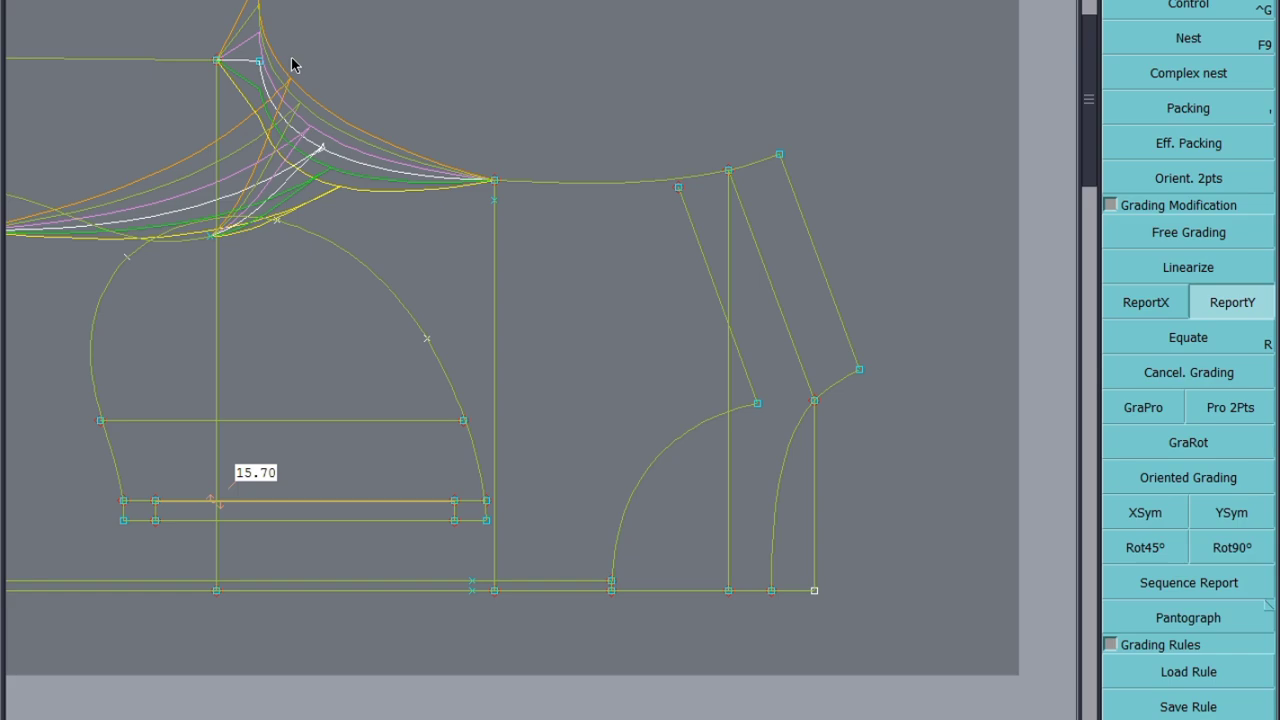
click(219, 62)
scroll(609, 166, down, 2)
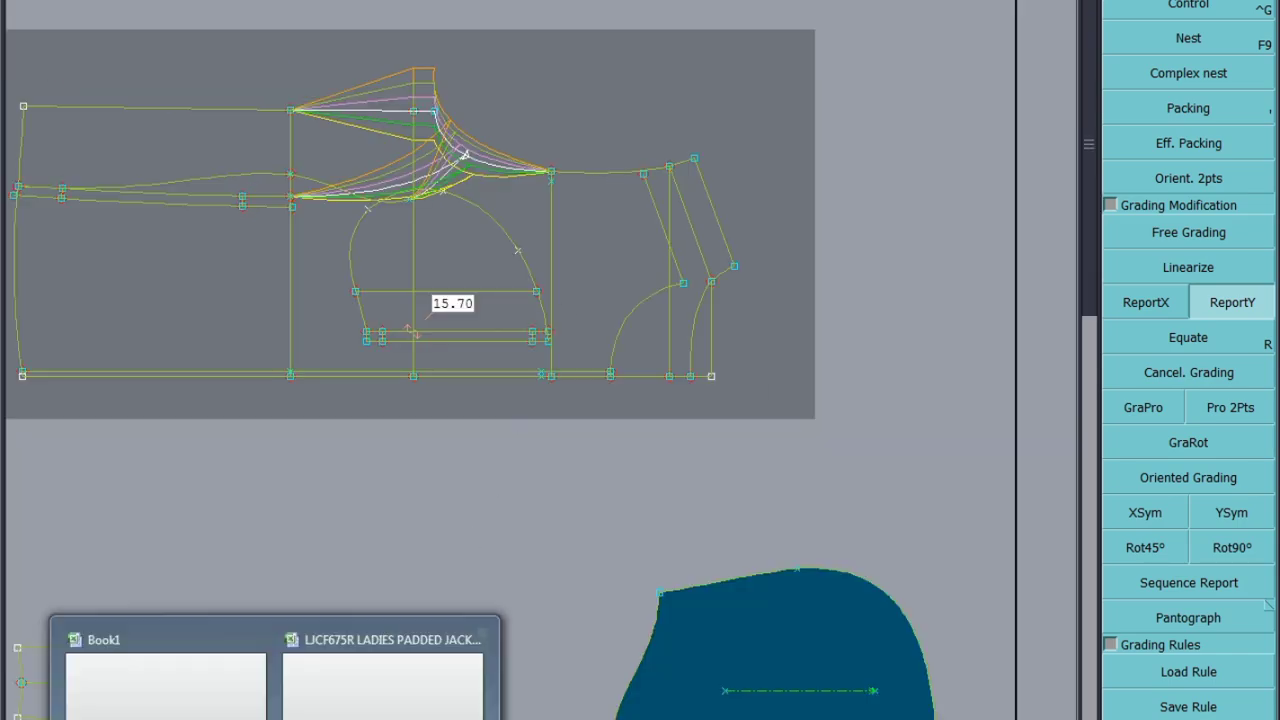
Step: In the measurement spreadsheet, fill the 1/2 waist circumference and position of waist line rows (5 and 6) with blue
click(390, 680)
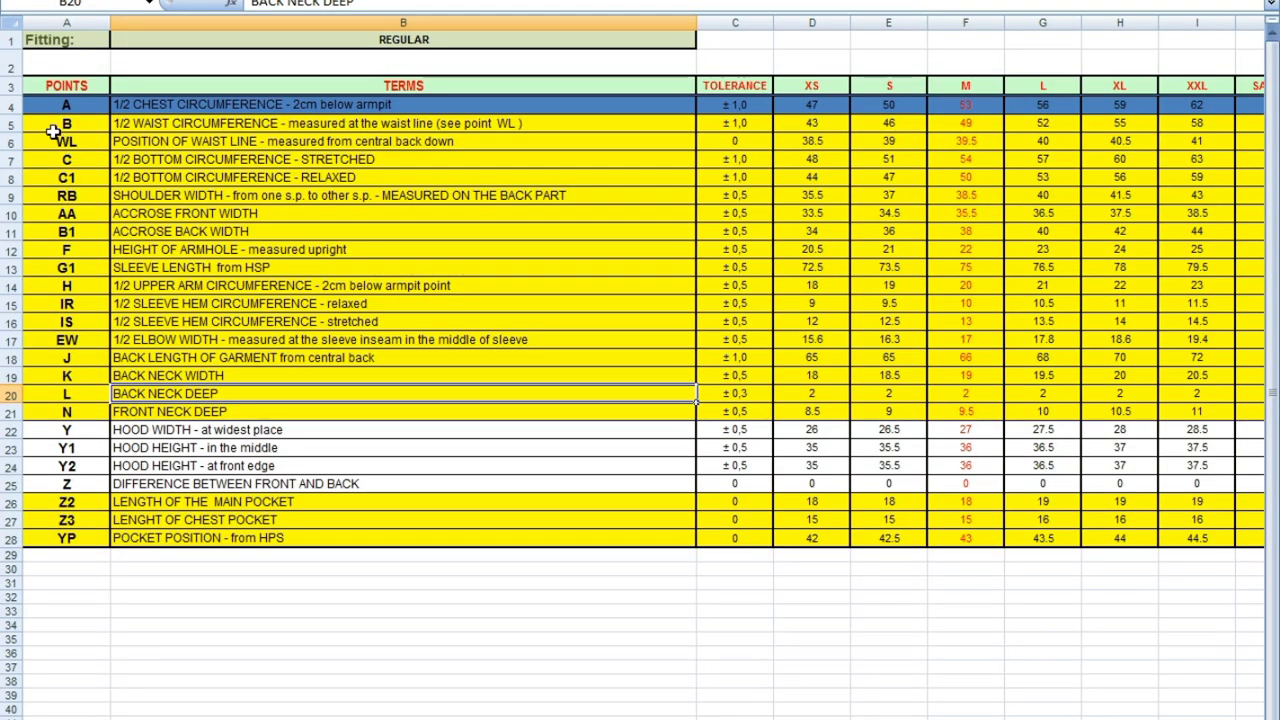
click(7, 124)
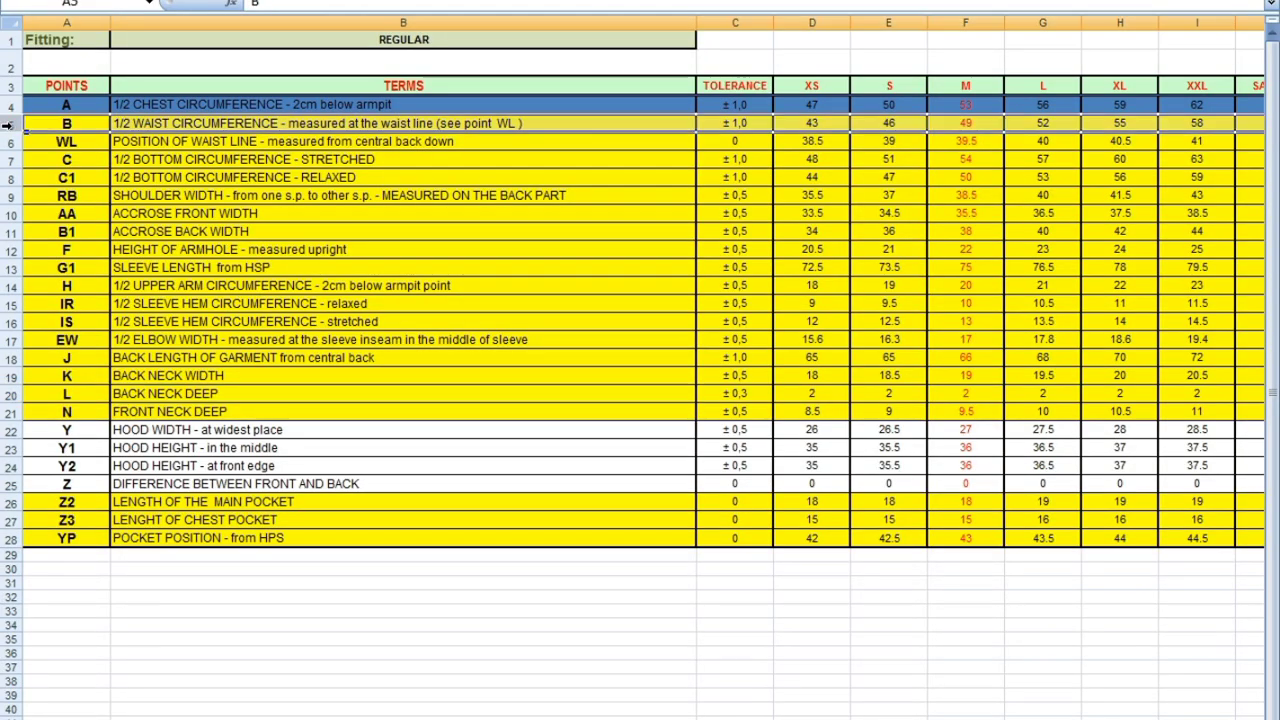
right_click(7, 124)
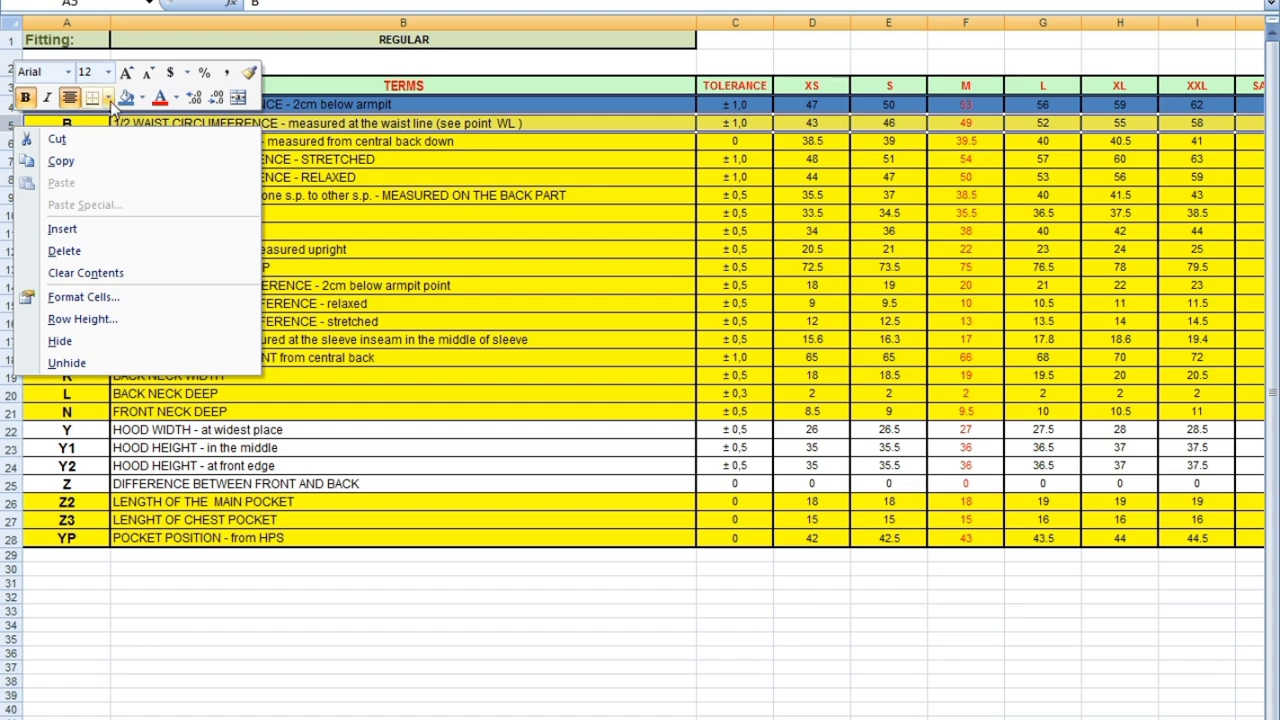
click(123, 101)
click(8, 141)
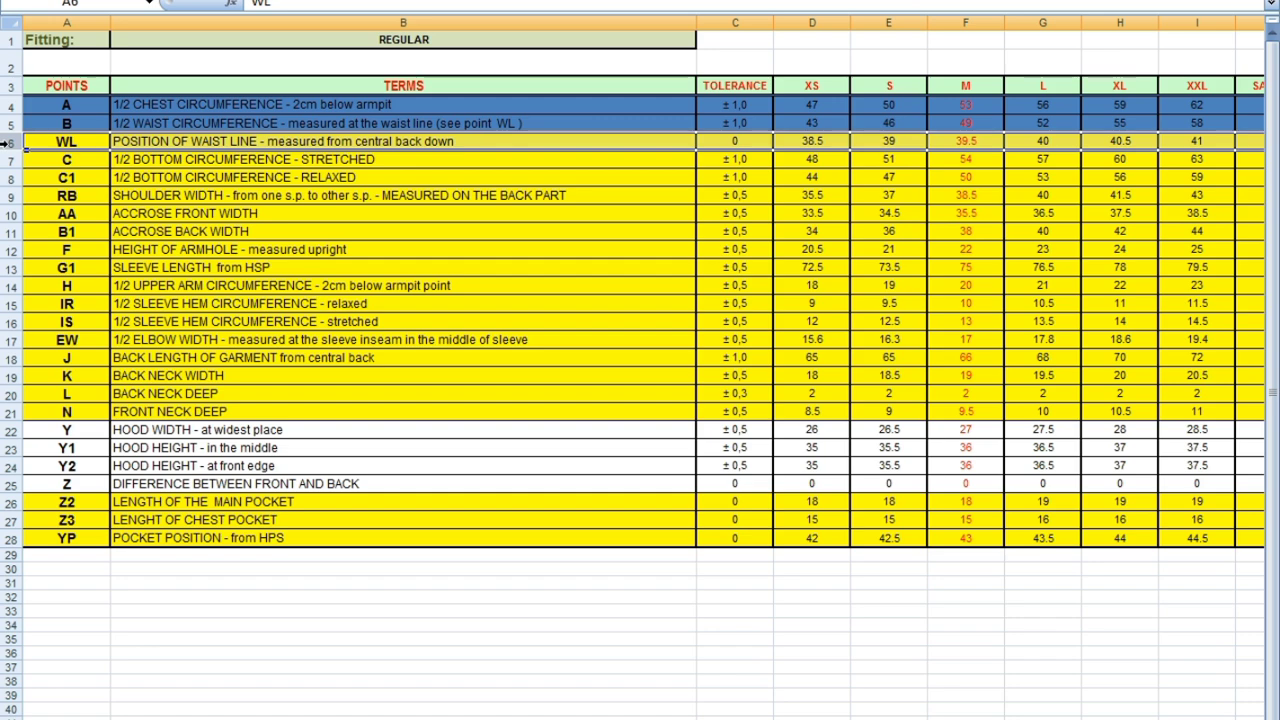
right_click(5, 141)
click(128, 125)
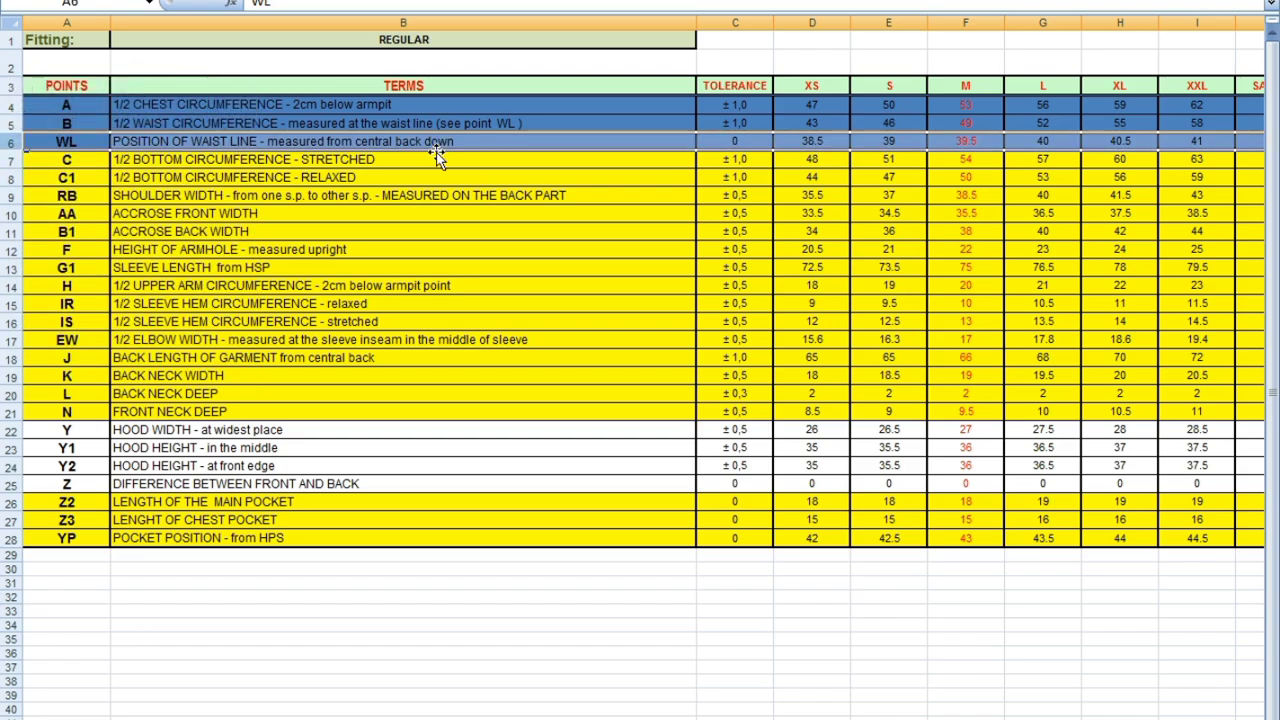
Step: In Modaris, grade the side seam end of the body pattern's waist line by -0.50 per size in X using Control
click(832, 716)
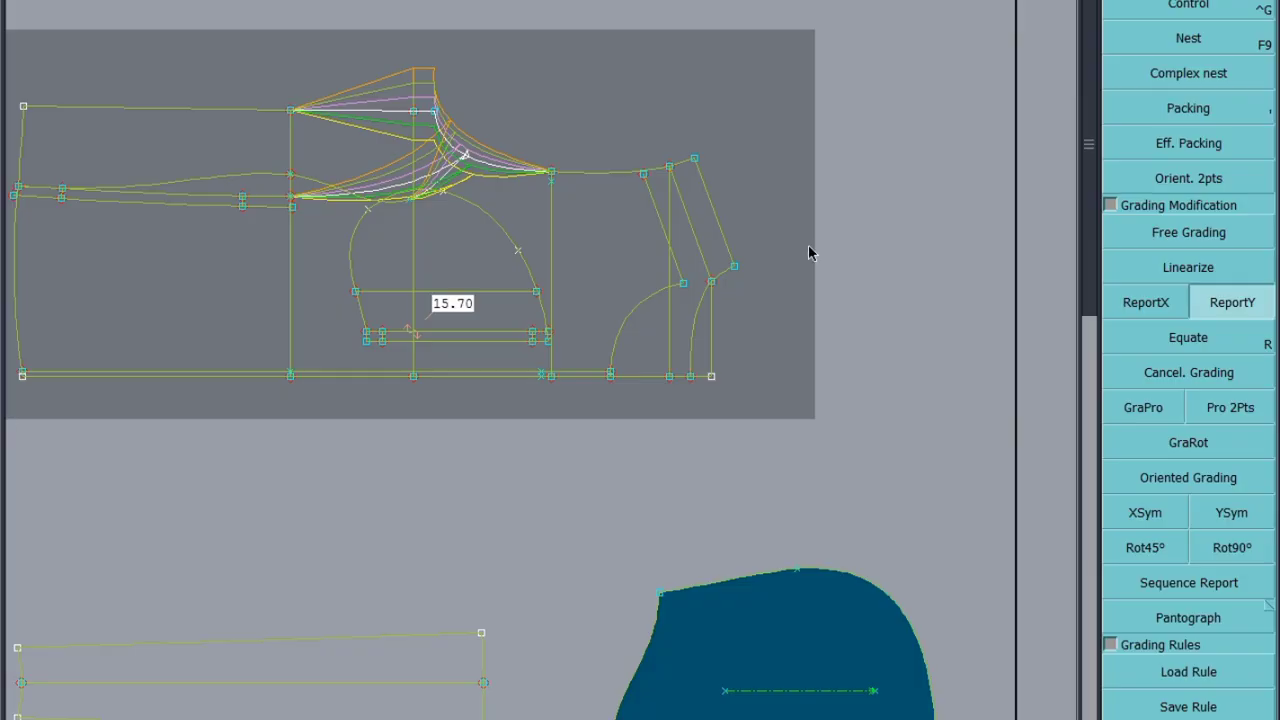
click(1232, 10)
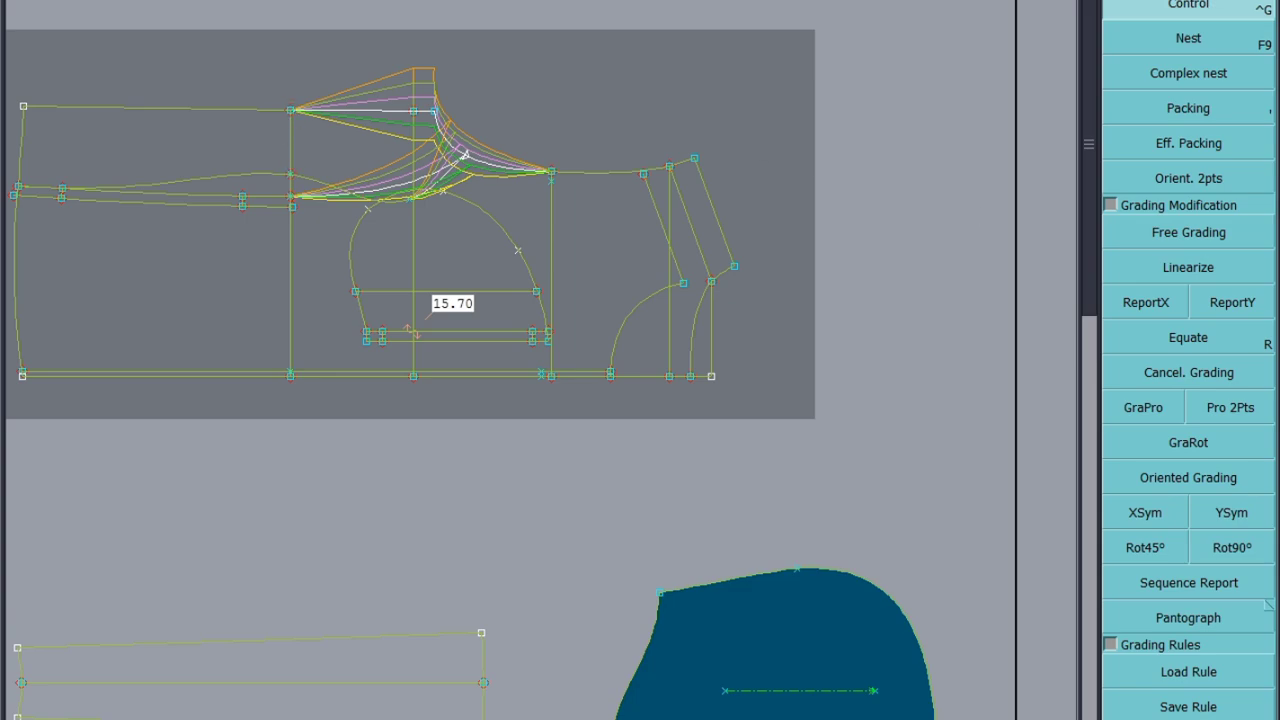
click(291, 110)
drag(1007, 12, 1007, 32)
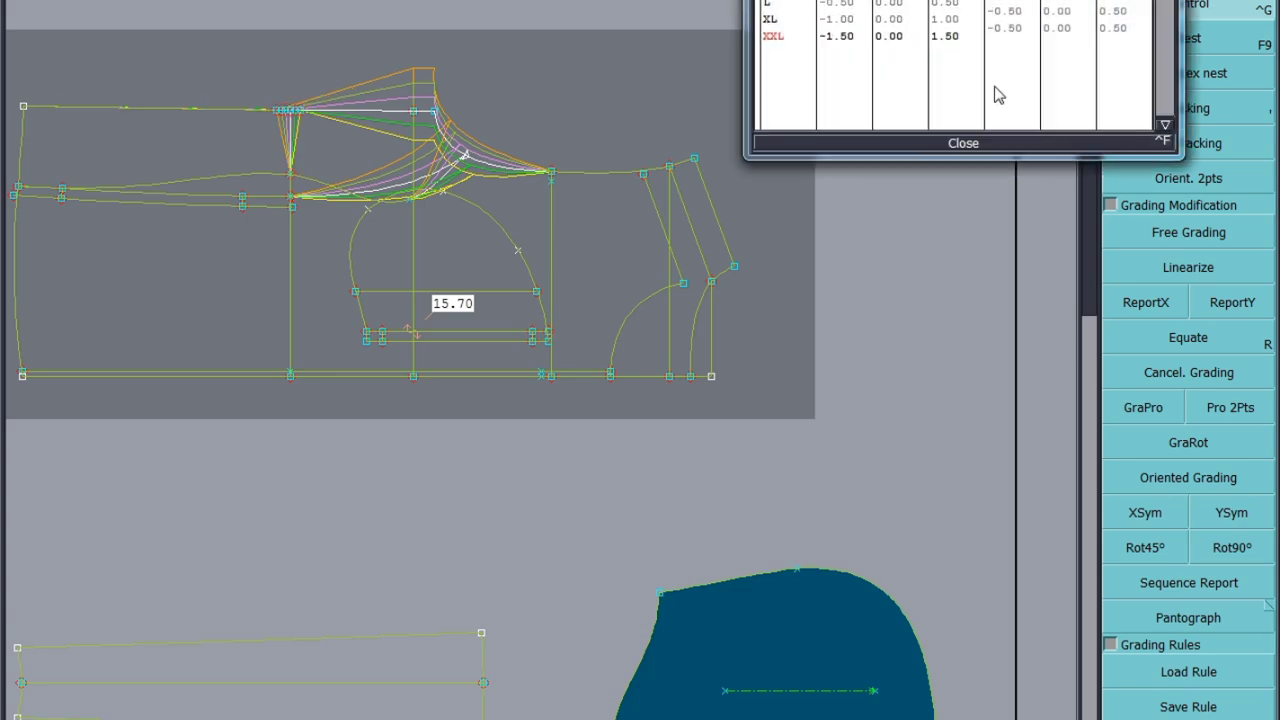
click(963, 141)
Step: Copy the X grading of the waist line's side seam point to the other points along the waist line with ReportX
click(1168, 304)
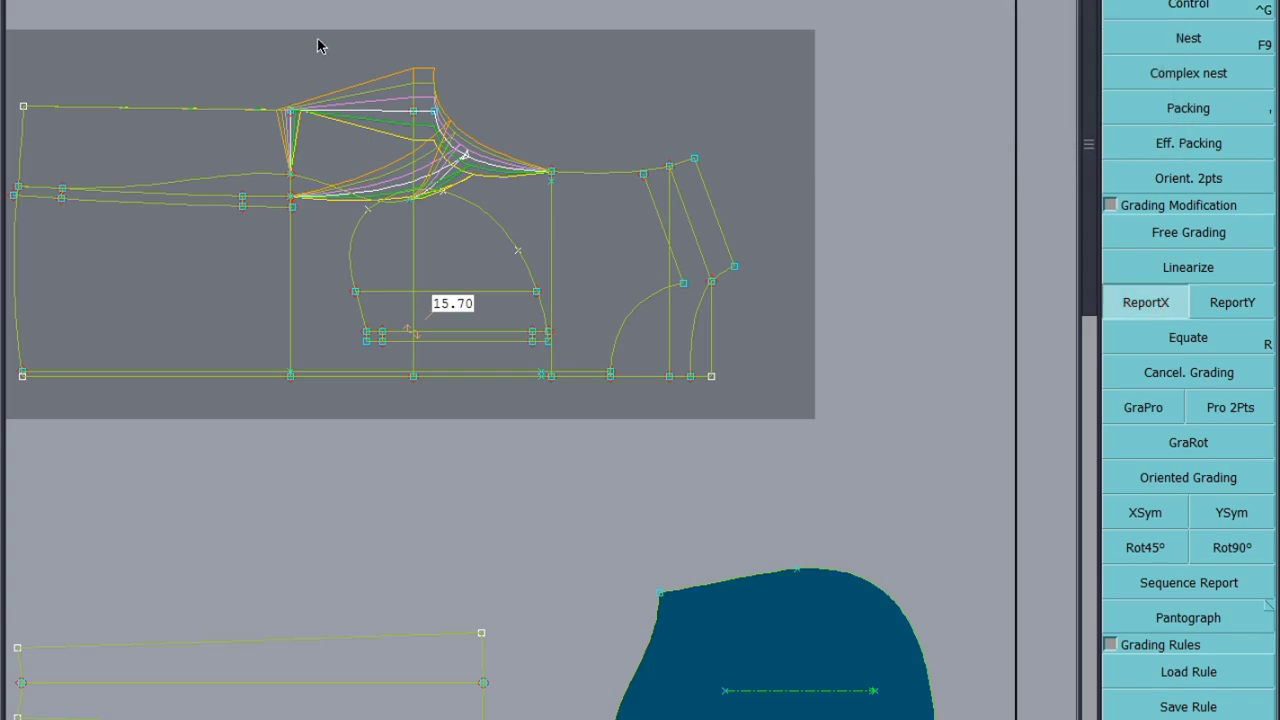
click(292, 205)
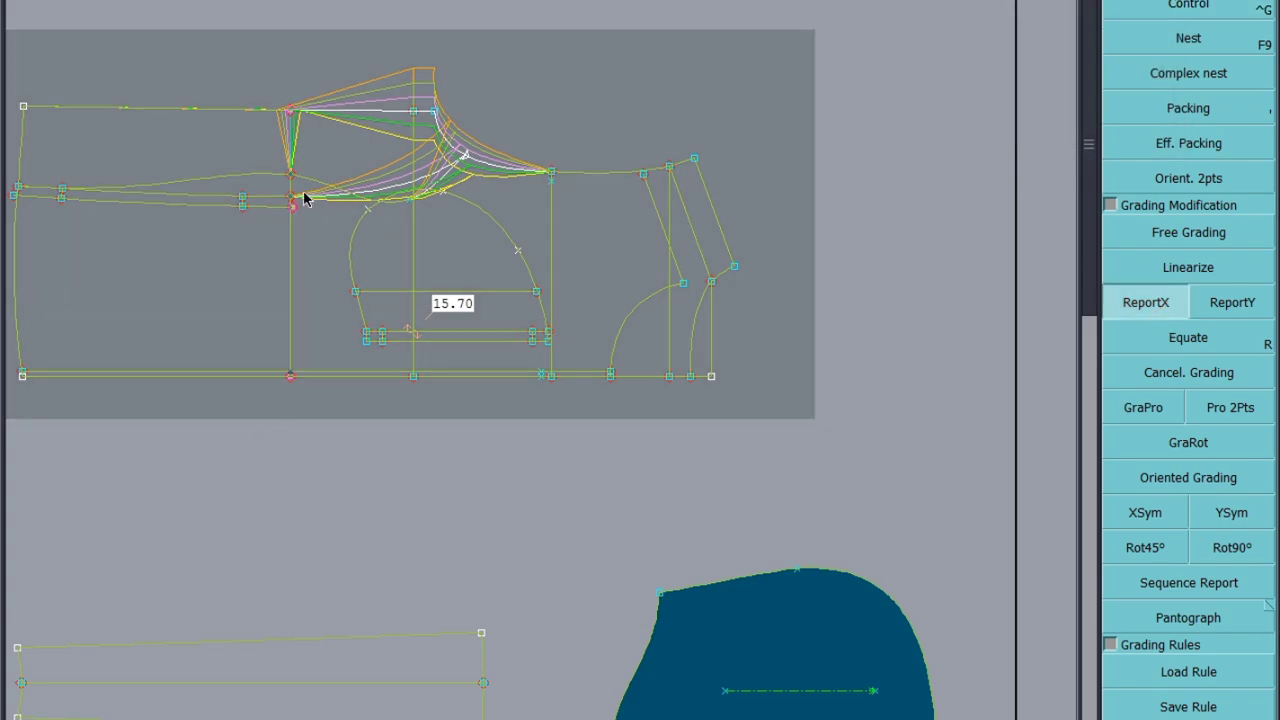
click(292, 117)
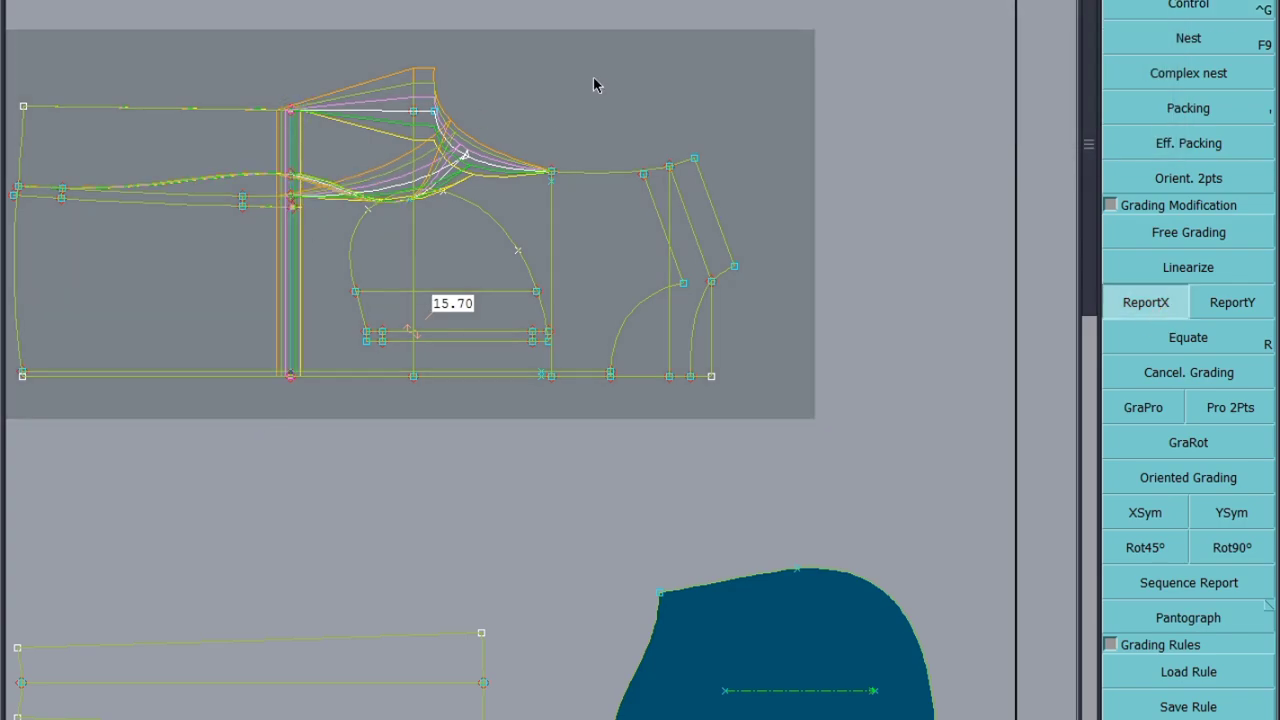
scroll(594, 85, down, 2)
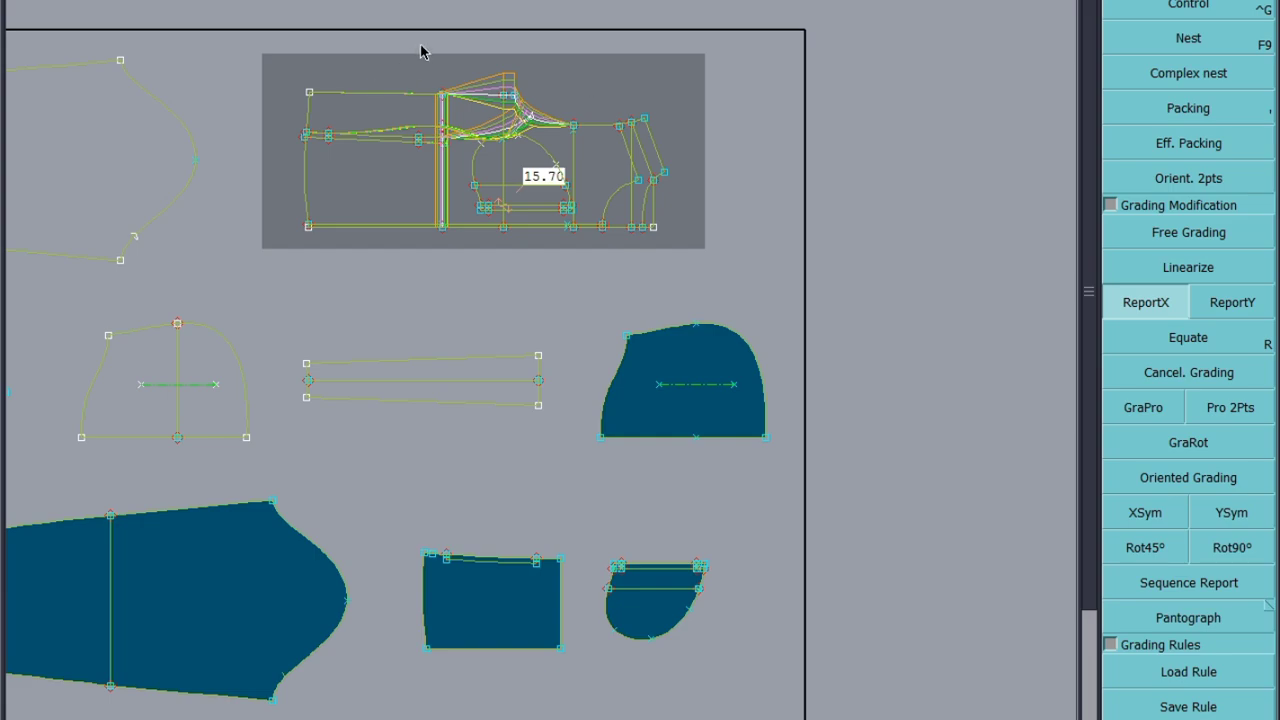
scroll(443, 78, up, 3)
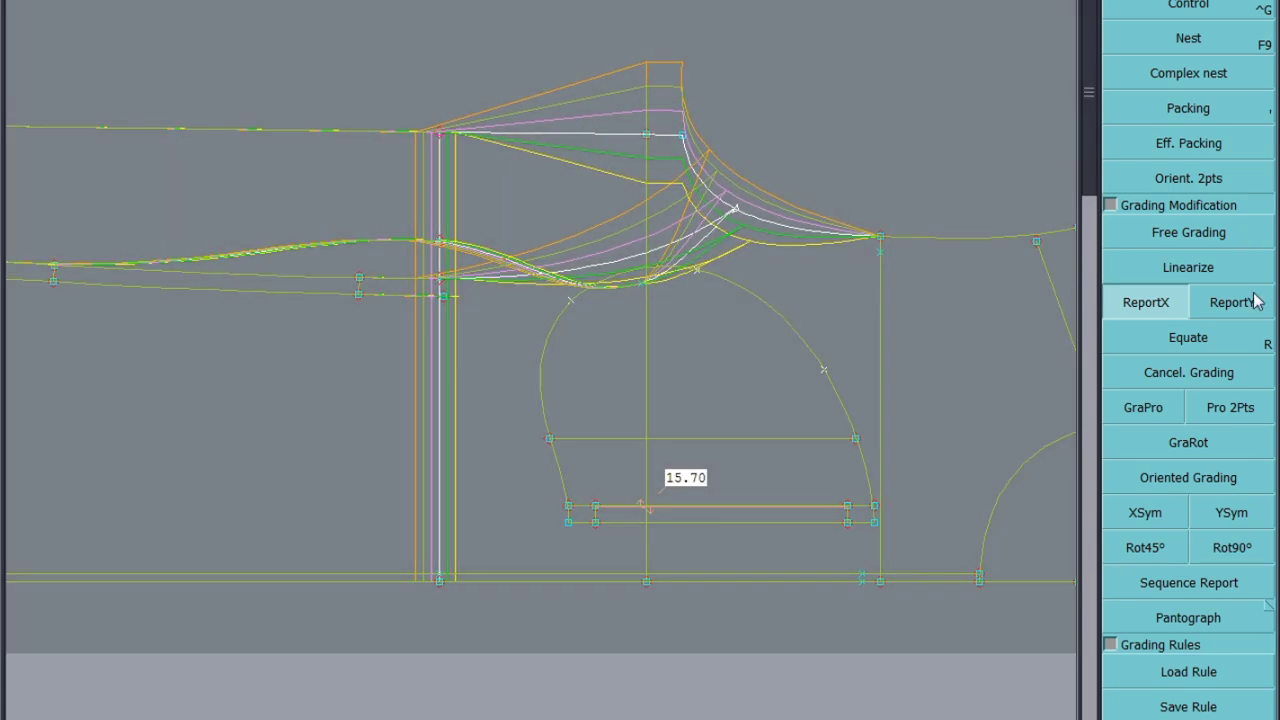
Step: Copy the underarm Y grading to the side seam end of the body pattern's waist line with ReportY and save the model
click(1250, 300)
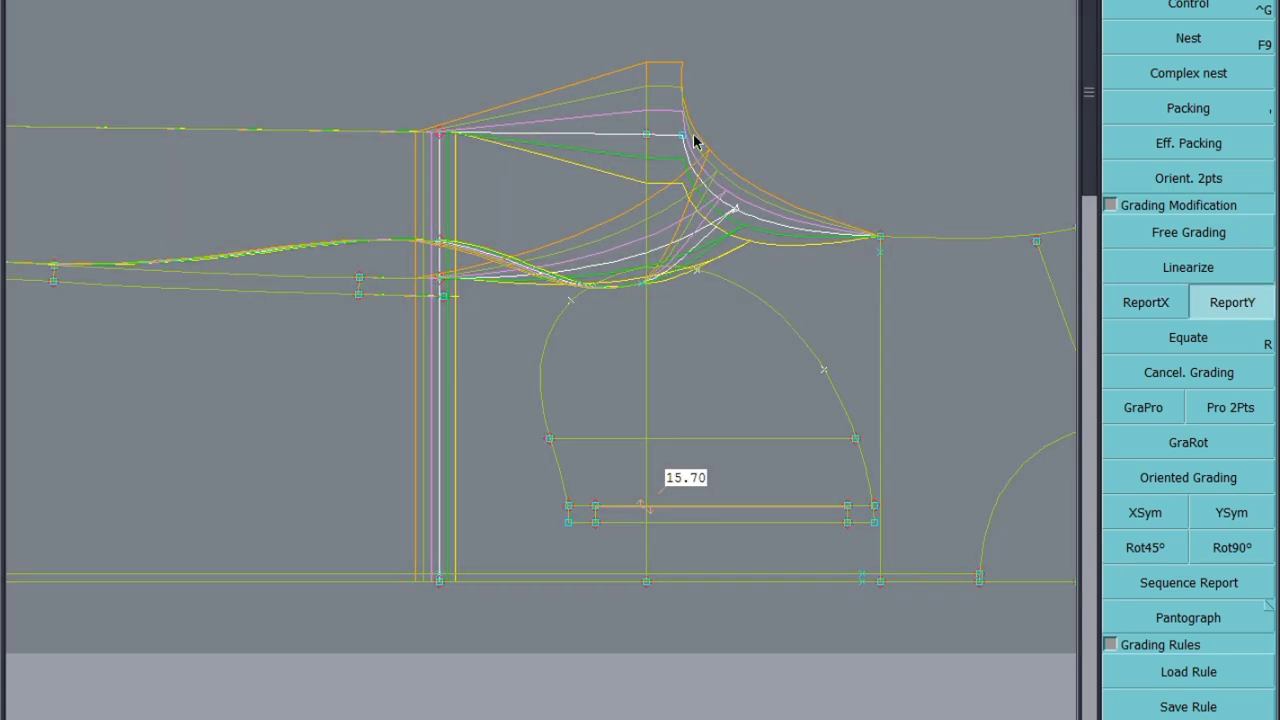
click(441, 133)
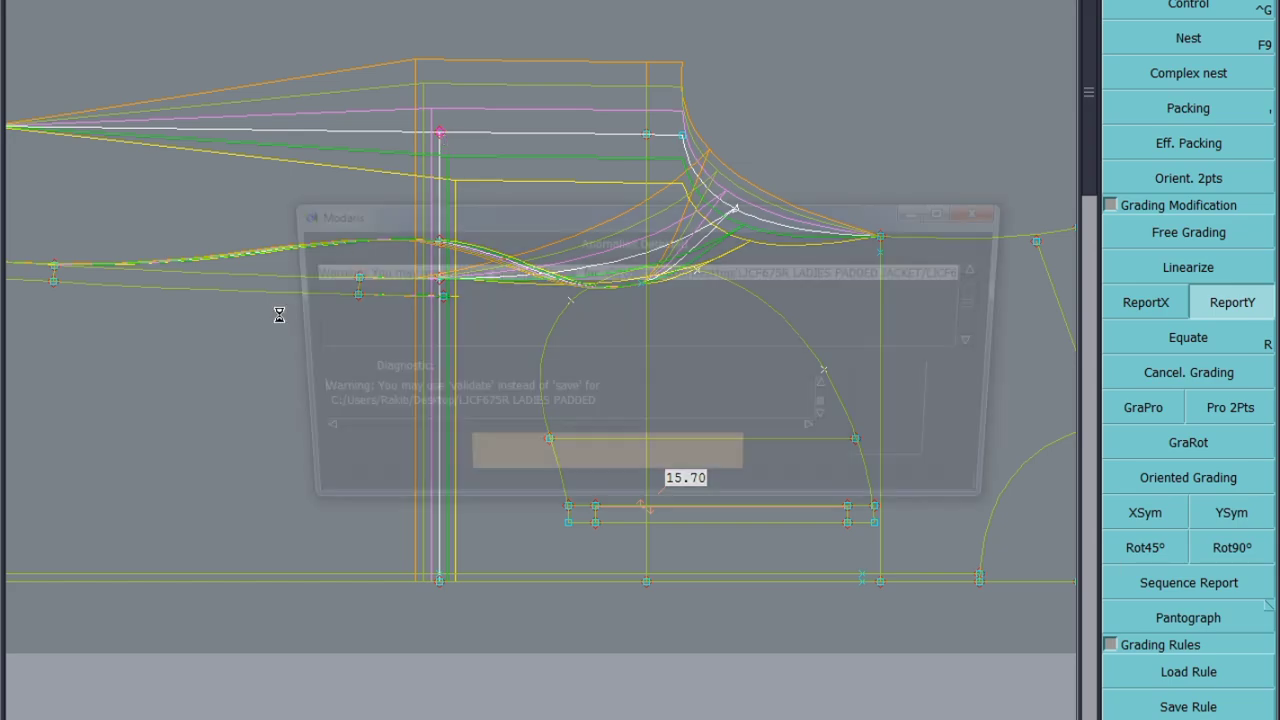
click(501, 465)
scroll(717, 322, down, 3)
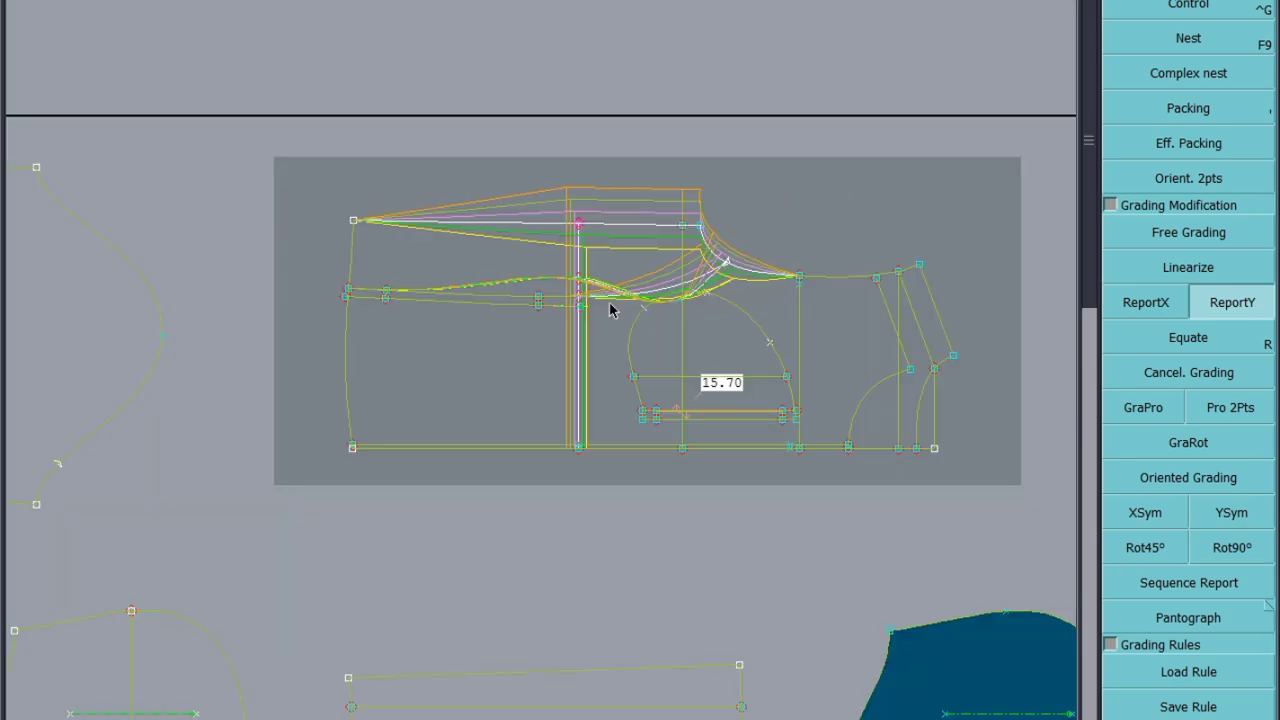
scroll(410, 210, up, 2)
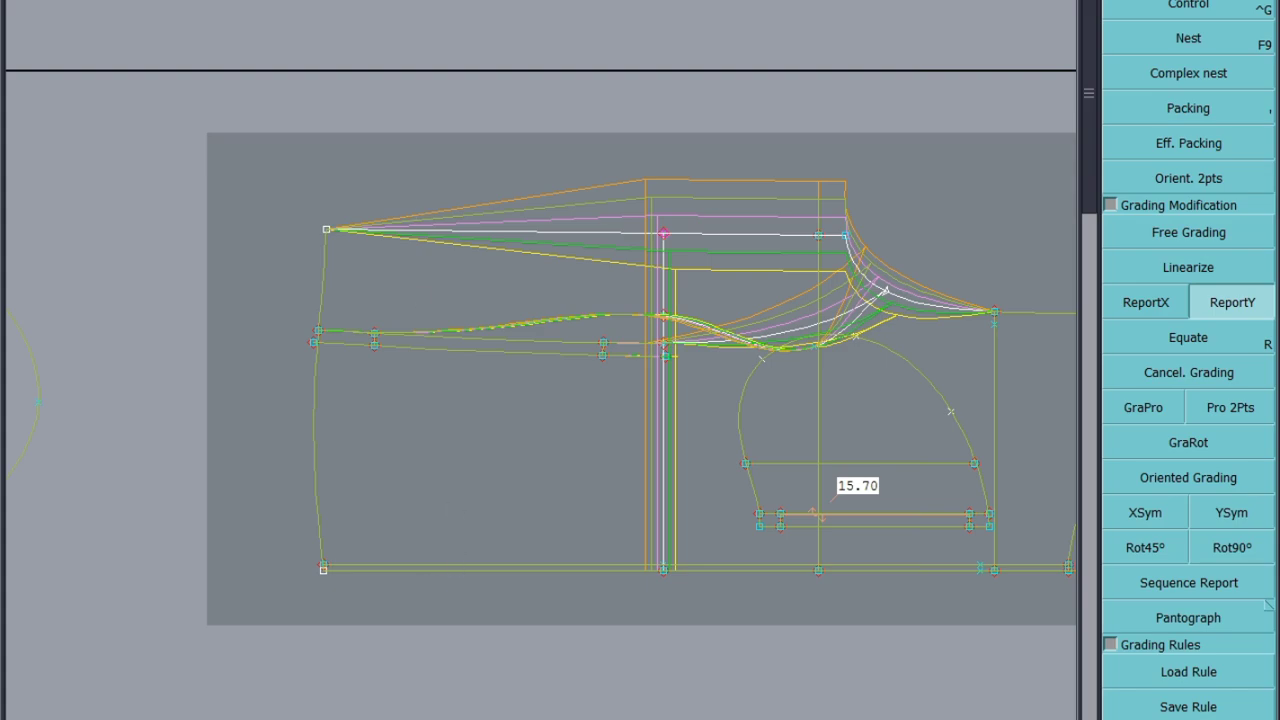
Step: In the measurement spreadsheet, fill the 1/2 bottom circumference - stretched row (7) with blue
click(450, 705)
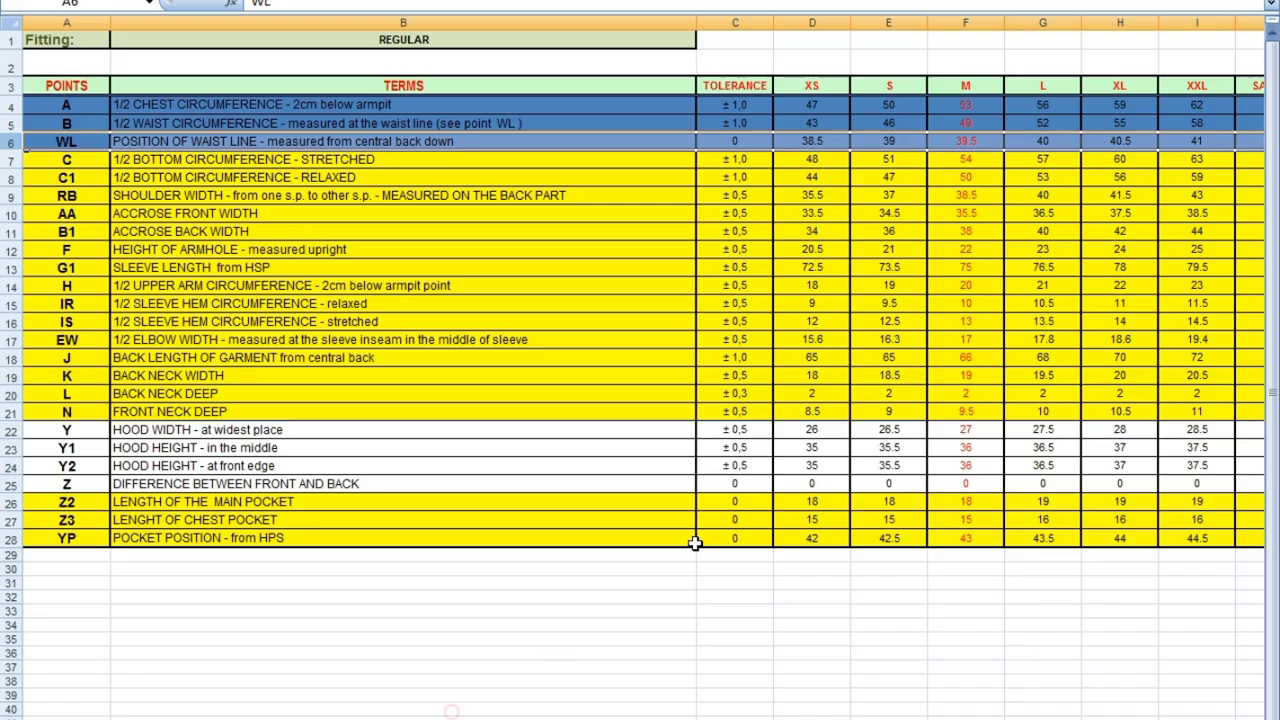
click(8, 160)
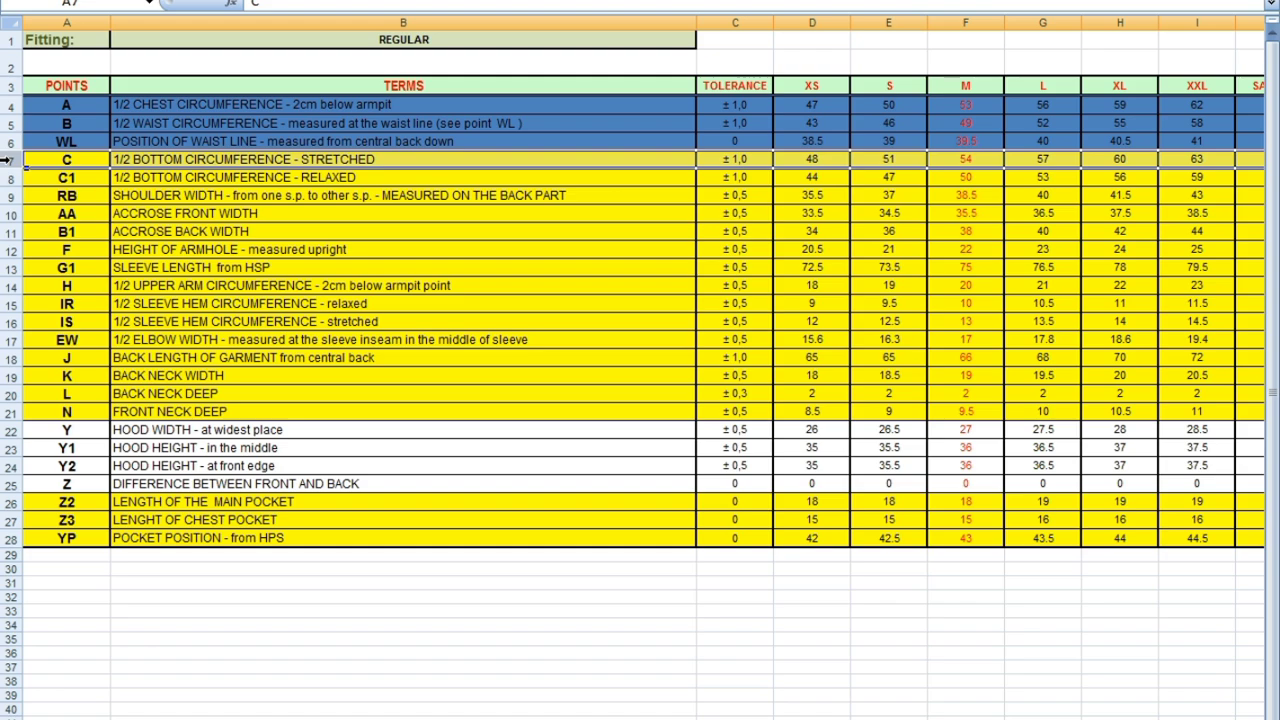
right_click(8, 160)
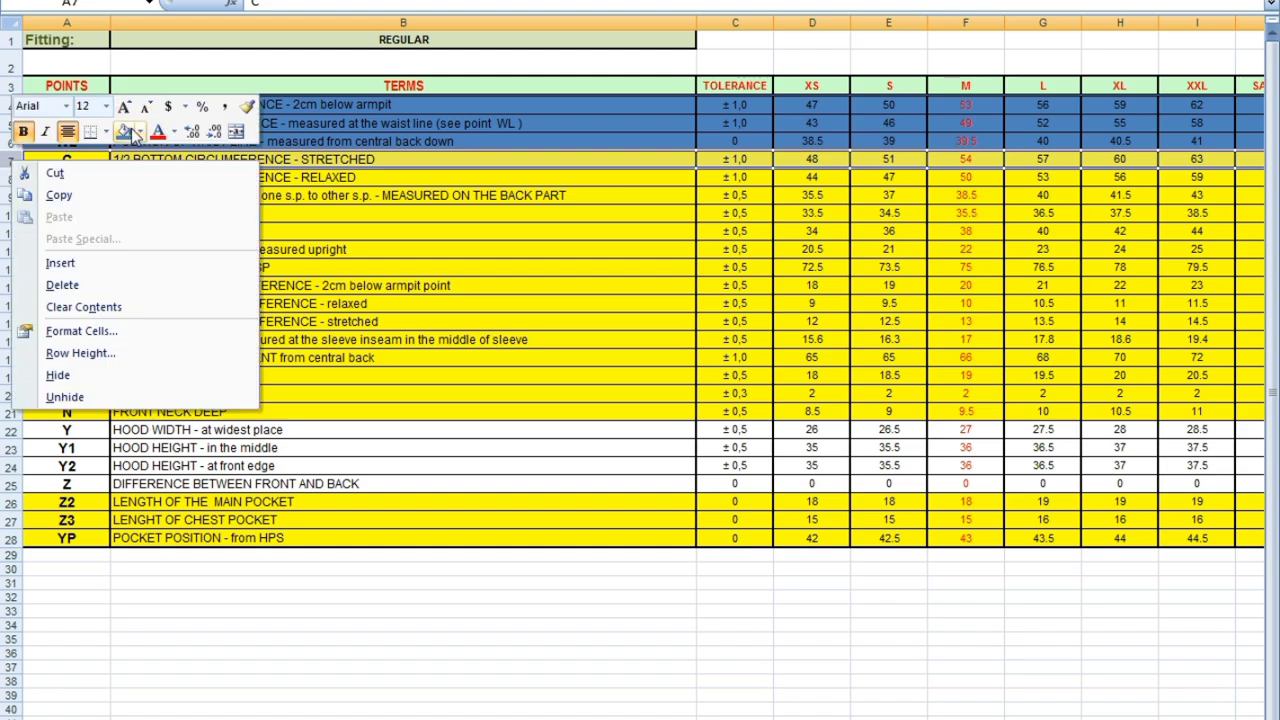
click(375, 176)
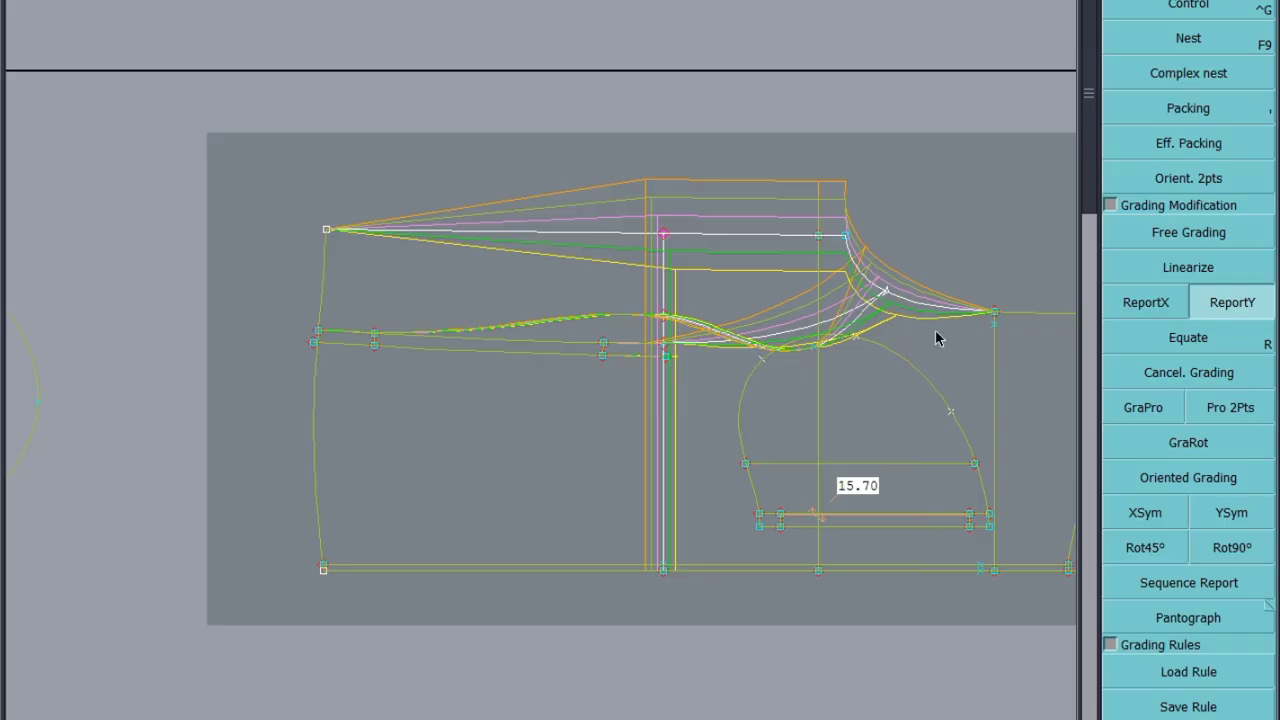
Step: In Modaris, copy the waist line side point's Y grading to the side seam end of the hem with ReportY and save the model
click(1211, 12)
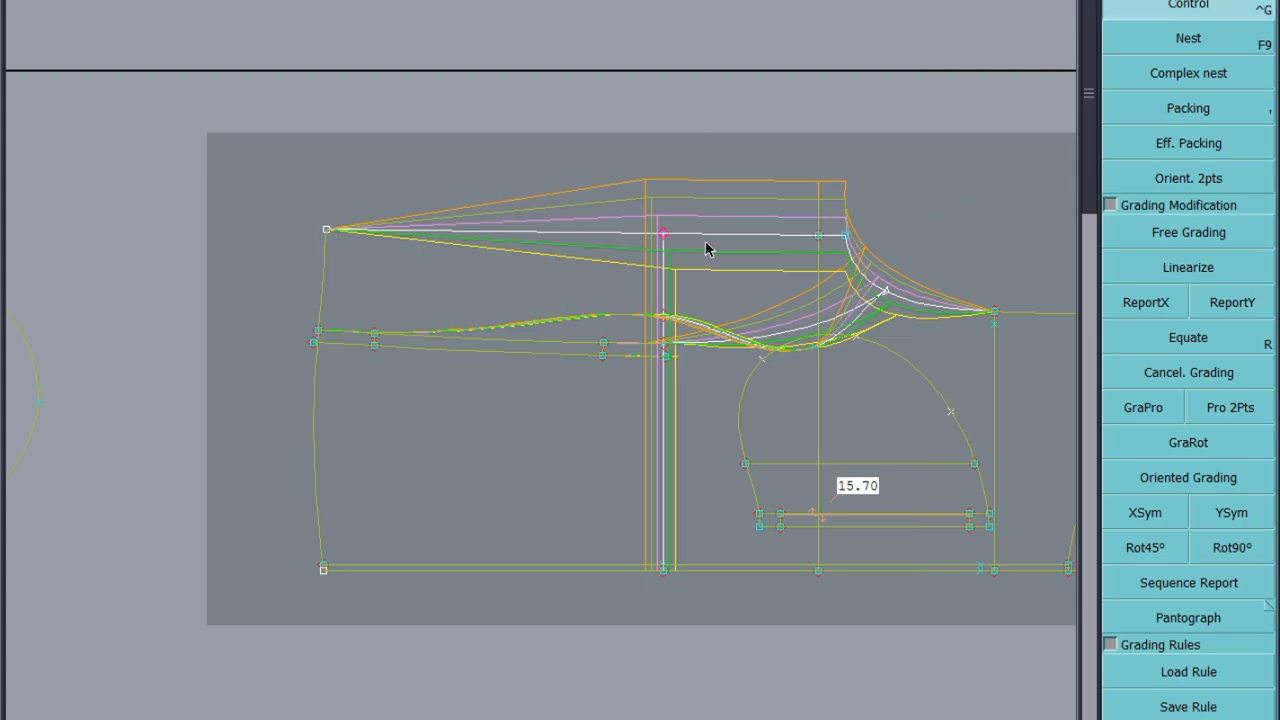
click(1232, 302)
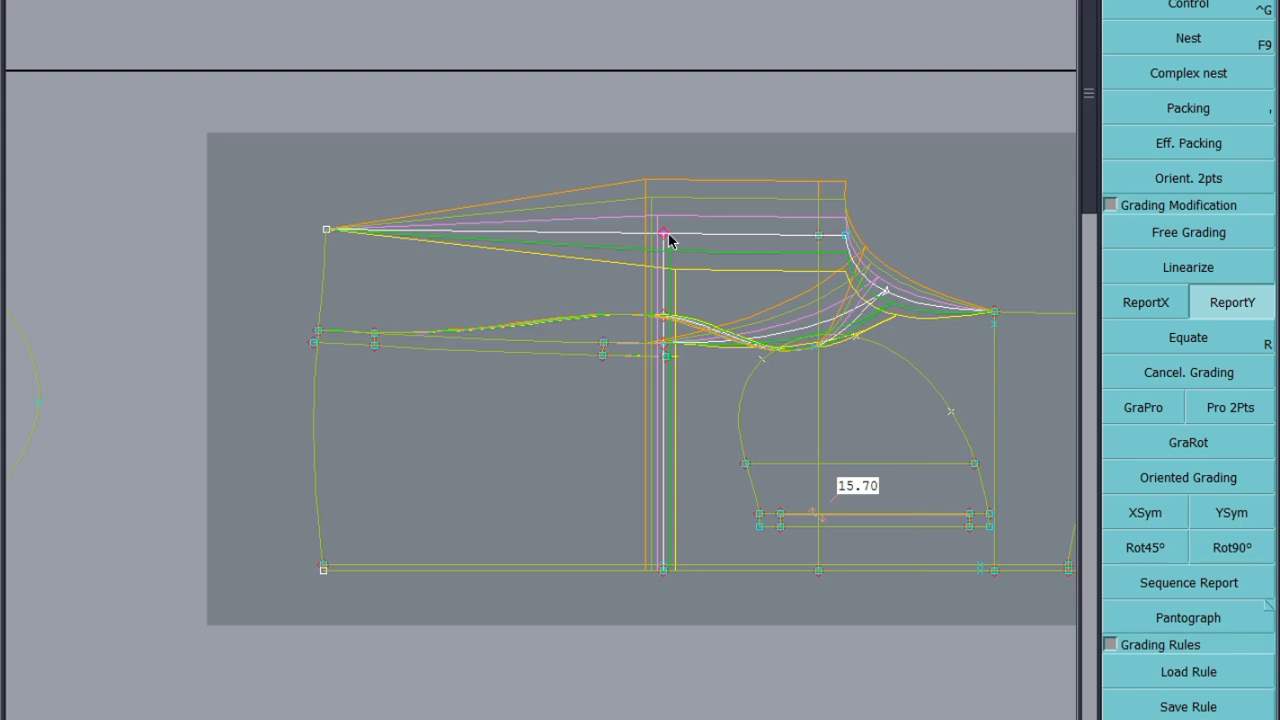
drag(377, 156, 289, 254)
click(326, 229)
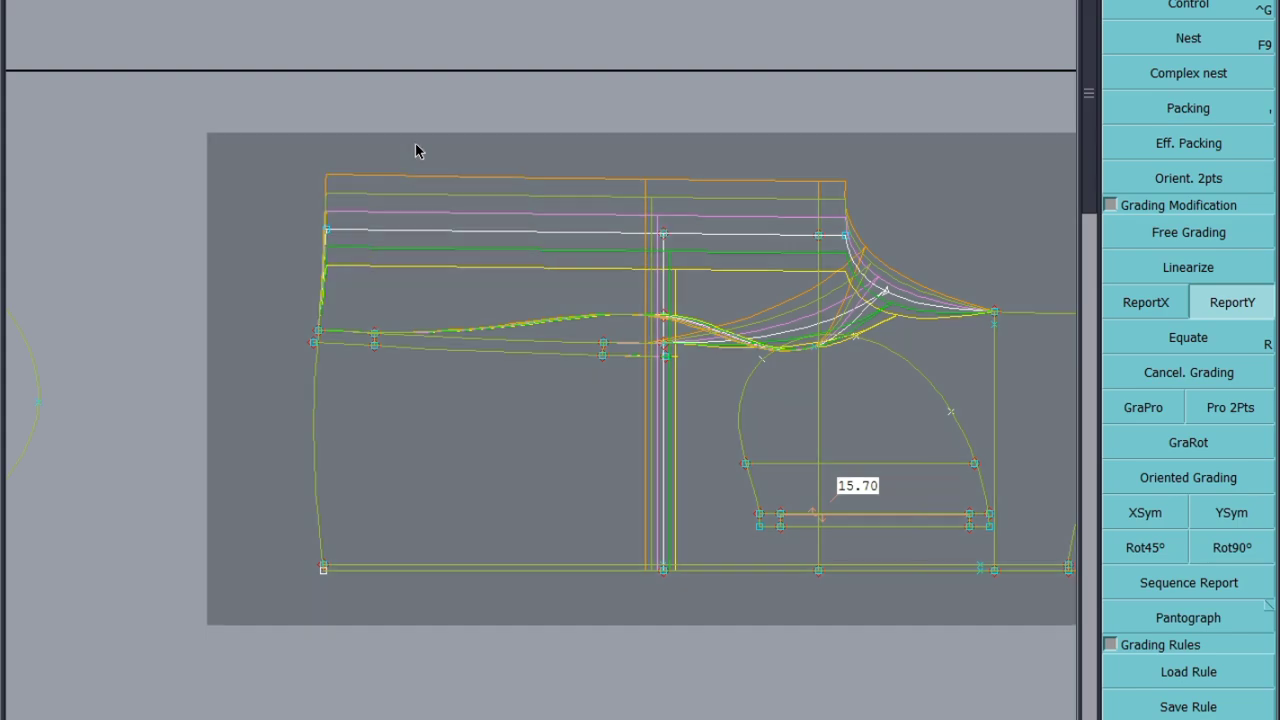
key(ctrl+s)
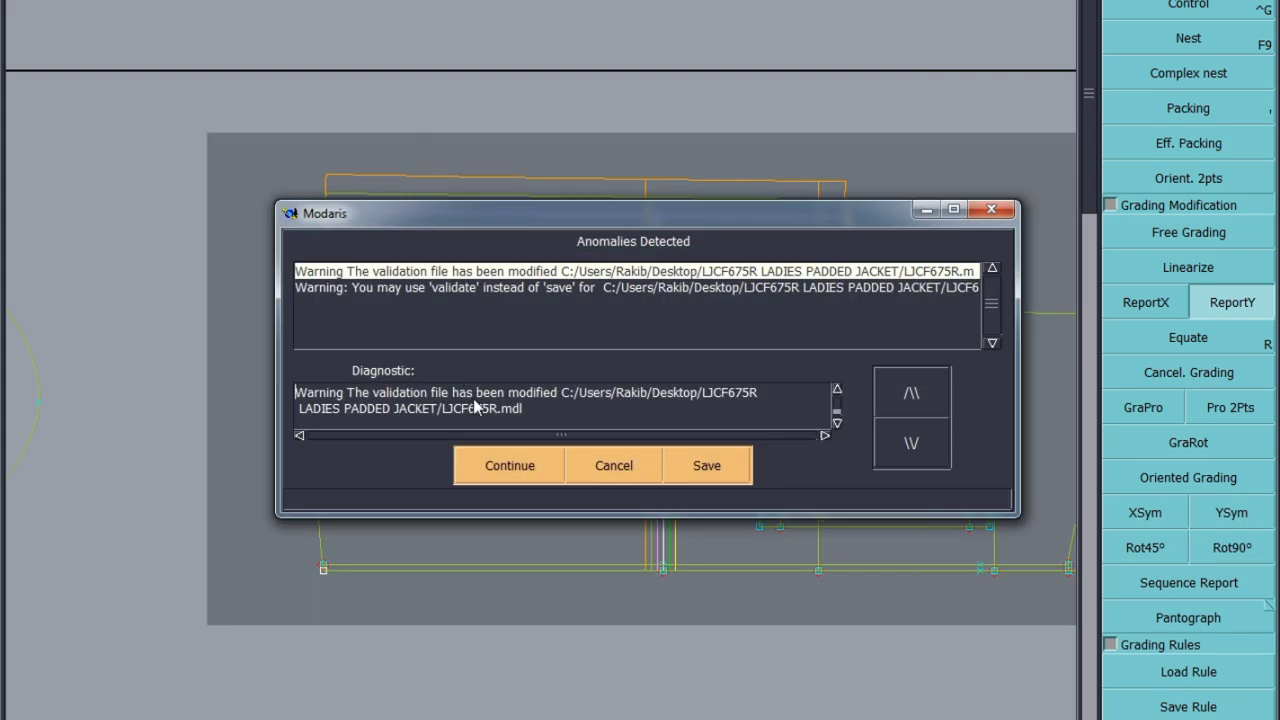
click(509, 471)
scroll(551, 283, up, 2)
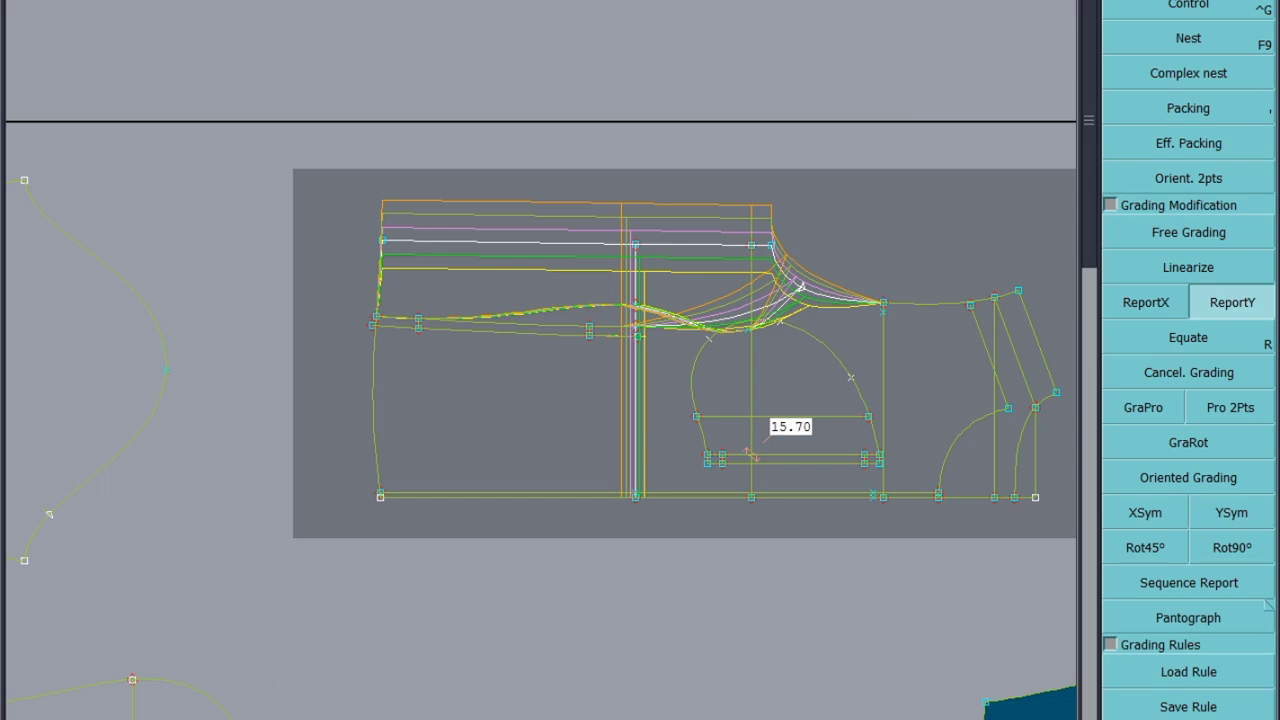
Step: In the measurement spreadsheet, fill the 1/2 bottom circumference - relaxed and shoulder width rows (8 and 9) with blue
mouse_move(275, 716)
click(384, 672)
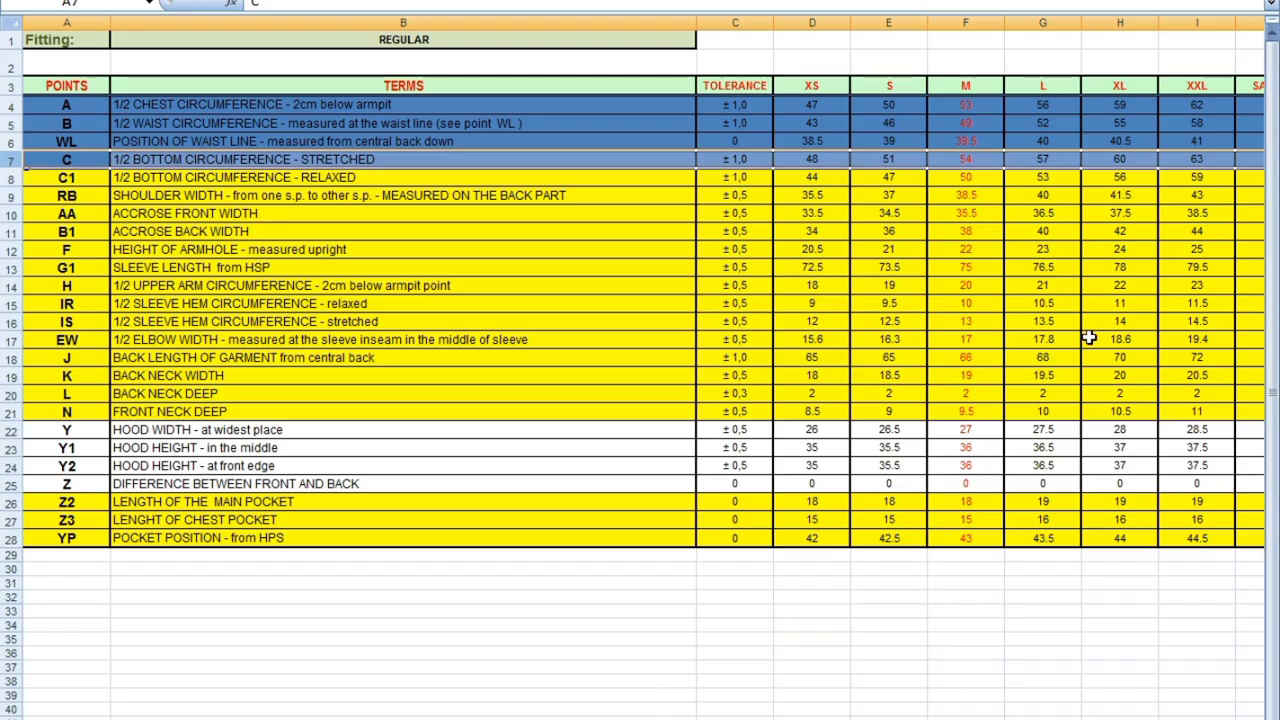
ctrl+click(8, 178)
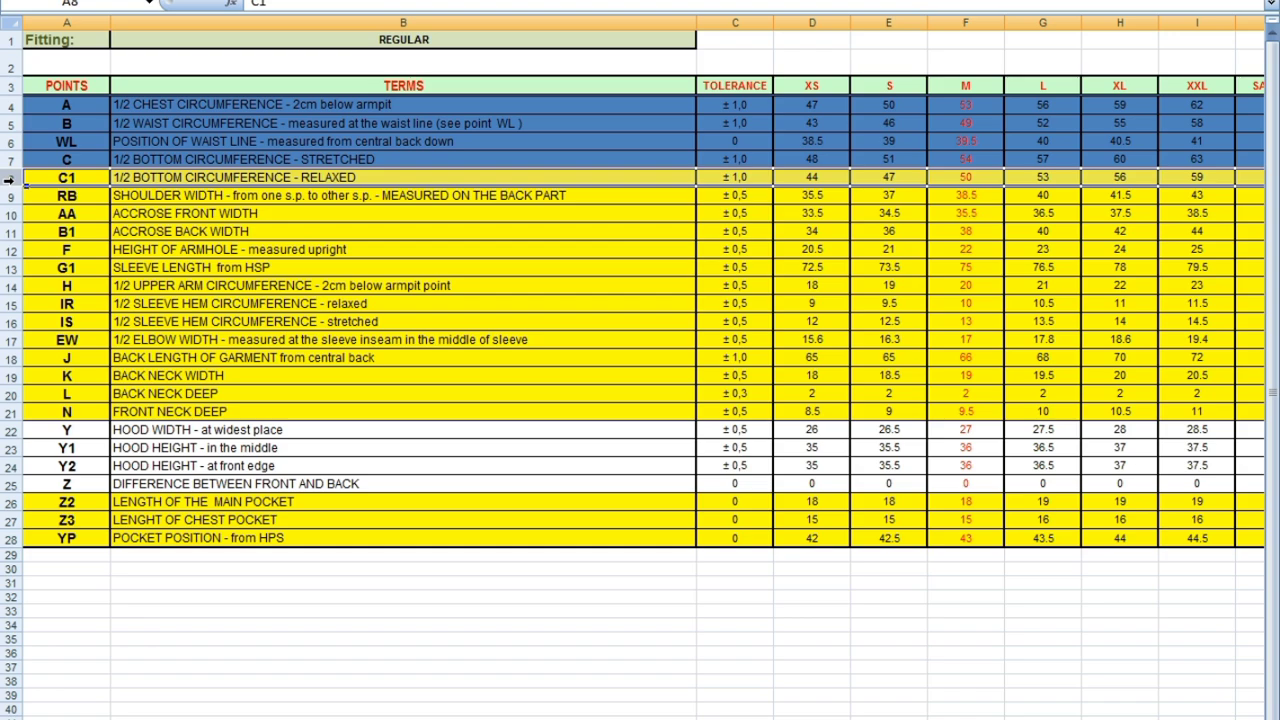
right_click(8, 178)
key(Escape)
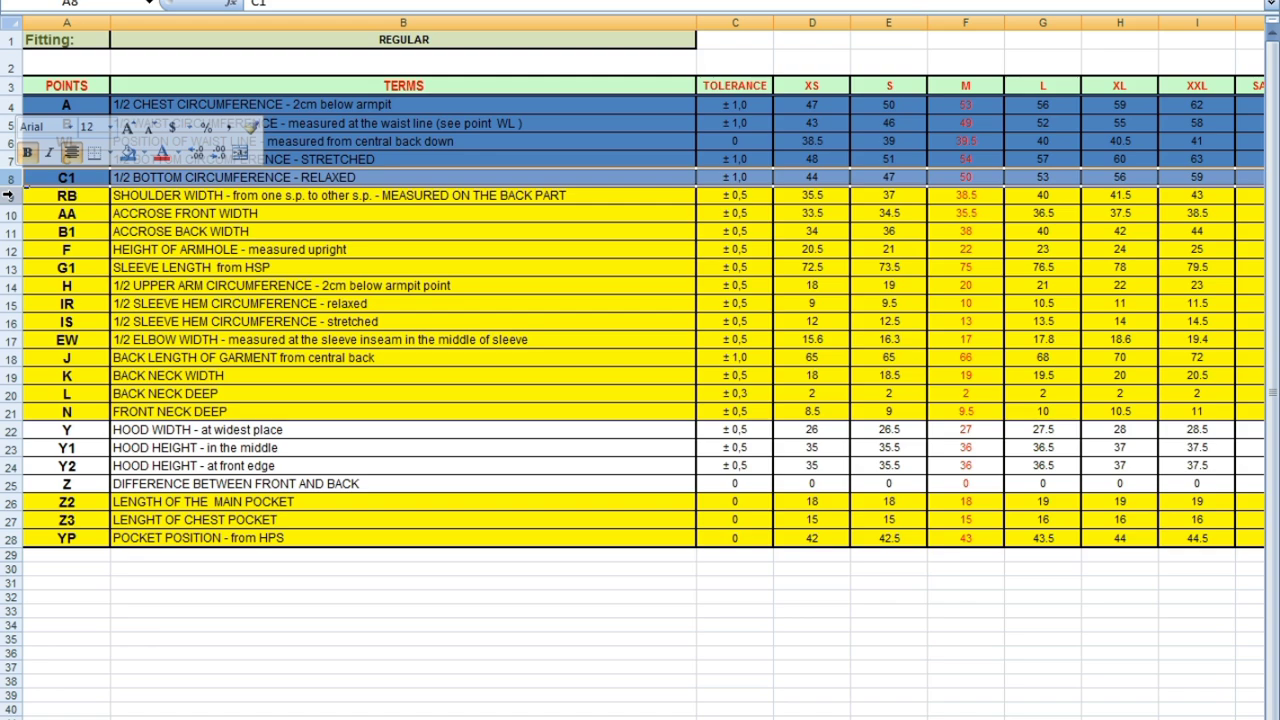
ctrl+click(8, 196)
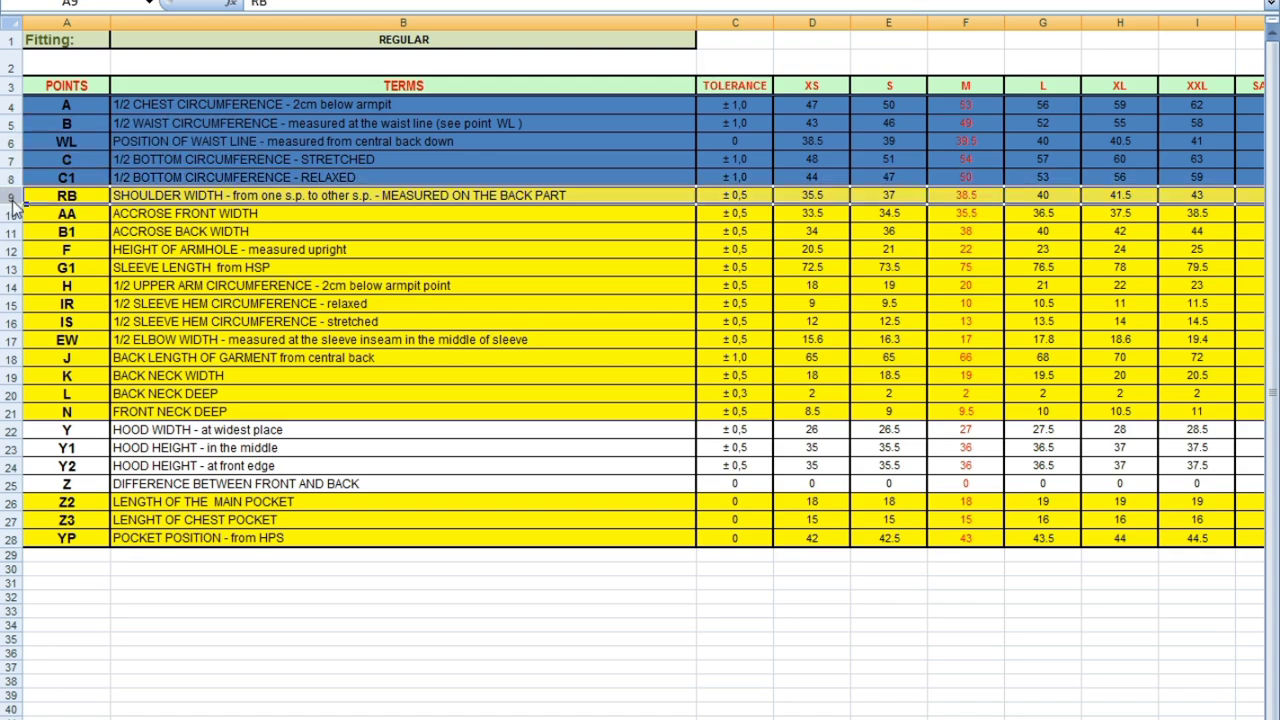
right_click(12, 202)
click(126, 171)
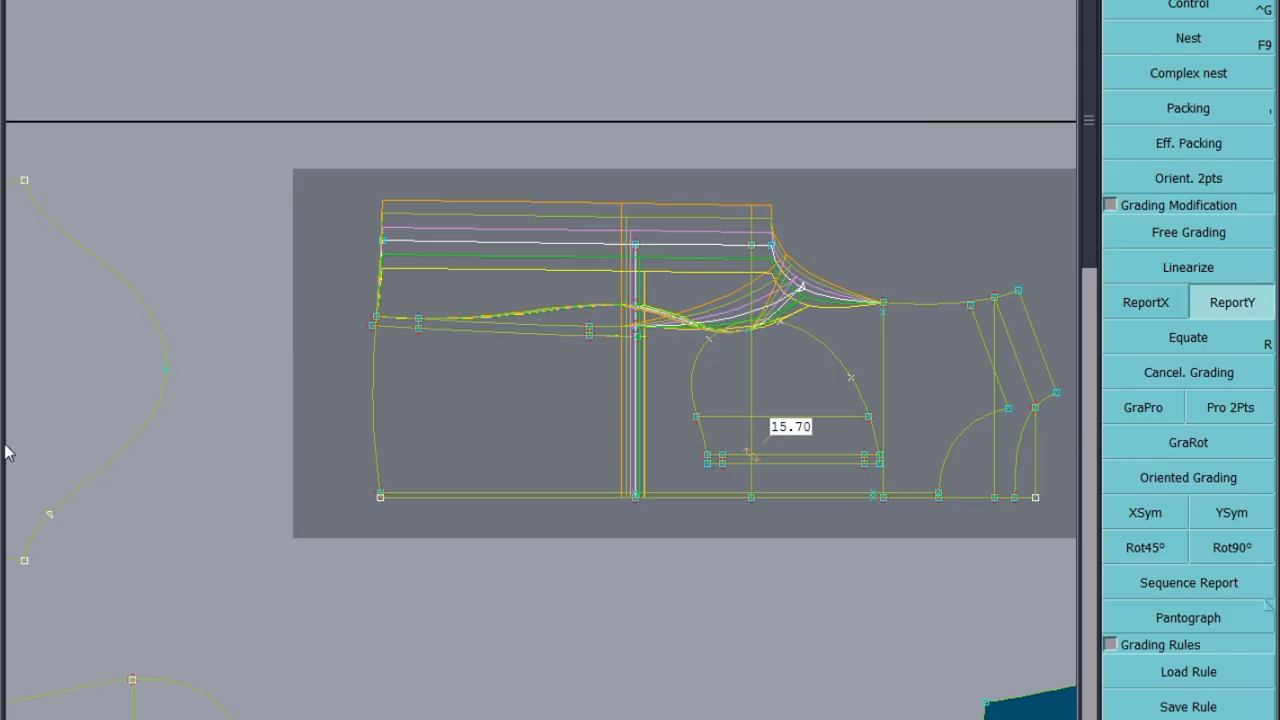
Step: In Modaris, grade the middle shoulder line's armhole end by 0.75 per size in Y using Control
click(1224, 10)
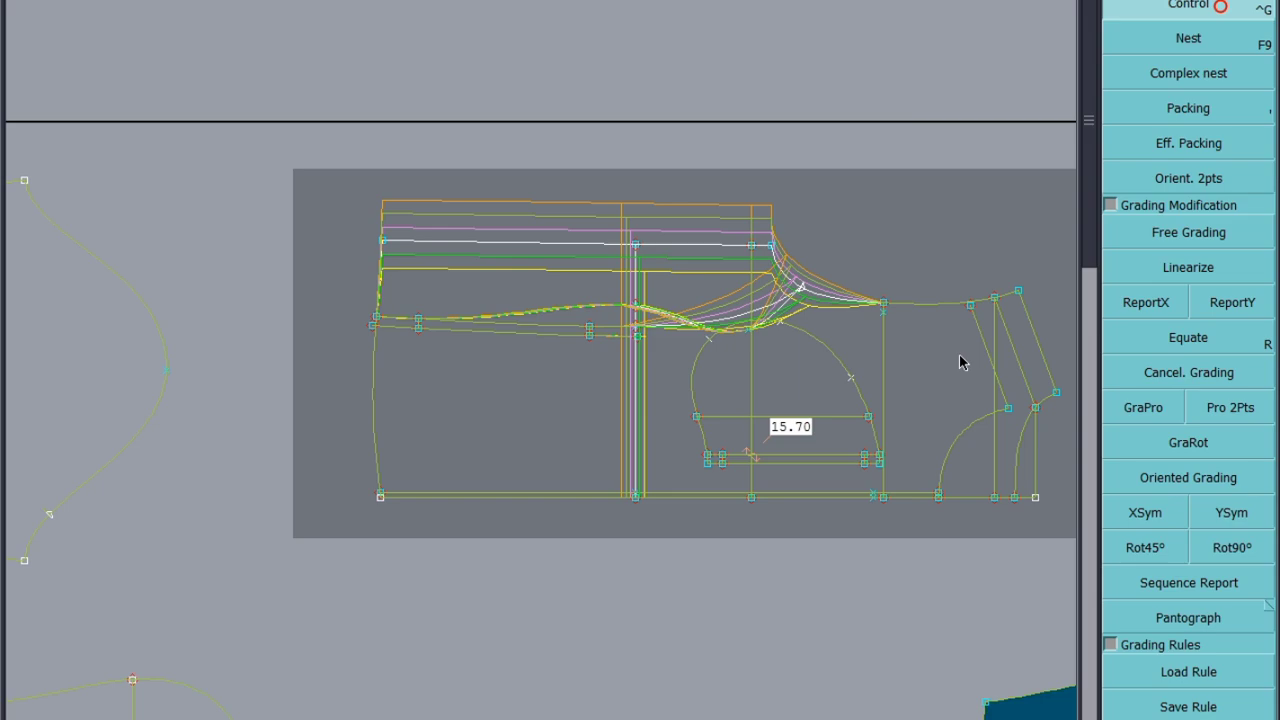
click(997, 296)
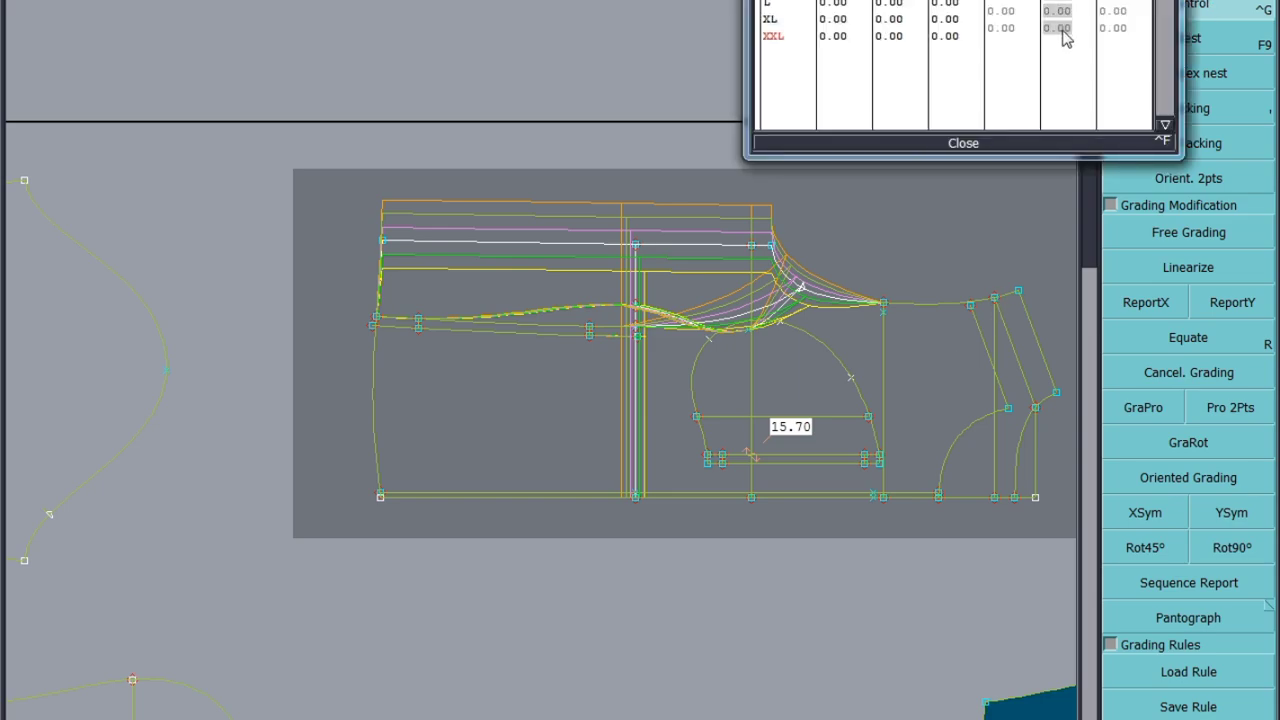
key(Return)
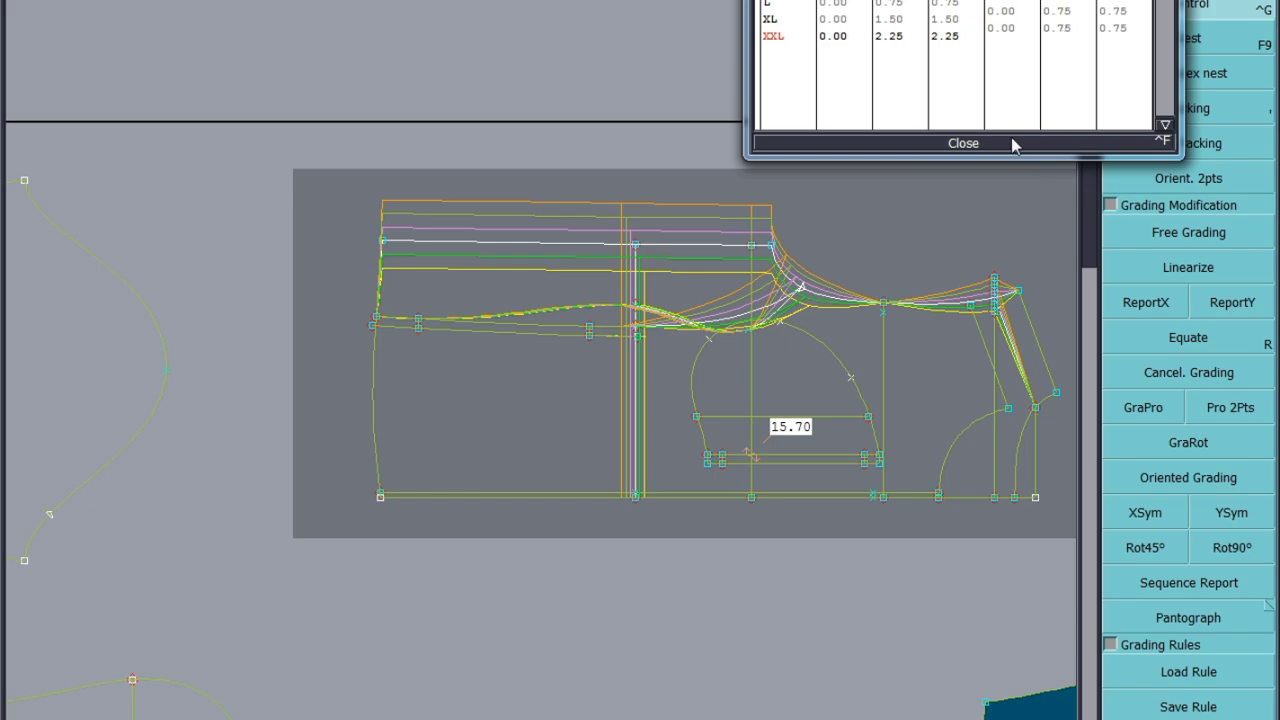
click(963, 143)
Step: Copy the shoulder point's Y grading to the armhole ends of the two neighbouring shoulder lines with ReportY
scroll(1035, 268, up, 2)
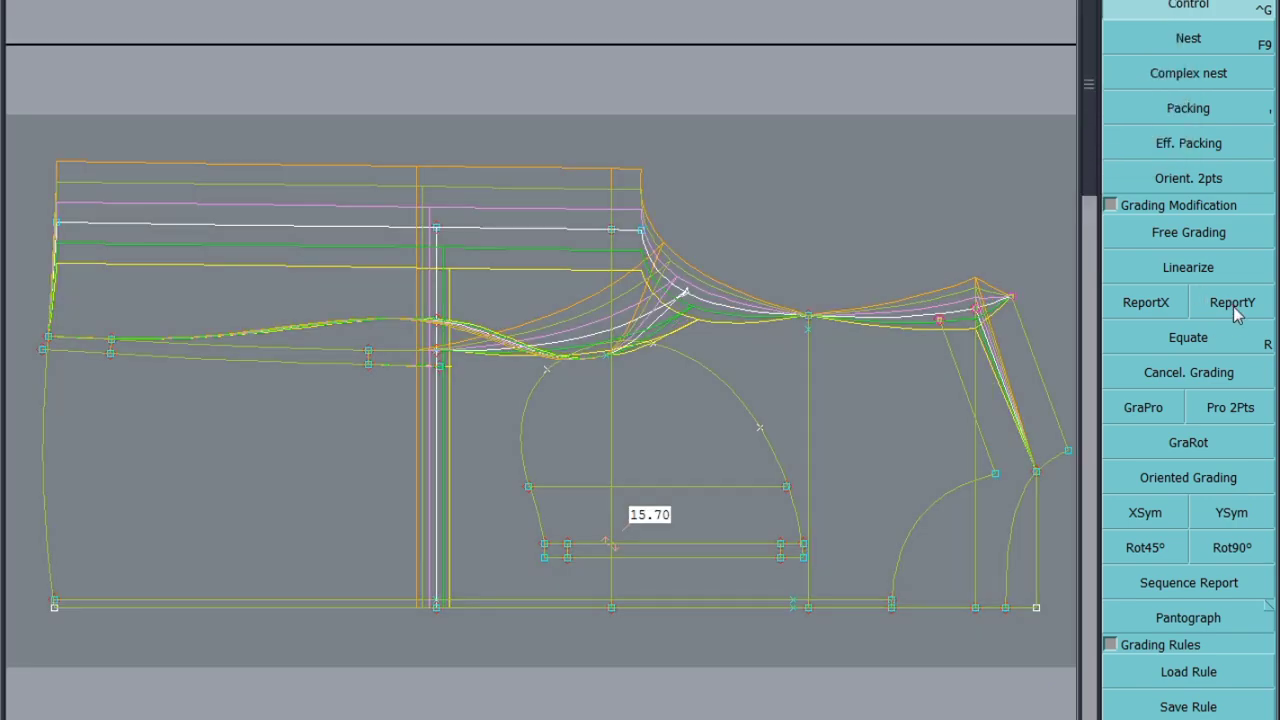
click(1232, 304)
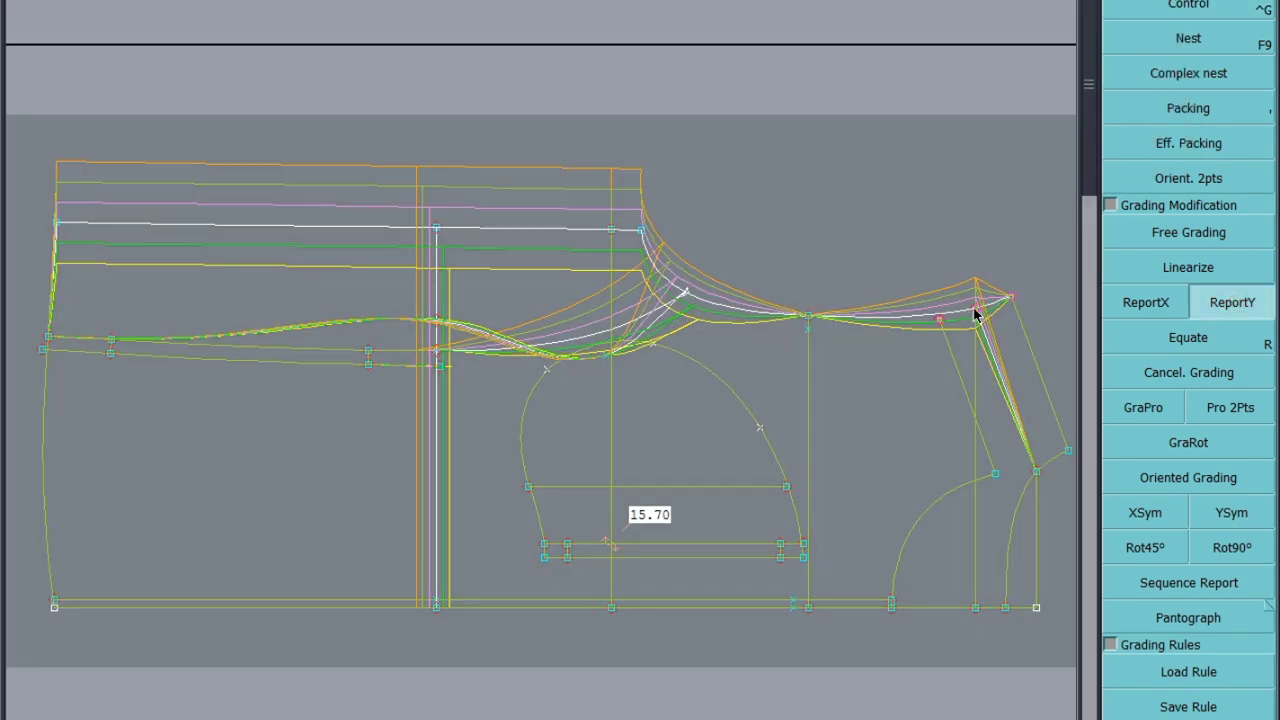
click(975, 313)
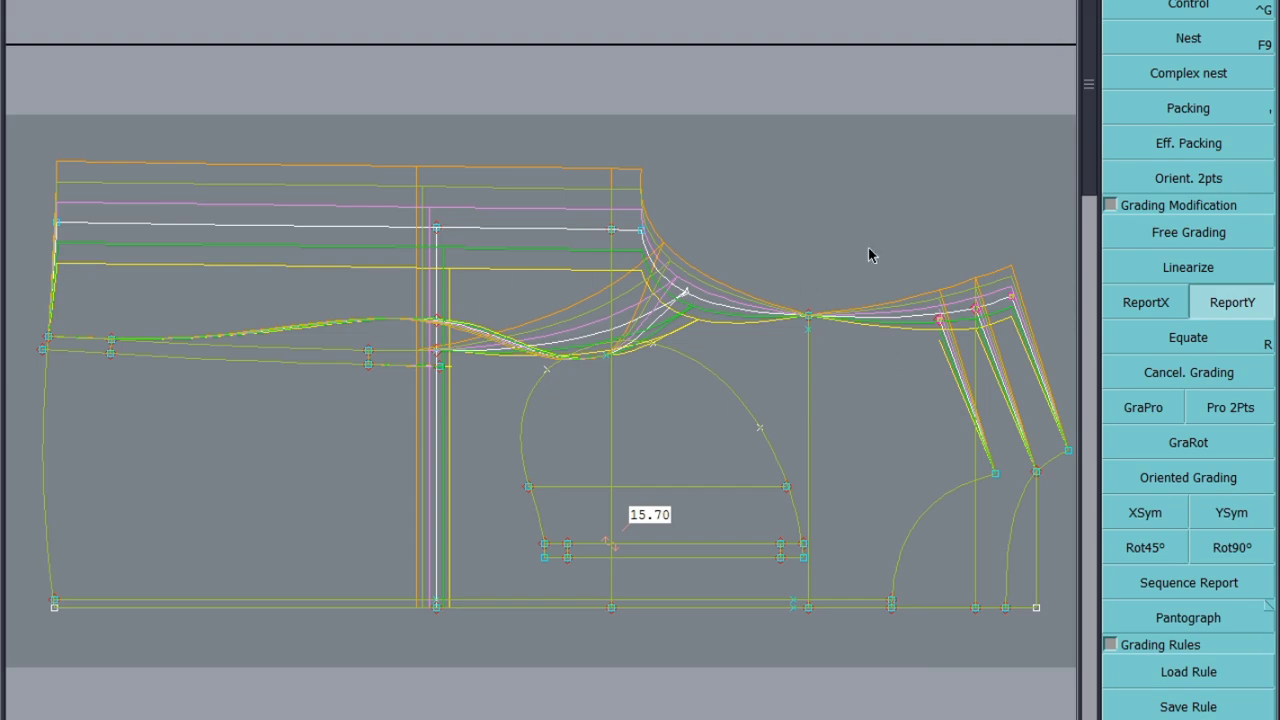
scroll(812, 213, down, 2)
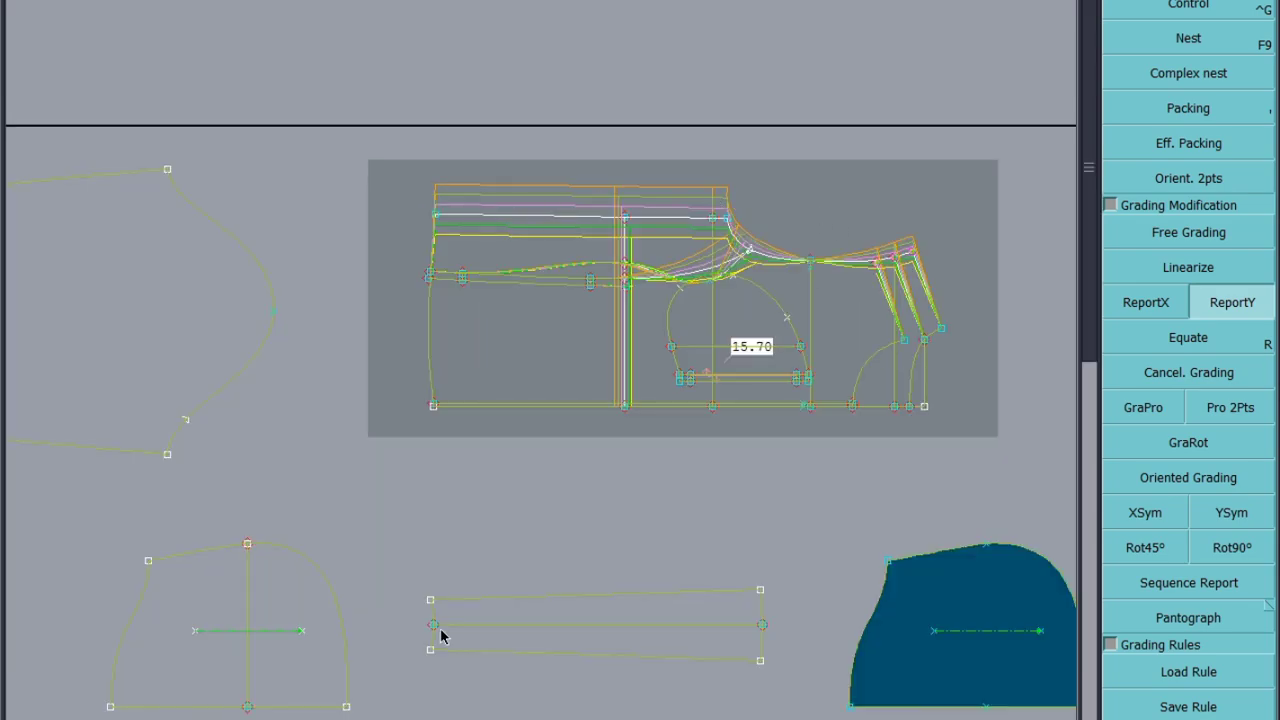
Step: In the measurement spreadsheet, fill the across front width and across back width rows (10 and 11) with blue
mouse_move(276, 719)
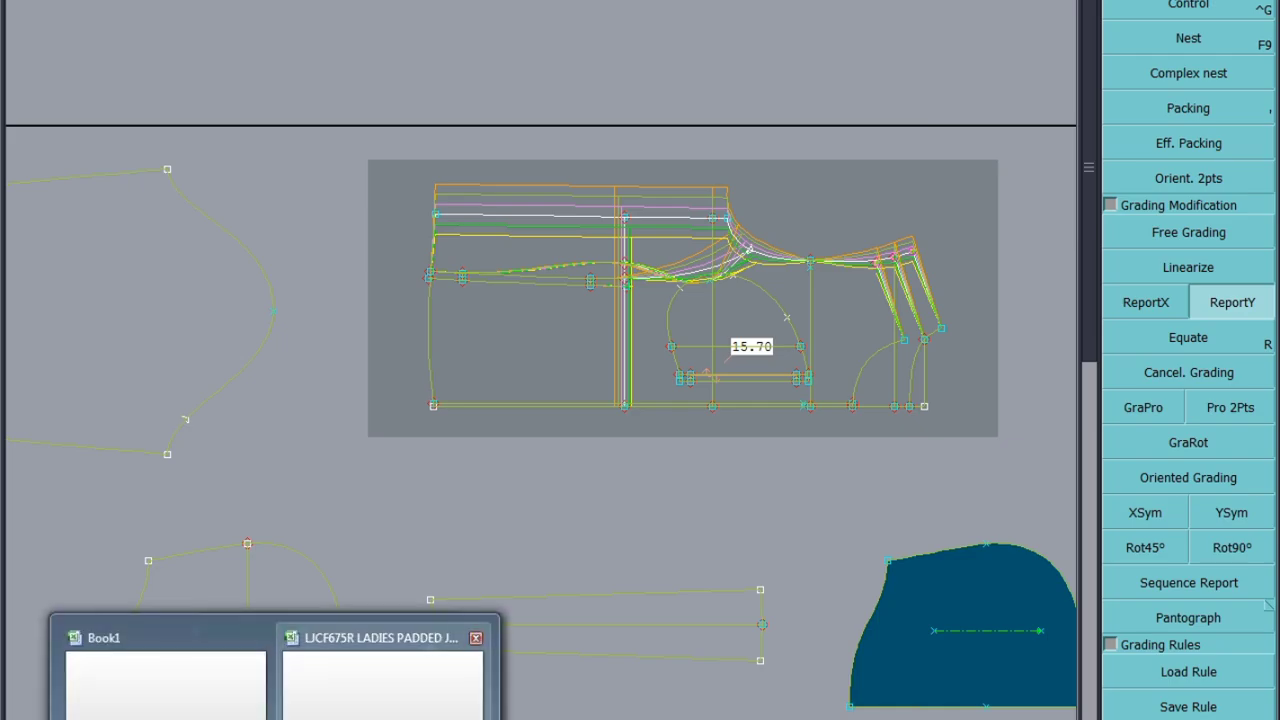
click(382, 680)
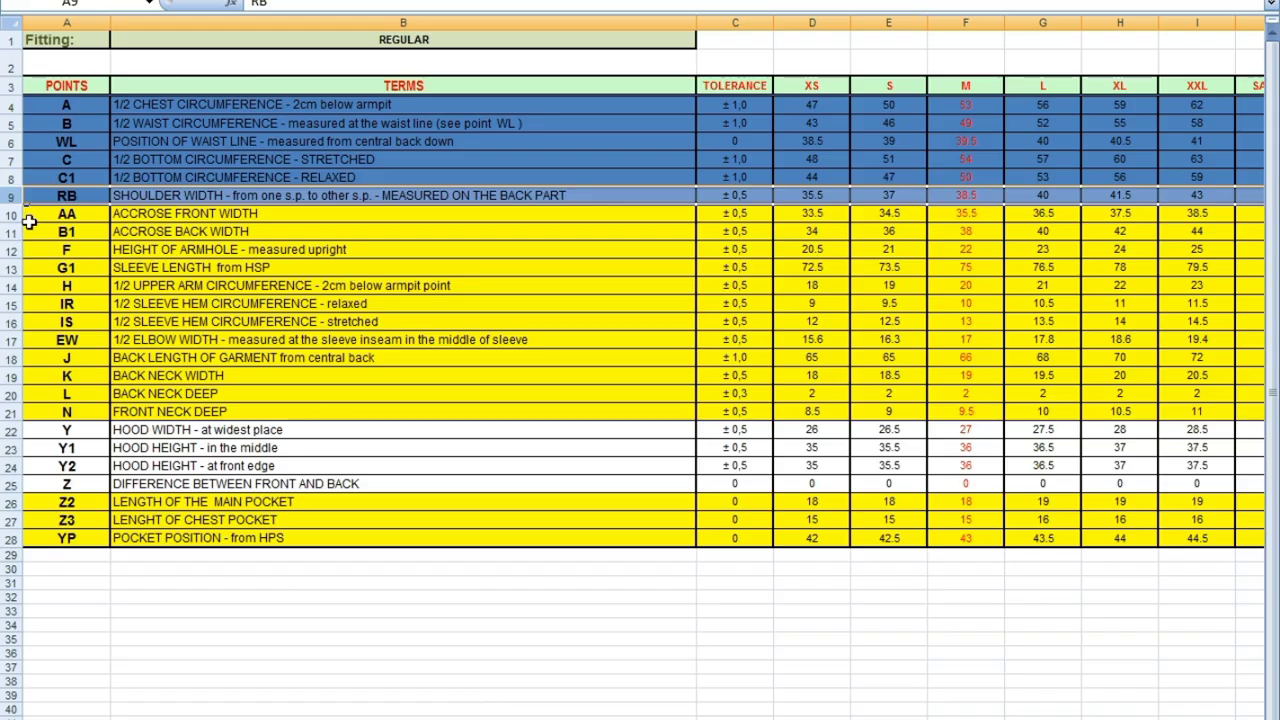
click(5, 214)
right_click(5, 214)
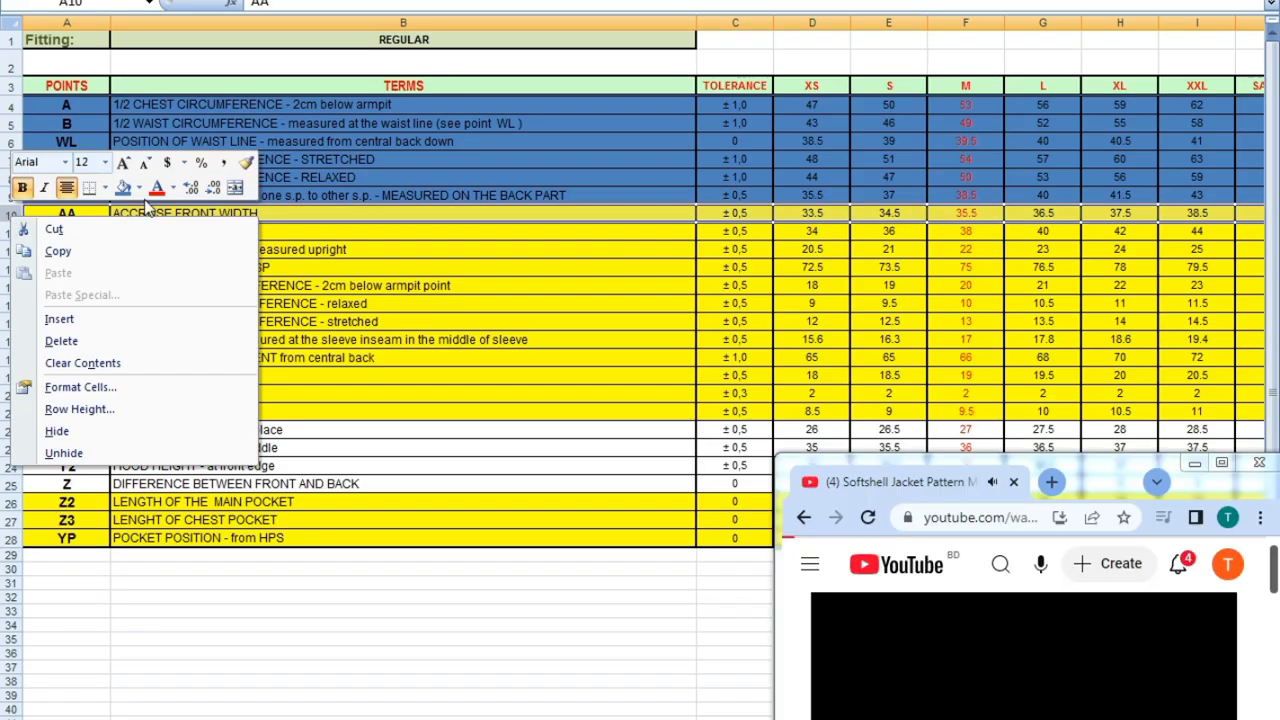
key(Escape)
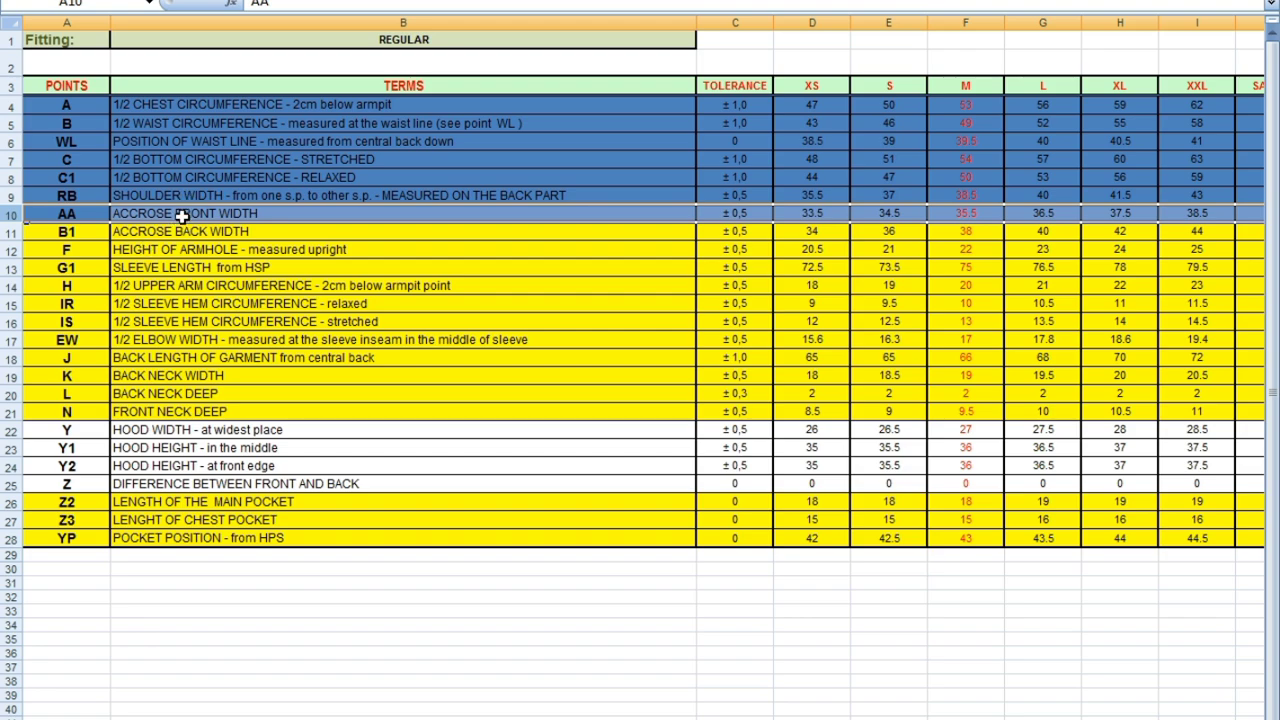
click(14, 232)
right_click(14, 232)
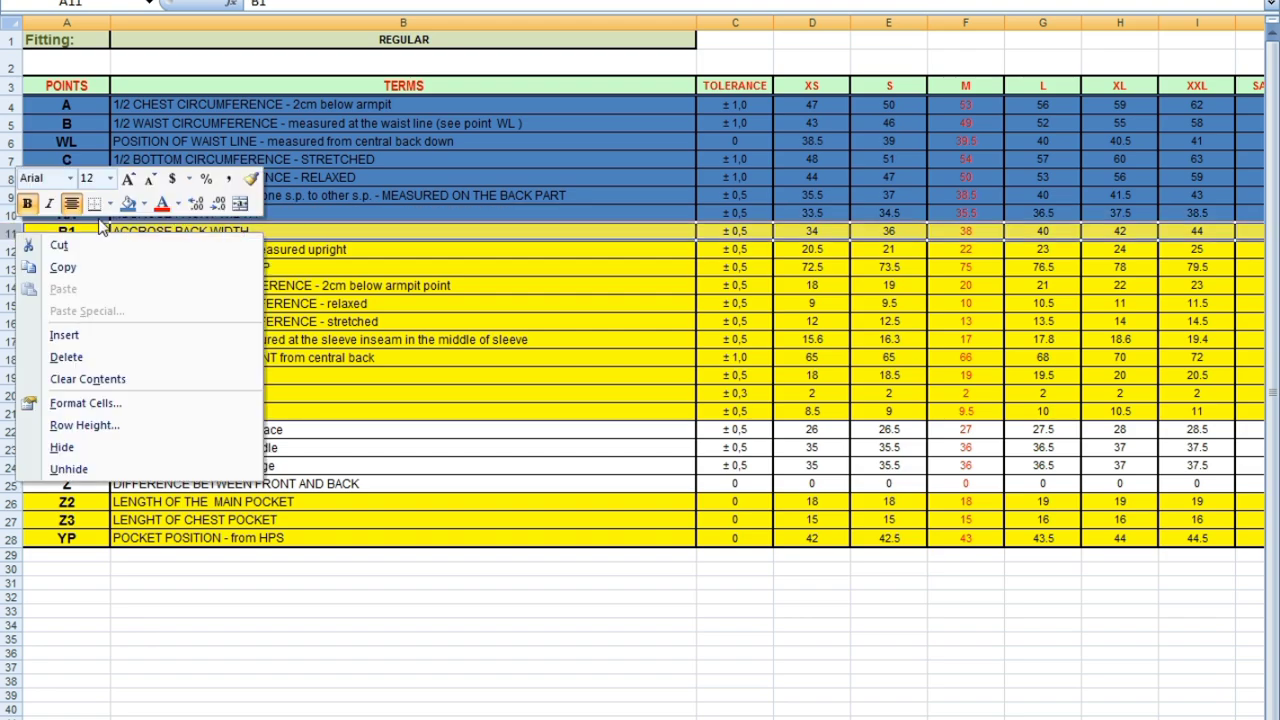
click(128, 206)
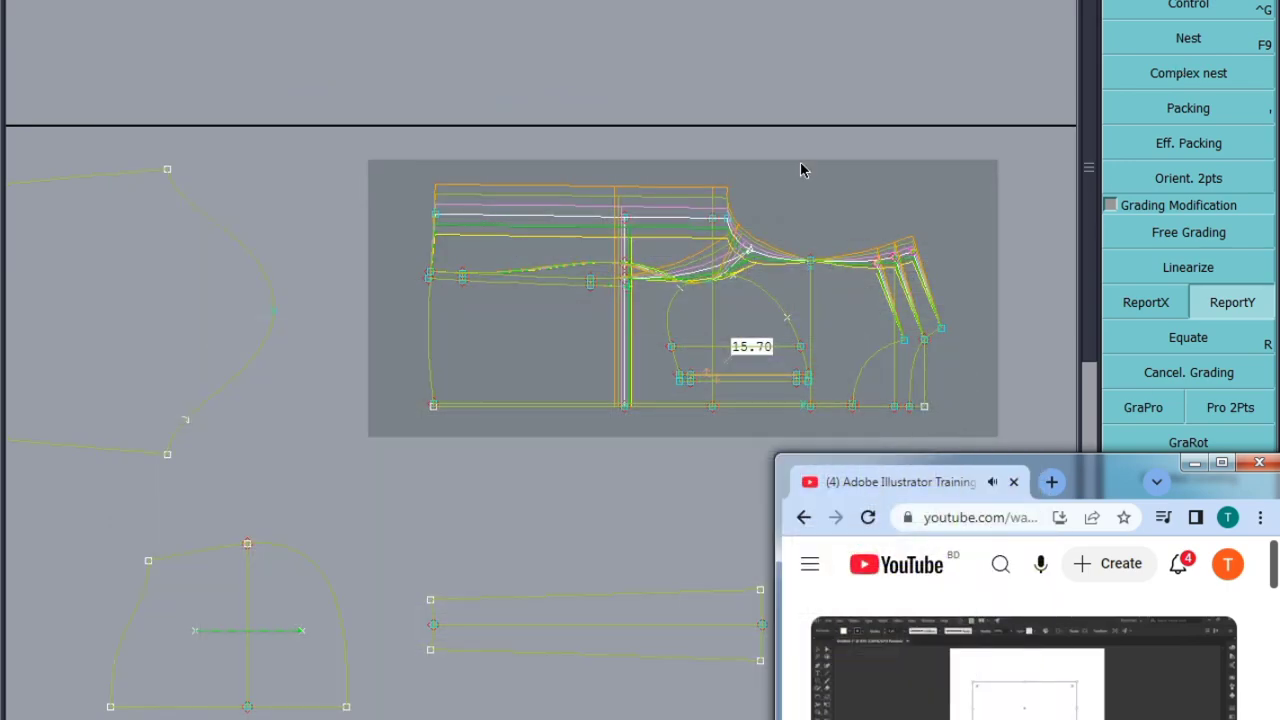
Step: In Modaris, grade the armhole point at the end of the across-width line in Y using Control
click(1198, 12)
click(812, 263)
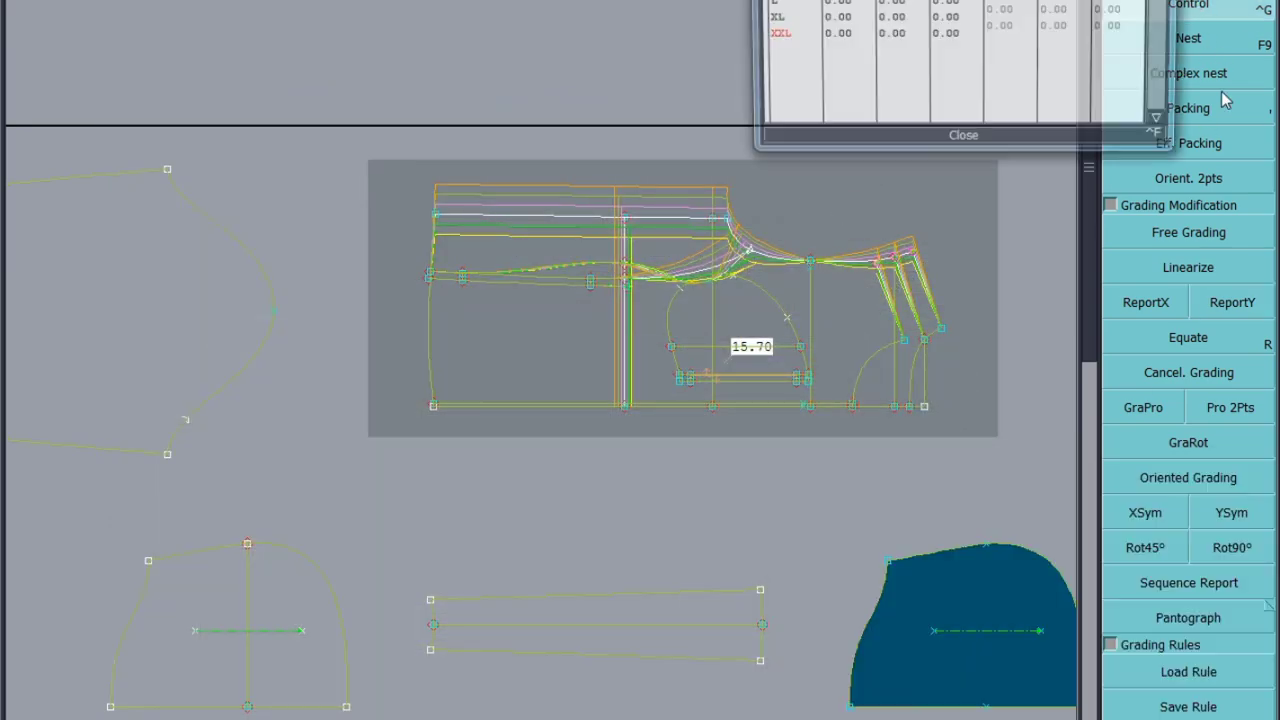
click(1062, 30)
click(963, 142)
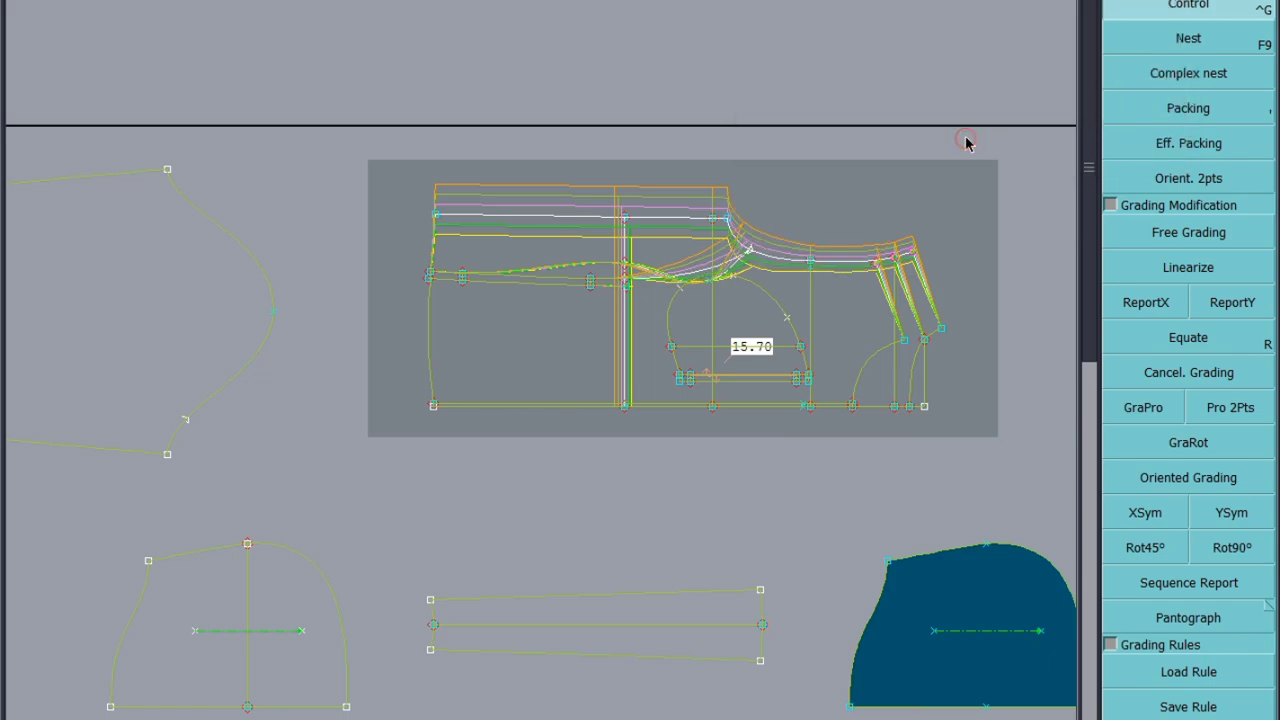
scroll(858, 245, up, 5)
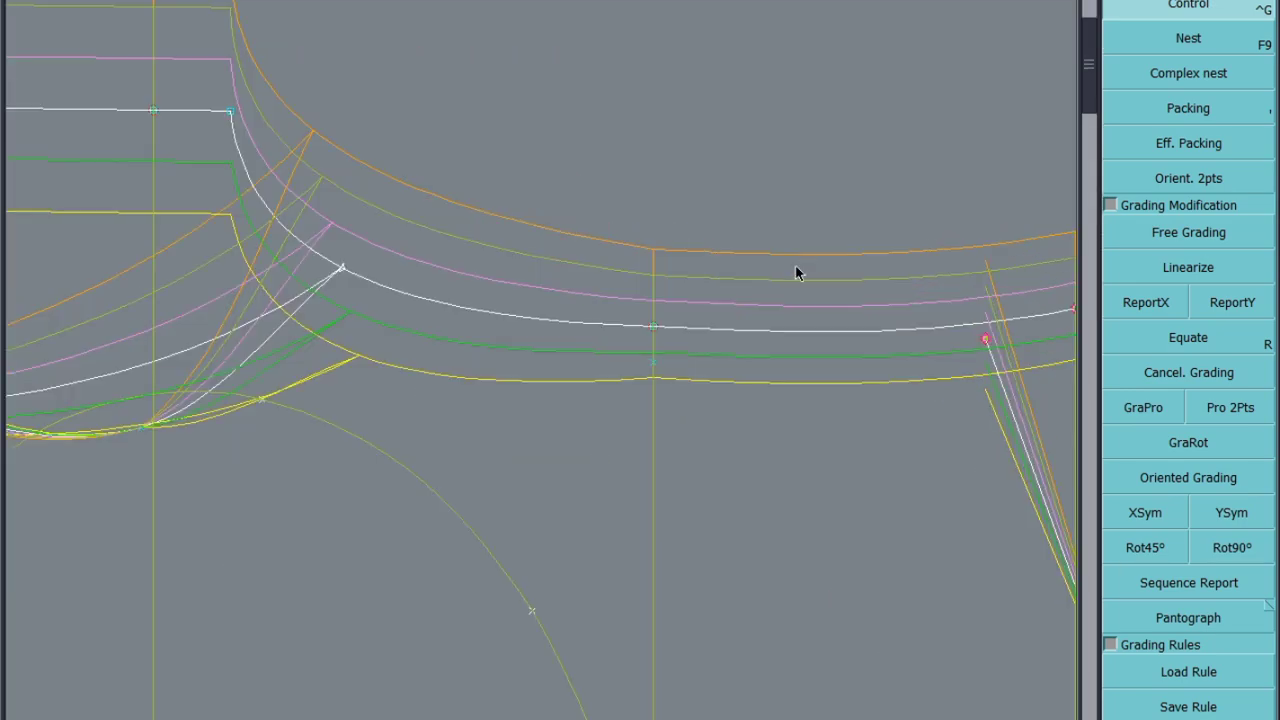
scroll(618, 251, down, 4)
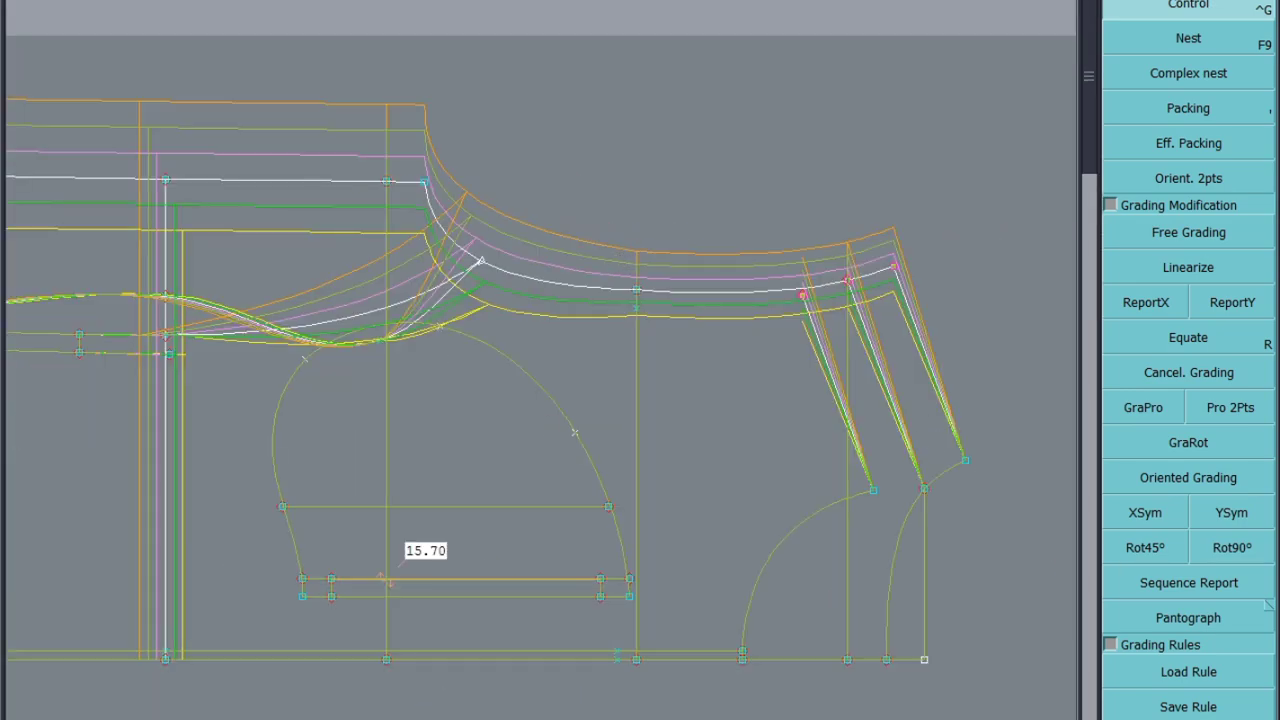
Step: Consult the across back width in the measurement spreadsheet and grade the back piece's across-width armhole point in Modaris by 1 per size in Y
mouse_move(276, 717)
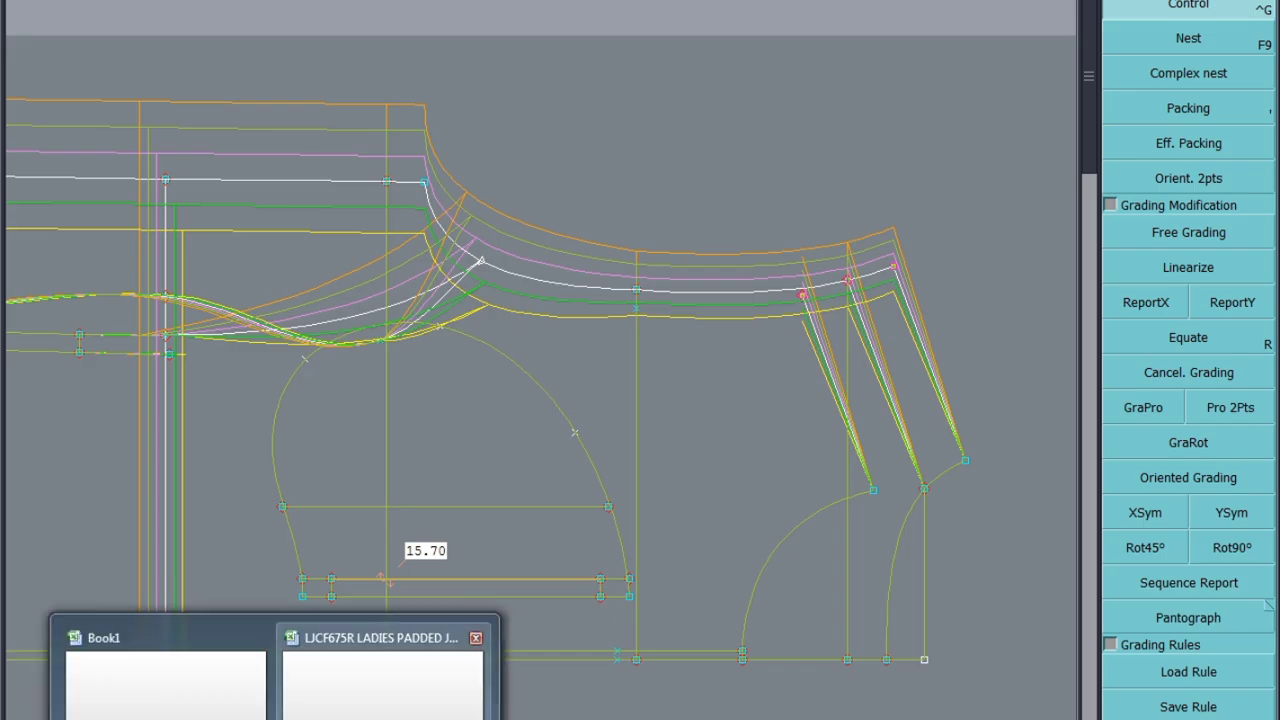
click(388, 675)
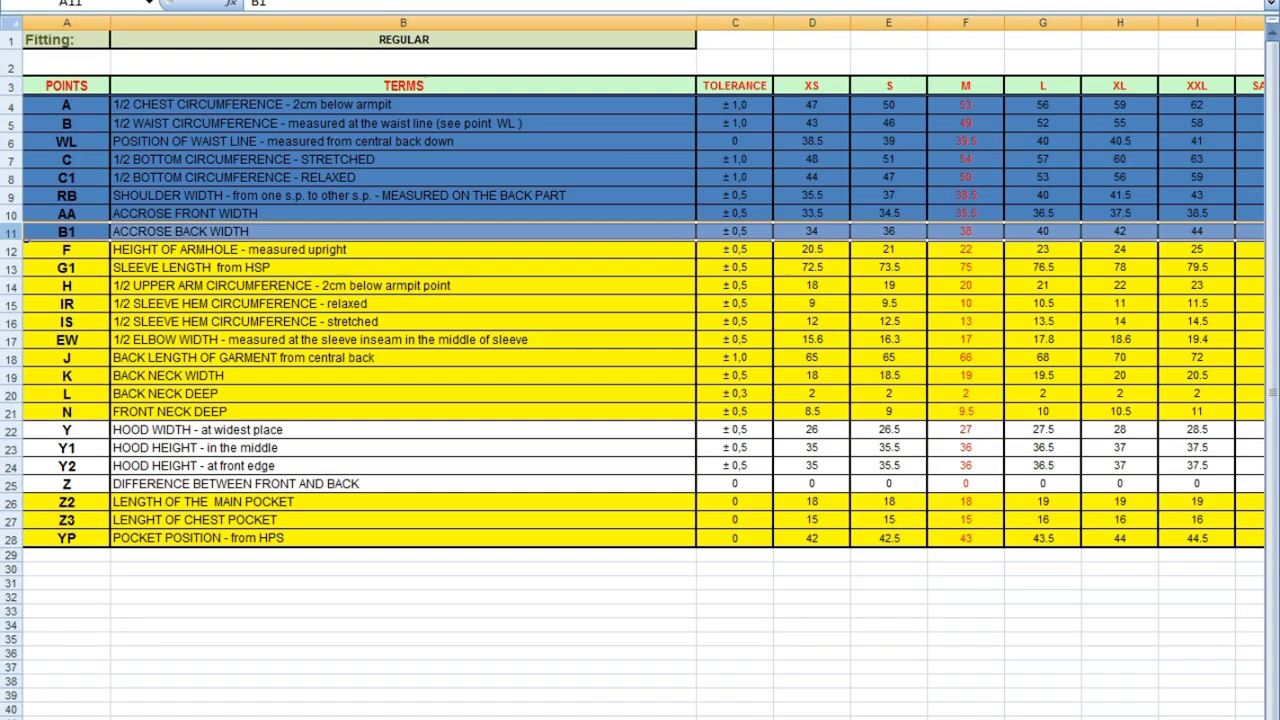
key(alt+Tab)
scroll(846, 340, down, 5)
scroll(70, 577, up, 4)
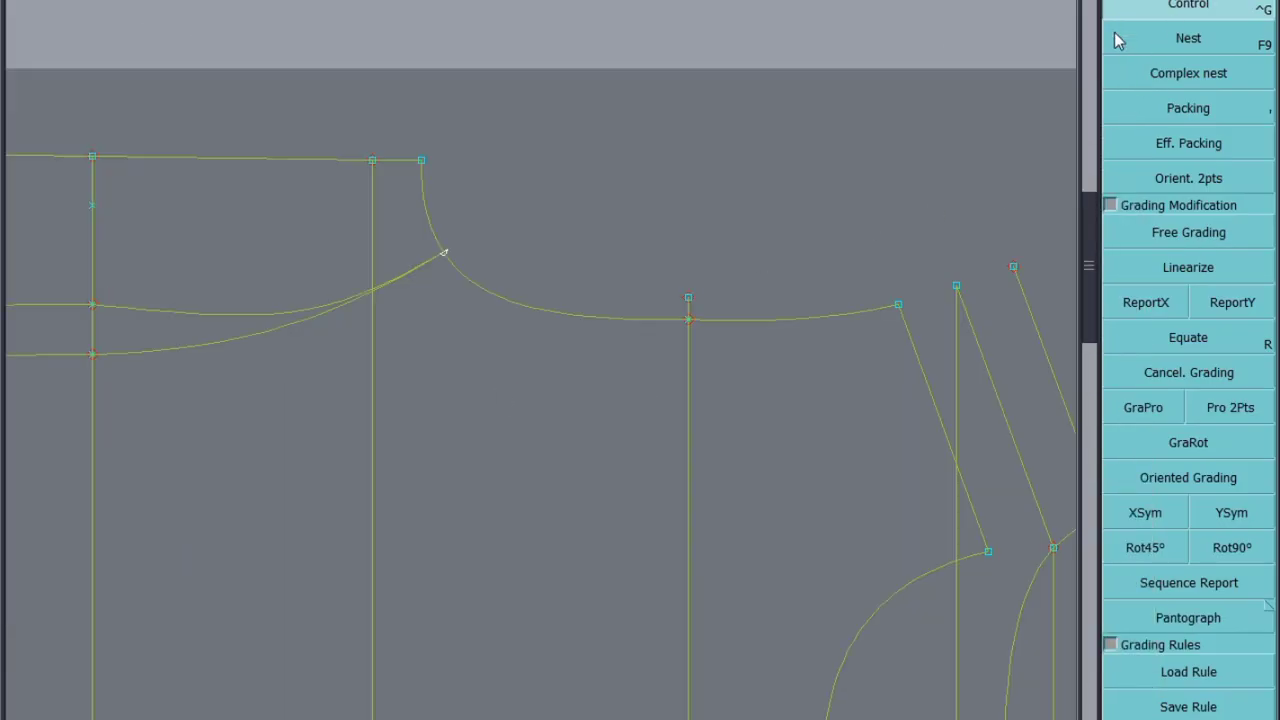
click(689, 321)
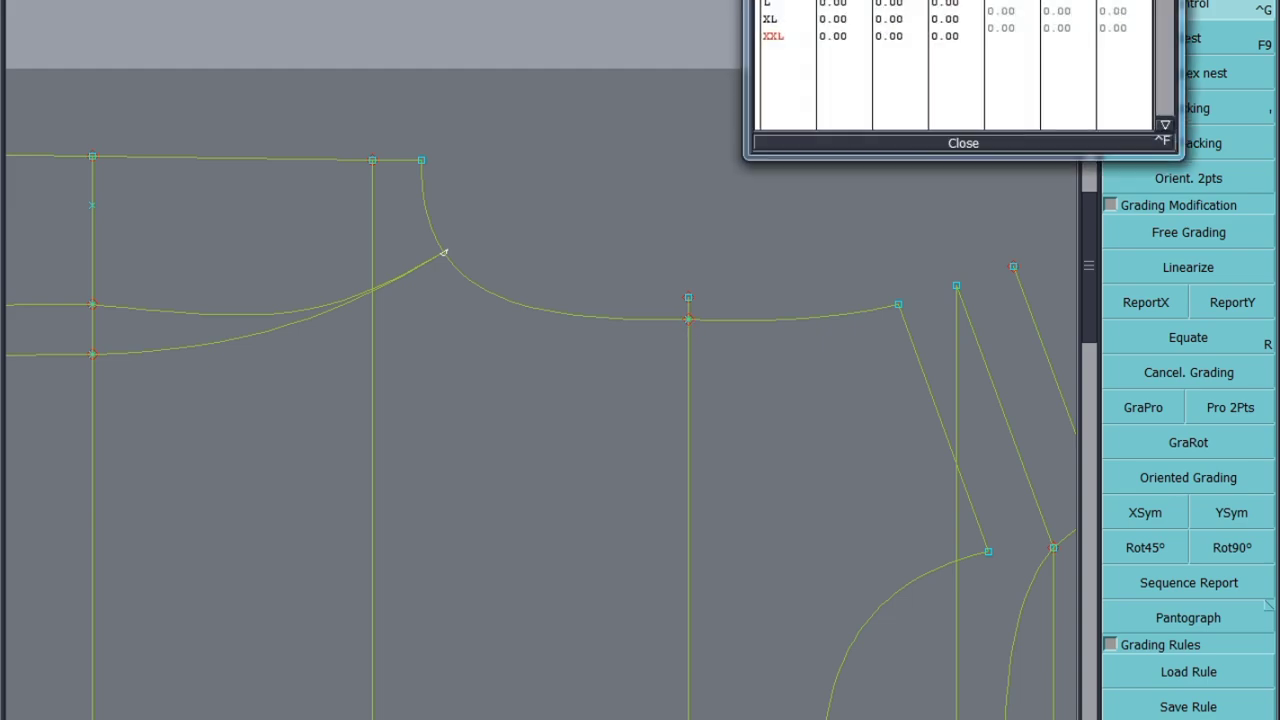
drag(1057, 3, 1058, 28)
text(1)
key(Return)
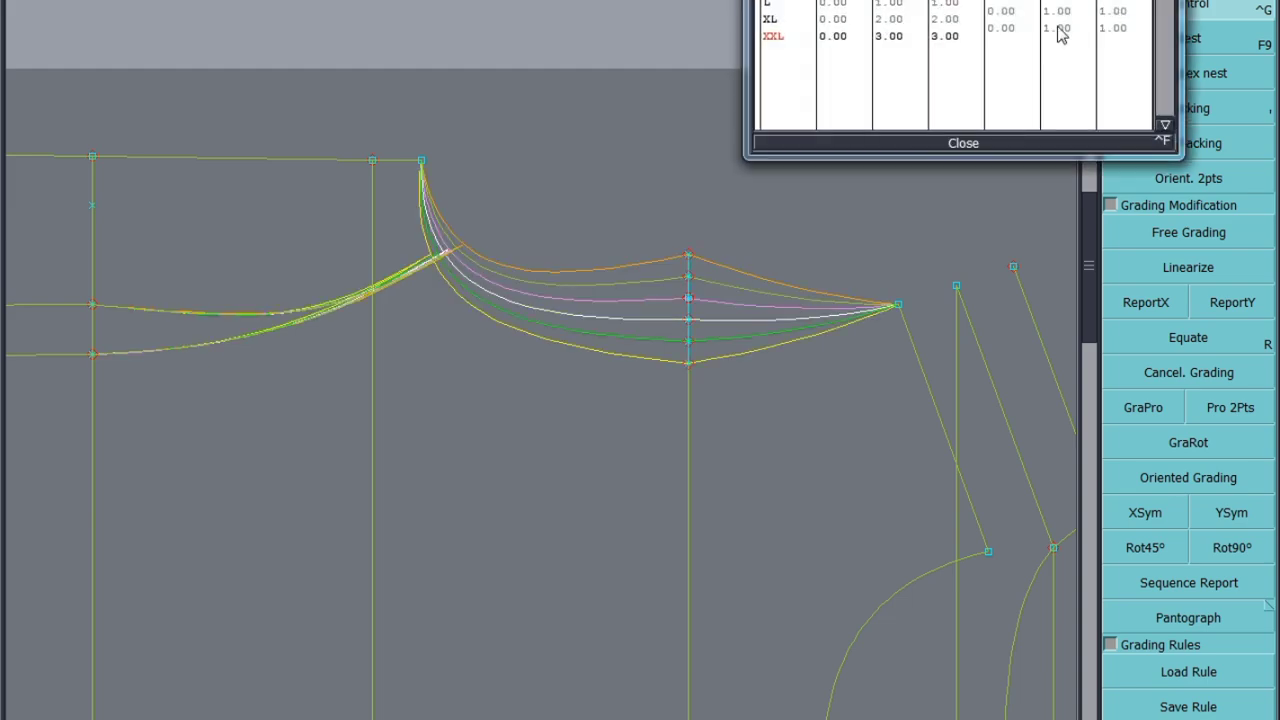
click(963, 143)
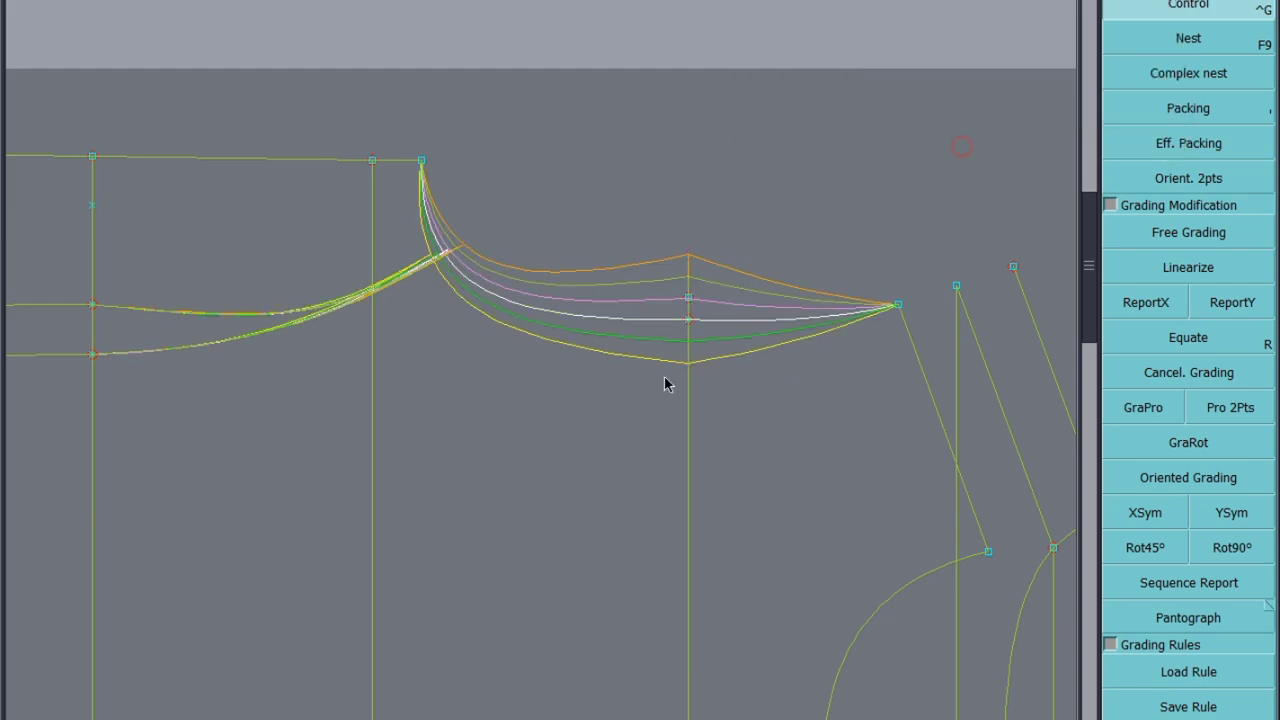
Step: Copy the front underarm point's Y grading to the back piece's underarm, waist and hem points along the side seam with ReportY
scroll(507, 390, down, 5)
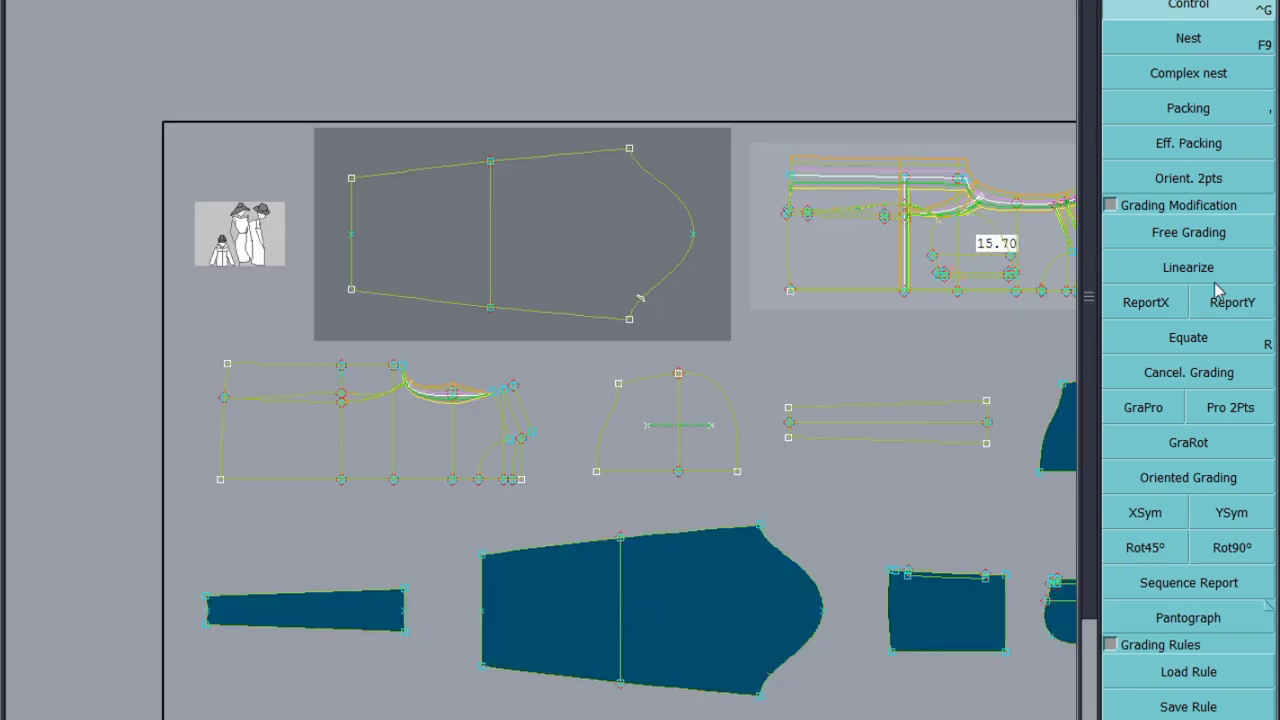
click(1232, 302)
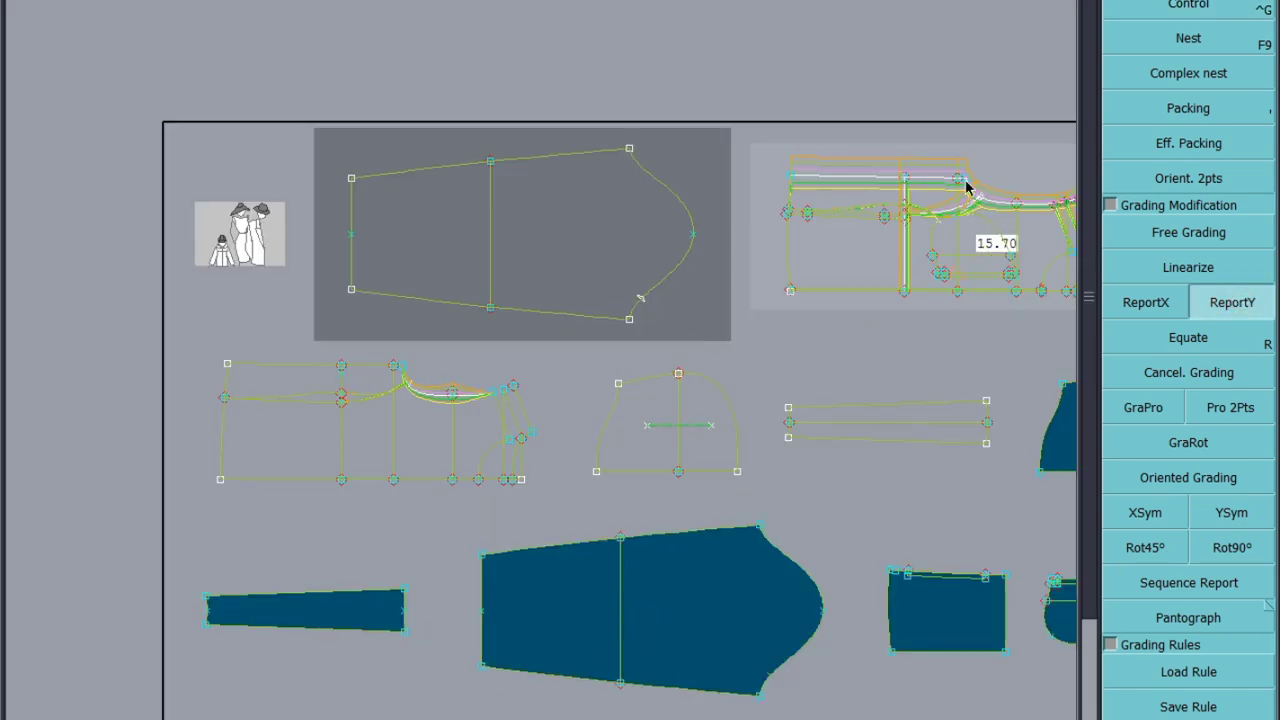
click(396, 366)
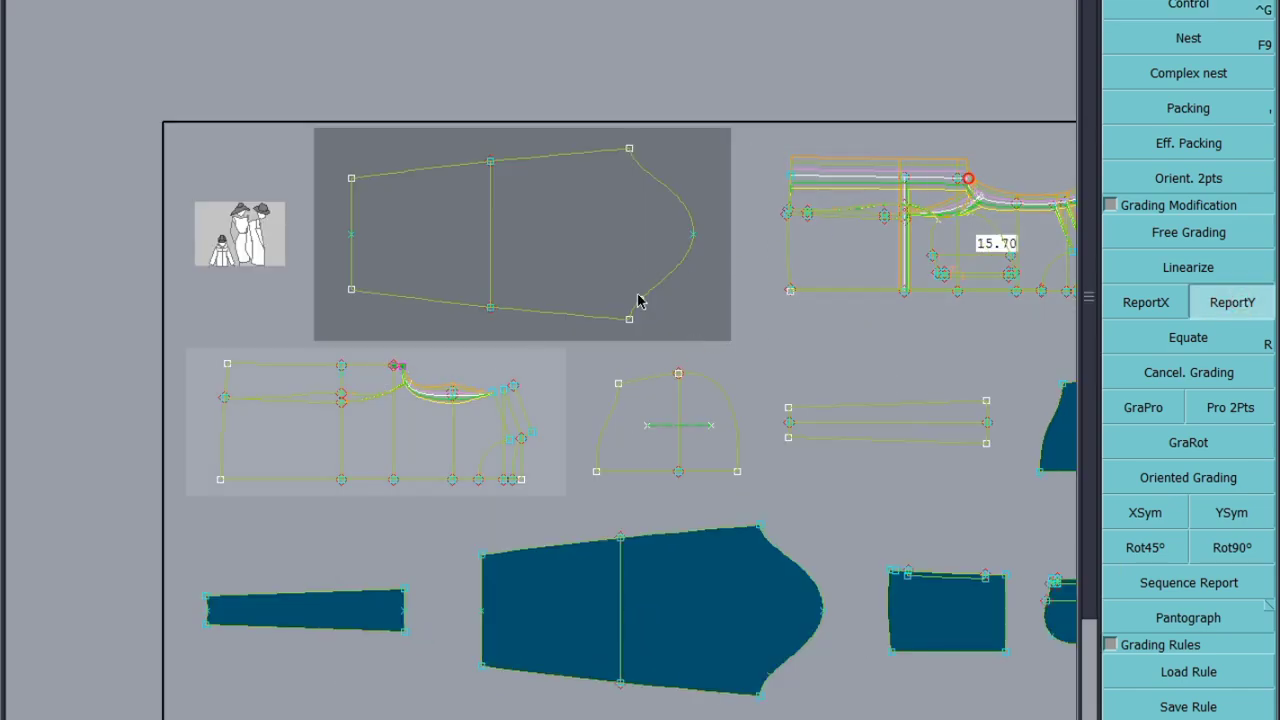
drag(362, 338, 200, 394)
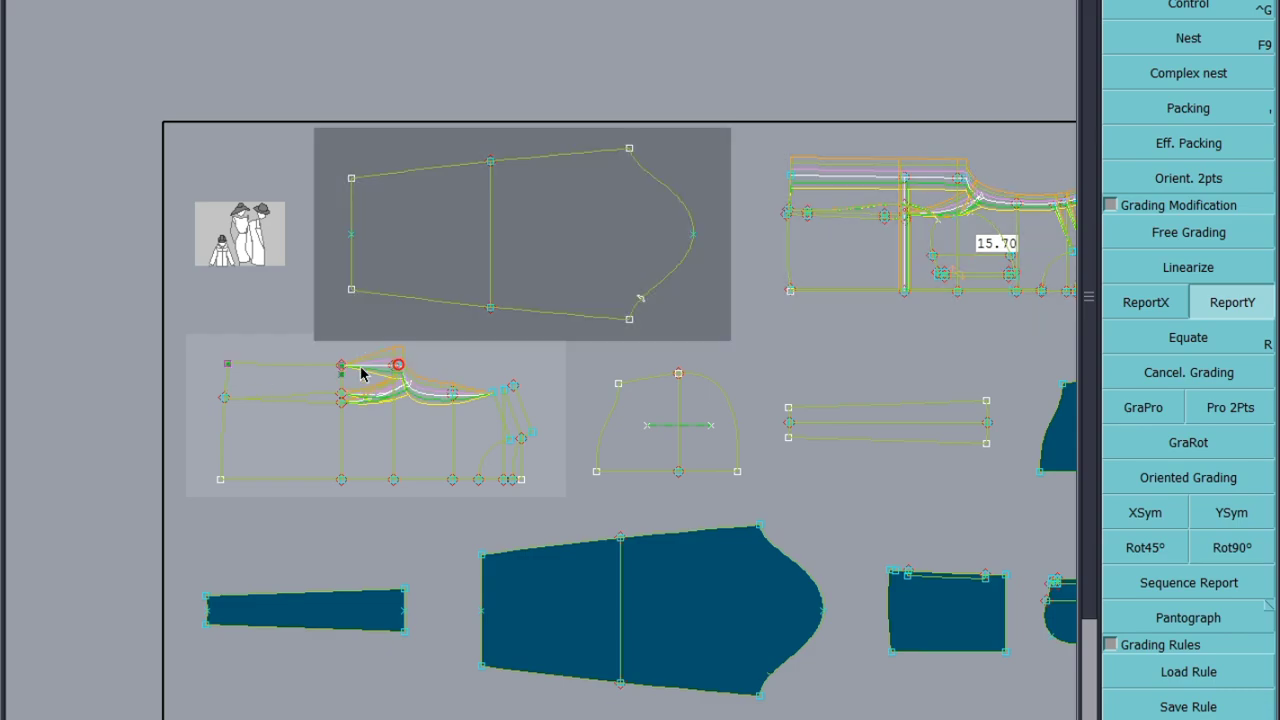
click(340, 364)
Step: Try to copy the side hem point's Y grading to the hem point just below it on the back piece with ReportY
drag(191, 423, 226, 378)
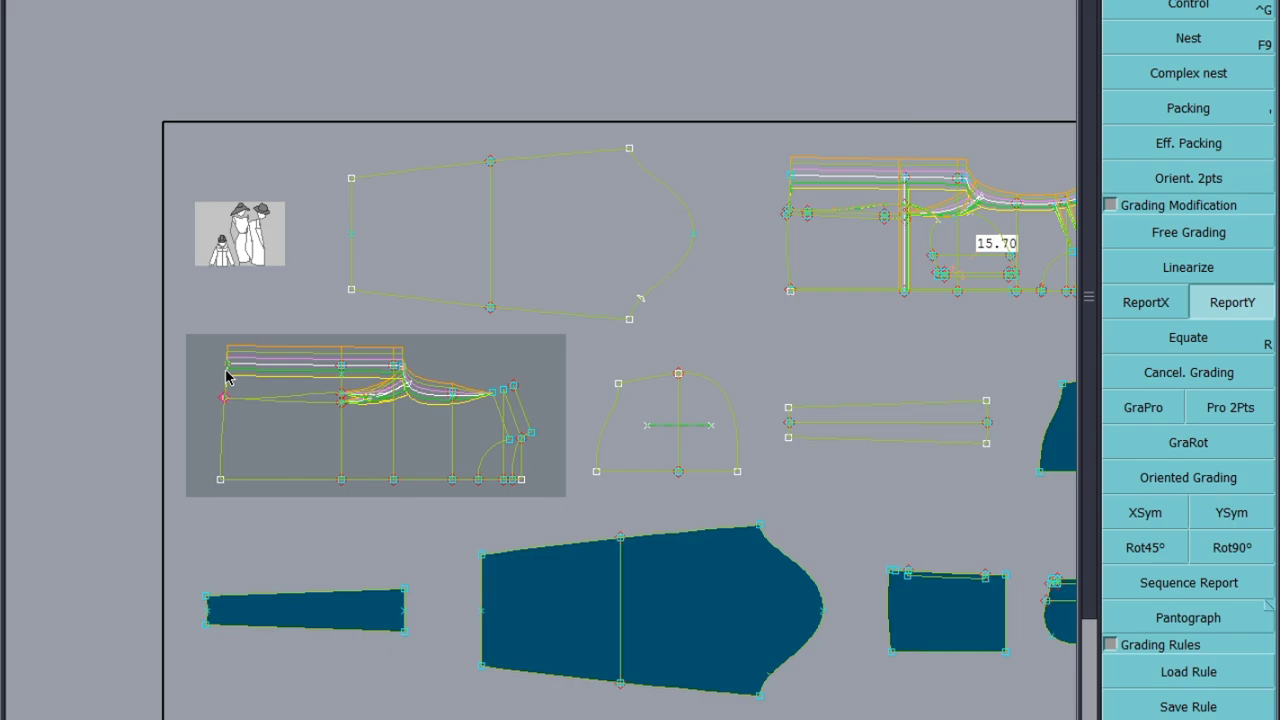
click(226, 368)
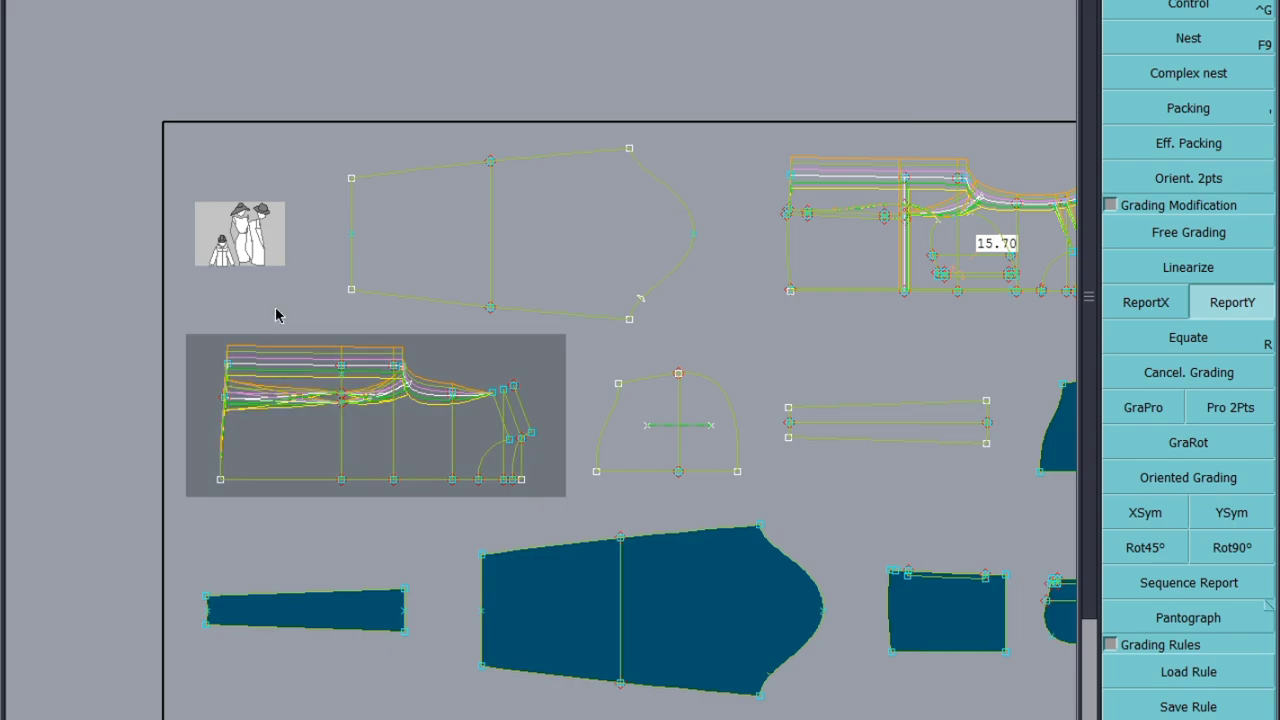
key(ctrl+z)
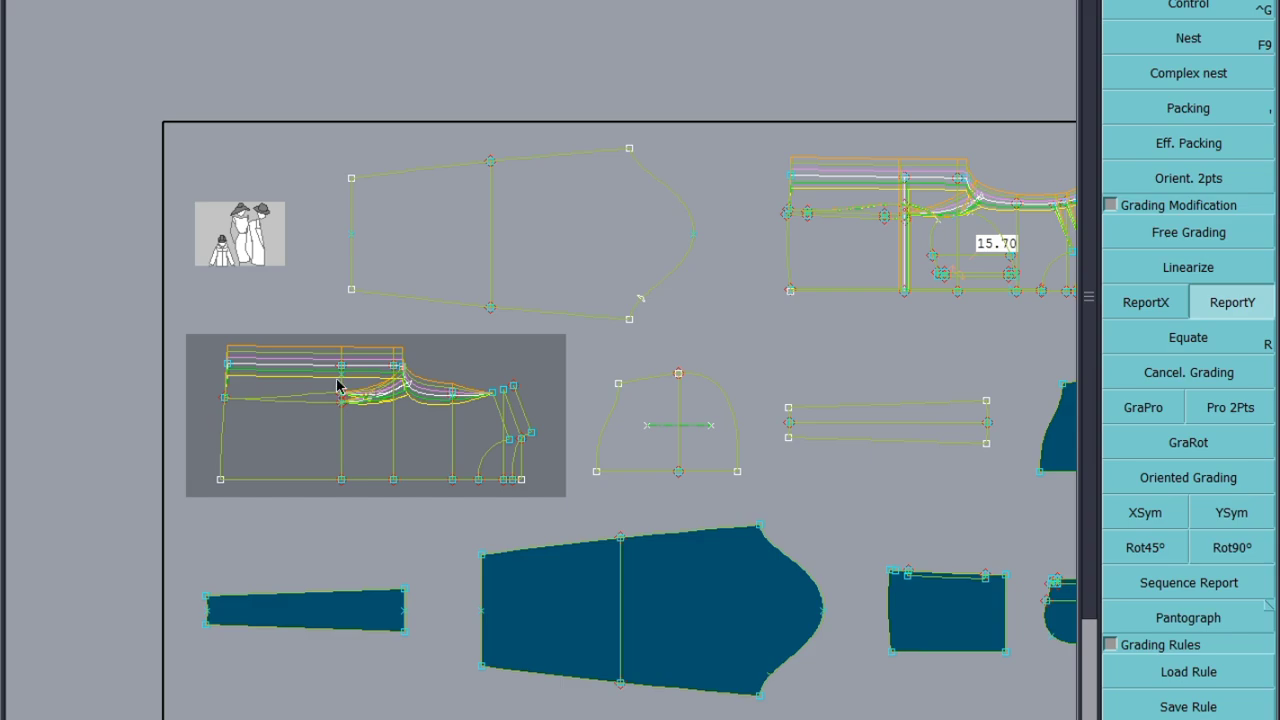
Step: Check the graded side seams of the front and back pieces and save the model
scroll(337, 385, up, 3)
scroll(337, 385, down, 3)
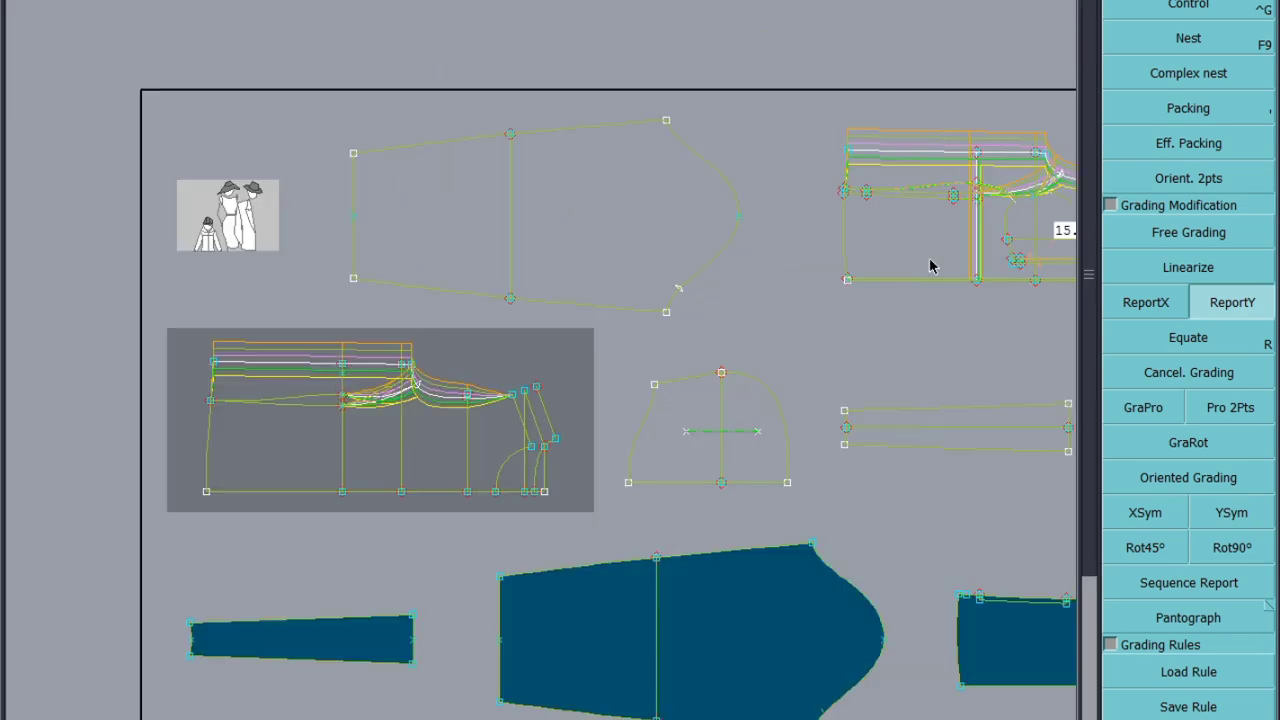
scroll(998, 236, up, 6)
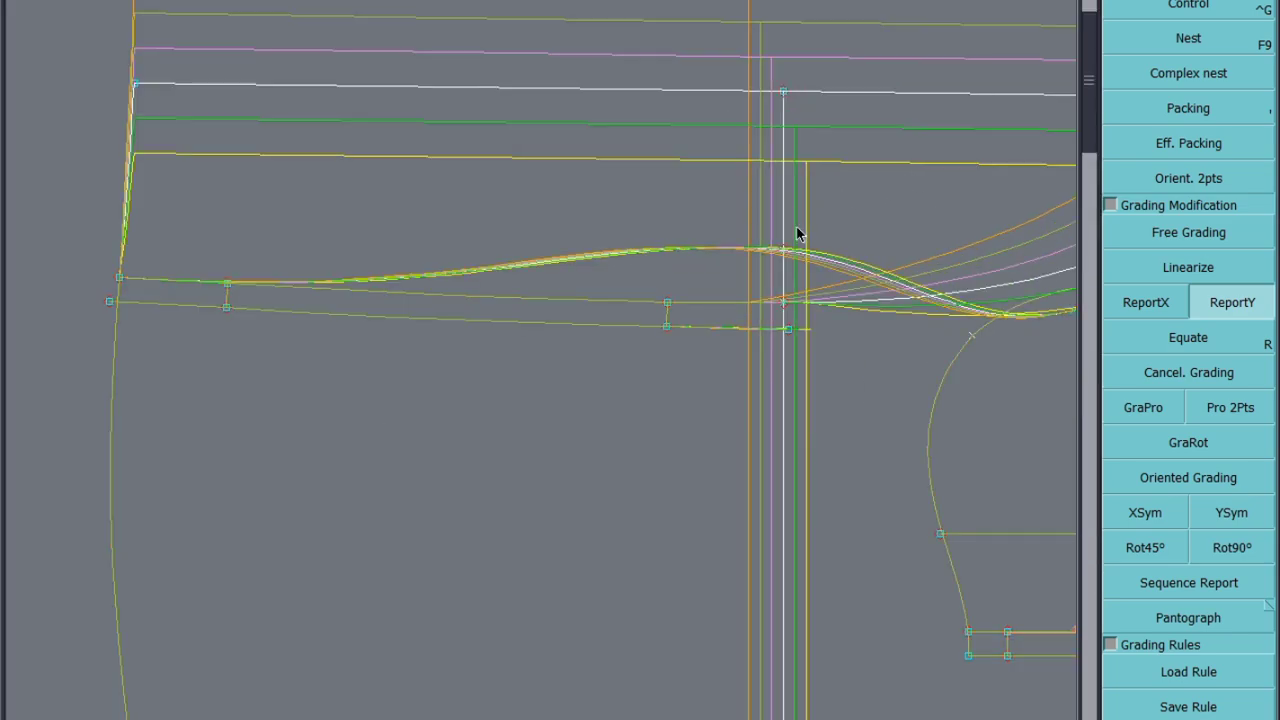
scroll(790, 248, down, 3)
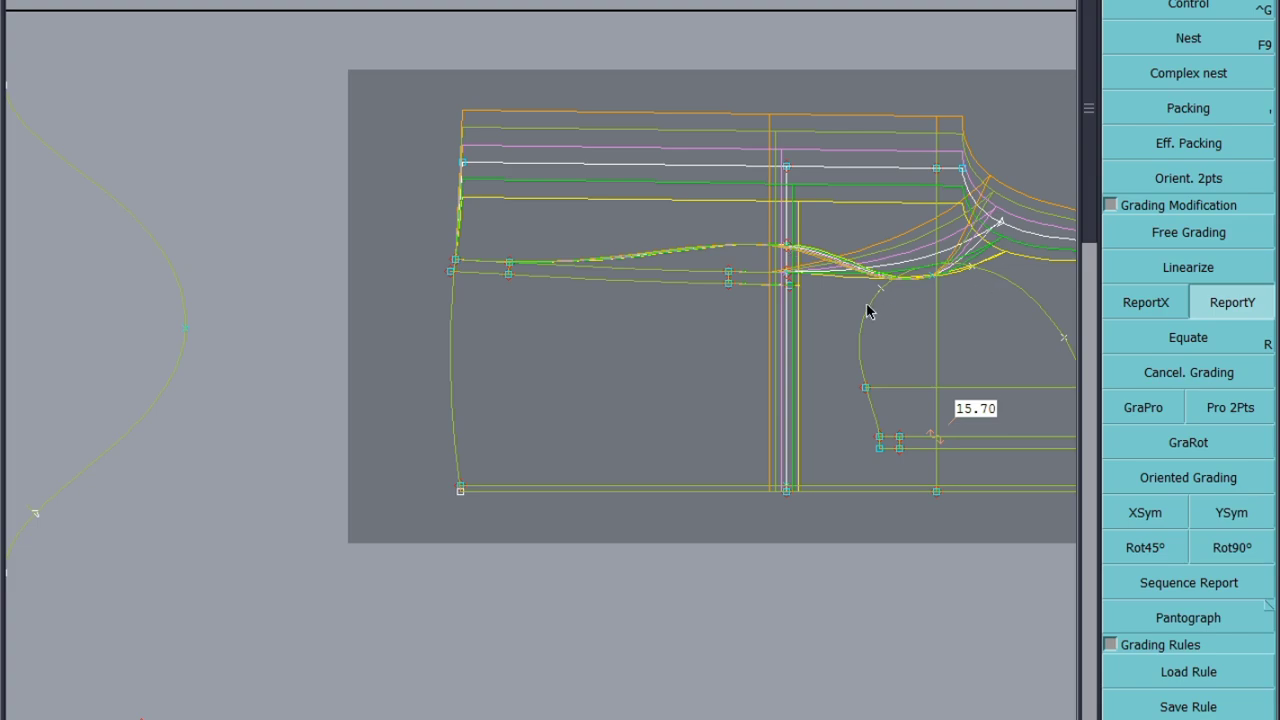
key(ctrl+s)
click(507, 470)
scroll(507, 478, down, 2)
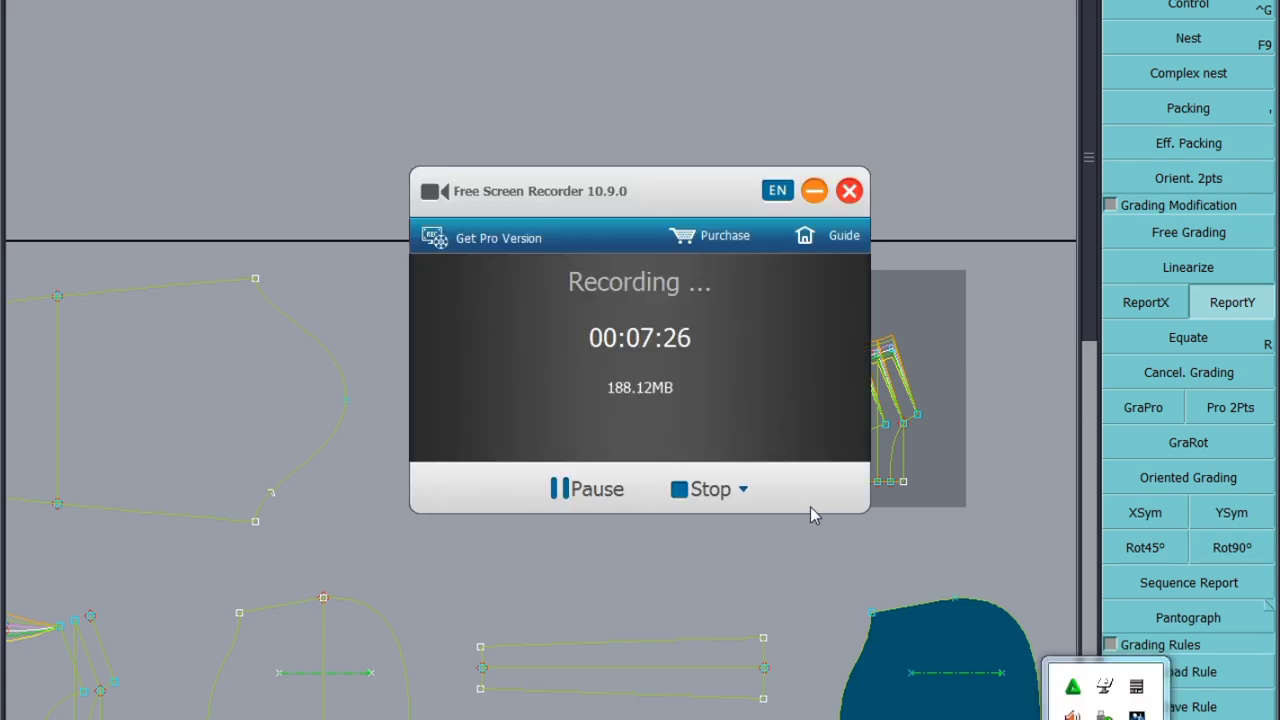
click(605, 489)
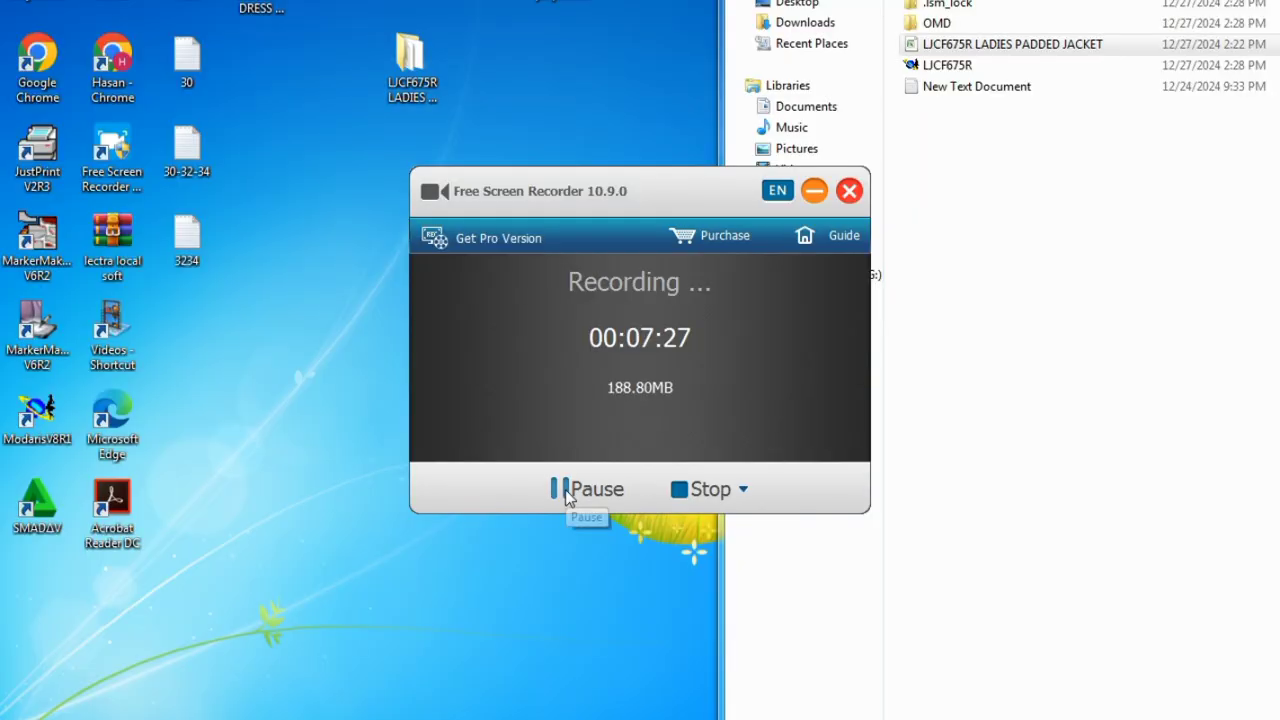
click(814, 191)
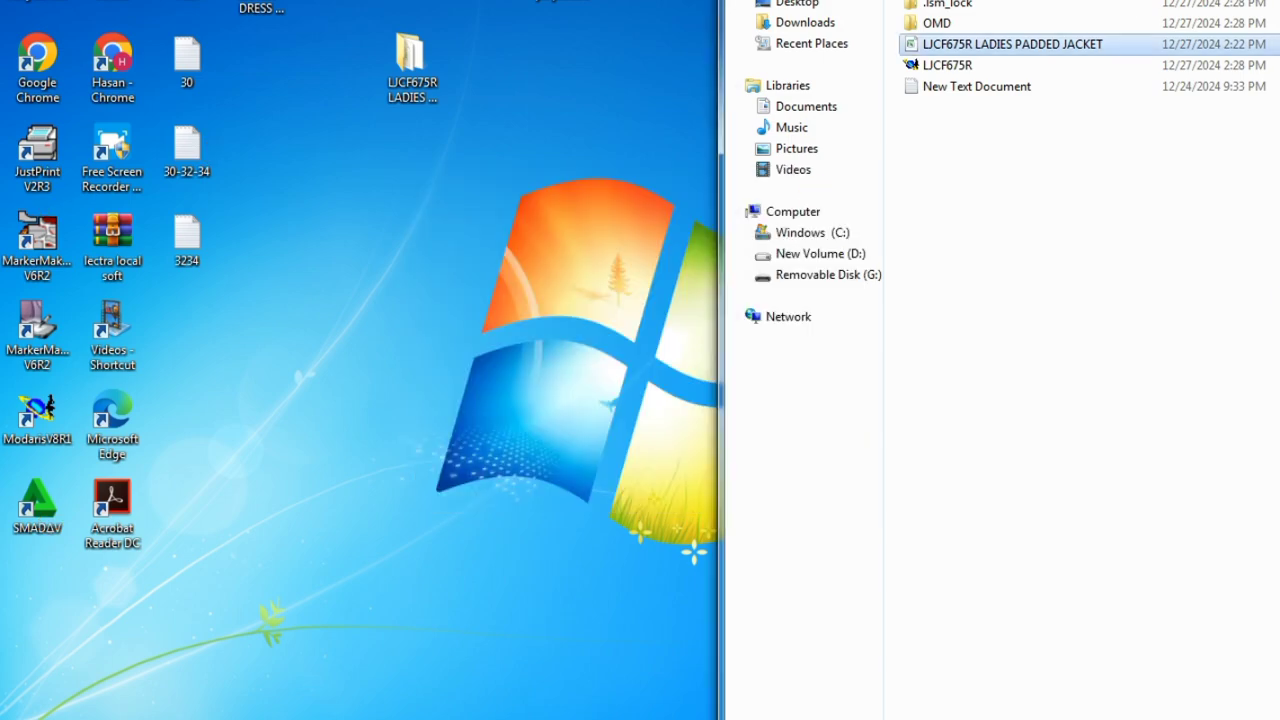
click(385, 665)
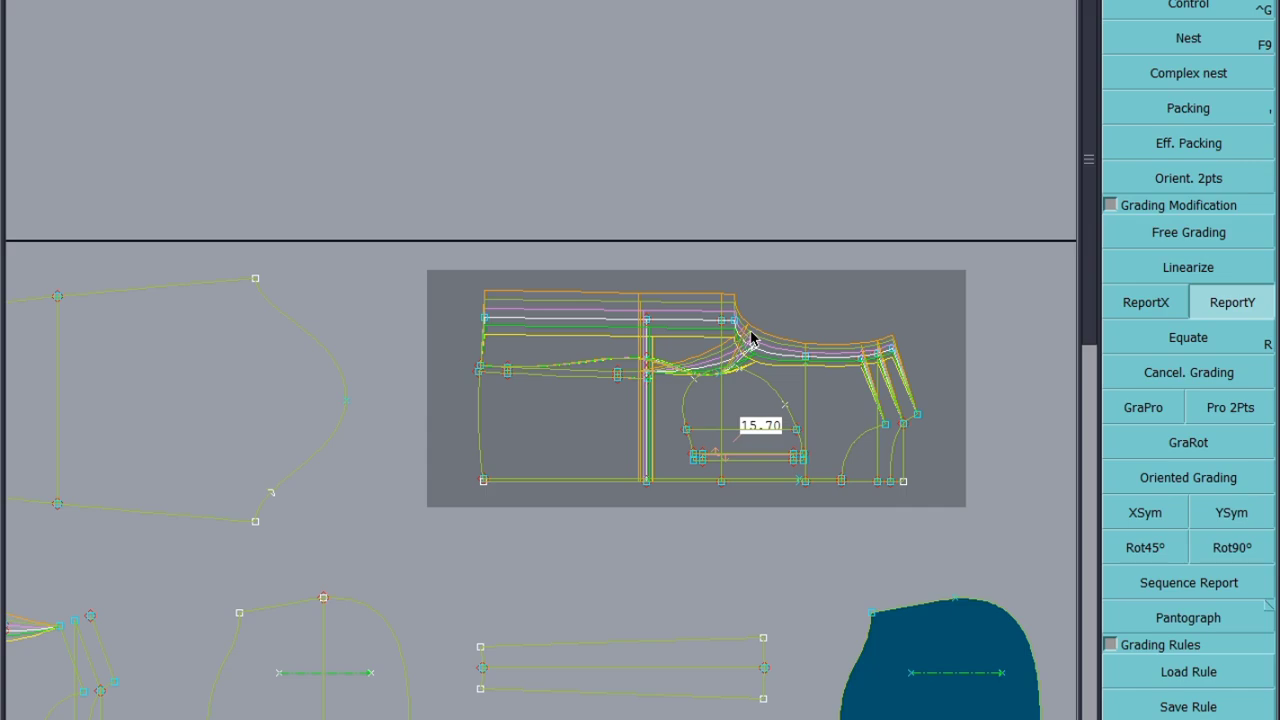
Step: Copy the front shoulder point's Y grading to the armhole ends of the back piece's three shoulder lines with ReportY
scroll(758, 368, up, 1)
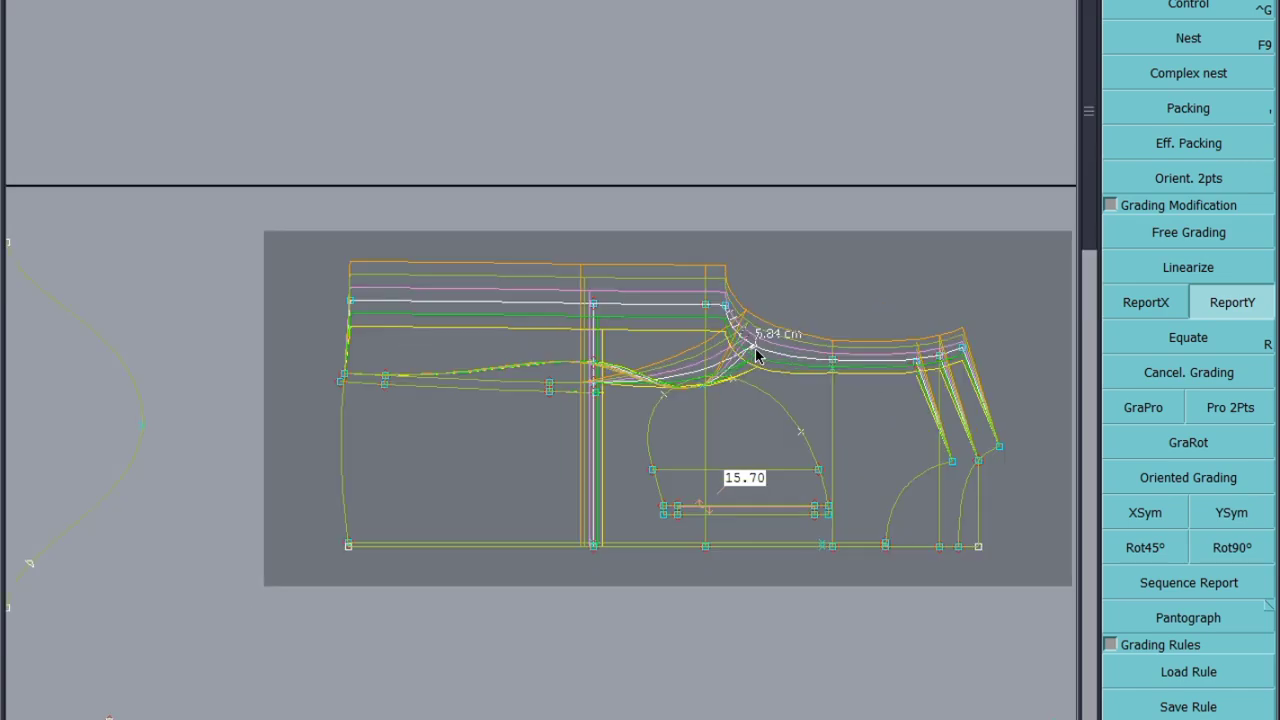
scroll(873, 388, down, 2)
scroll(873, 388, down, 1)
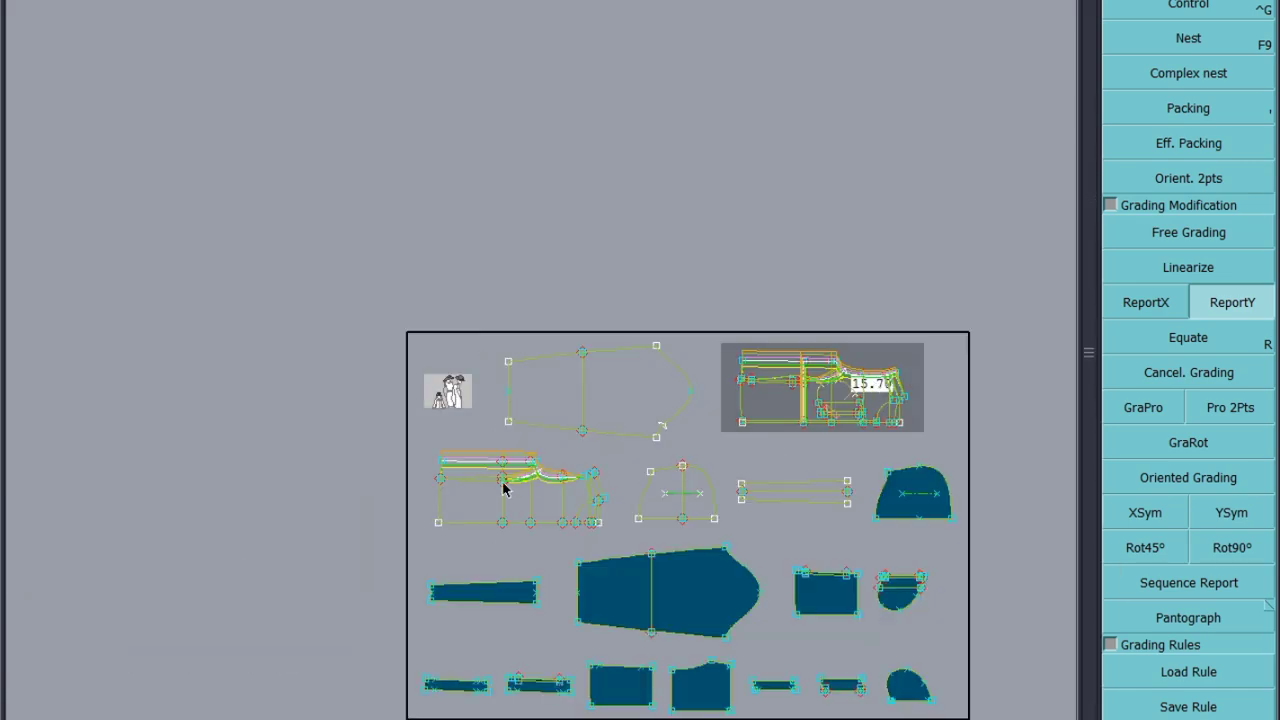
scroll(505, 491, up, 2)
scroll(412, 470, down, 1)
scroll(690, 488, up, 1)
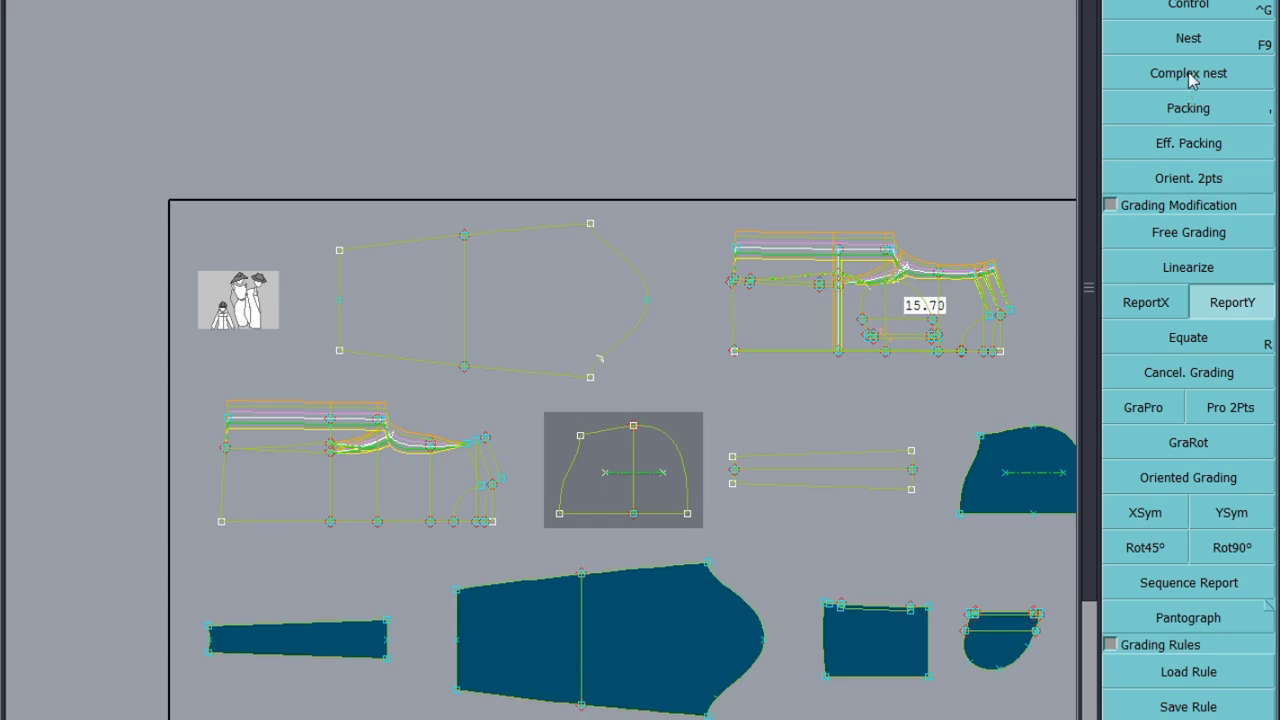
click(1207, 5)
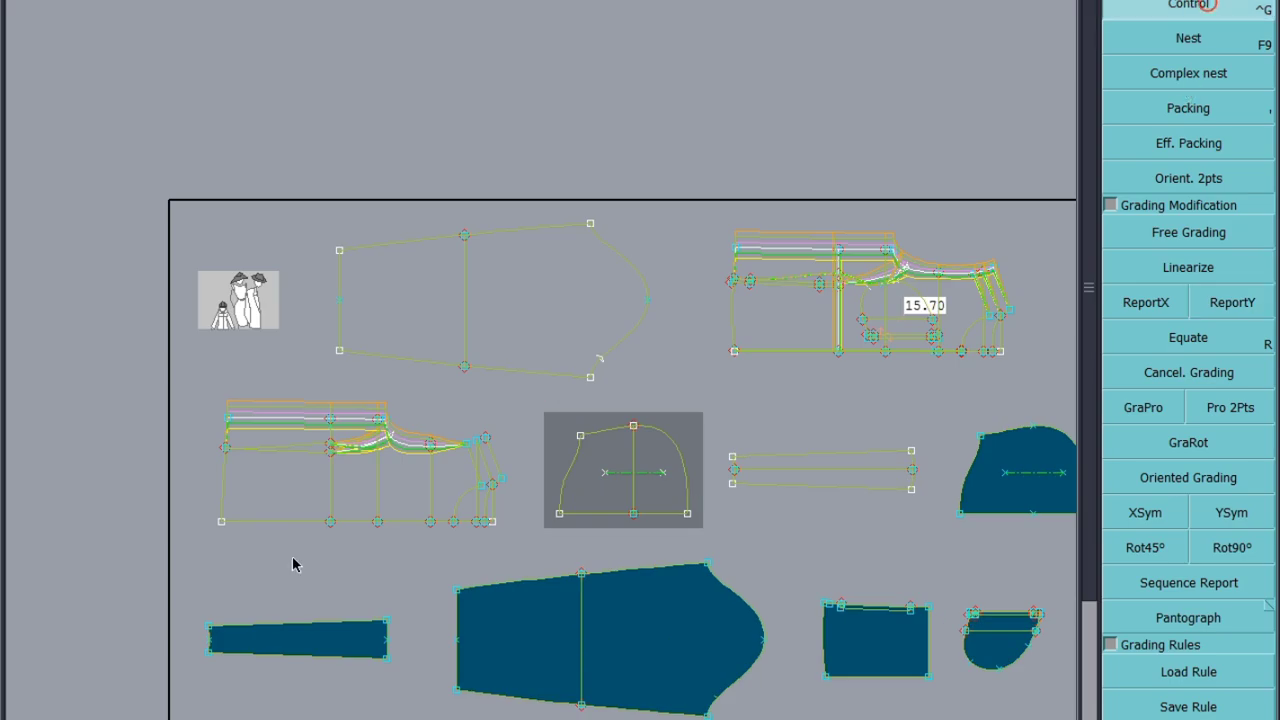
click(460, 452)
click(1212, 304)
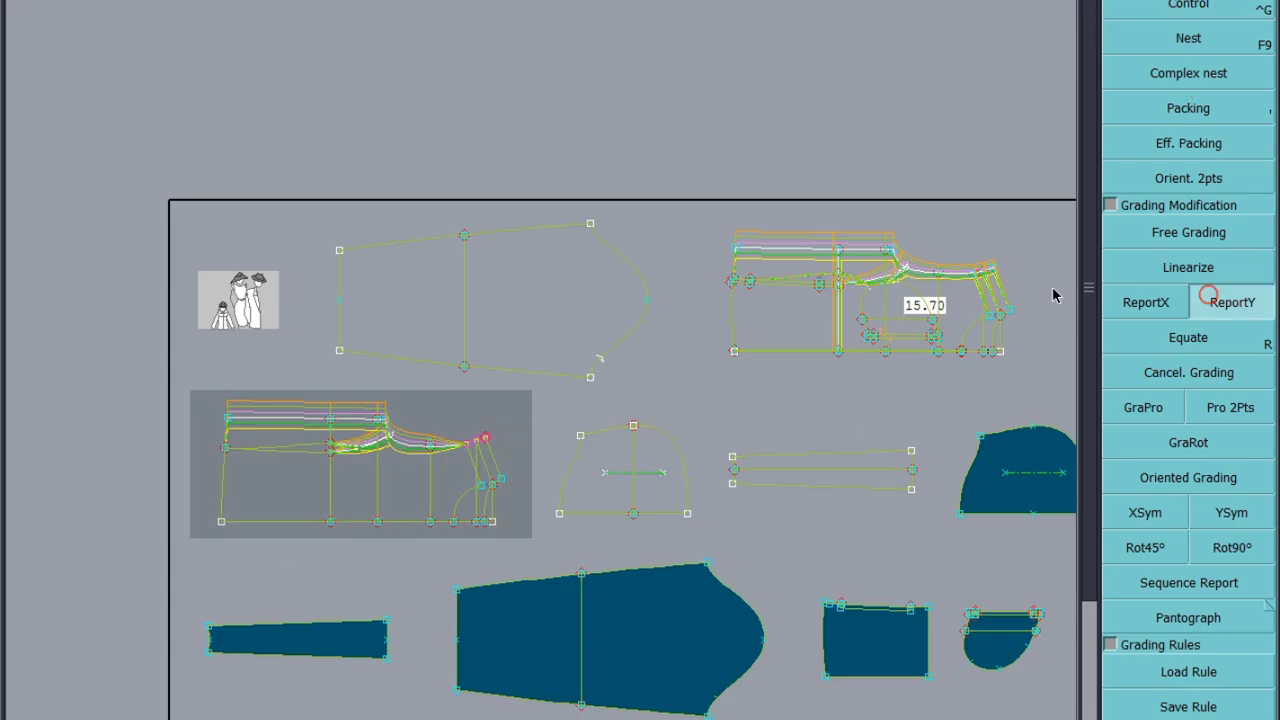
click(994, 267)
click(480, 441)
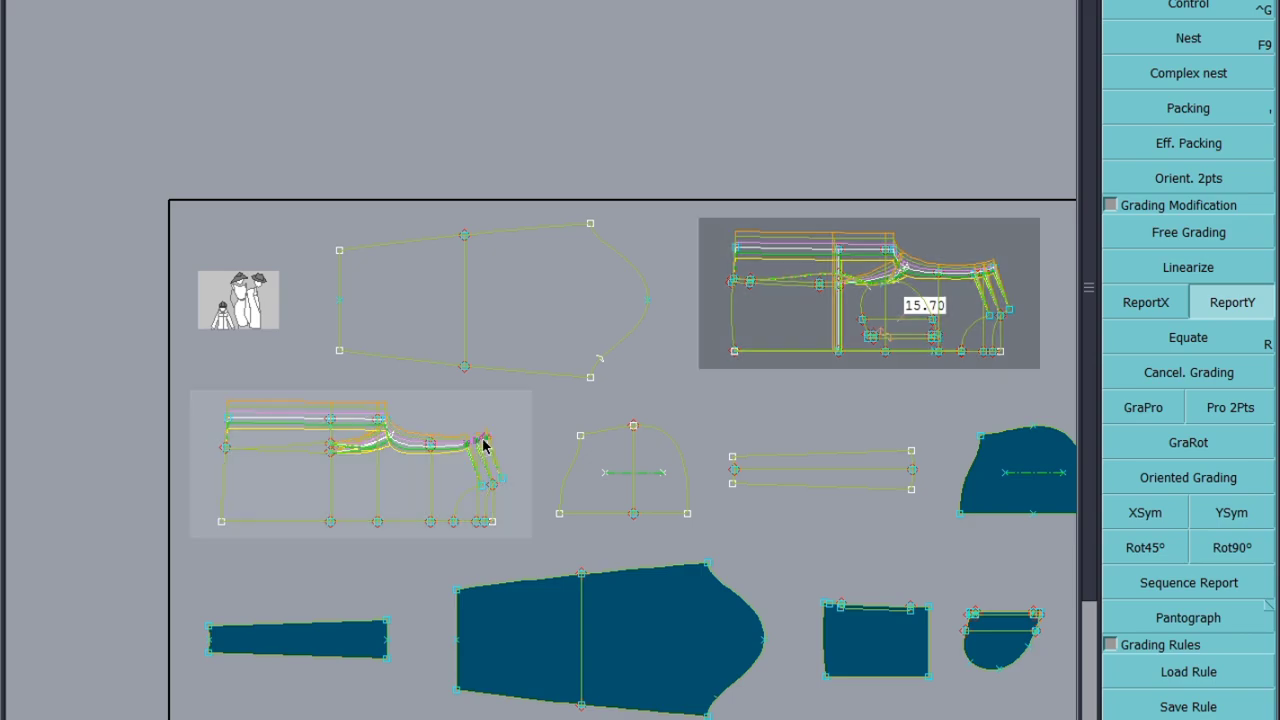
scroll(446, 440, up, 3)
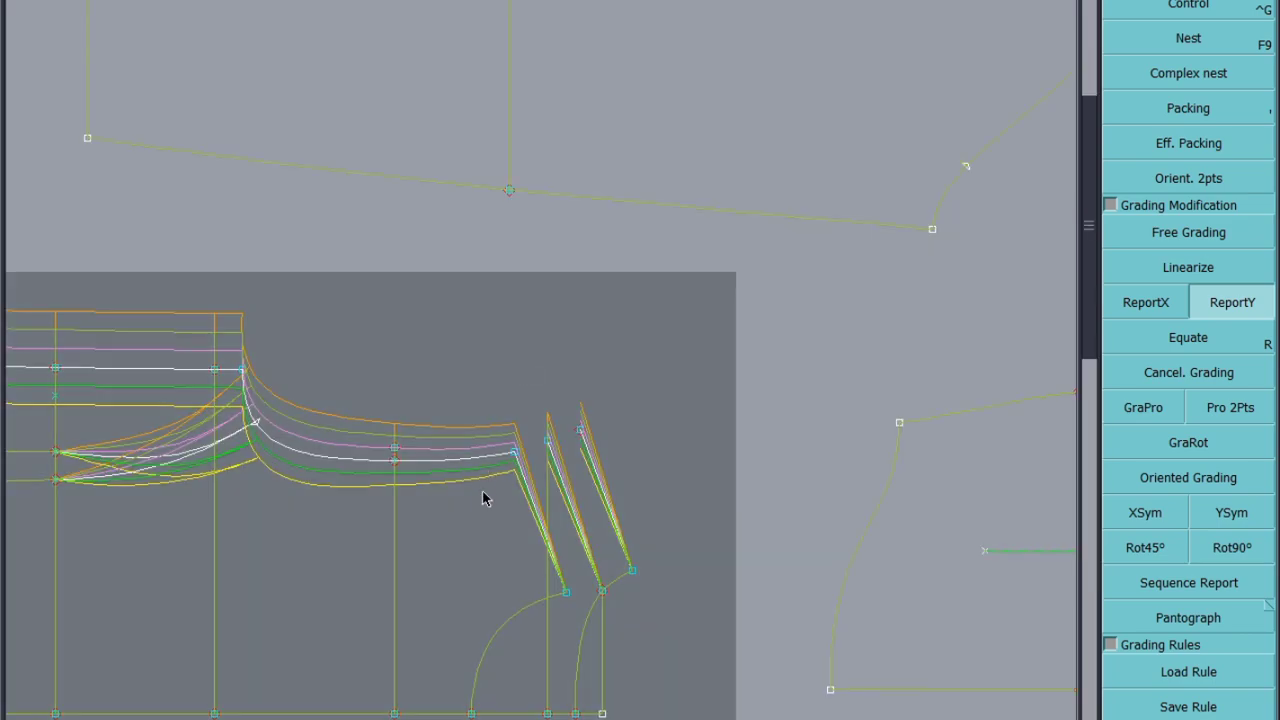
scroll(482, 490, down, 4)
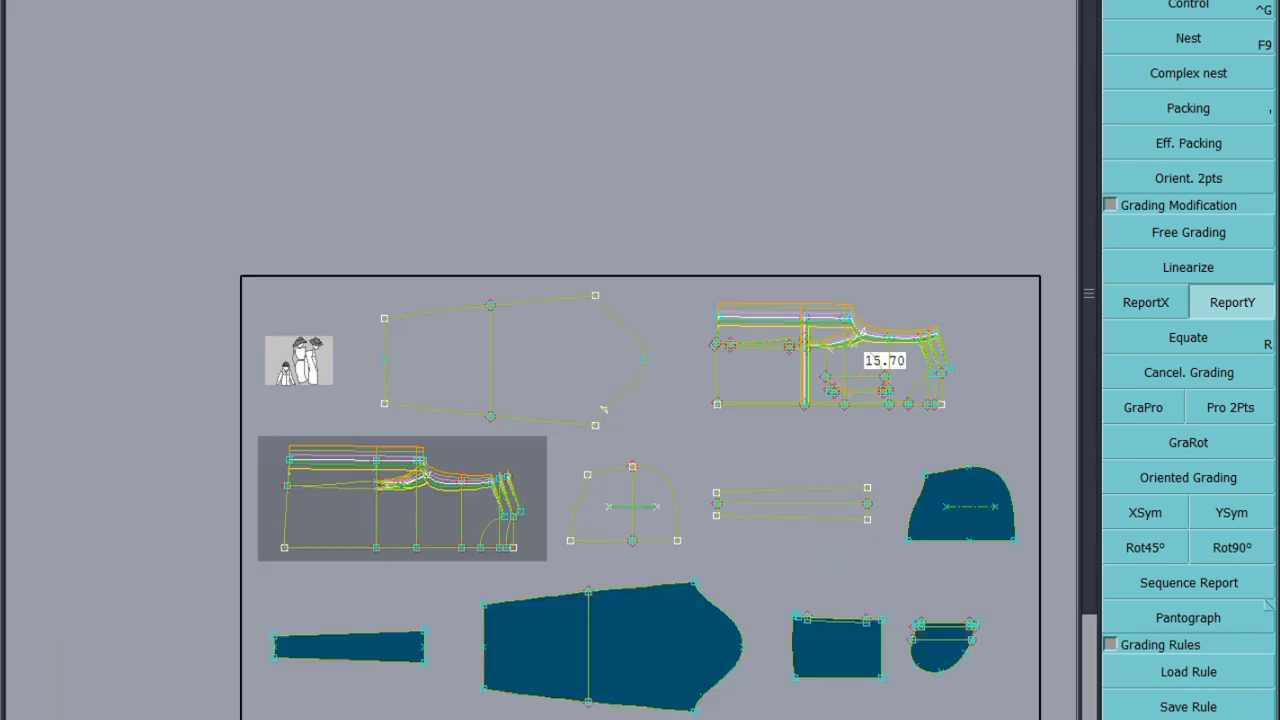
Step: In the measurement spreadsheet, fill the height of armhole row (row 12) with blue
click(384, 680)
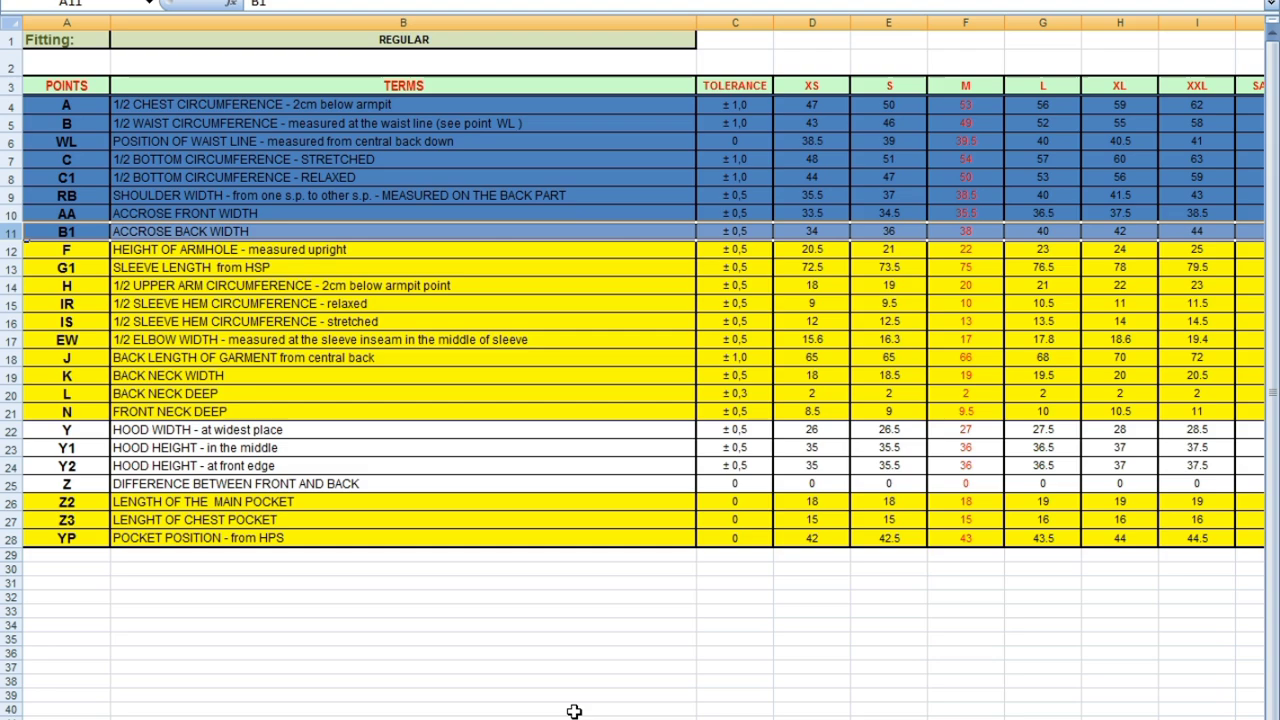
click(8, 251)
right_click(10, 254)
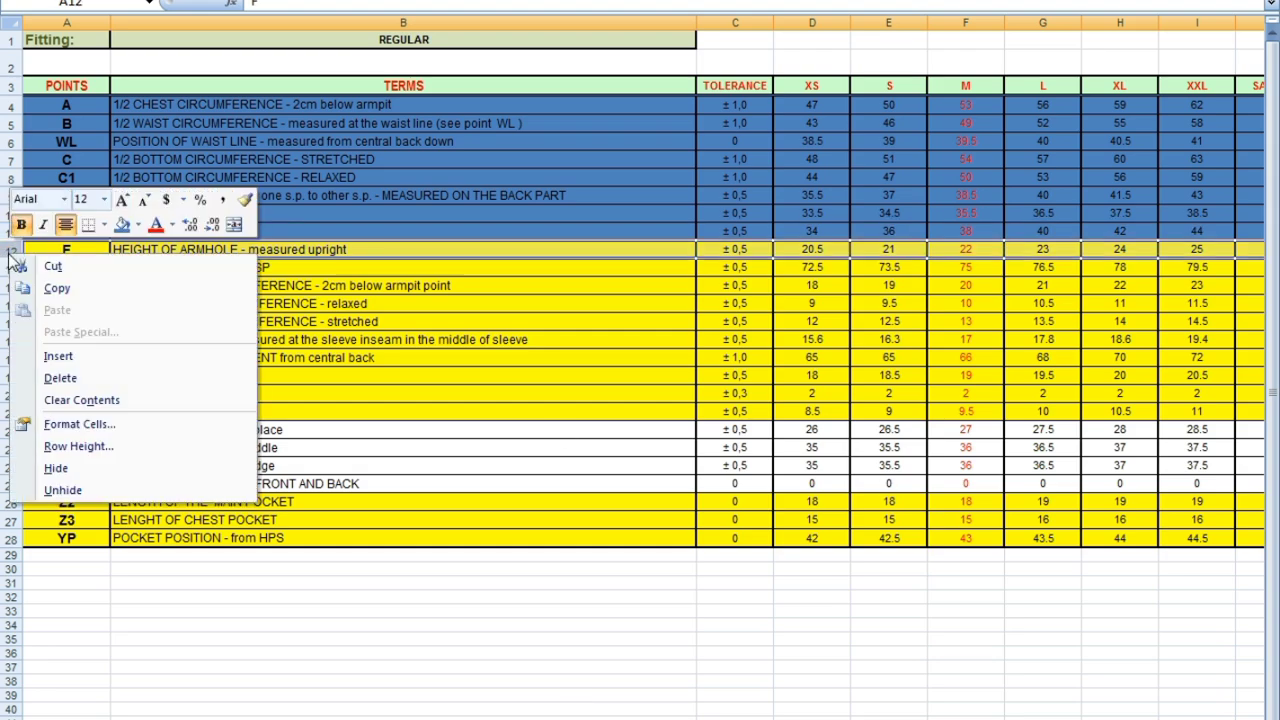
click(121, 224)
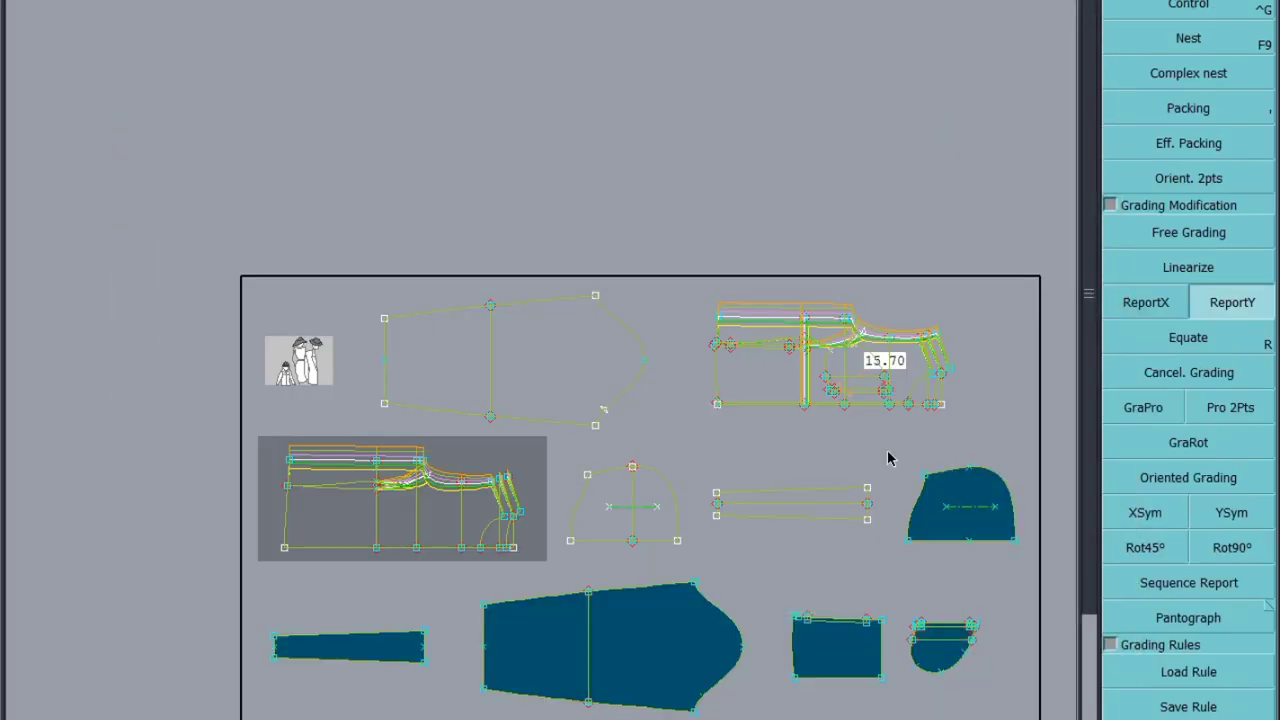
Step: In Modaris, grade the front piece's underarm point by -1 per size in X using Control
scroll(870, 330, up, 3)
scroll(860, 322, up, 2)
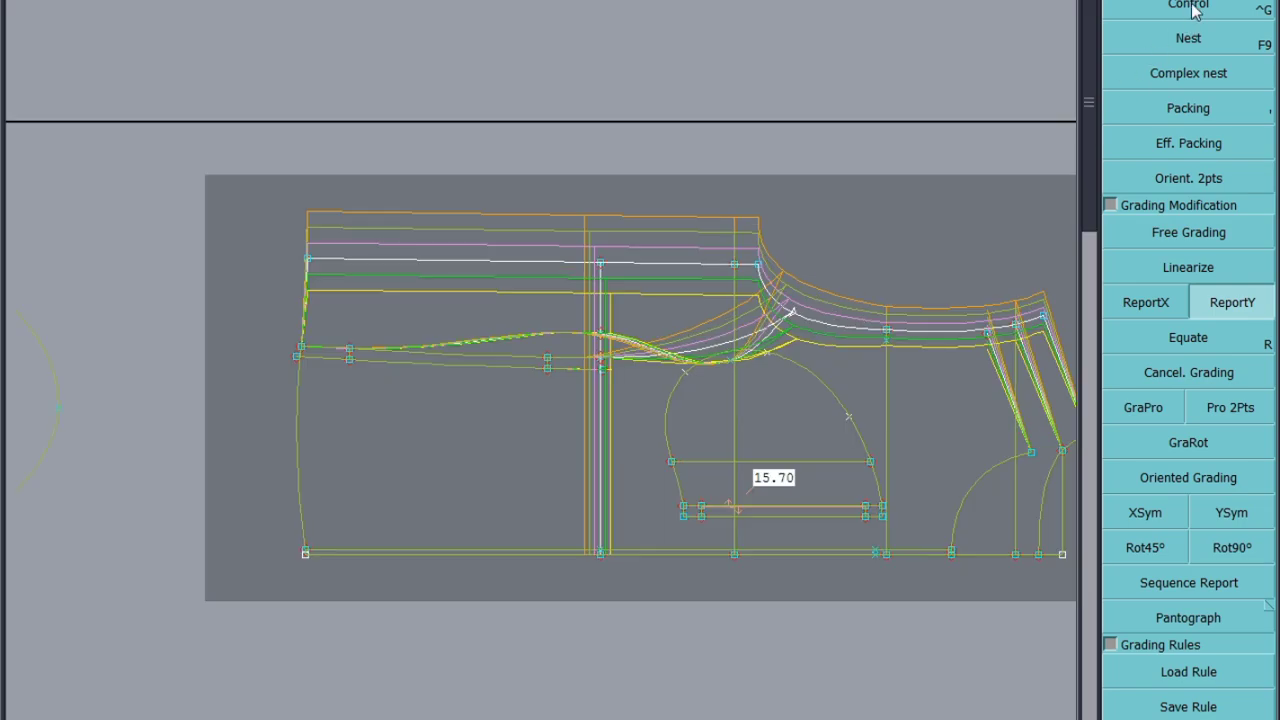
click(756, 268)
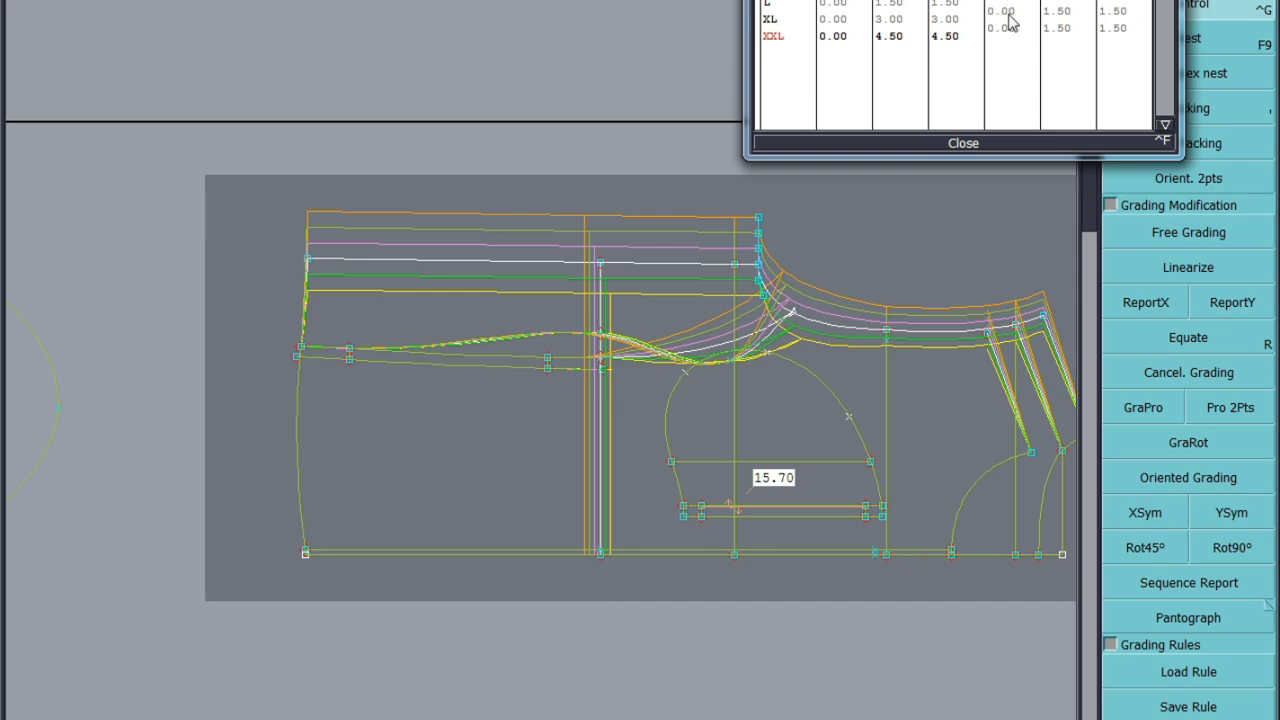
drag(1009, 14, 1006, 30)
text(-1)
key(Return)
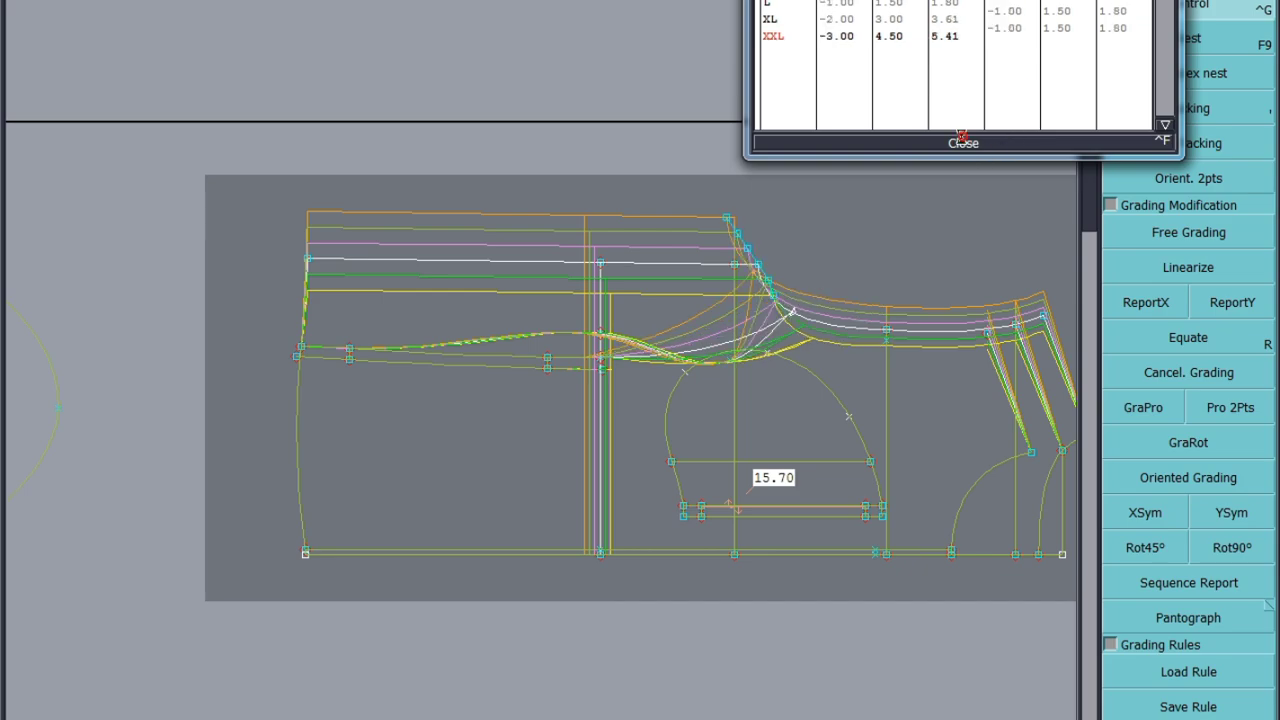
click(964, 143)
Step: Copy the underarm point's X grading to the side seam end of the front's chest line with ReportX
click(1146, 302)
scroll(788, 254, up, 2)
drag(806, 224, 690, 285)
click(760, 272)
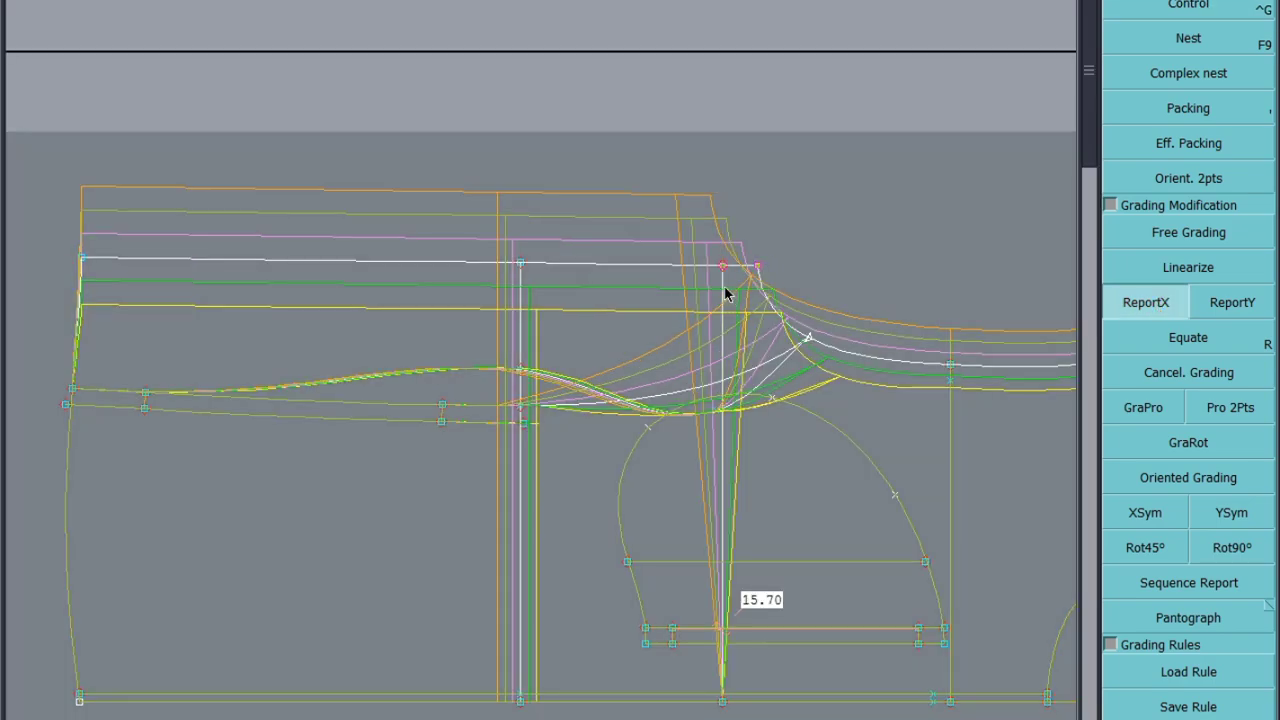
Step: Copy the front chest line's side seam X grading to its curved seam crossing and its centre front end with ReportX
click(718, 415)
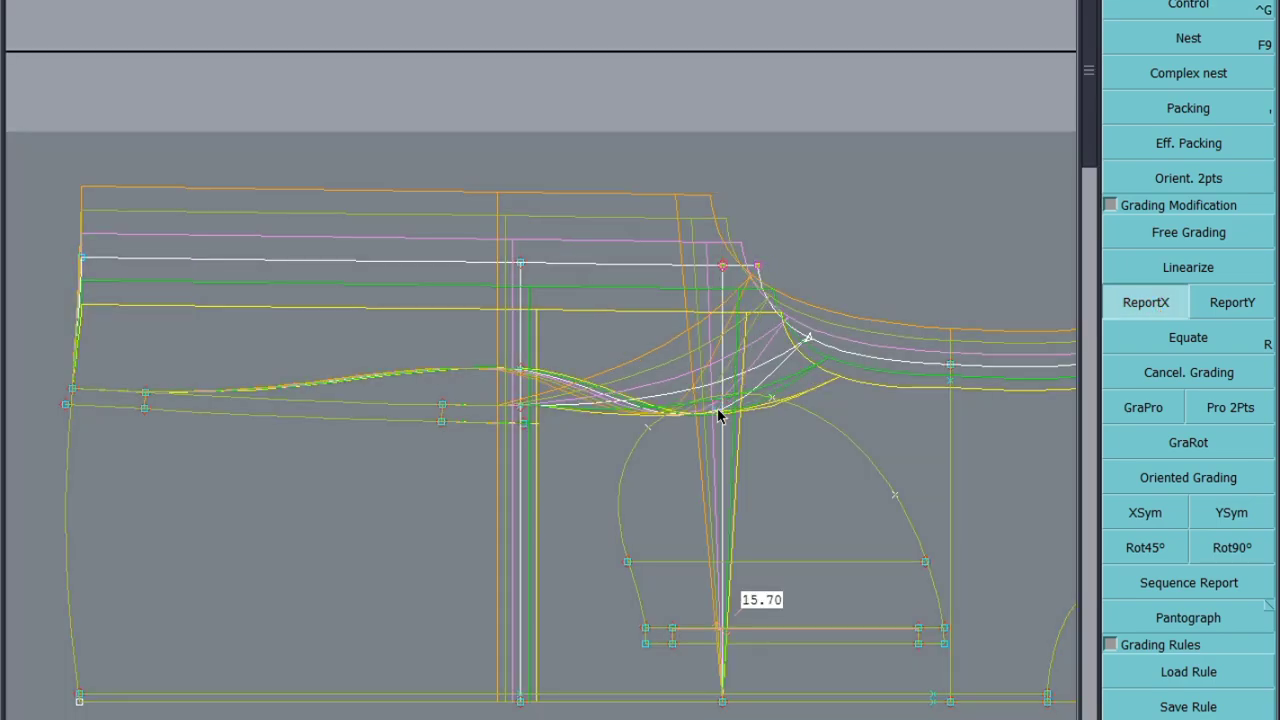
click(722, 268)
click(724, 706)
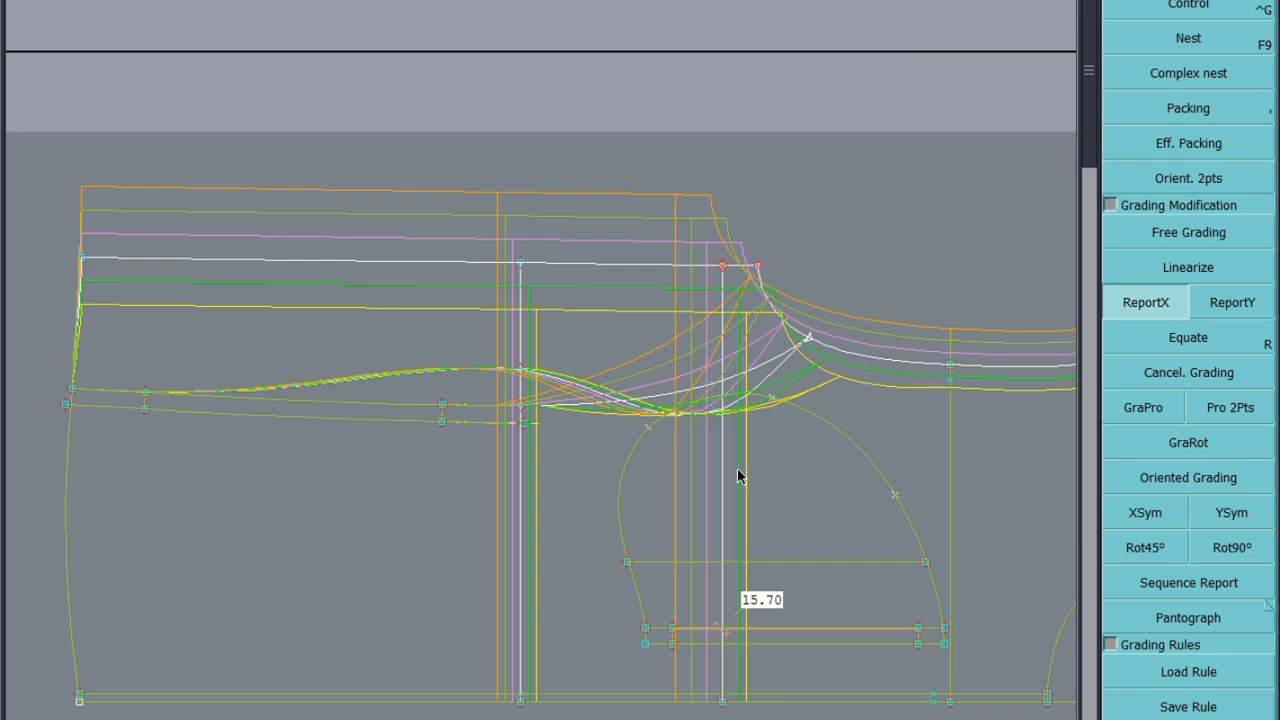
Step: Copy the Y grading of the front's chest and waist line side ends to the curved seam points on those lines with ReportY
click(1236, 303)
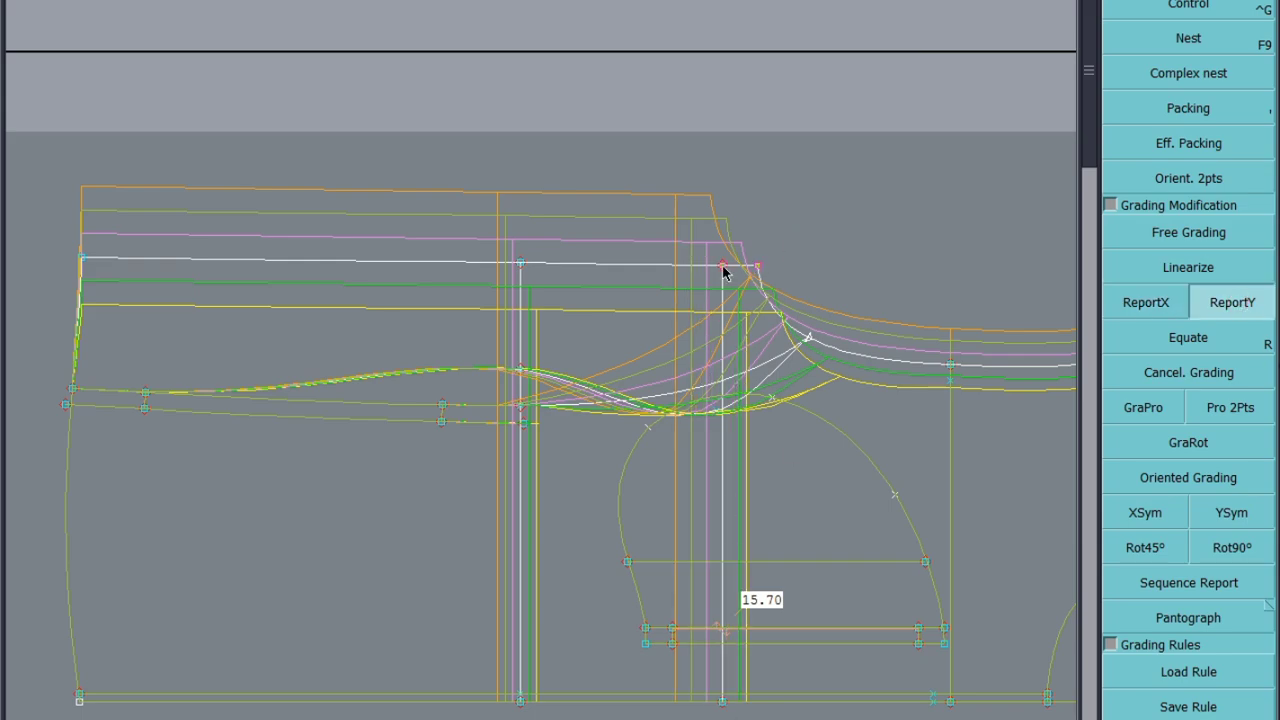
click(718, 418)
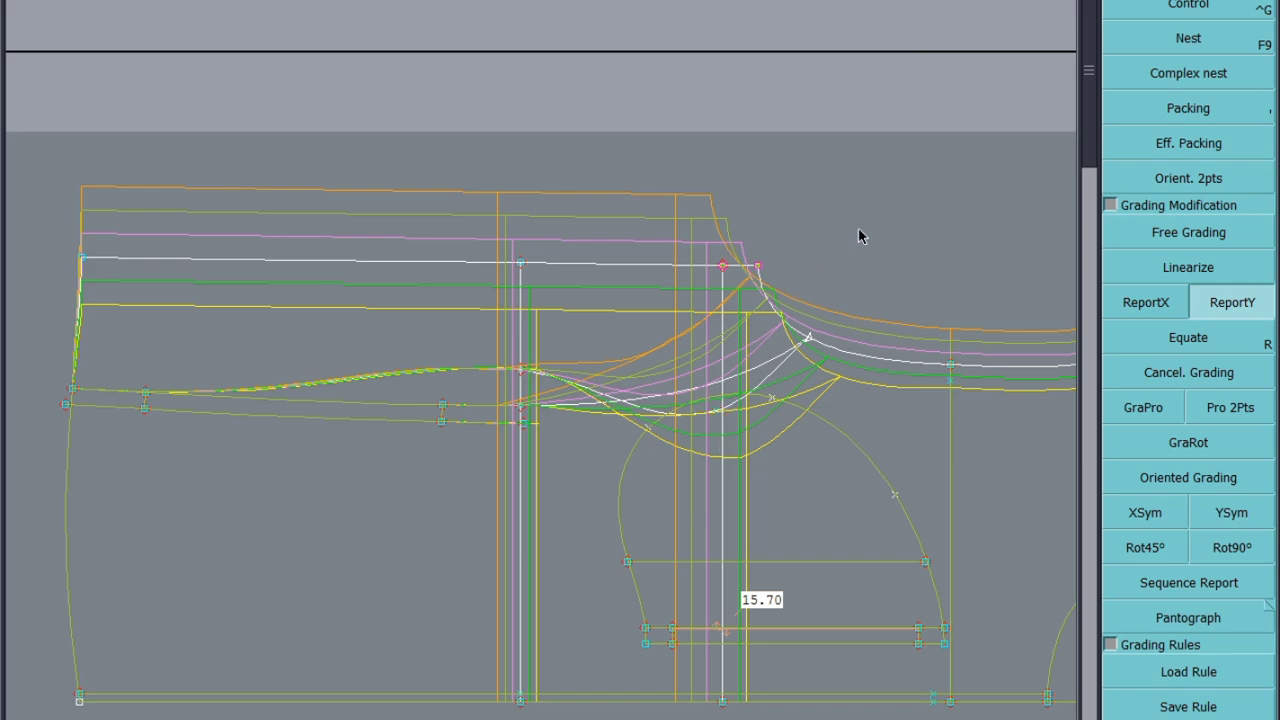
click(521, 263)
click(521, 372)
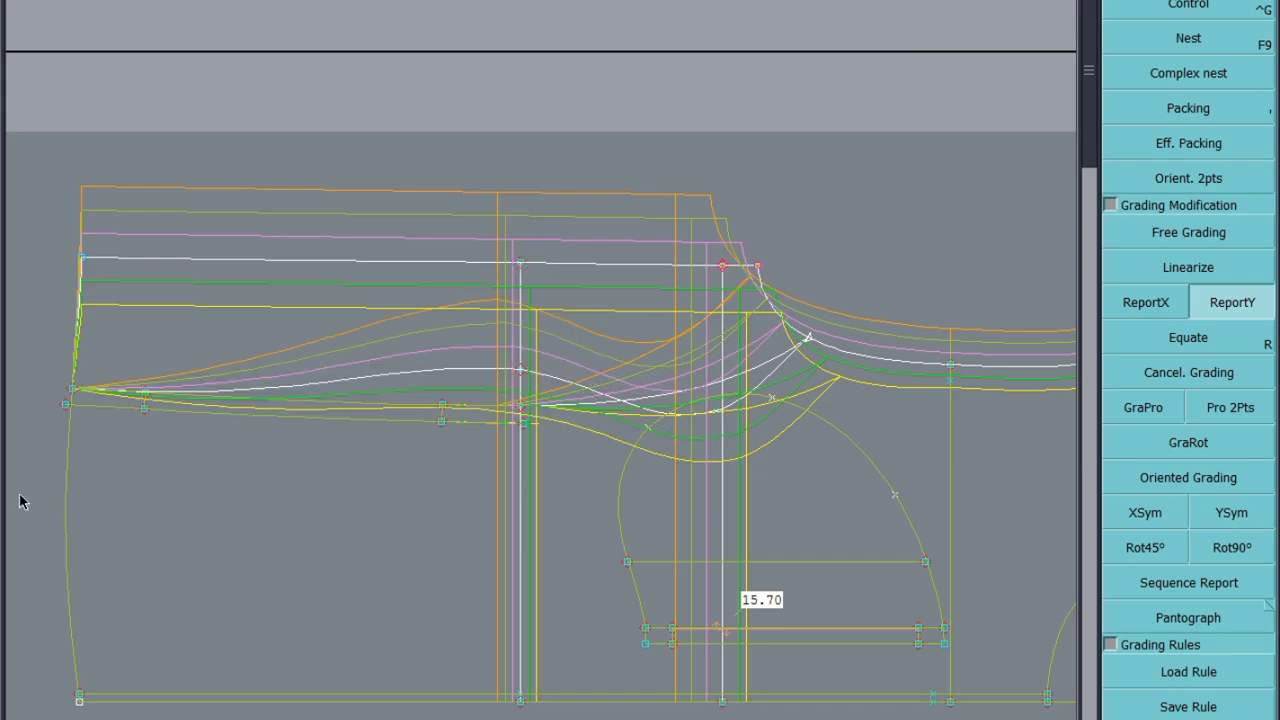
Step: Copy the waist line side end's Y grading to the front's remaining inner seam points between hem and waist with ReportY
click(521, 264)
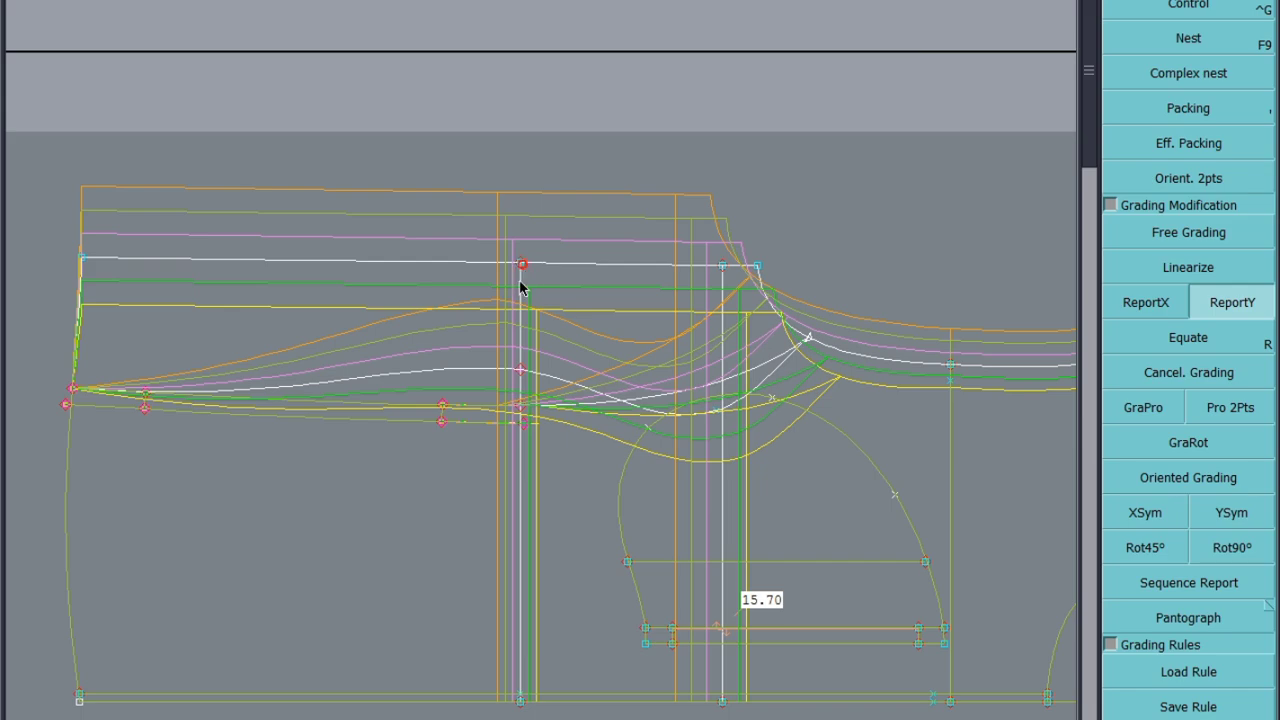
click(521, 374)
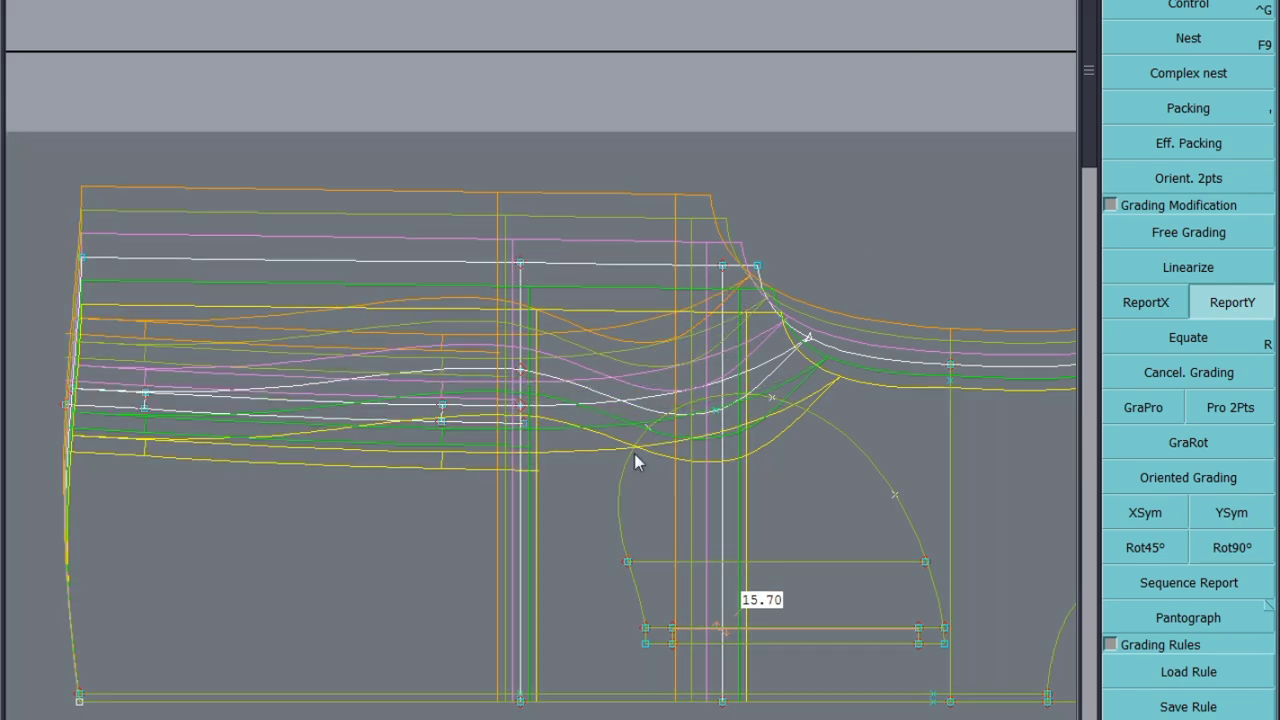
click(534, 457)
Step: On the back piece, copy the waist line side end's Y grading to the inner seam points at hem and waist with ReportY
scroll(720, 370, down, 4)
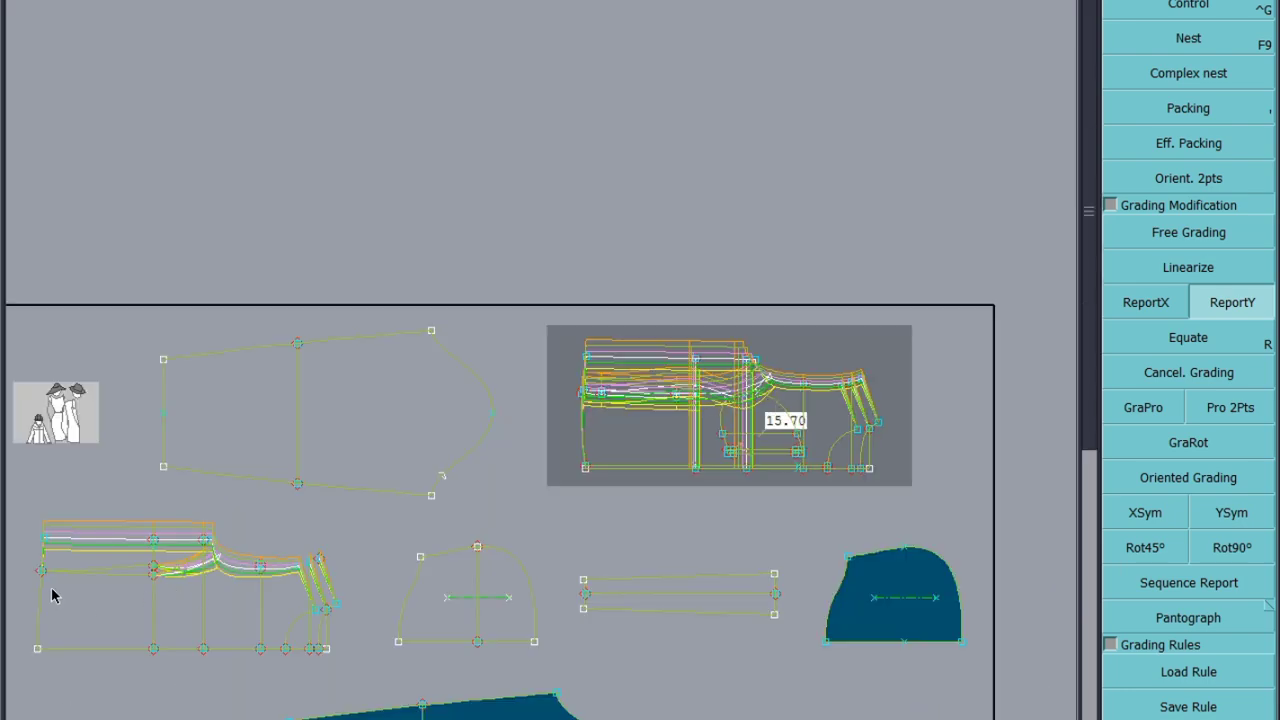
scroll(30, 597, up, 3)
scroll(408, 530, down, 2)
scroll(320, 541, up, 1)
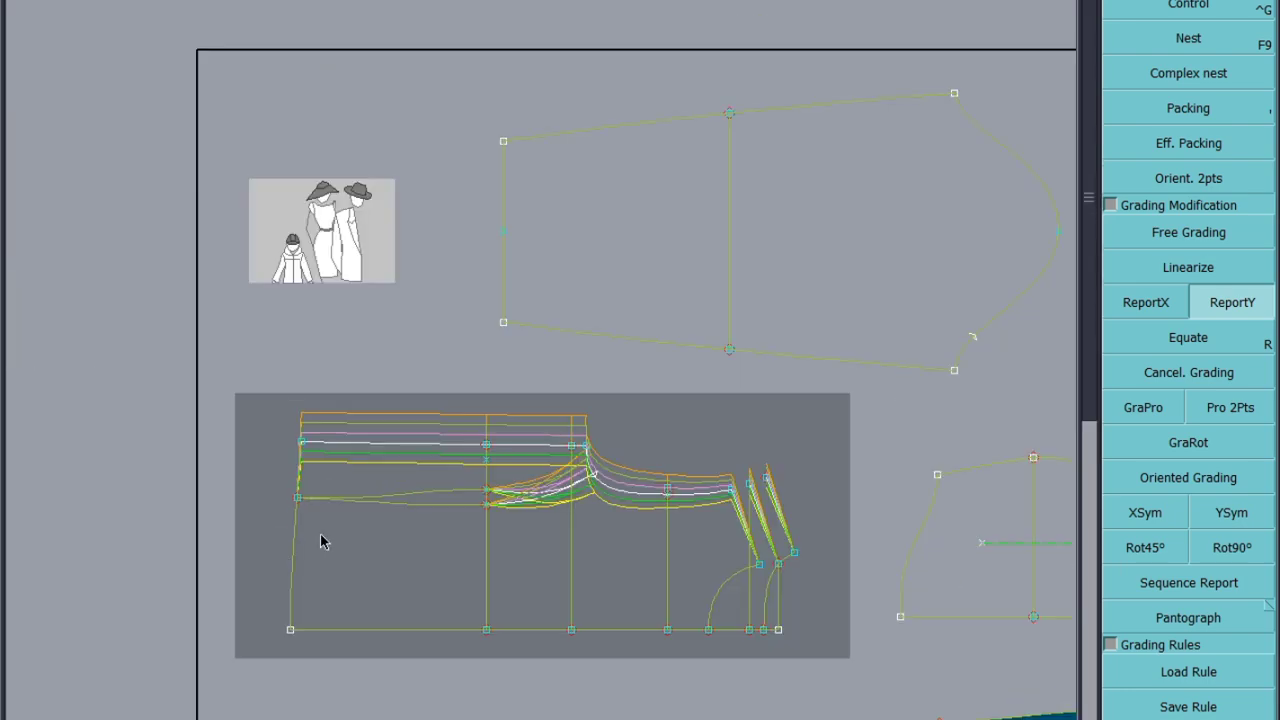
scroll(320, 537, up, 3)
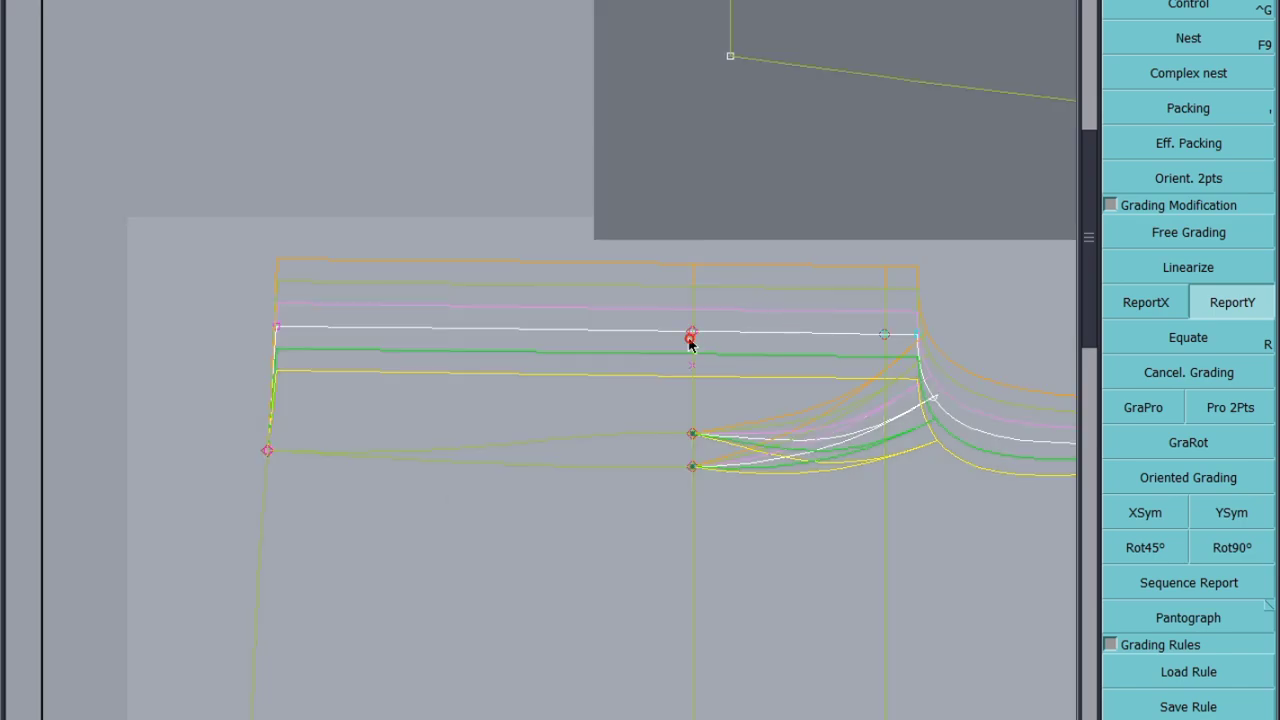
click(690, 343)
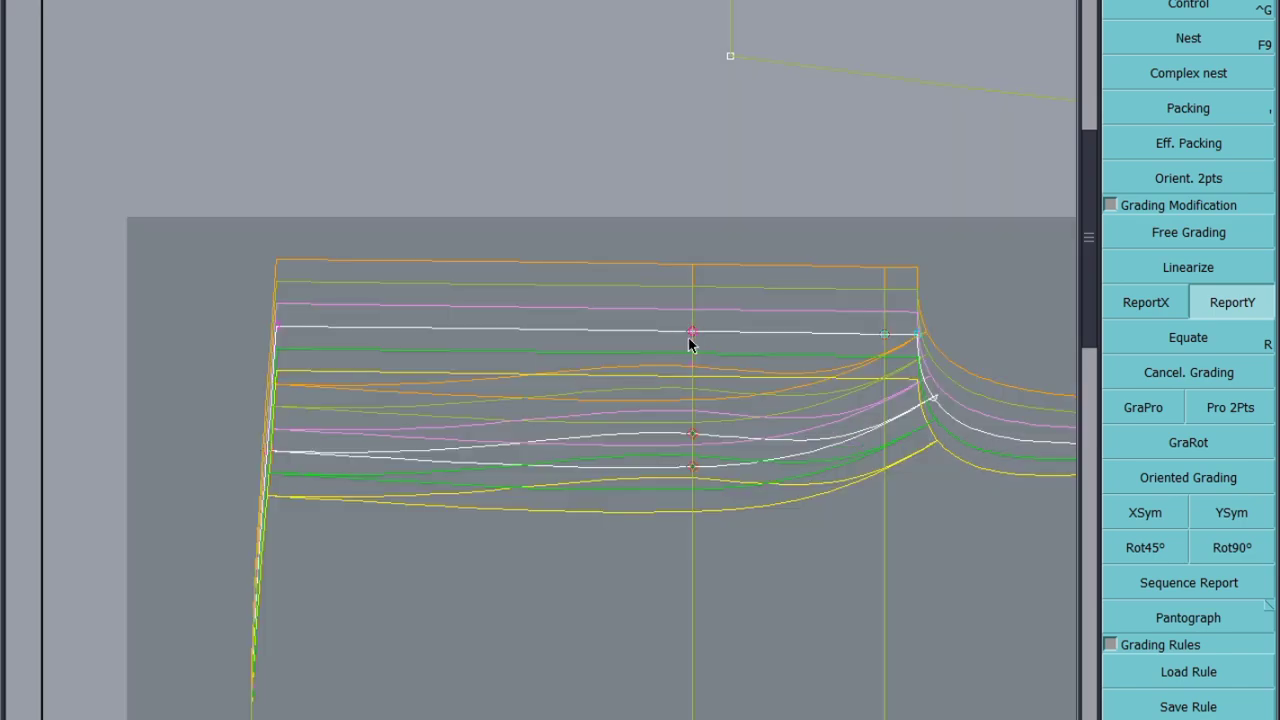
Step: Save the graded model, continuing past the anomaly check
scroll(588, 515, down, 2)
key(ctrl+s)
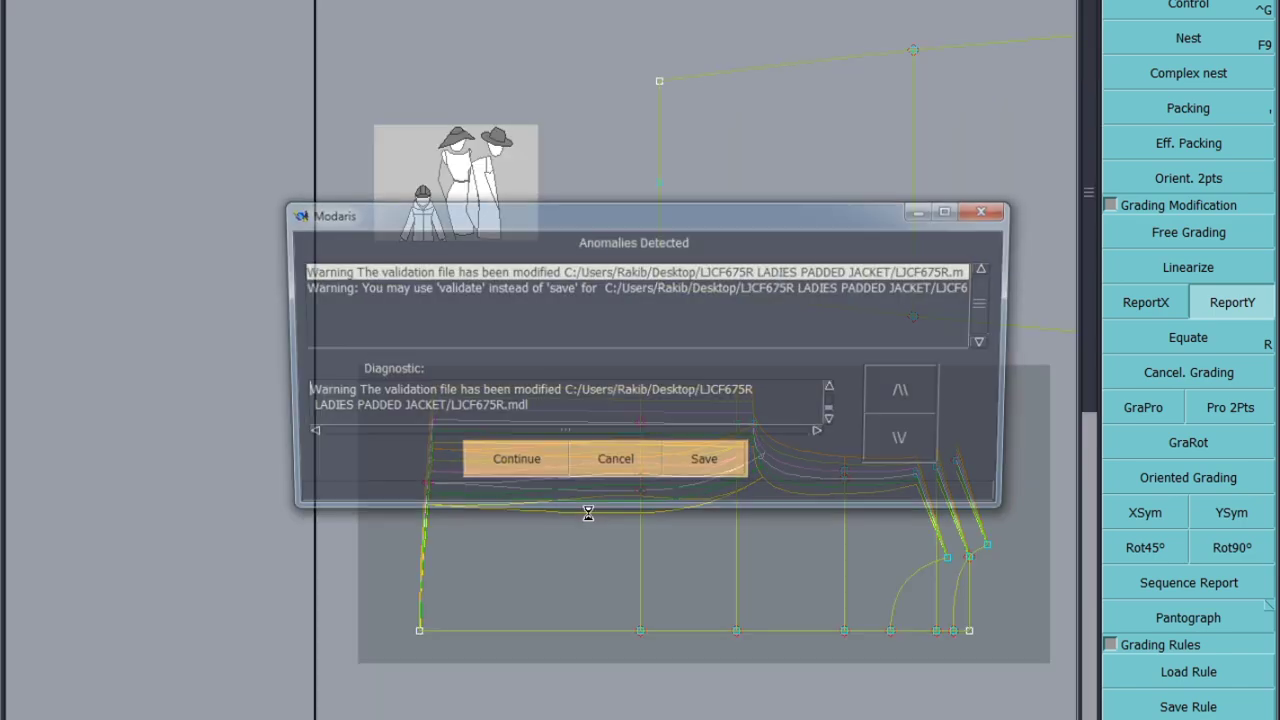
click(508, 461)
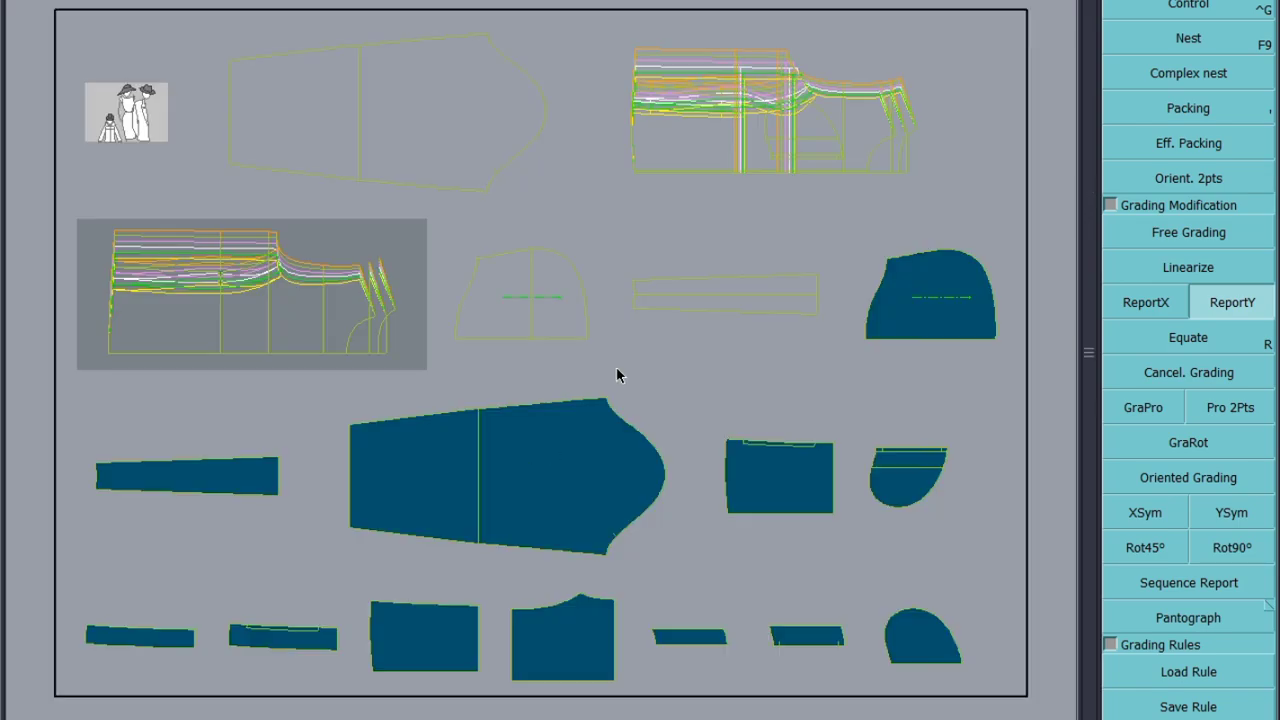
Step: Switch to the measurement spreadsheet in Excel and fill the sleeve length row (row 13) with blue
scroll(808, 77, up, 1)
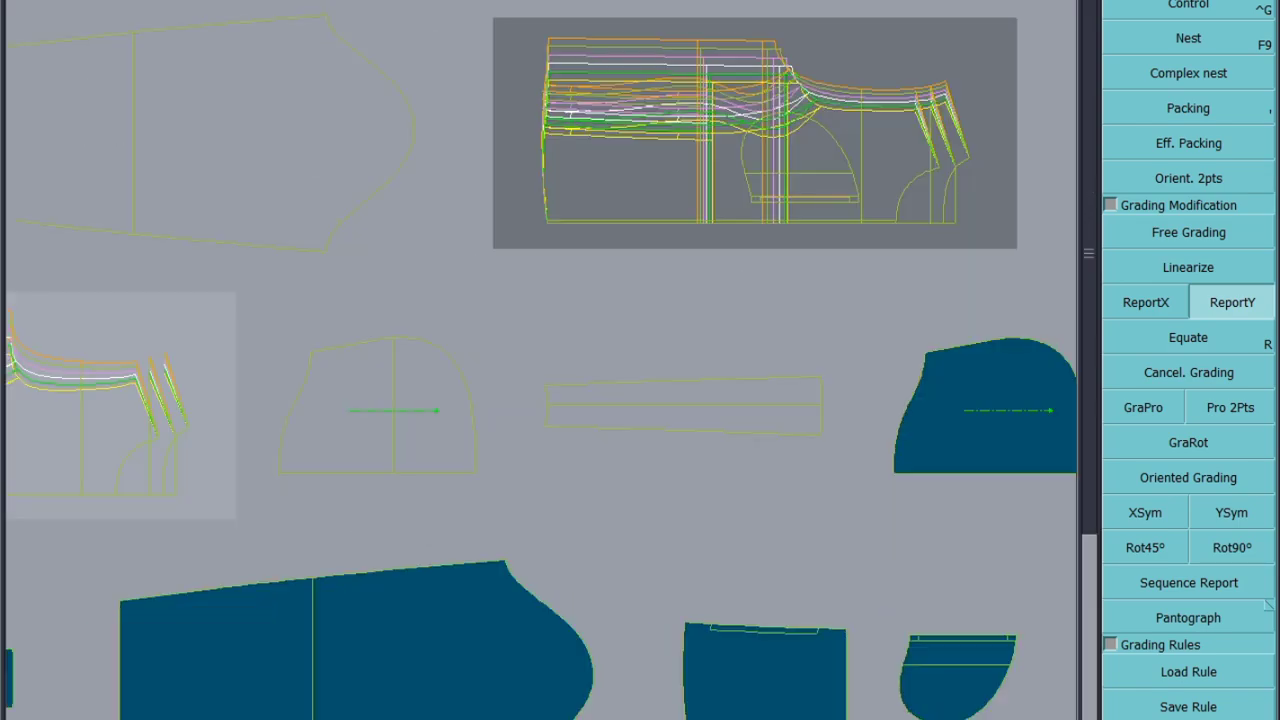
mouse_move(274, 718)
click(384, 672)
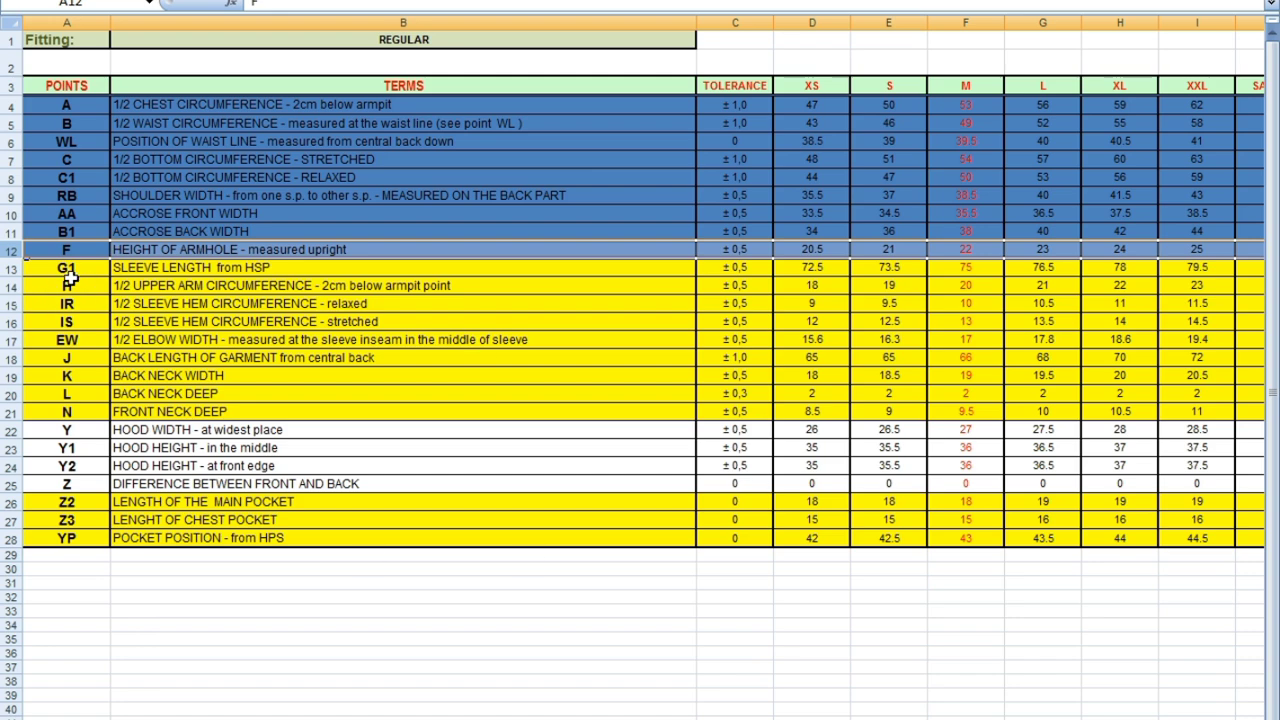
click(8, 268)
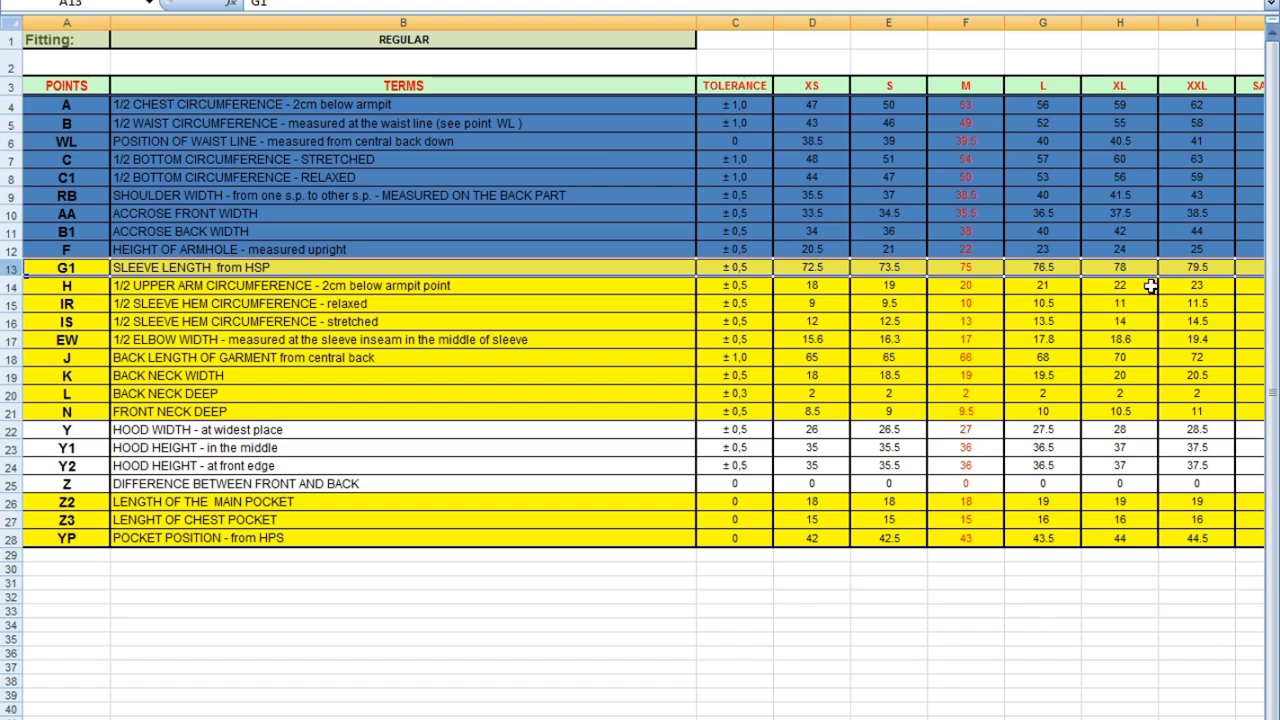
right_click(8, 268)
click(127, 241)
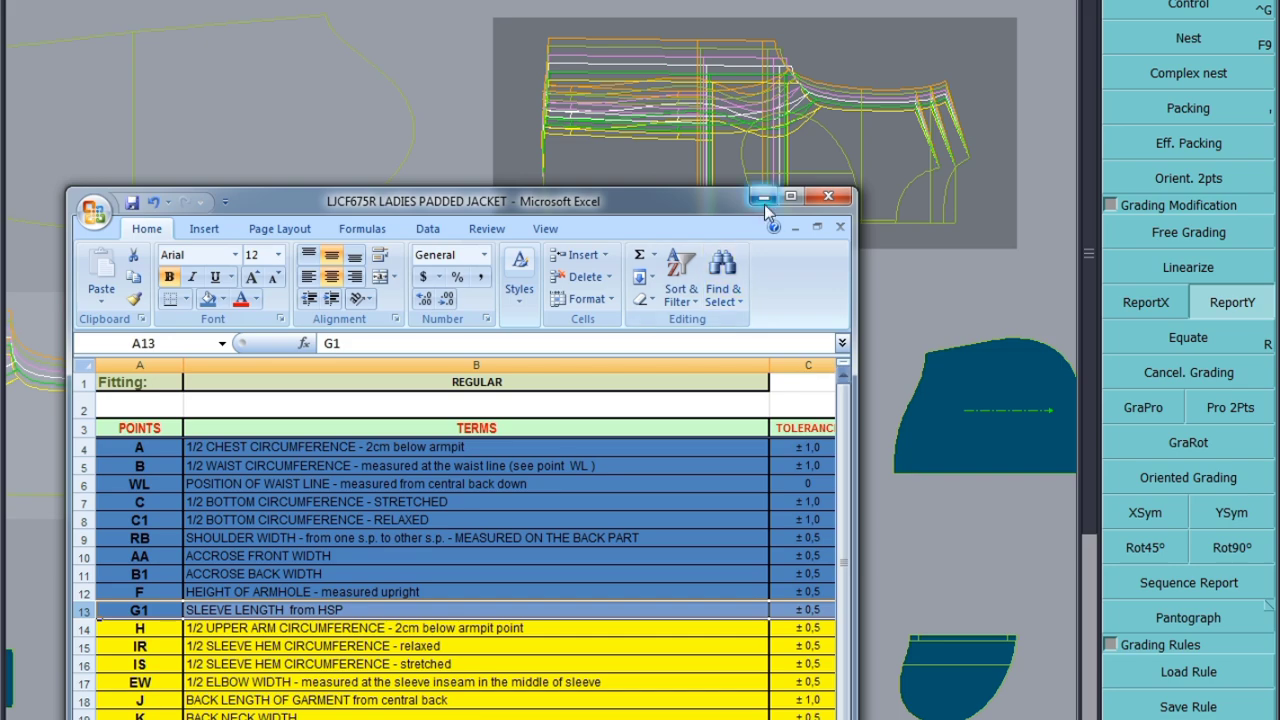
Step: In Modaris, grade the sleeve's upper hem corner in X using Control and copy that grading to the lower hem corner with ReportX
click(764, 197)
scroll(780, 290, down, 2)
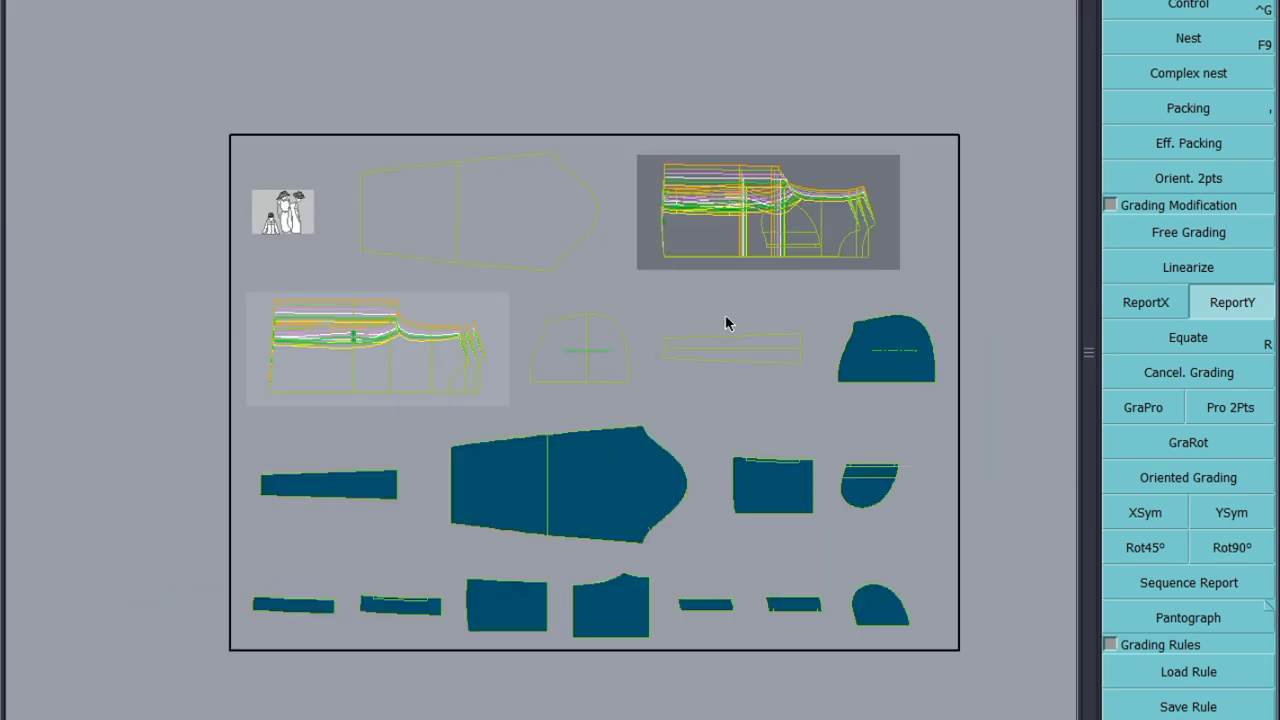
scroll(357, 155, up, 3)
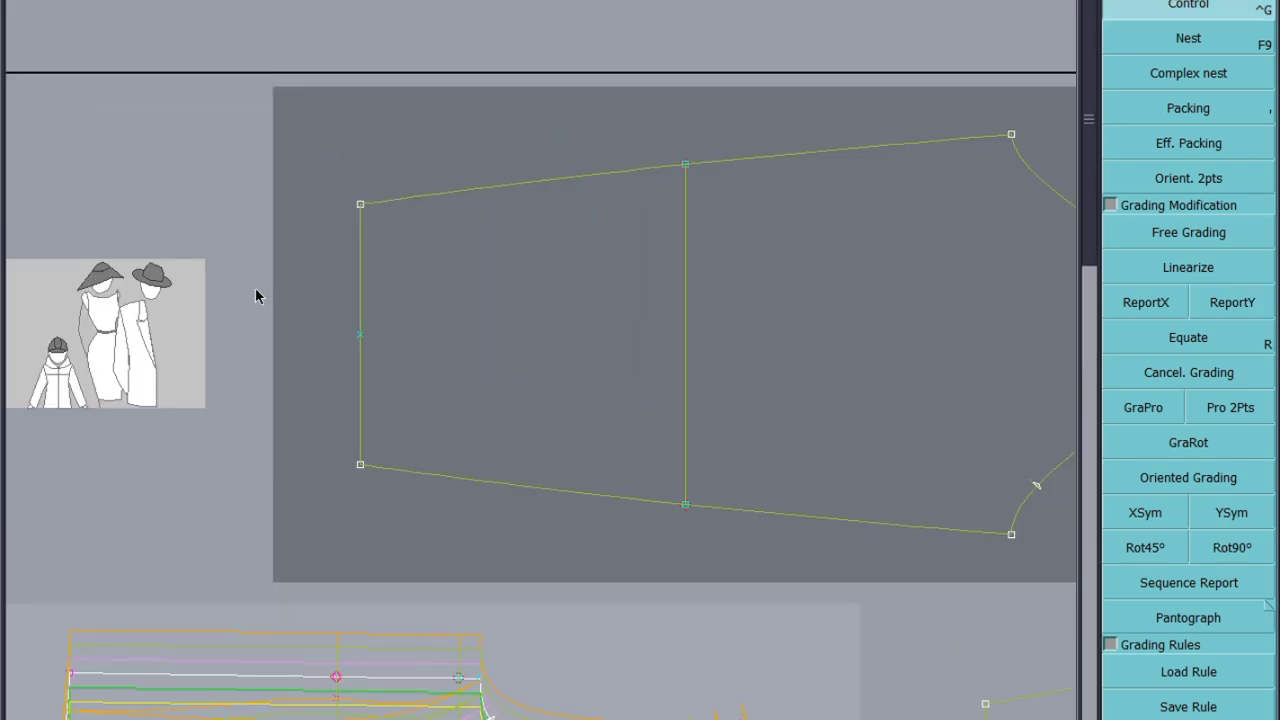
click(360, 204)
click(686, 164)
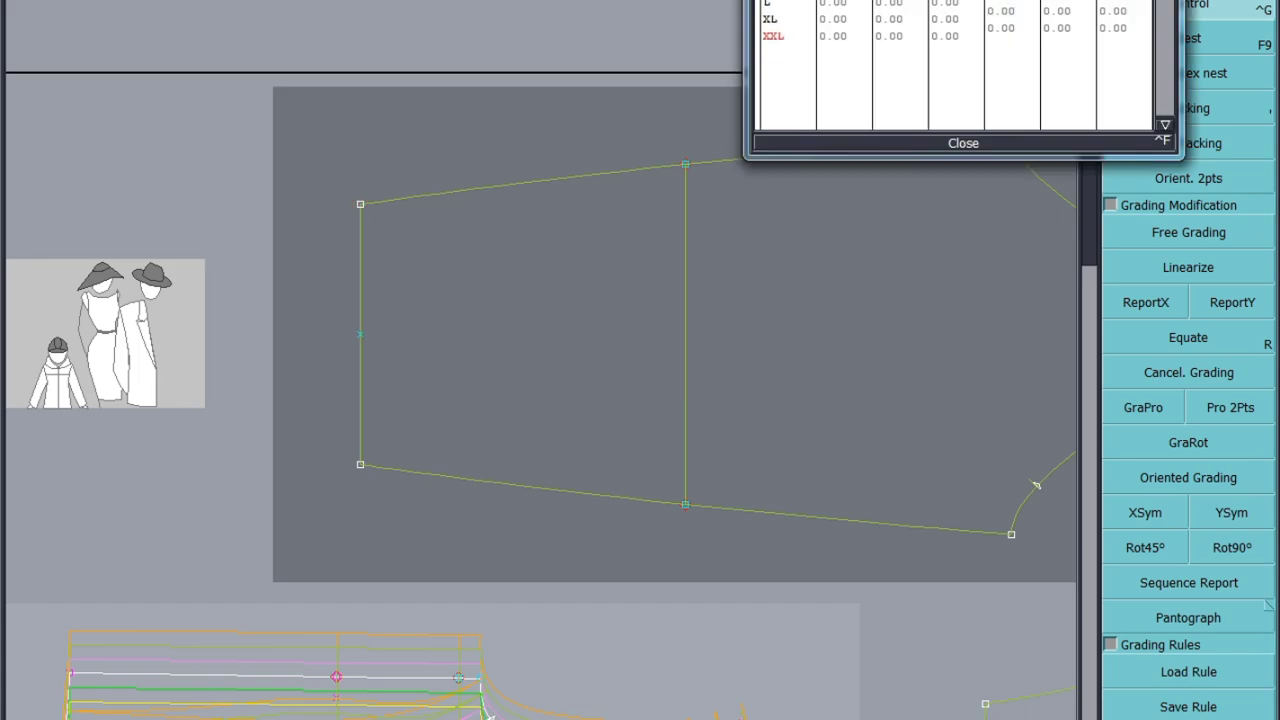
mouse_move(1000, 2)
mouse_down()
mouse_move(995, 38)
mouse_move(1000, 22)
mouse_up()
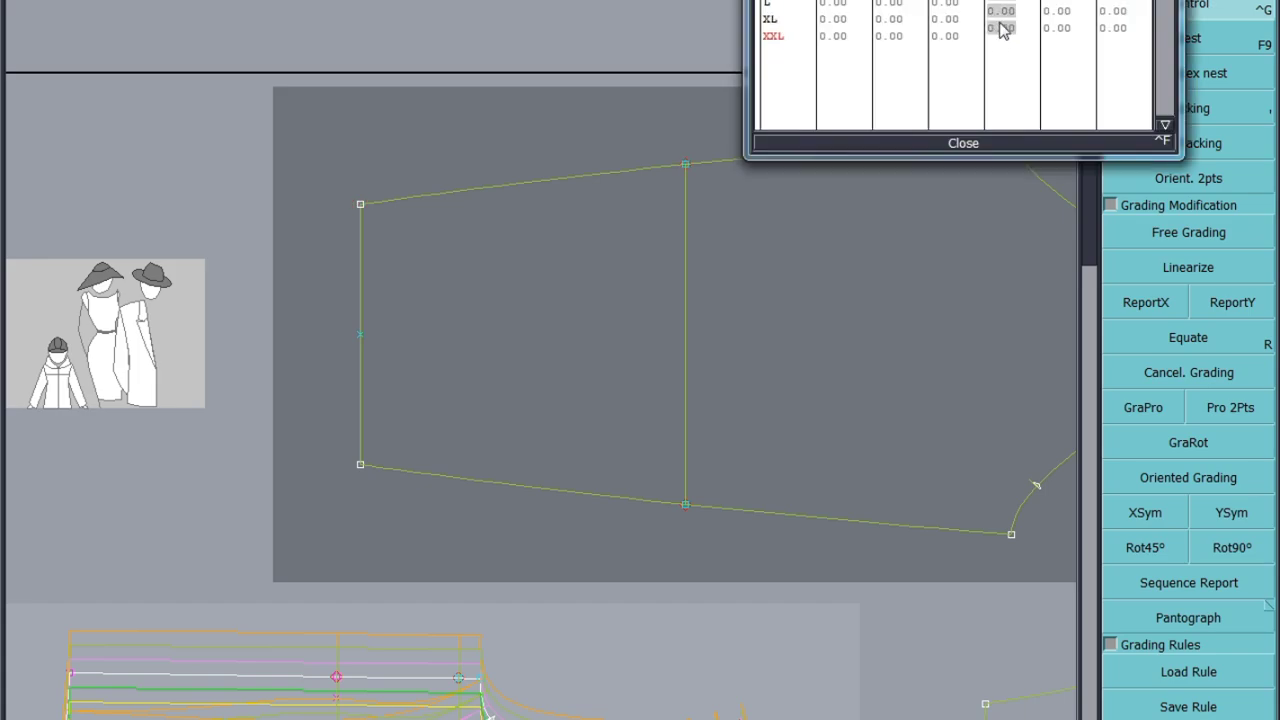
key(Return)
click(970, 144)
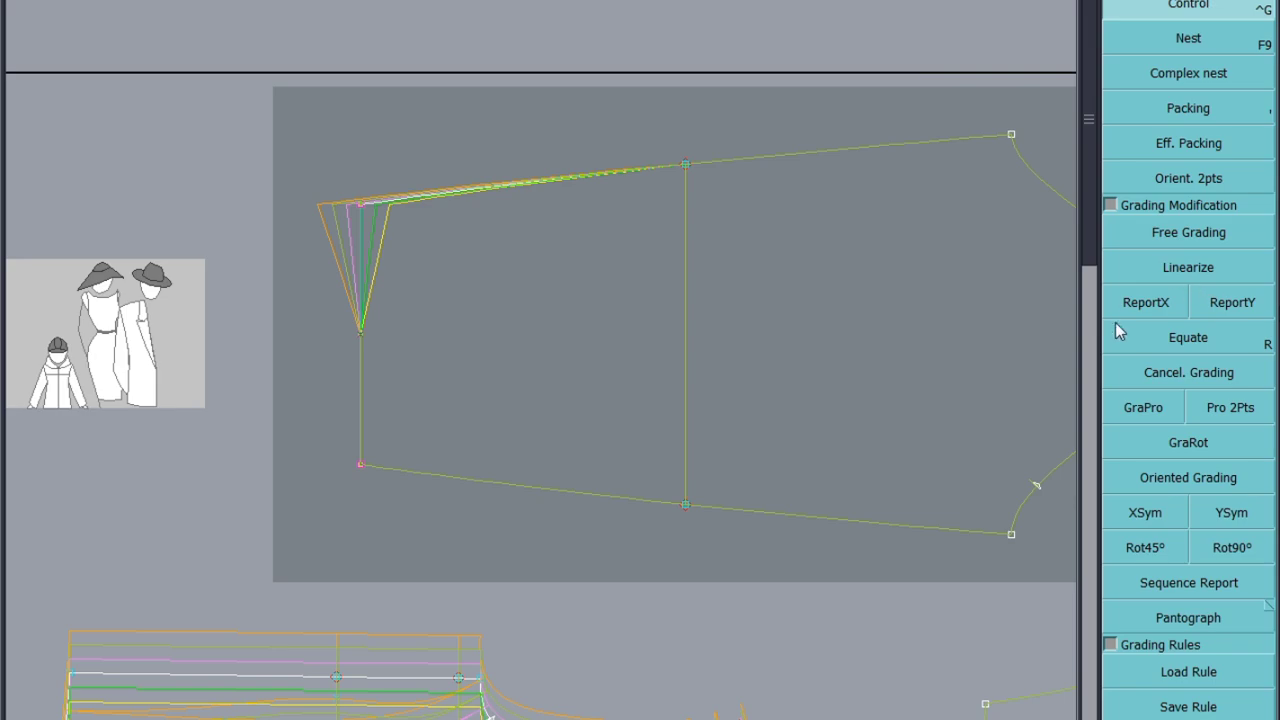
click(1140, 302)
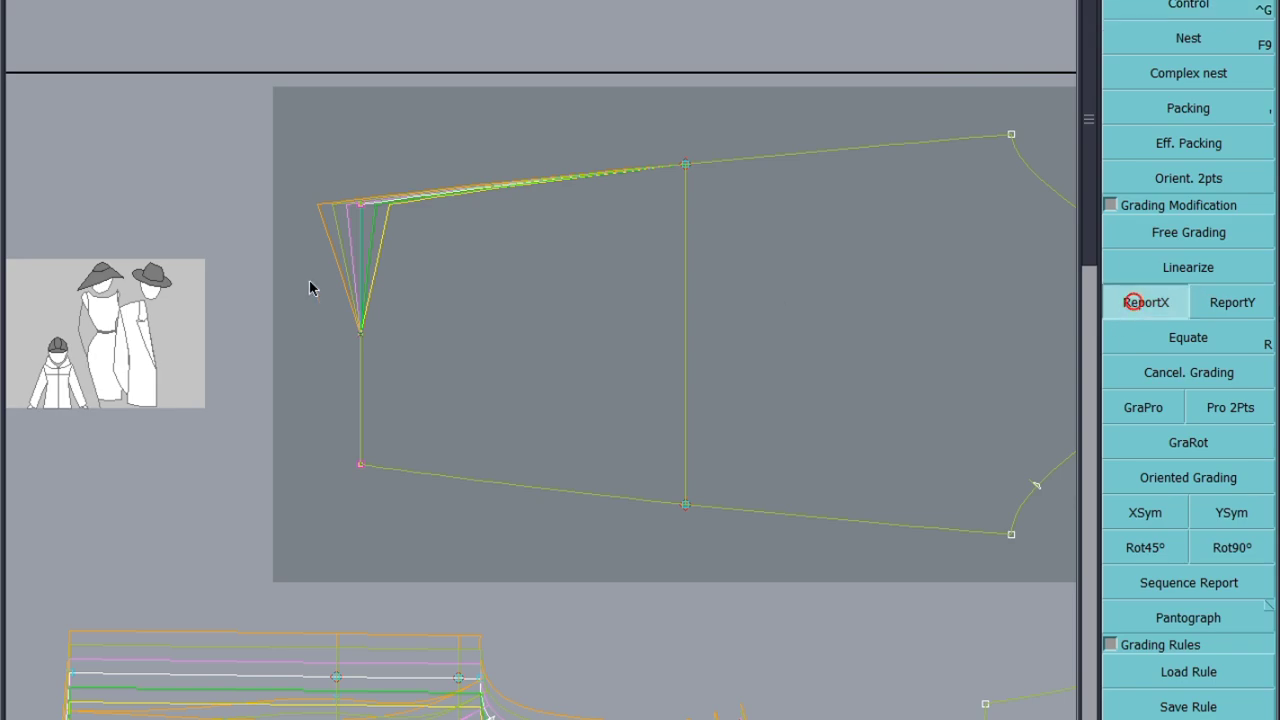
click(356, 210)
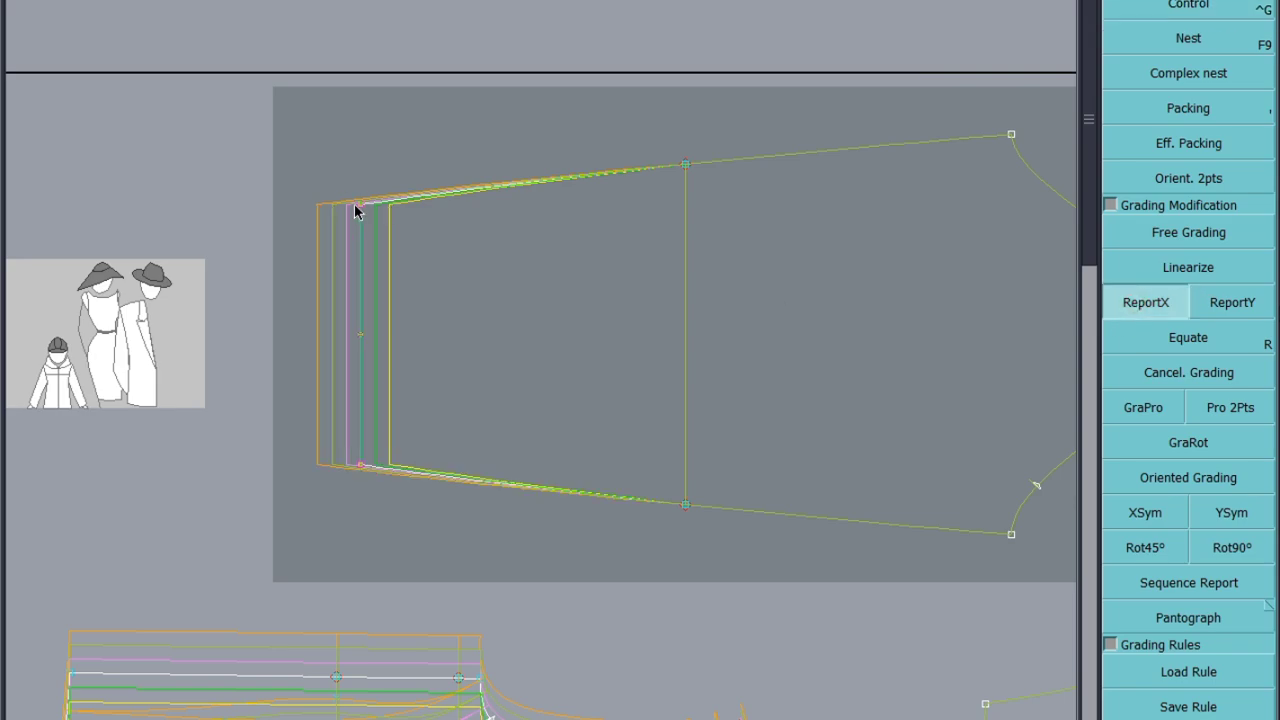
Step: In the Excel measurement table, fill the 1/2 upper arm circumference row (row 14) with blue and review its size values
scroll(357, 209, down, 2)
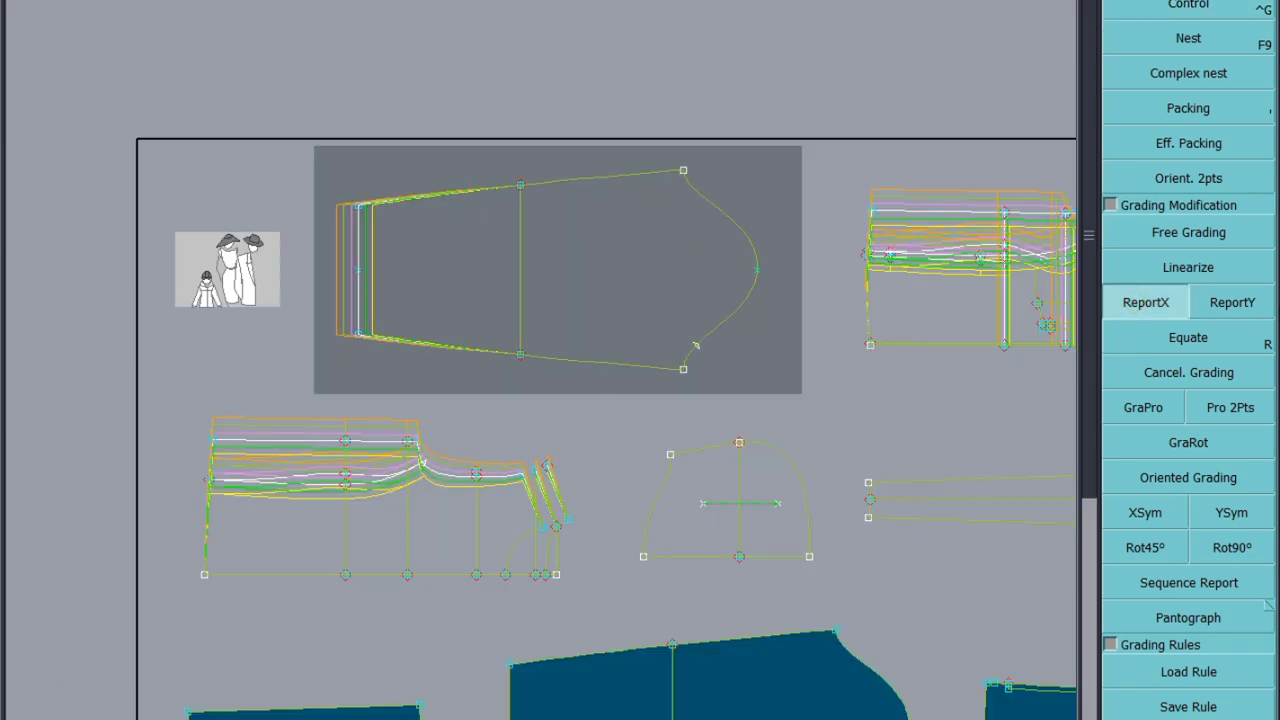
click(276, 680)
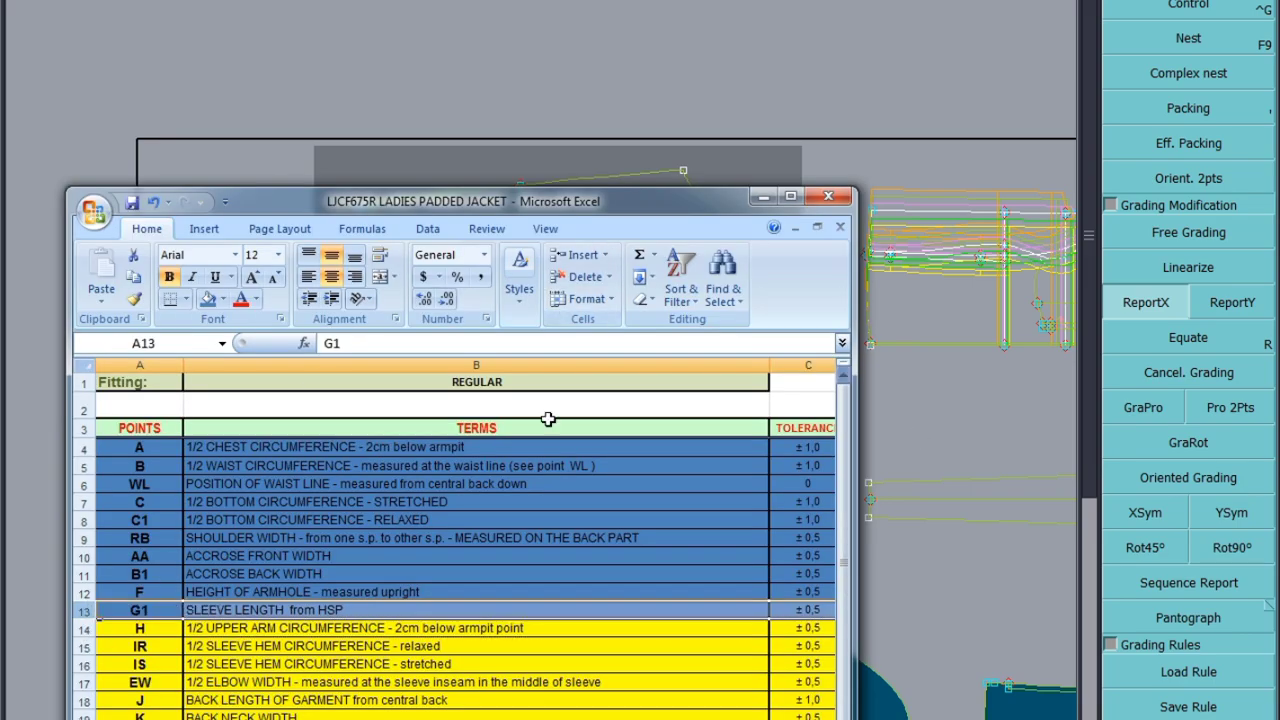
click(790, 196)
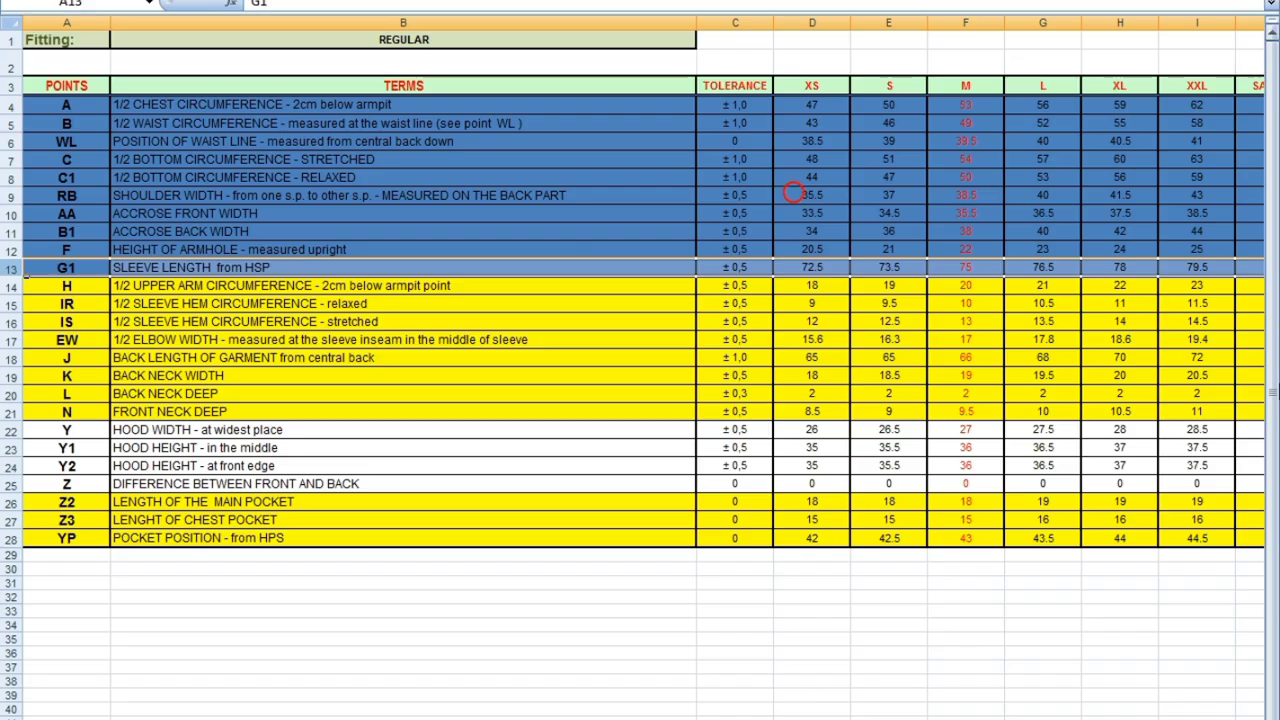
click(12, 286)
right_click(14, 287)
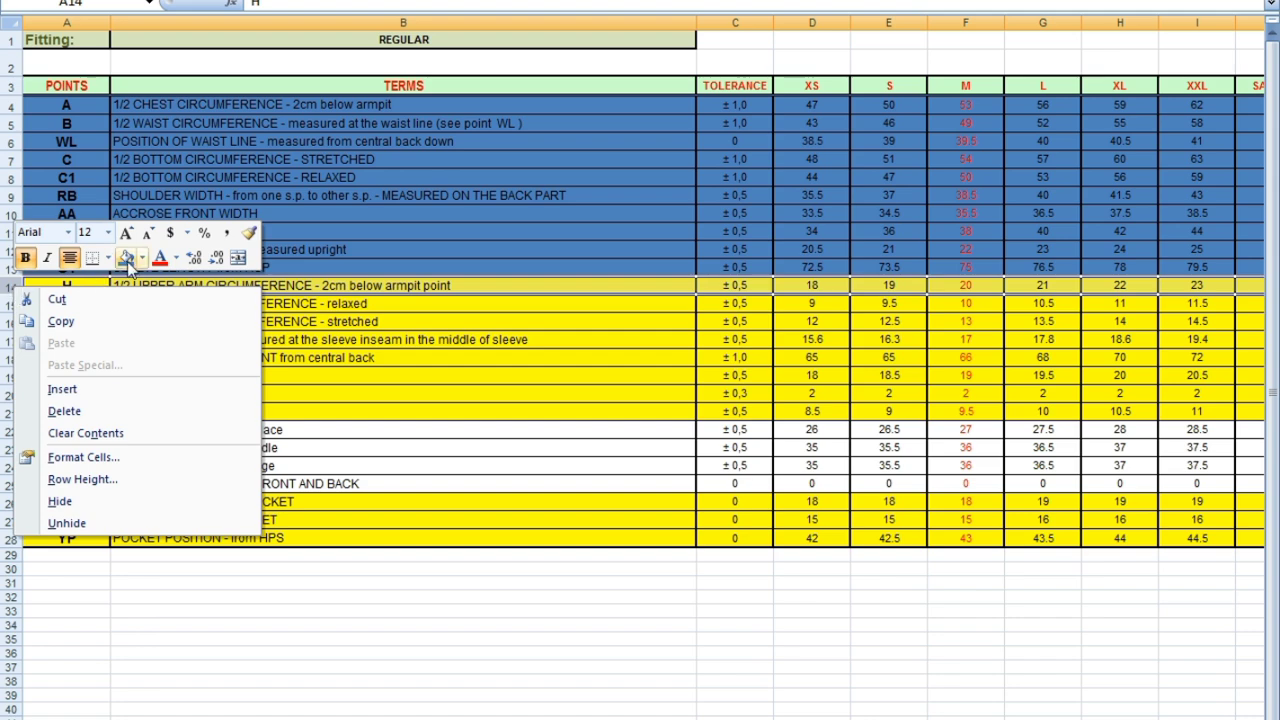
key(Escape)
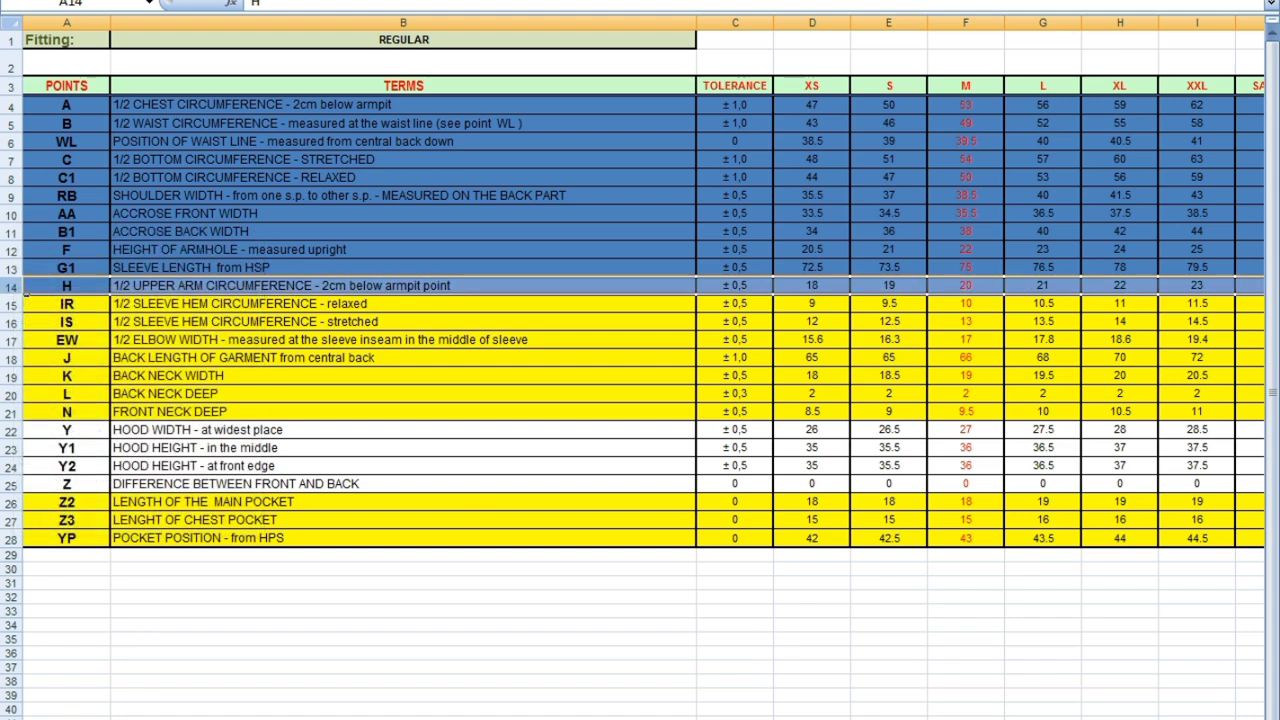
scroll(640, 380, right, 1)
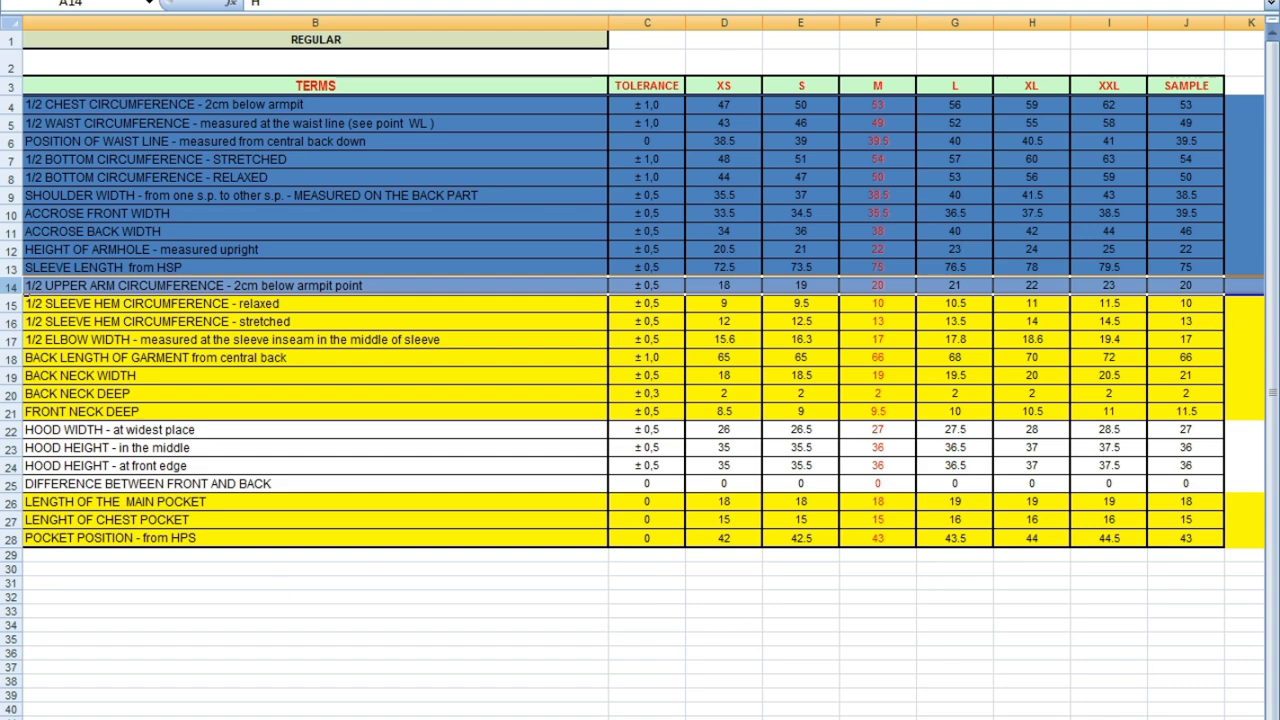
scroll(645, 368, left, 1)
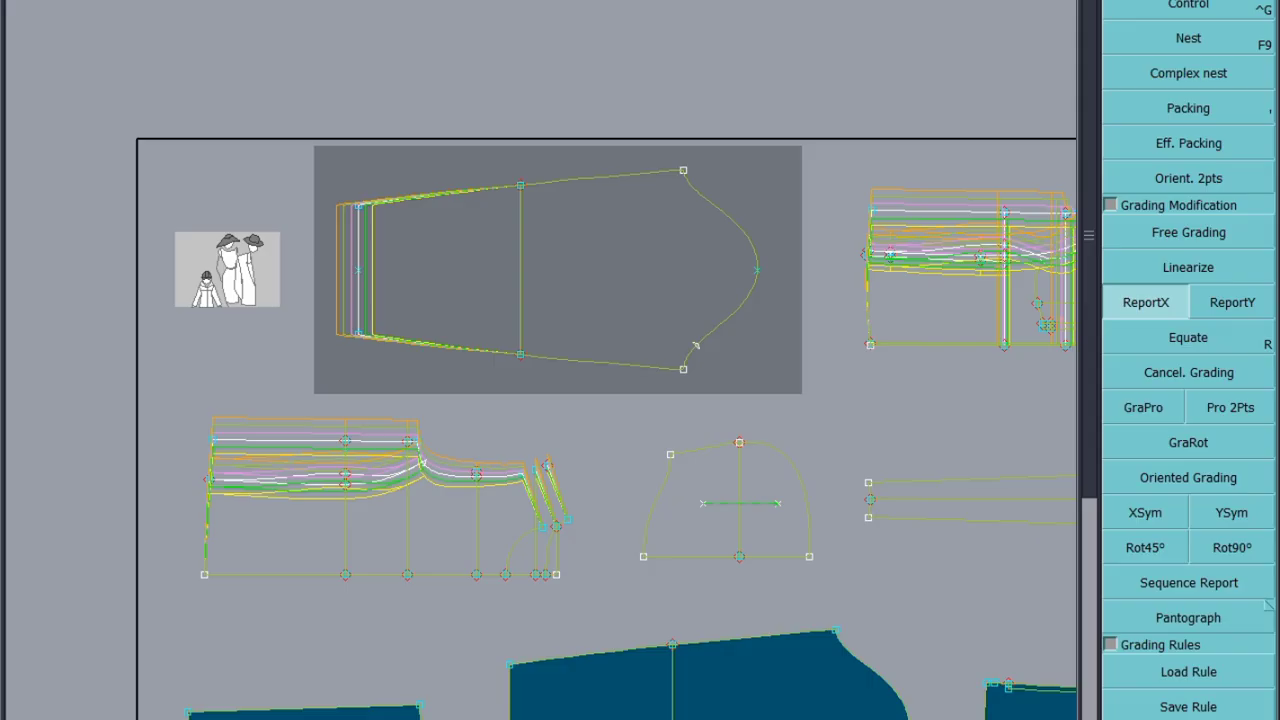
Step: In Modaris, grade the sleeve's upper underarm point by 1 per size in Y using Control
click(684, 171)
drag(1056, 2, 1042, 31)
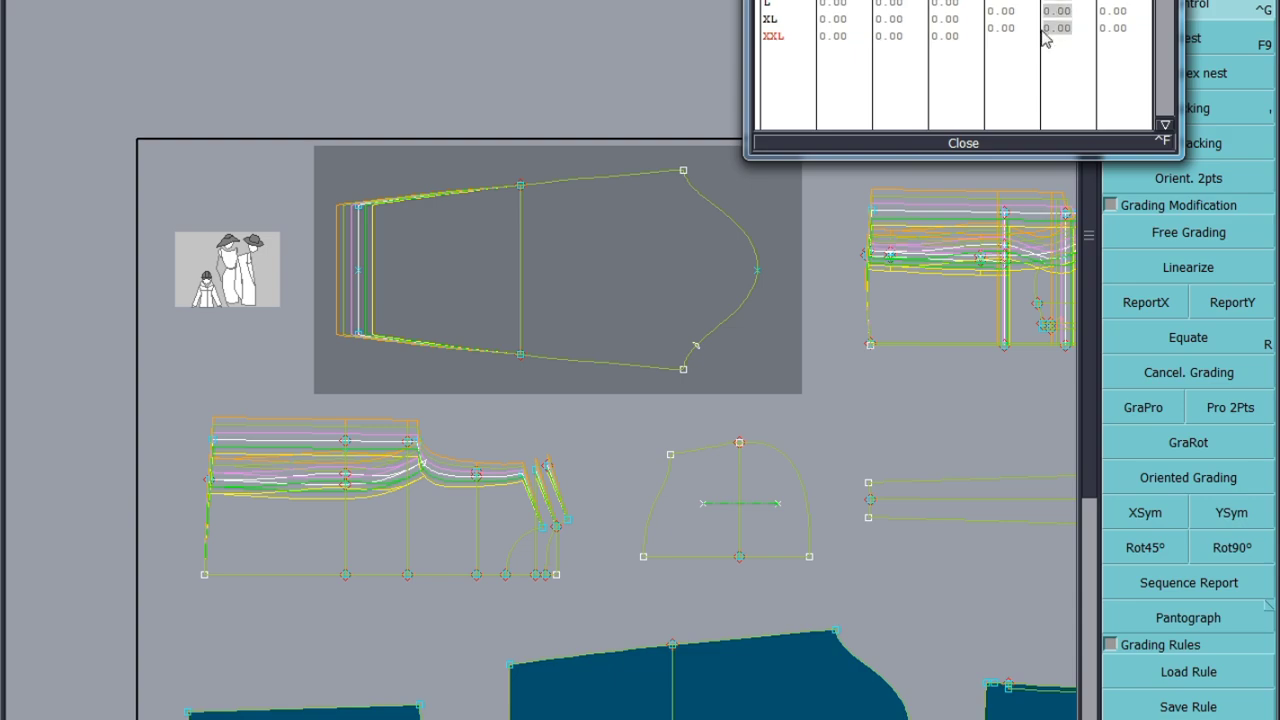
key(Return)
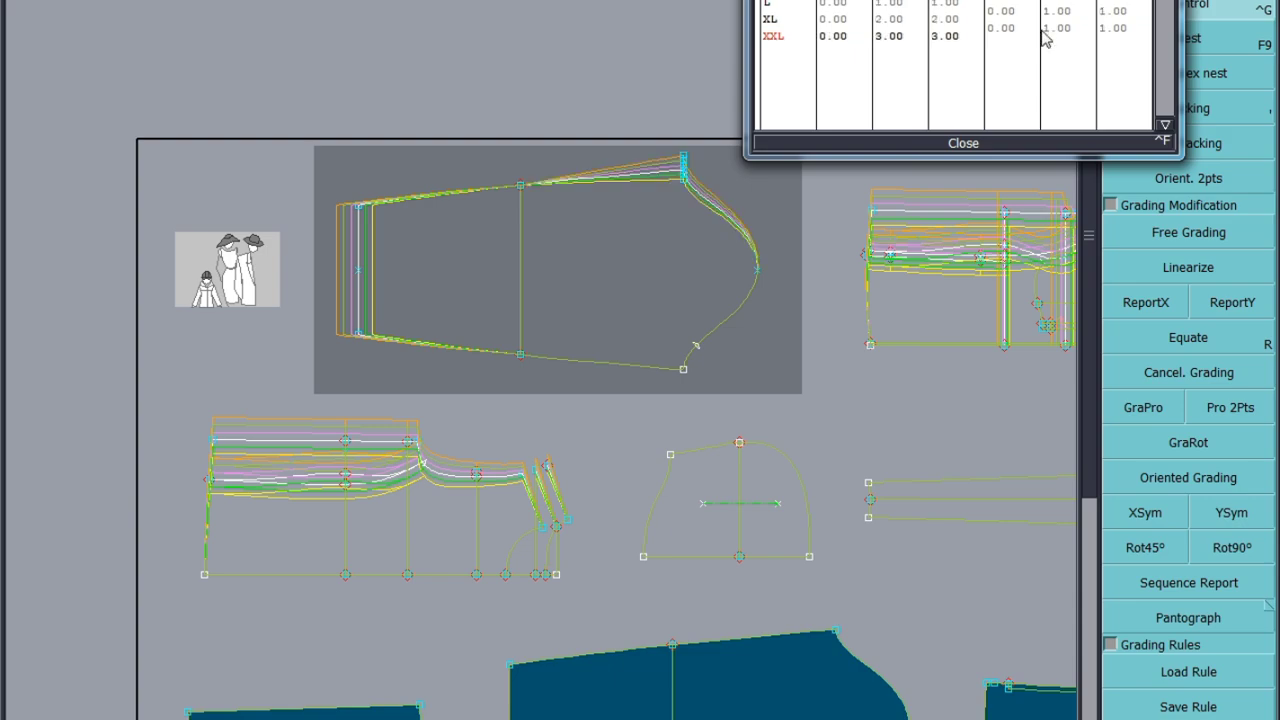
click(965, 143)
Step: Copy the upper underarm point's Y grading to the sleeve's lower underarm point with ReportY and mirror it with XSym
click(1240, 303)
click(687, 177)
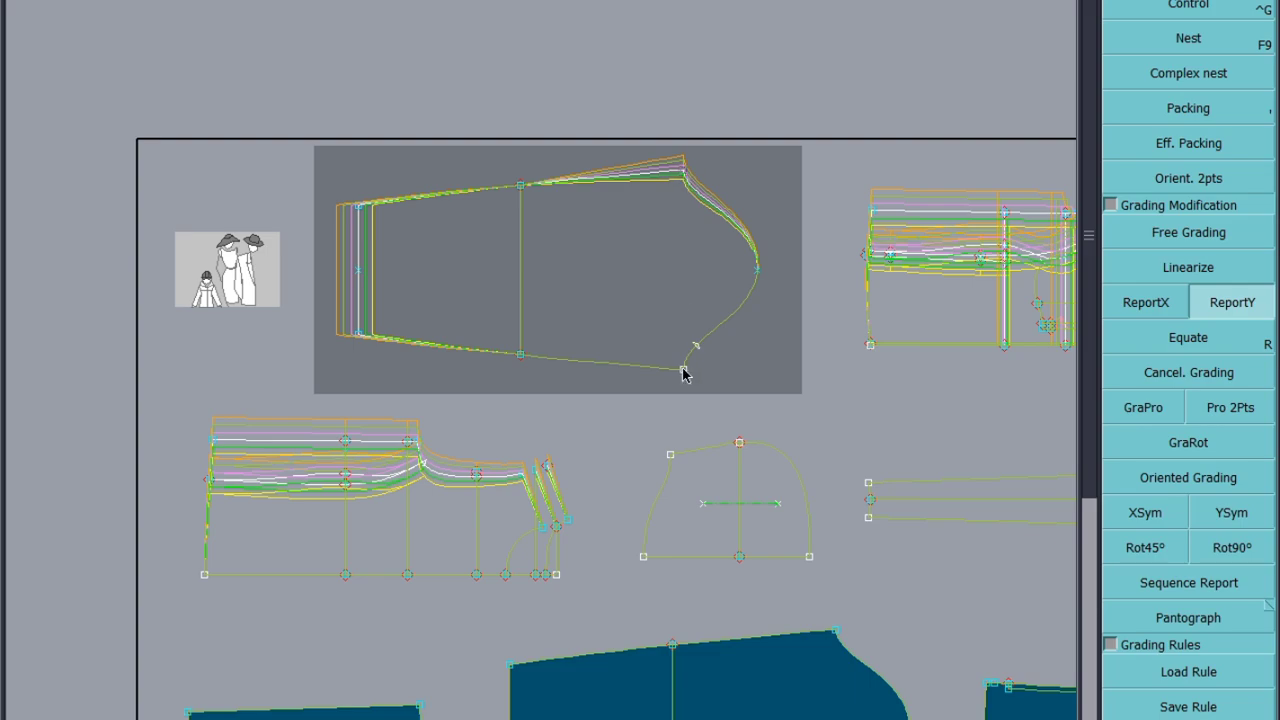
click(684, 368)
click(1143, 514)
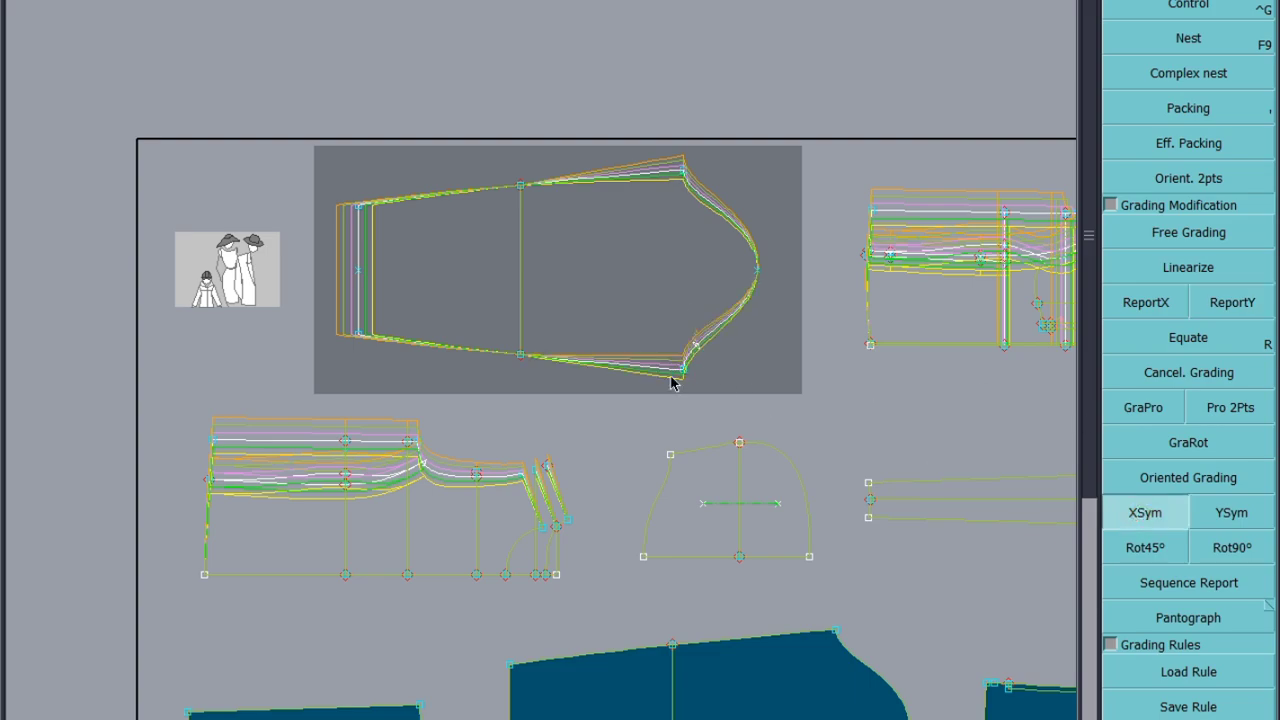
click(687, 377)
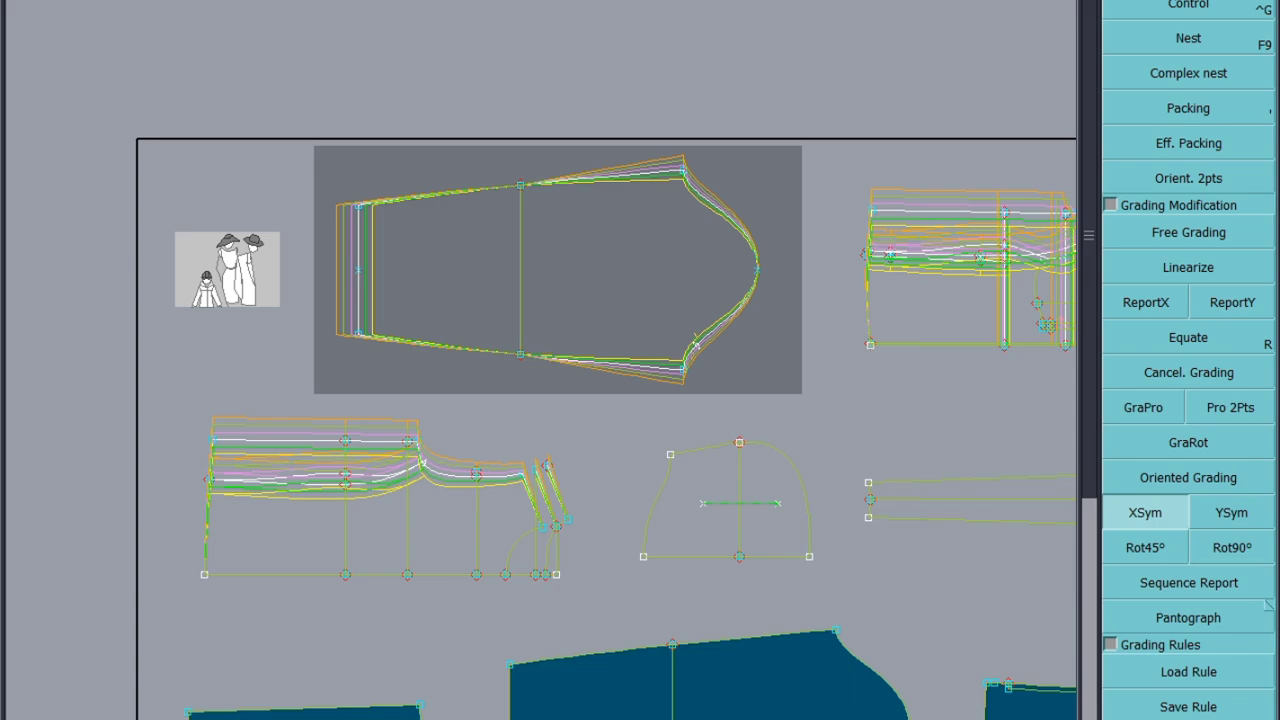
Step: Switch to the Excel measurement table and fill the stretched 1/2 sleeve hem circumference row (row 16) with blue
click(380, 680)
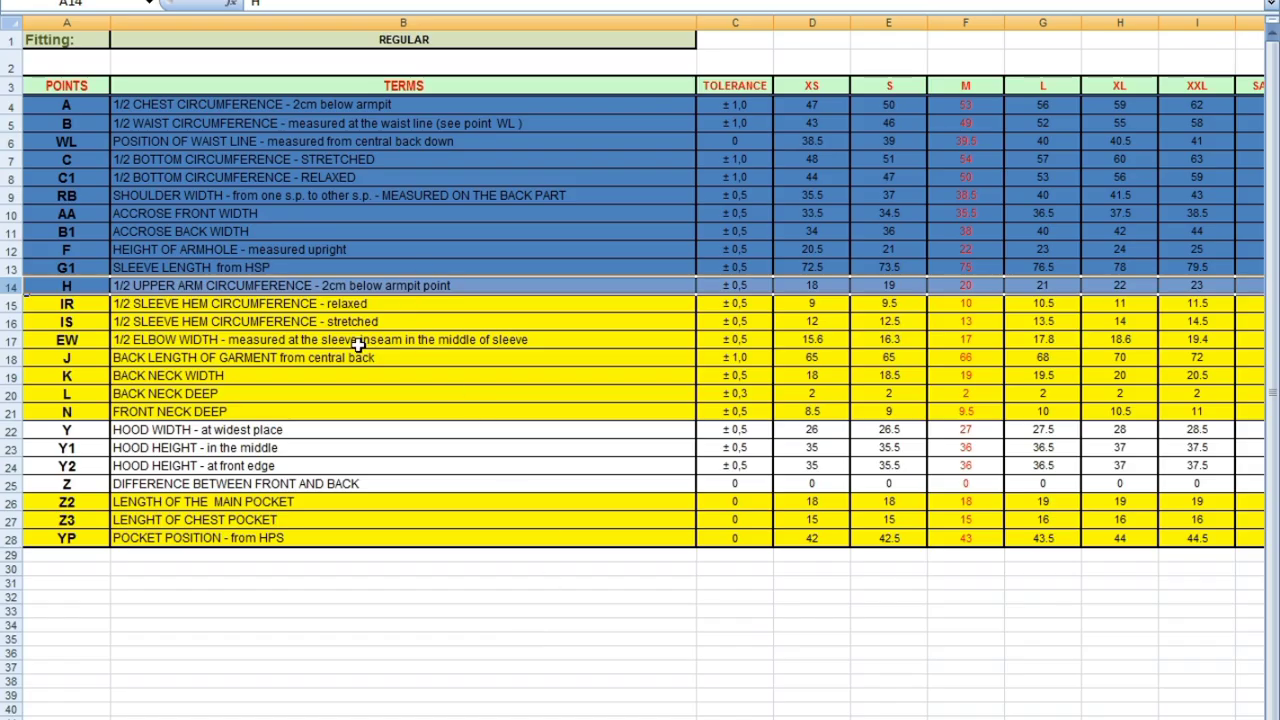
click(8, 304)
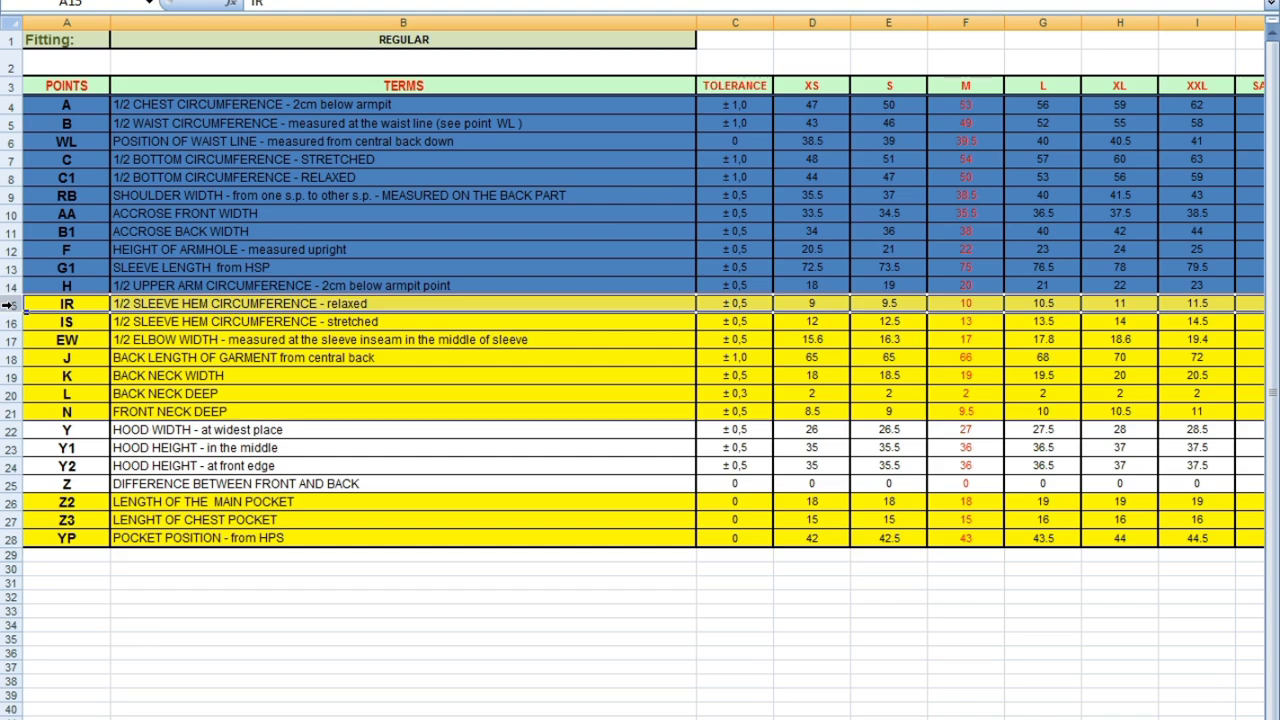
right_click(8, 322)
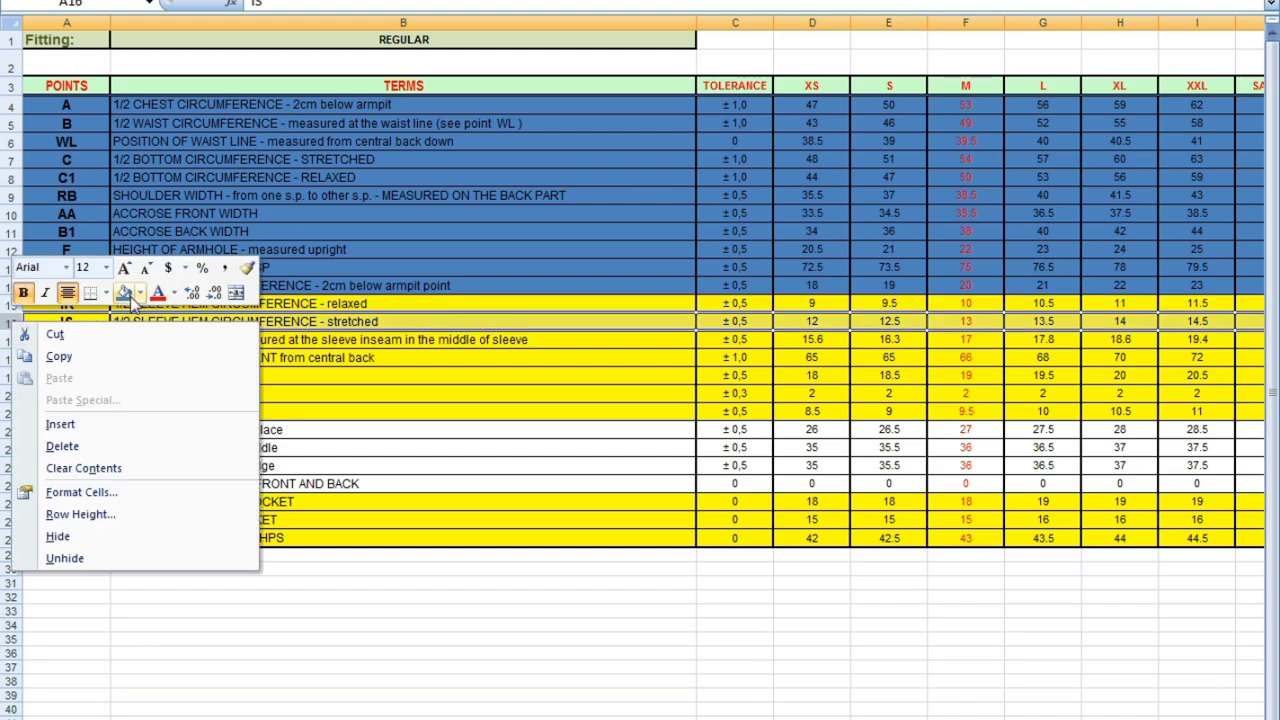
click(130, 298)
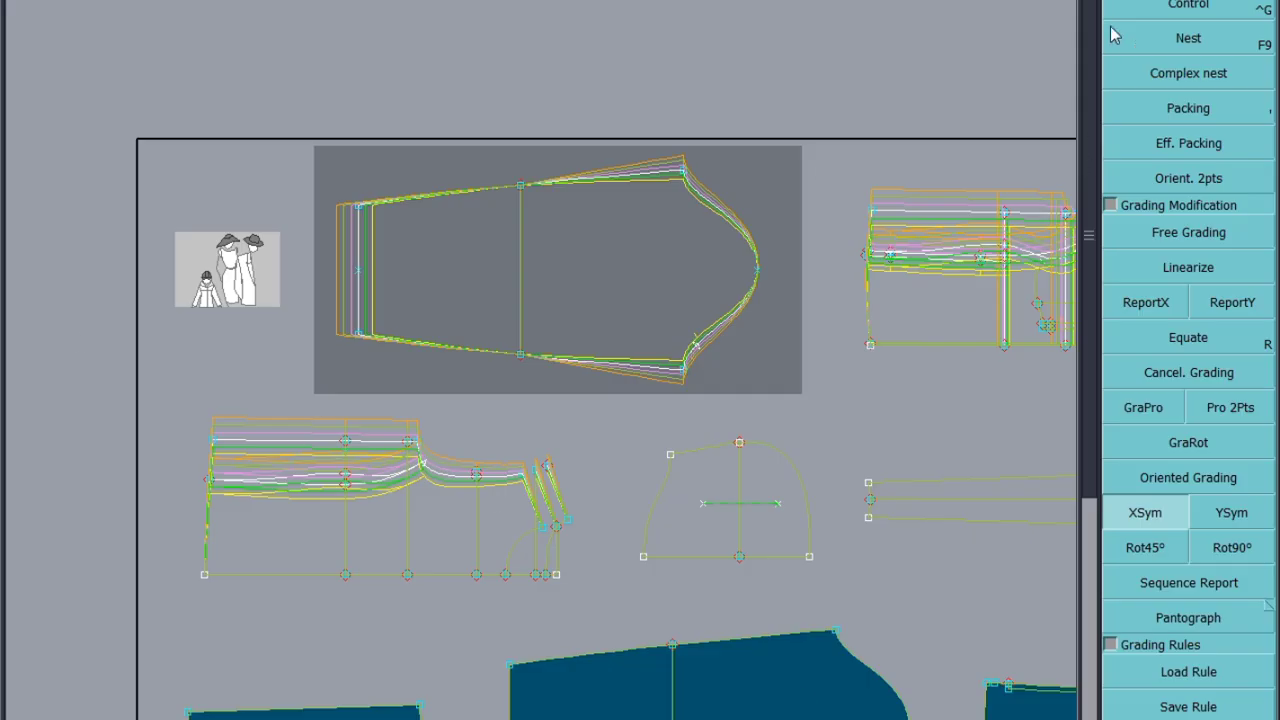
Step: In Modaris, grade the sleeve's upper hem corner by 0.5 per size in Y using Control
click(355, 207)
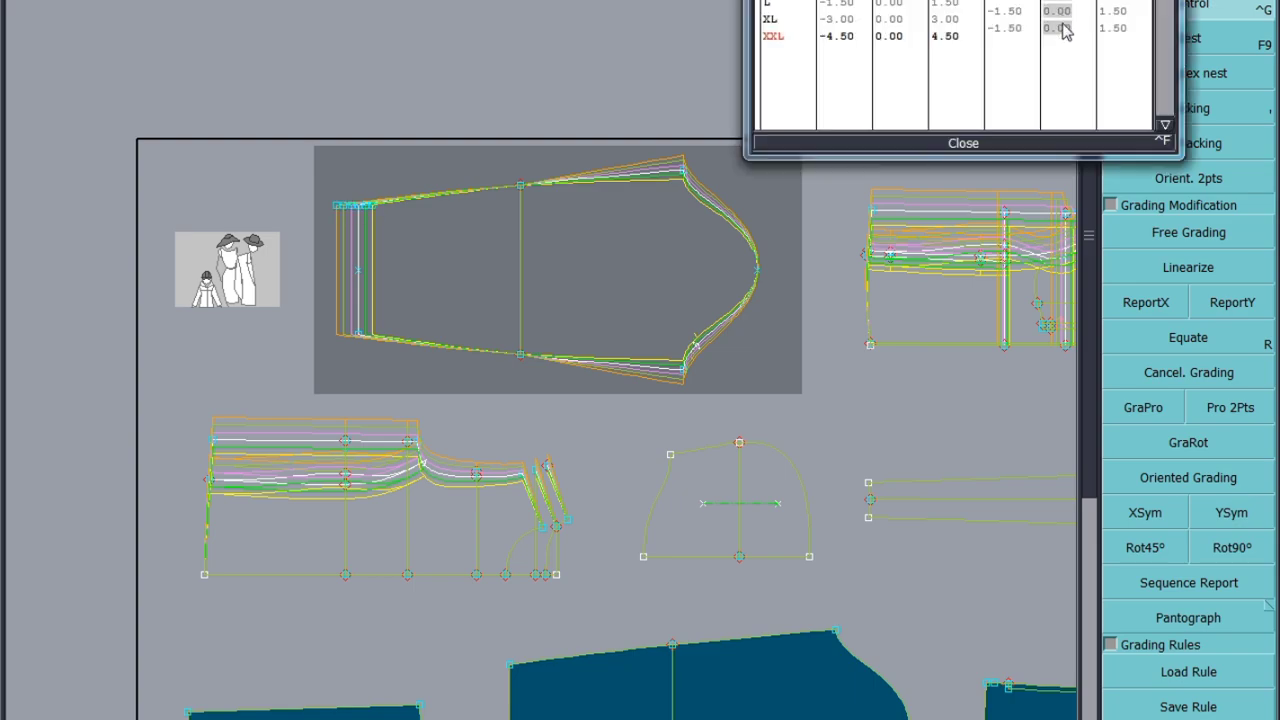
key(Return)
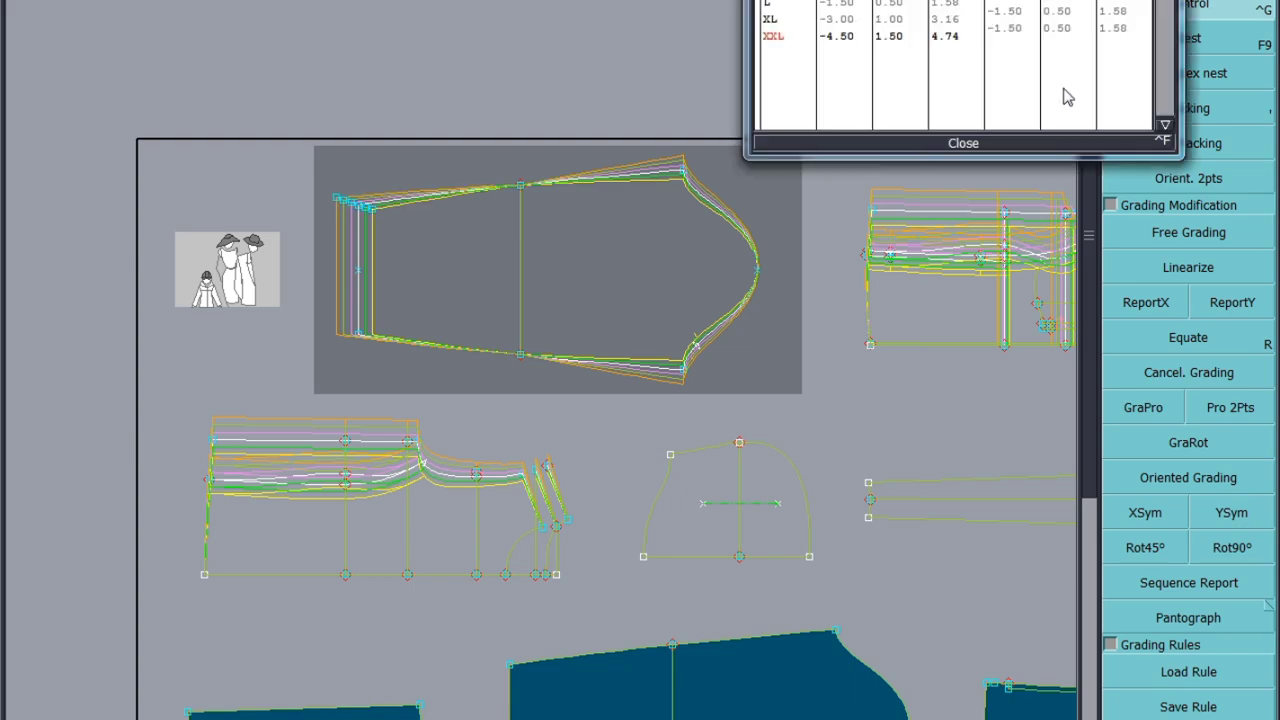
click(963, 143)
click(1234, 298)
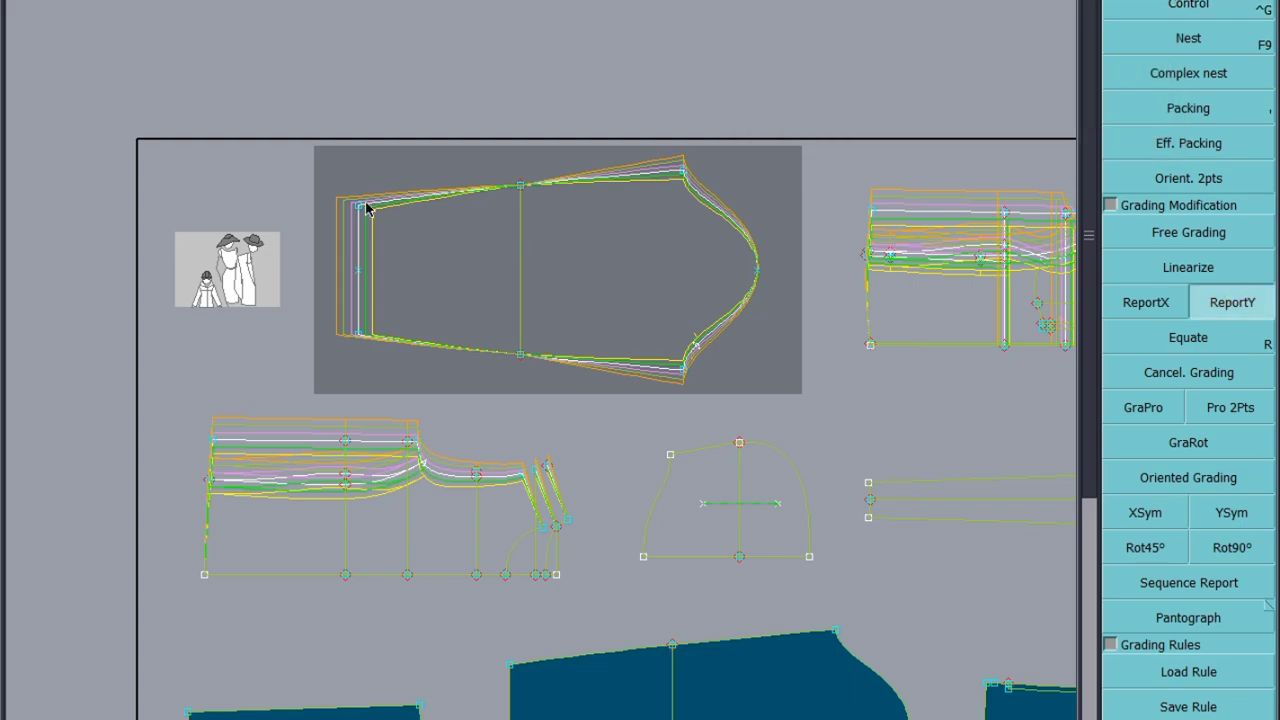
Step: Grade the sleeve's lower hem corner by -0.5 per size in Y using Control
click(1238, 8)
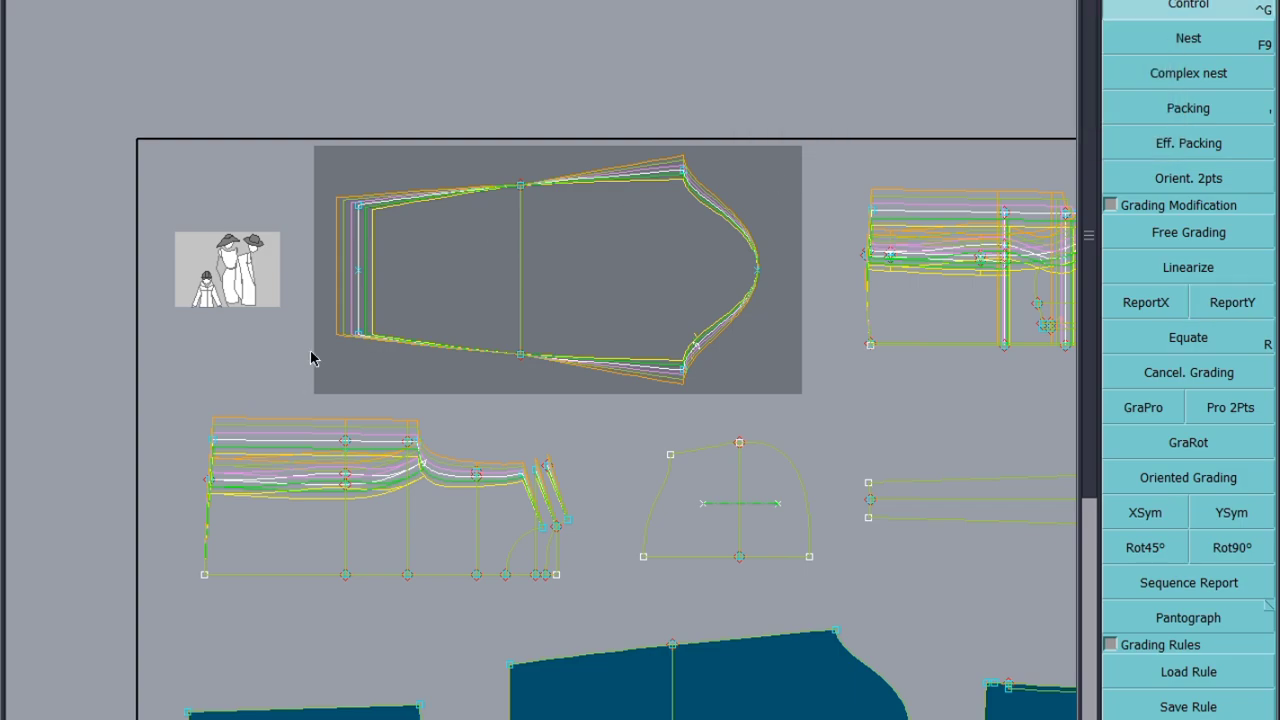
click(360, 334)
drag(1057, 8, 1060, 36)
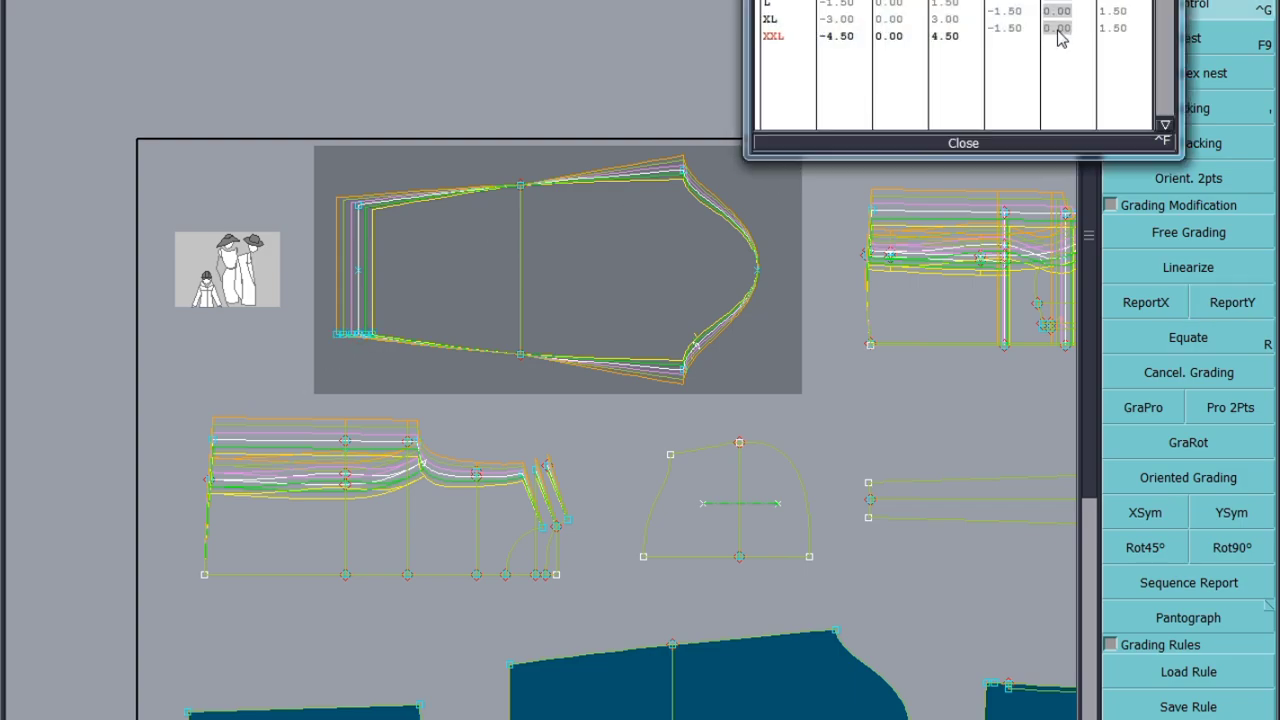
text(-0.5)
key(Return)
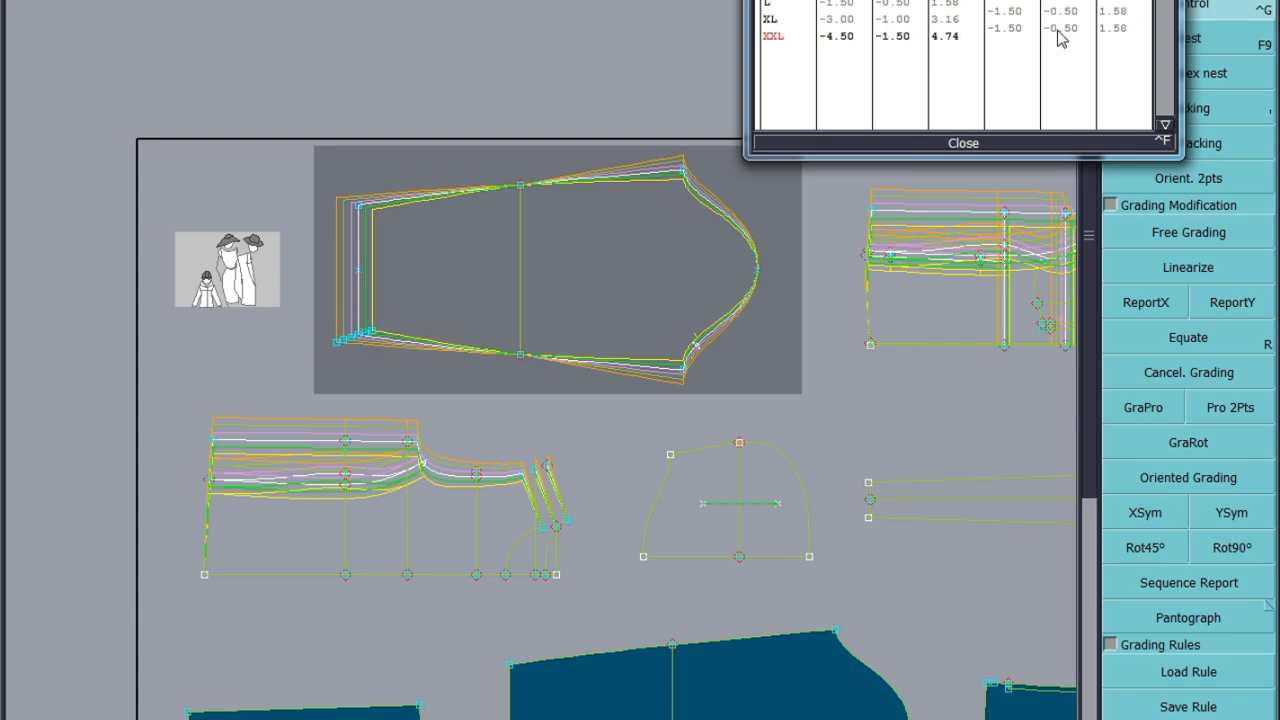
click(971, 142)
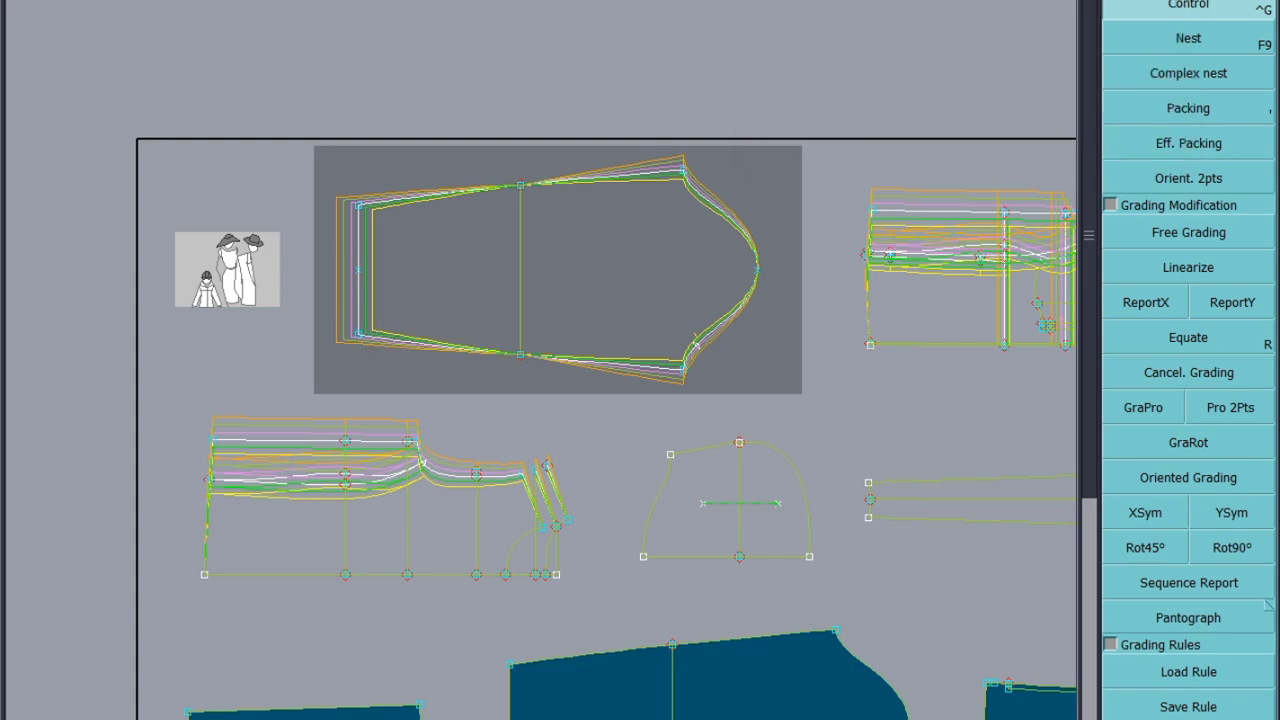
Step: Switch to the Excel measurement table and fill the 1/2 elbow width row (row 17) with blue
click(434, 691)
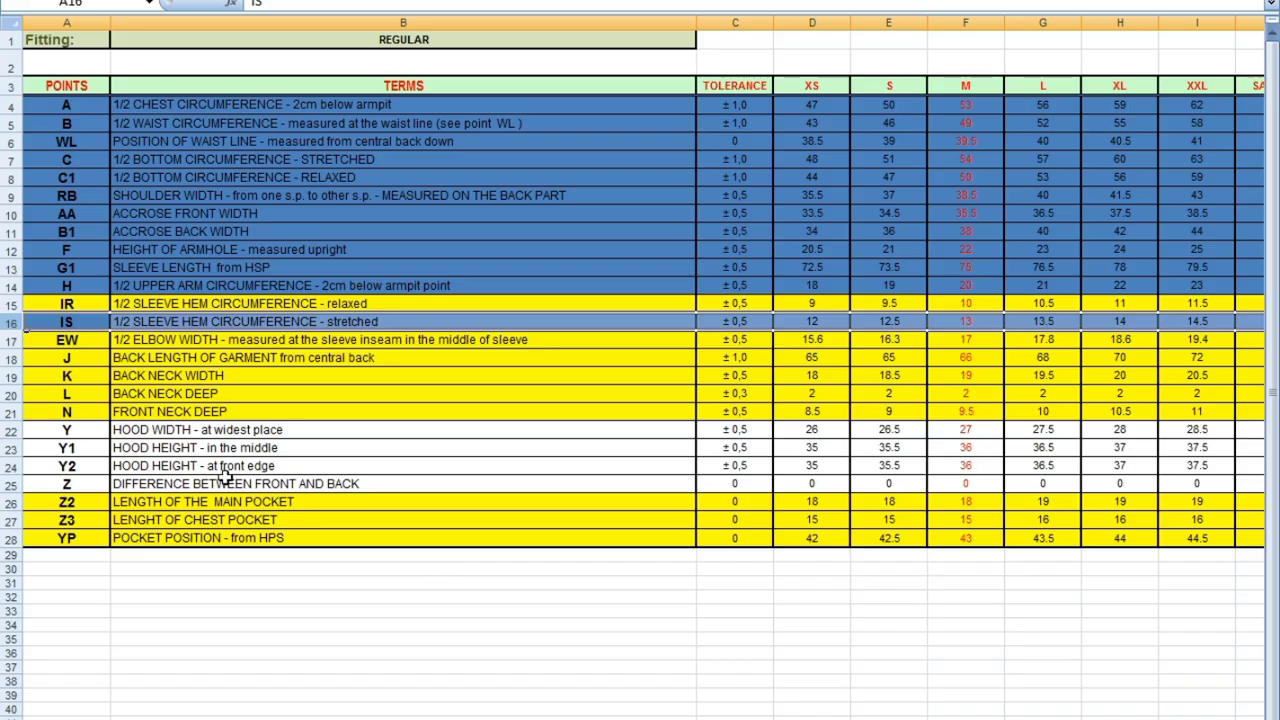
right_click(12, 340)
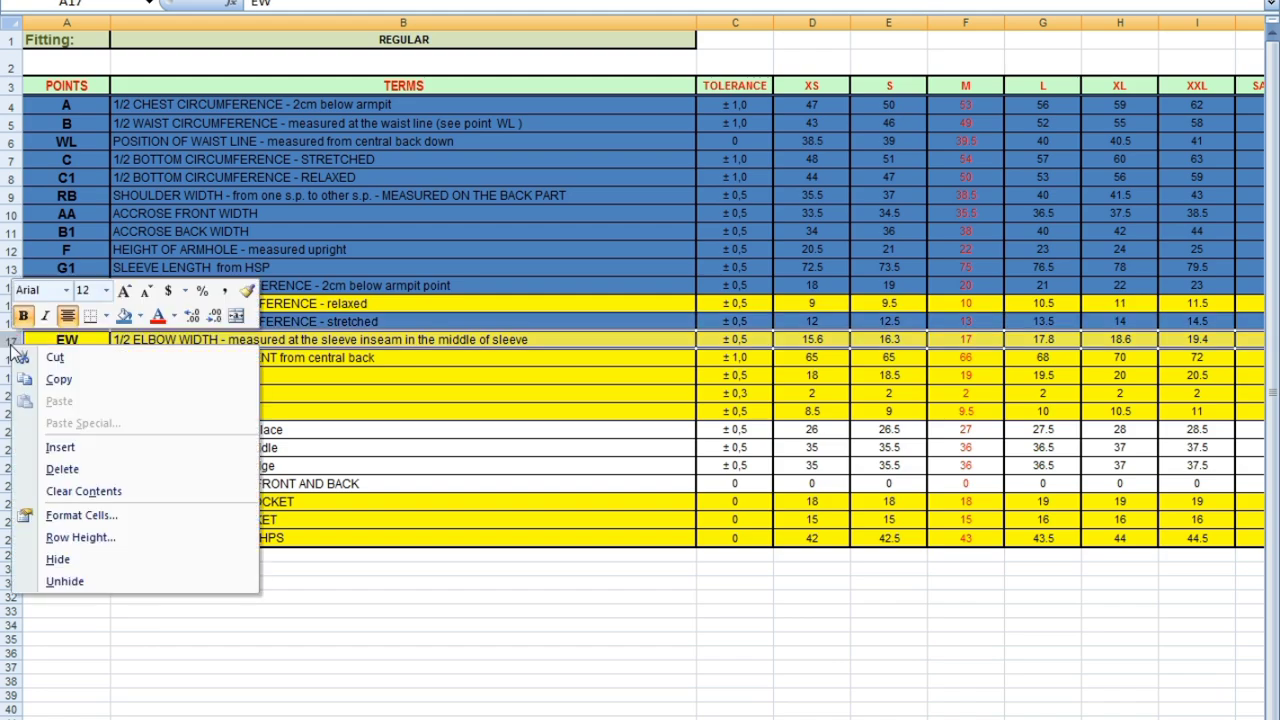
click(126, 317)
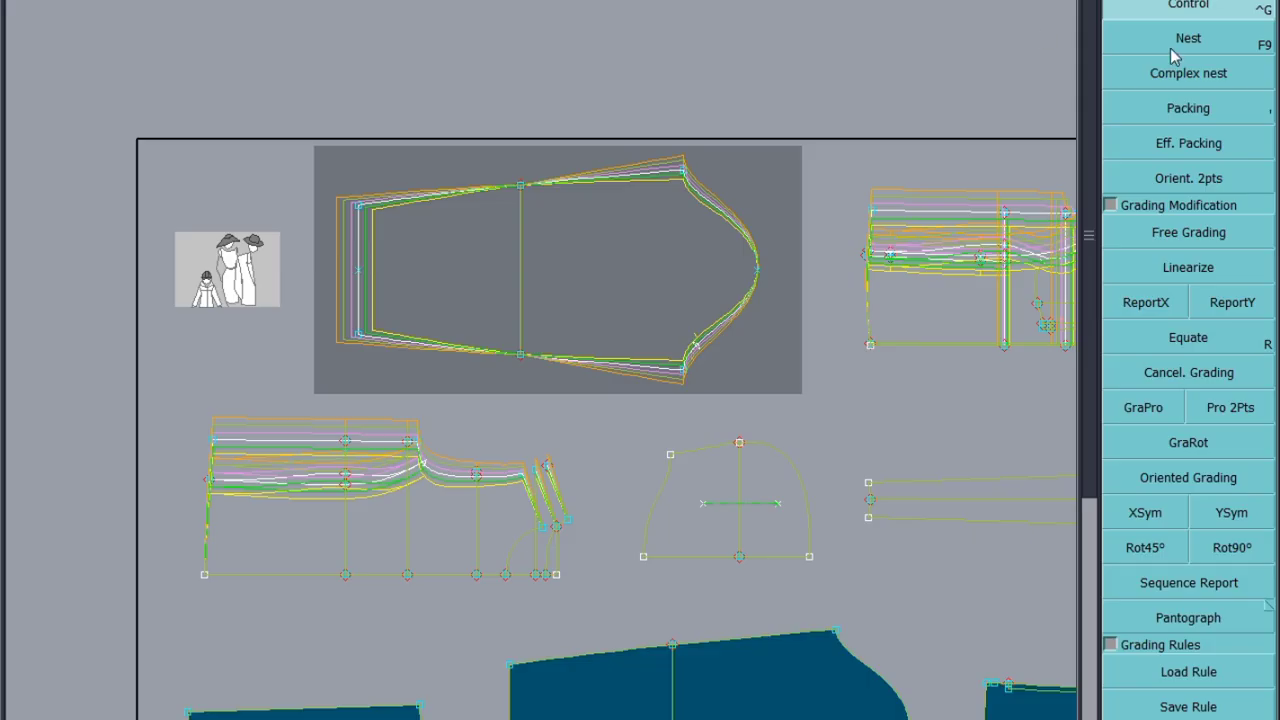
Step: In Modaris, grade the upper end of the sleeve's elbow line by 0.8 per size in Y using Control
click(521, 186)
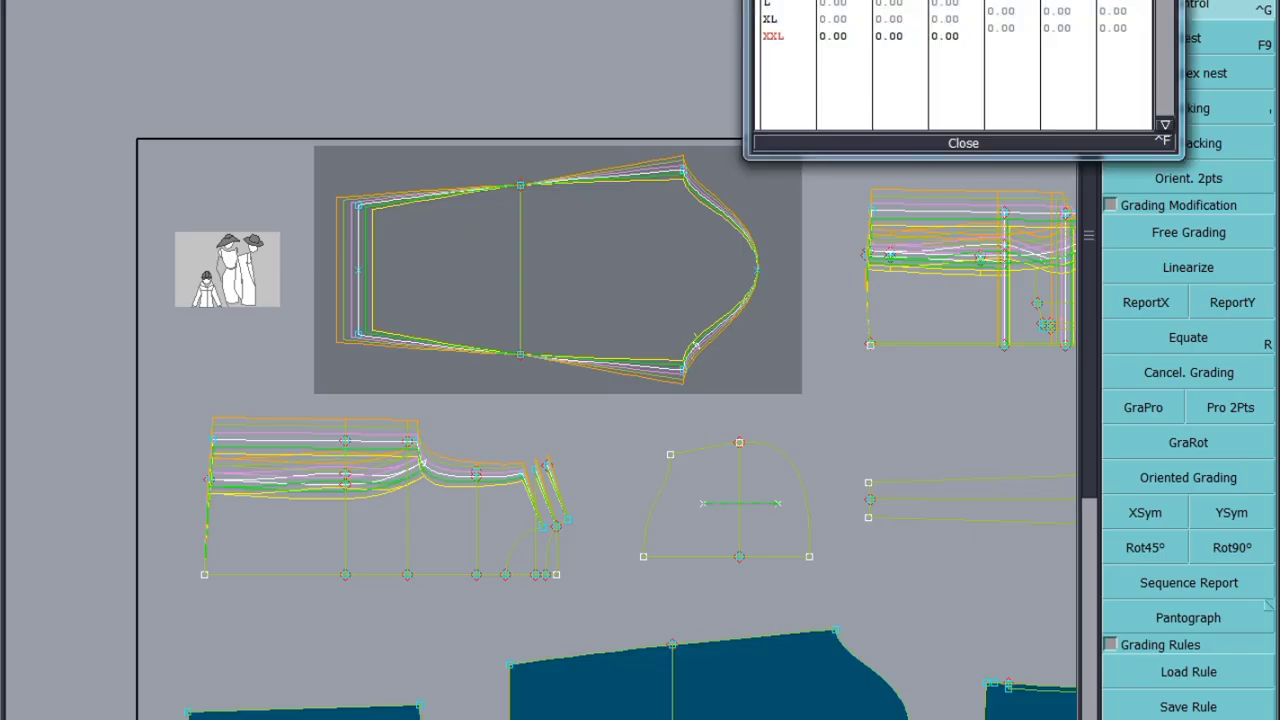
key(Return)
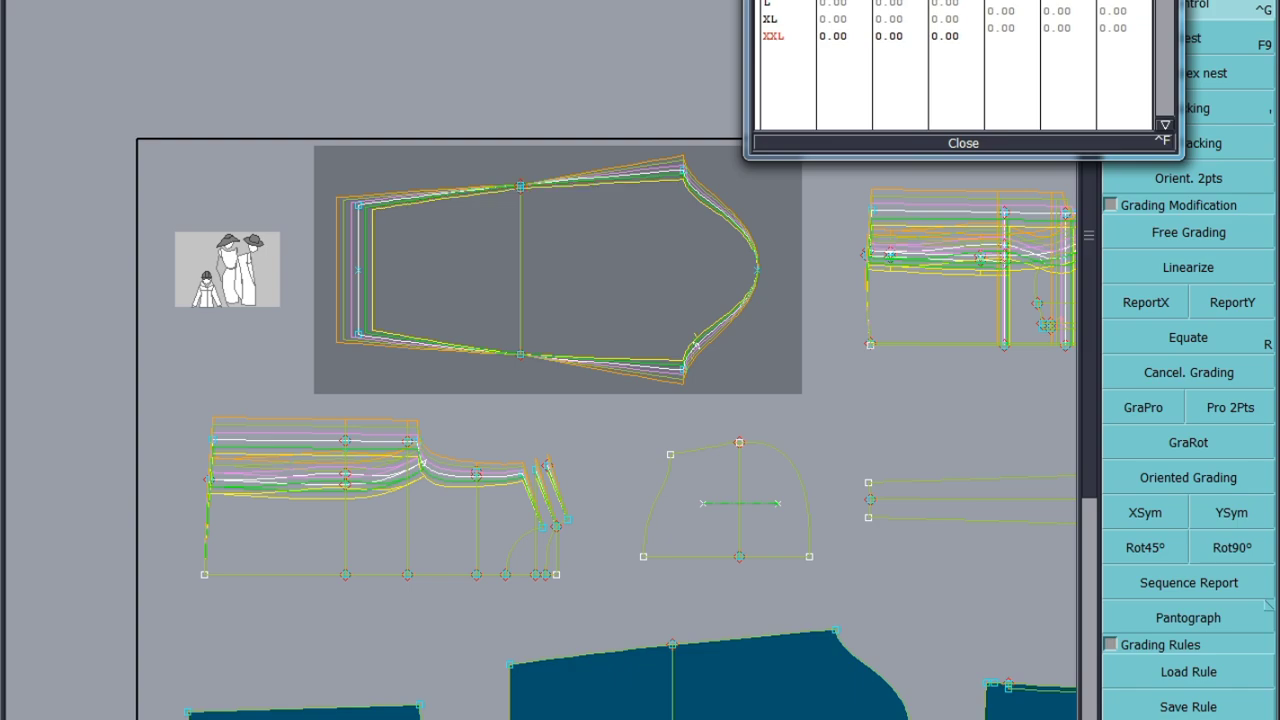
key(Return)
click(1062, 25)
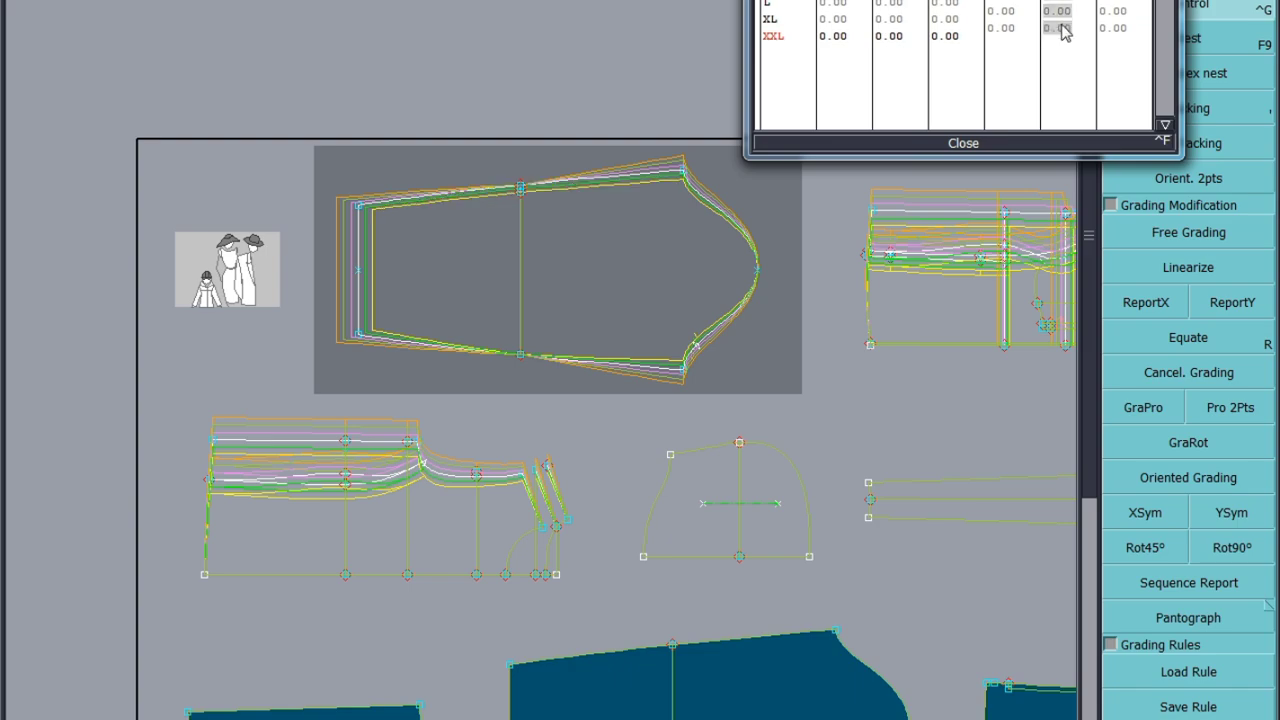
key(Return)
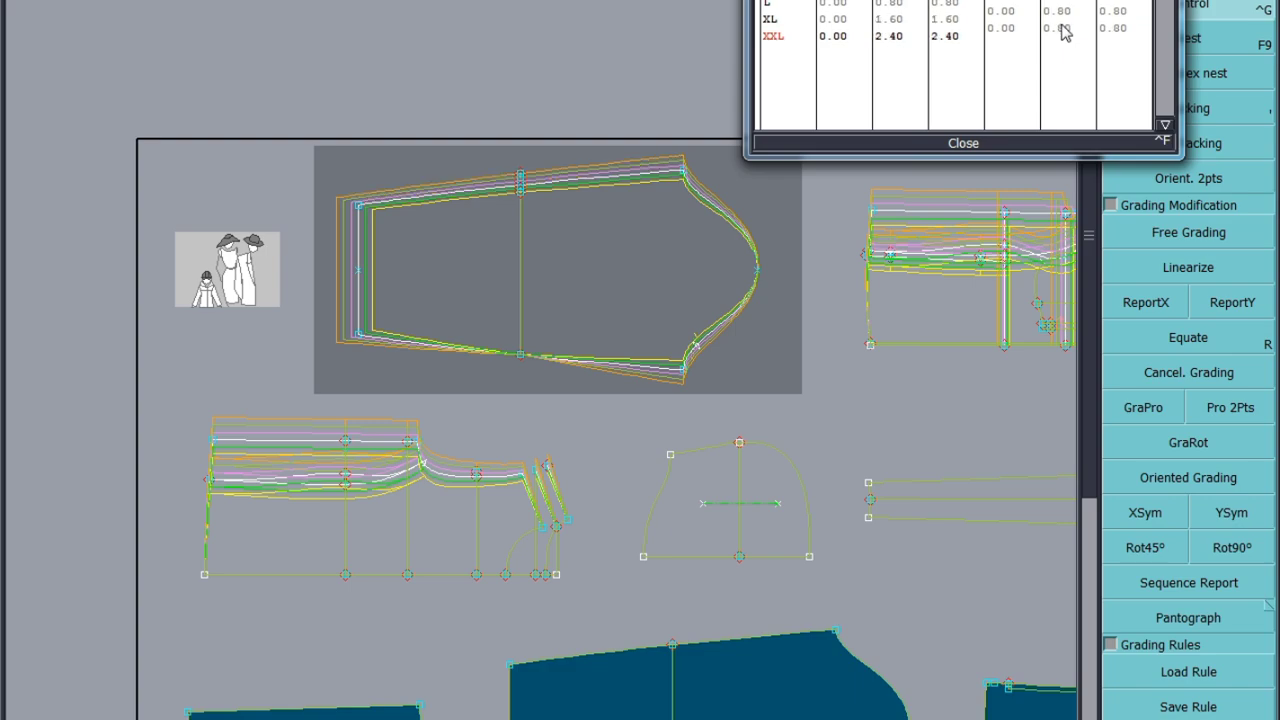
click(960, 142)
Step: Copy the upper elbow point's Y grading to the lower elbow point with ReportY and mirror it with XSym
click(1232, 302)
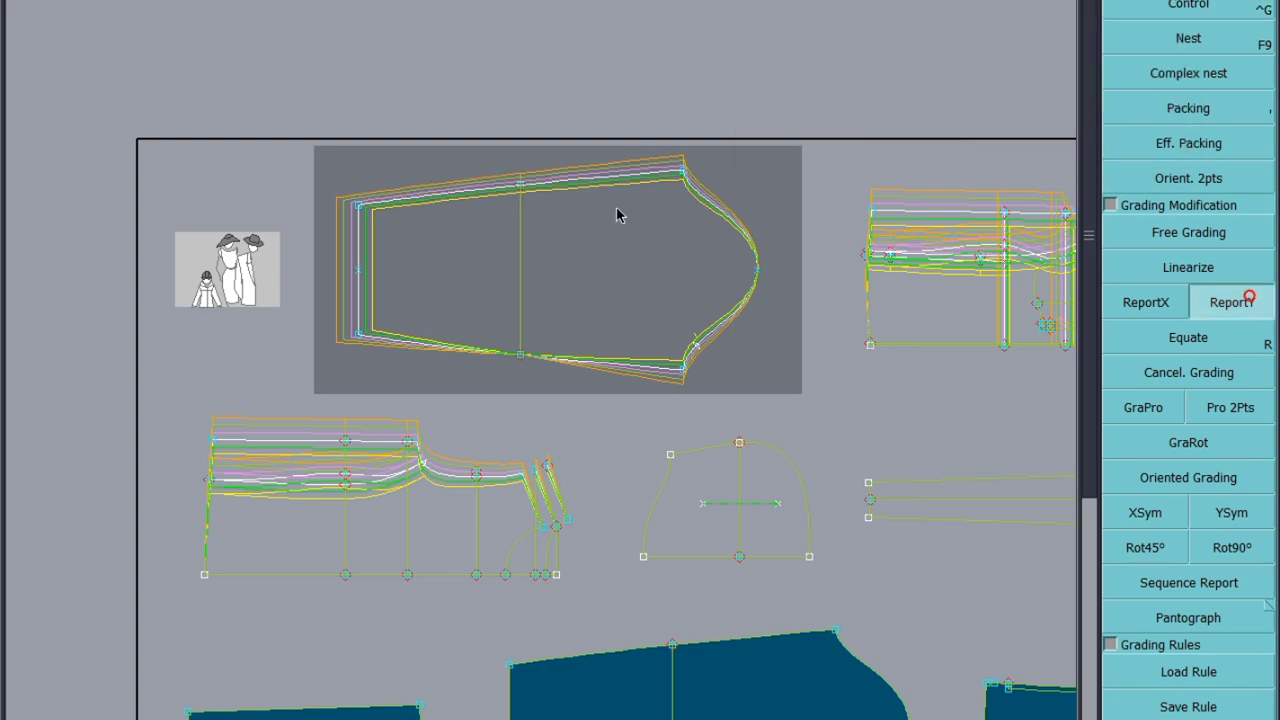
click(520, 185)
click(520, 355)
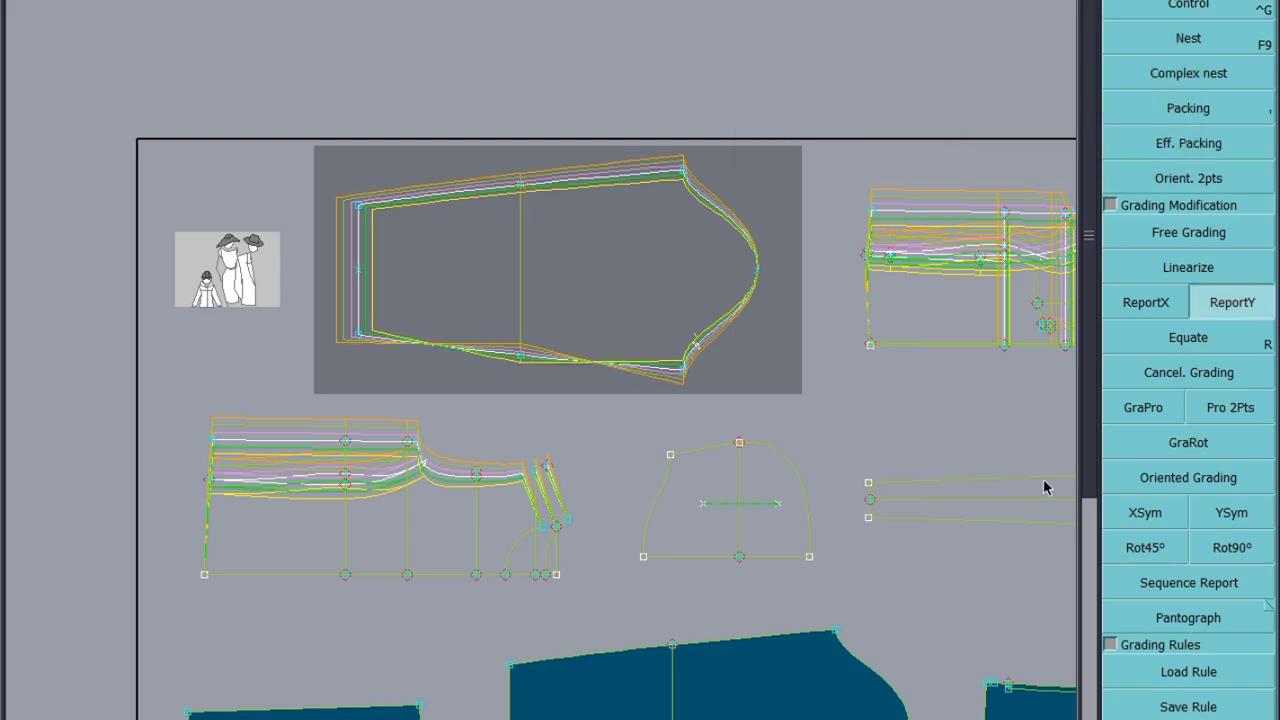
click(1155, 514)
click(521, 356)
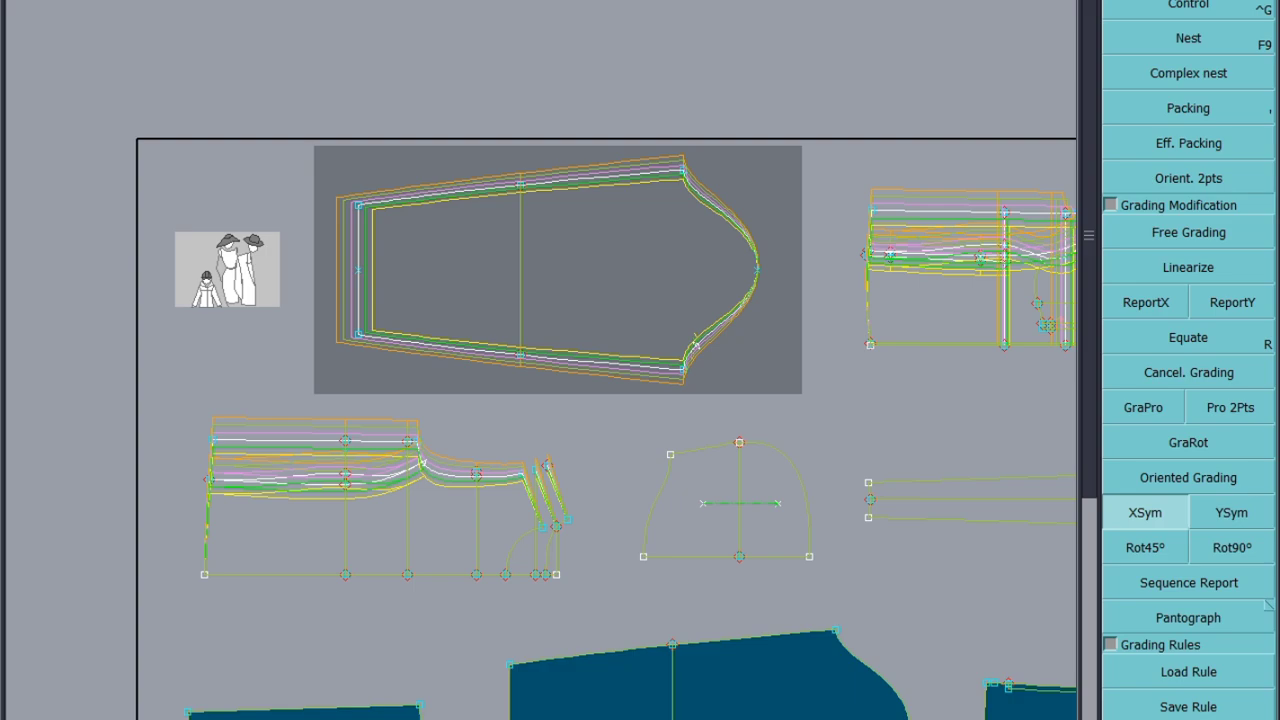
Step: Consult the Excel measurement table and examine the graded nests of the sleeve and both body pieces in Modaris
click(391, 680)
scroll(300, 237, down, 3)
scroll(620, 260, up, 2)
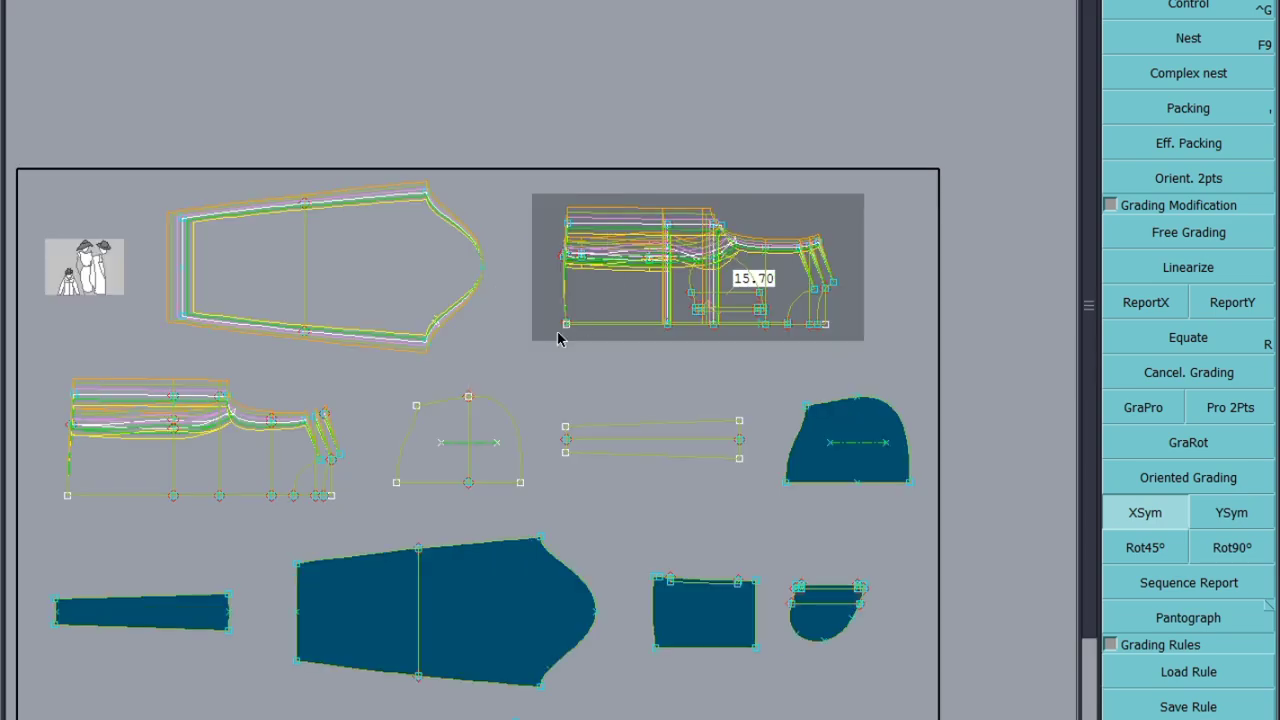
scroll(557, 306, up, 5)
scroll(556, 306, down, 6)
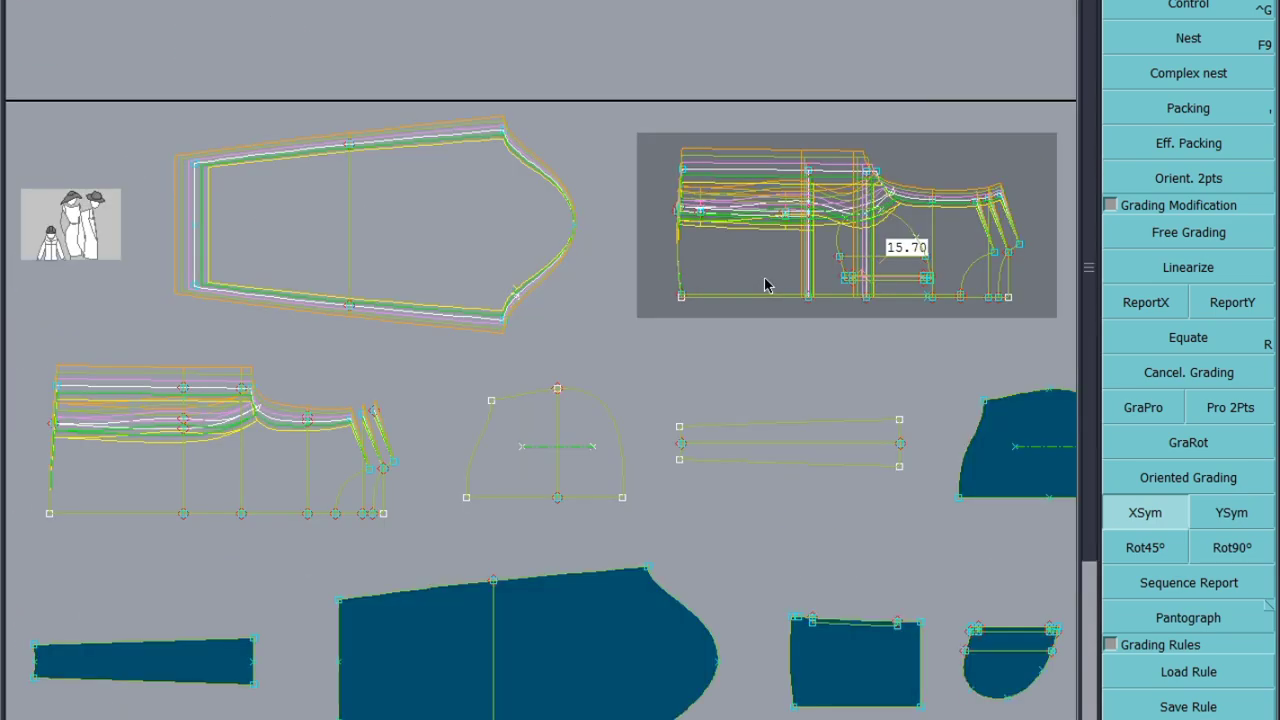
scroll(429, 344, up, 2)
scroll(429, 344, up, 5)
scroll(529, 360, down, 4)
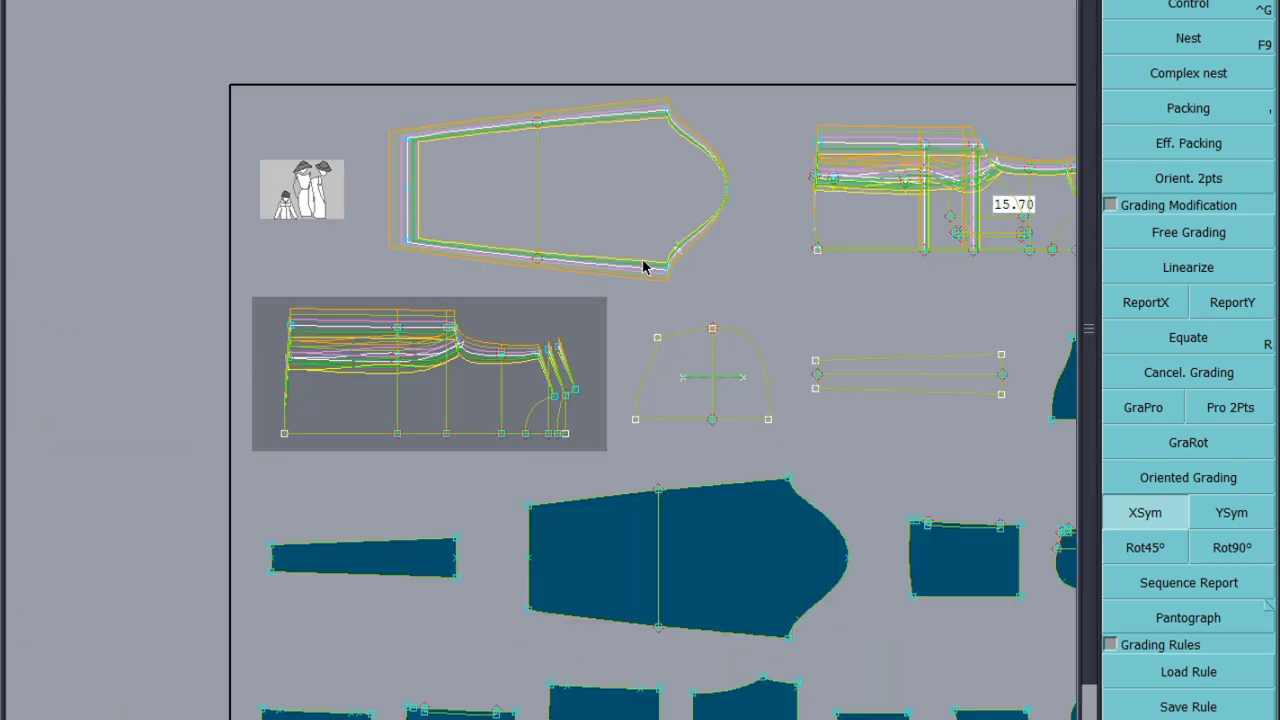
scroll(523, 343, up, 4)
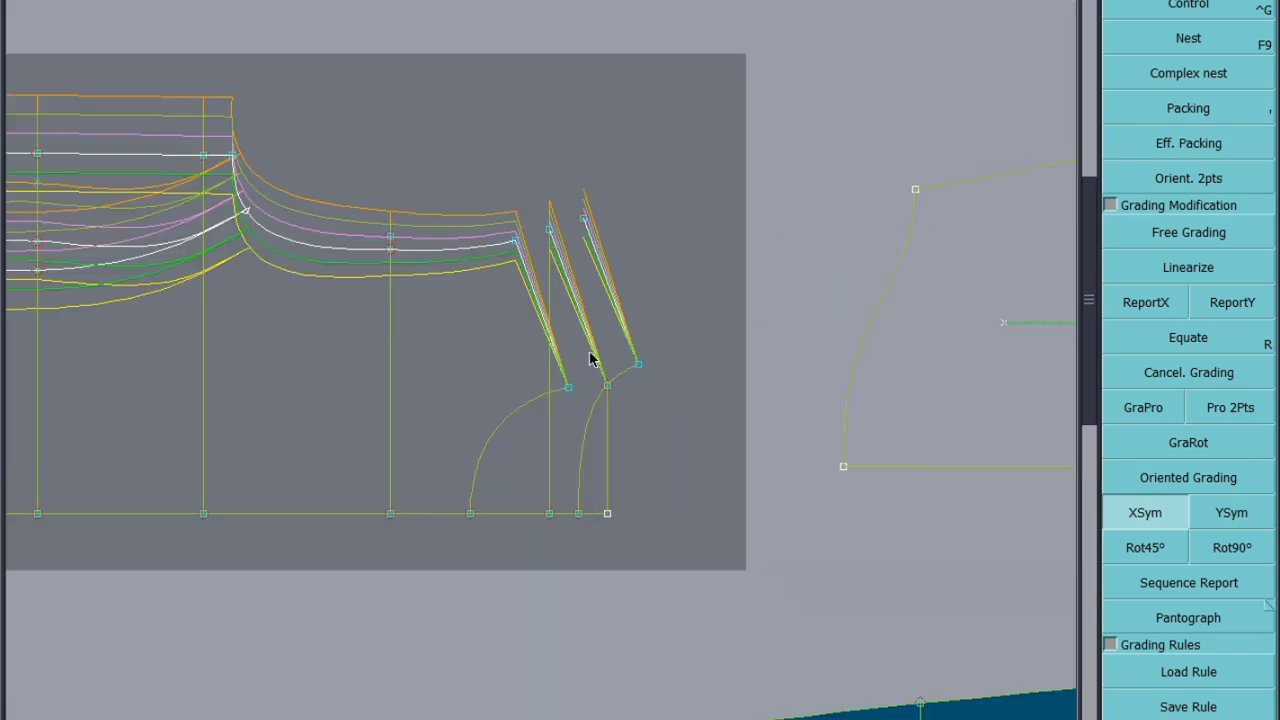
scroll(583, 340, down, 5)
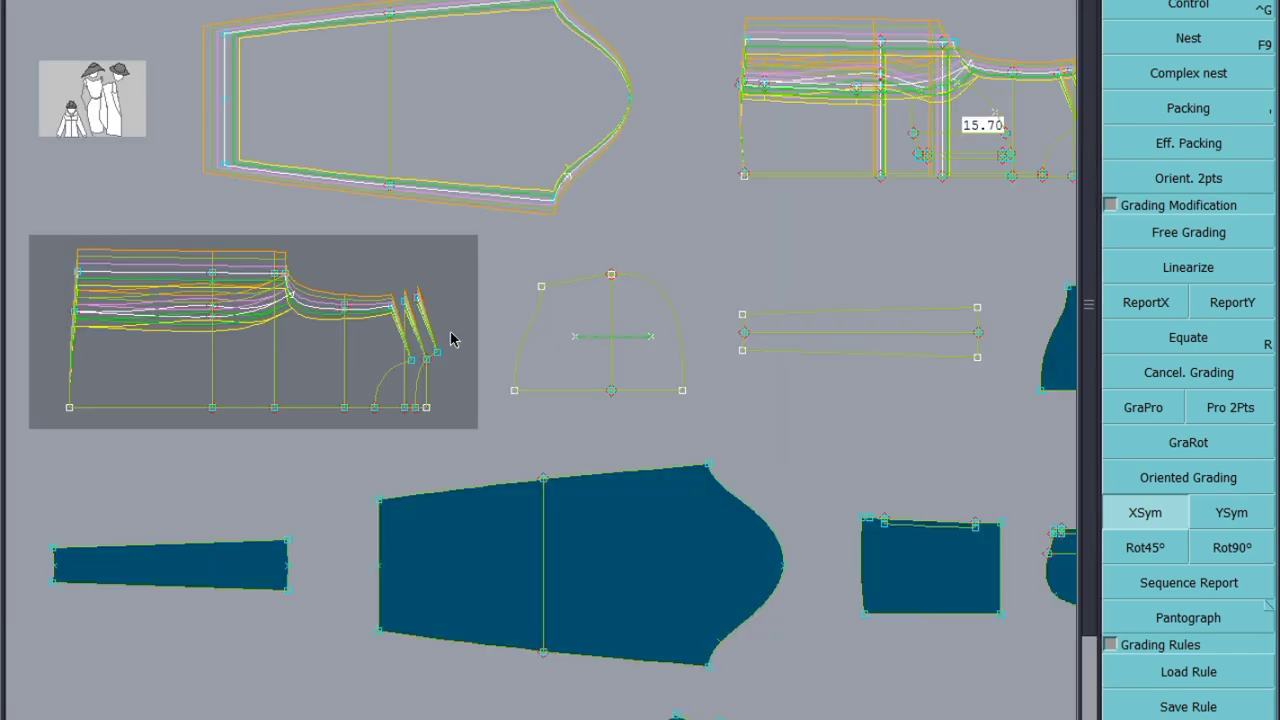
scroll(213, 358, down, 2)
scroll(623, 232, up, 6)
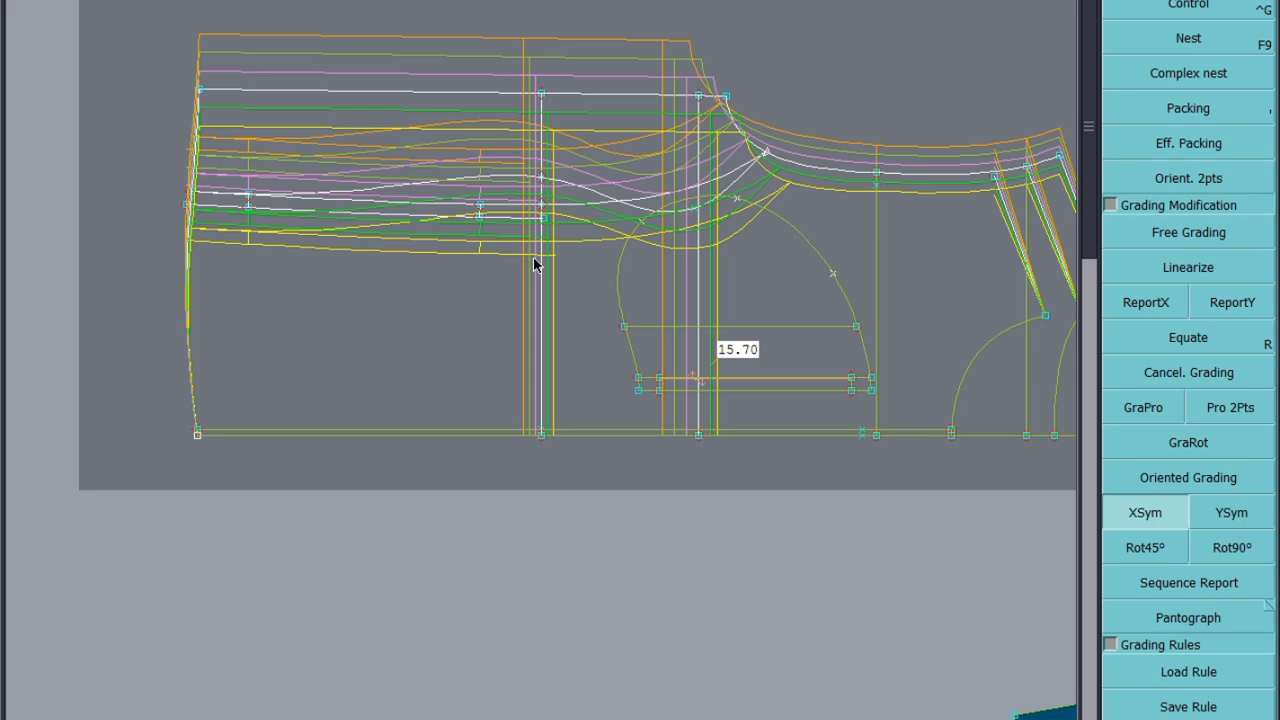
scroll(535, 263, down, 4)
scroll(150, 425, up, 4)
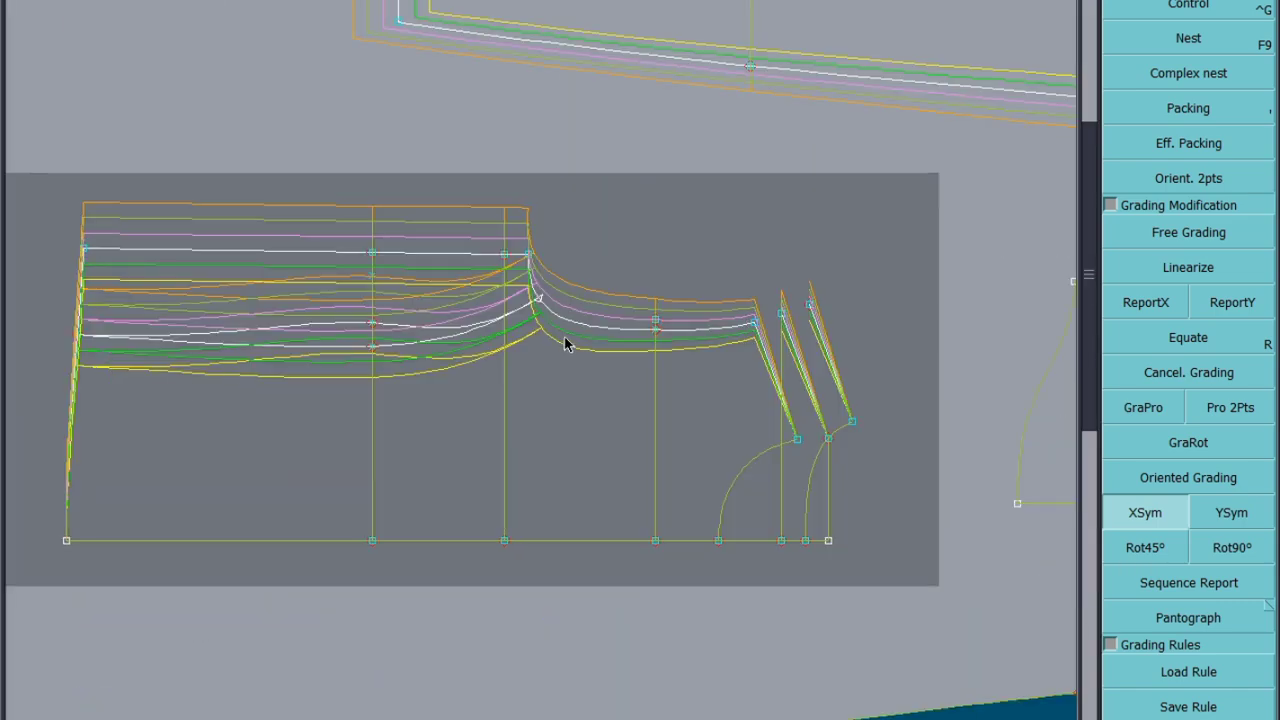
scroll(555, 350, down, 5)
scroll(663, 302, up, 5)
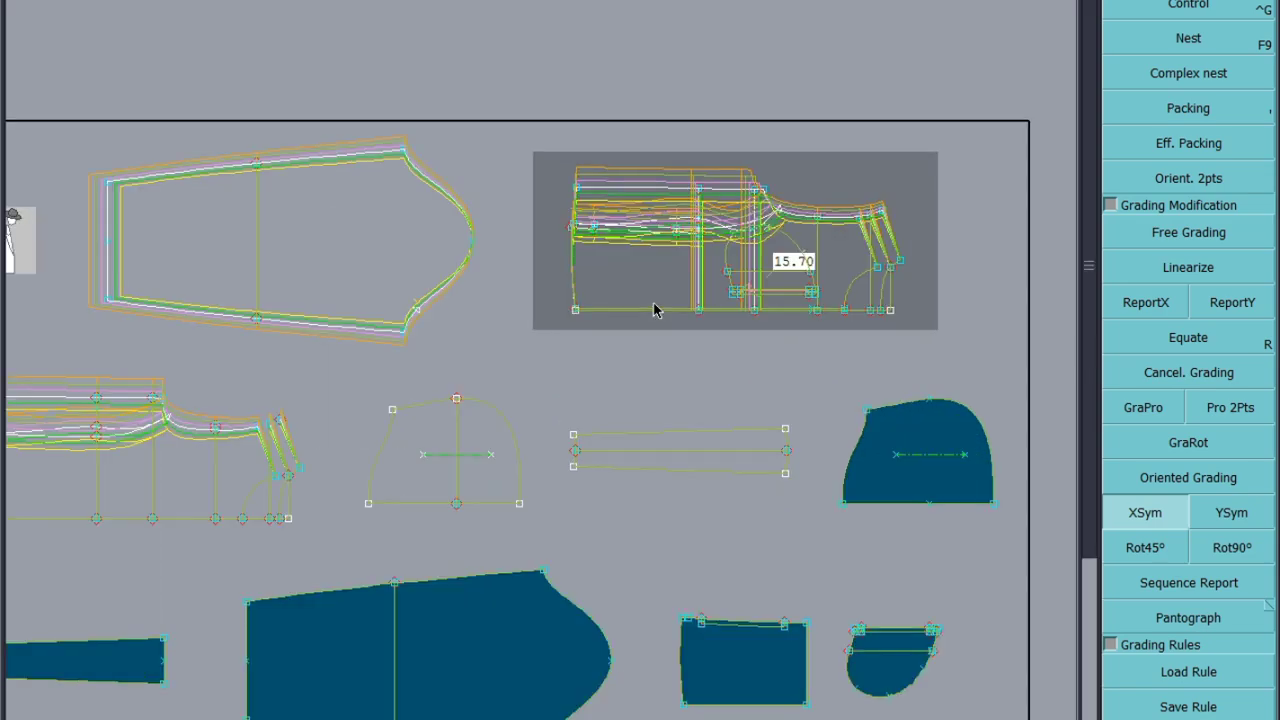
Step: Select all the pattern pieces and hide their graded nests so only the base size is displayed
key(ctrl+a)
key(F11)
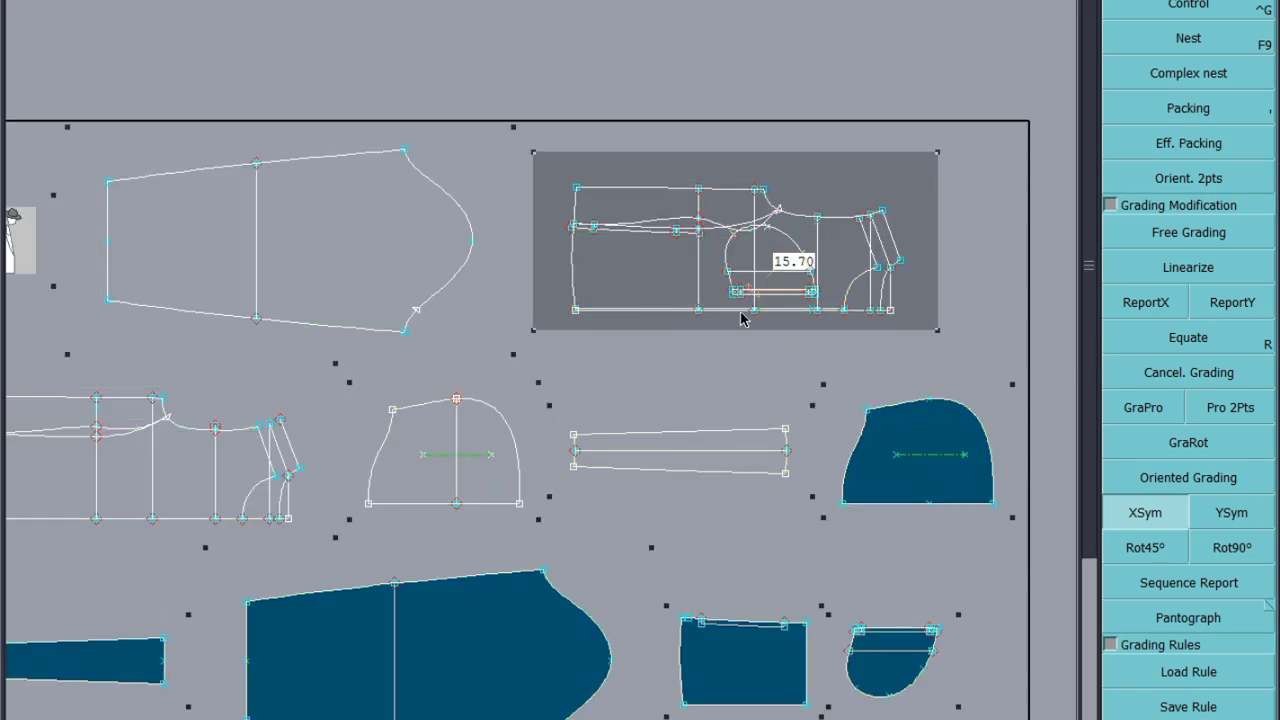
scroll(872, 243, up, 4)
scroll(826, 235, up, 2)
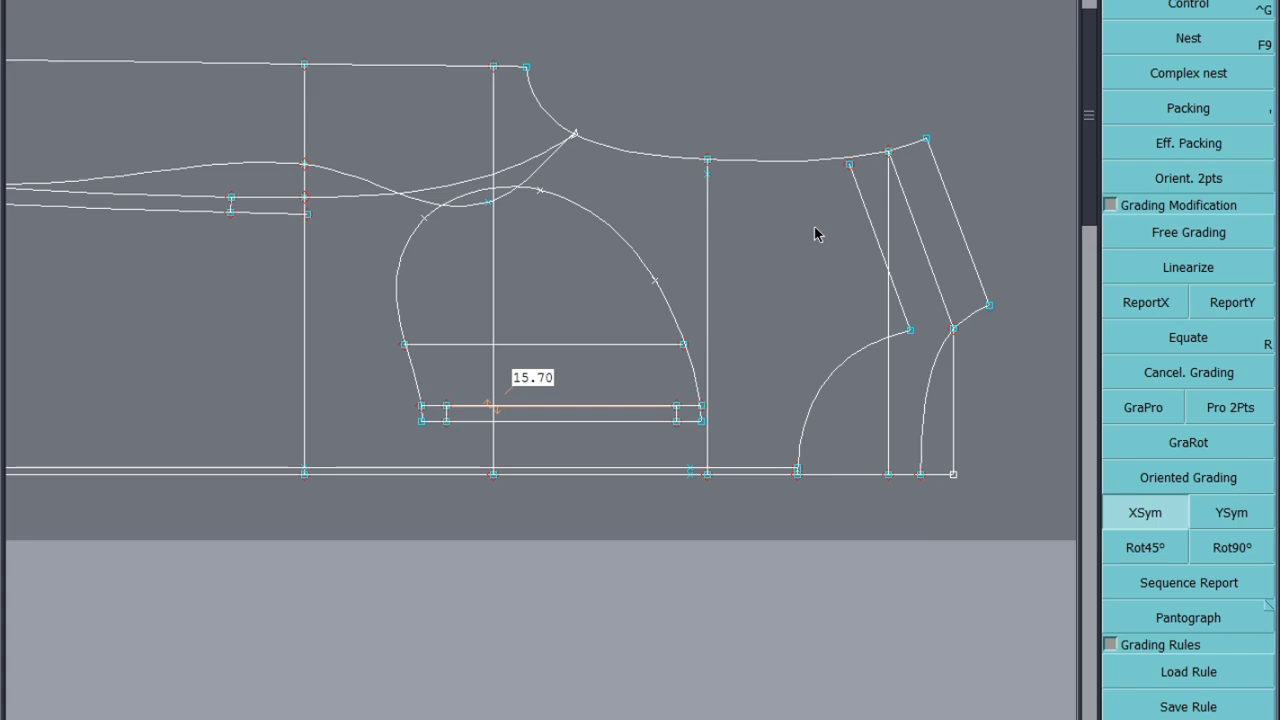
scroll(815, 233, down, 2)
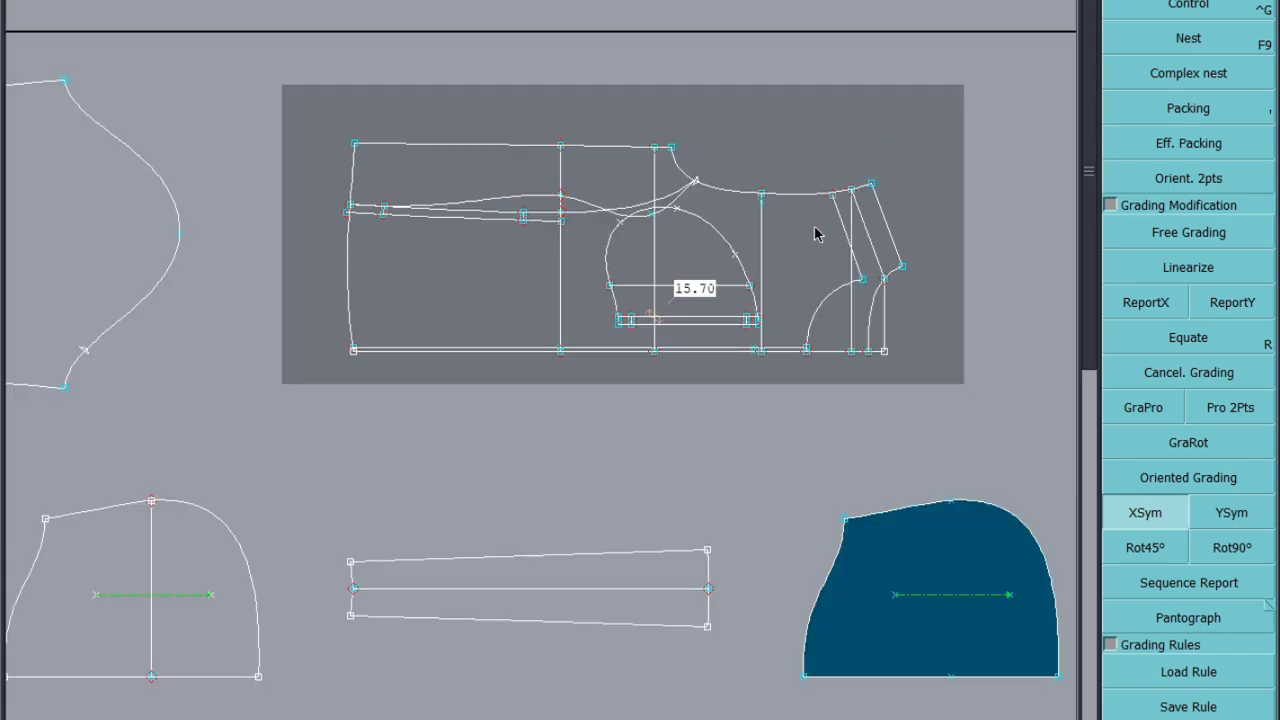
Step: Superimpose the body piece with the pocket onto the plain body piece, matching their upper hem corners
scroll(815, 233, down, 2)
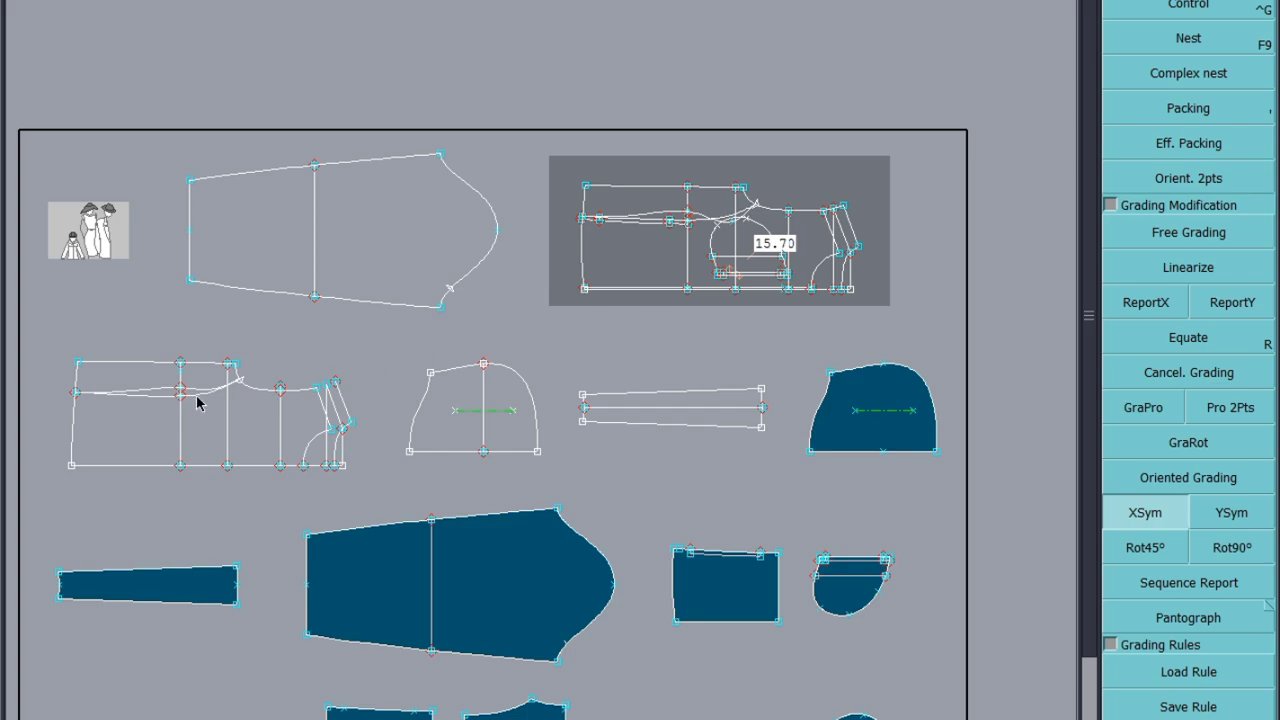
scroll(47, 440, up, 3)
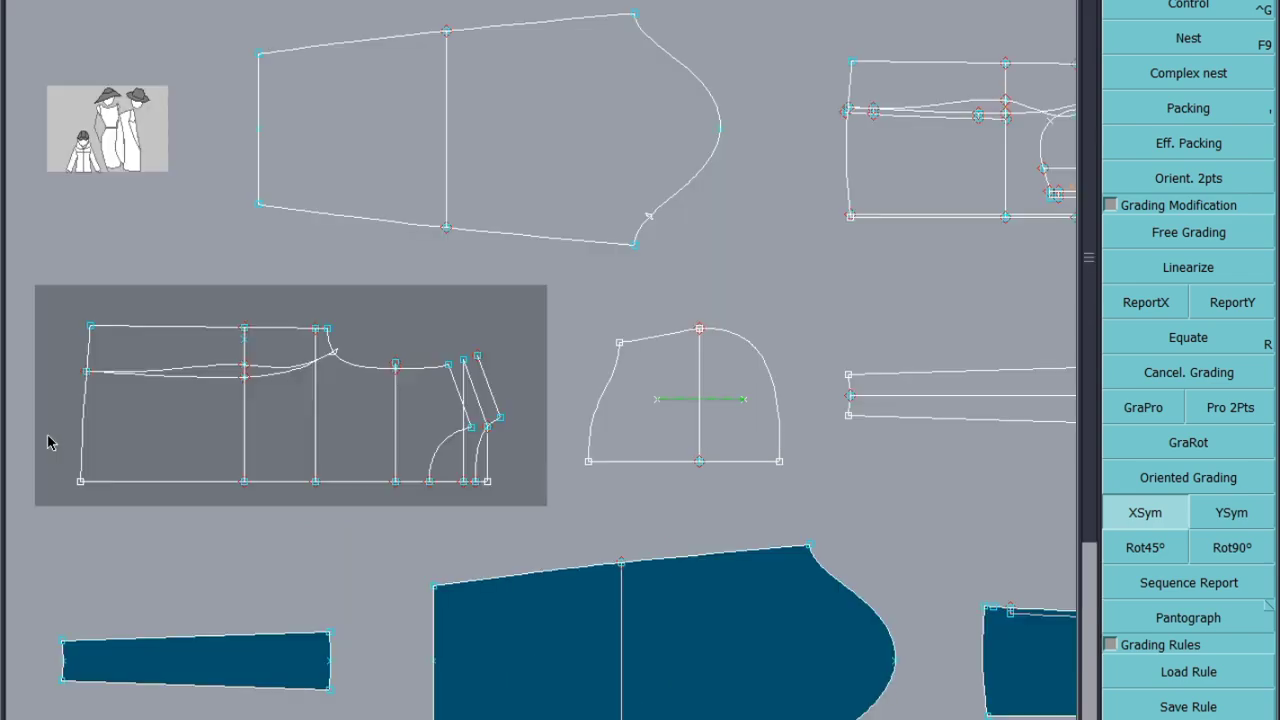
scroll(47, 443, down, 2)
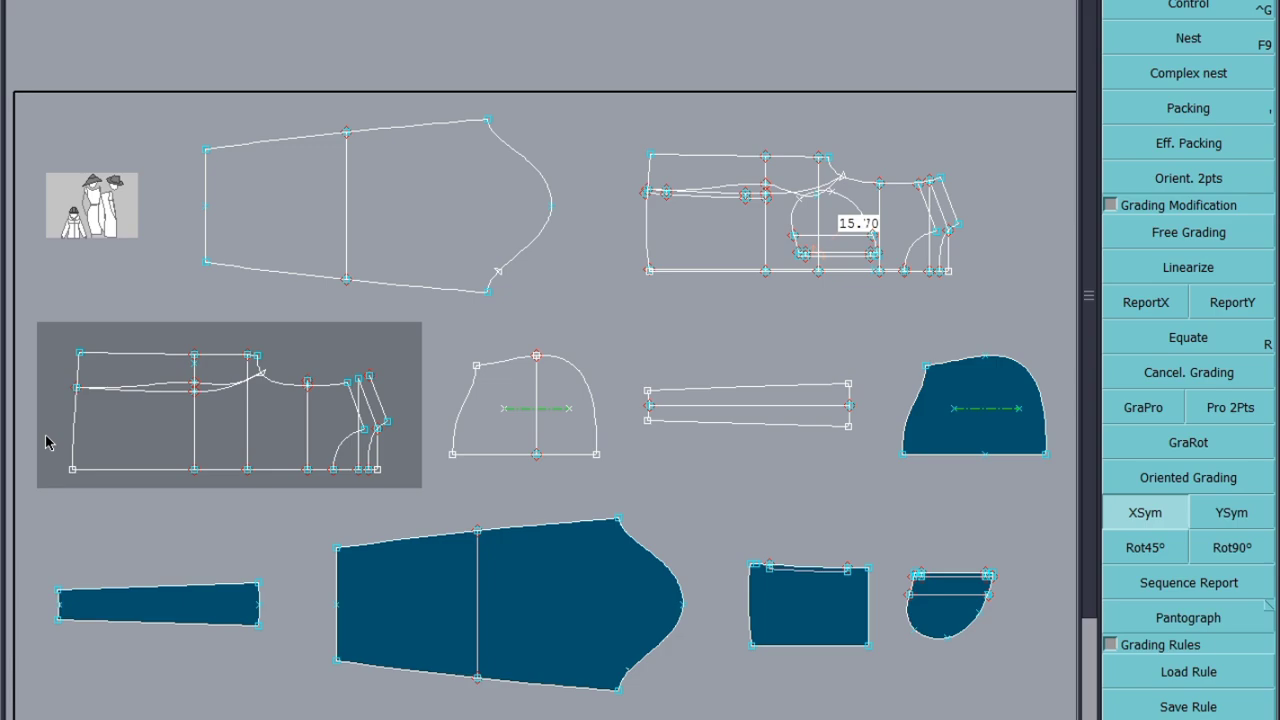
click(650, 158)
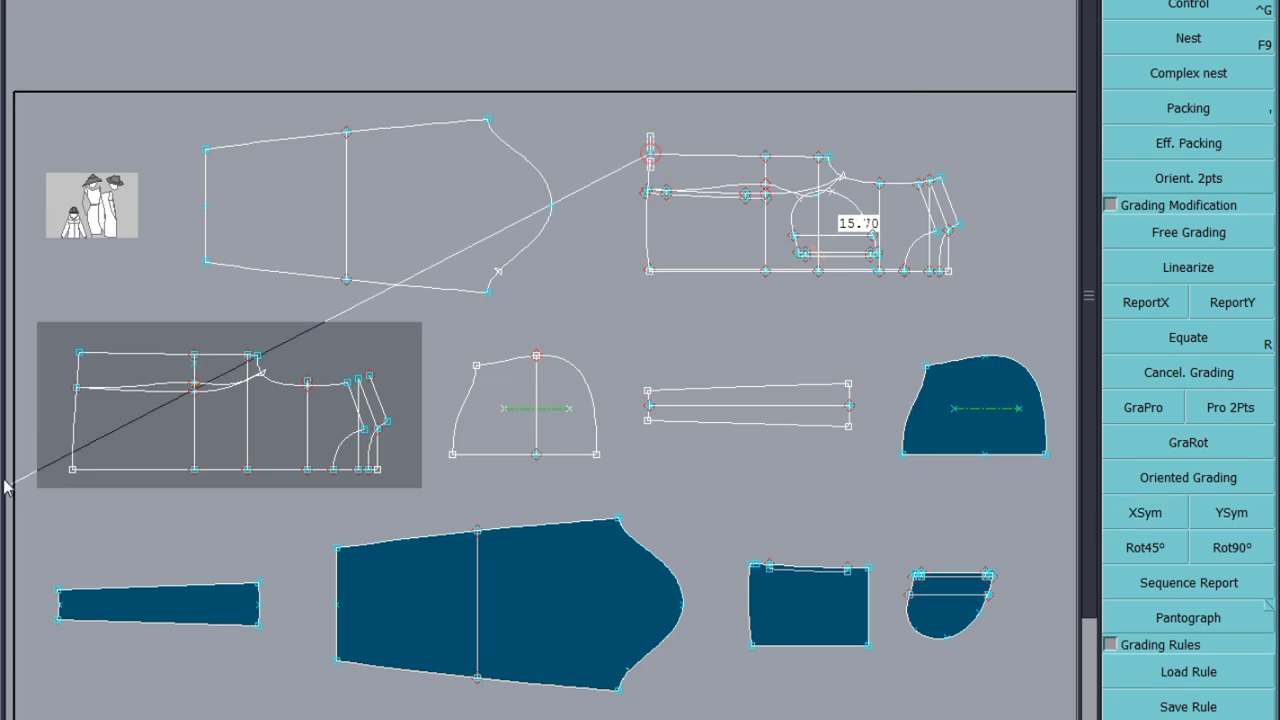
click(80, 356)
scroll(211, 417, up, 3)
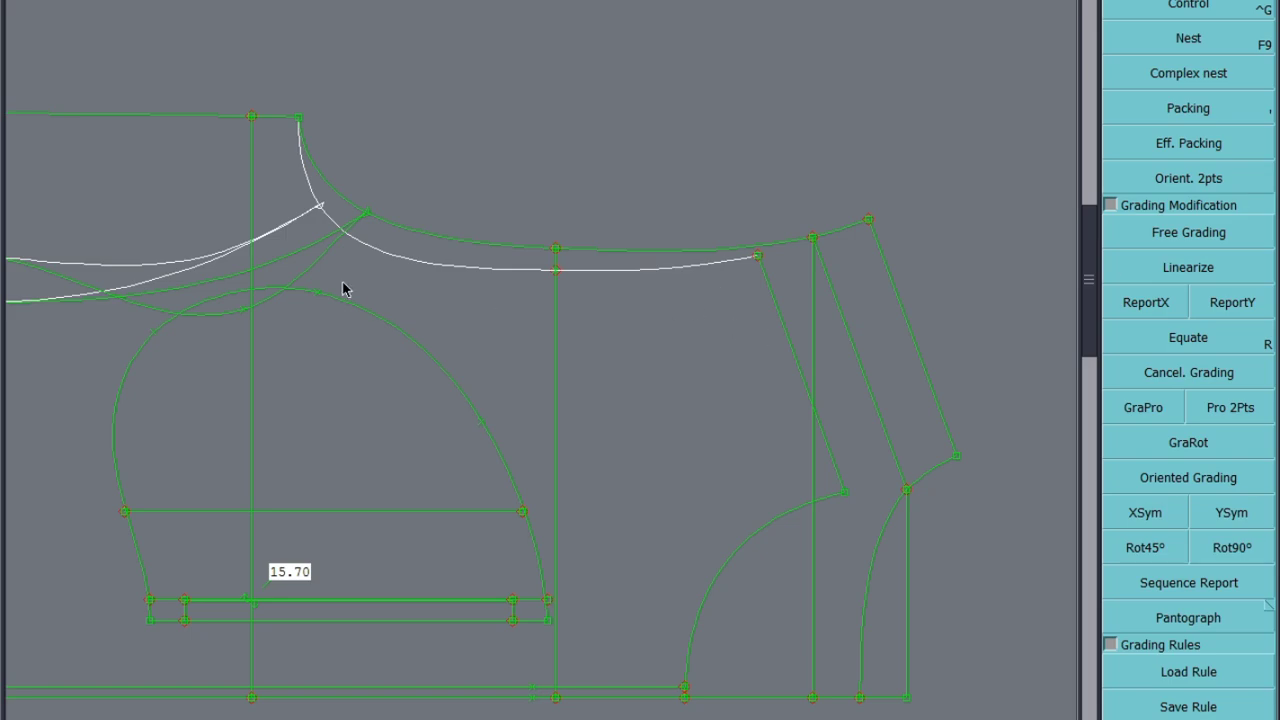
Step: Try to copy the pocket piece's armhole curve onto the plain body piece beneath it
click(409, 230)
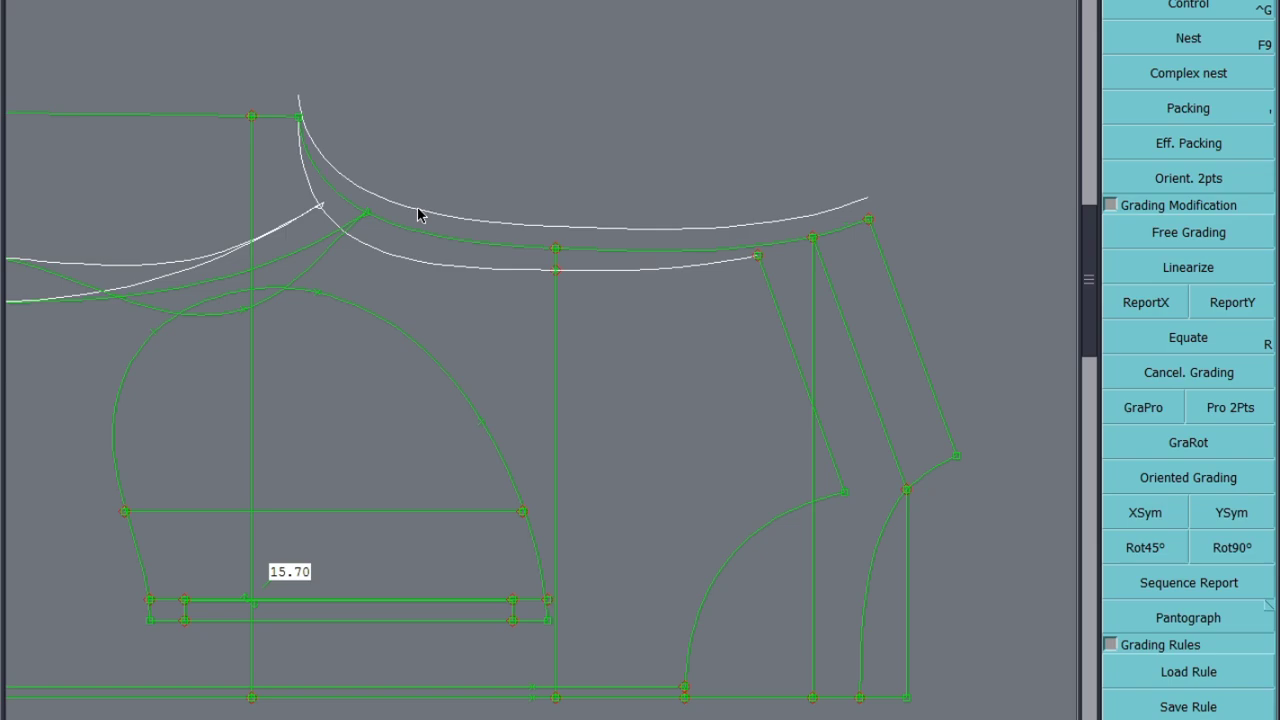
ctrl+click(418, 214)
scroll(452, 143, down, 5)
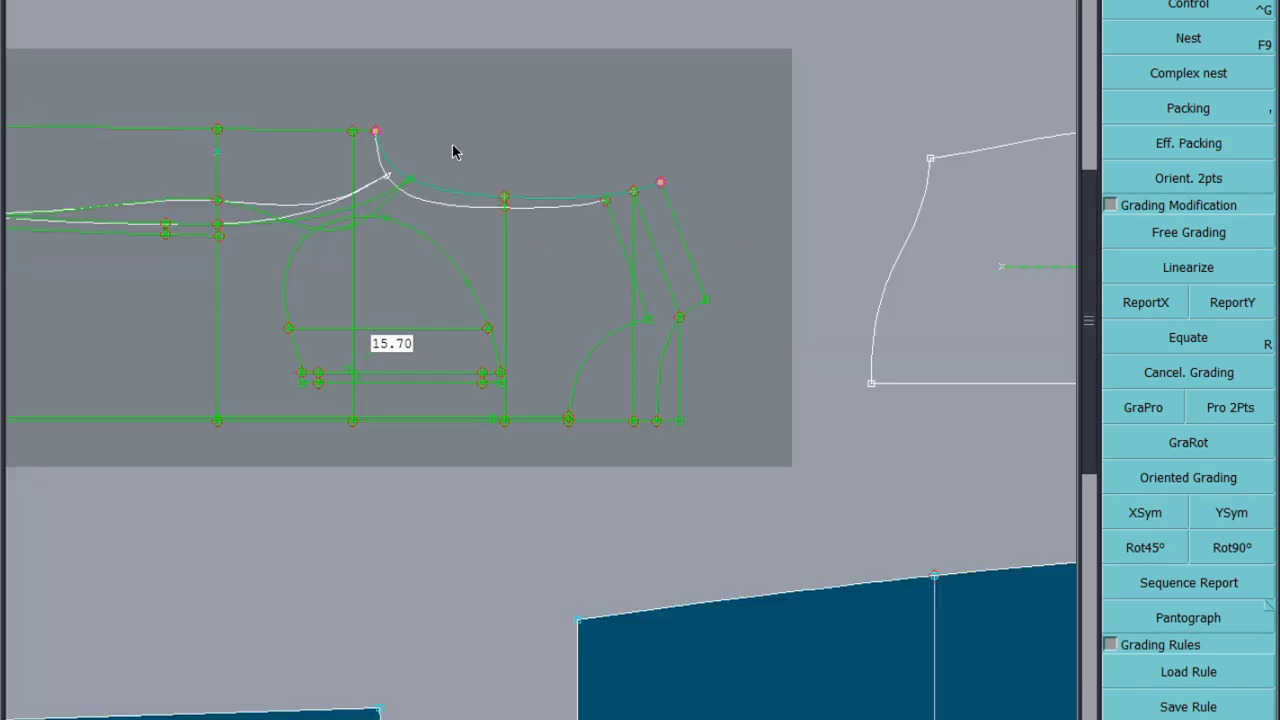
scroll(578, 156, up, 6)
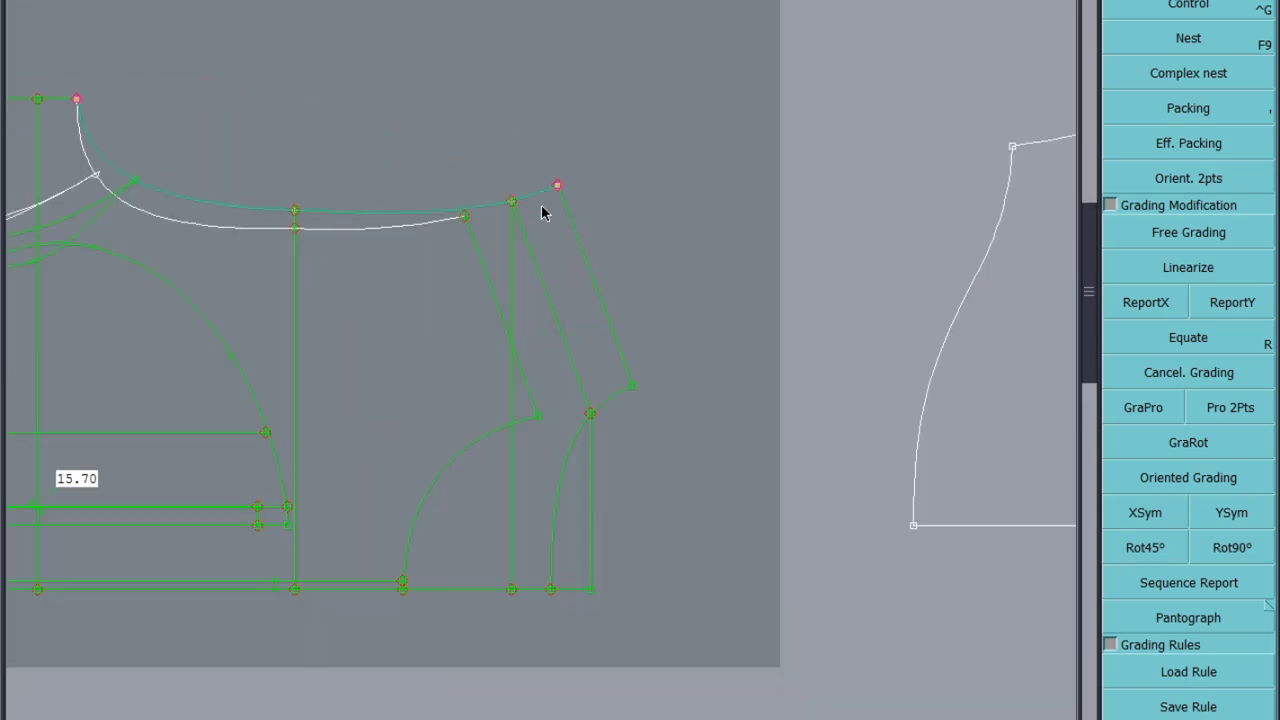
scroll(549, 270, down, 4)
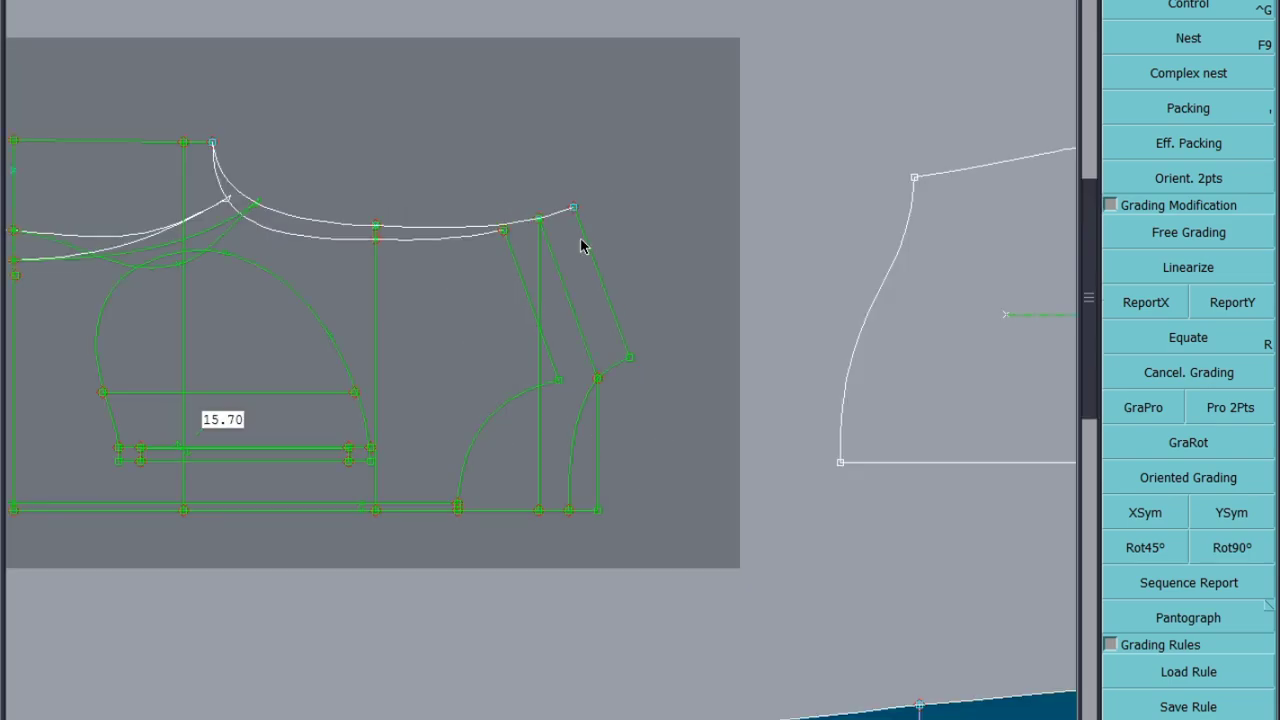
scroll(600, 345, down, 2)
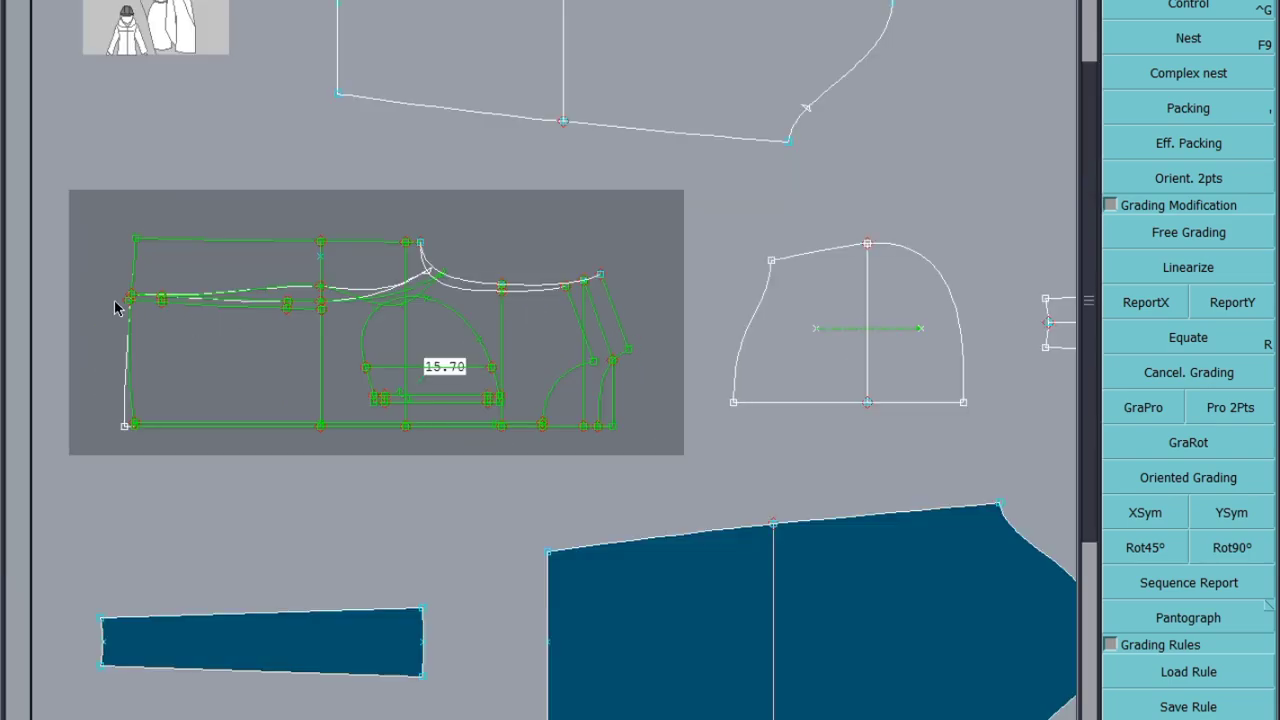
scroll(117, 304, up, 4)
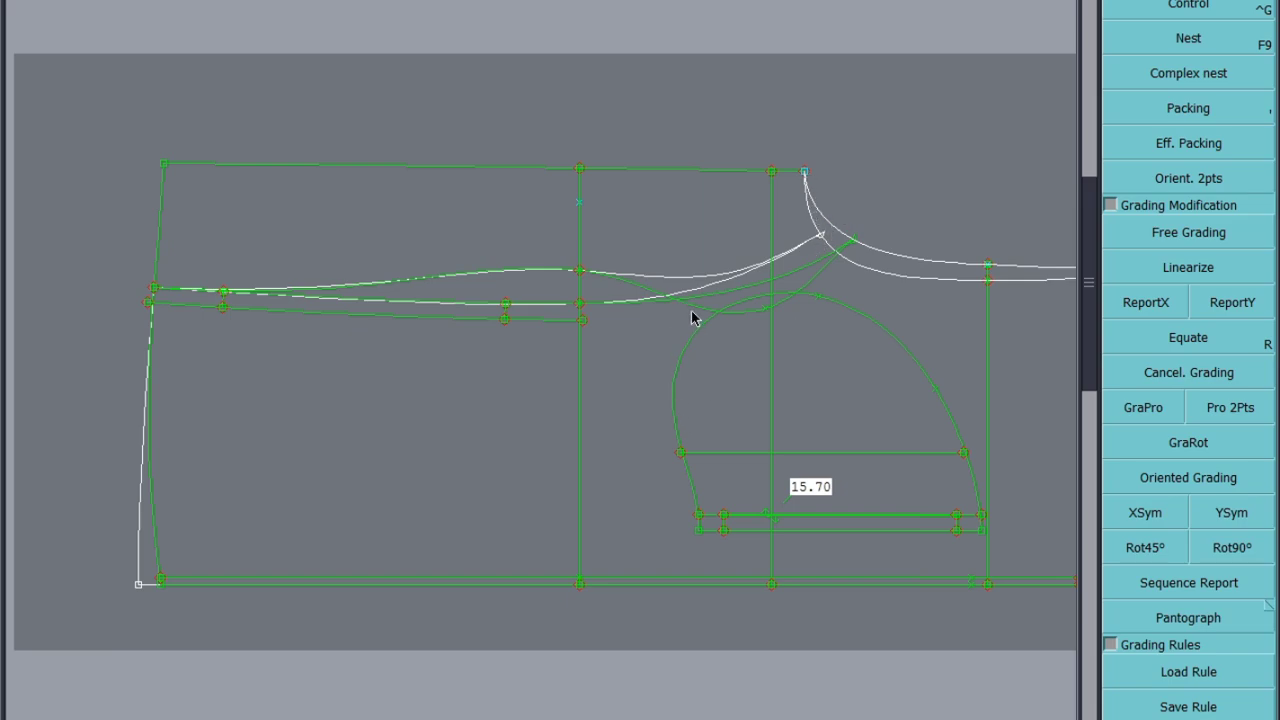
key(Escape)
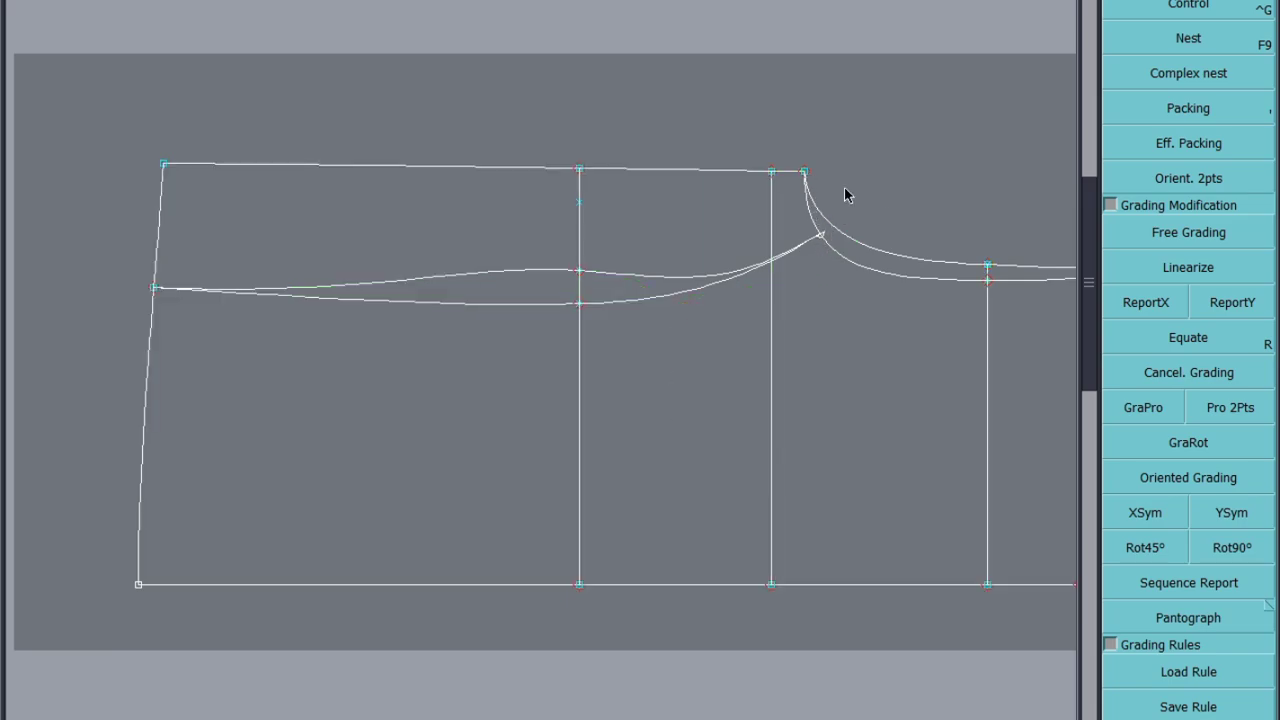
key(ctrl+z)
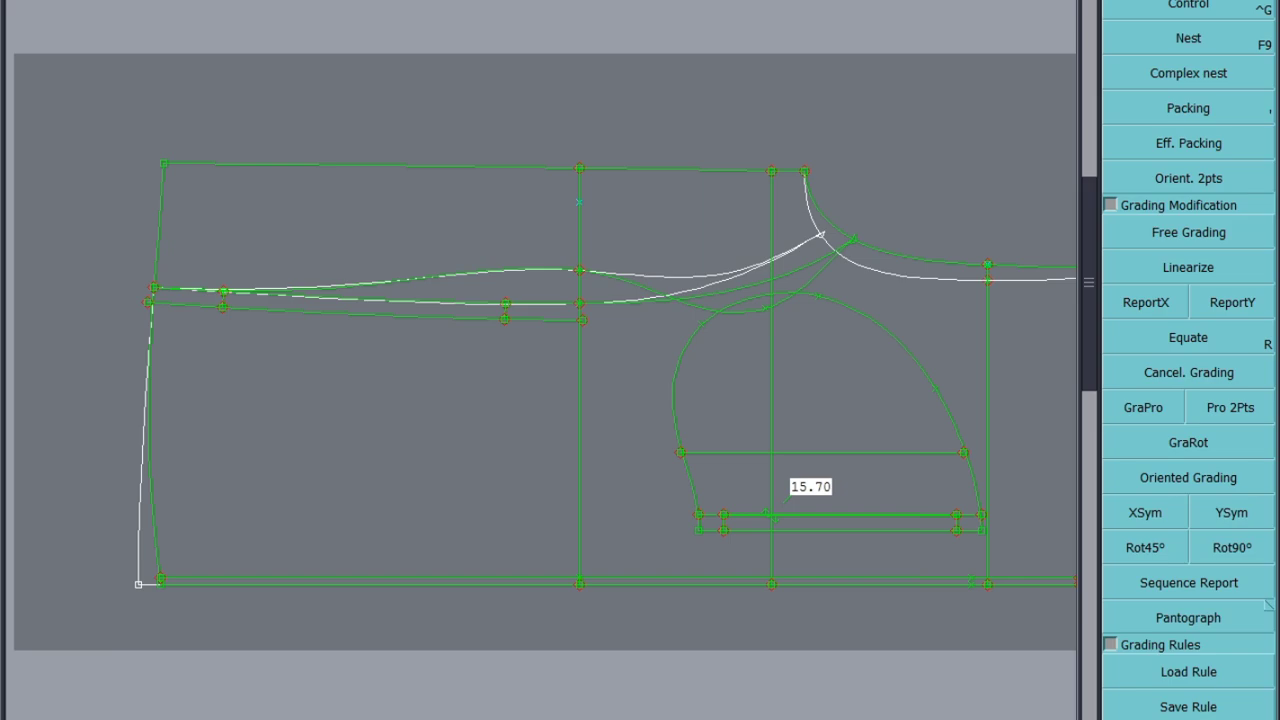
Step: Copy the pocket piece's armhole curve onto the plain body piece and attach its ends to the underarm and shoulder points
click(593, 280)
scroll(452, 175, down, 2)
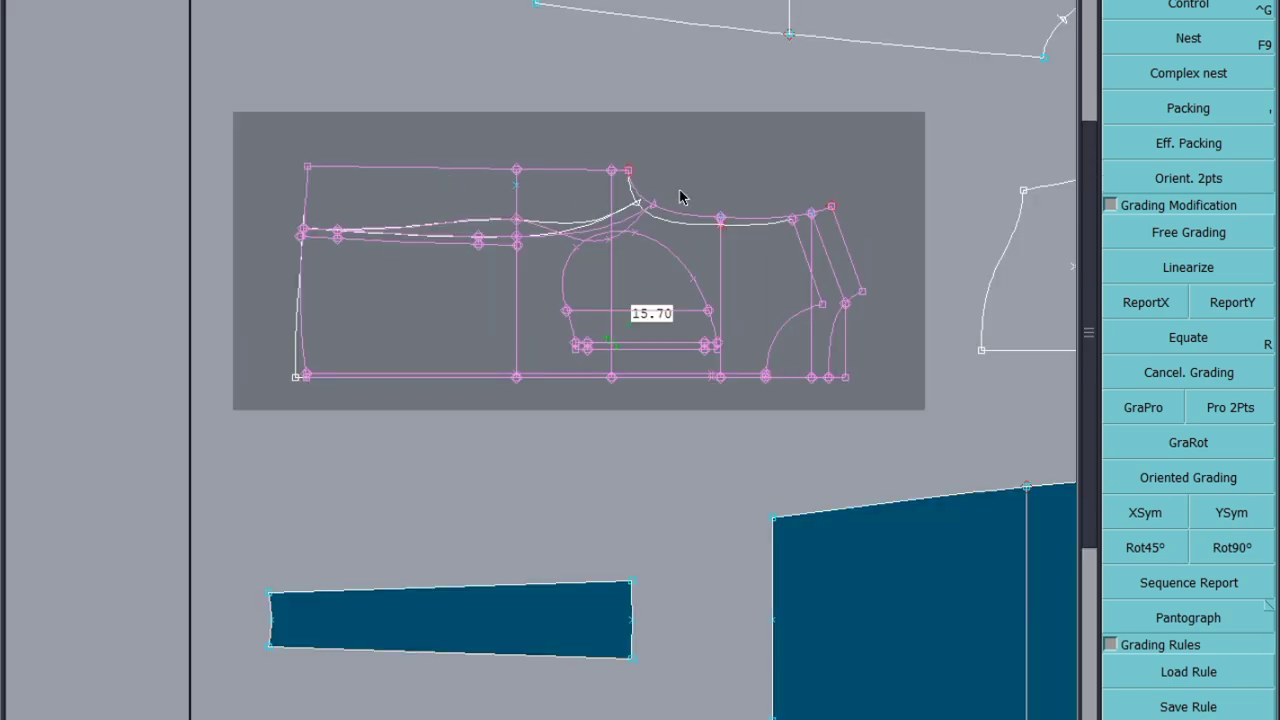
scroll(646, 217, up, 2)
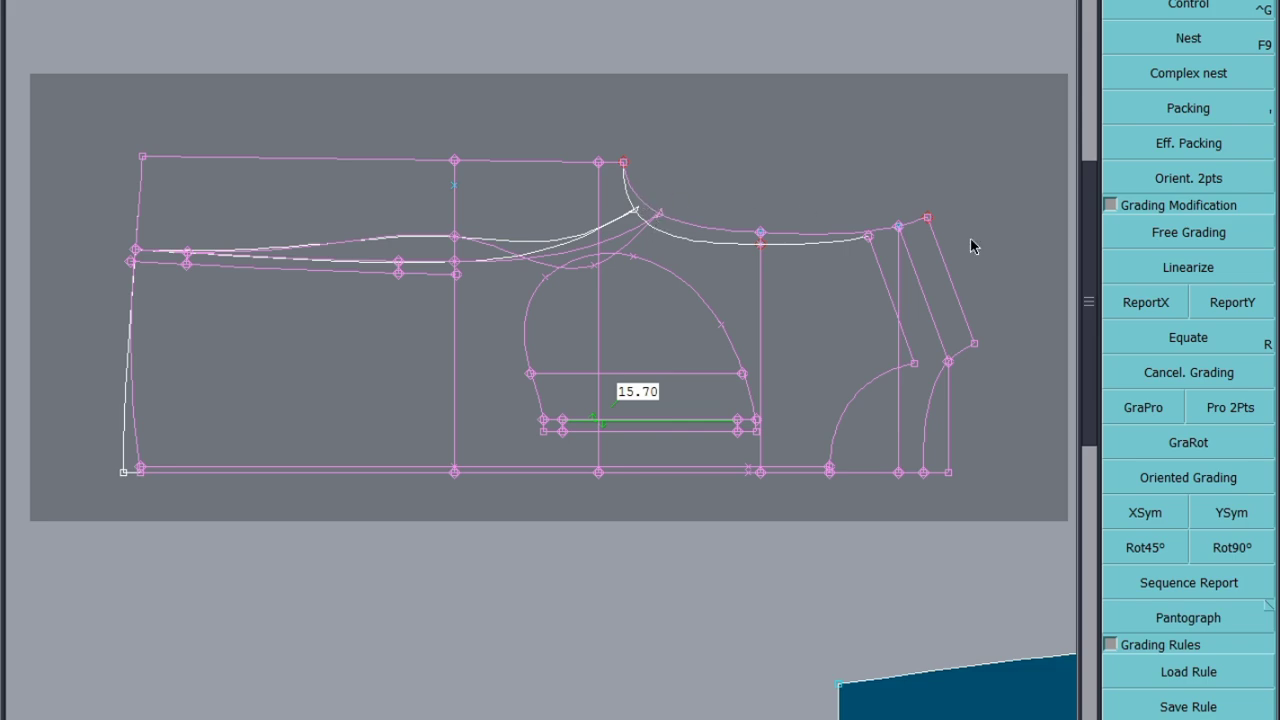
scroll(602, 166, up, 1)
scroll(598, 170, up, 1)
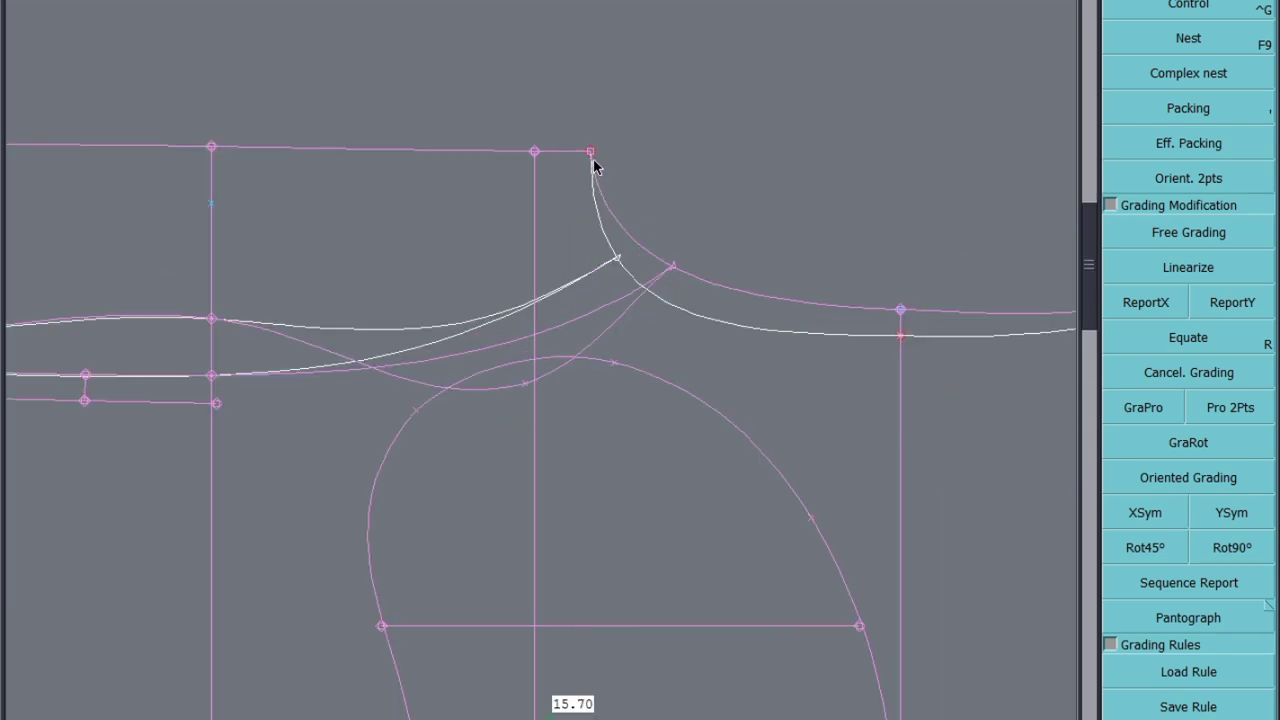
key(F3)
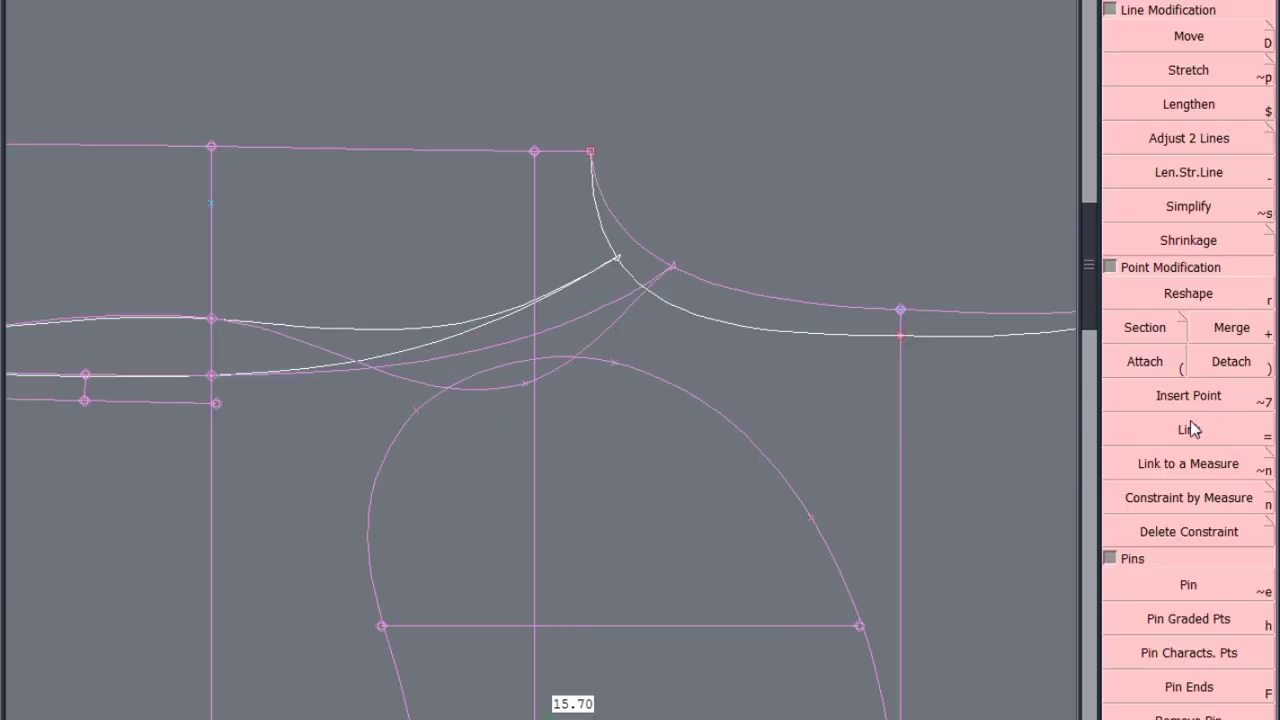
click(1156, 363)
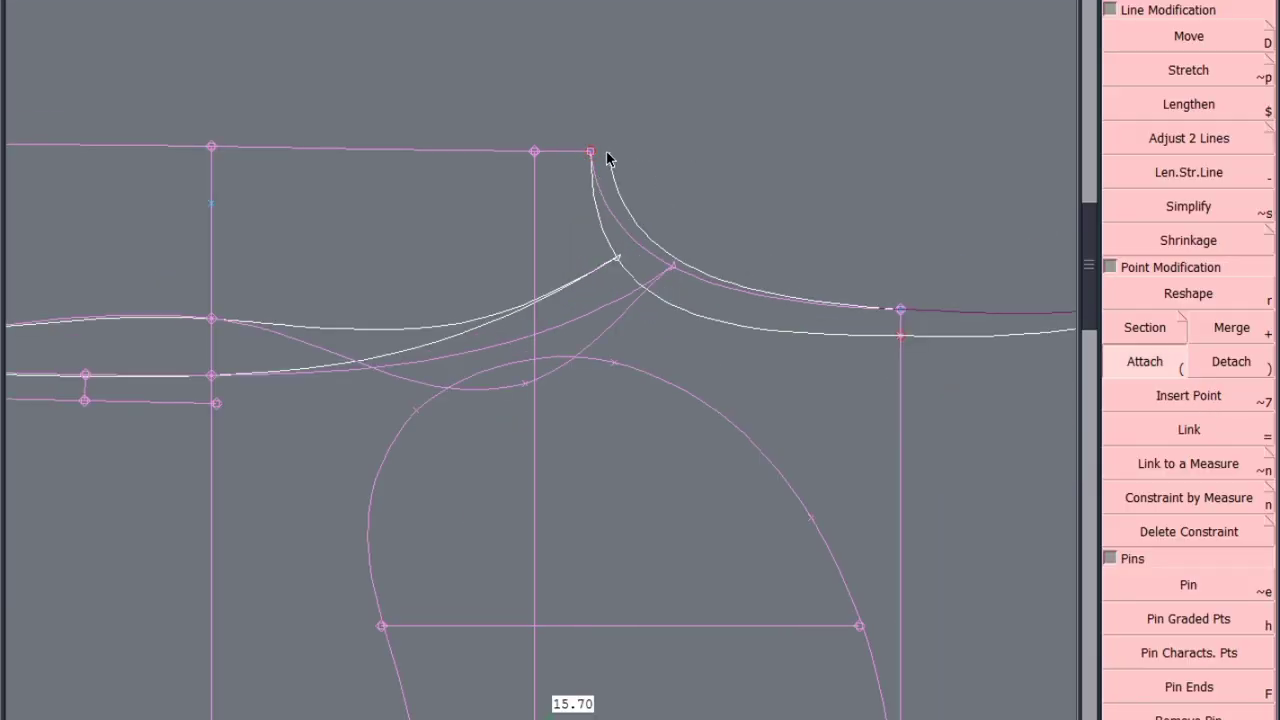
scroll(506, 168, down, 1)
scroll(854, 234, up, 1)
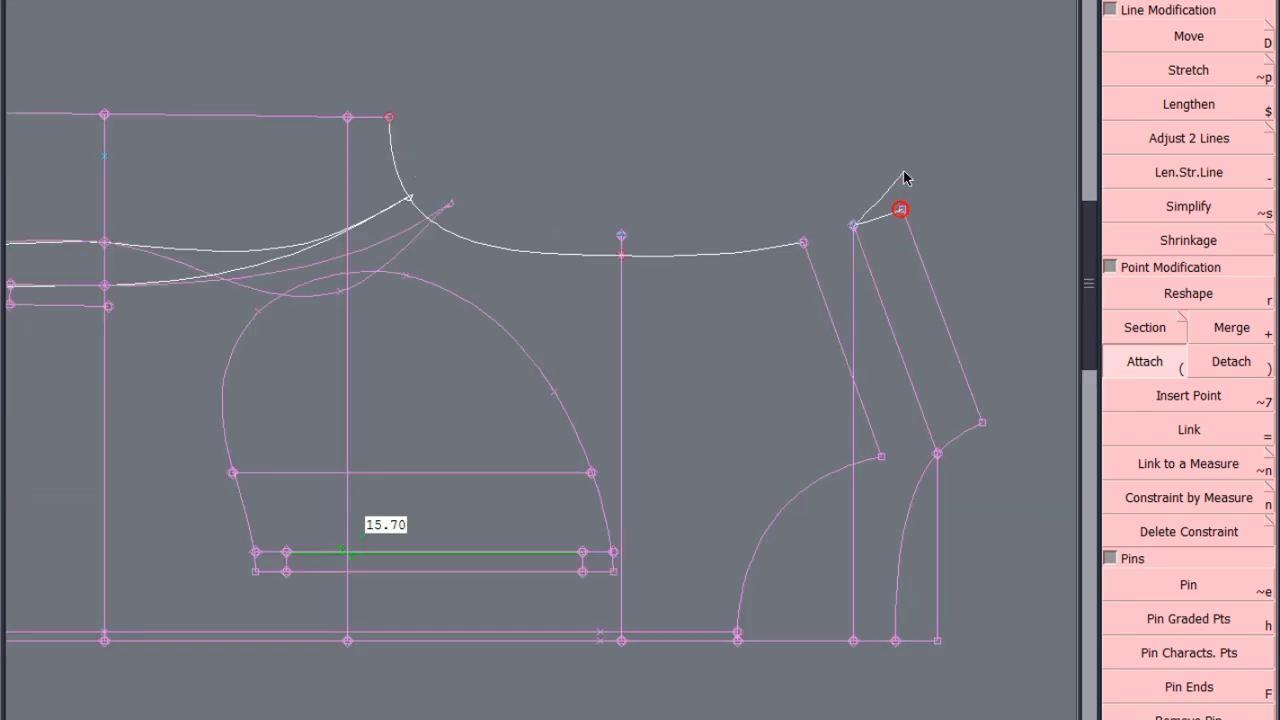
click(902, 211)
scroll(936, 240, down, 1)
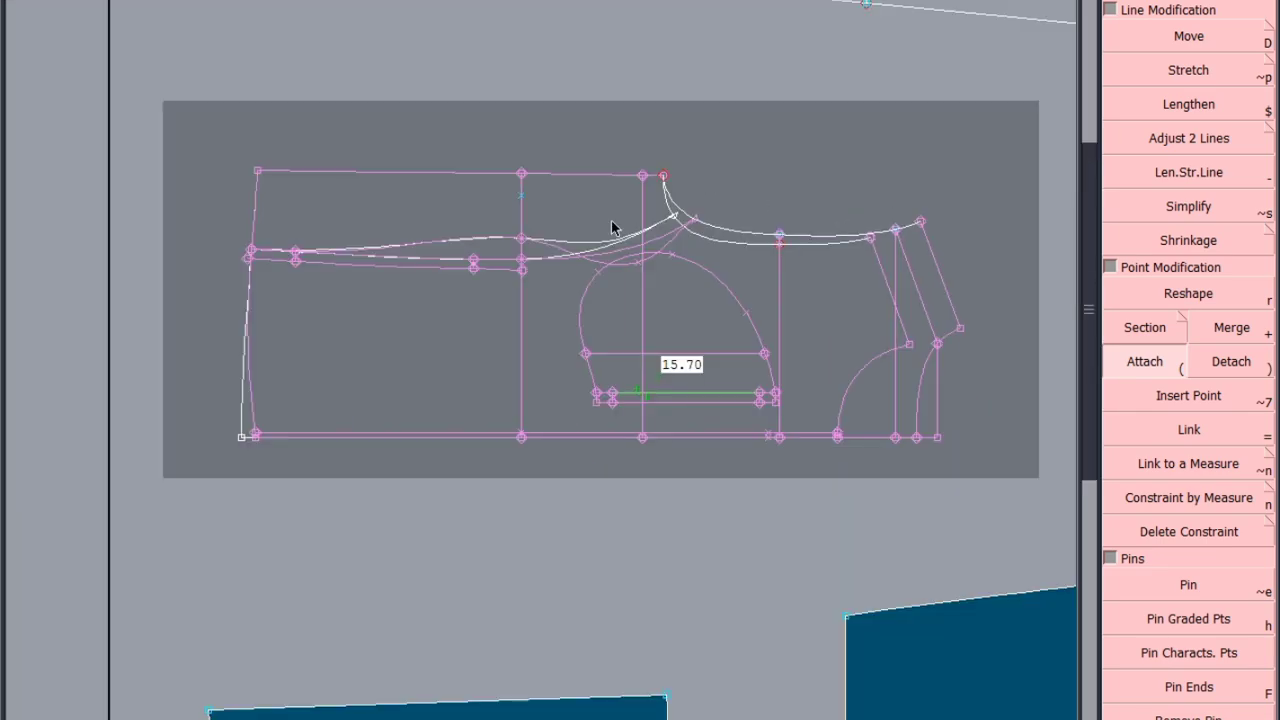
Step: Place a Developed point on the new armhole curve about 4 cm from the underarm point, and separate the superimposed pieces
scroll(600, 219, up, 1)
scroll(714, 189, up, 2)
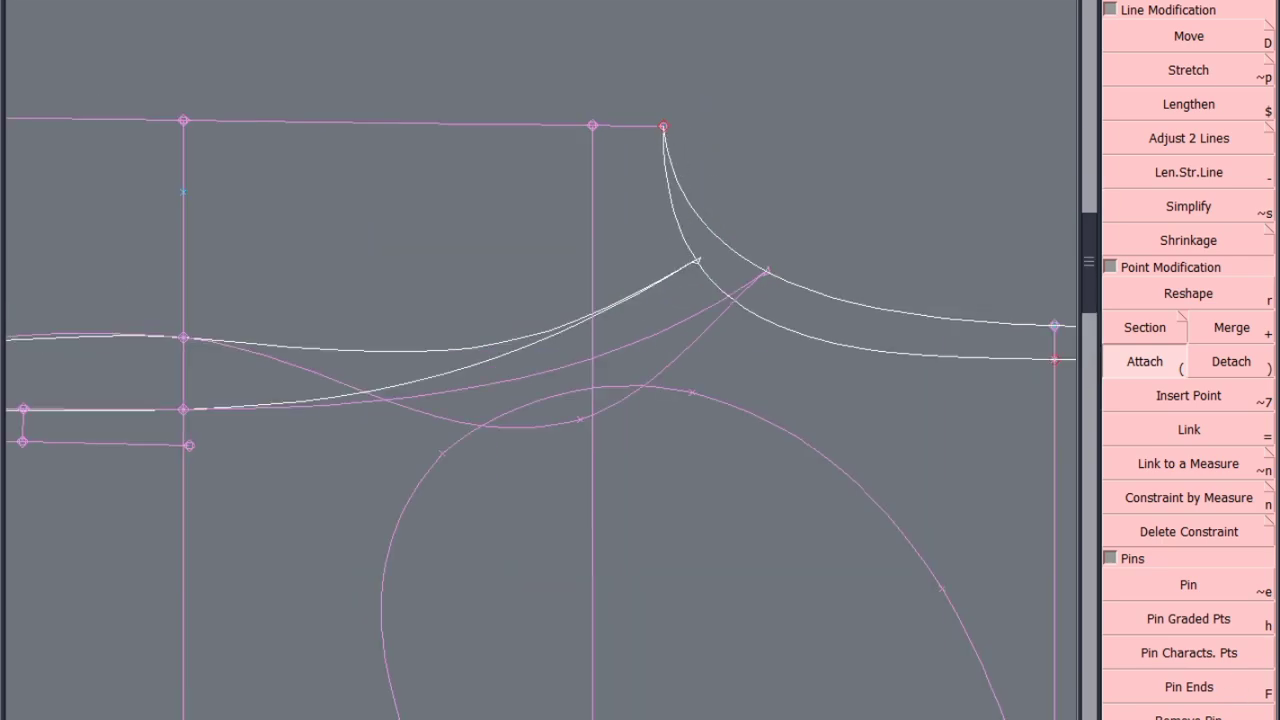
key(F1)
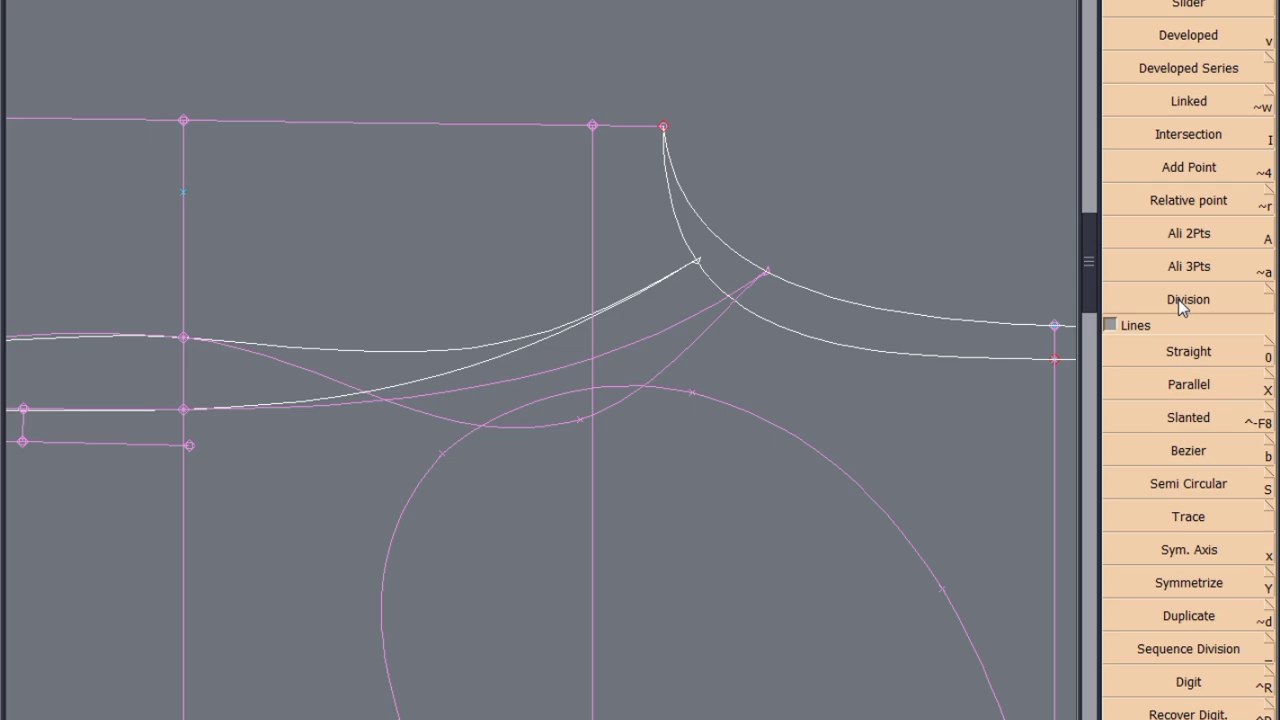
click(1150, 40)
click(664, 127)
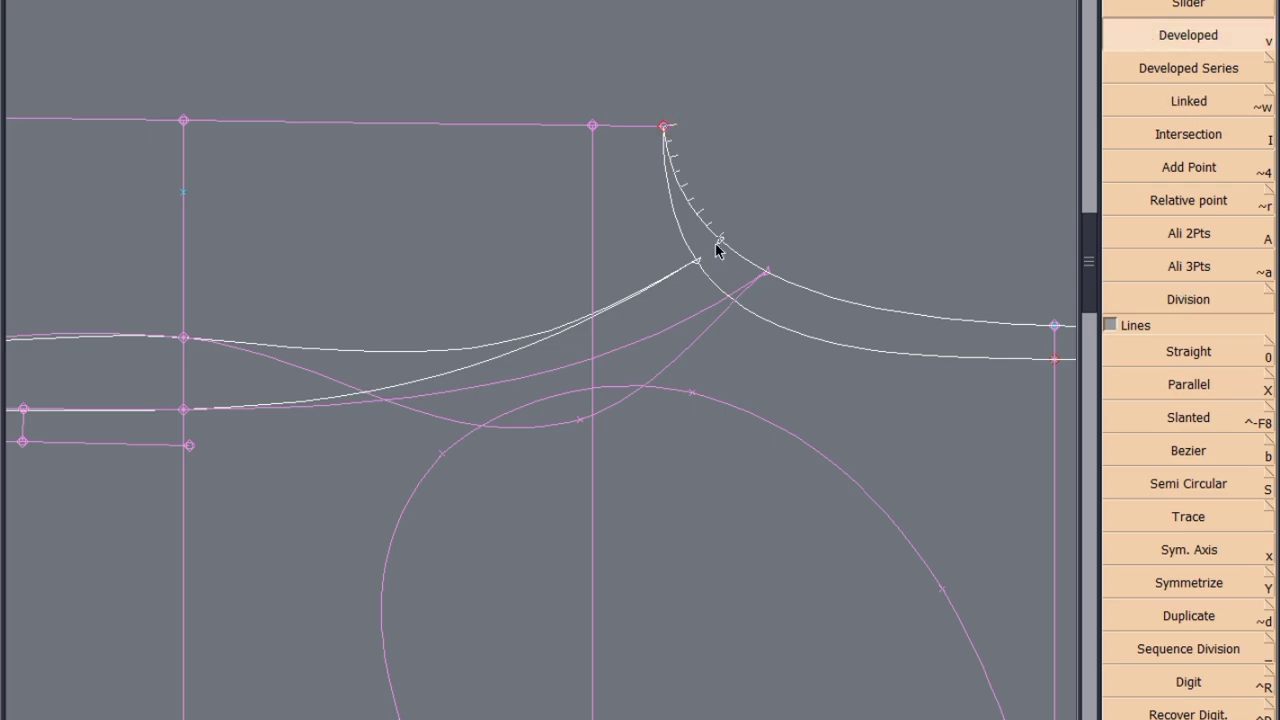
click(716, 240)
scroll(433, 382, down, 2)
scroll(620, 409, down, 2)
scroll(578, 395, up, 2)
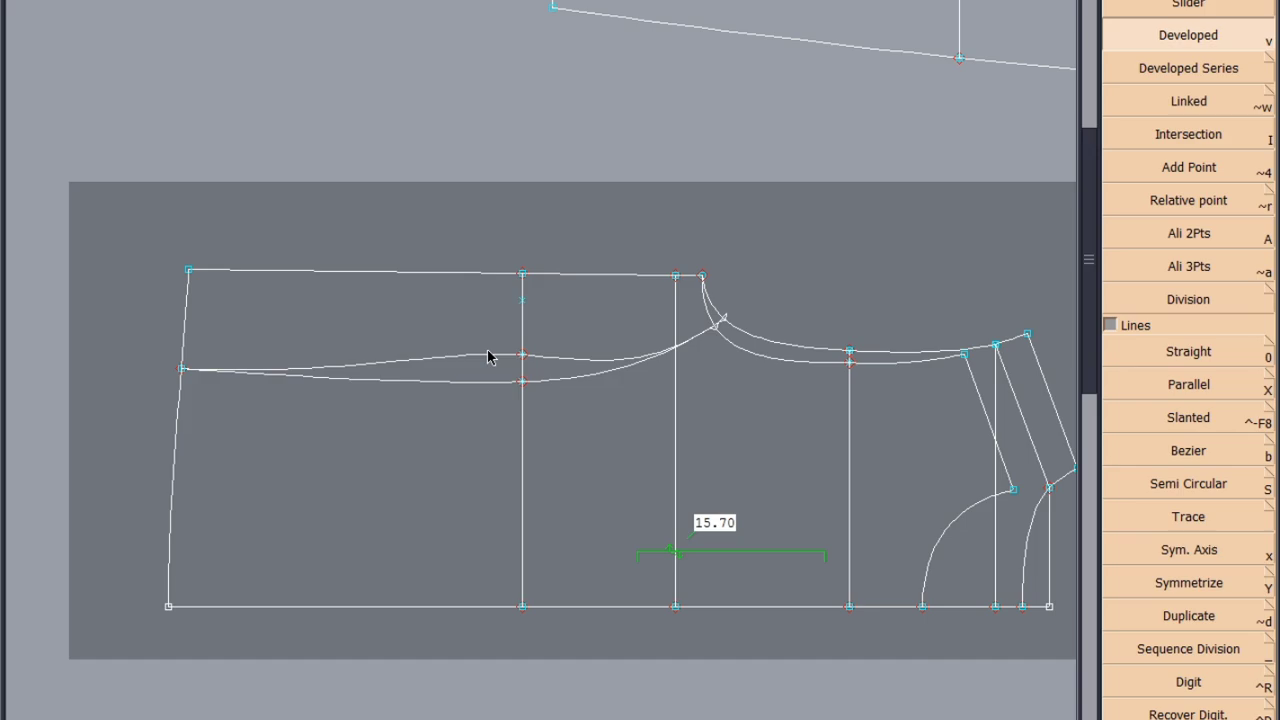
key(Escape)
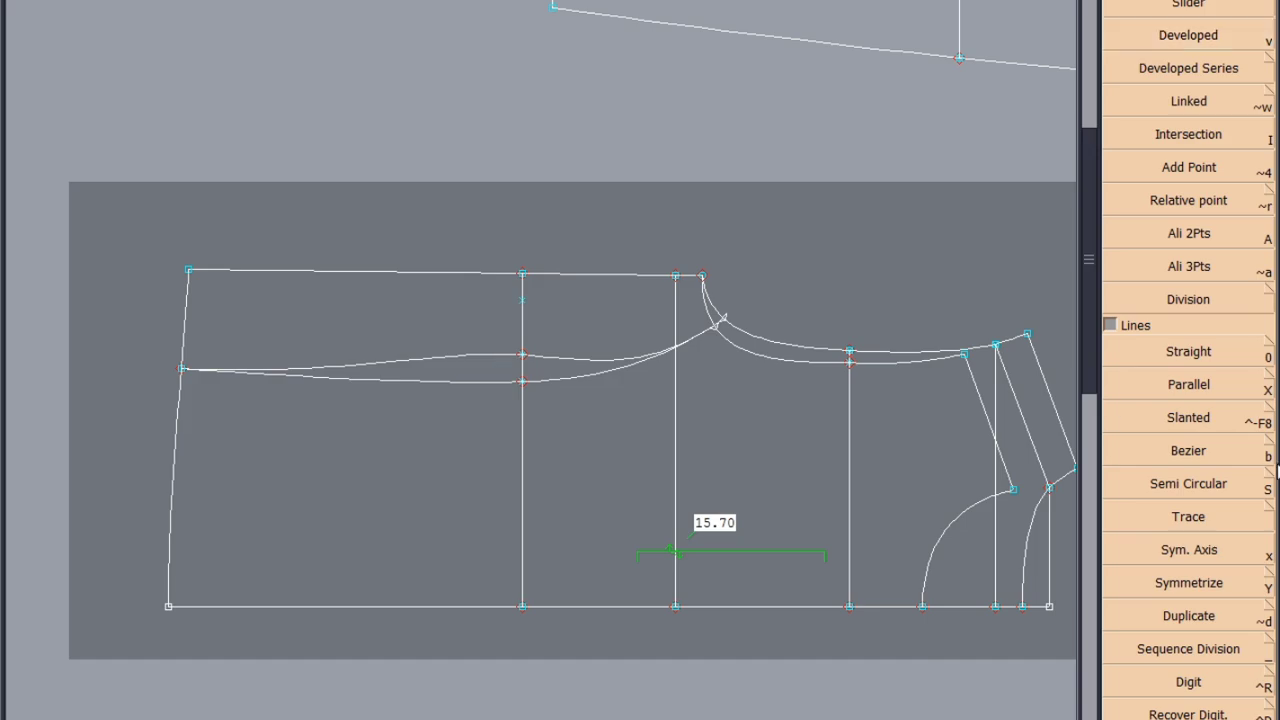
Step: Dismiss the browser notification and select the plain body piece's two existing princess curves
key(F3)
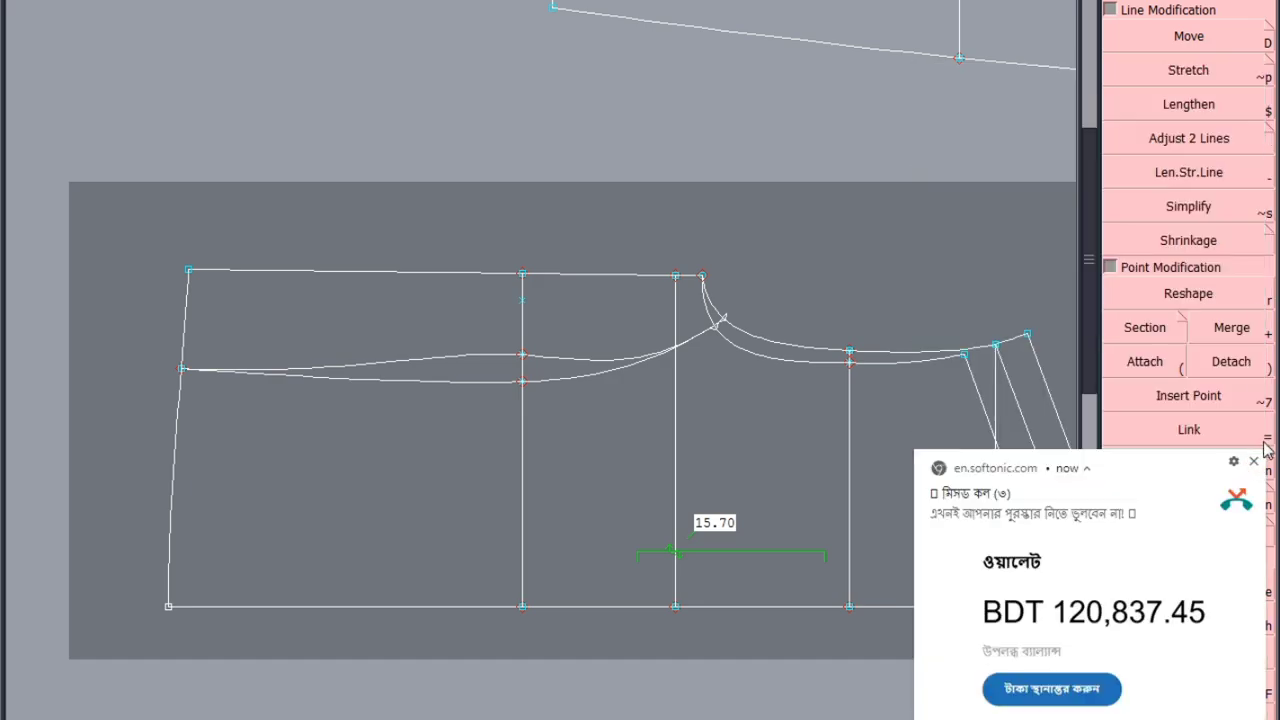
click(1253, 353)
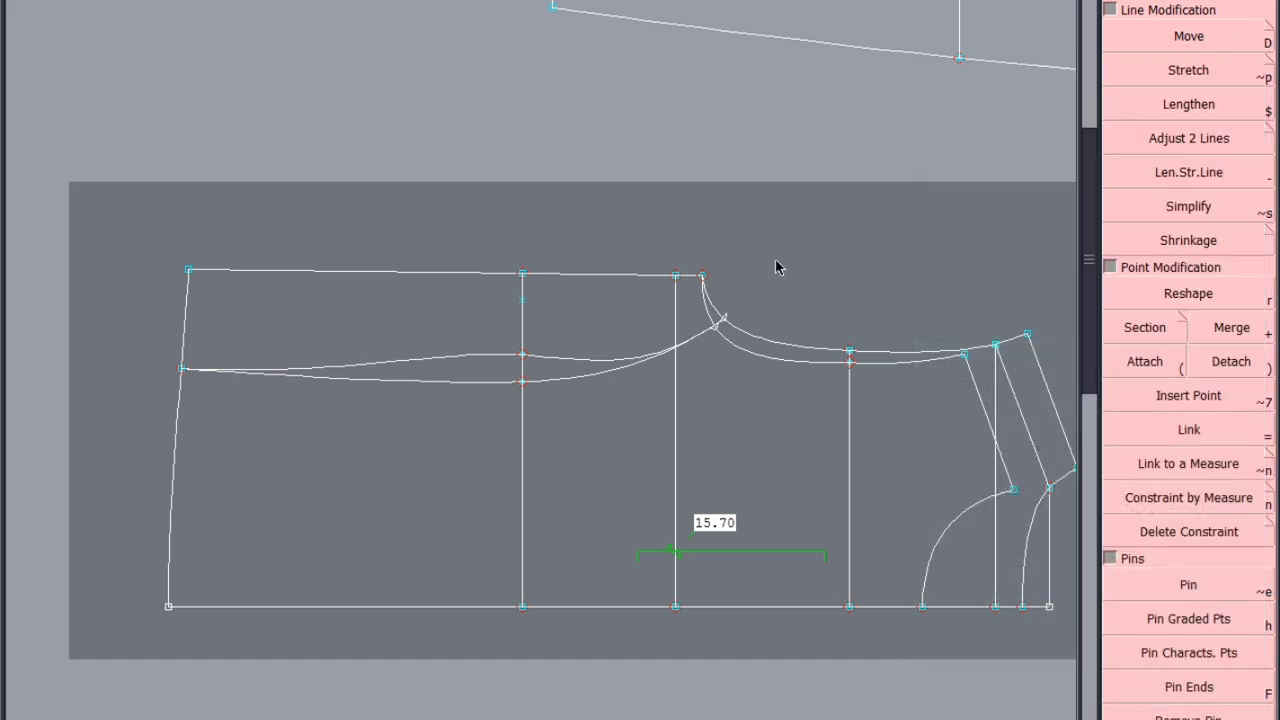
click(605, 362)
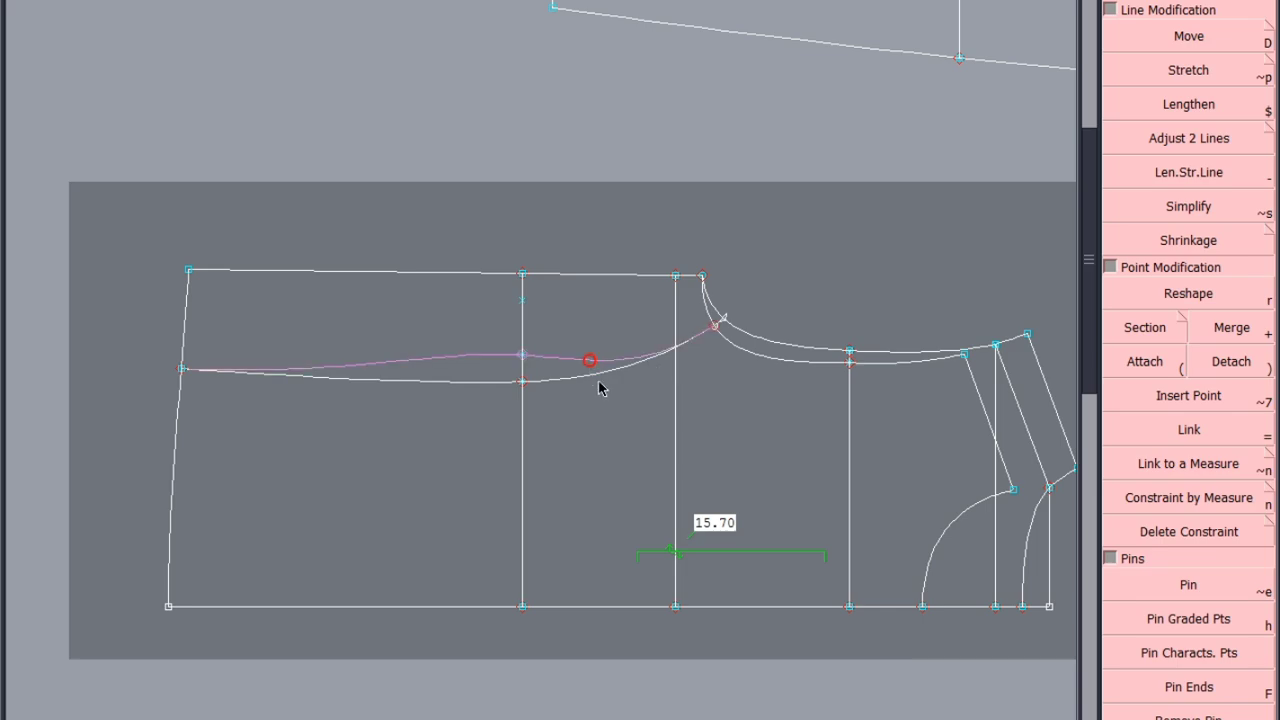
shift+click(592, 381)
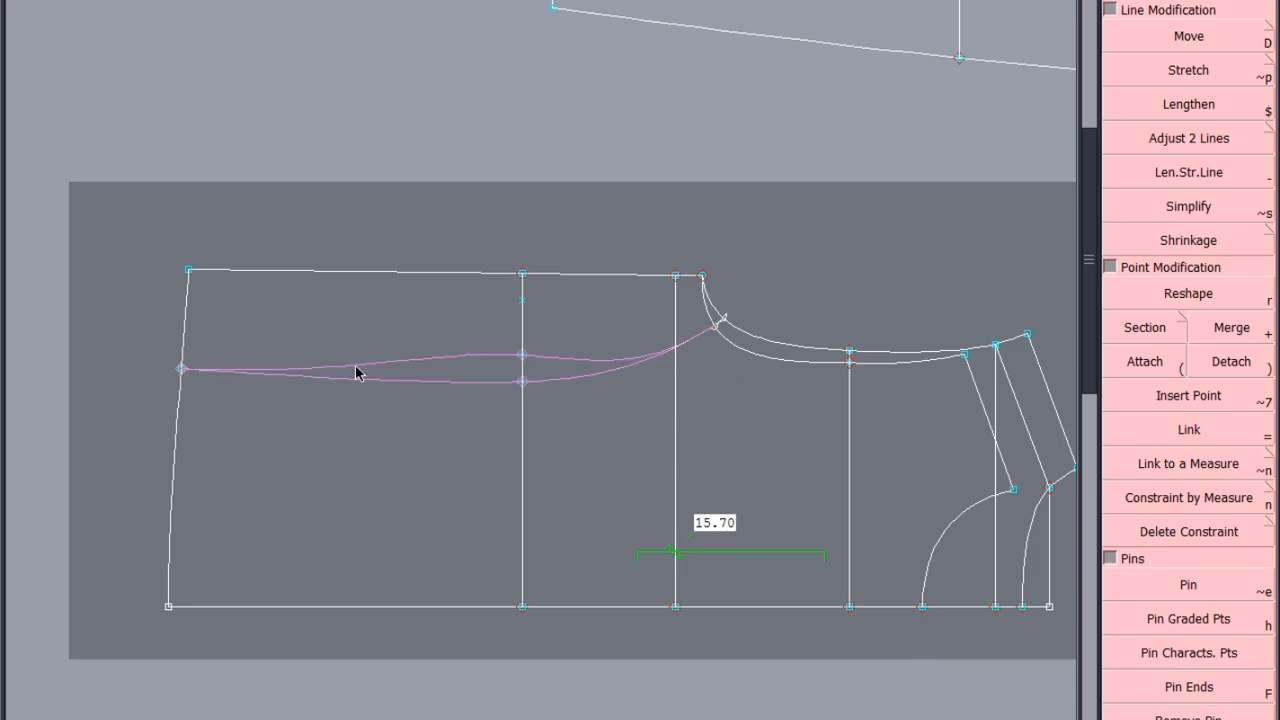
scroll(1170, 640, up, 5)
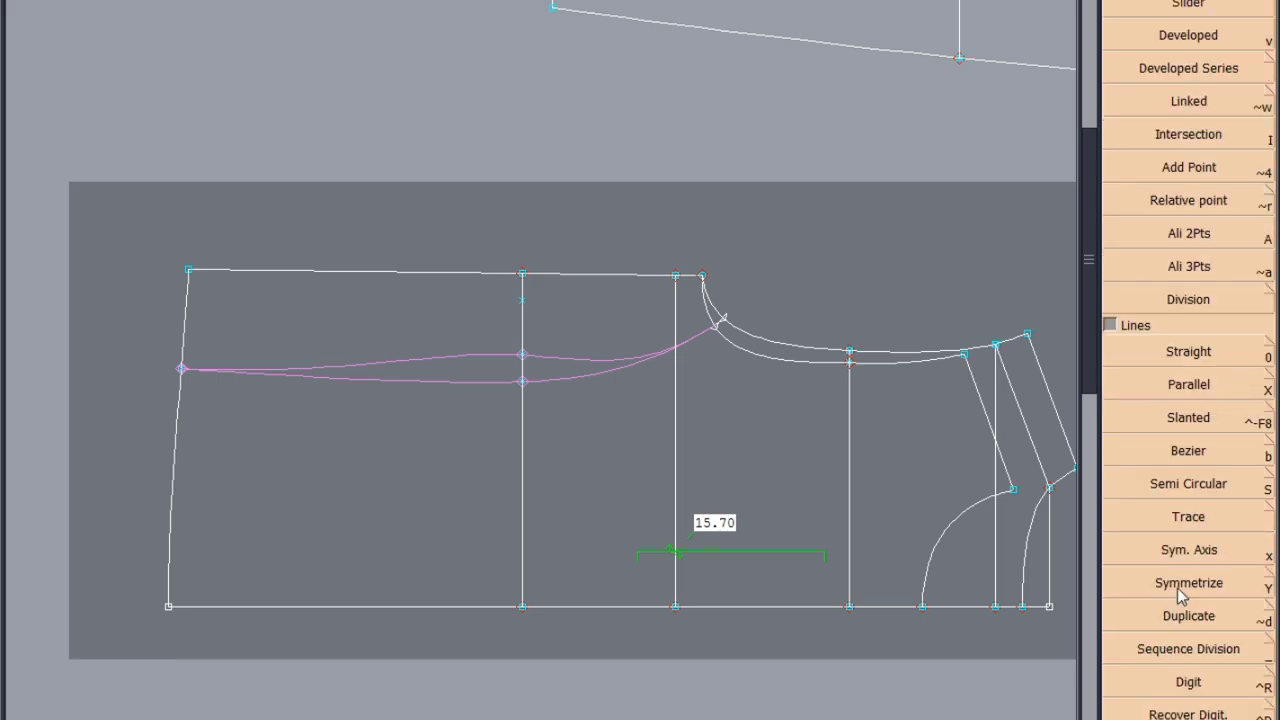
Step: Draw a Bezier line from the princess point on the hem through the upper waist point to the new armhole point
click(1188, 452)
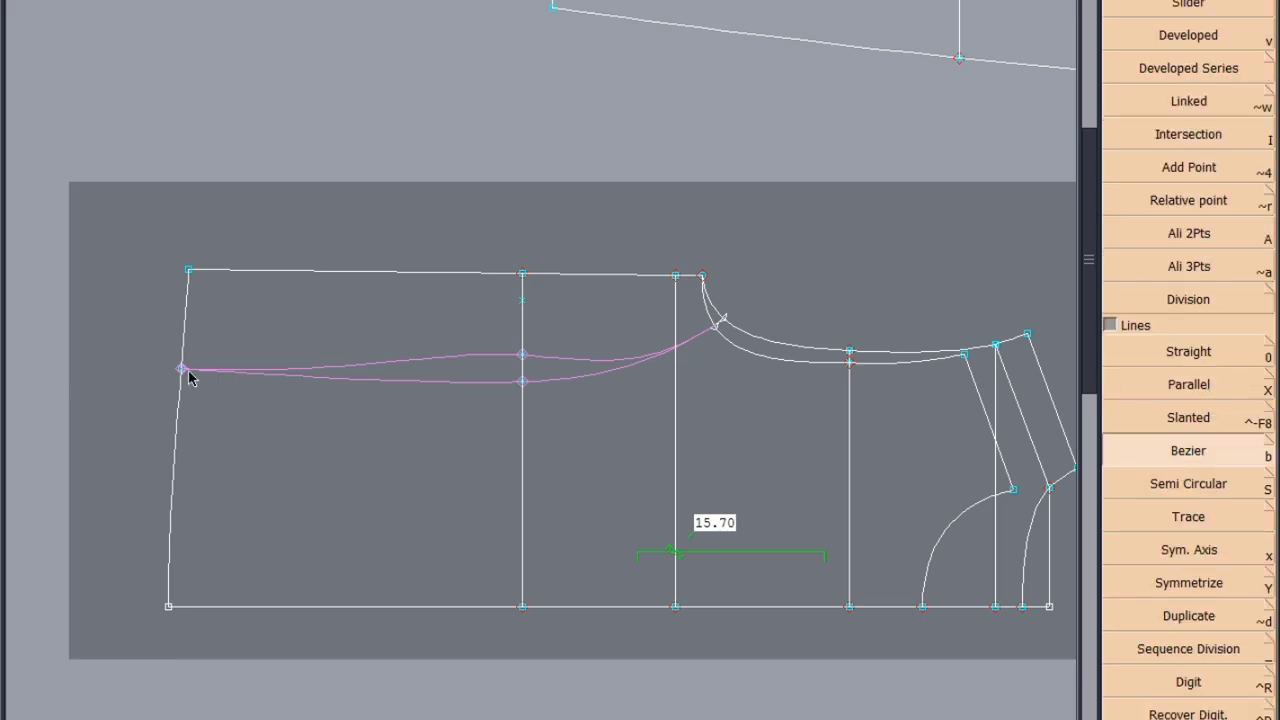
click(181, 369)
click(524, 357)
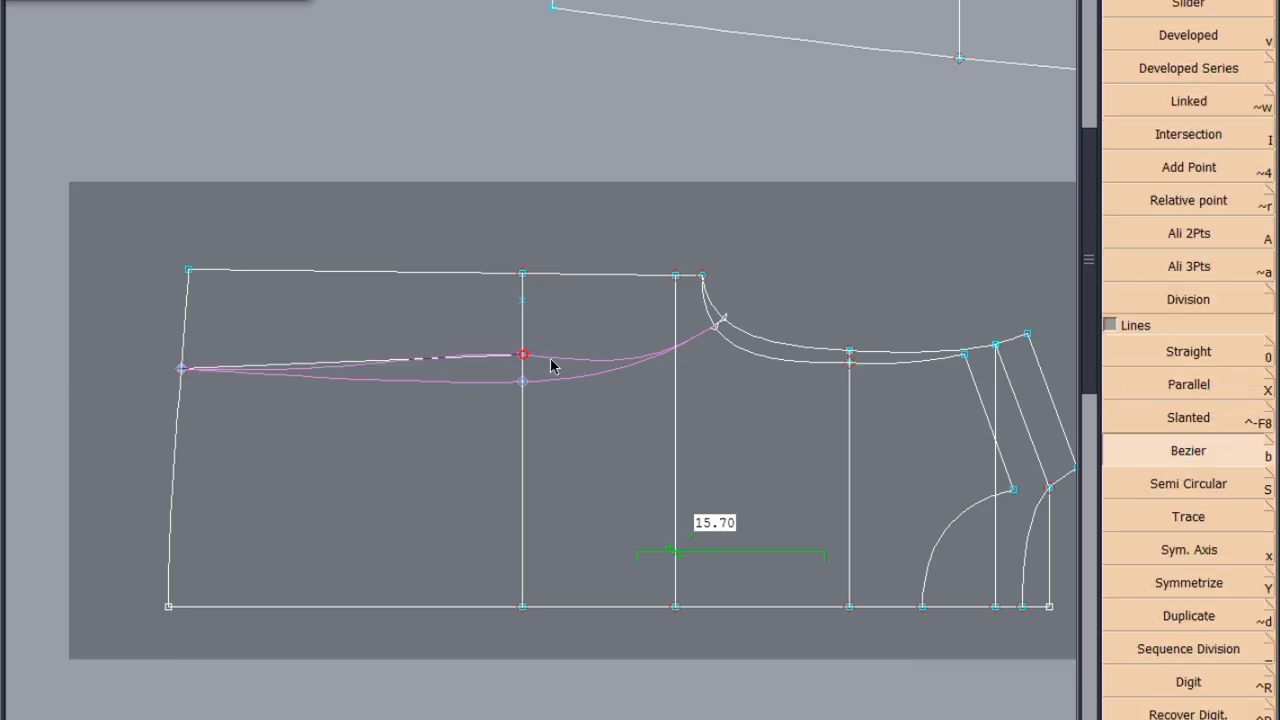
scroll(752, 319, up, 1)
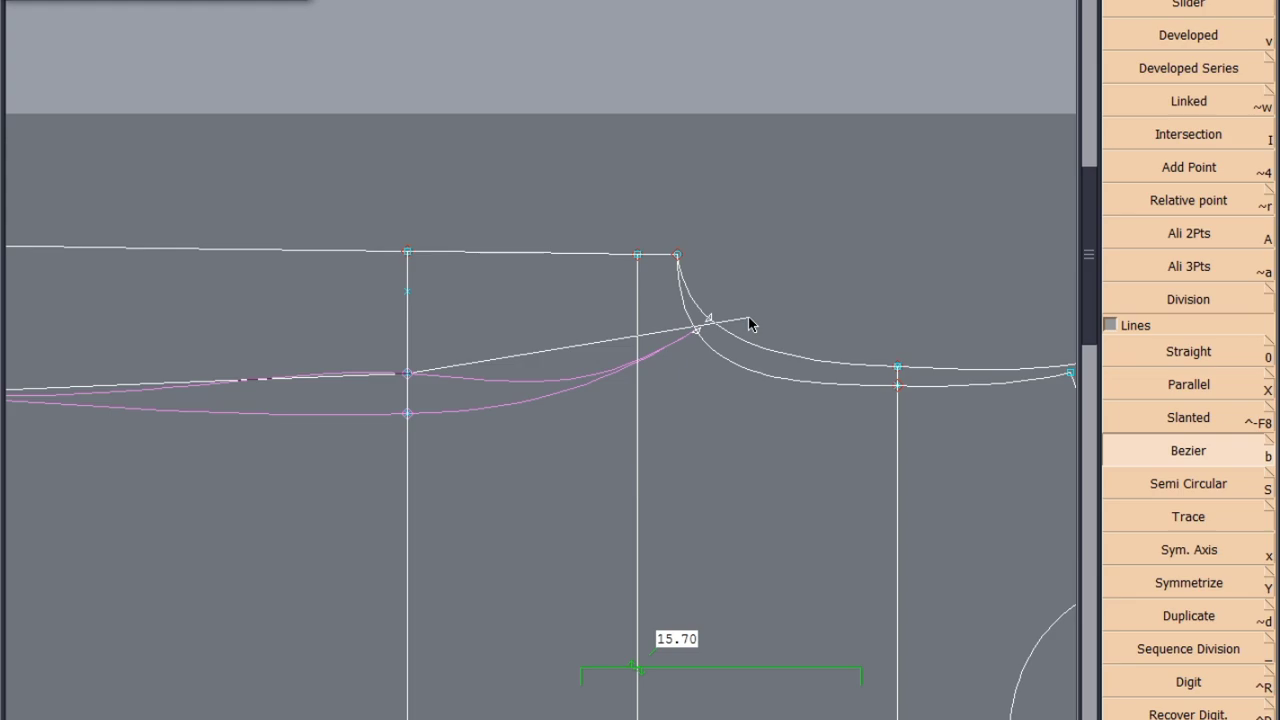
right_click(697, 329)
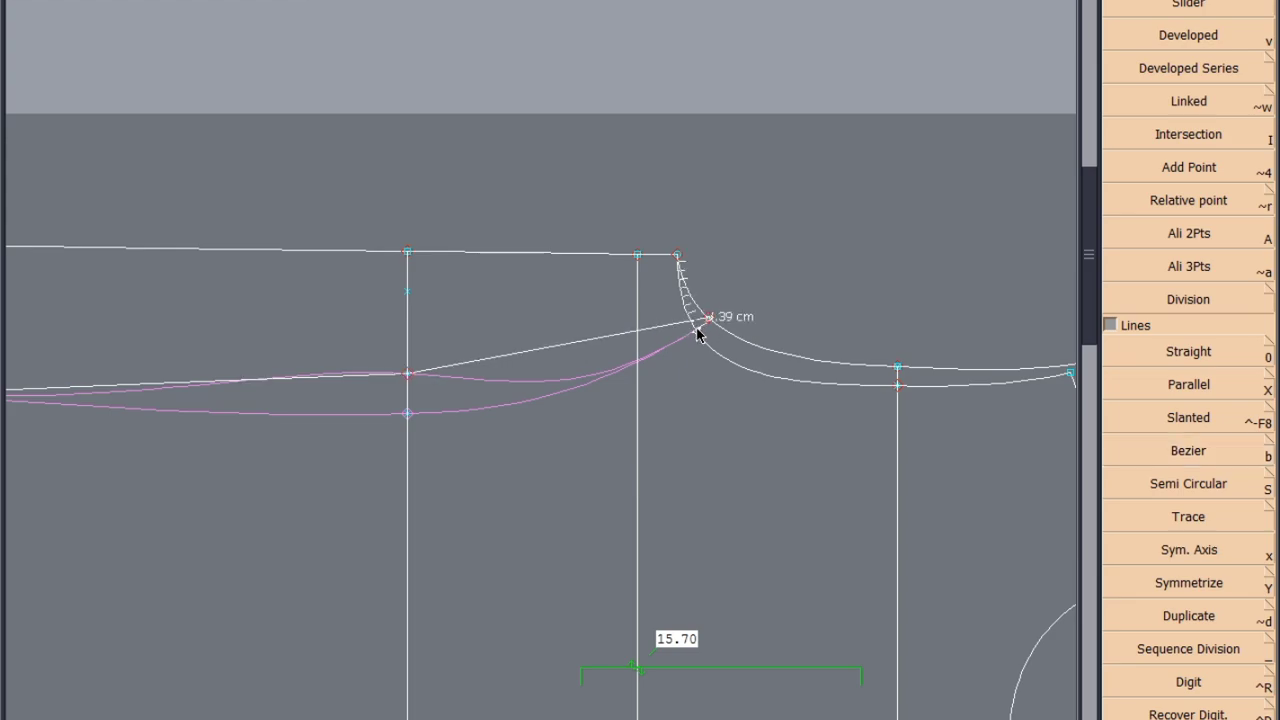
click(1206, 452)
scroll(875, 300, down, 2)
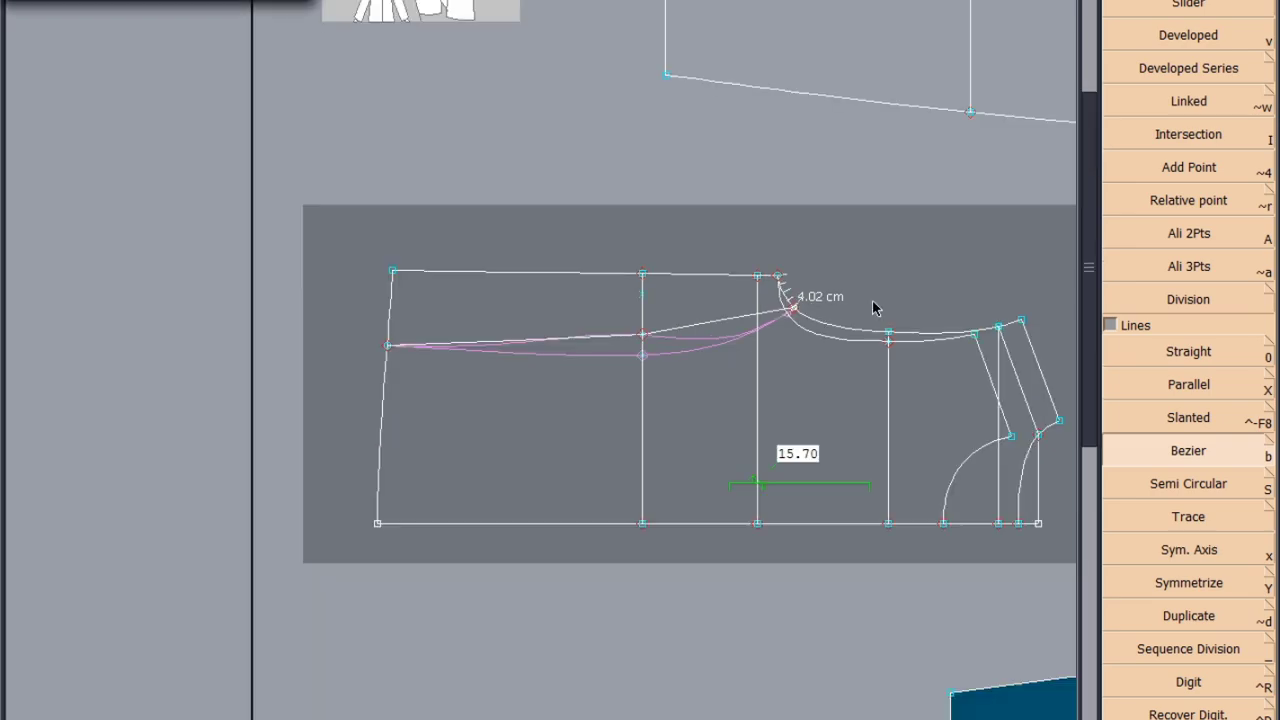
Step: Draw a second Bezier line from the hem princess point through the lower waist point to the new armhole point, and display the curve handles
click(642, 355)
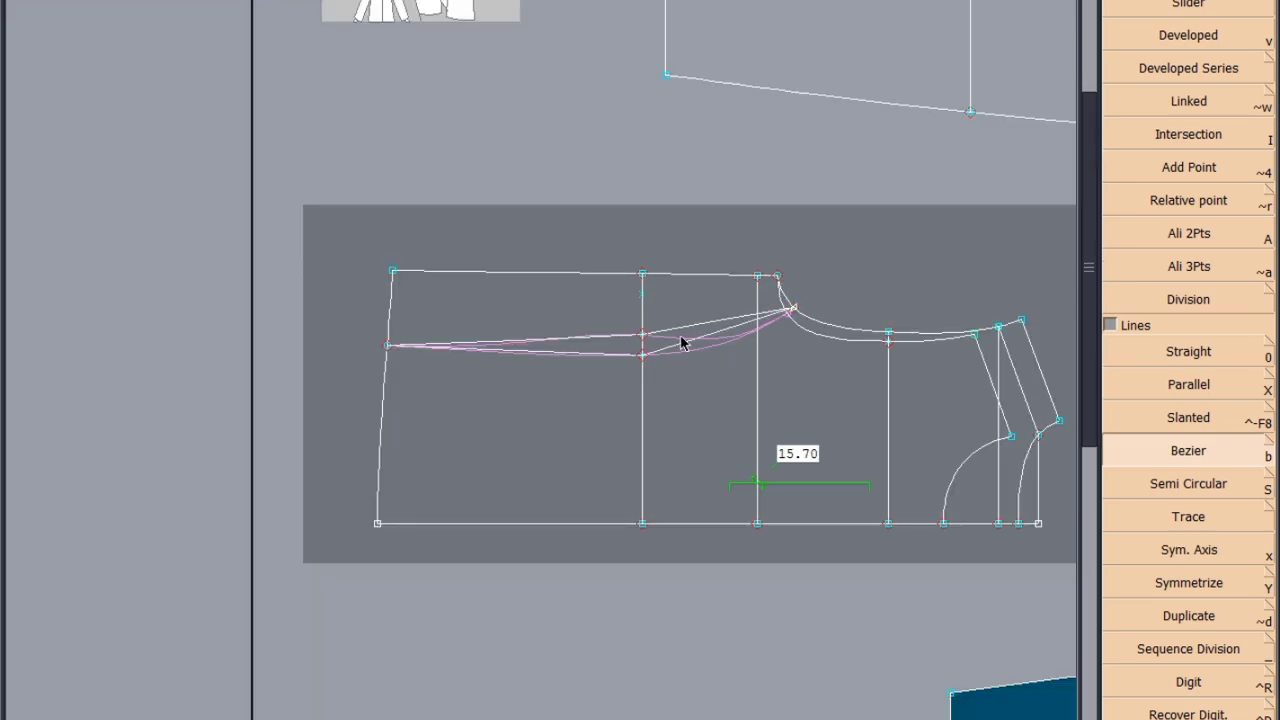
scroll(678, 340, up, 2)
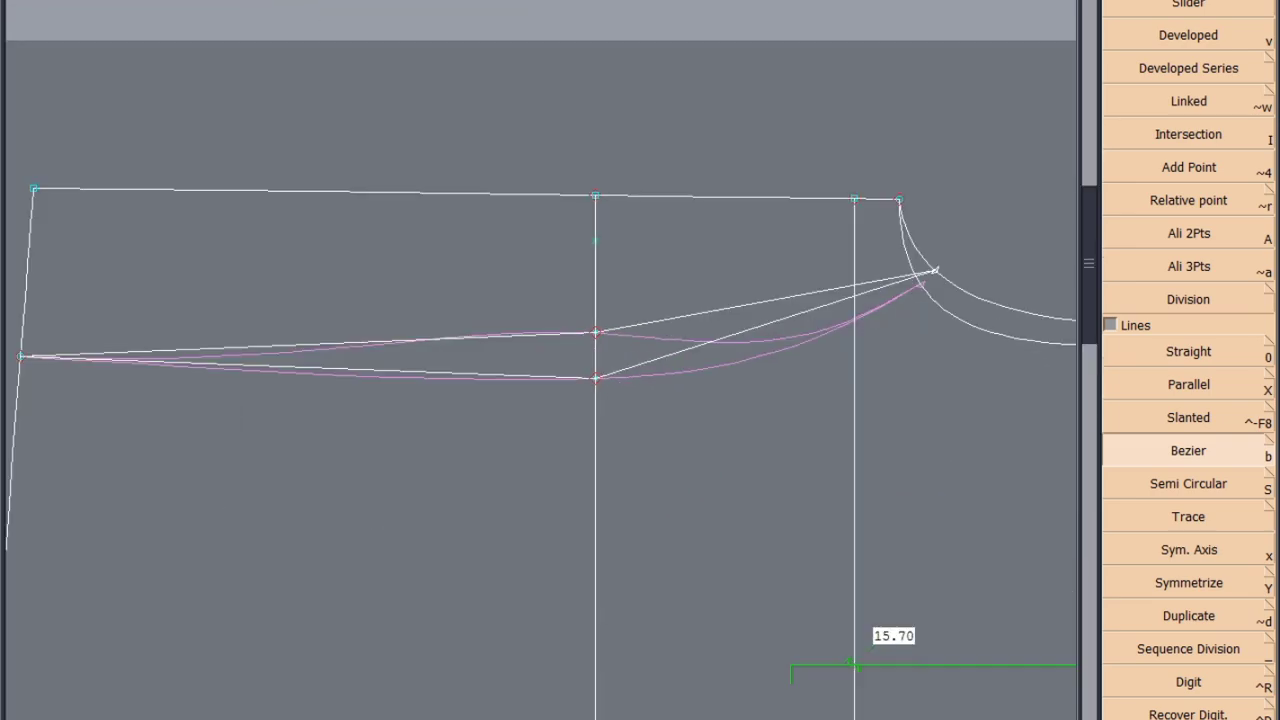
click(462, 3)
click(494, 282)
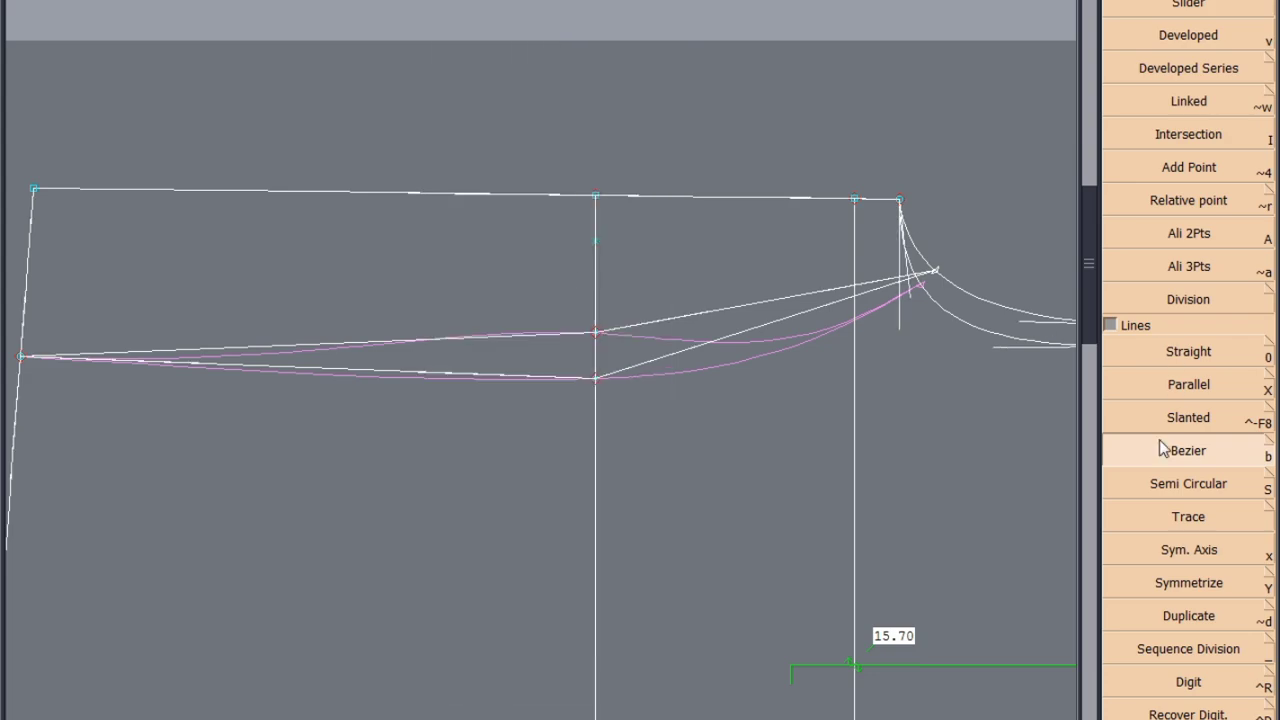
Step: Reshape the lower princess line between waist and armhole to follow the old lower curve
key(F3)
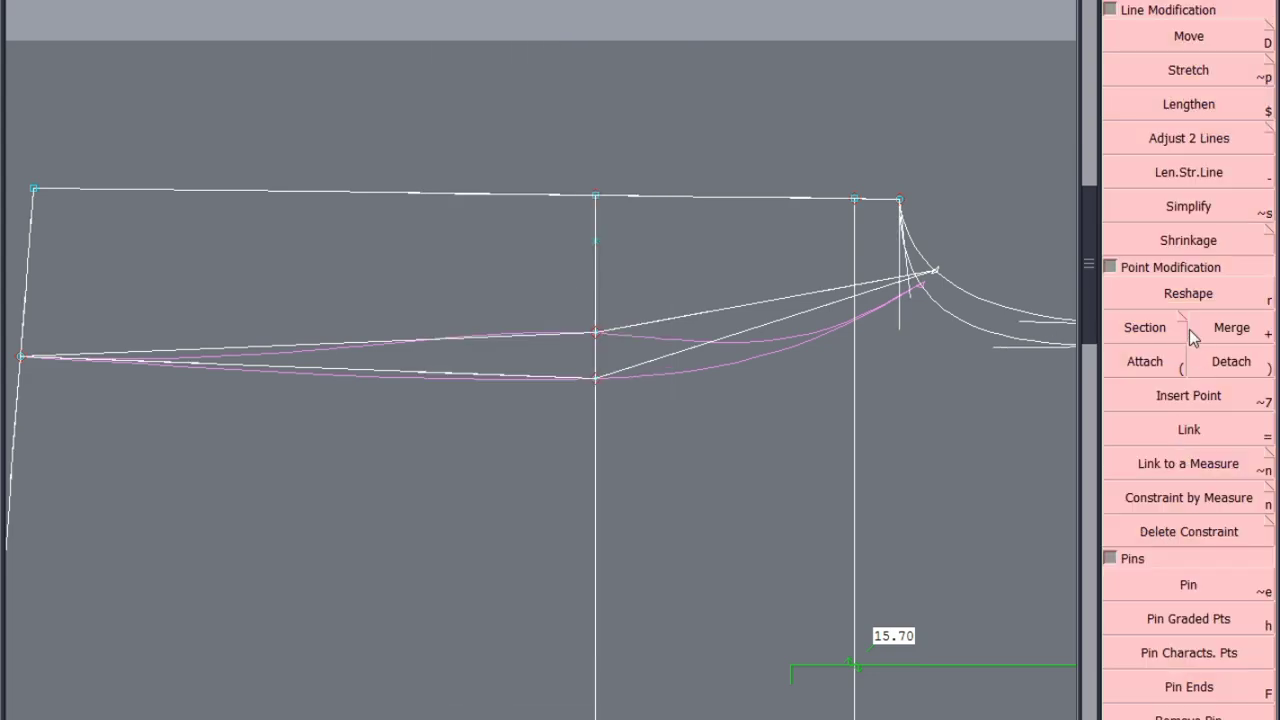
scroll(760, 365, up, 1)
drag(640, 372, 705, 412)
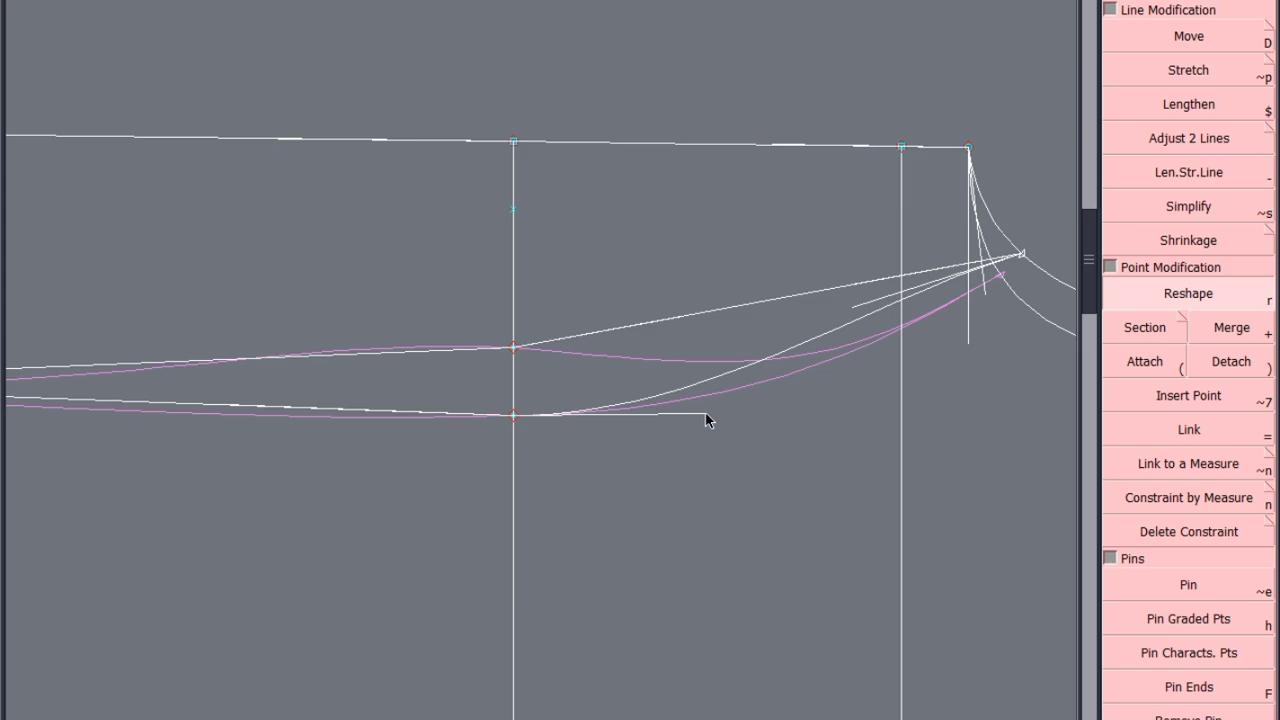
drag(860, 300, 917, 341)
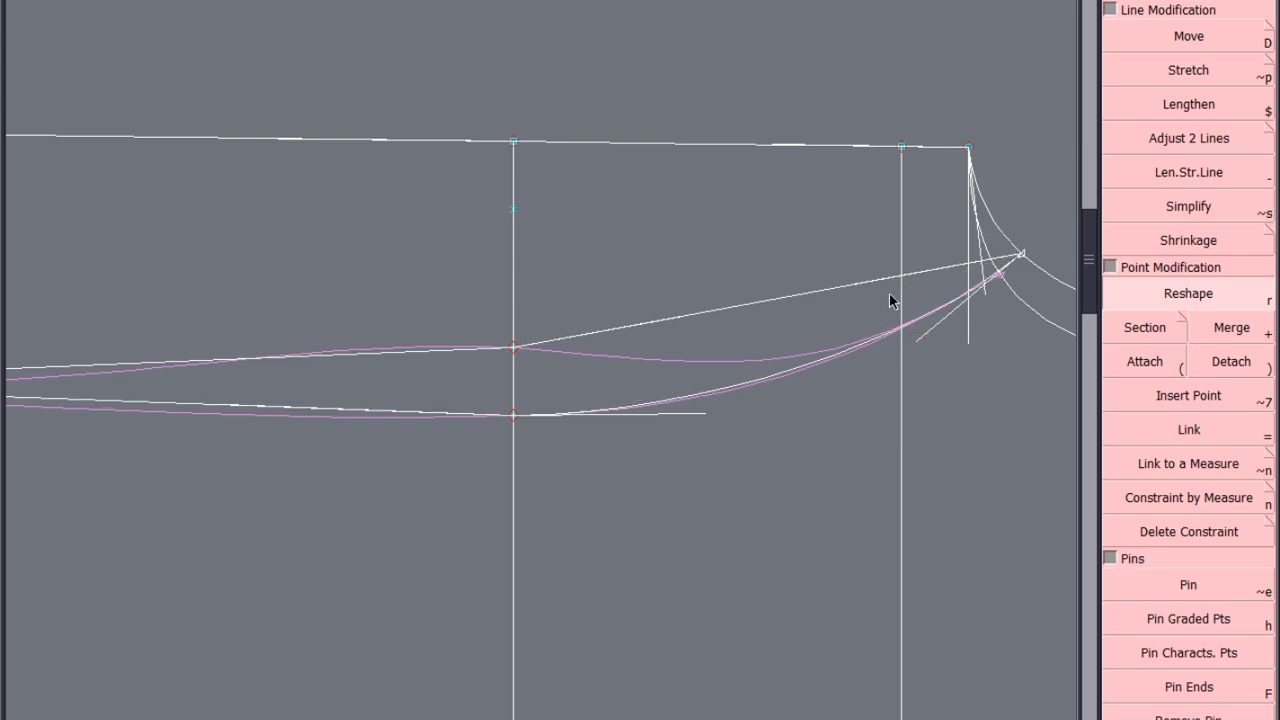
Step: Reshape the upper princess line between waist and armhole along the old curve, and refine both lines' handles near the armhole point
drag(889, 294, 790, 405)
drag(666, 318, 676, 364)
drag(797, 409, 817, 409)
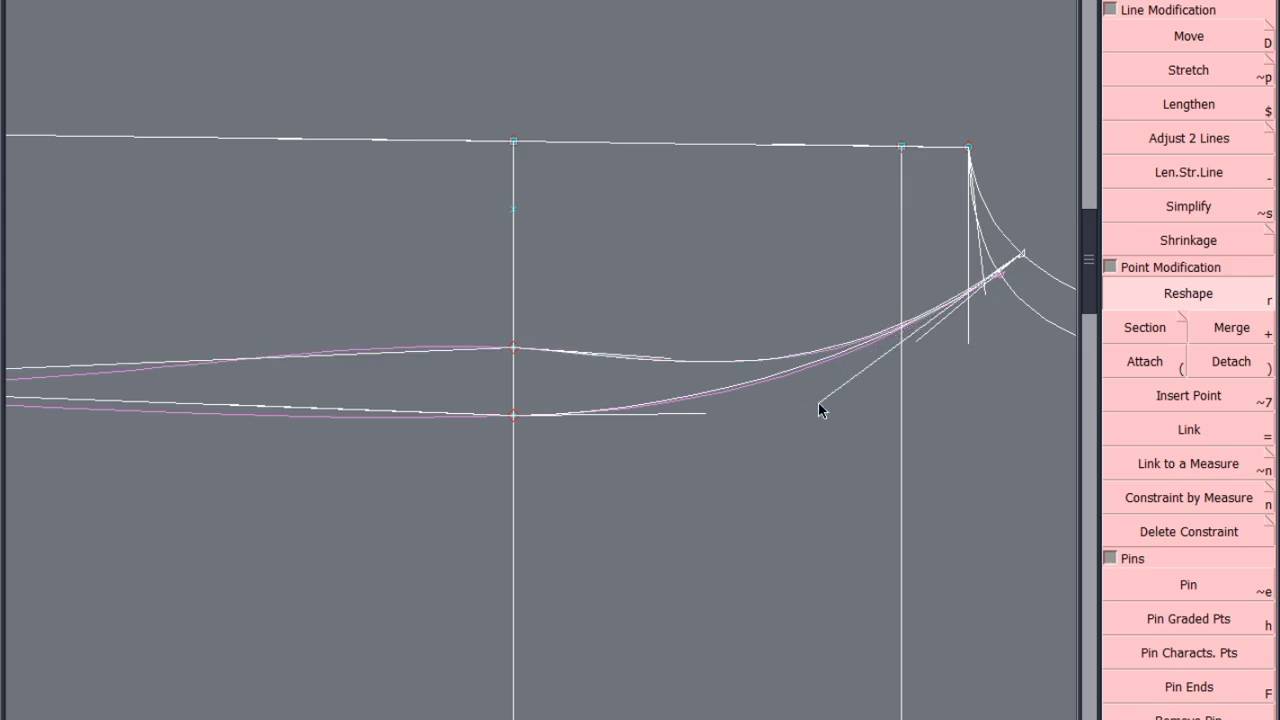
click(921, 338)
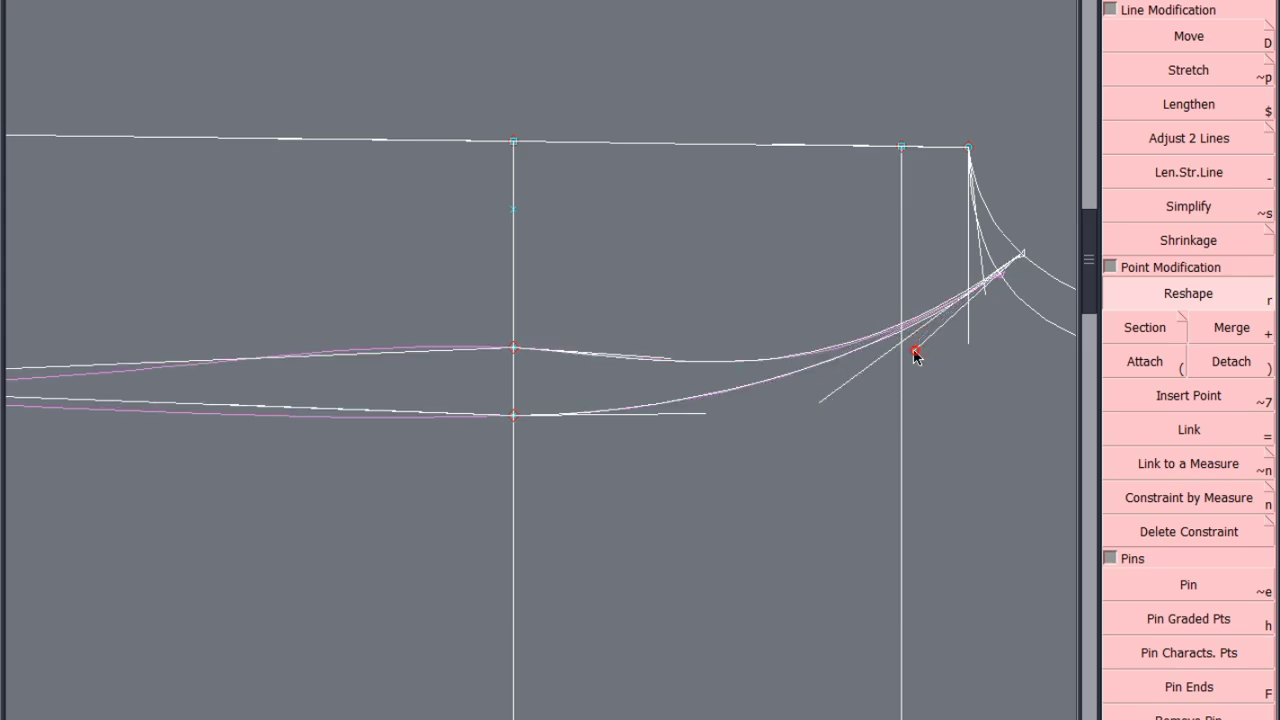
click(824, 401)
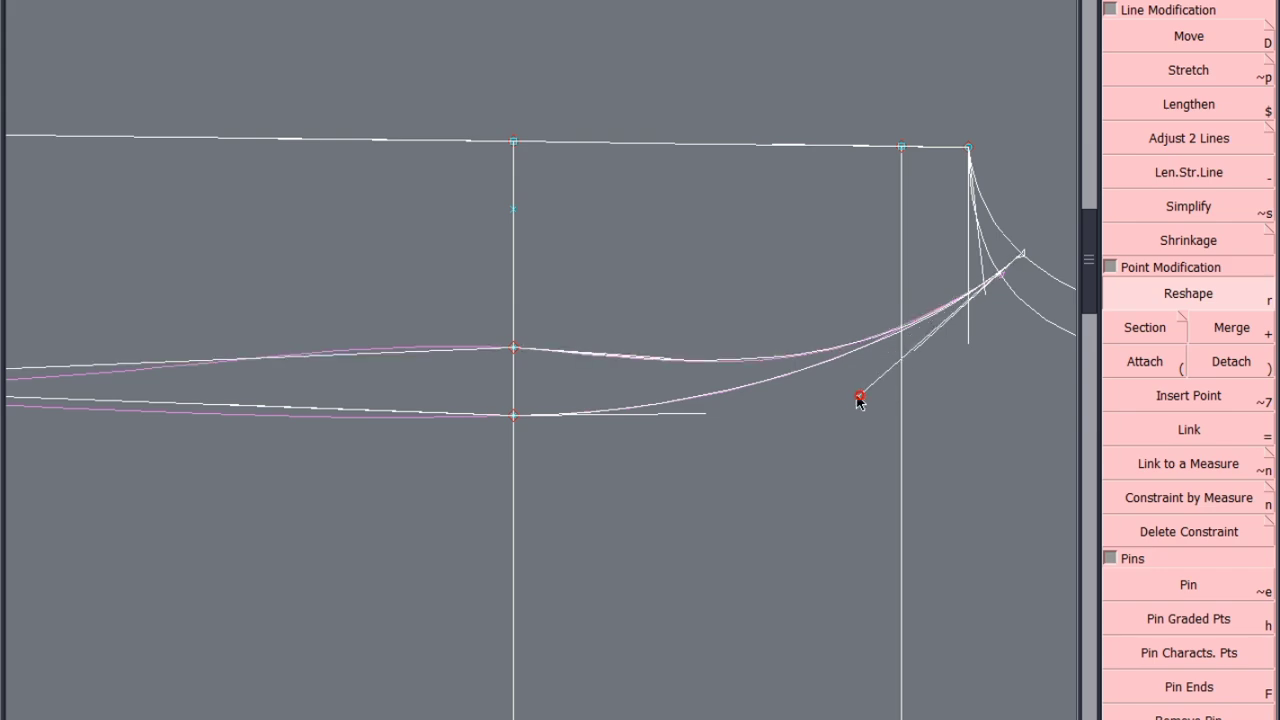
Step: Reshape both princess lines between hem and waist to follow the old curves, and save the model despite the validation file warning
scroll(886, 393, down, 2)
scroll(343, 385, up, 1)
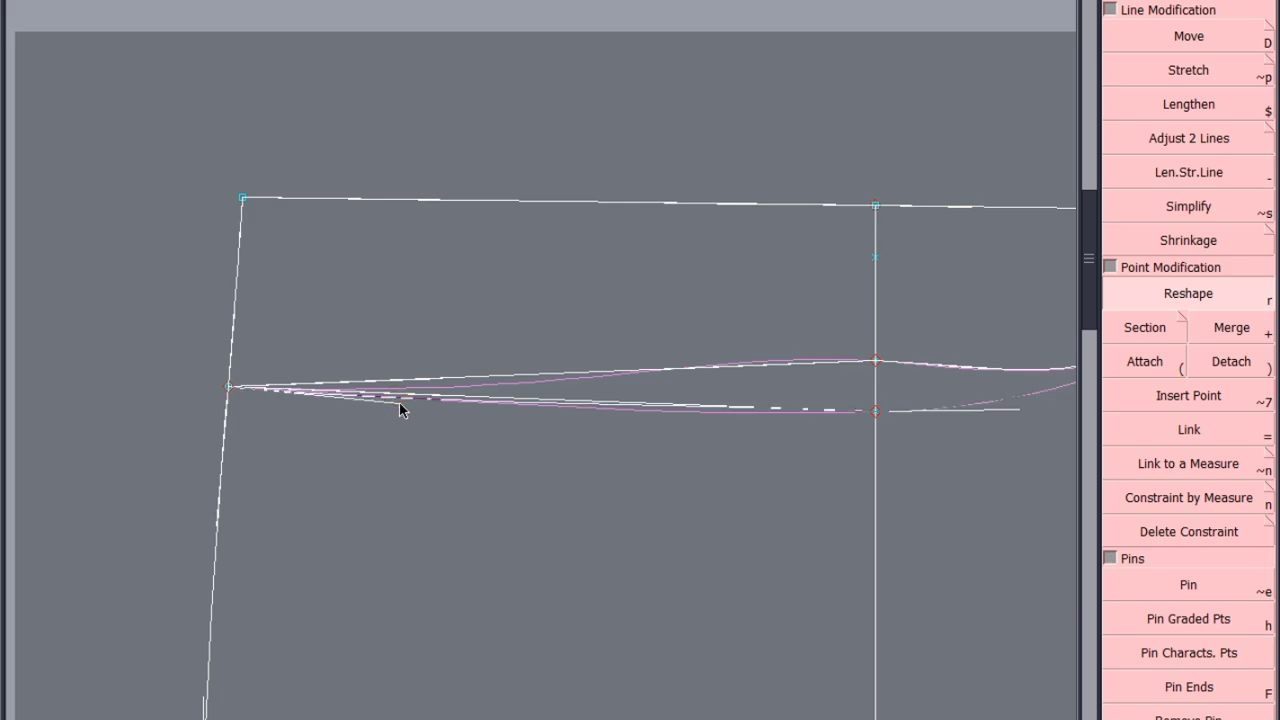
click(402, 405)
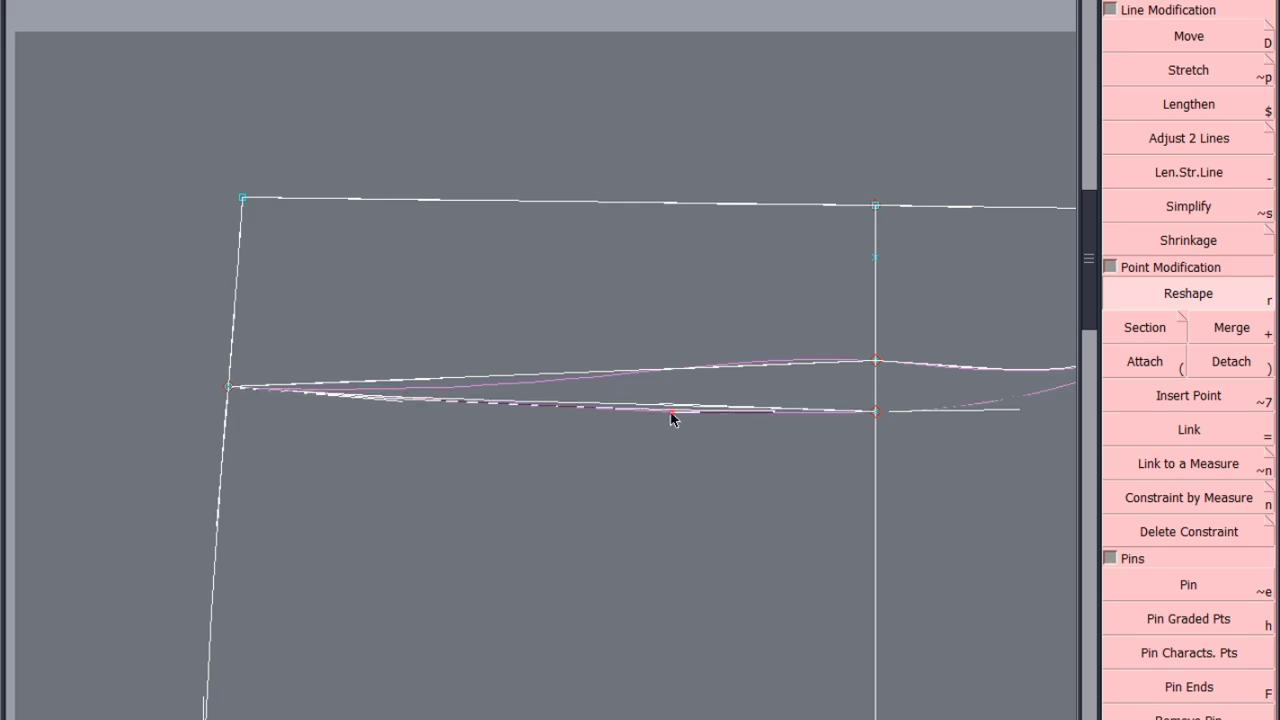
click(671, 416)
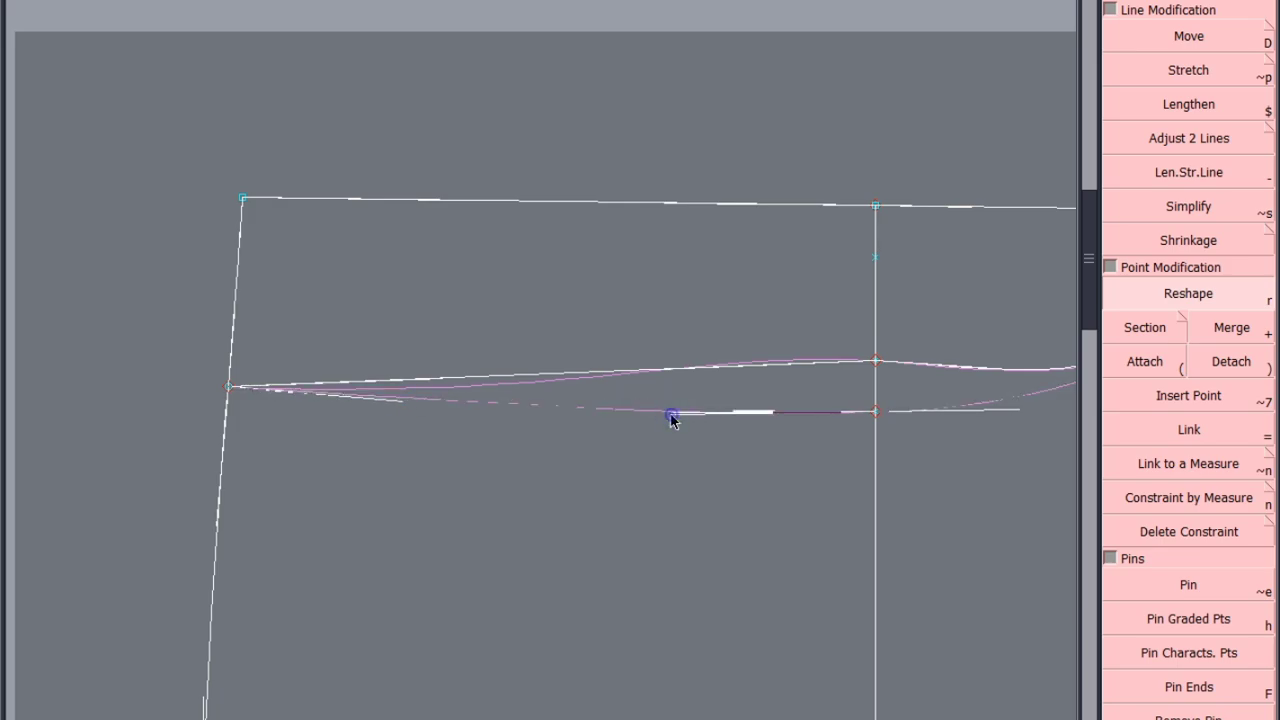
click(442, 391)
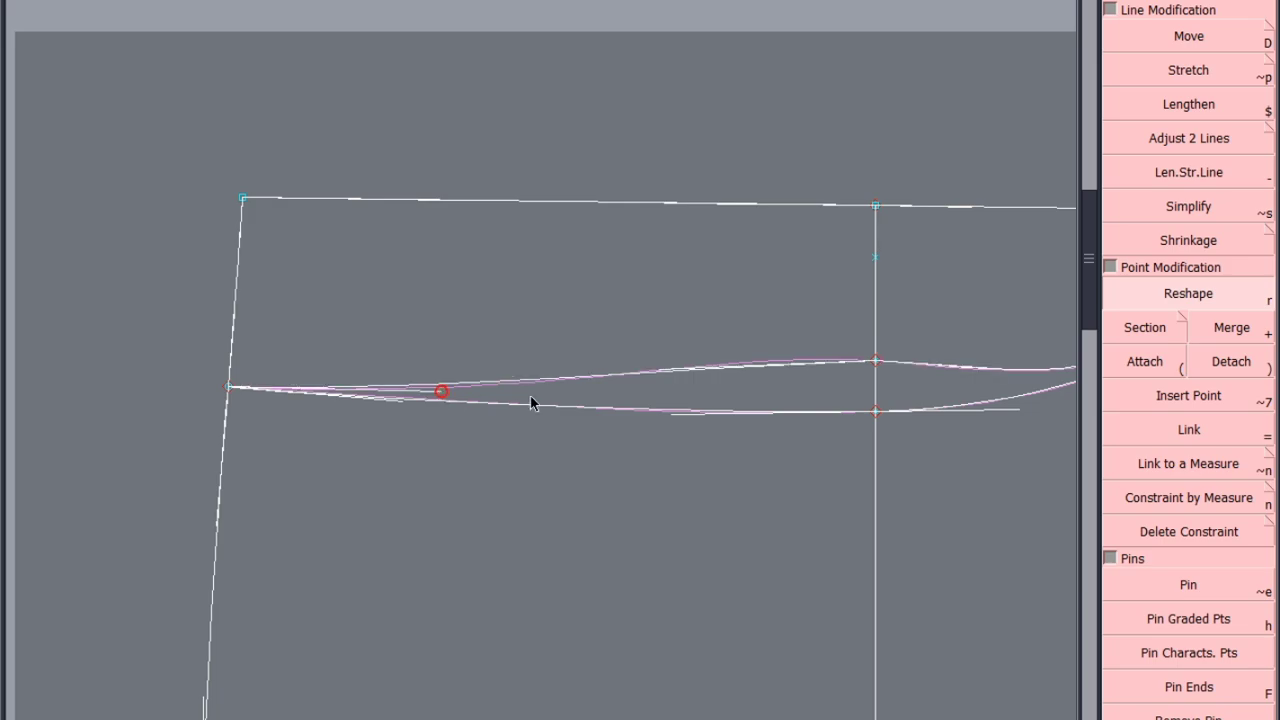
click(727, 362)
click(437, 388)
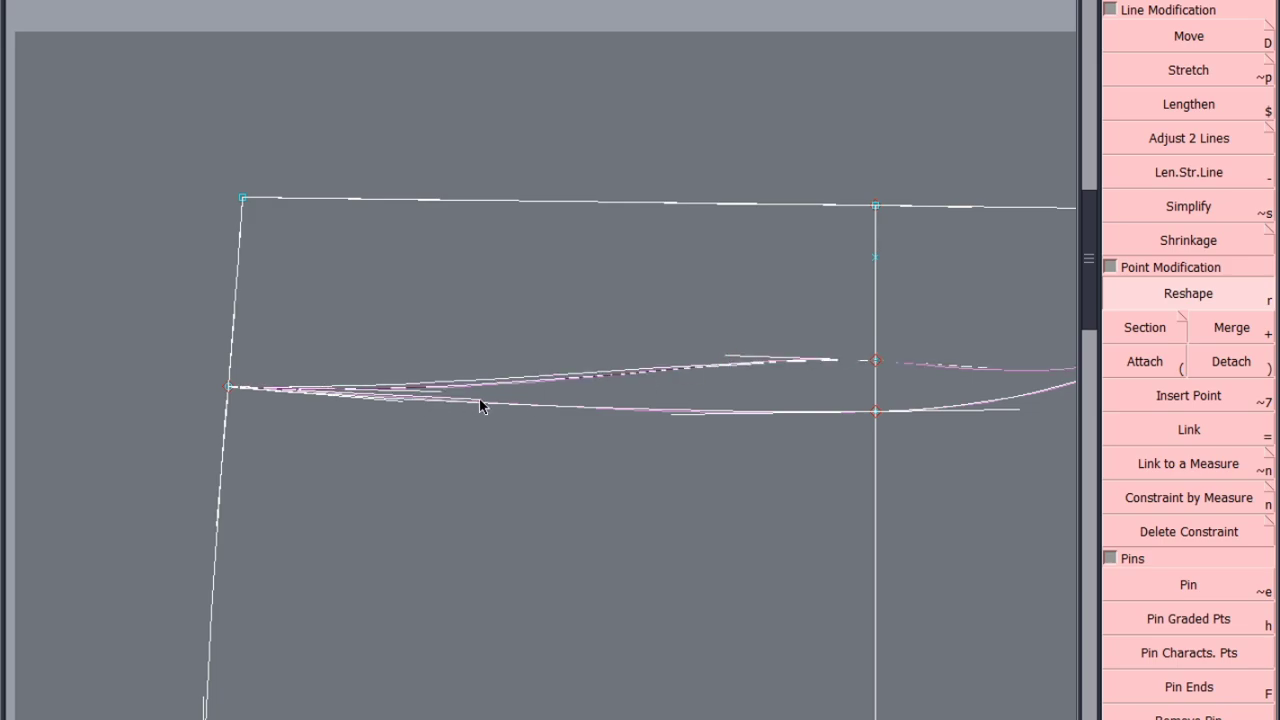
click(480, 401)
scroll(520, 270, down, 3)
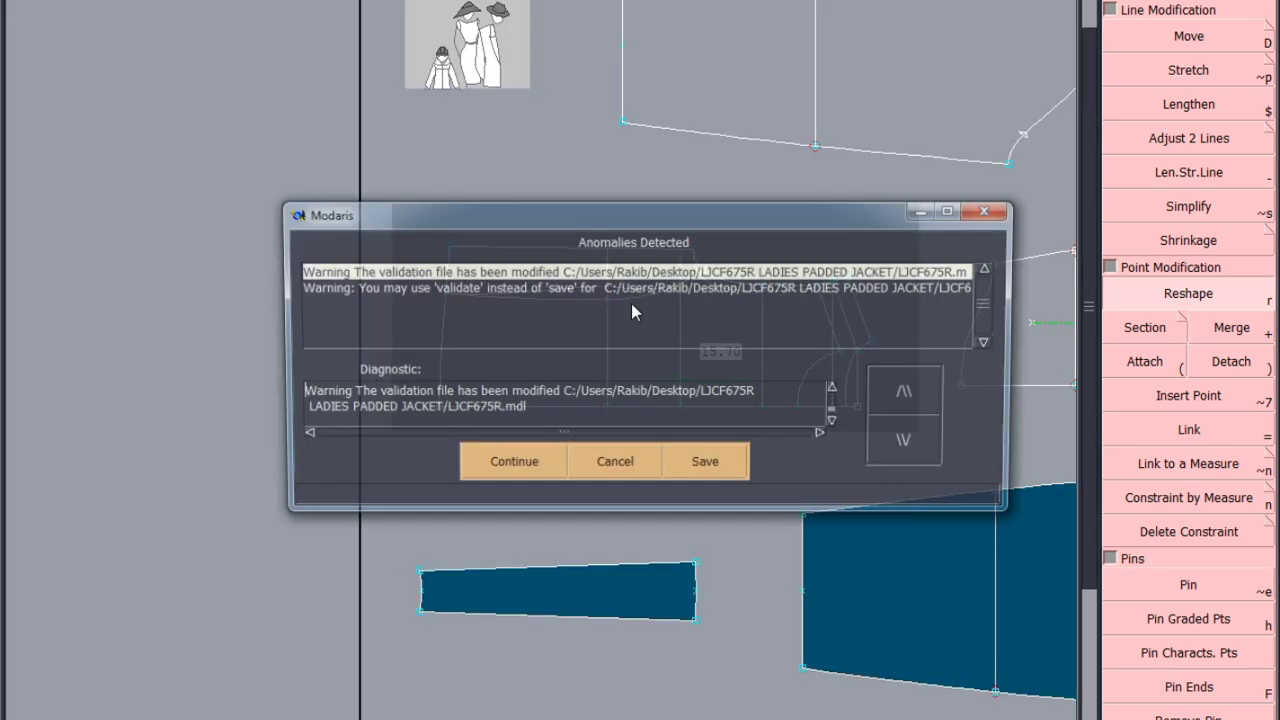
click(505, 465)
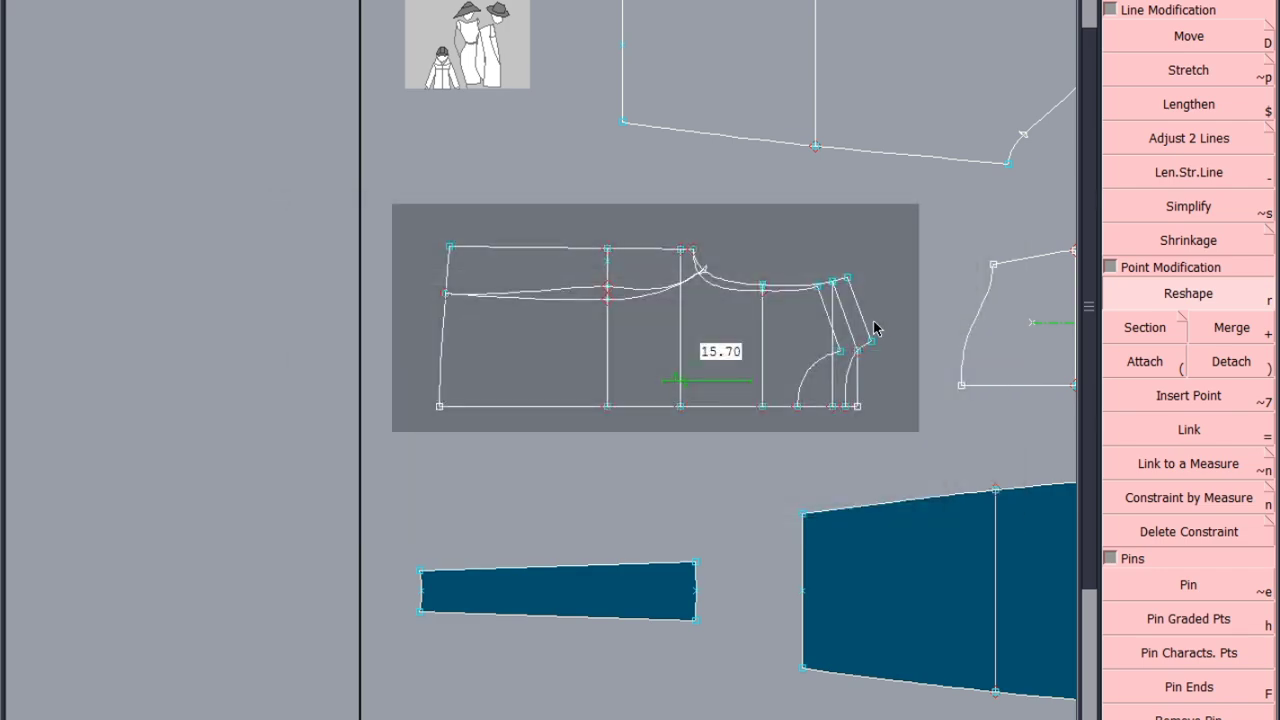
Step: Try deleting the plain body piece's inner armhole curve, and compare its armhole with the pocket piece's
scroll(825, 318, up, 3)
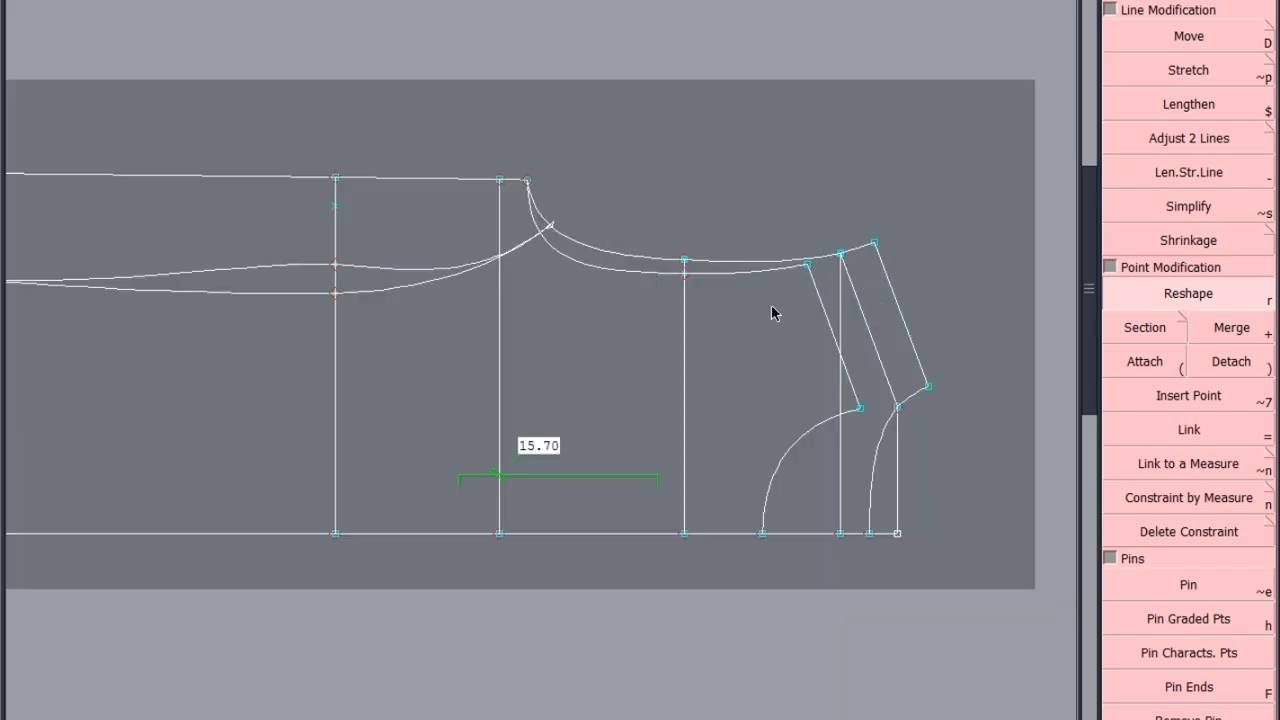
click(725, 277)
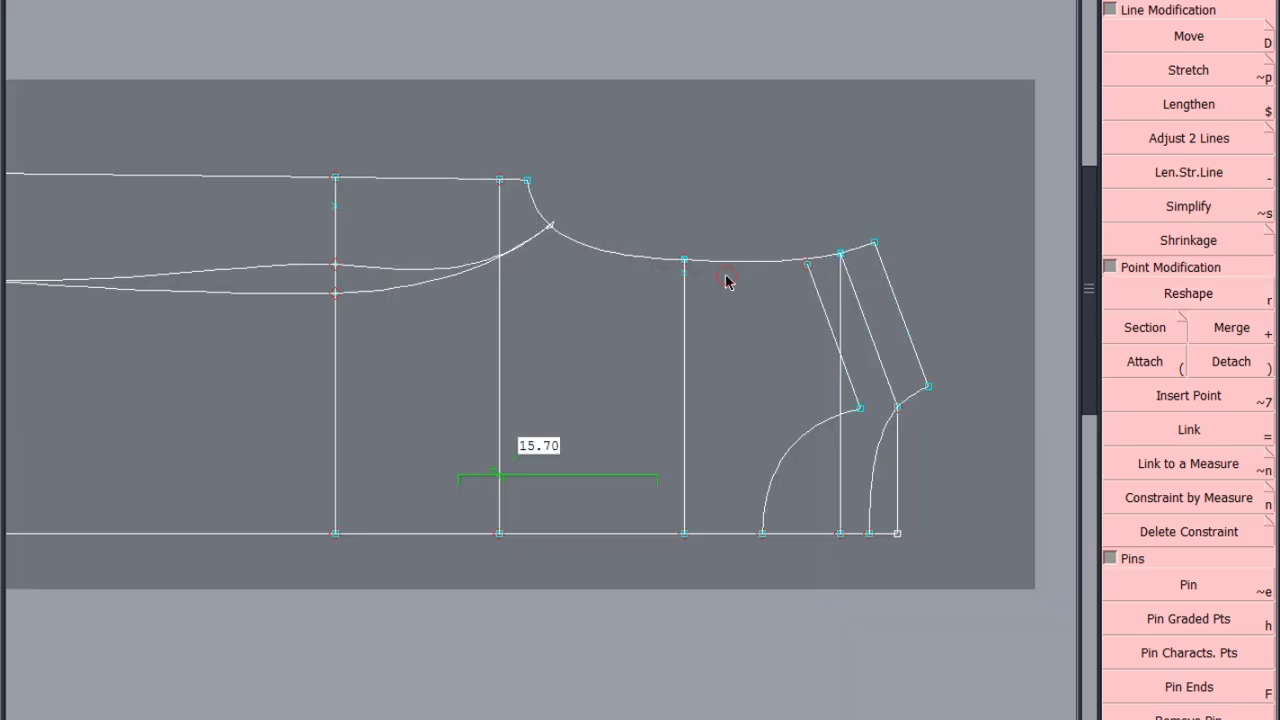
scroll(563, 261, down, 3)
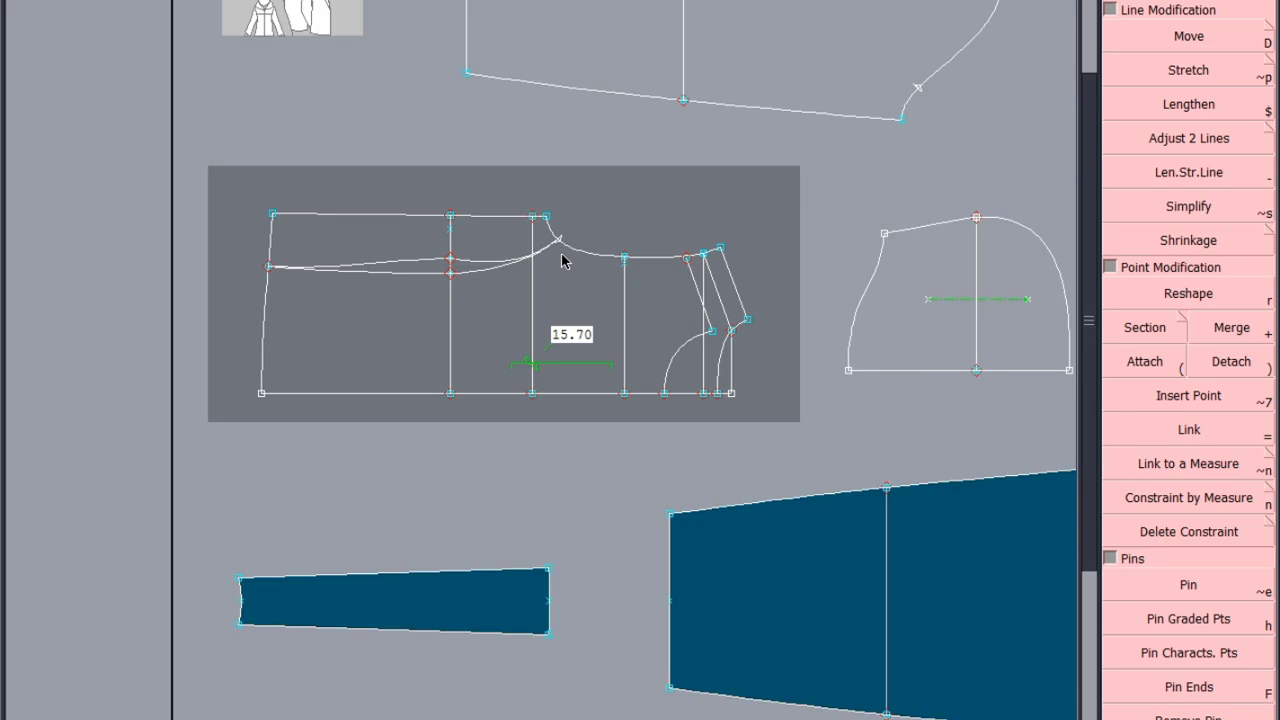
scroll(461, 288, down, 2)
scroll(908, 419, up, 1)
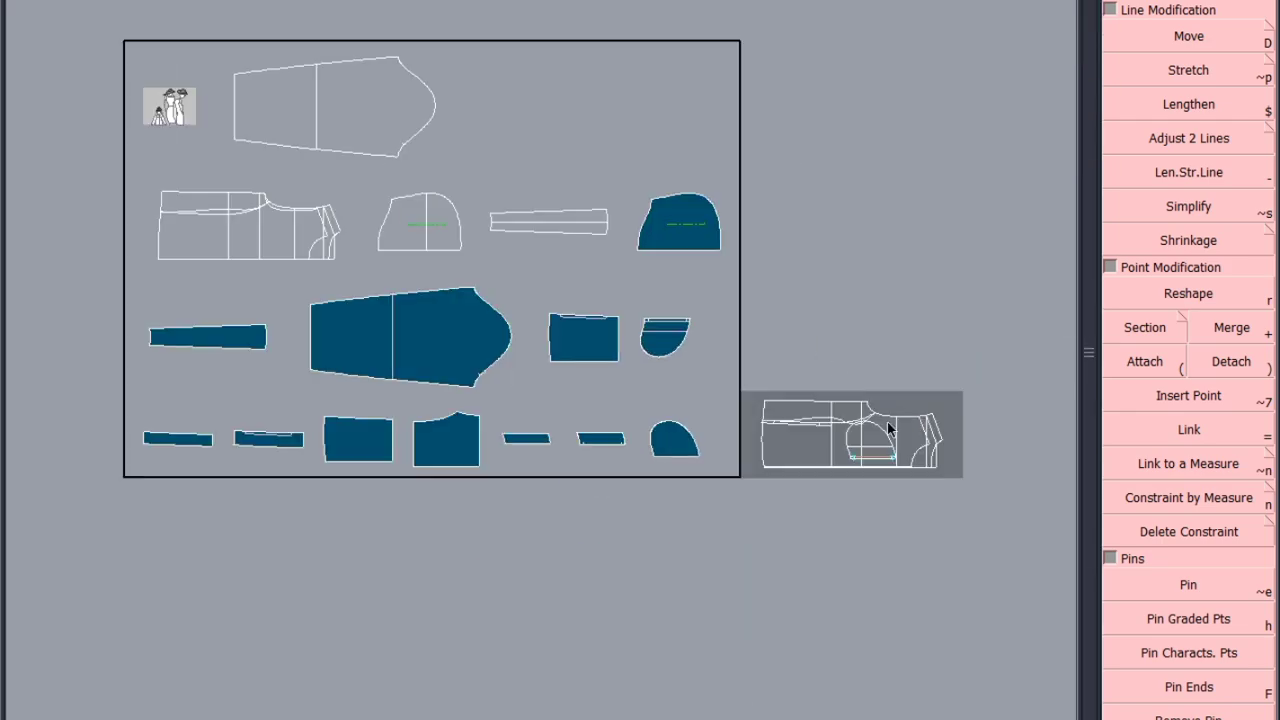
scroll(890, 424, up, 3)
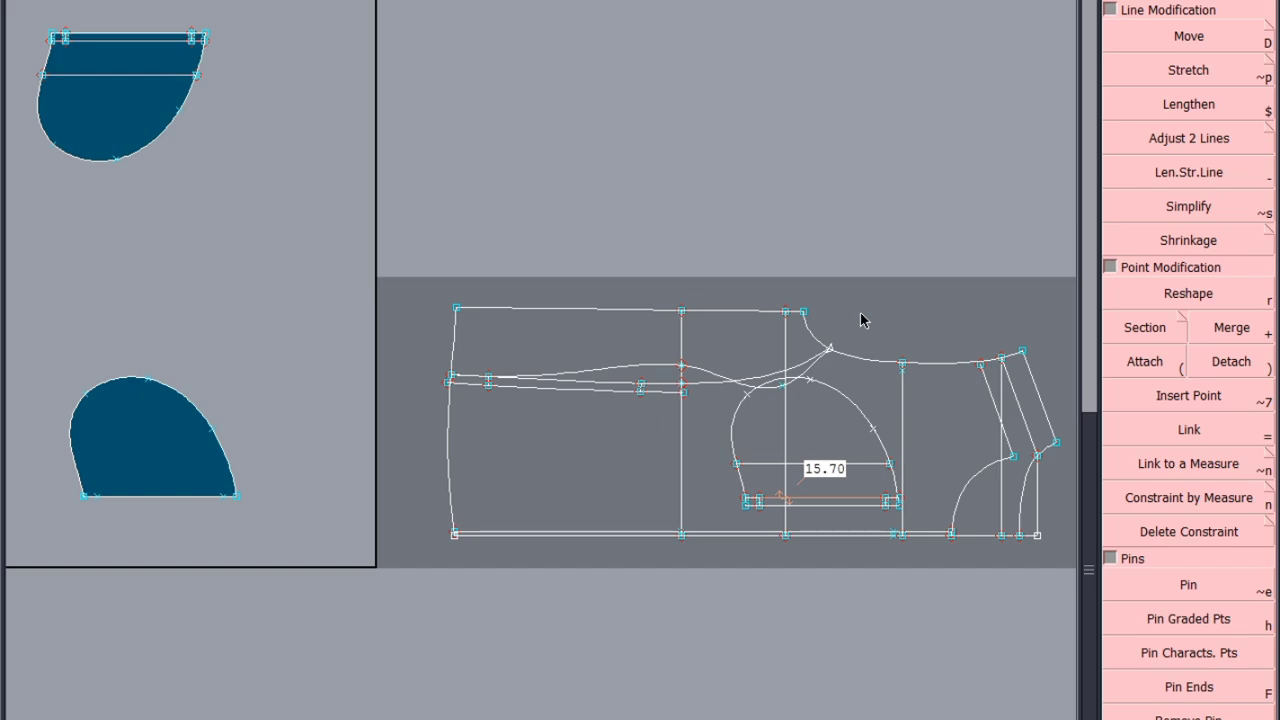
scroll(861, 320, down, 2)
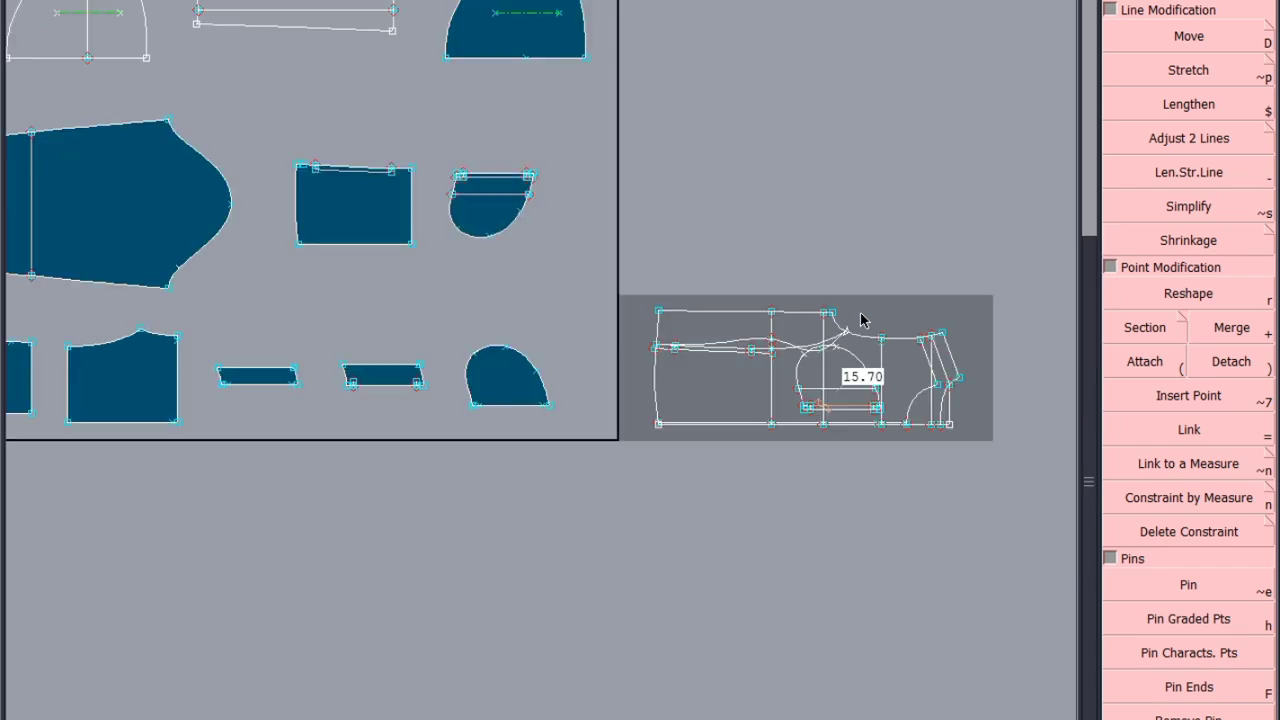
Step: Marry the plain body piece onto the pocket piece at their underarm points
scroll(270, 148, up, 2)
scroll(374, 133, up, 1)
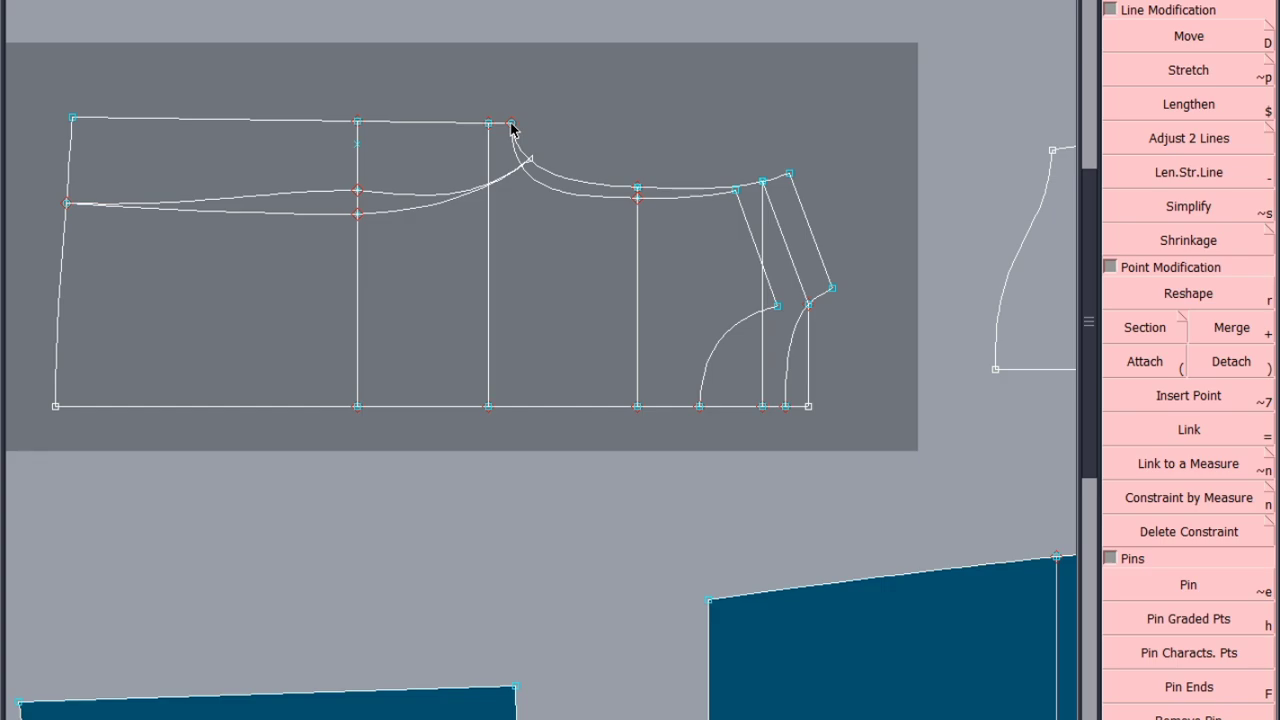
click(511, 124)
scroll(150, 203, down, 1)
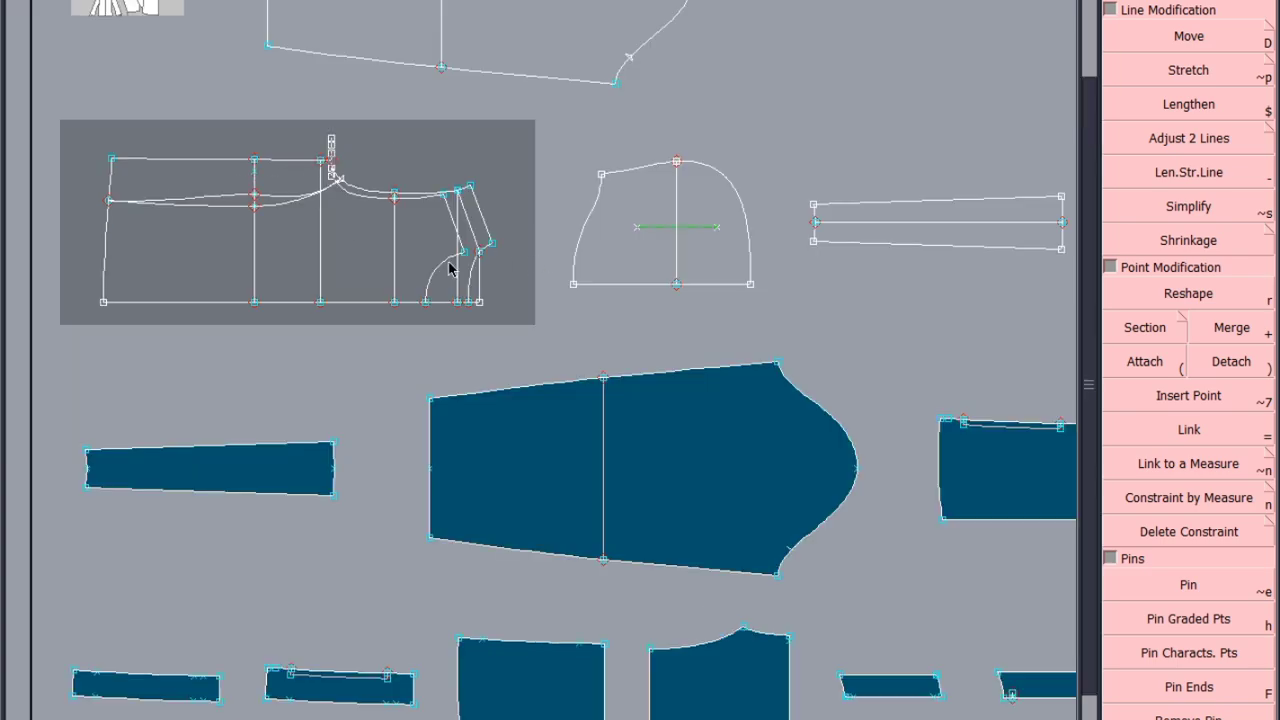
scroll(284, 252, down, 1)
scroll(999, 462, up, 1)
scroll(999, 468, up, 3)
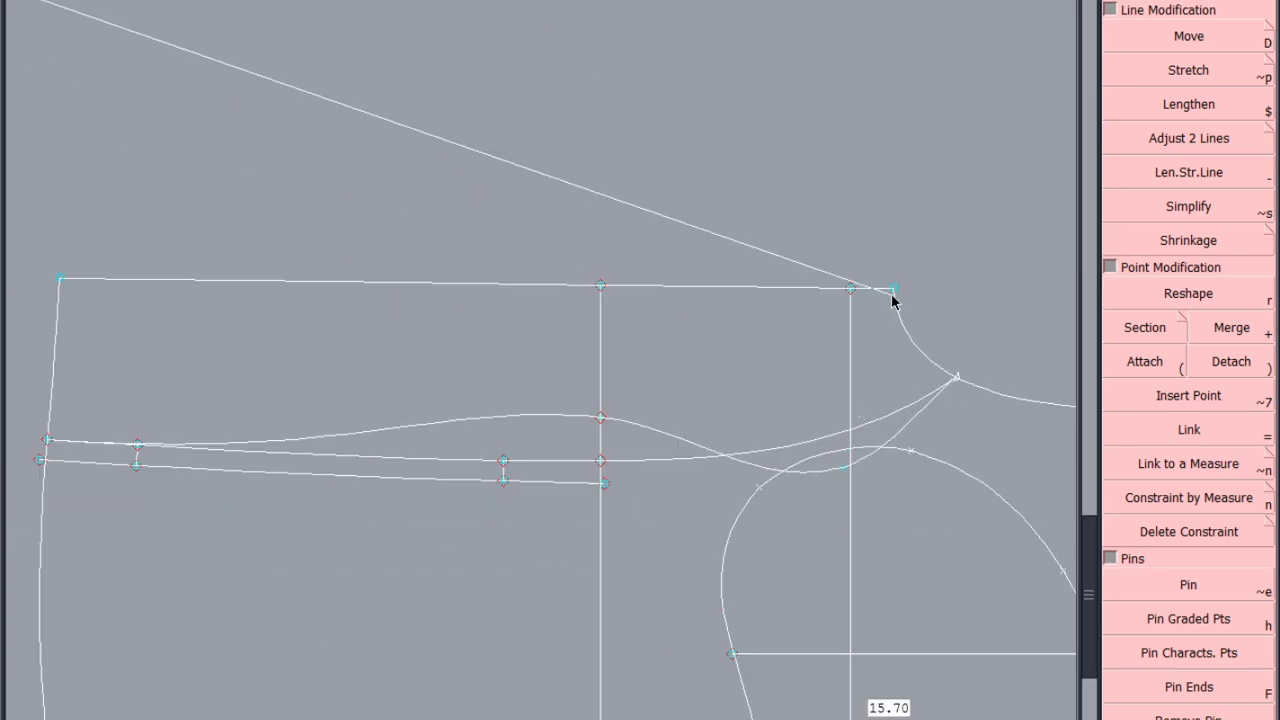
click(894, 290)
scroll(926, 243, down, 2)
scroll(991, 337, up, 3)
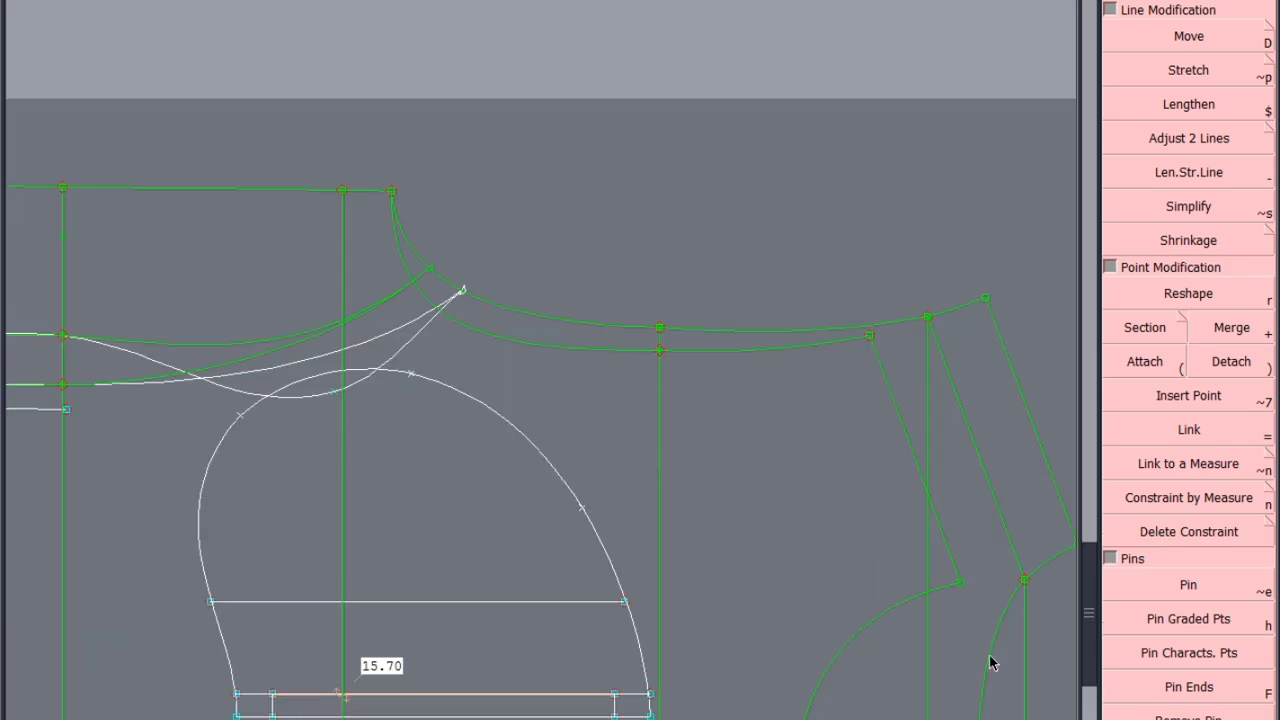
Step: Duplicate the married plain body's inner armhole curve onto the pocket piece
key(F1)
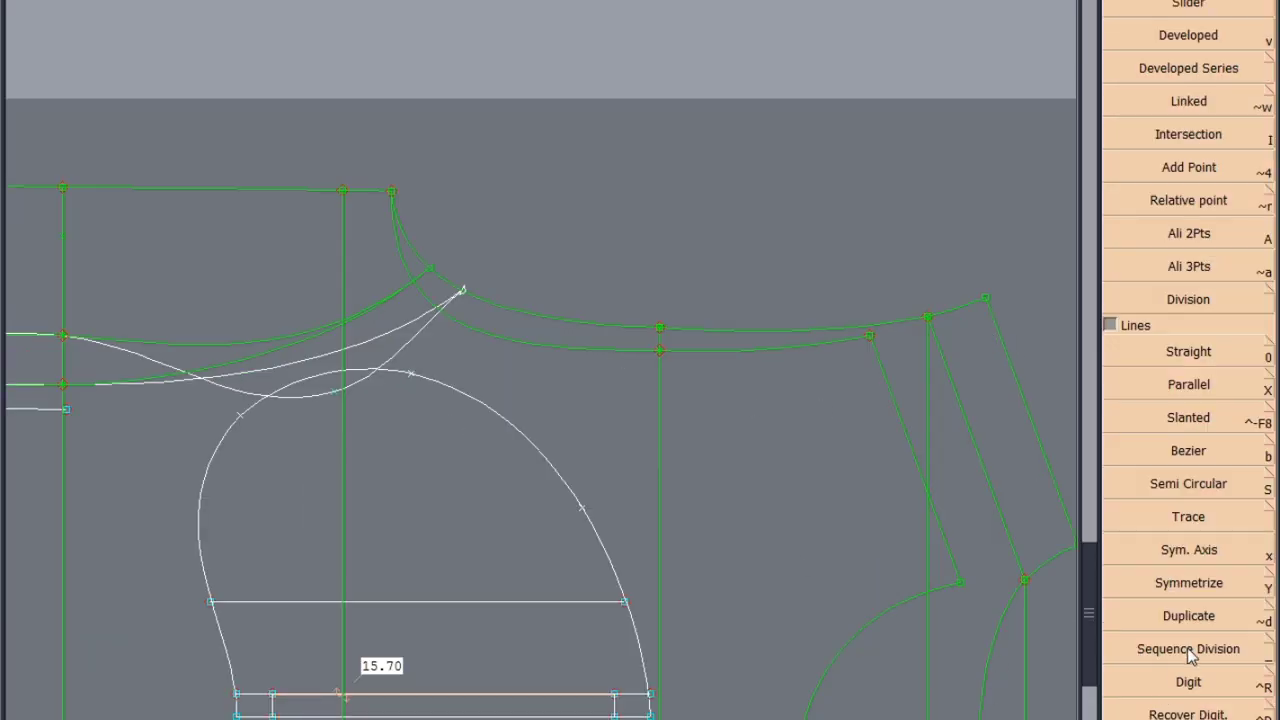
click(1195, 618)
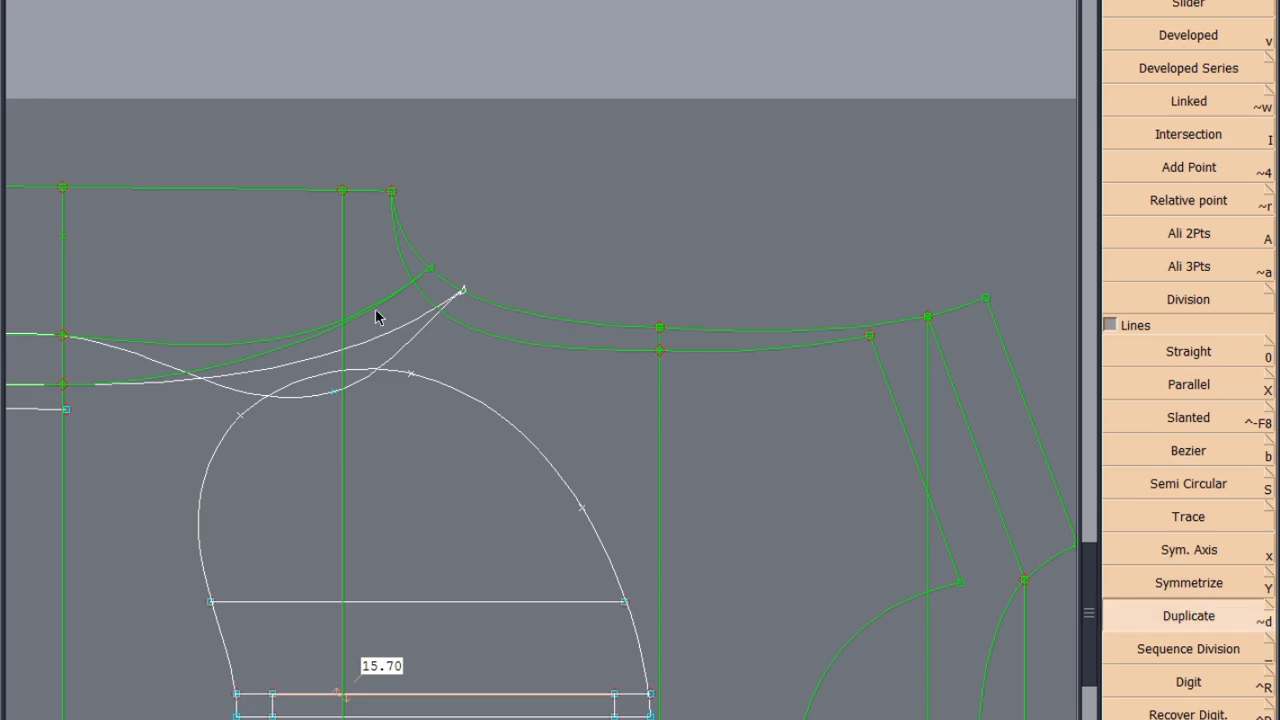
click(490, 338)
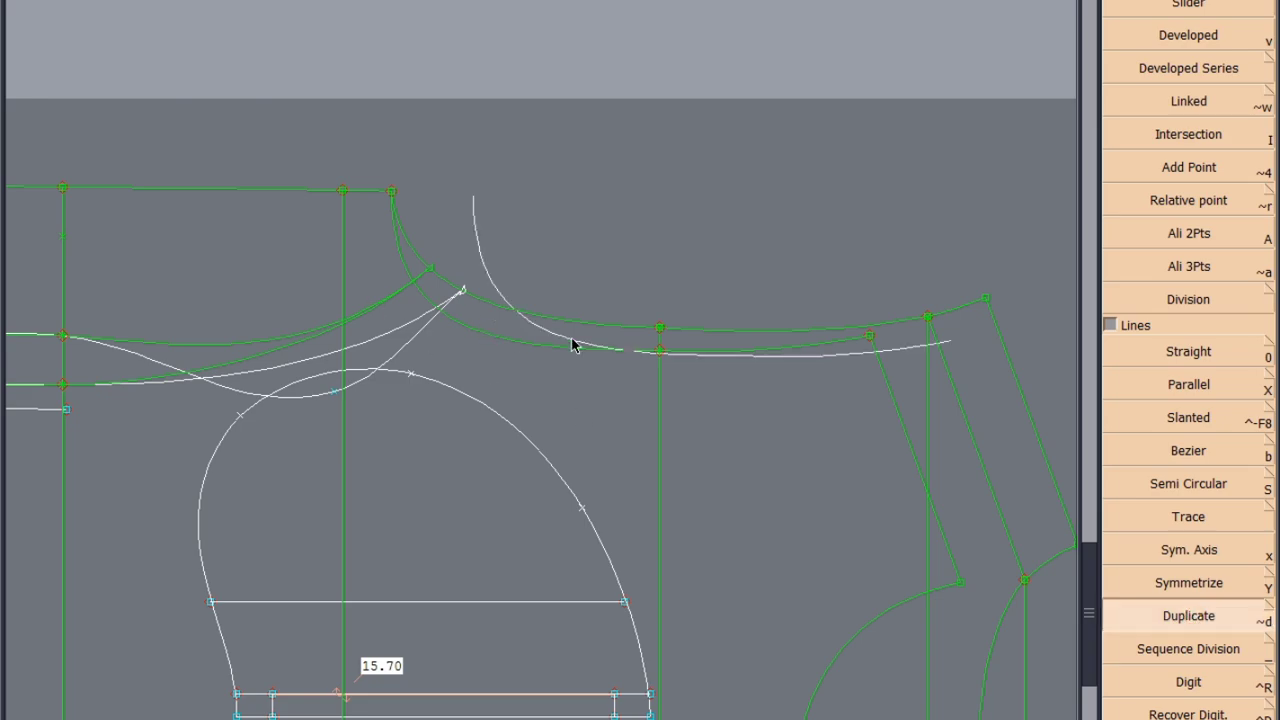
key(Escape)
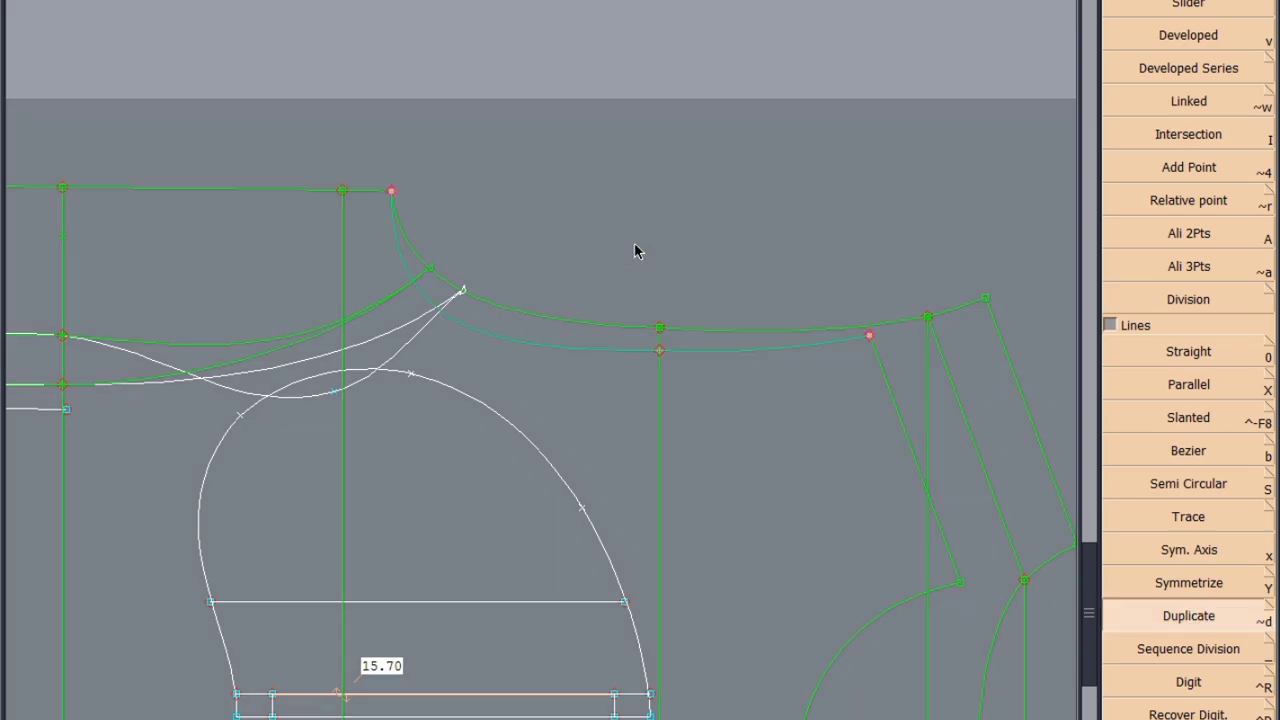
click(634, 251)
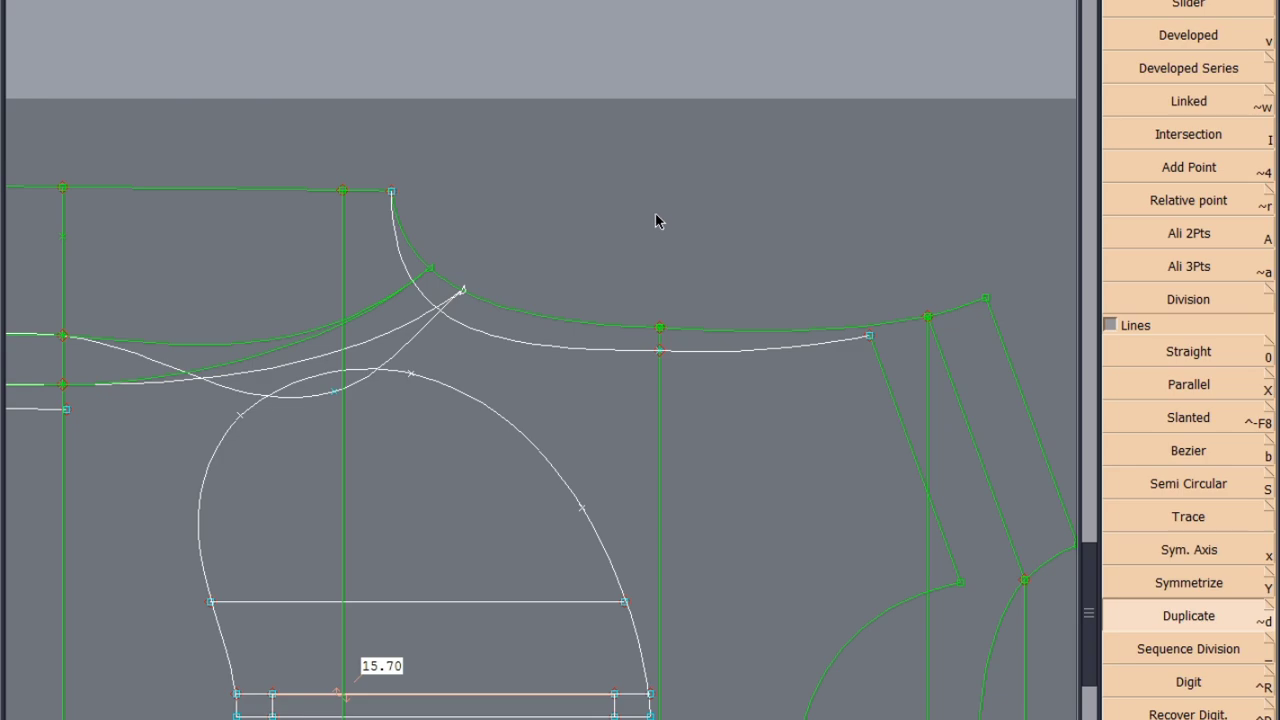
Step: Divorce the plain body piece from the pocket piece
scroll(657, 218, down, 3)
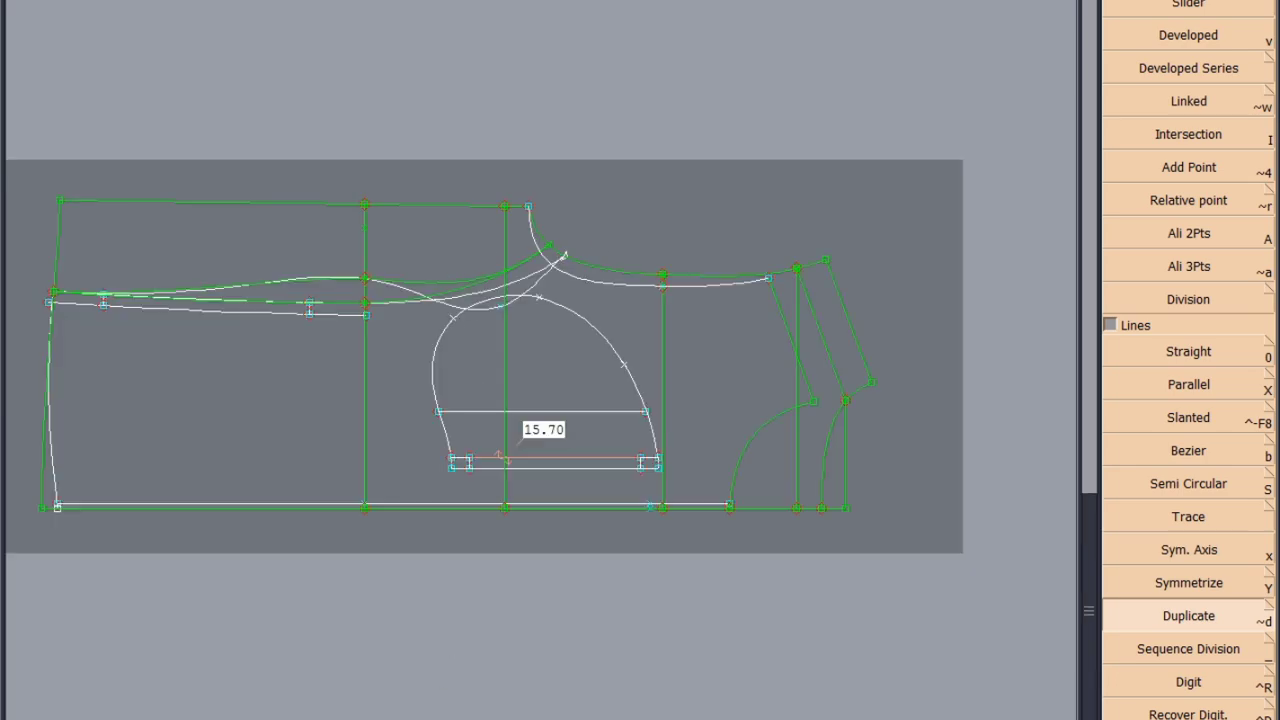
scroll(1188, 615, down, 5)
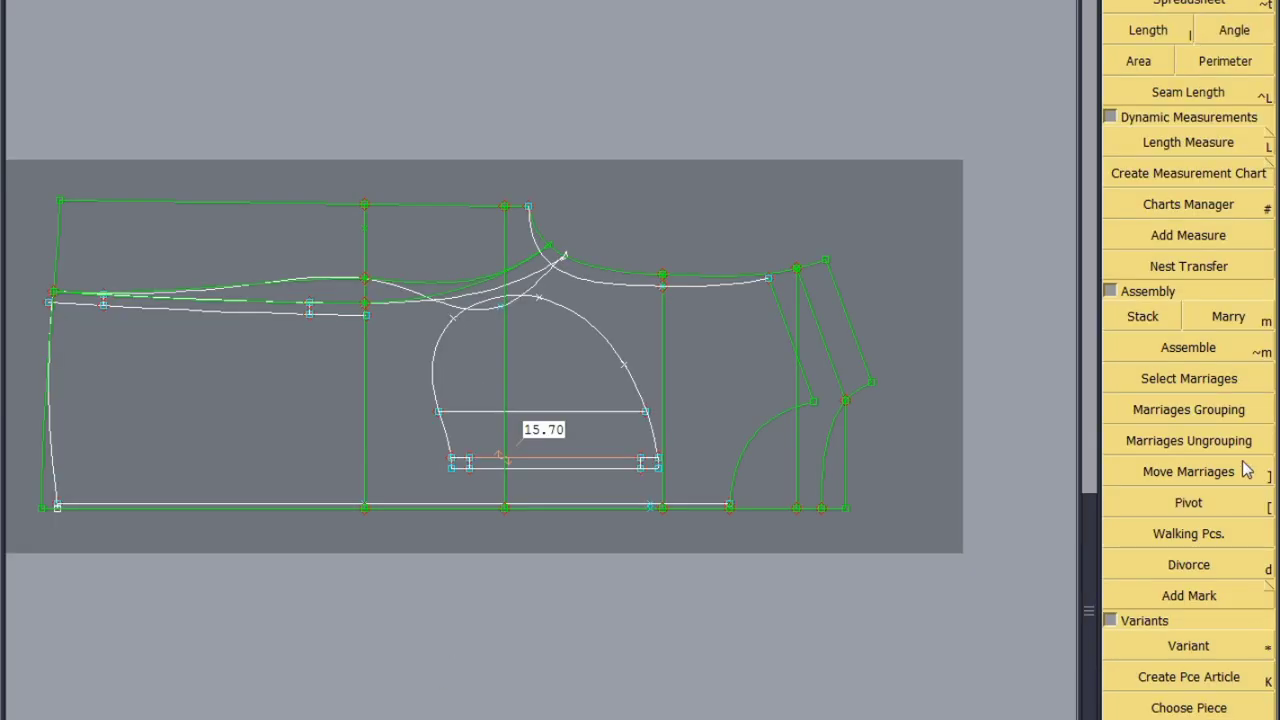
click(1188, 566)
click(500, 297)
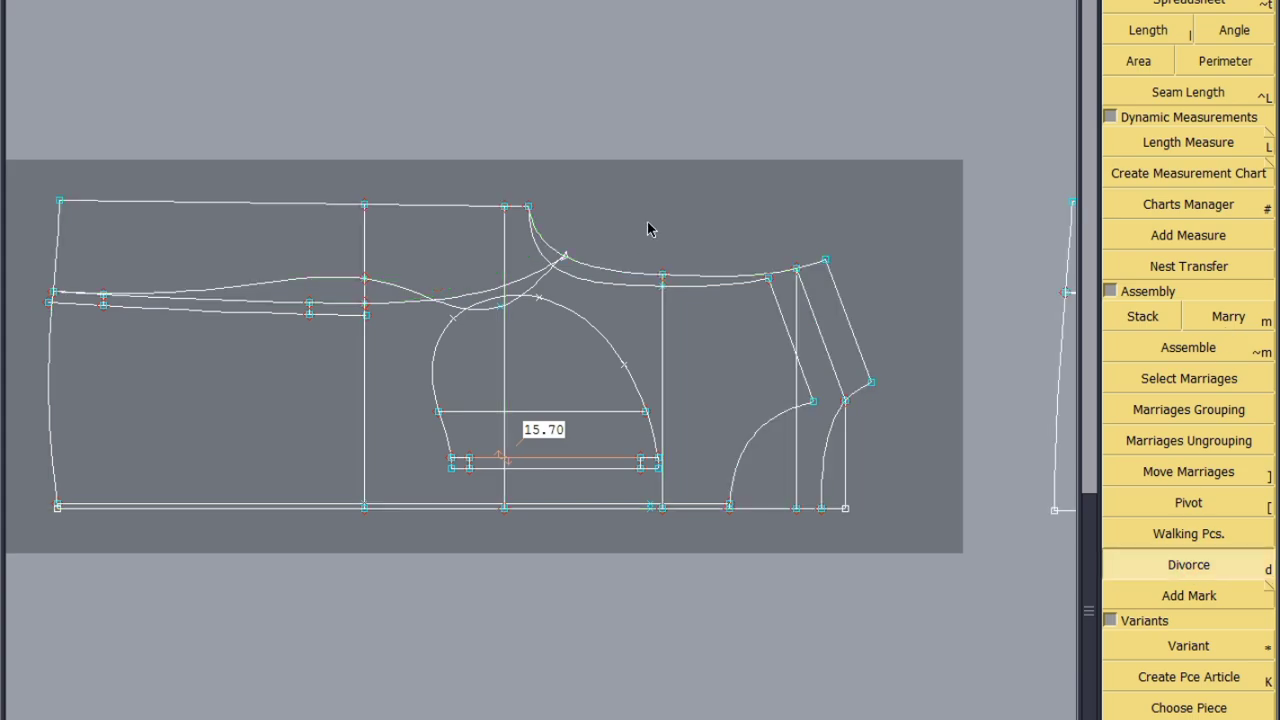
scroll(423, 234, up, 2)
scroll(440, 237, up, 2)
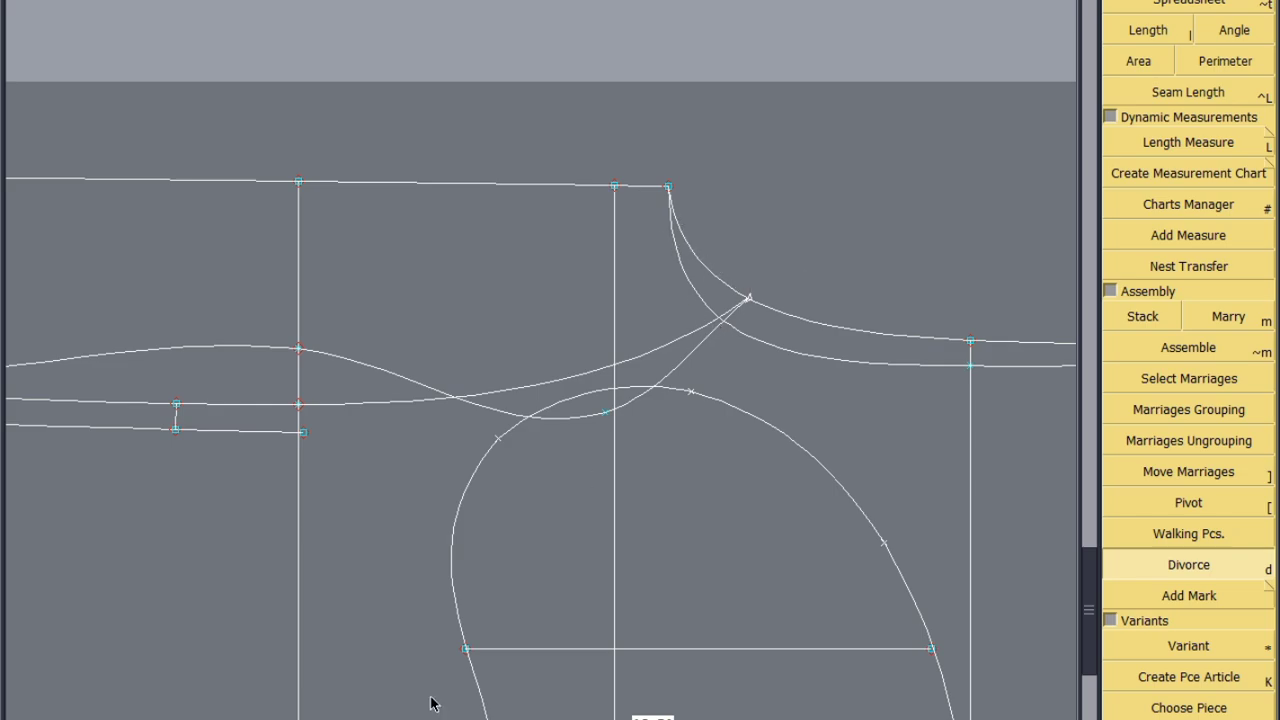
Step: Detach the princess lines from the outer armhole curve at their shared end point on the pocket piece
click(750, 302)
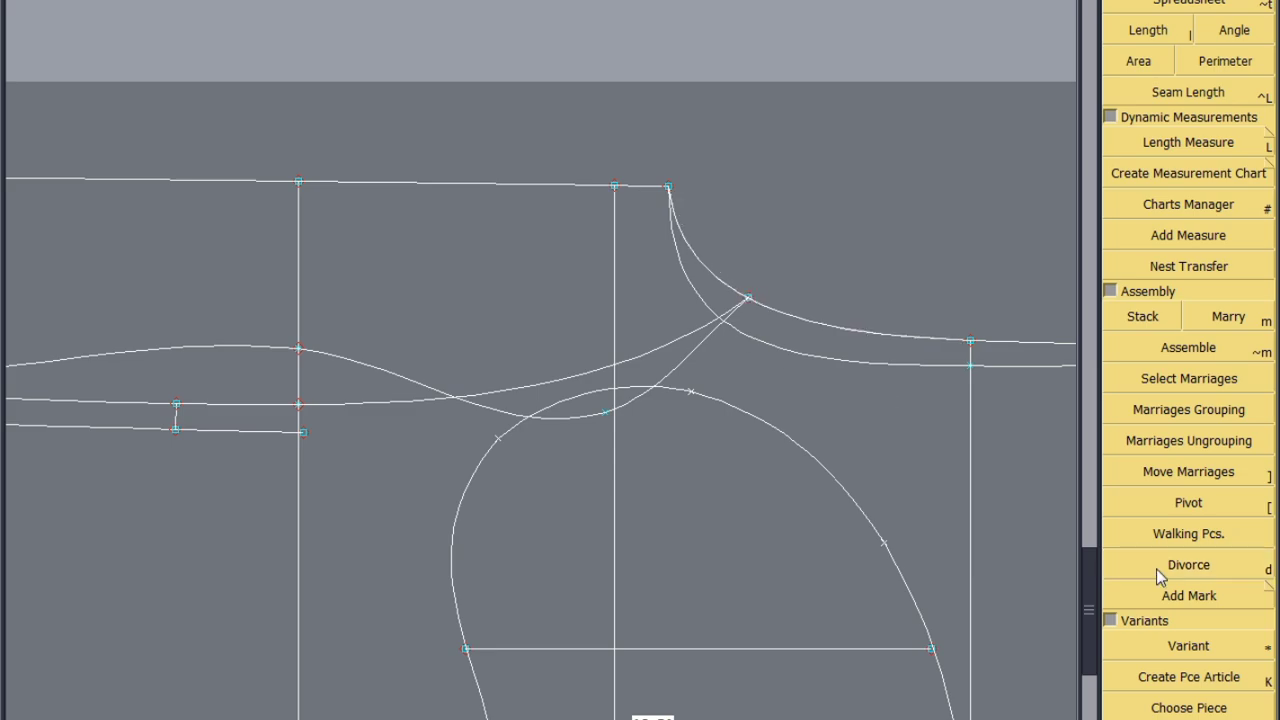
key(F3)
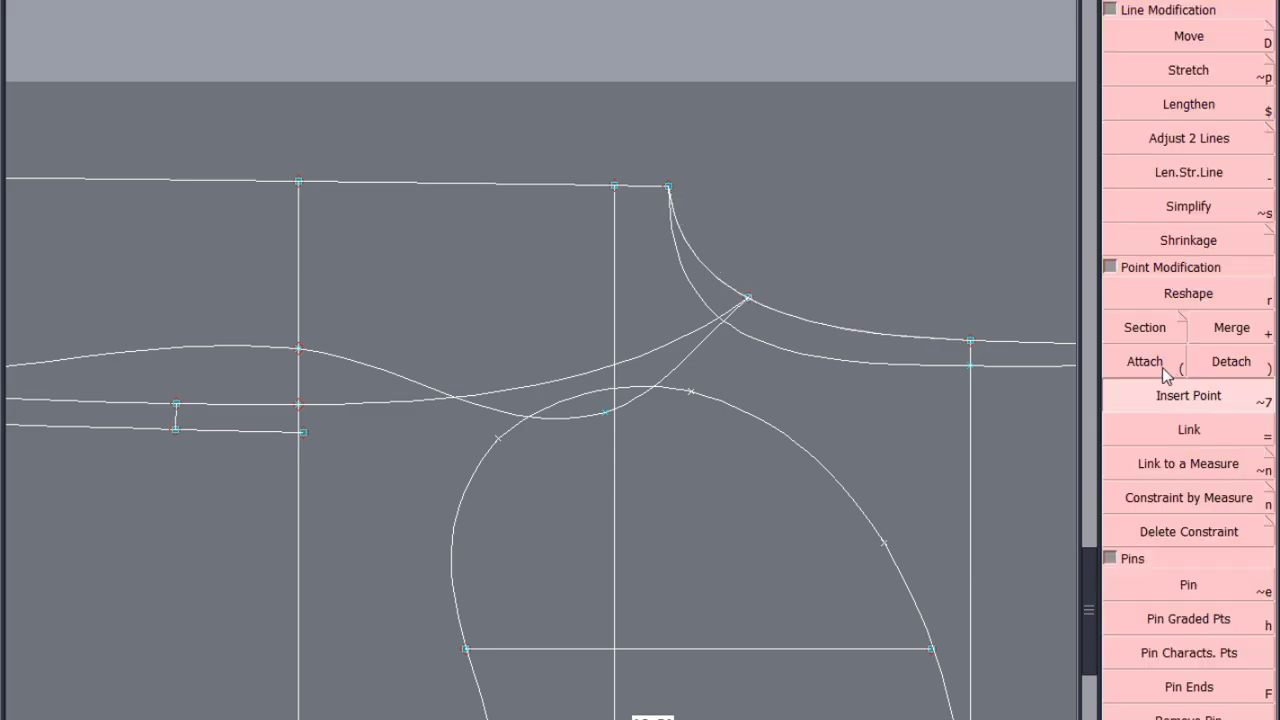
click(1230, 363)
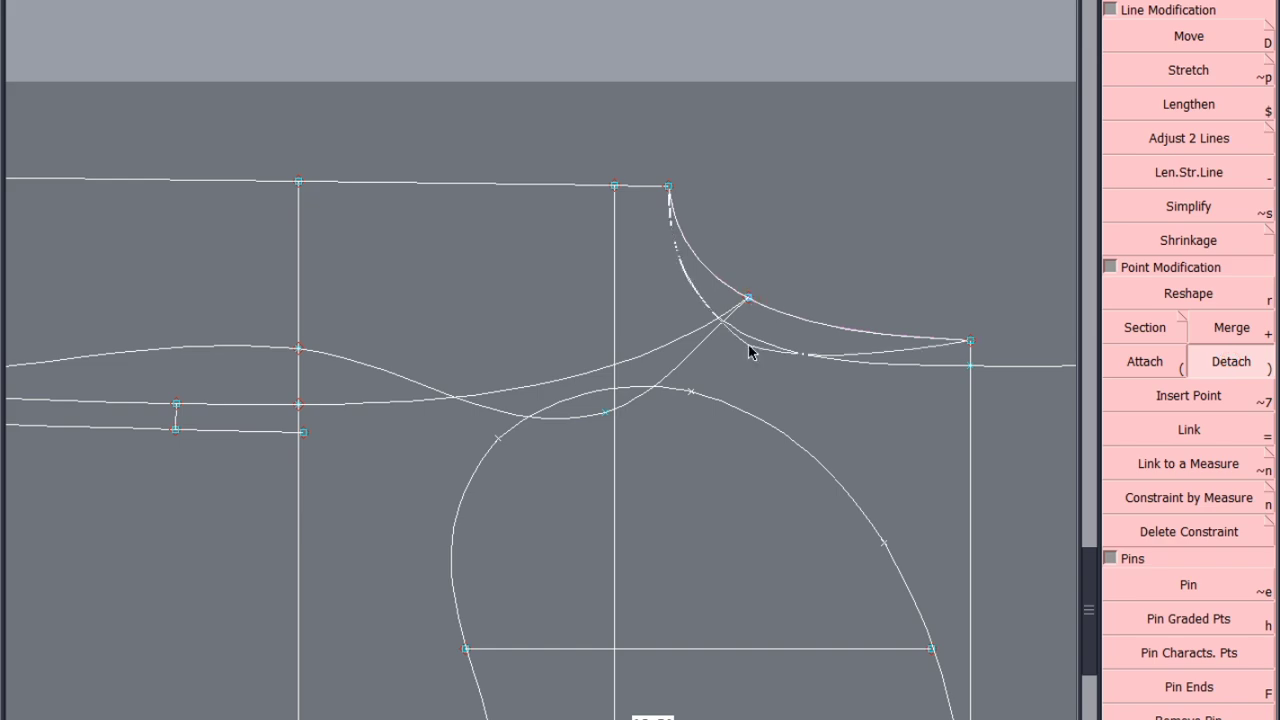
click(760, 291)
click(753, 288)
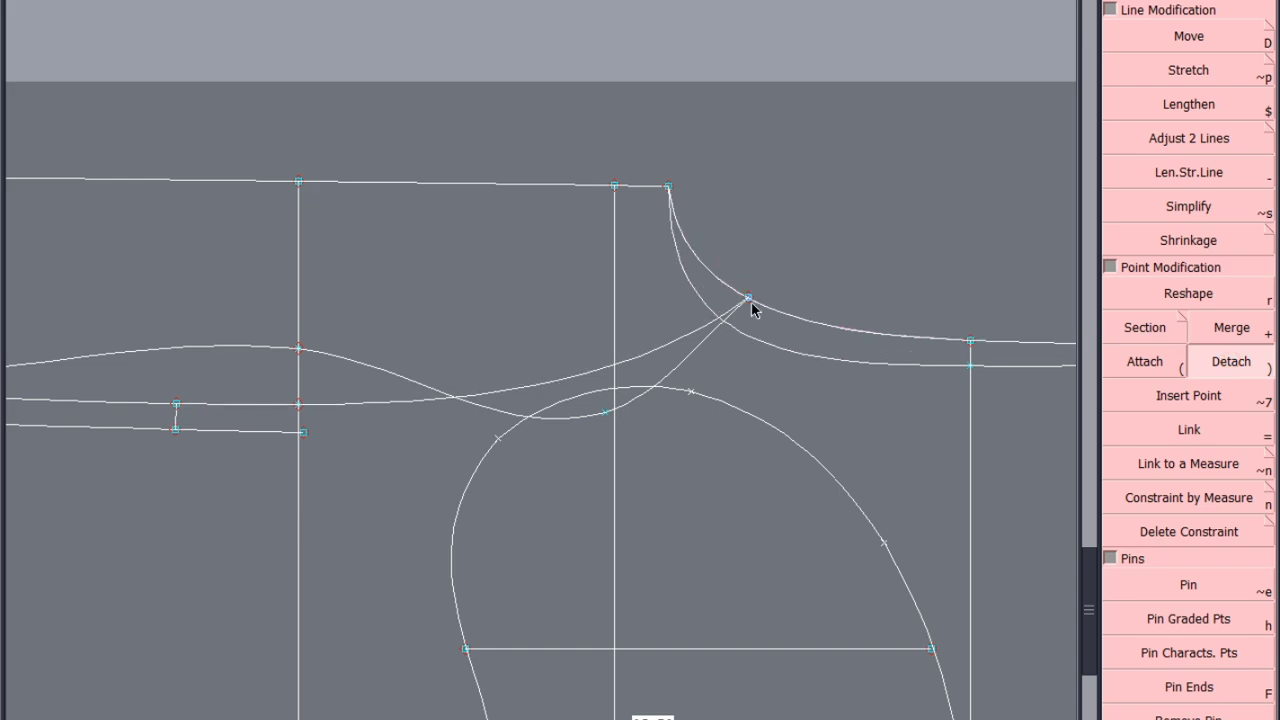
click(739, 332)
right_click(760, 391)
Step: Reshape the princess line's armhole end so it meets the duplicated inner armhole curve
click(1190, 294)
click(748, 300)
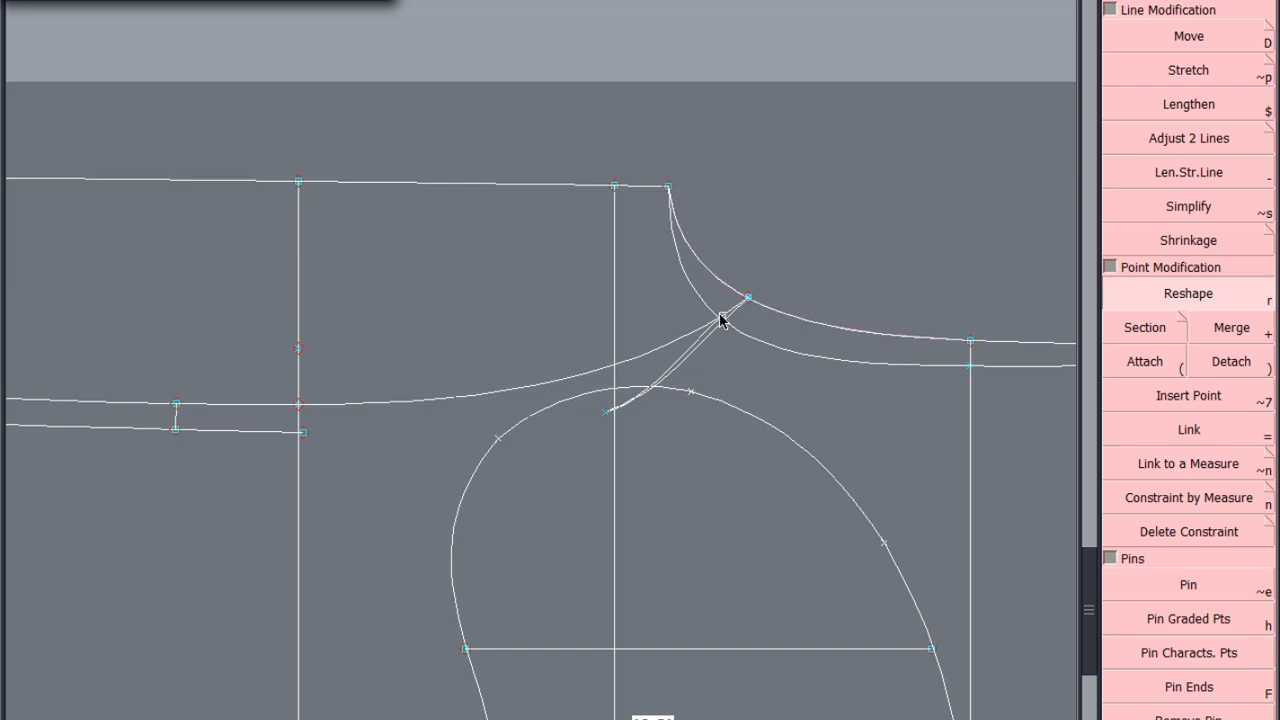
click(721, 316)
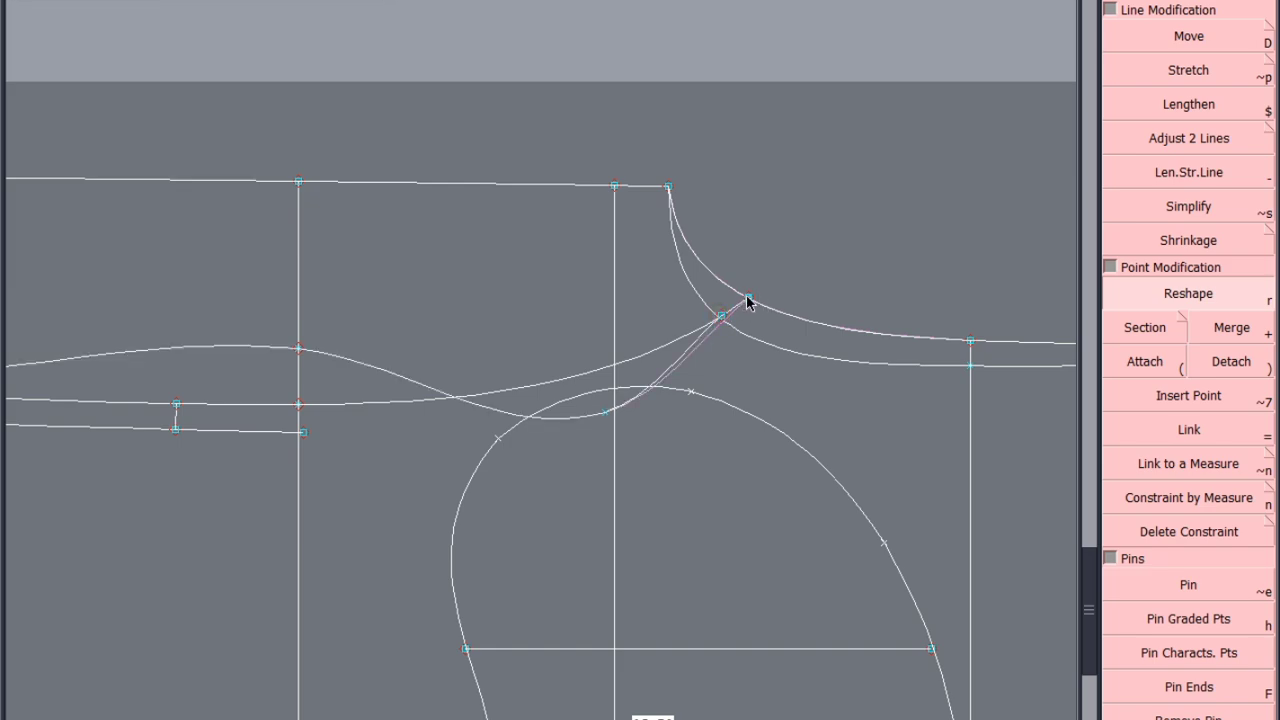
Step: Move the long seam curve's armhole end onto the inner armhole line and adjust both seam curves' handles to follow their original shapes
click(724, 314)
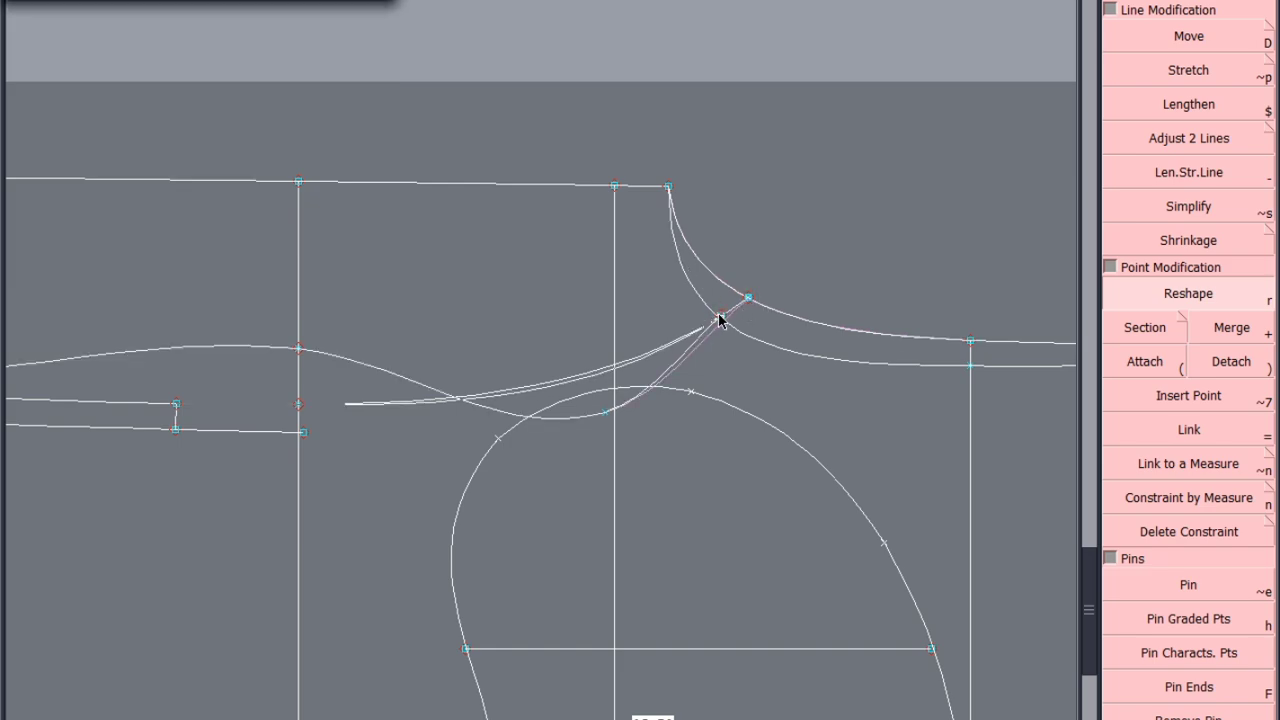
click(722, 318)
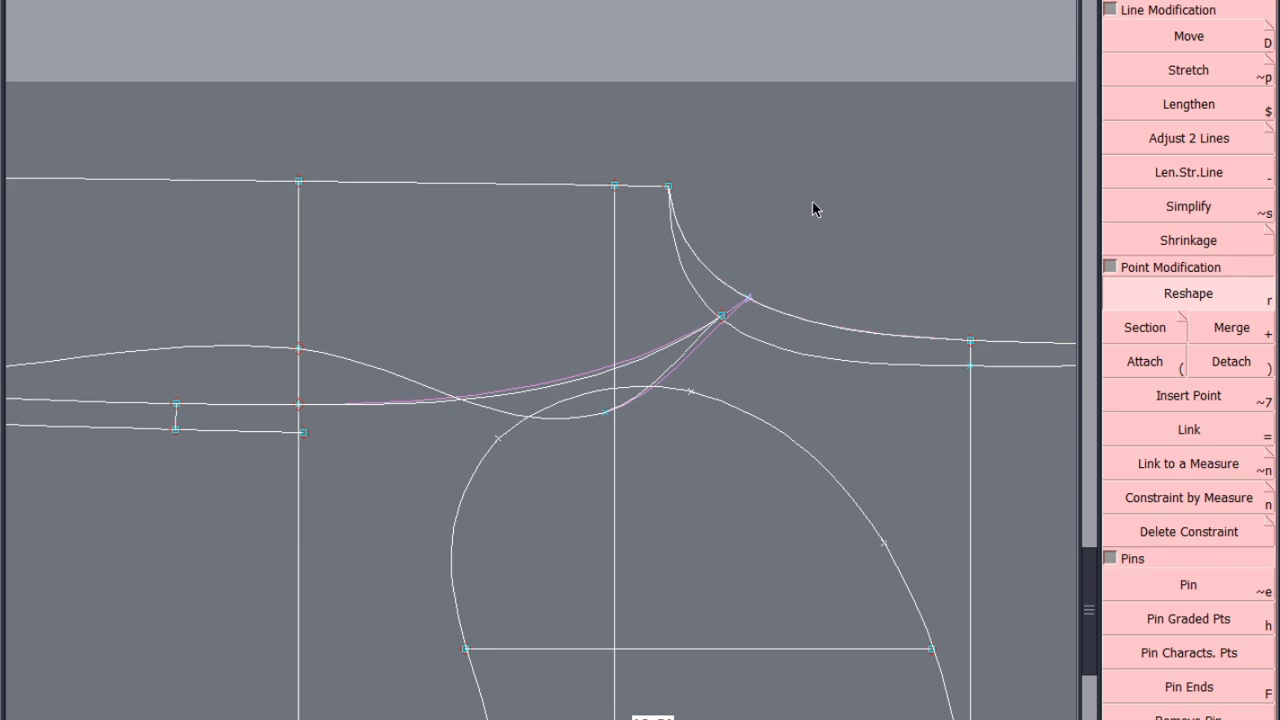
scroll(452, 410, up, 3)
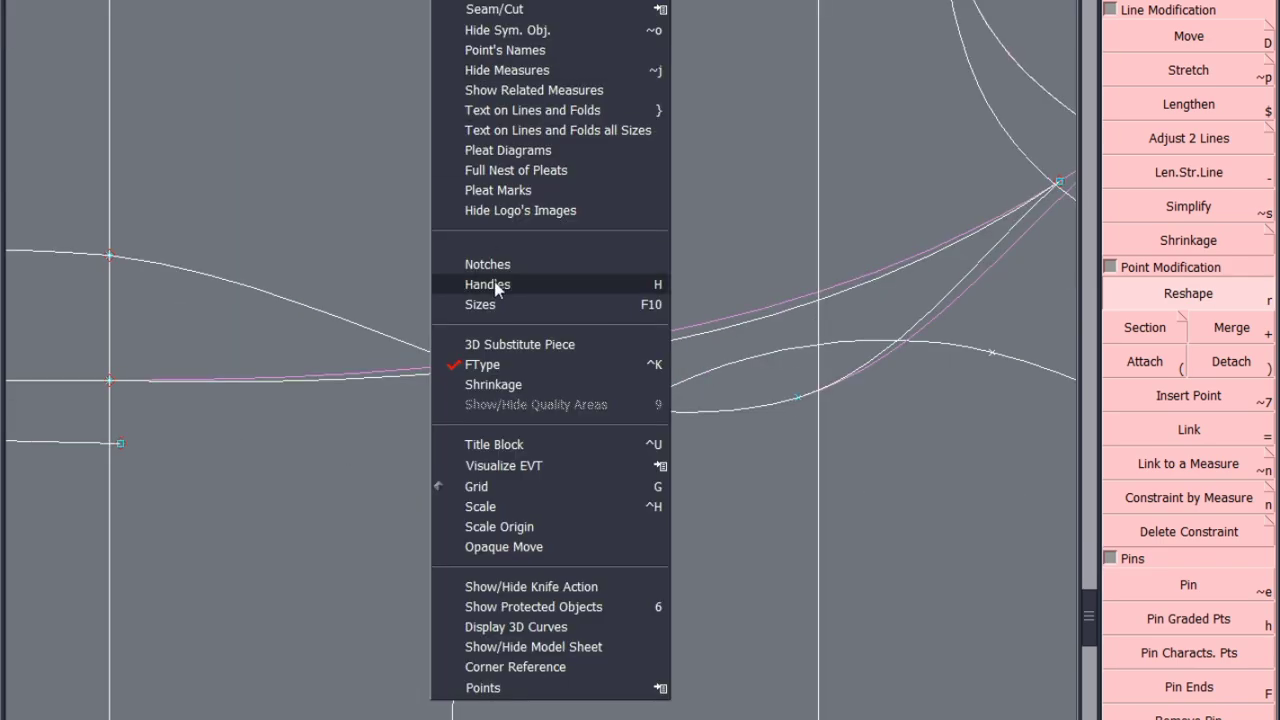
click(507, 283)
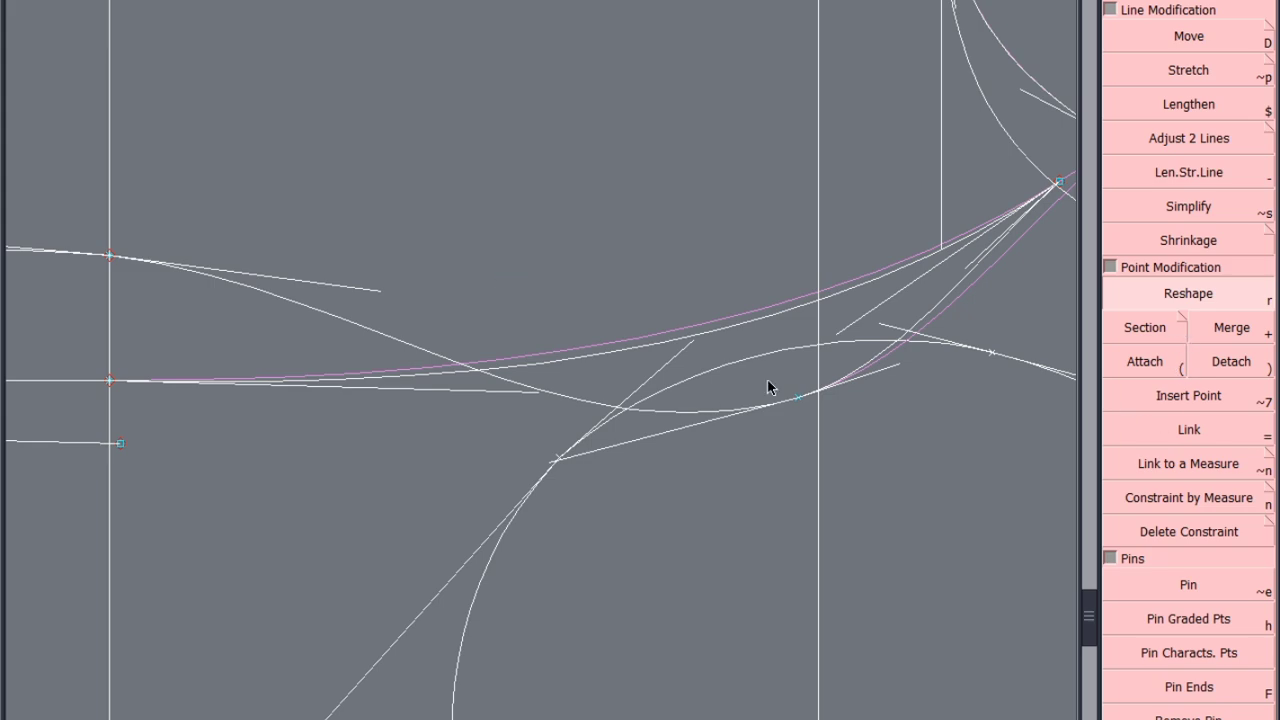
drag(840, 333, 844, 316)
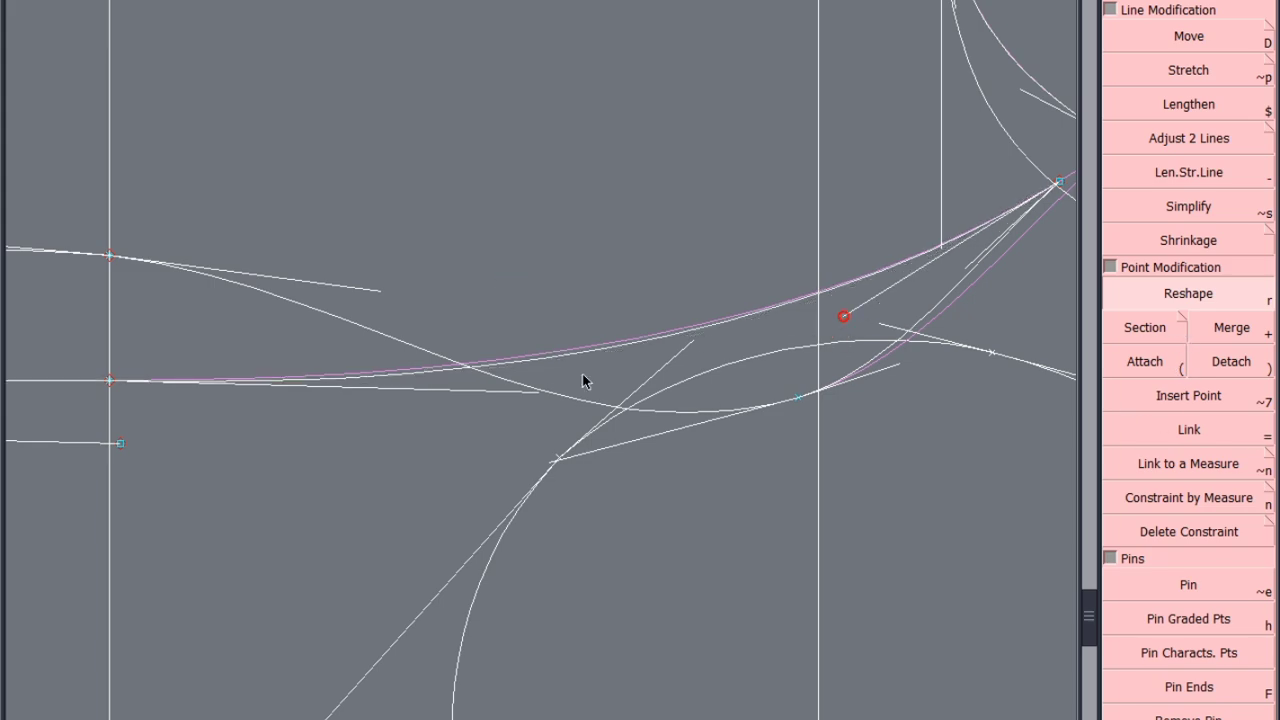
drag(535, 394, 526, 385)
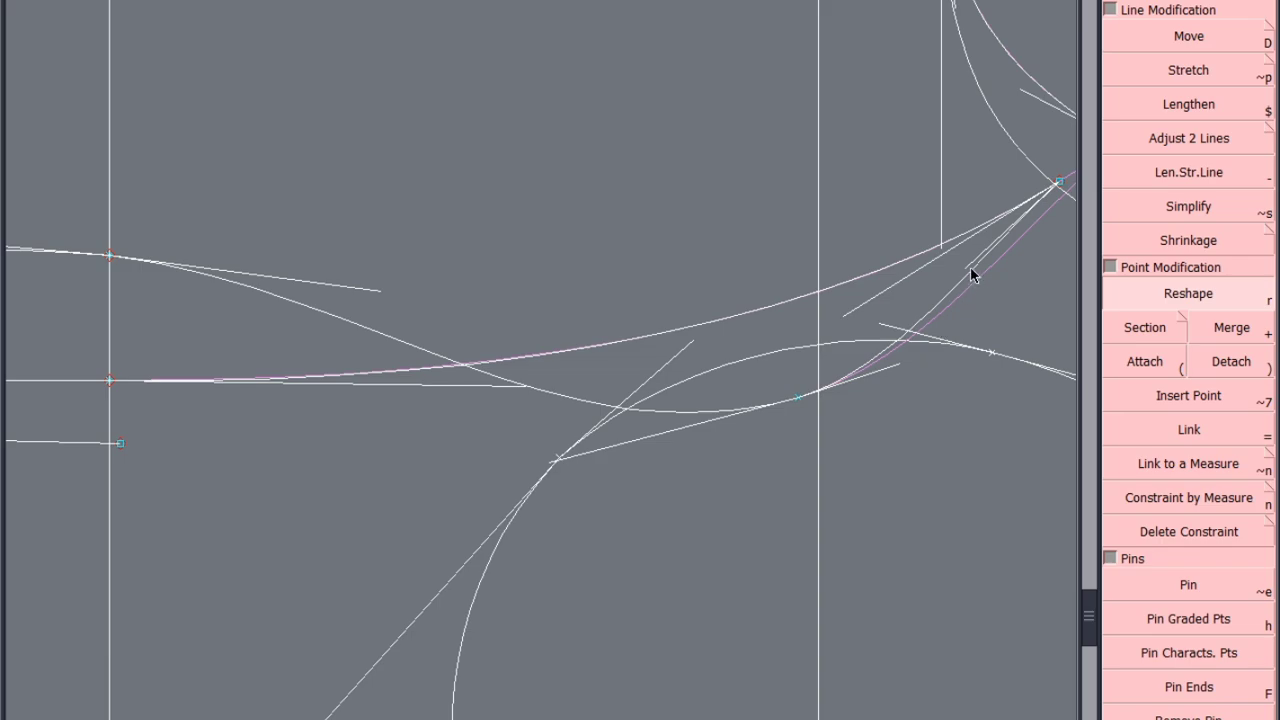
drag(970, 275, 978, 281)
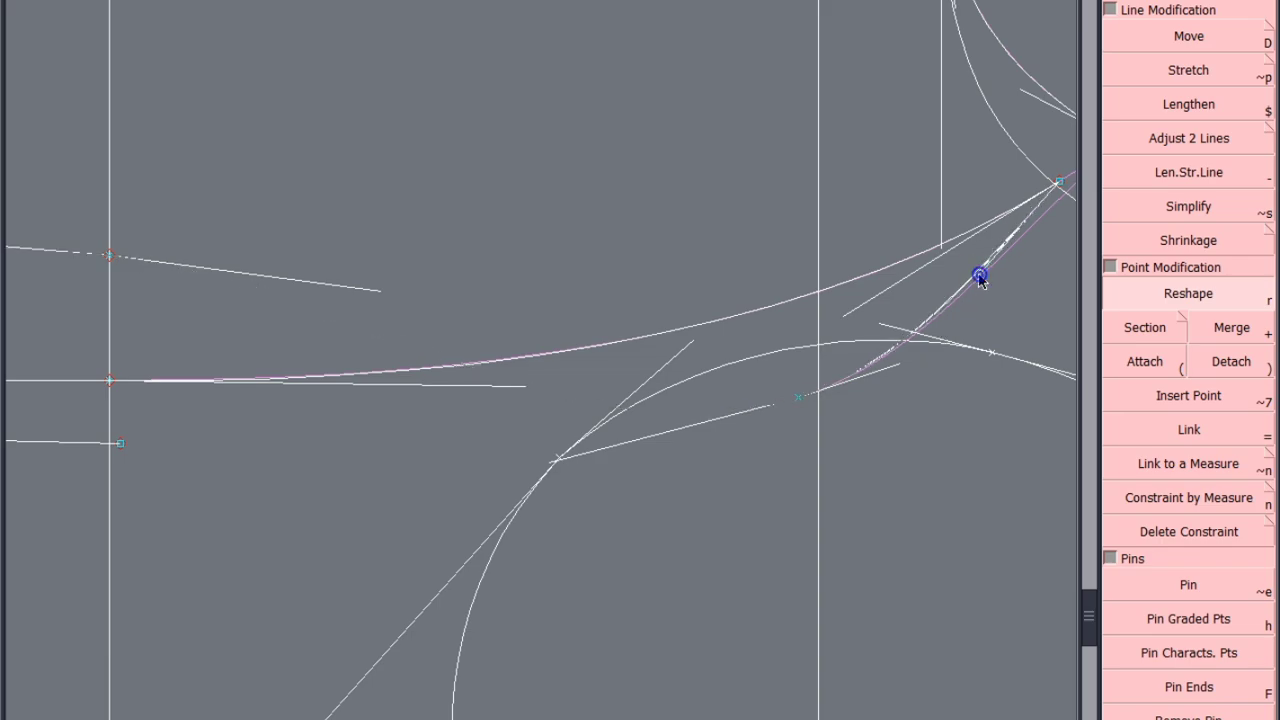
scroll(870, 371, down, 3)
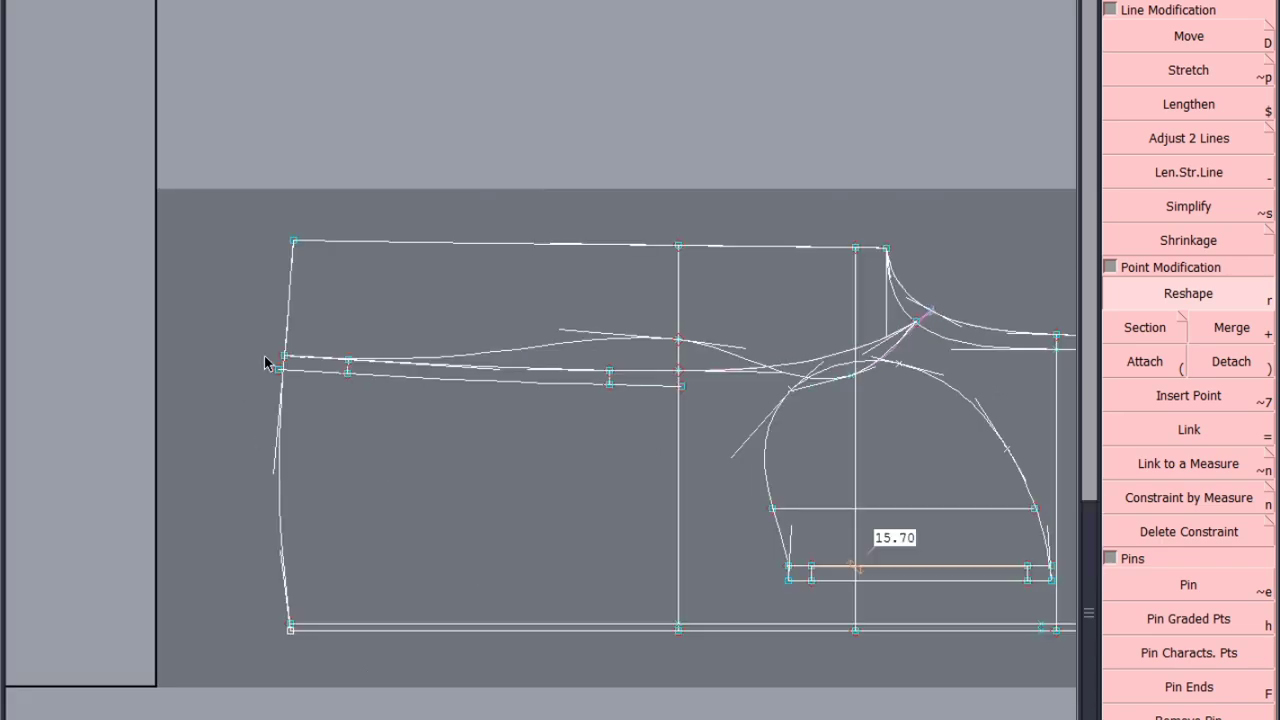
Step: Delete both overhanging end points of the line below the seam so it spans only between the two short crossing lines
scroll(282, 373, up, 2)
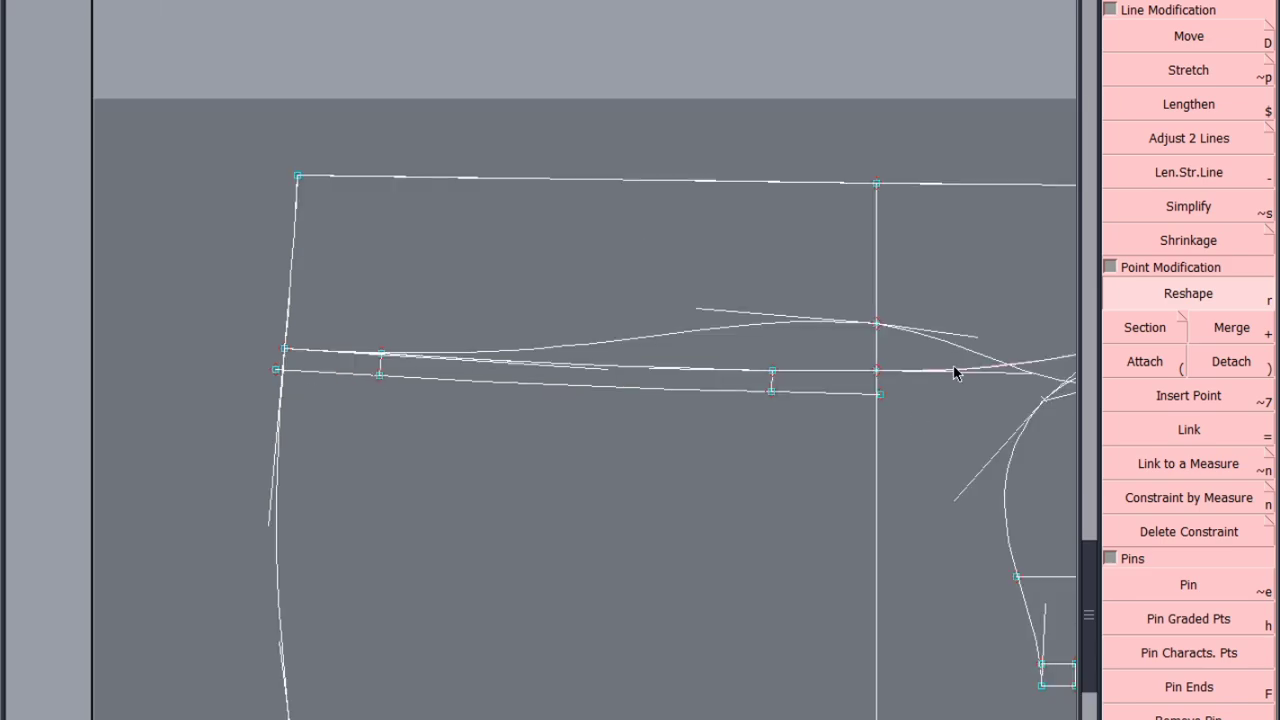
click(882, 396)
click(279, 370)
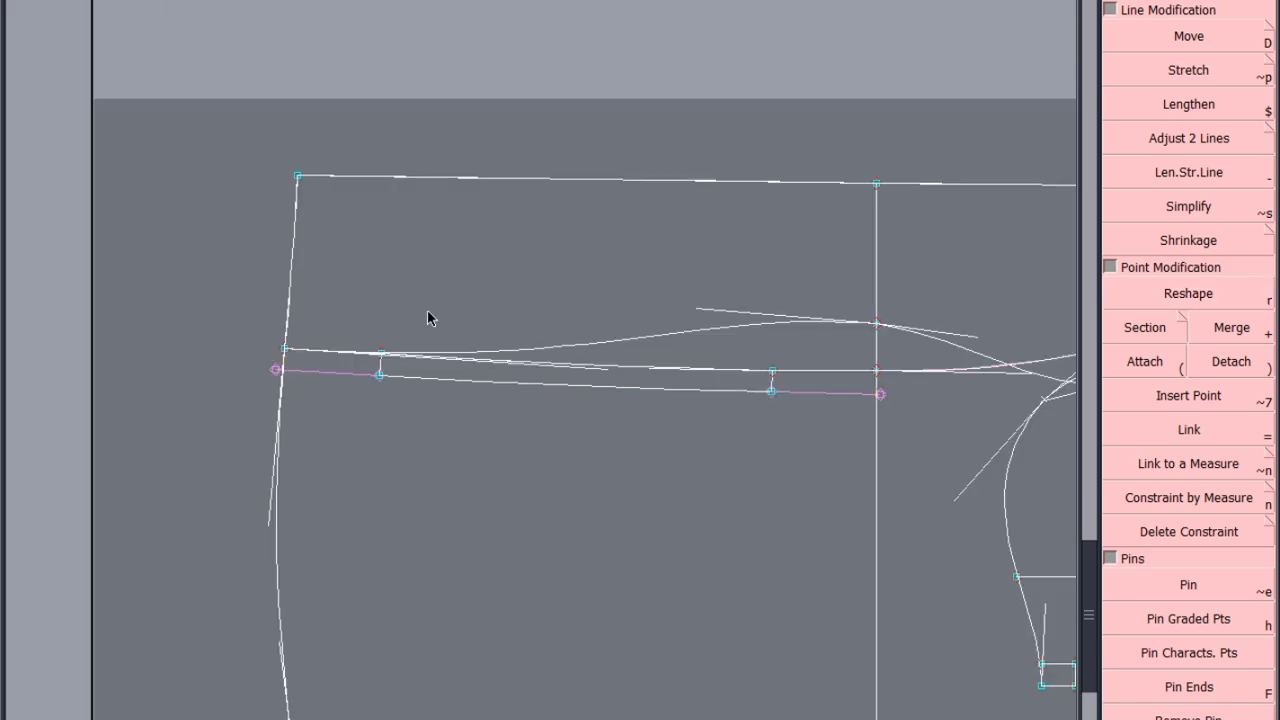
Step: Detach the seam lines at the hem junction and reshape the lower seam line's end slightly inward from the hem
scroll(278, 348, up, 3)
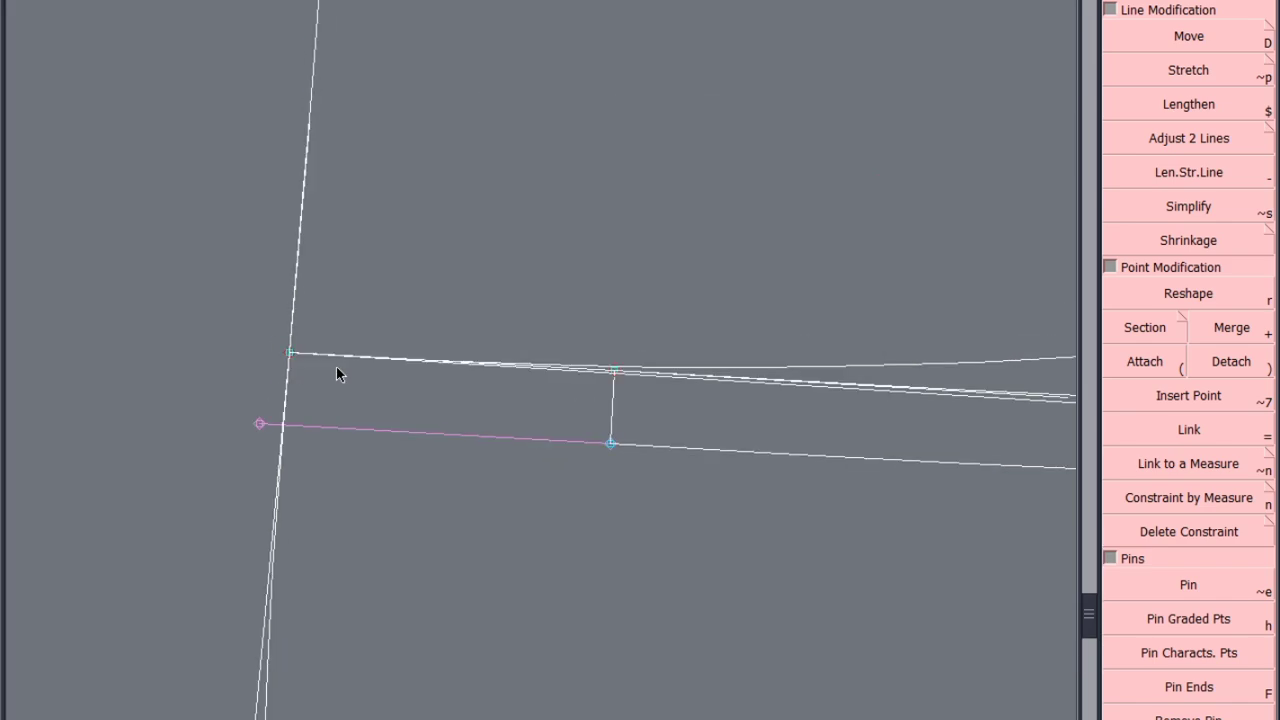
scroll(288, 362, down, 4)
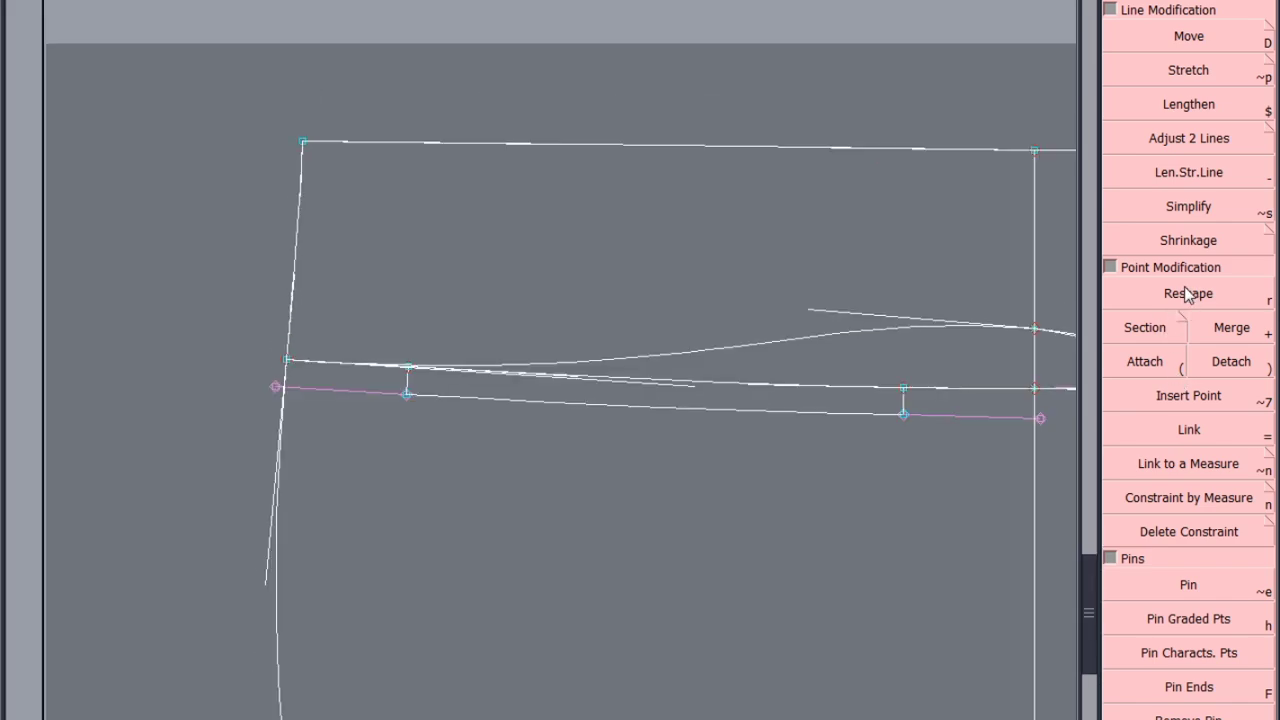
click(1236, 364)
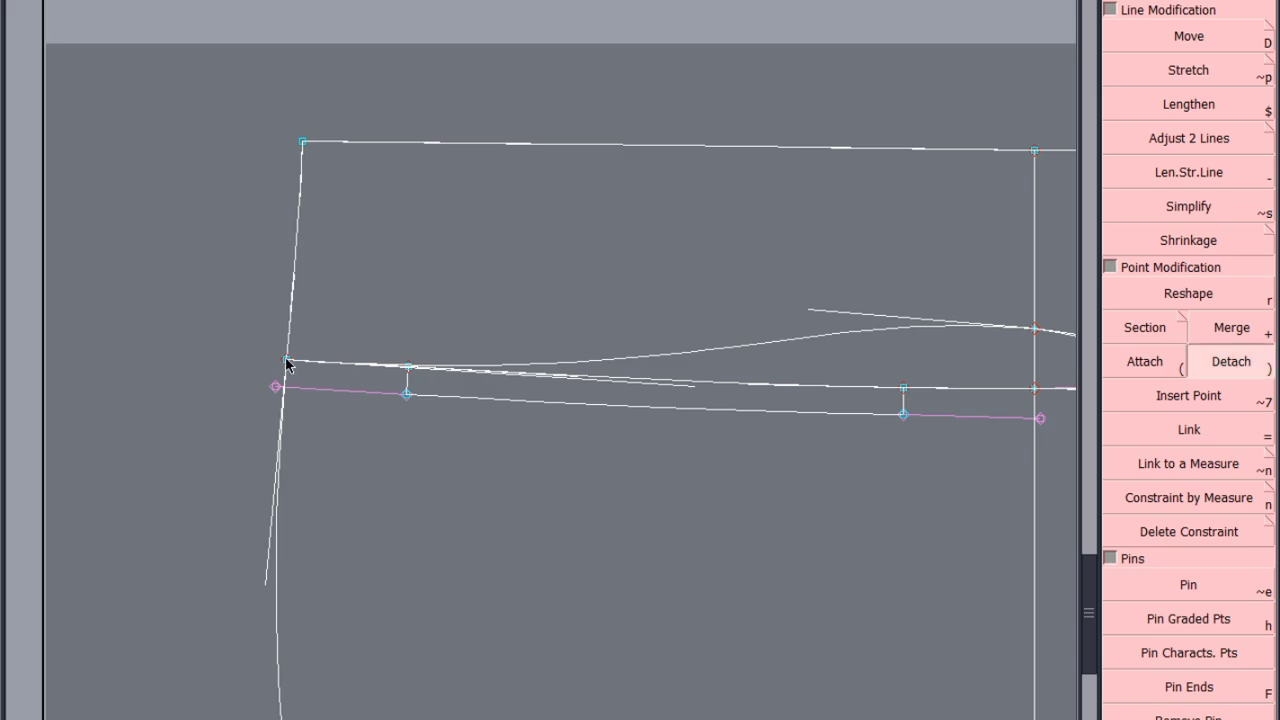
click(286, 359)
click(399, 304)
key(r)
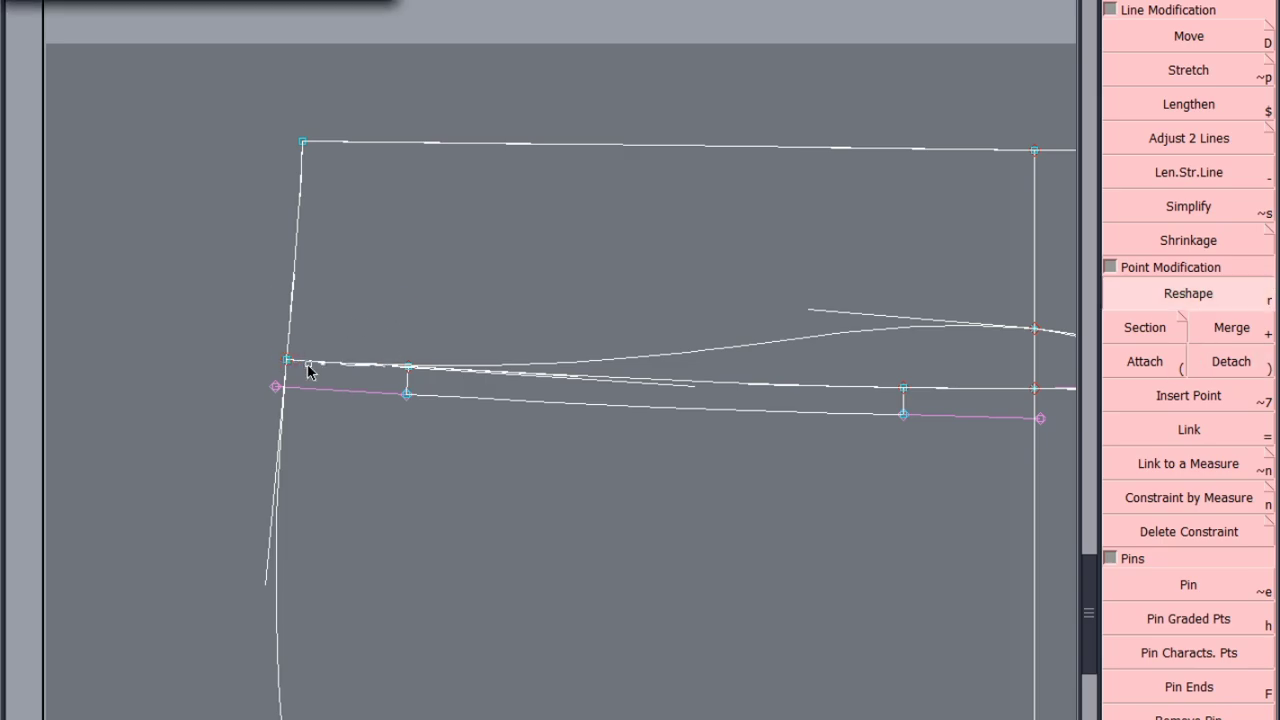
click(306, 362)
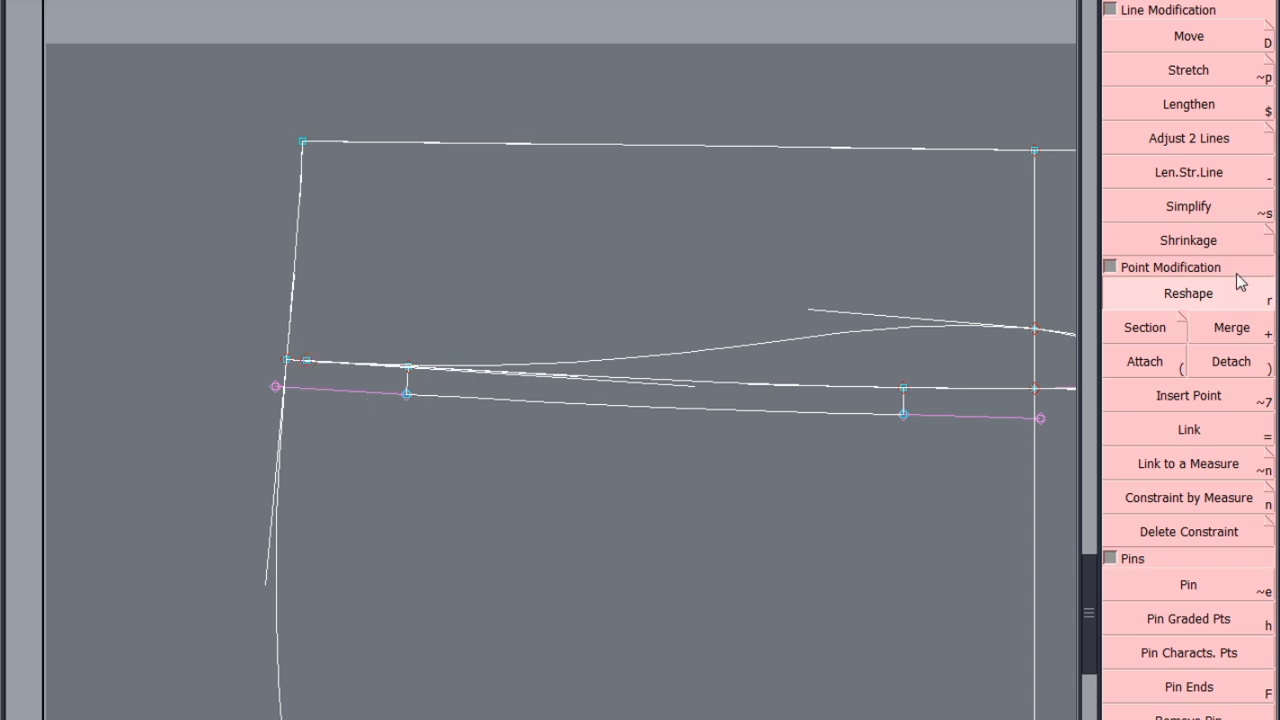
click(306, 362)
click(309, 375)
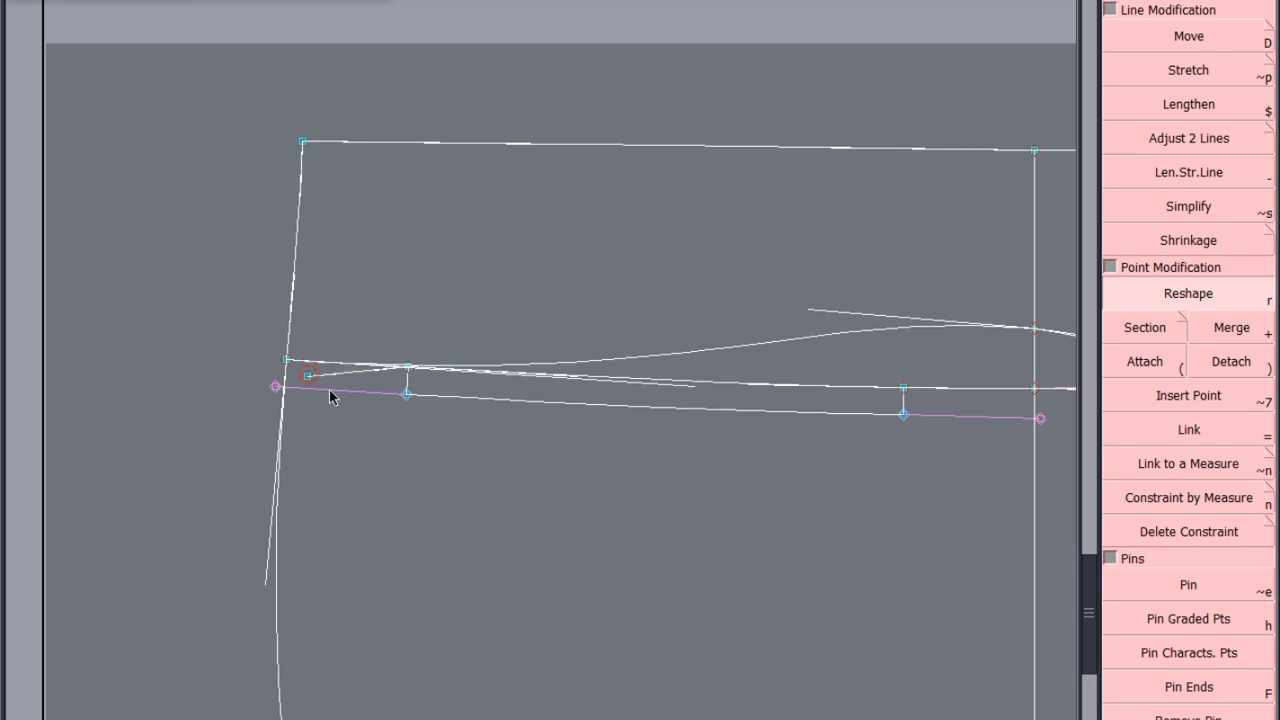
key(ctrl+z)
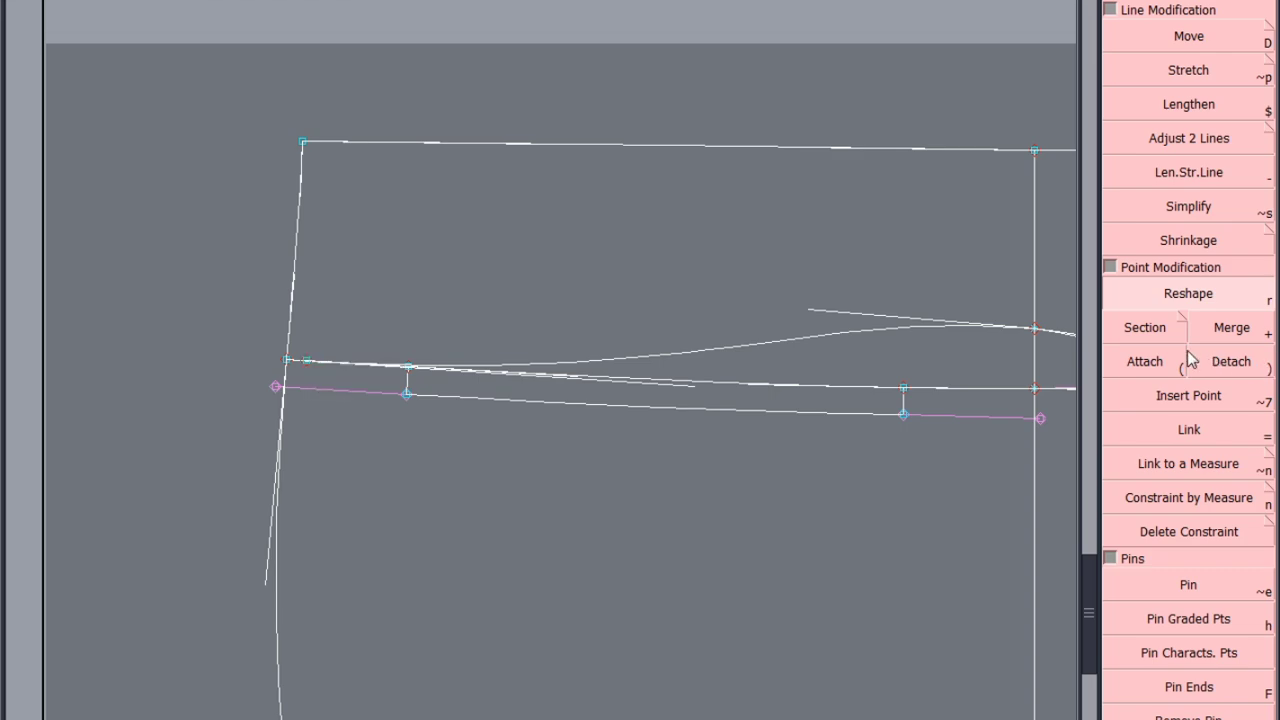
Step: Detach the wavy seam curve from the hem junction and move its end slightly inward, above the lower seam line's end
click(1236, 338)
click(1238, 362)
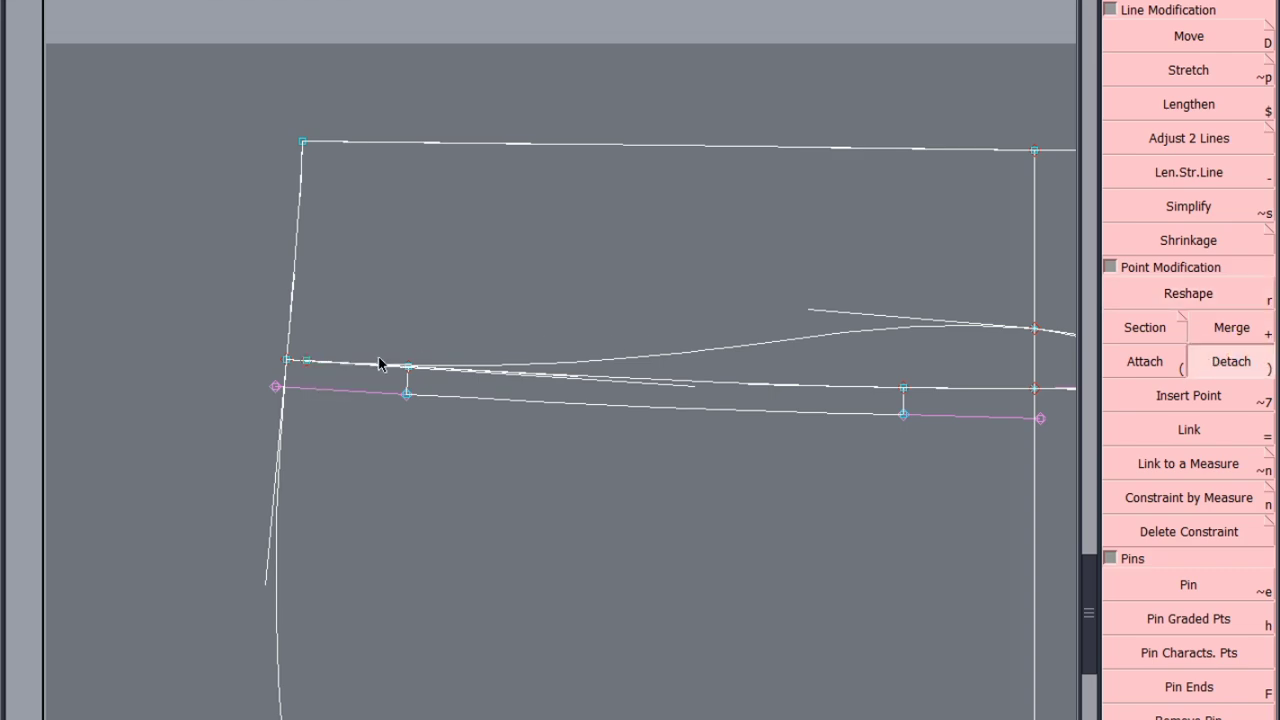
click(287, 362)
click(343, 312)
click(1201, 303)
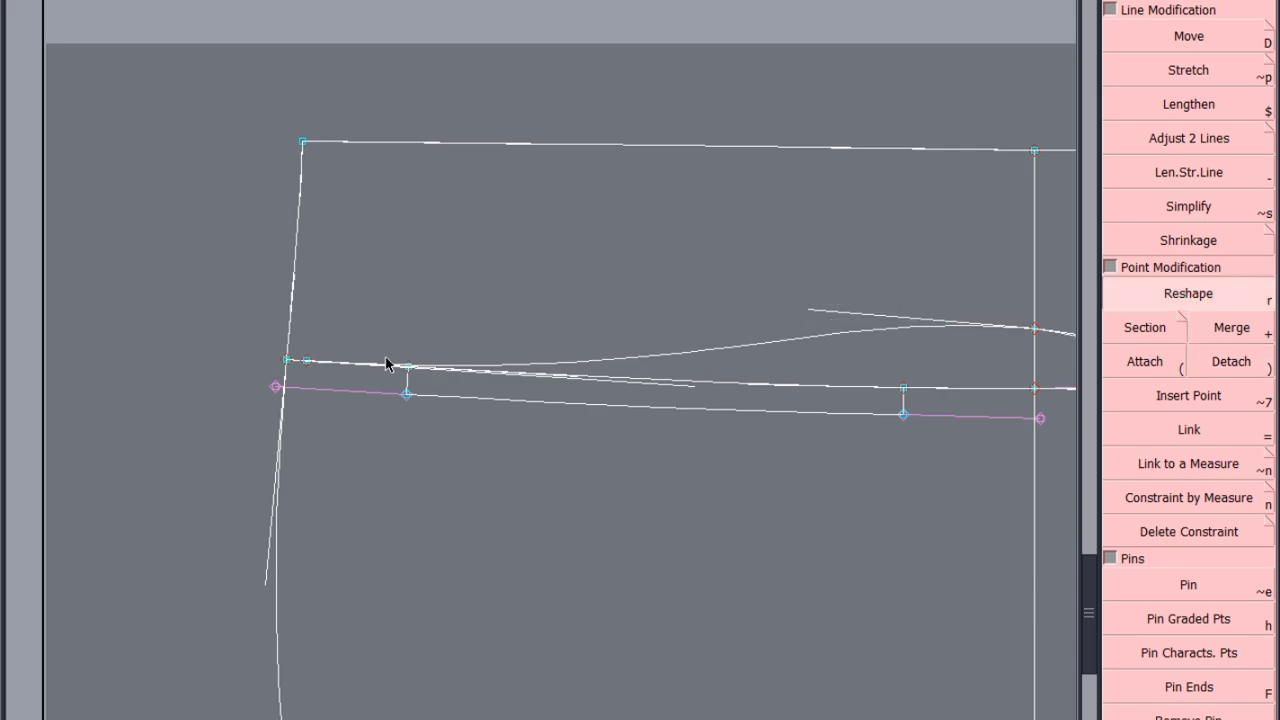
click(289, 360)
click(299, 351)
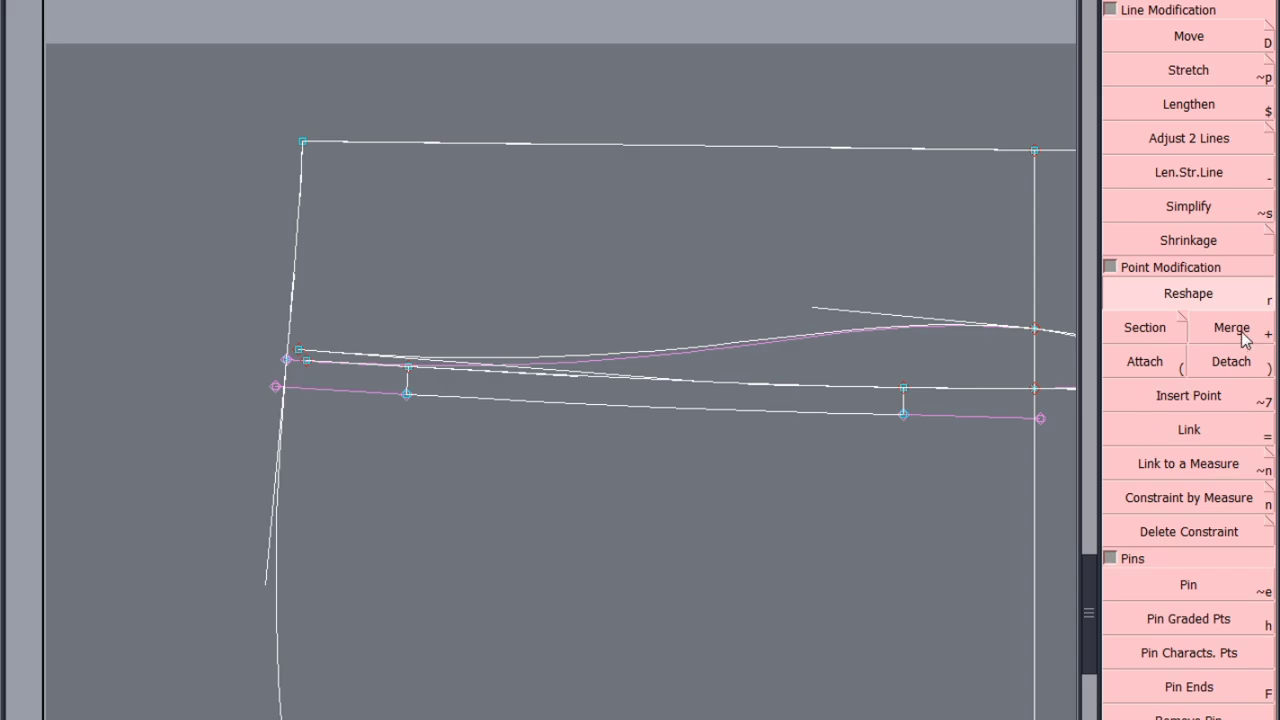
Step: Section the hem line at the original seam junction and detach the two hem pieces from each other
click(1138, 330)
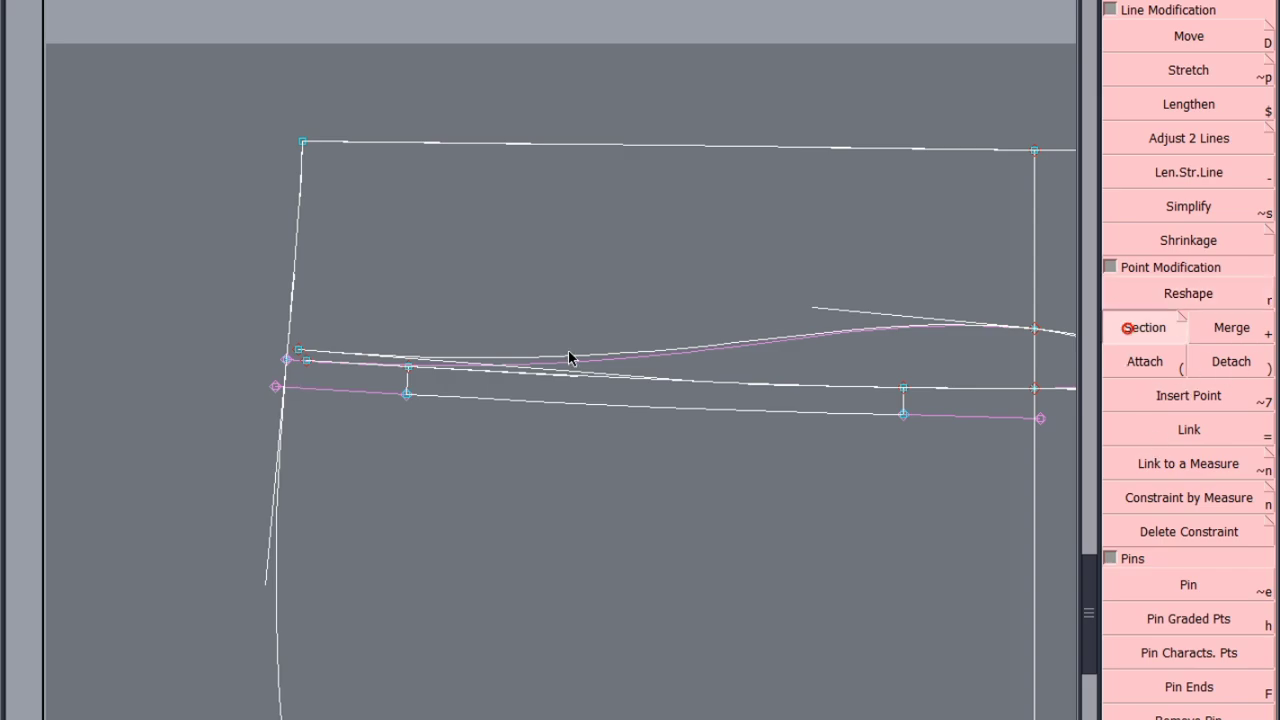
click(286, 359)
click(1232, 362)
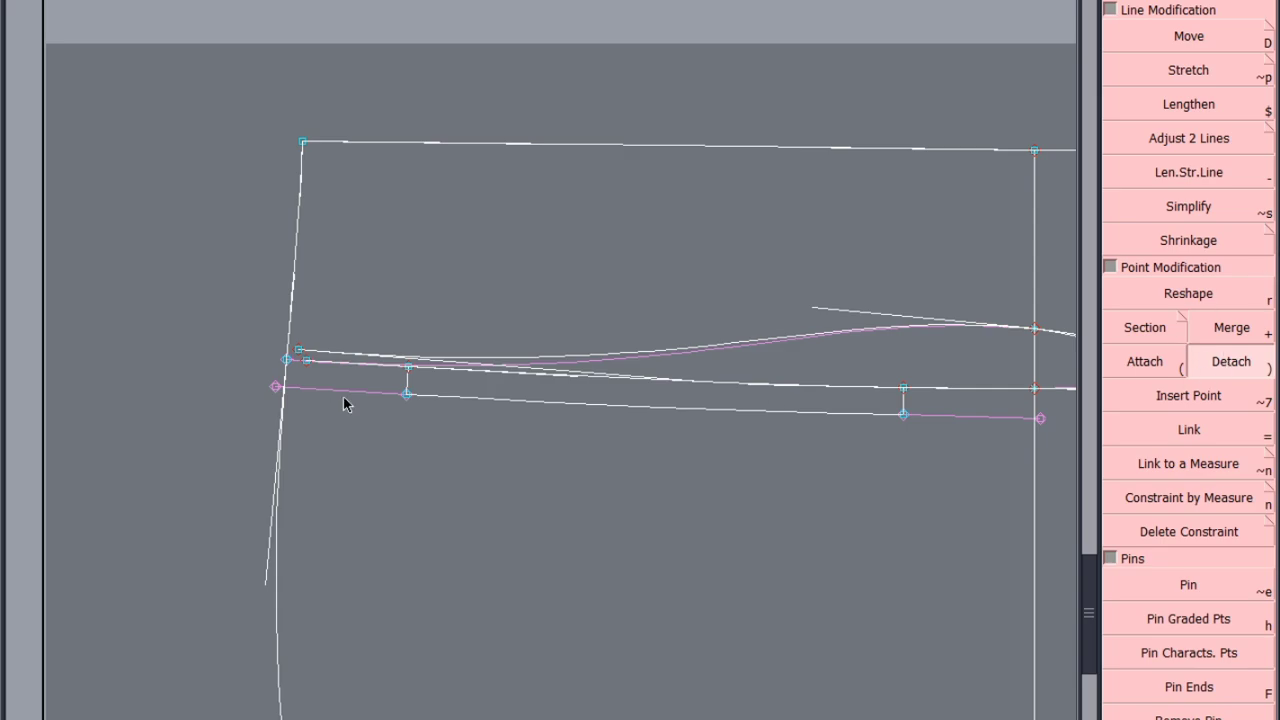
click(286, 360)
click(323, 301)
Step: Attach the side panel's hem piece to the wavy seam curve's end, and the lower seam line's end to the remaining hem piece
click(1165, 370)
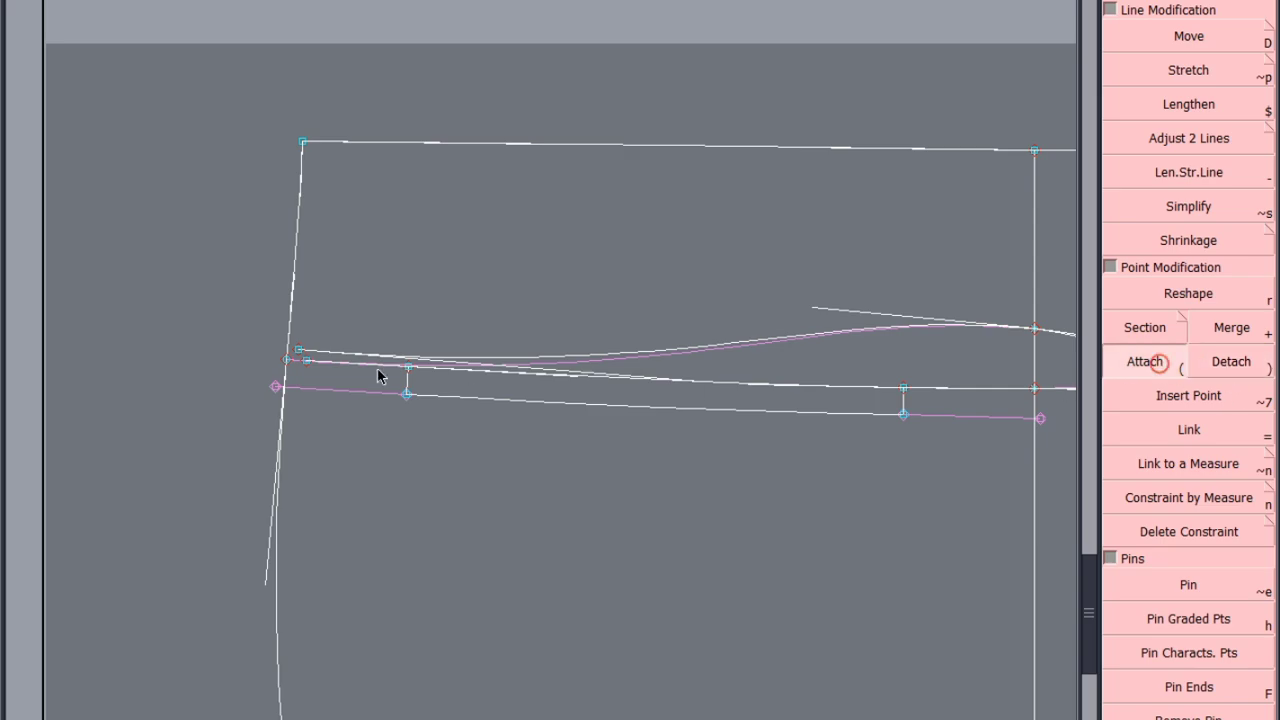
click(286, 362)
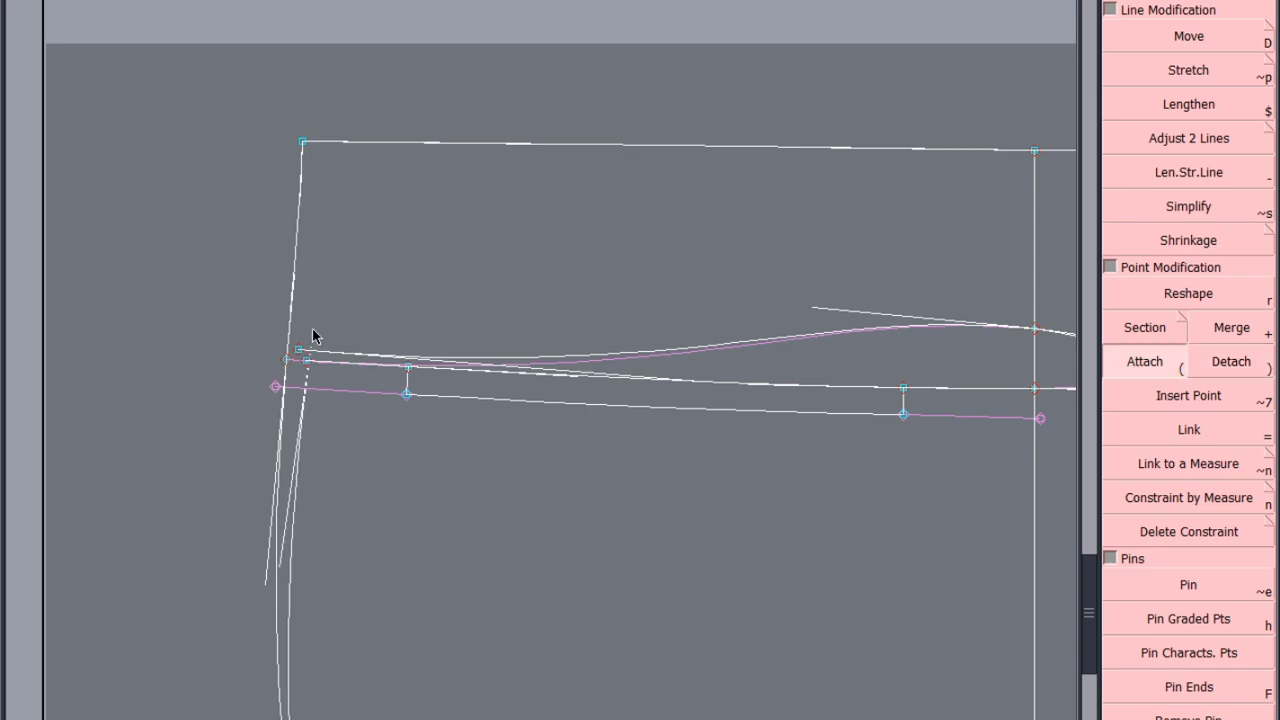
click(298, 349)
click(305, 361)
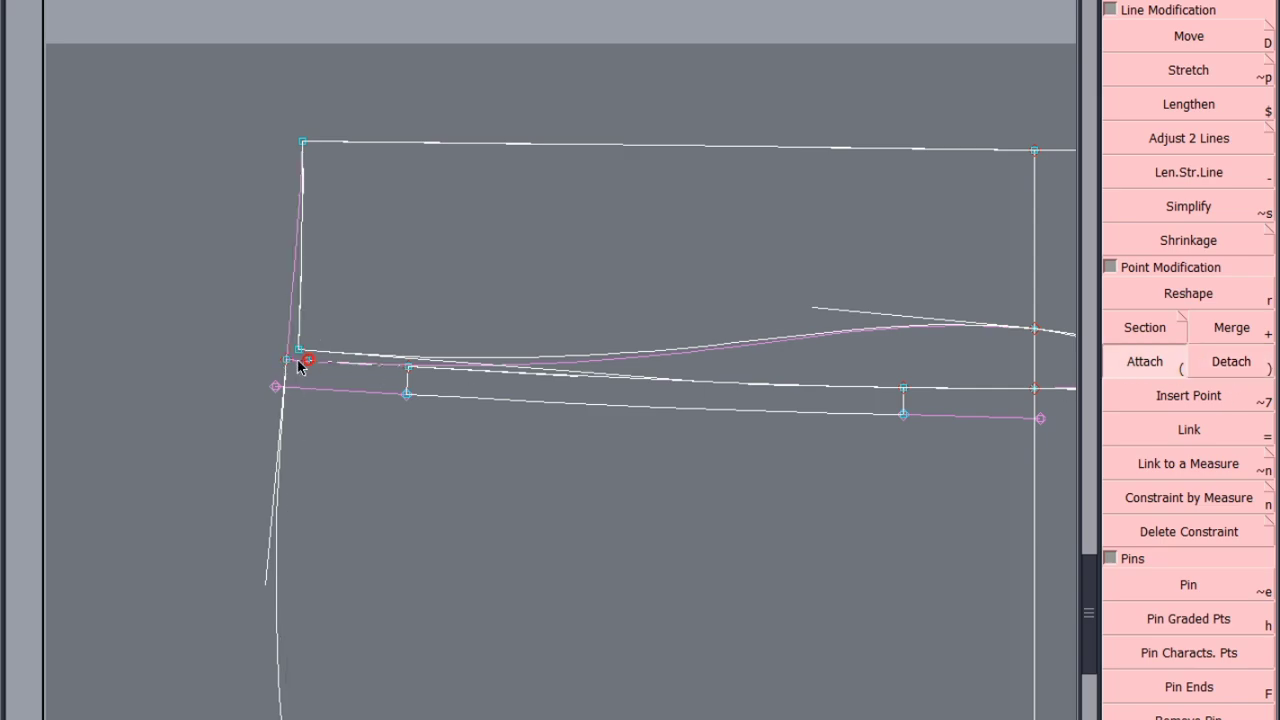
click(287, 361)
Step: Reshape the side panel's hem corner, moving it slightly toward the lower seam line
scroll(525, 375, up, 3)
scroll(514, 363, down, 2)
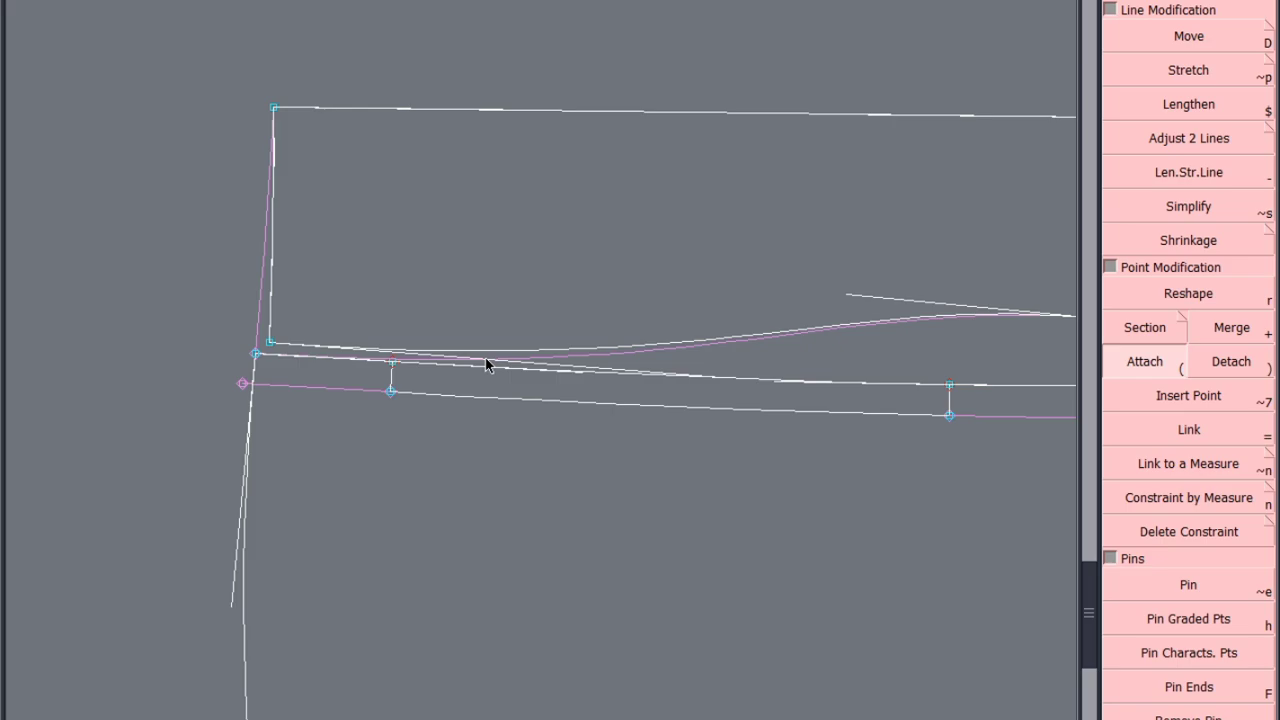
scroll(334, 377, up, 2)
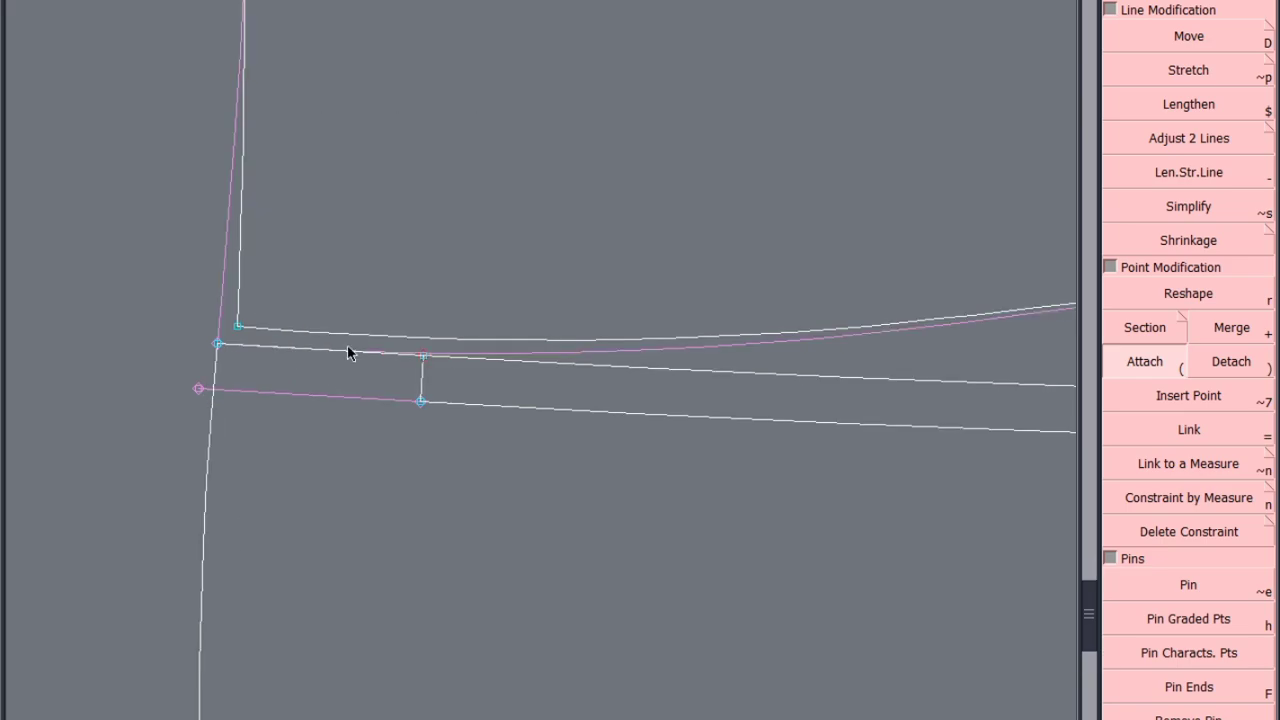
scroll(314, 277, down, 3)
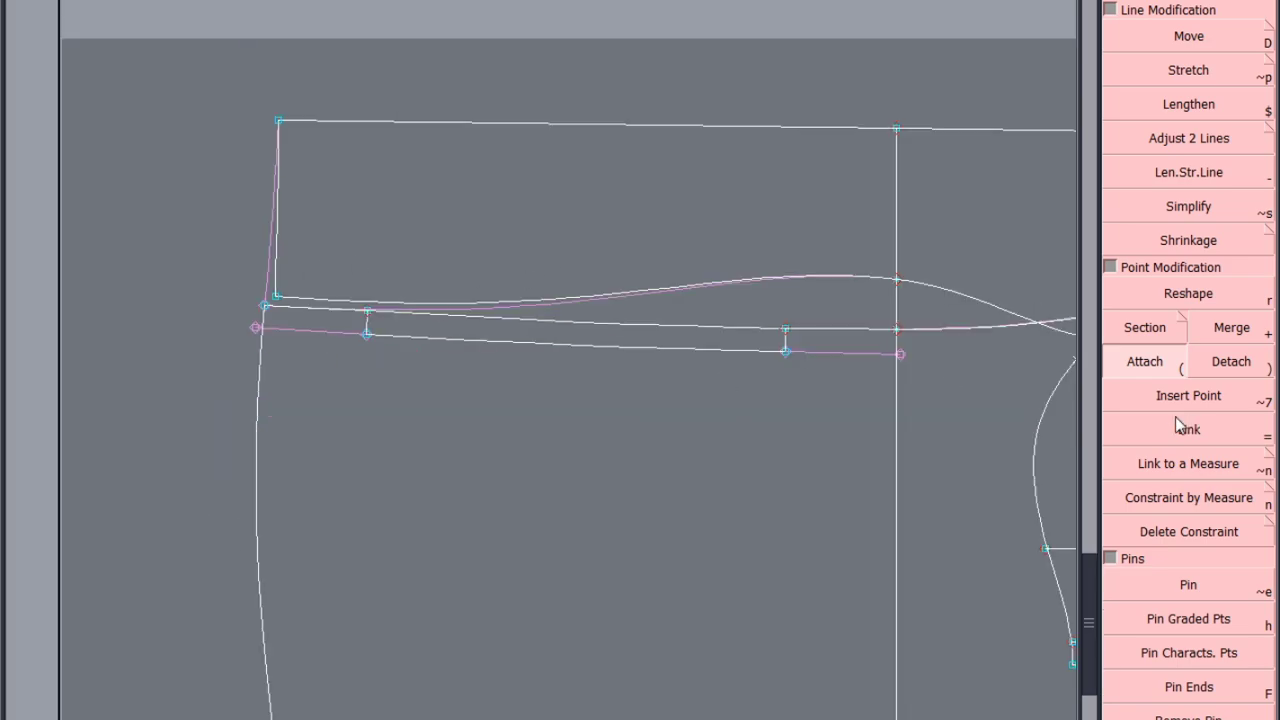
click(1187, 294)
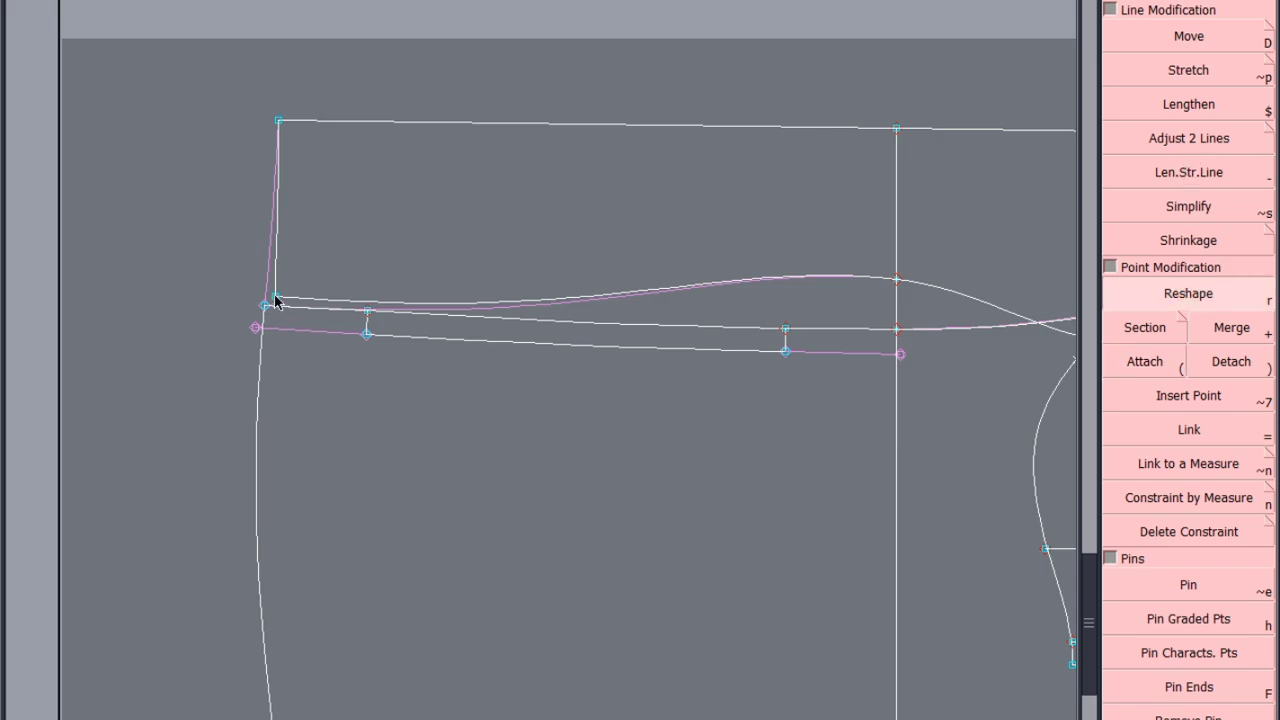
click(275, 301)
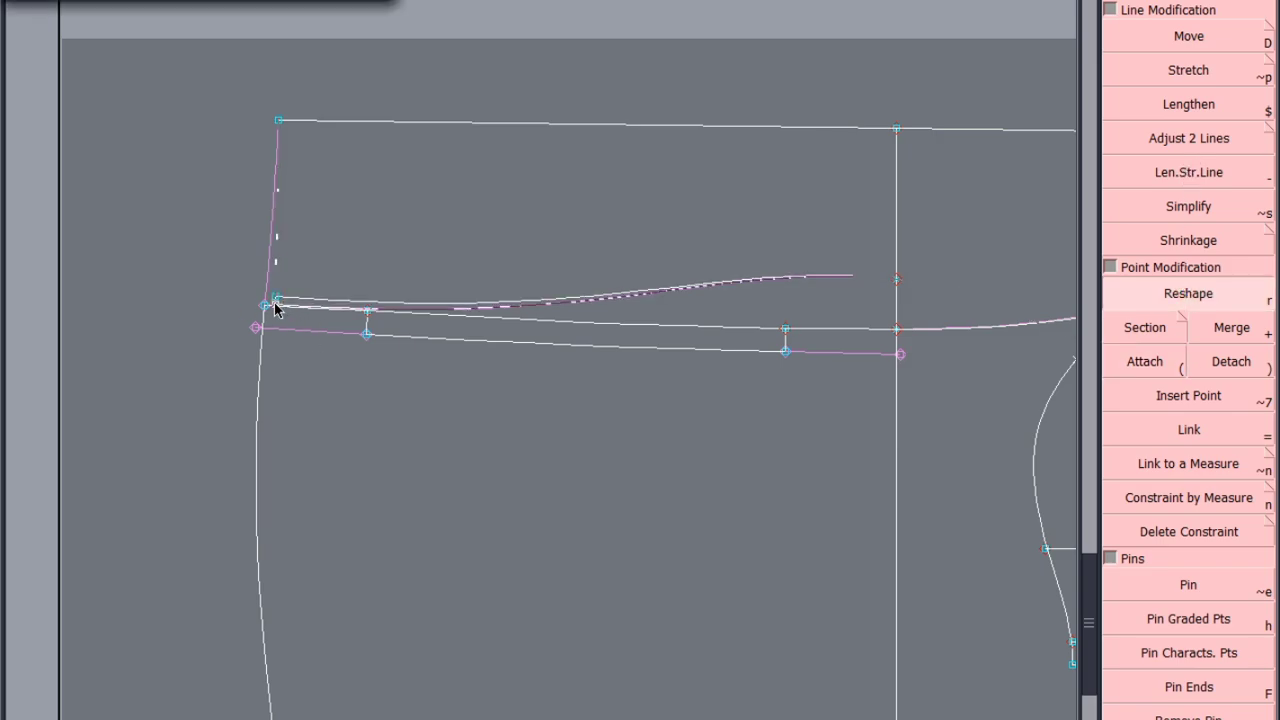
click(275, 306)
Step: Save the LJCF675R model, continuing past the validation file warnings
scroll(276, 300, down, 3)
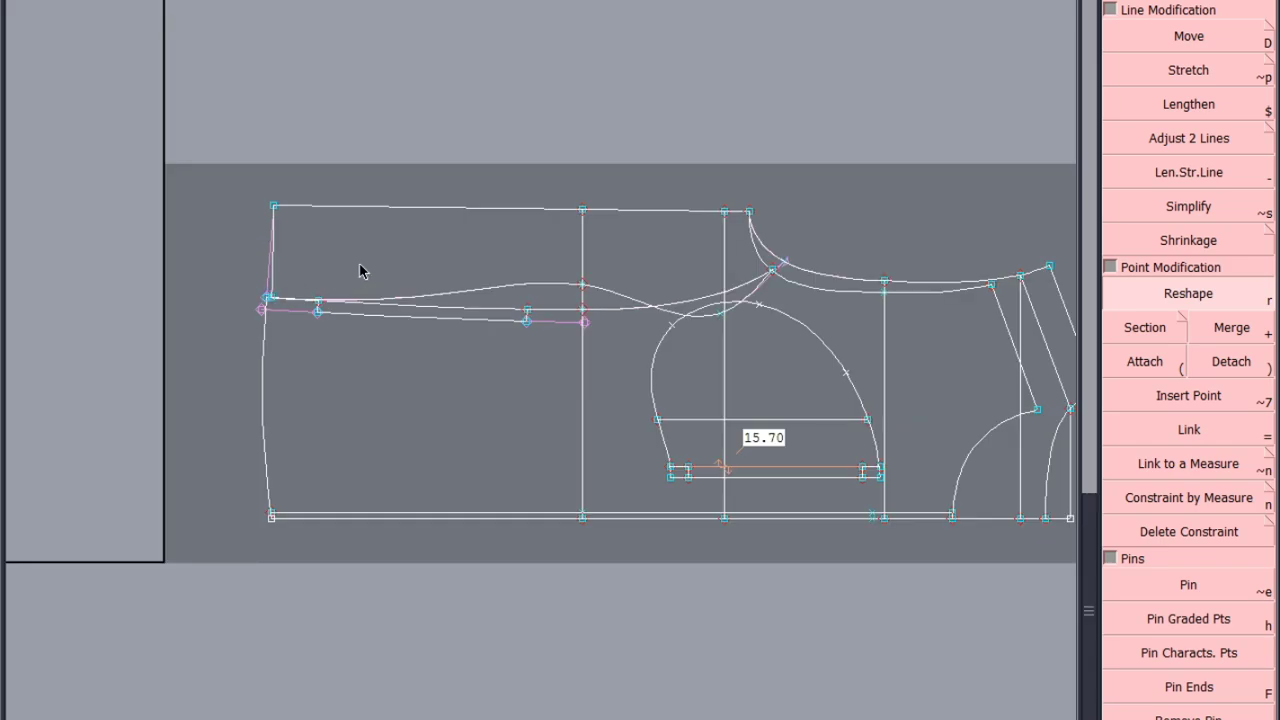
scroll(294, 300, up, 2)
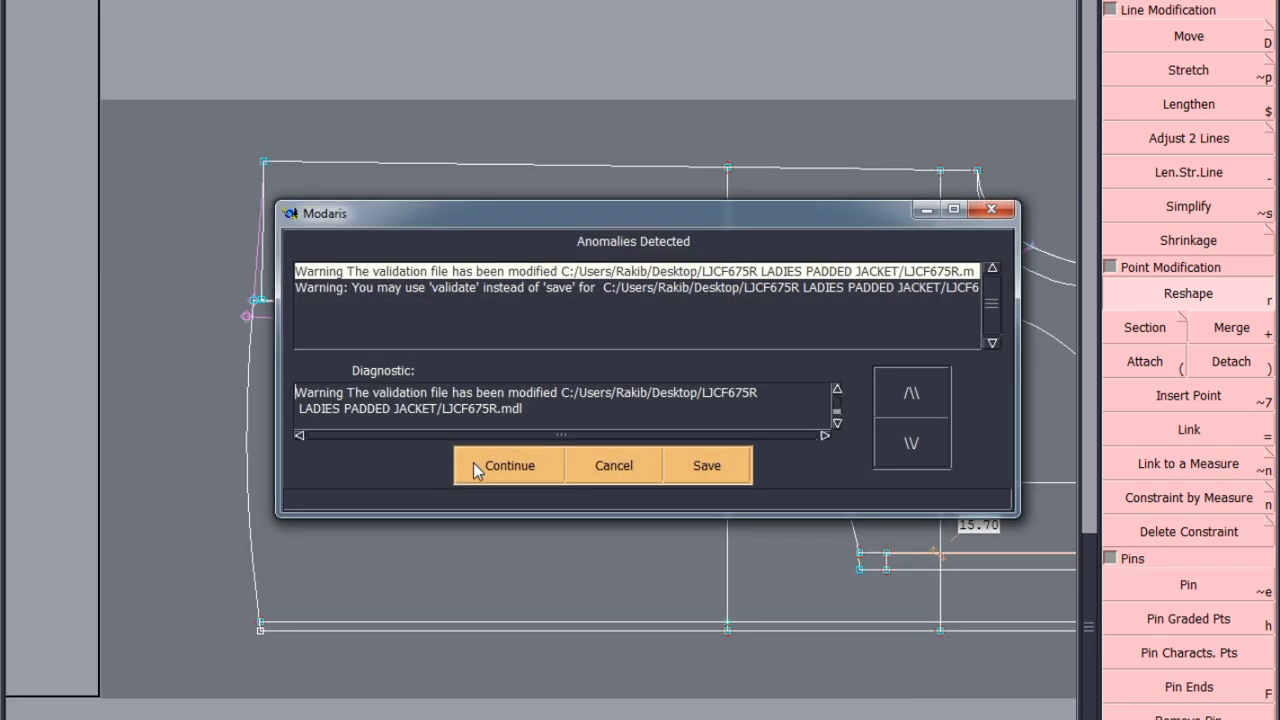
click(474, 462)
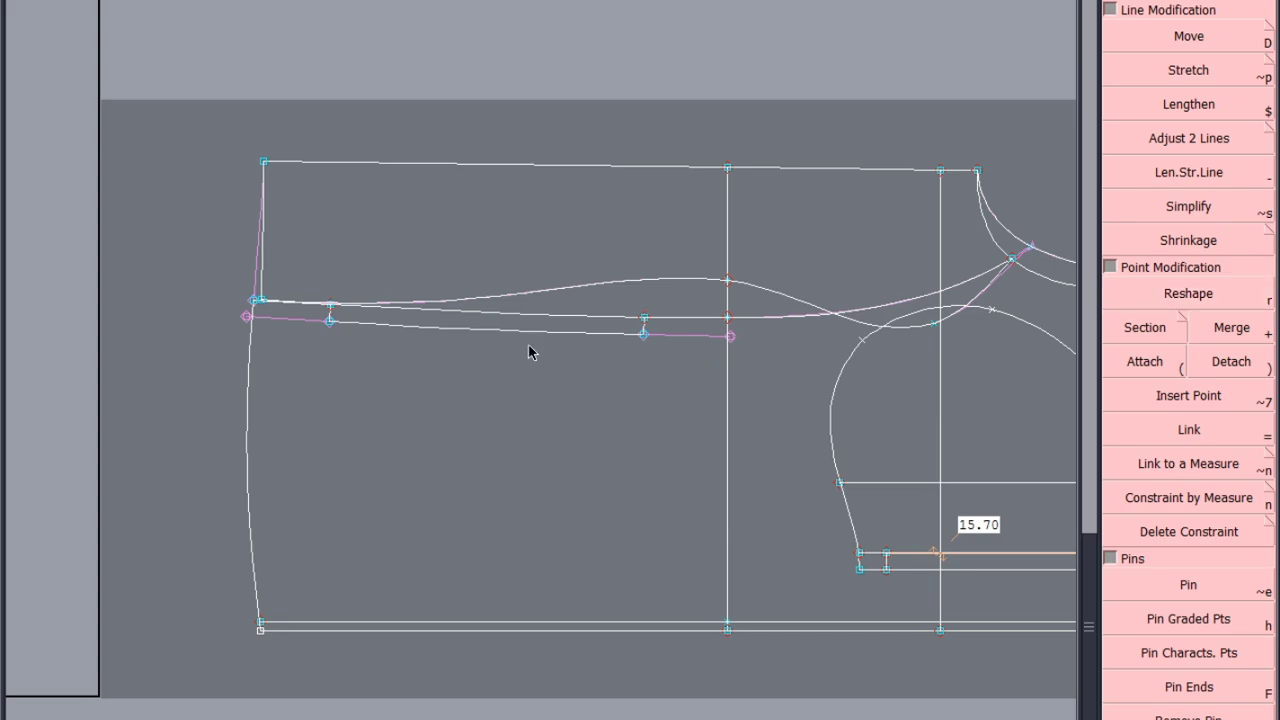
Step: Place length measures on the wavy seam curve and the lower seam line's armhole section, and remove both measures
click(543, 289)
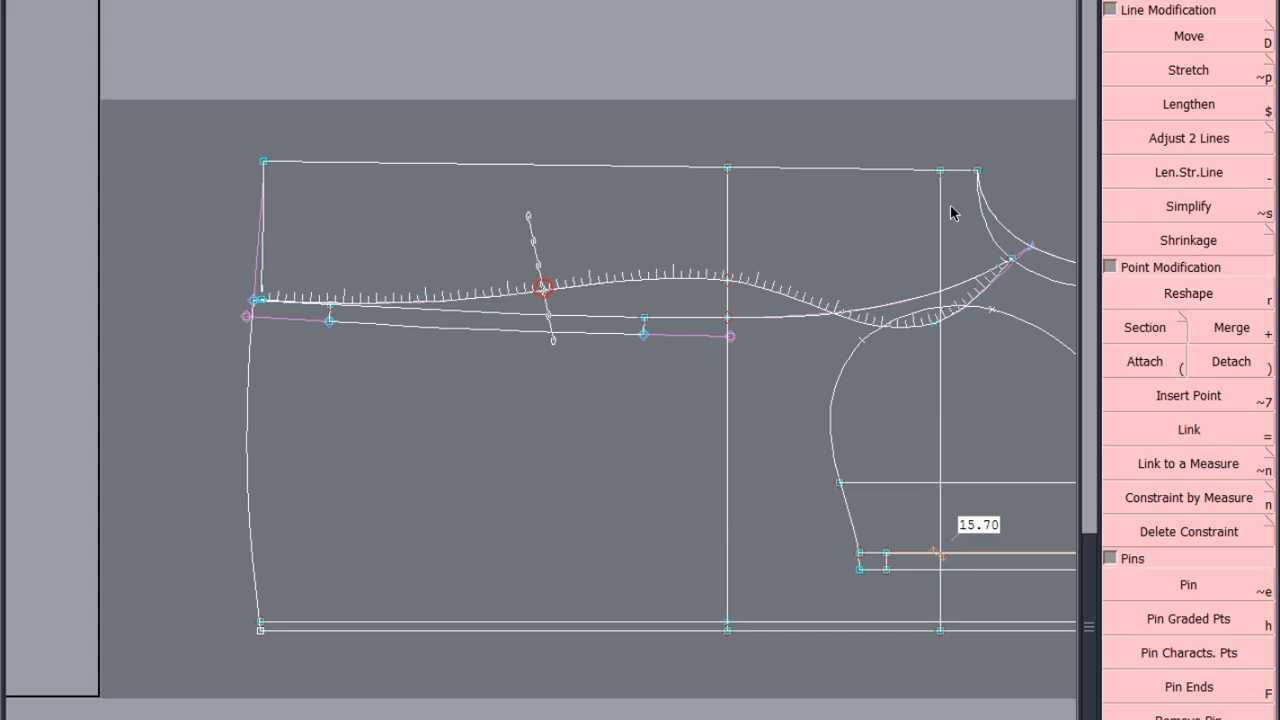
click(1042, 177)
click(680, 327)
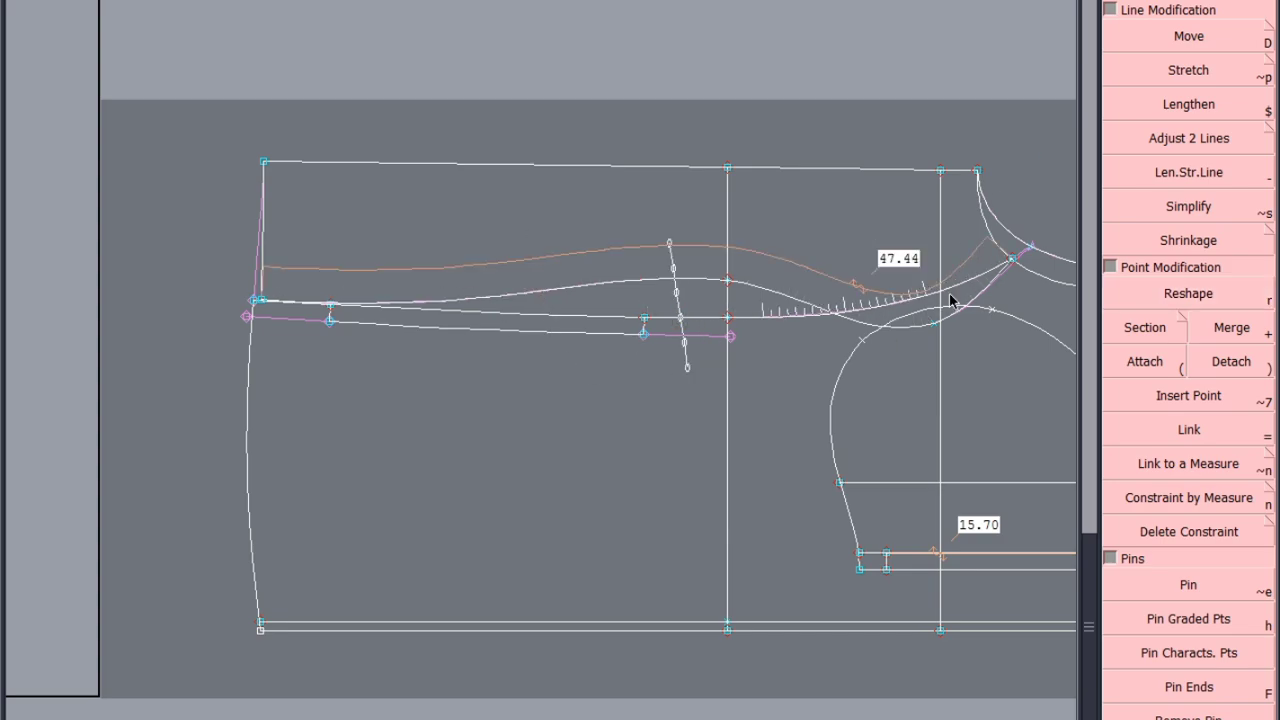
click(1066, 177)
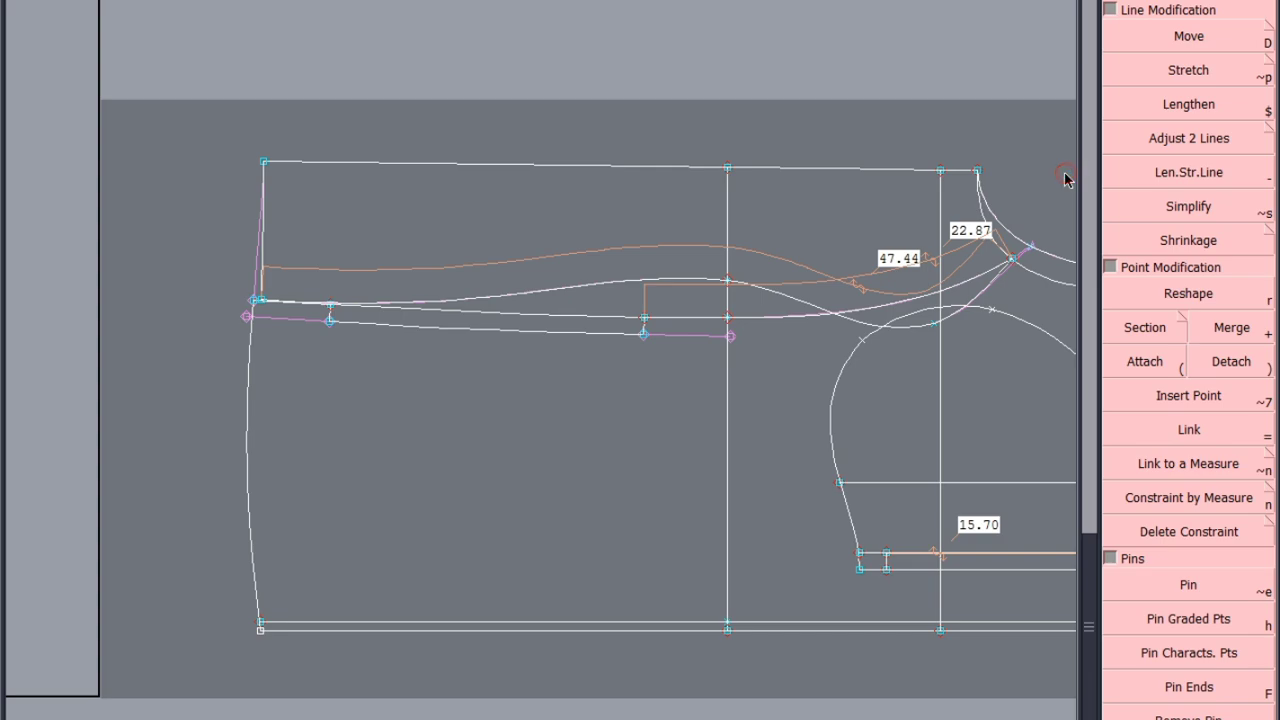
click(879, 296)
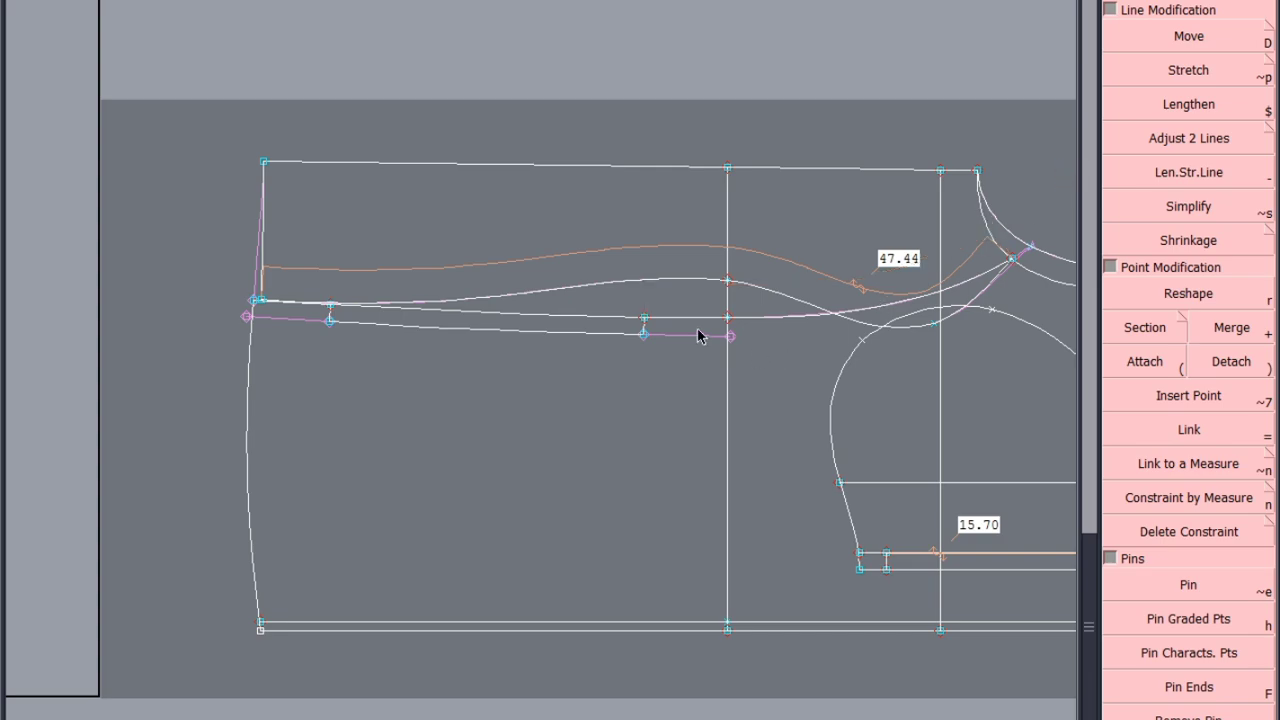
click(855, 378)
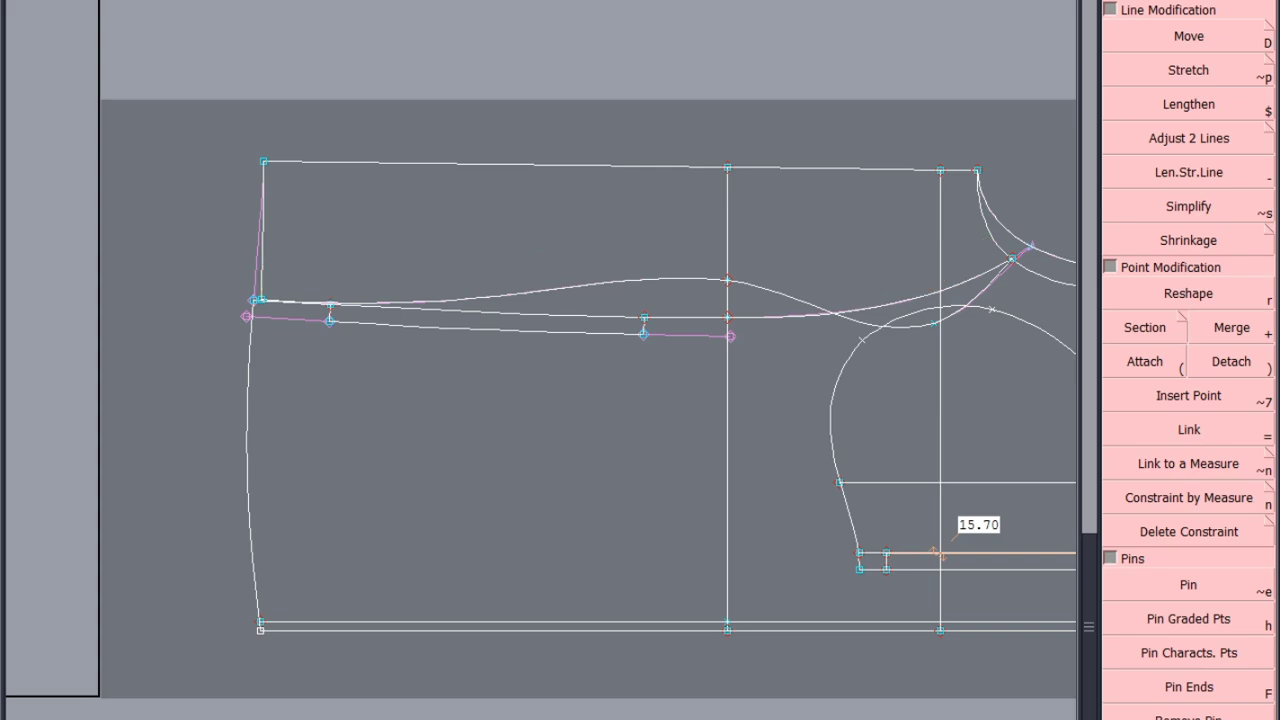
Step: Start a spreadsheet length measurement and position its window clear of the front seam lines
scroll(1190, 118, down, 10)
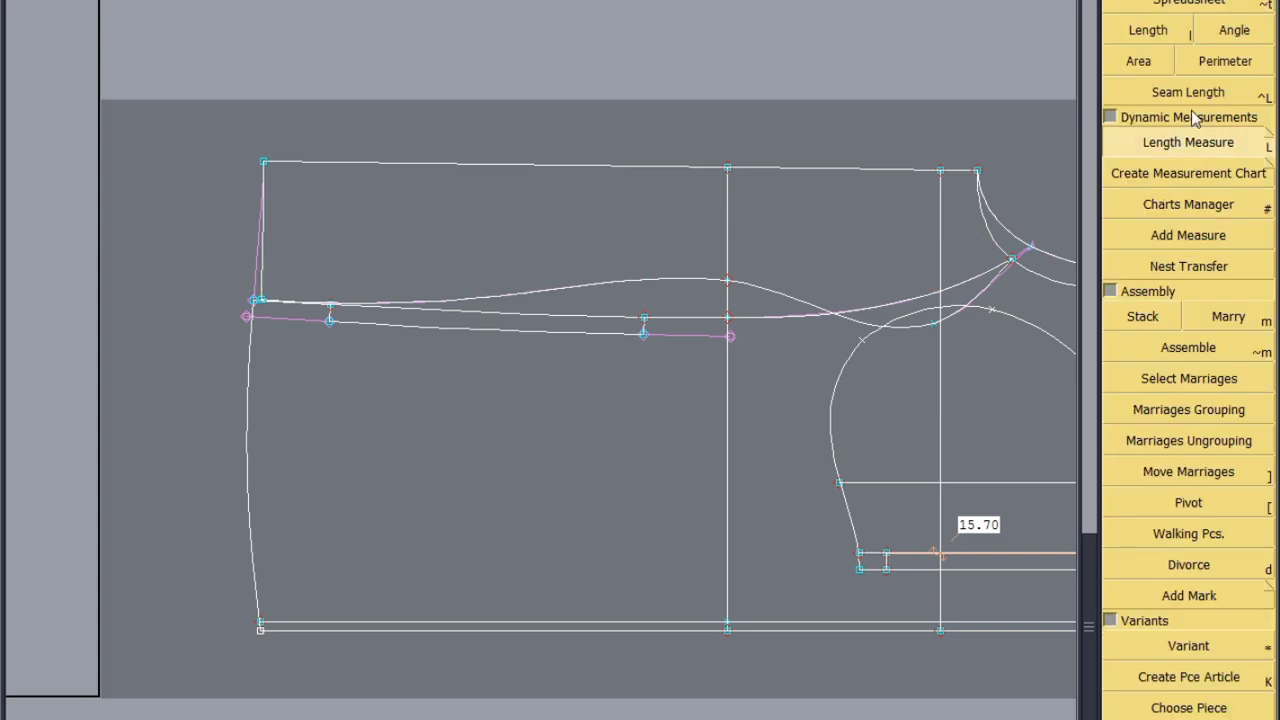
click(1197, 5)
click(1173, 30)
click(616, 276)
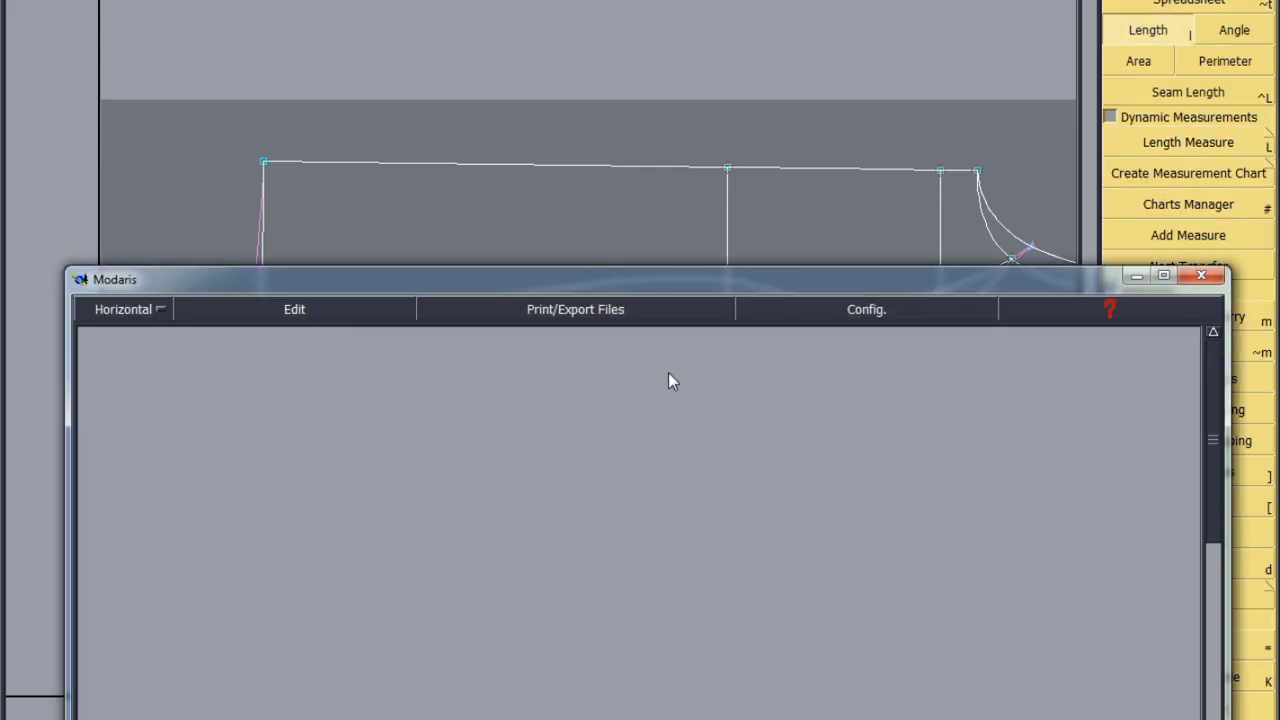
drag(734, 290, 636, 573)
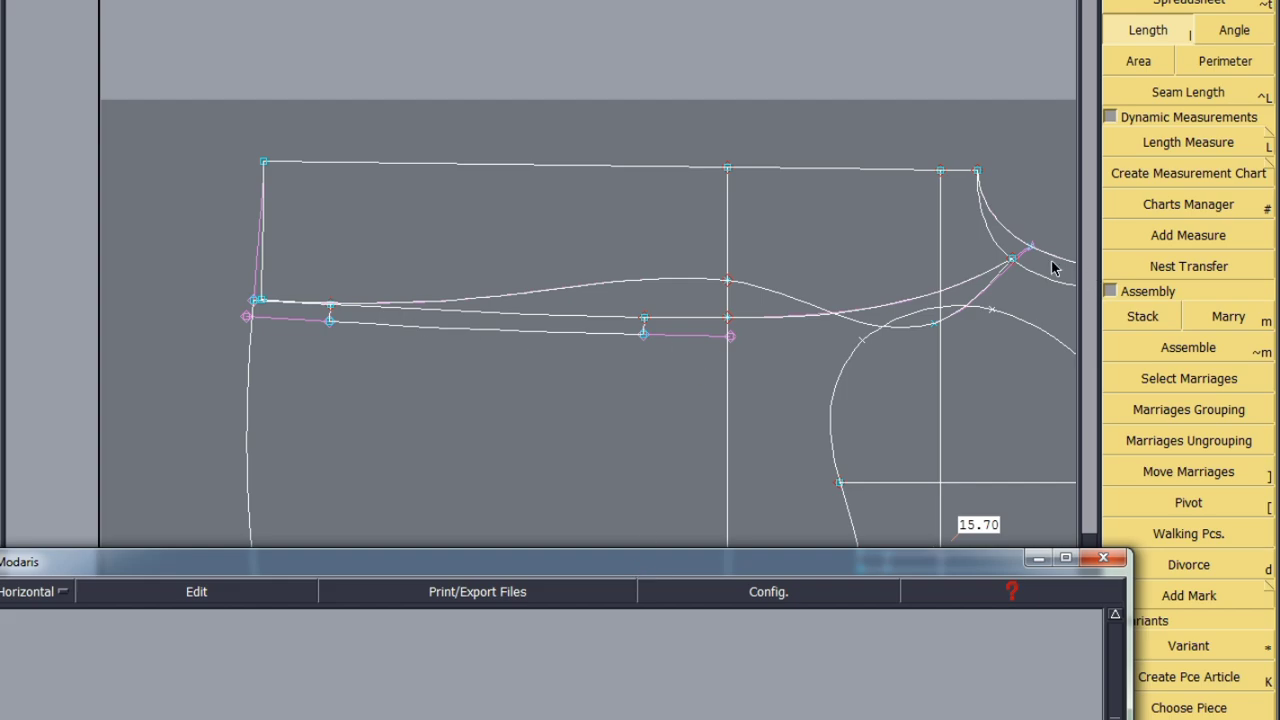
Step: Measure the lower seam line's successive segments from the armhole point past the pocket opening to the hem, and review the length table
click(1012, 262)
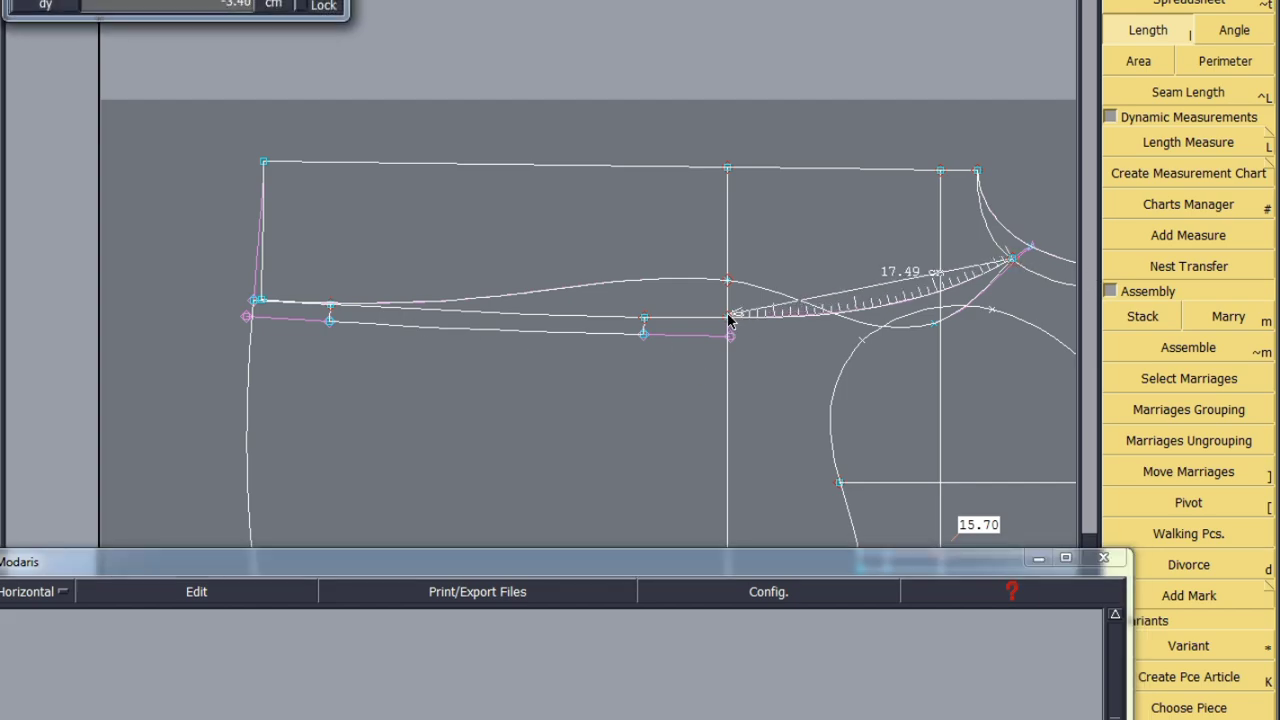
click(645, 320)
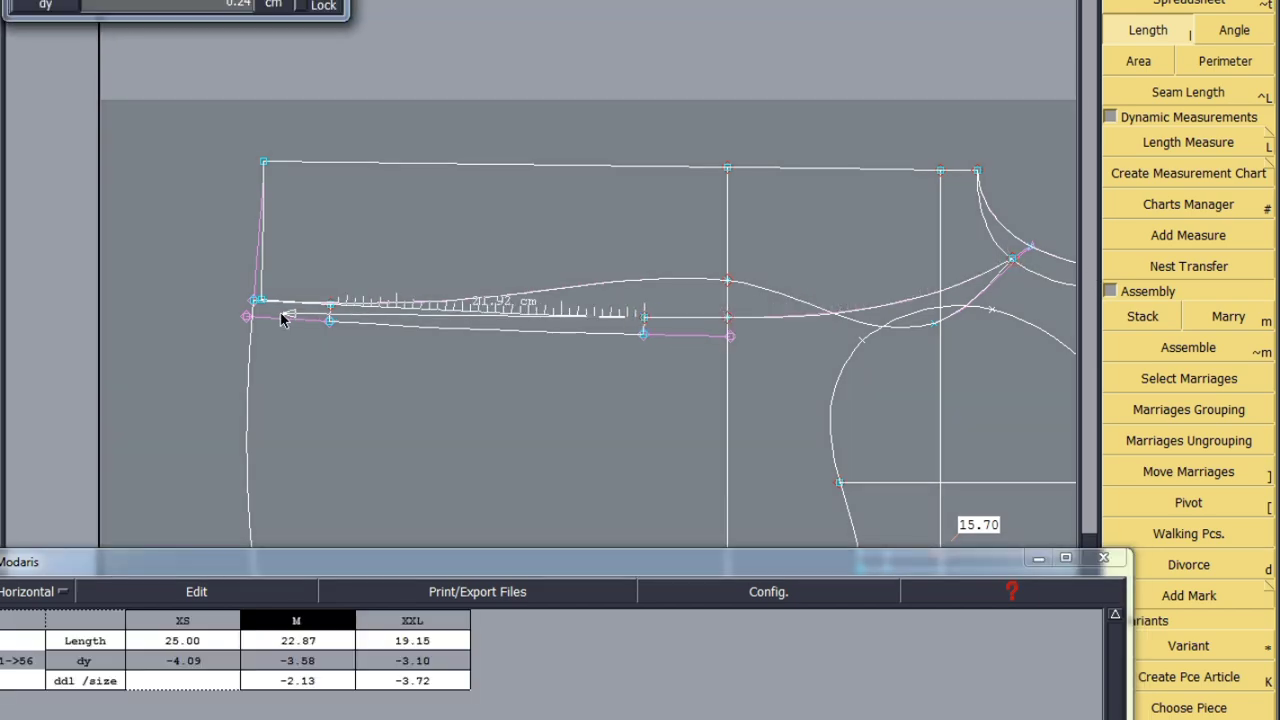
click(330, 316)
scroll(229, 283, up, 5)
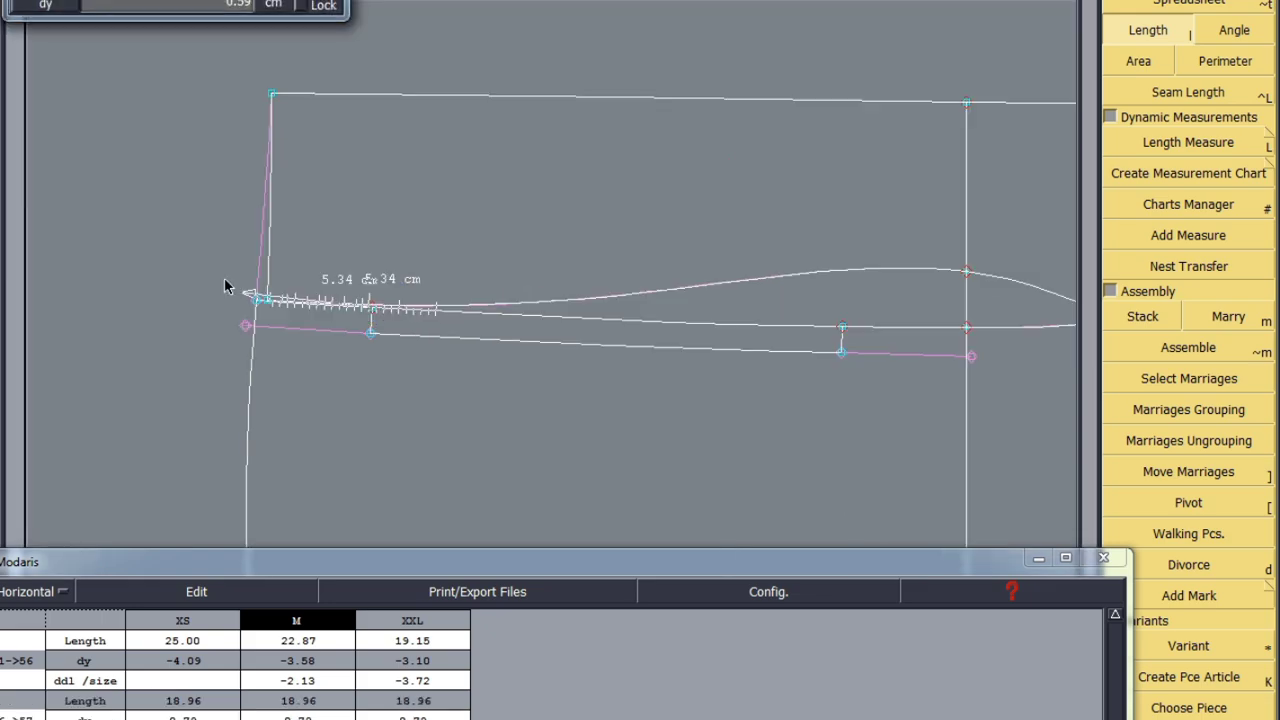
click(159, 588)
click(147, 657)
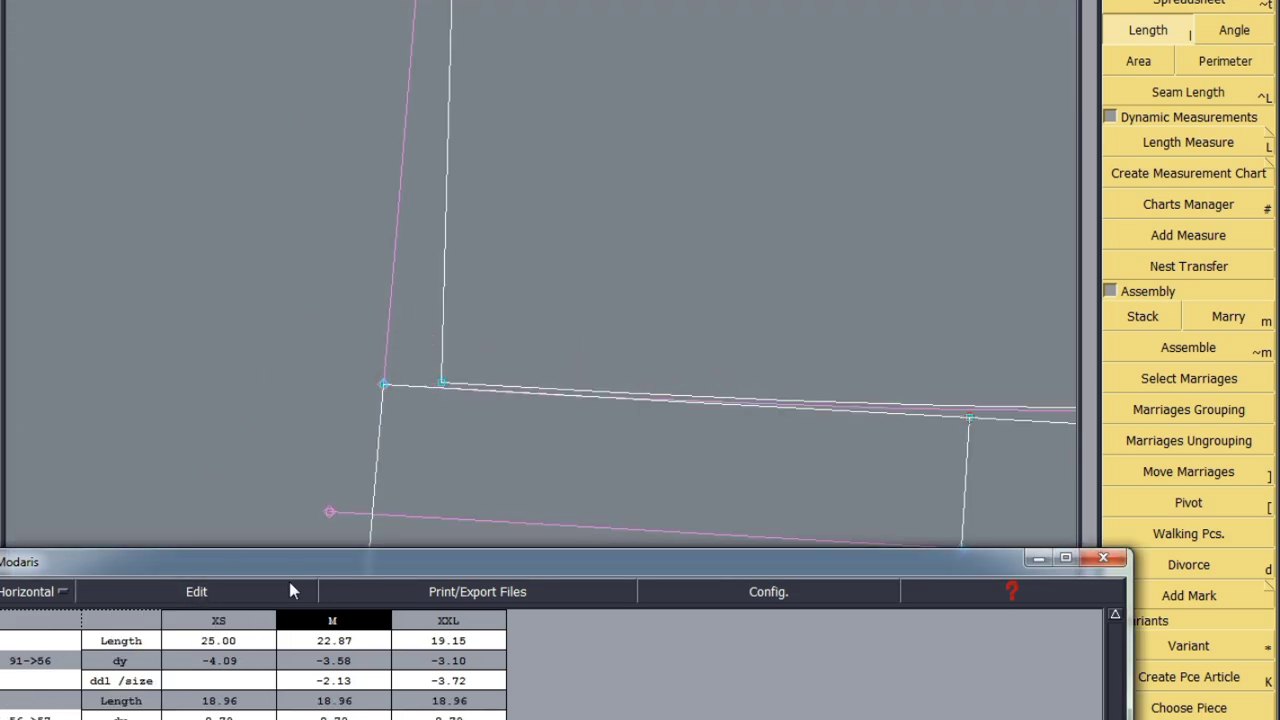
drag(293, 563, 313, 500)
scroll(266, 334, down, 5)
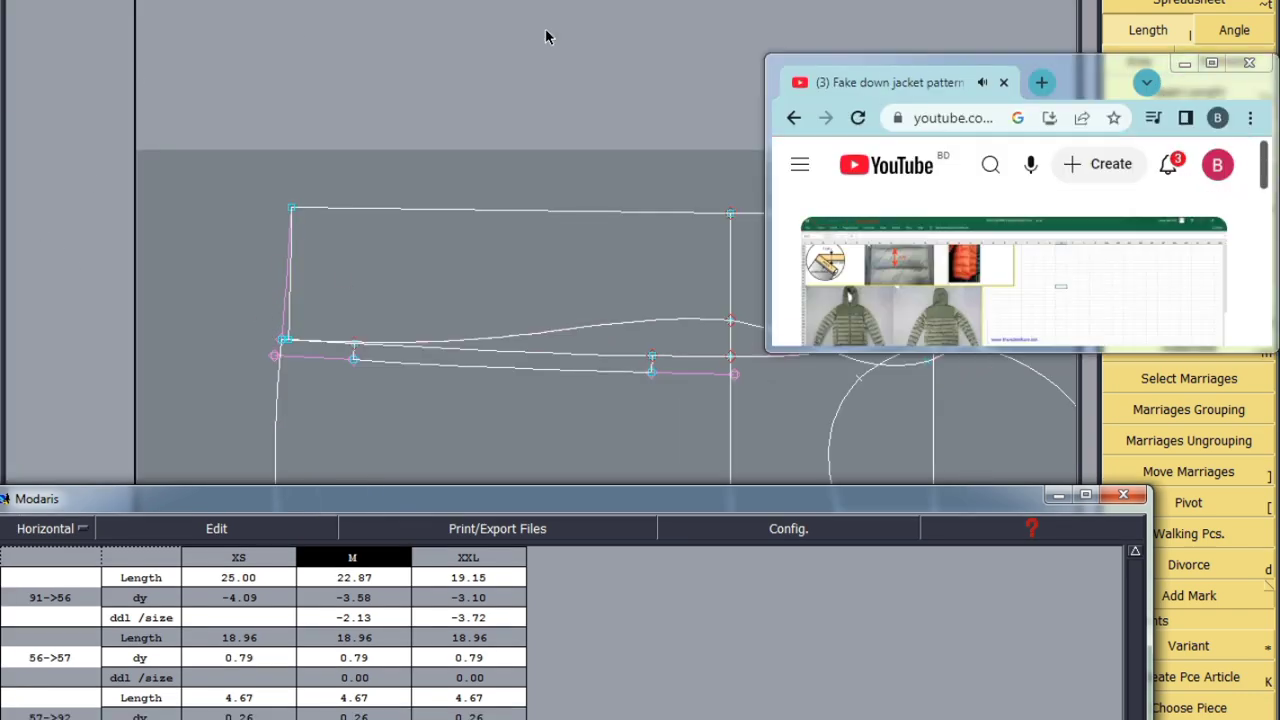
Step: Add a dynamic length measure along the whole wavy seam curve from the hem to the armhole
click(565, 80)
click(444, 82)
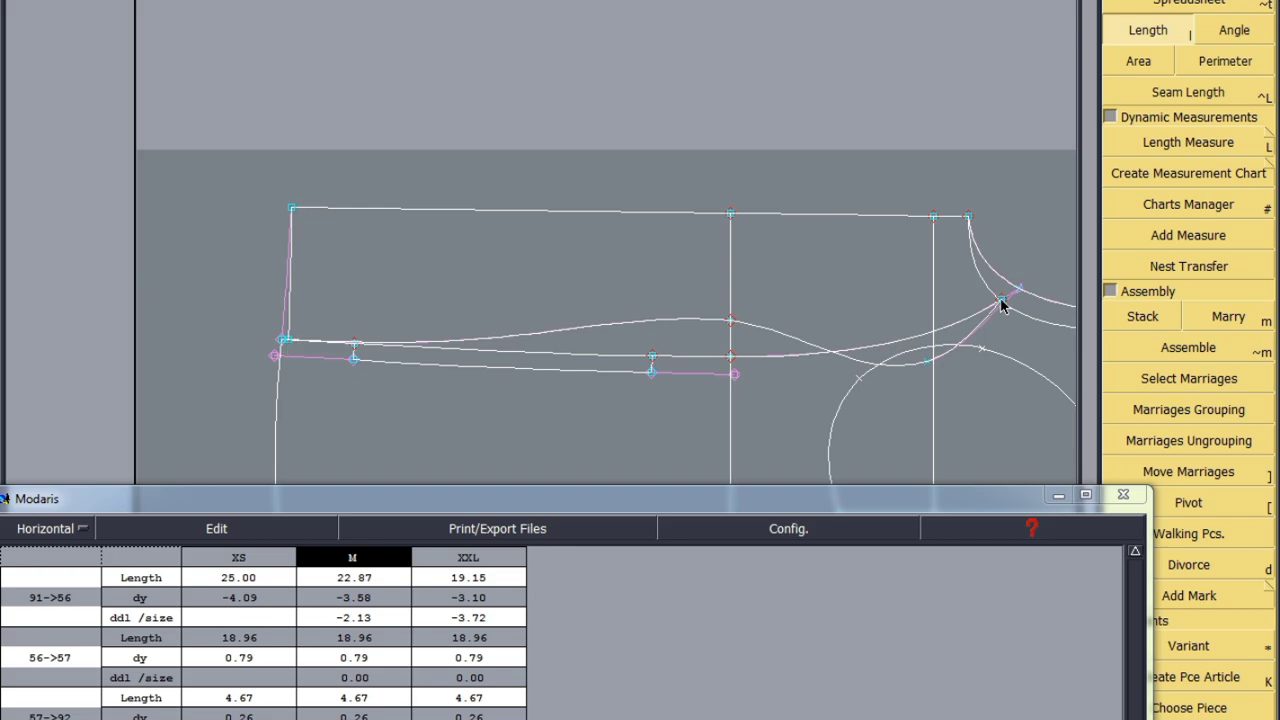
click(1216, 148)
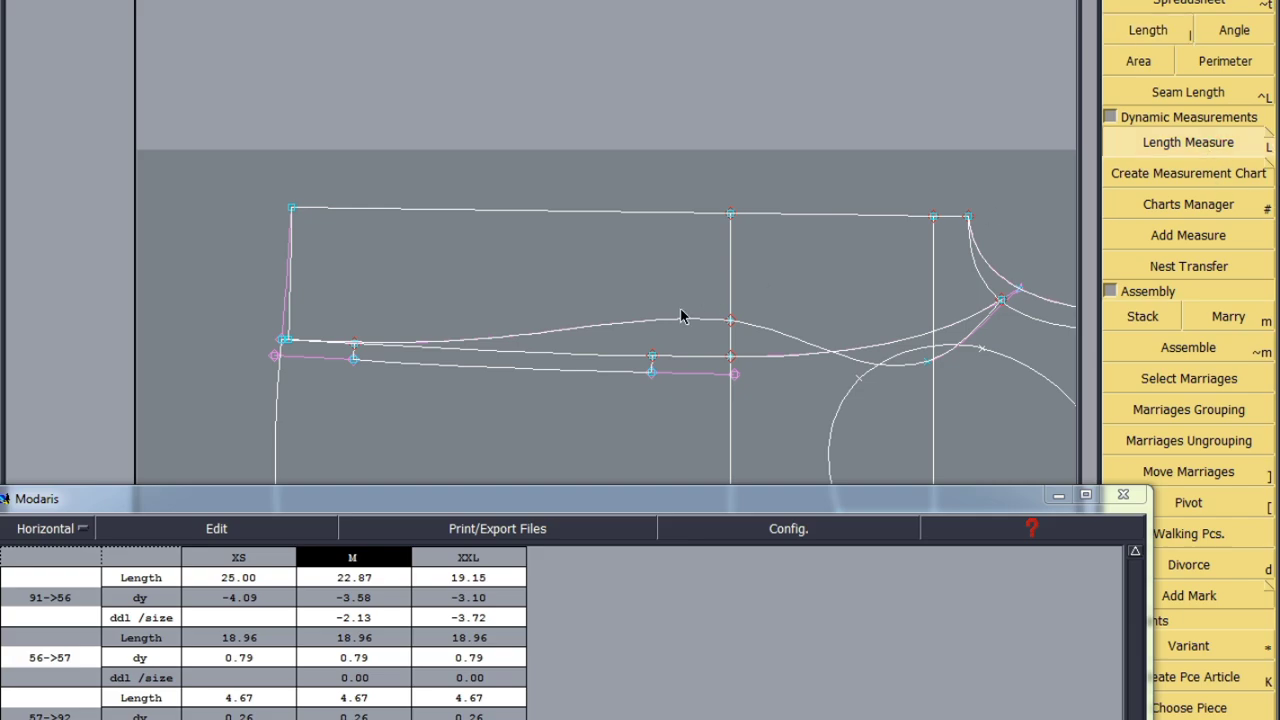
click(668, 319)
click(634, 238)
click(499, 338)
click(983, 118)
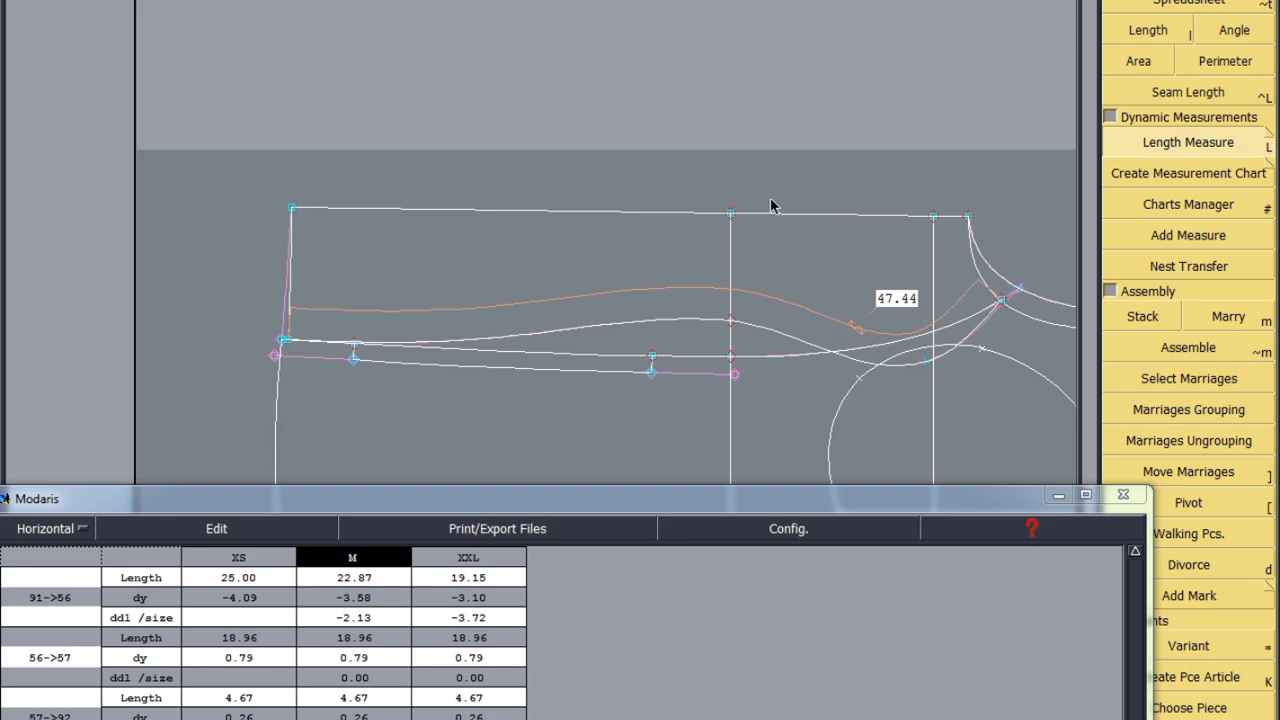
scroll(770, 170, down, 2)
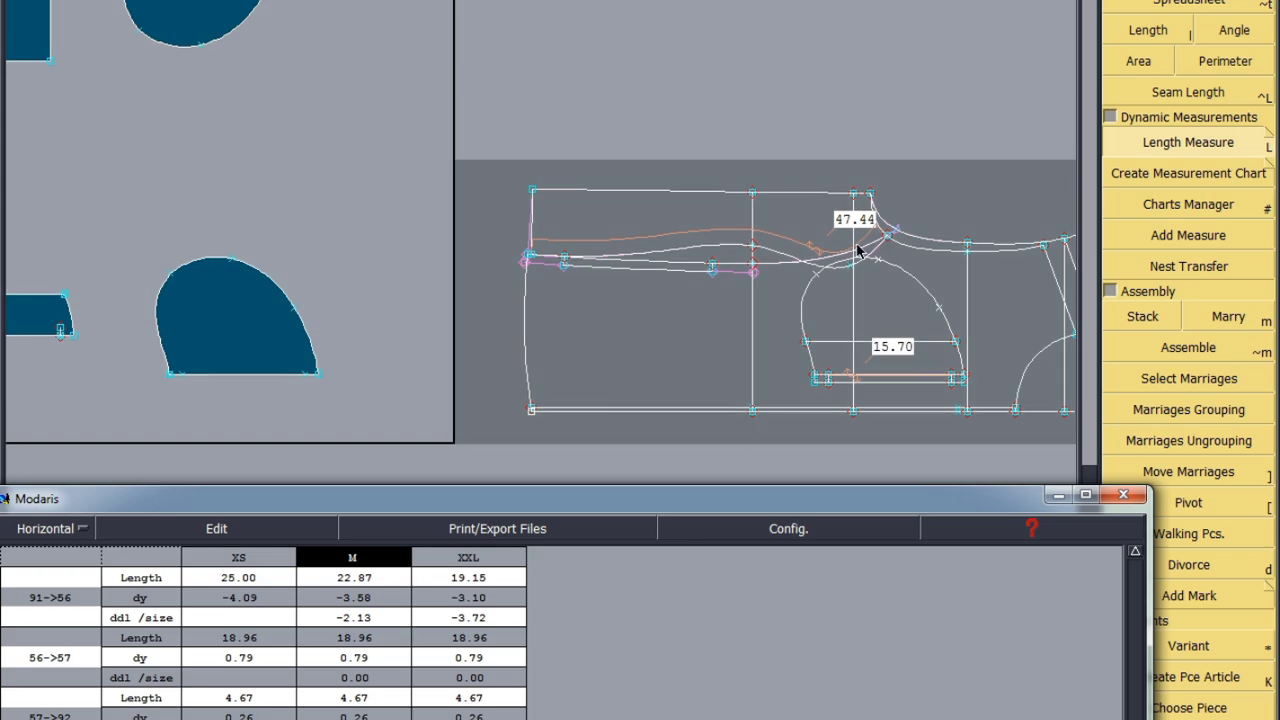
scroll(569, 331, up, 2)
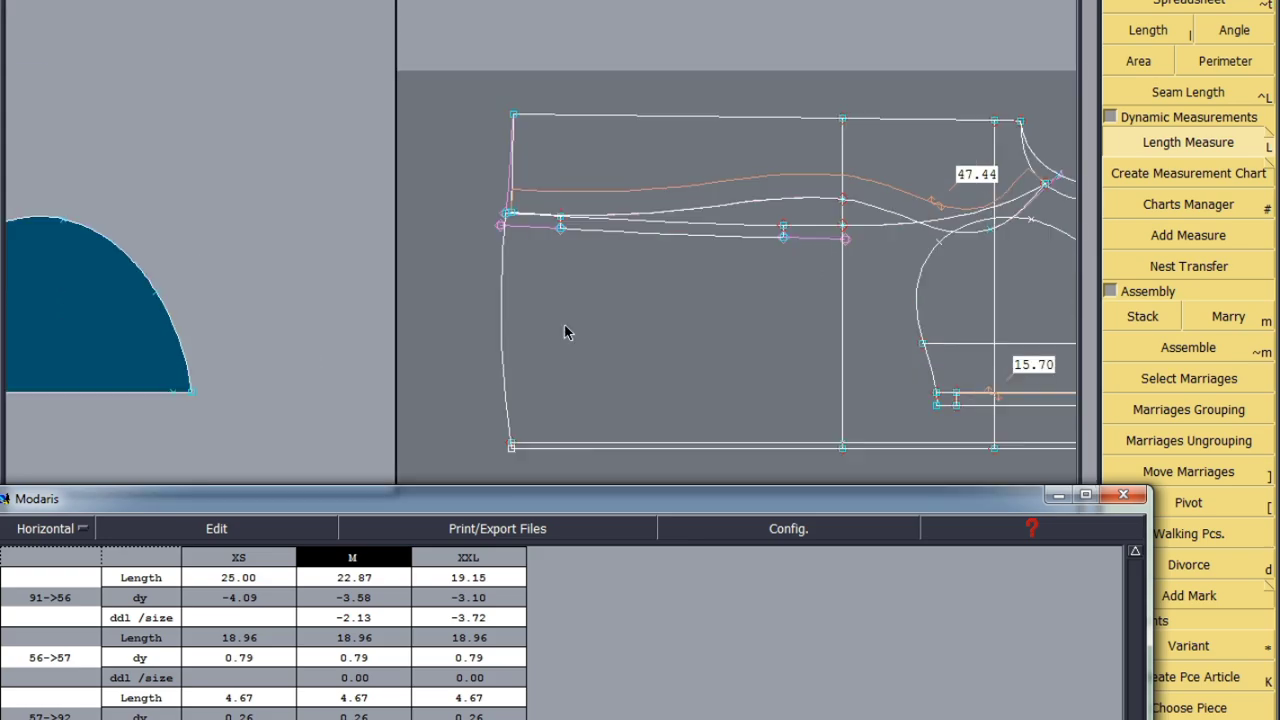
Step: Move the front panel's hem corner outward at the lower seam line, lengthening the seam's hem segment to about 5.17 cm
click(1062, 502)
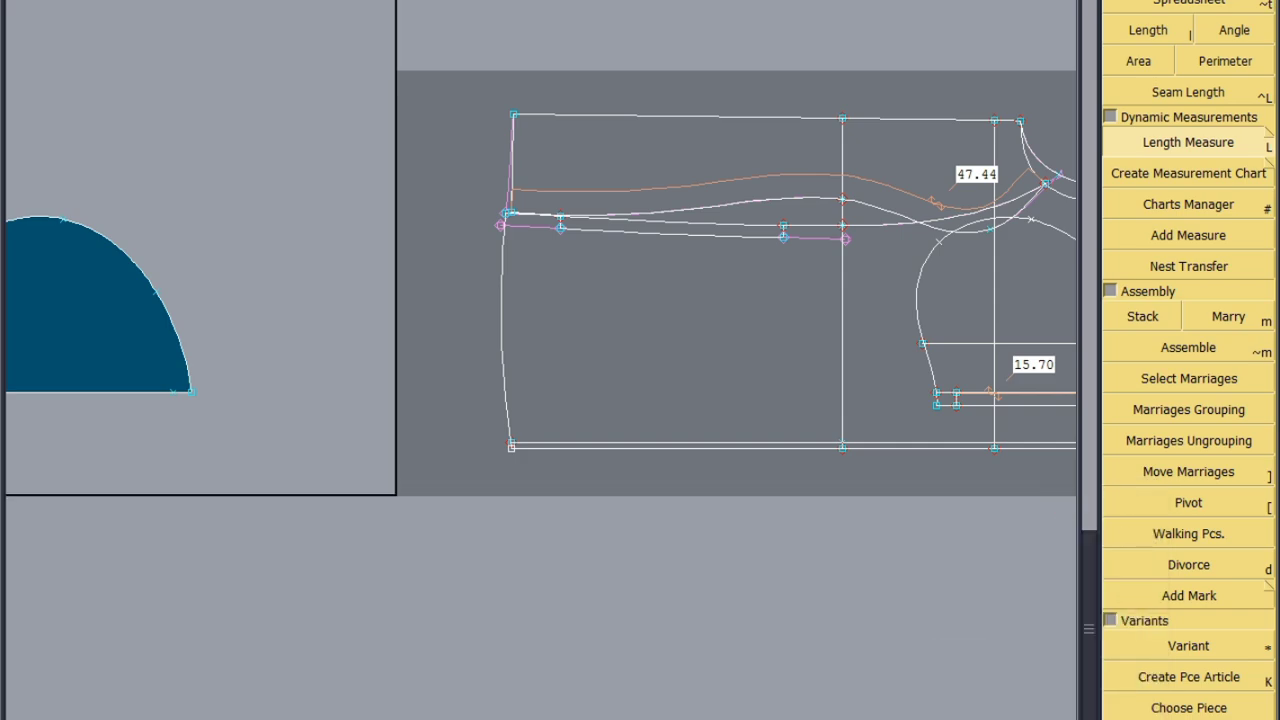
key(F3)
click(1199, 37)
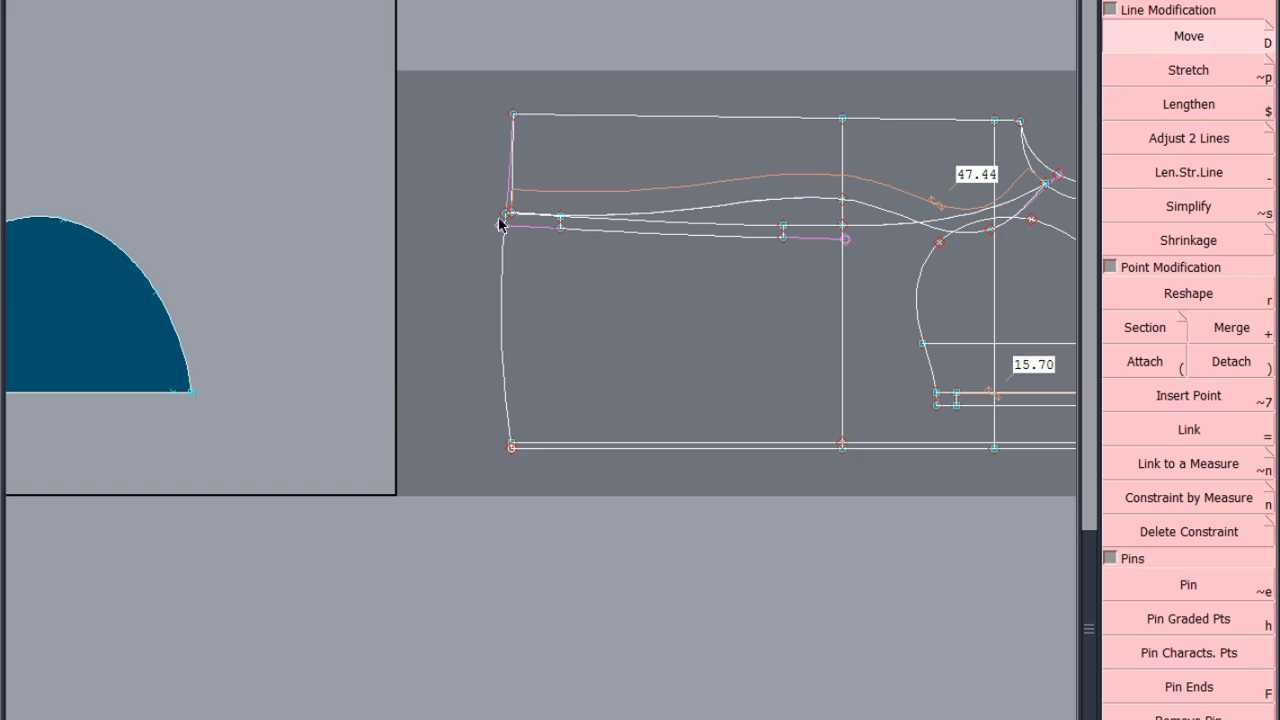
scroll(500, 220, up, 3)
drag(512, 190, 501, 190)
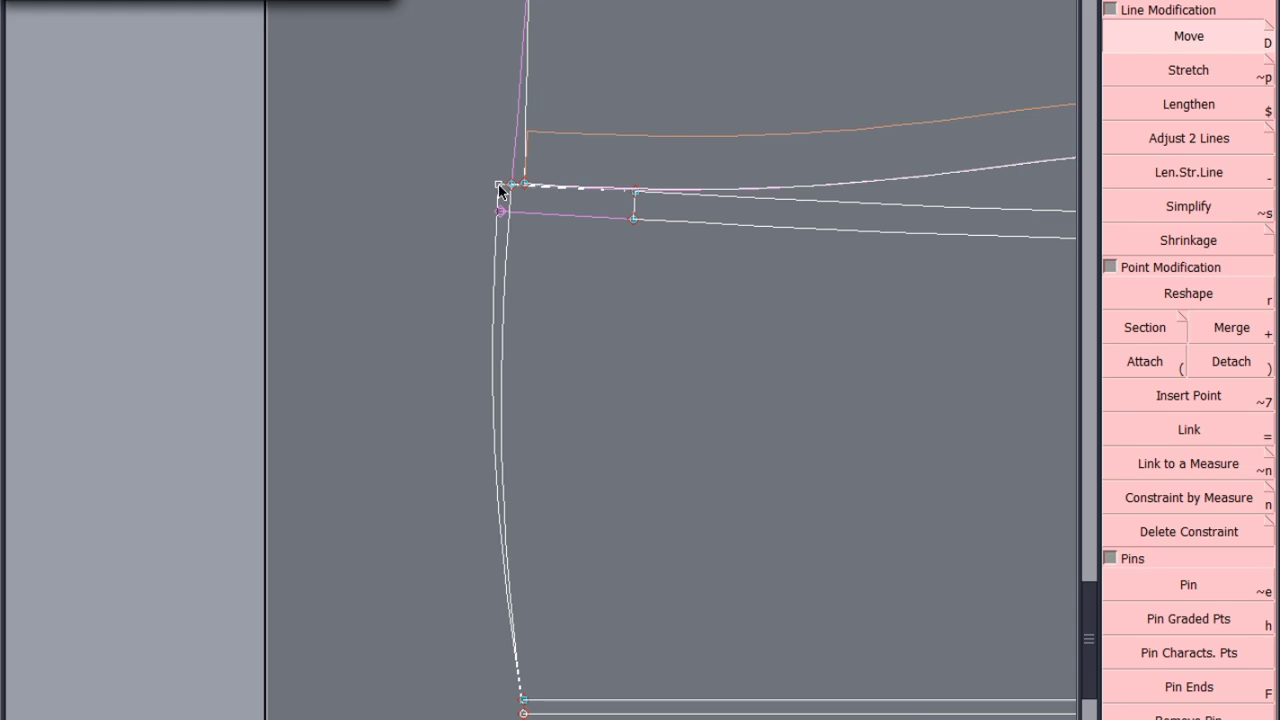
click(499, 186)
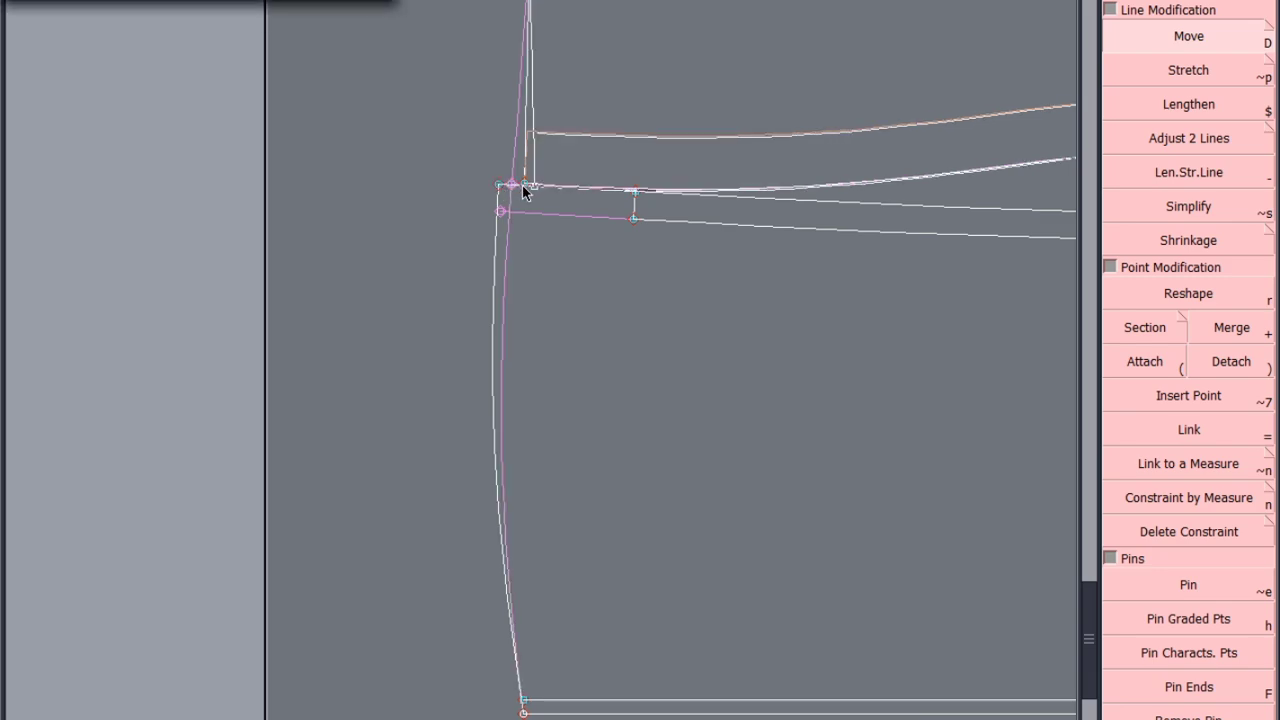
Step: Move the side panel's hem corner inward along the seam, shortening the wavy seam curve to about 47.04 cm
click(523, 190)
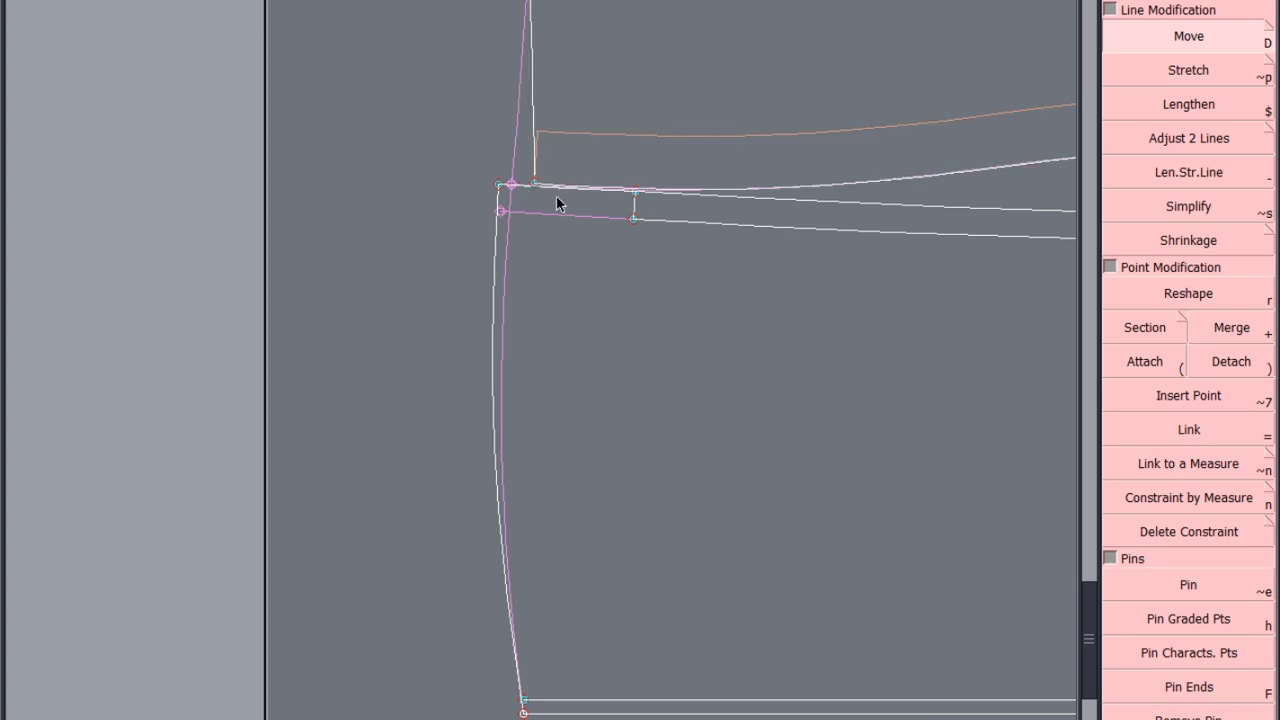
key(r)
scroll(530, 190, up, 4)
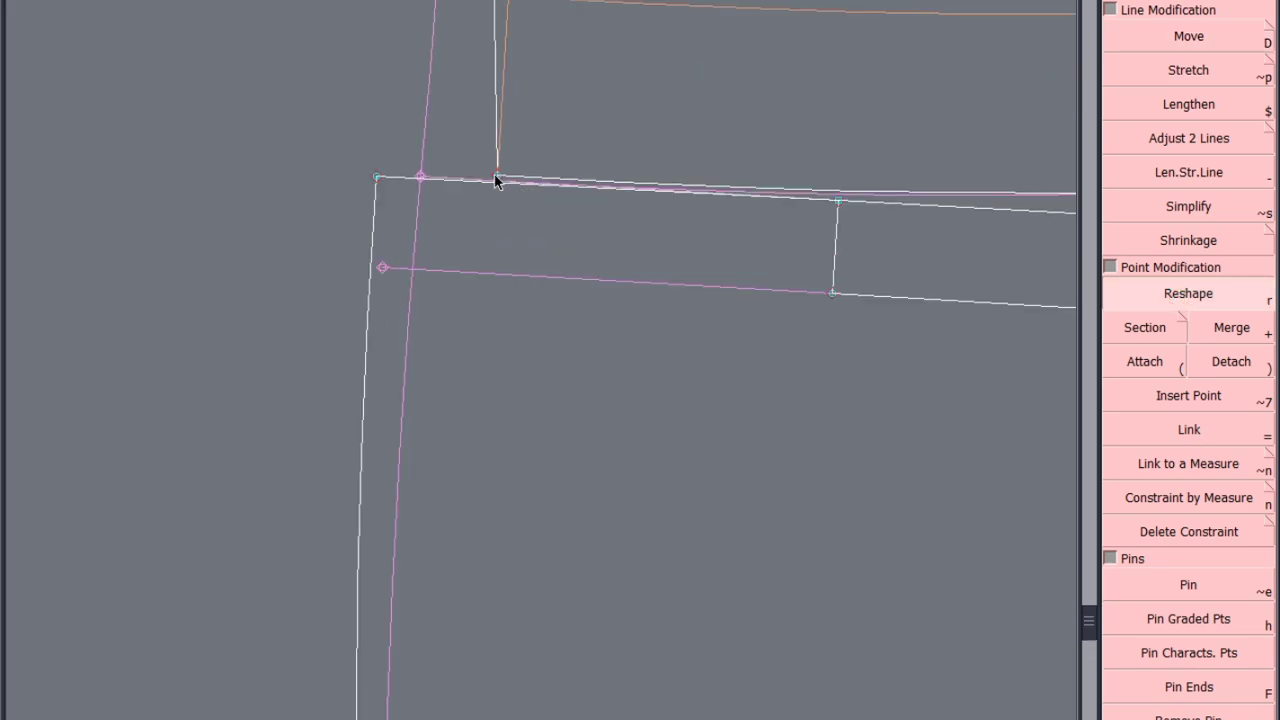
scroll(486, 331, down, 5)
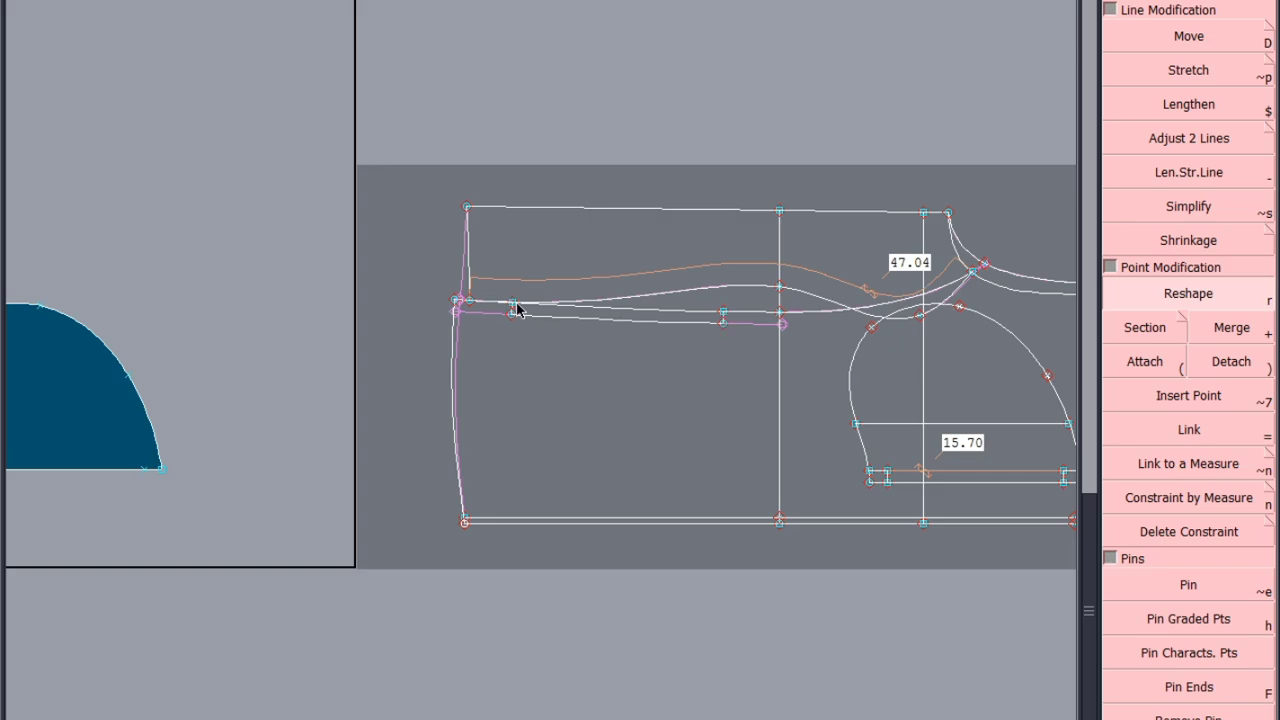
Step: Measure the lower seam line's segment from the pocket opening to the moved hem corner, and review the updated length table
key(s)
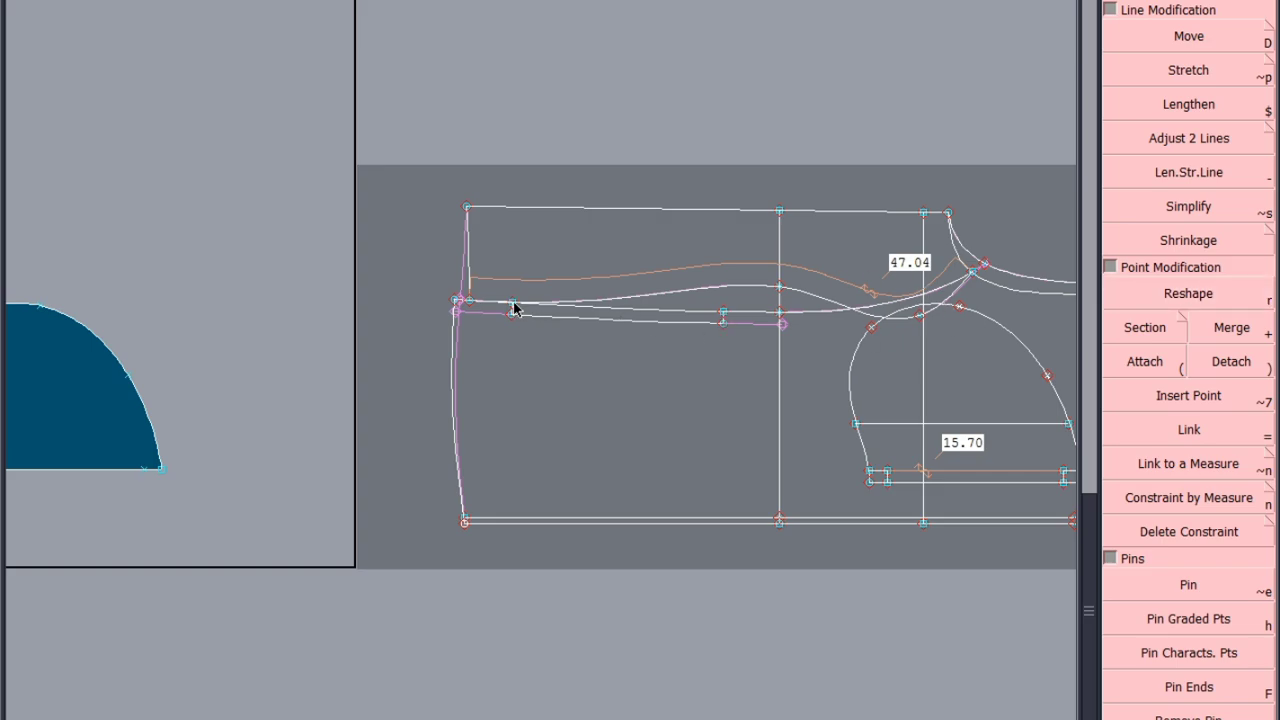
click(512, 303)
scroll(448, 304, up, 3)
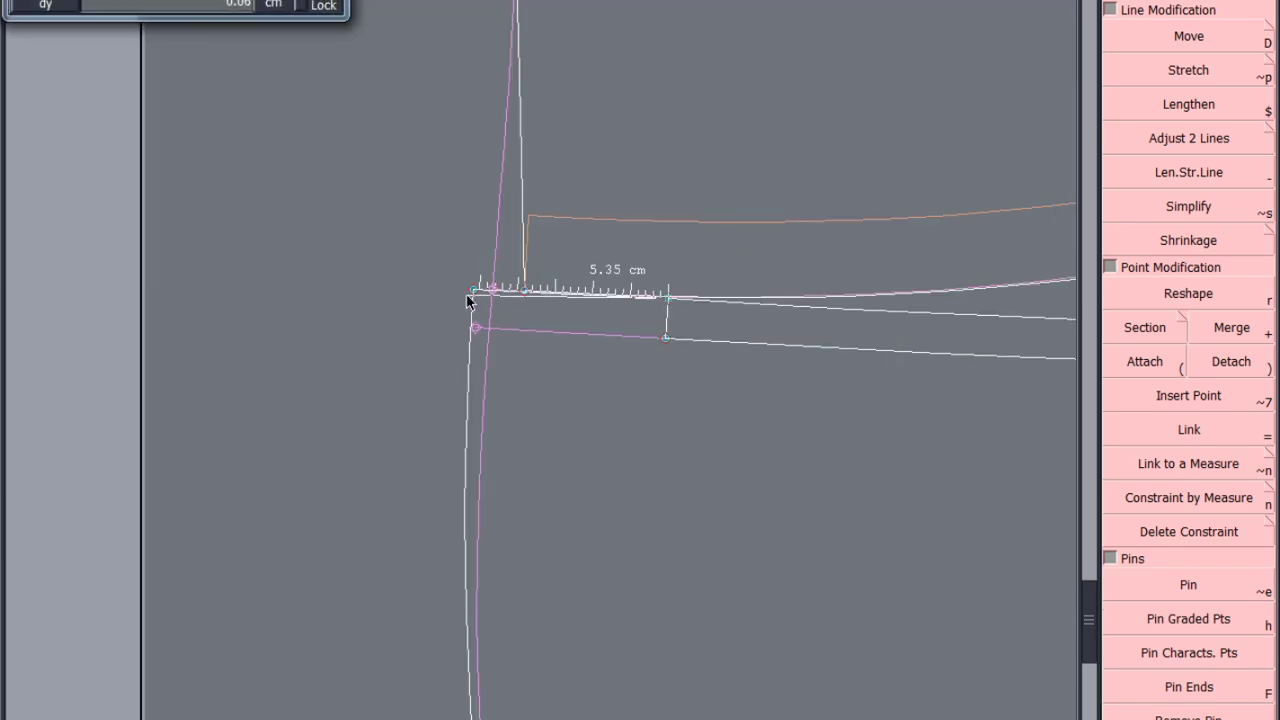
click(474, 290)
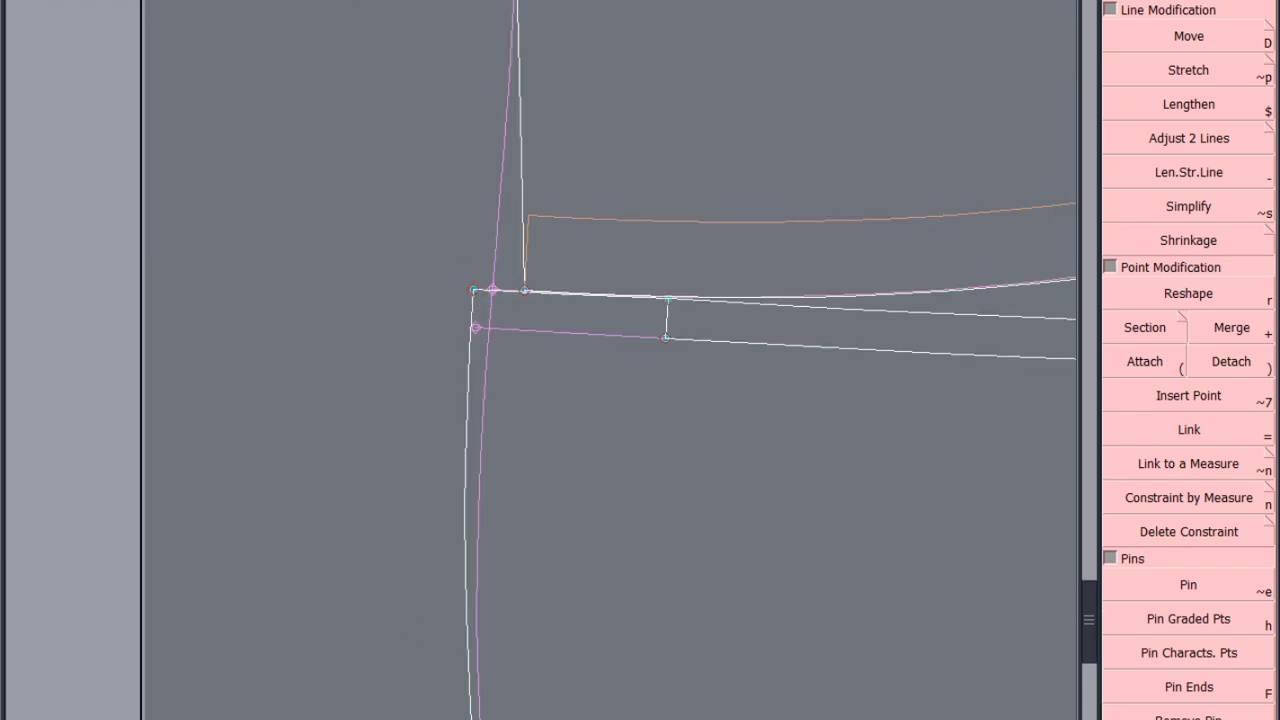
click(871, 644)
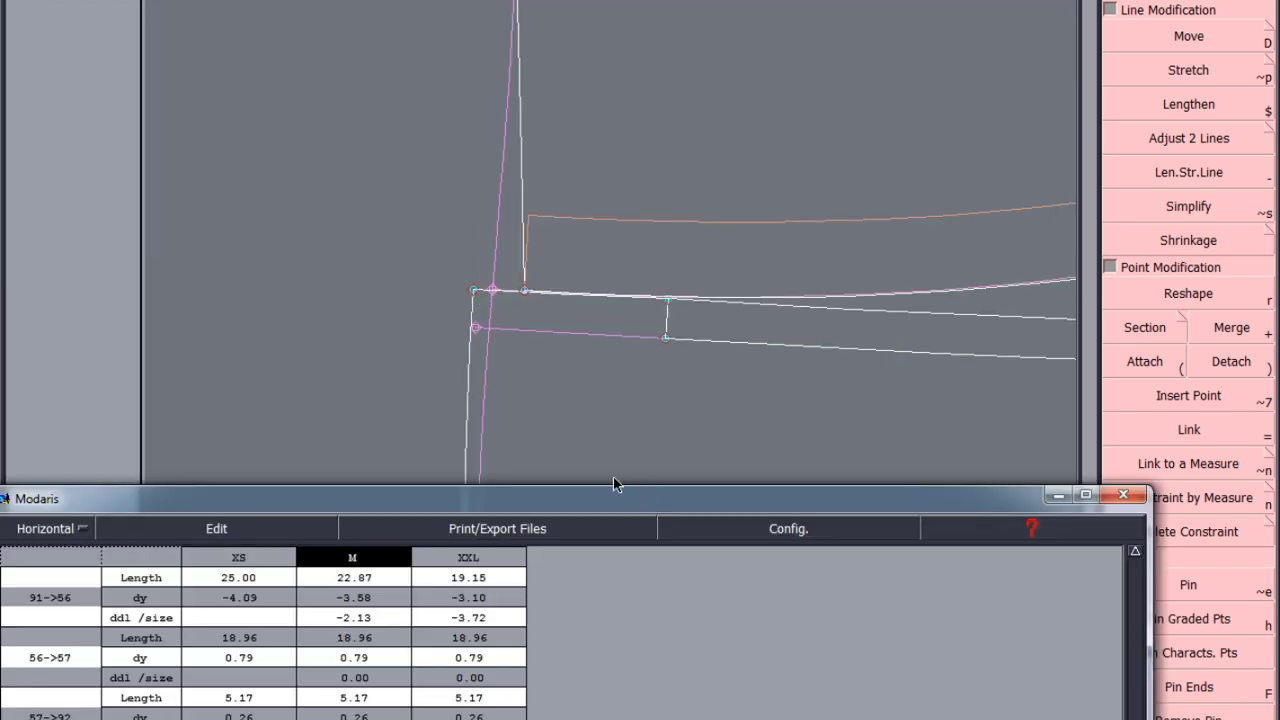
click(162, 530)
click(164, 610)
drag(837, 497, 814, 0)
click(556, 477)
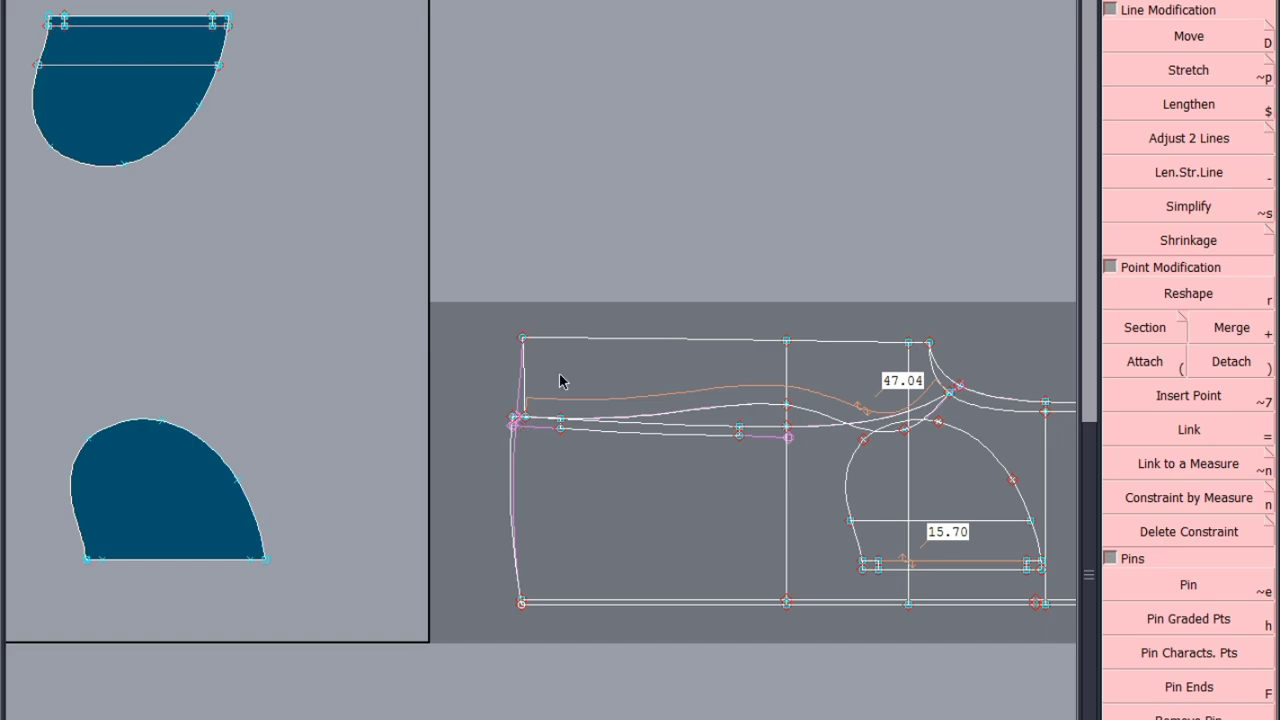
Step: Display the curve handles and reshape the side panel's hem line into a slight curve
scroll(529, 400, up, 5)
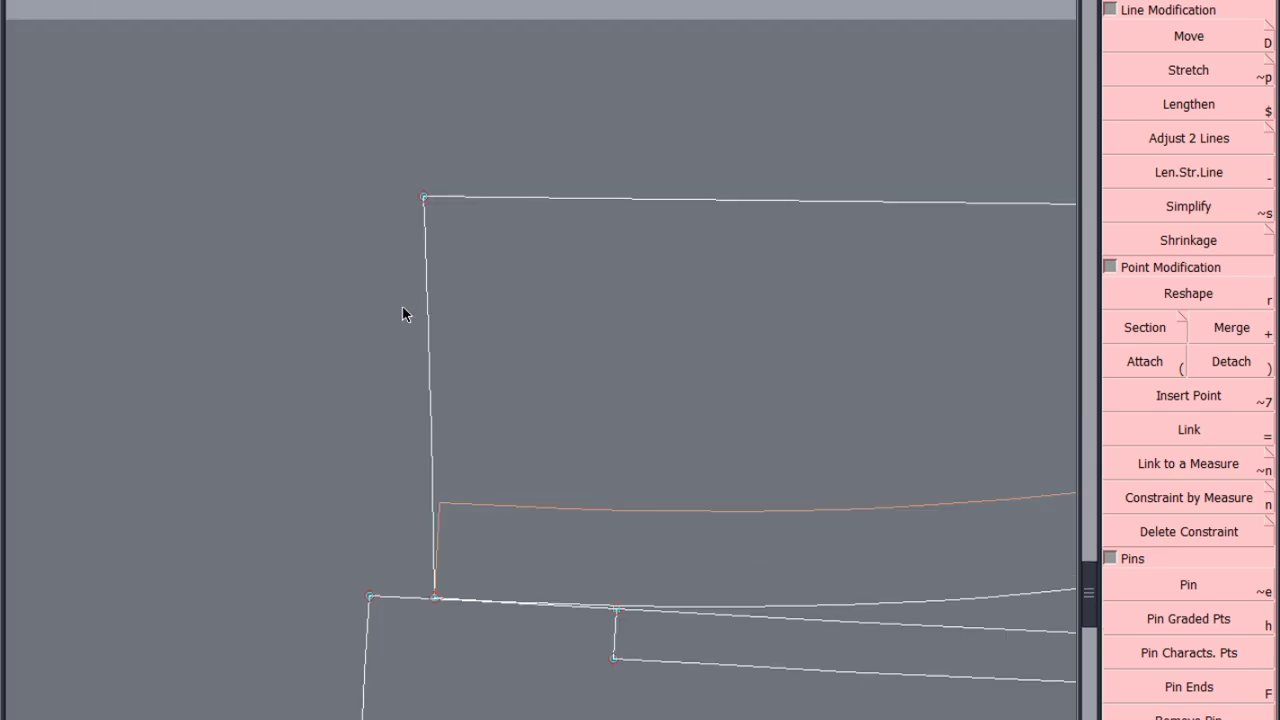
scroll(463, 103, down, 1)
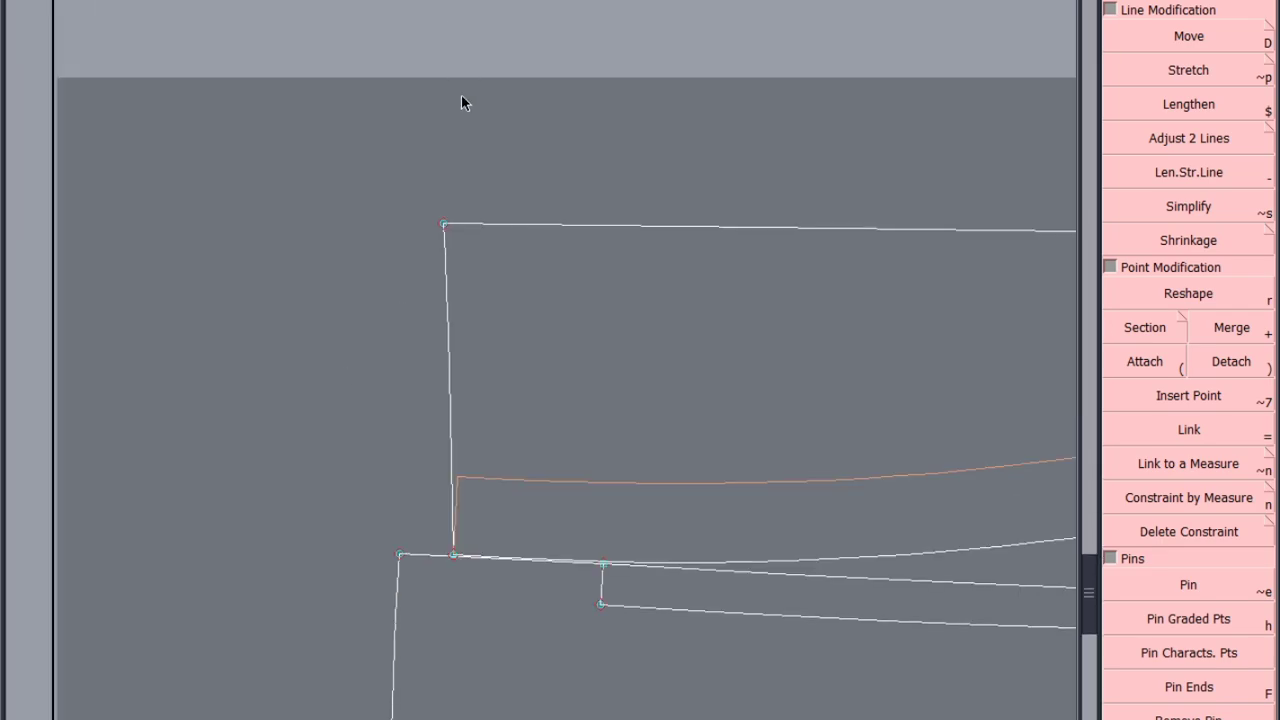
click(463, 2)
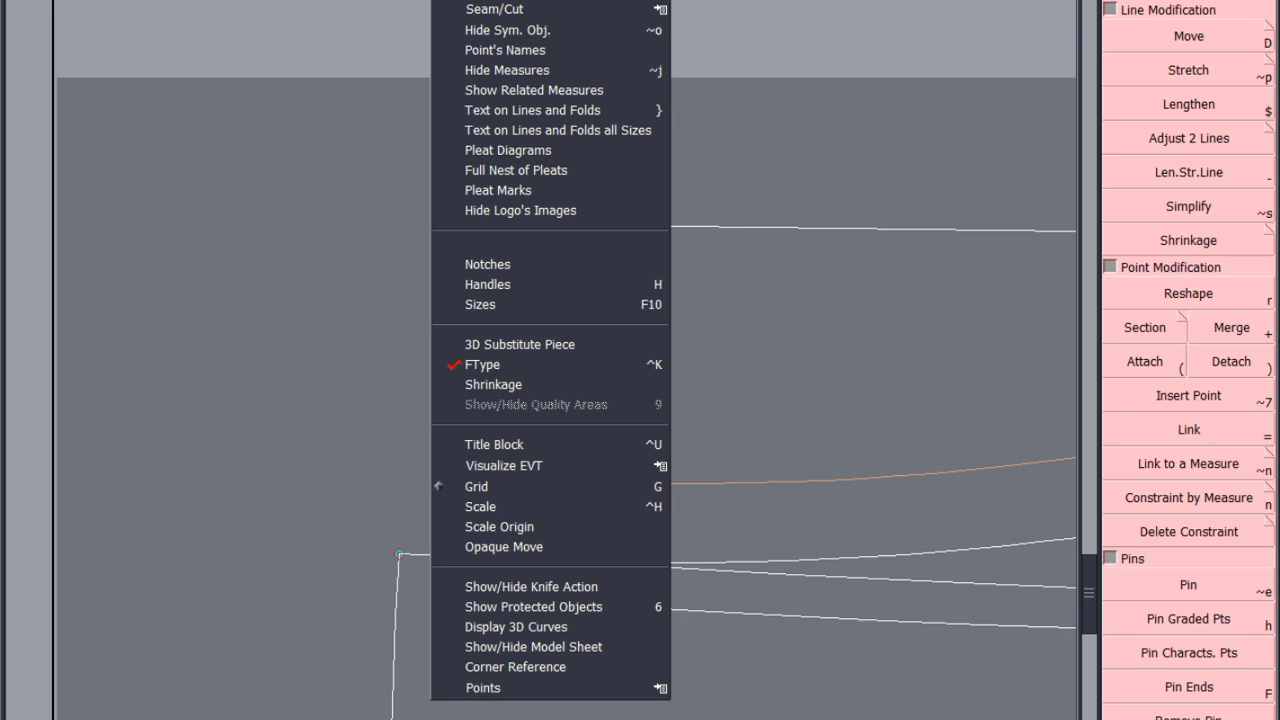
click(489, 285)
click(1186, 292)
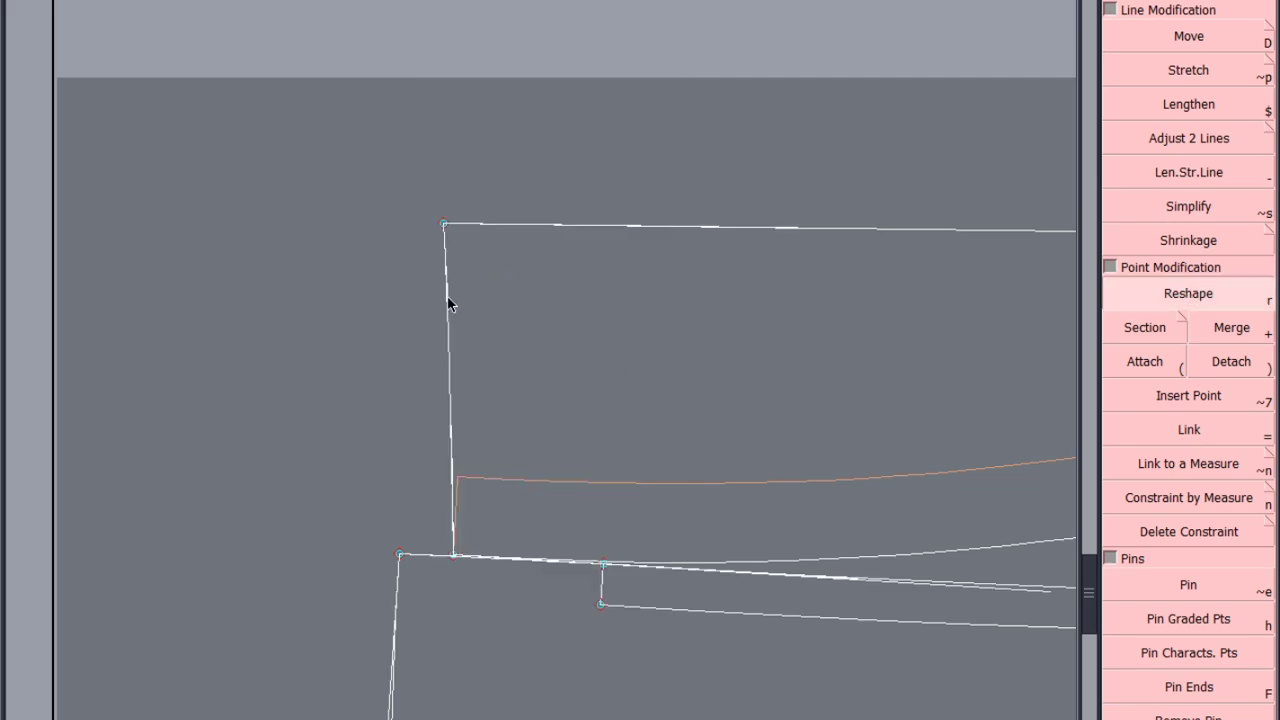
click(448, 439)
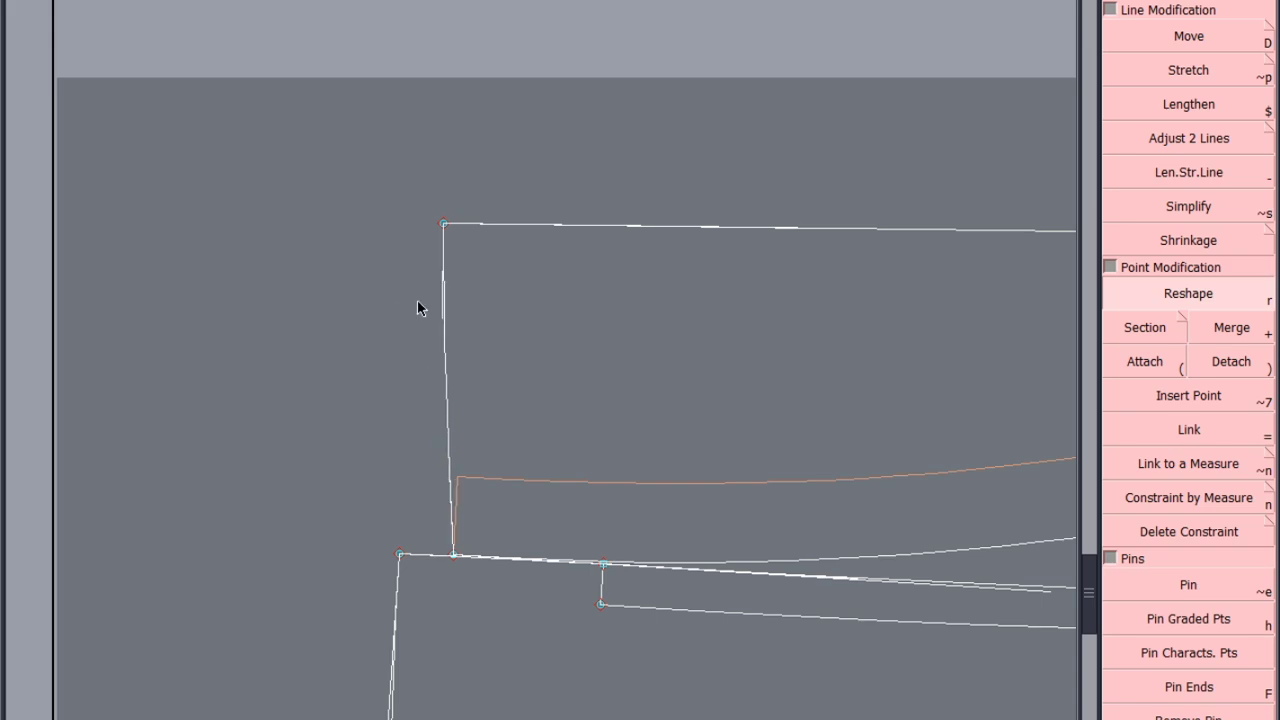
Step: Adjust the curve handles of the side panel's hem line to smooth its slight curve between the two hem corners
click(443, 314)
scroll(443, 282, down, 3)
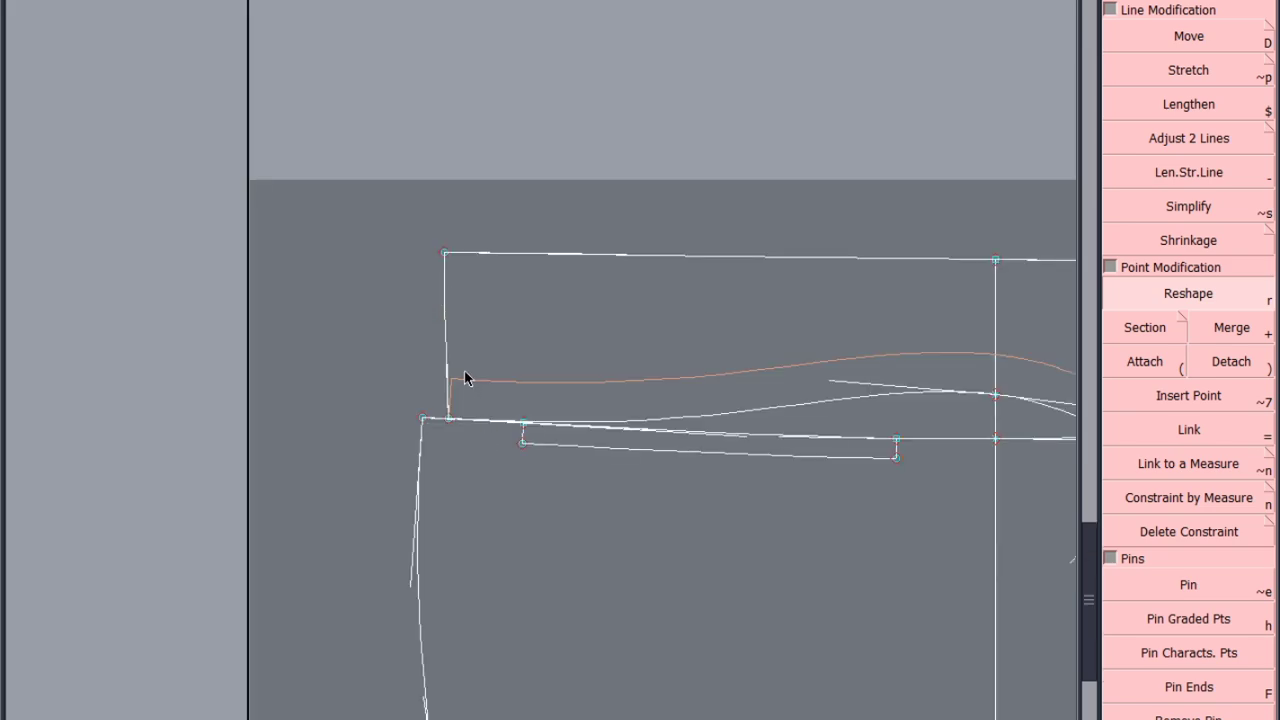
scroll(465, 378, up, 2)
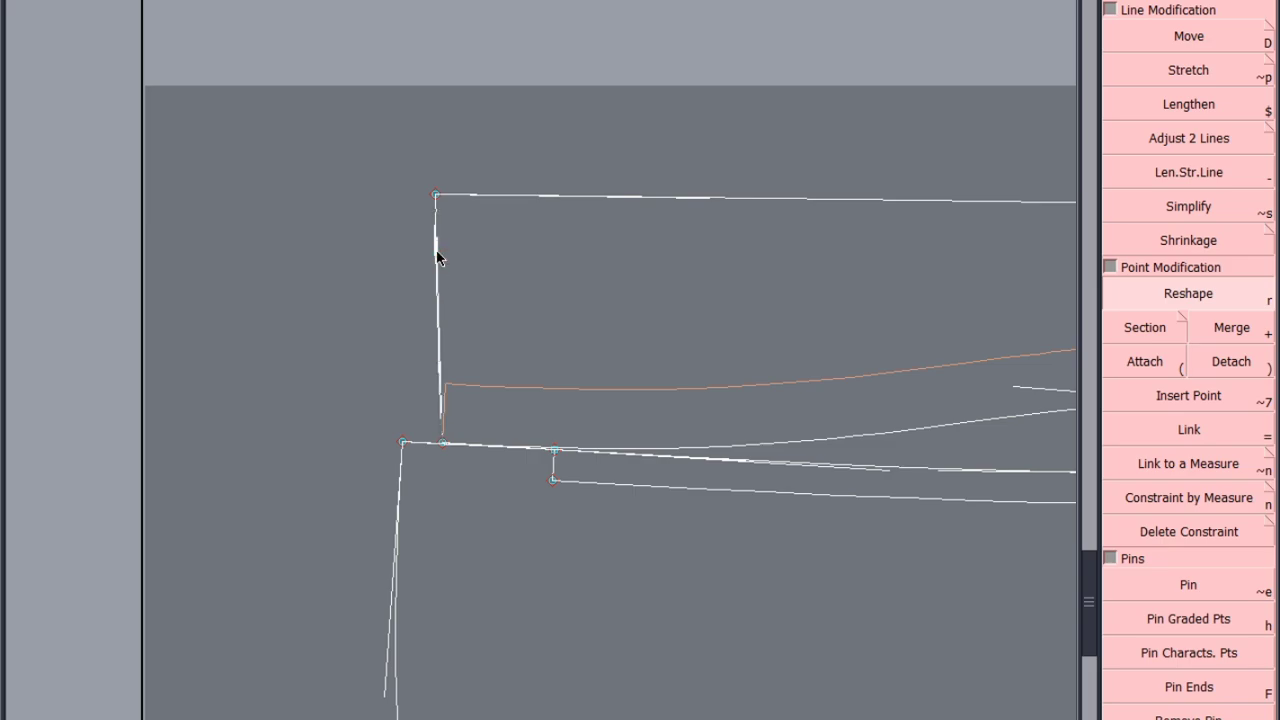
right_click(437, 252)
click(440, 370)
right_click(440, 369)
Step: Save the LJCF675R jacket model
key(ctrl+s)
click(508, 463)
key(ctrl+s)
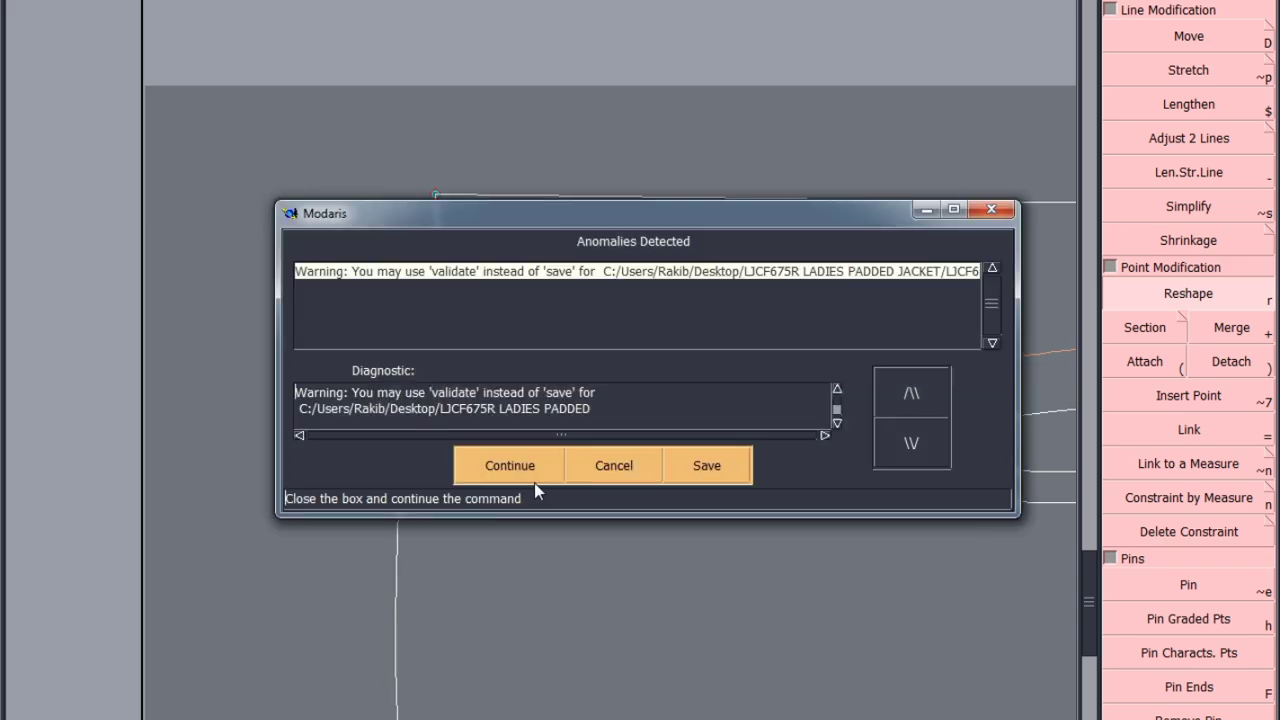
click(508, 461)
Step: Delete the offset copy of the wavy princess seam, together with its 47.04 measurement, from the front pattern
scroll(310, 270, down, 2)
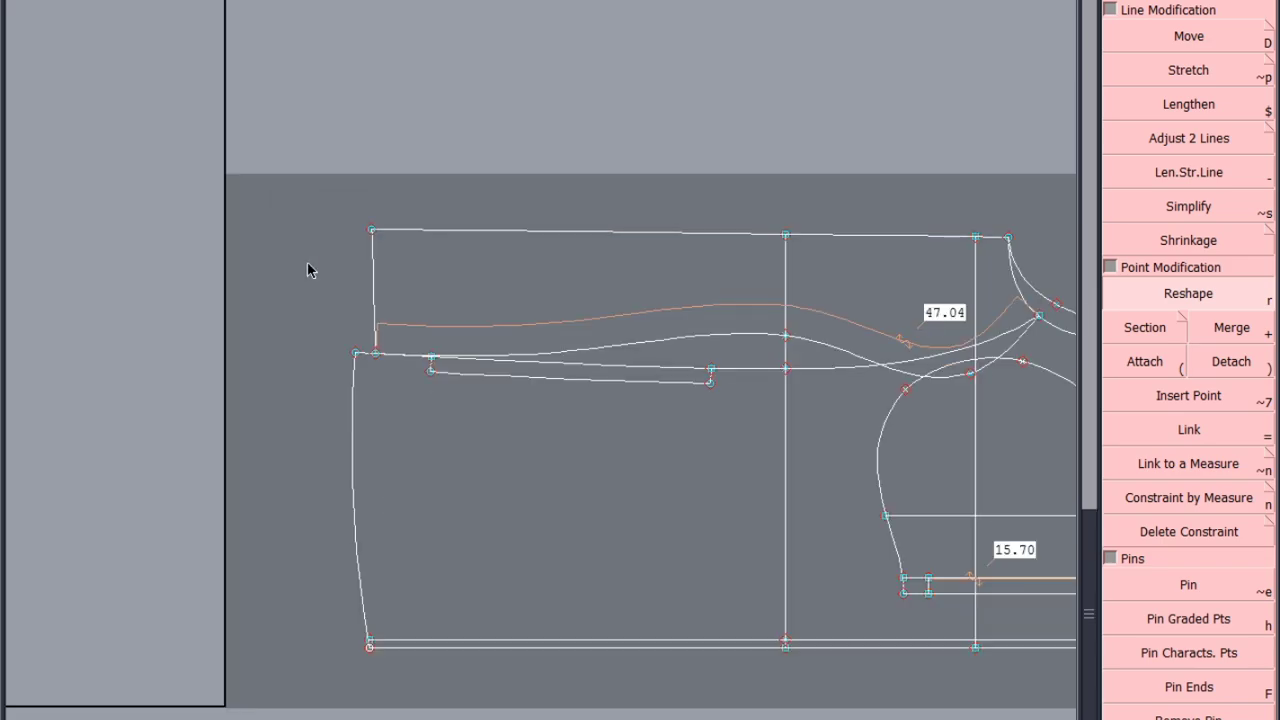
key(j)
scroll(672, 95, up, 3)
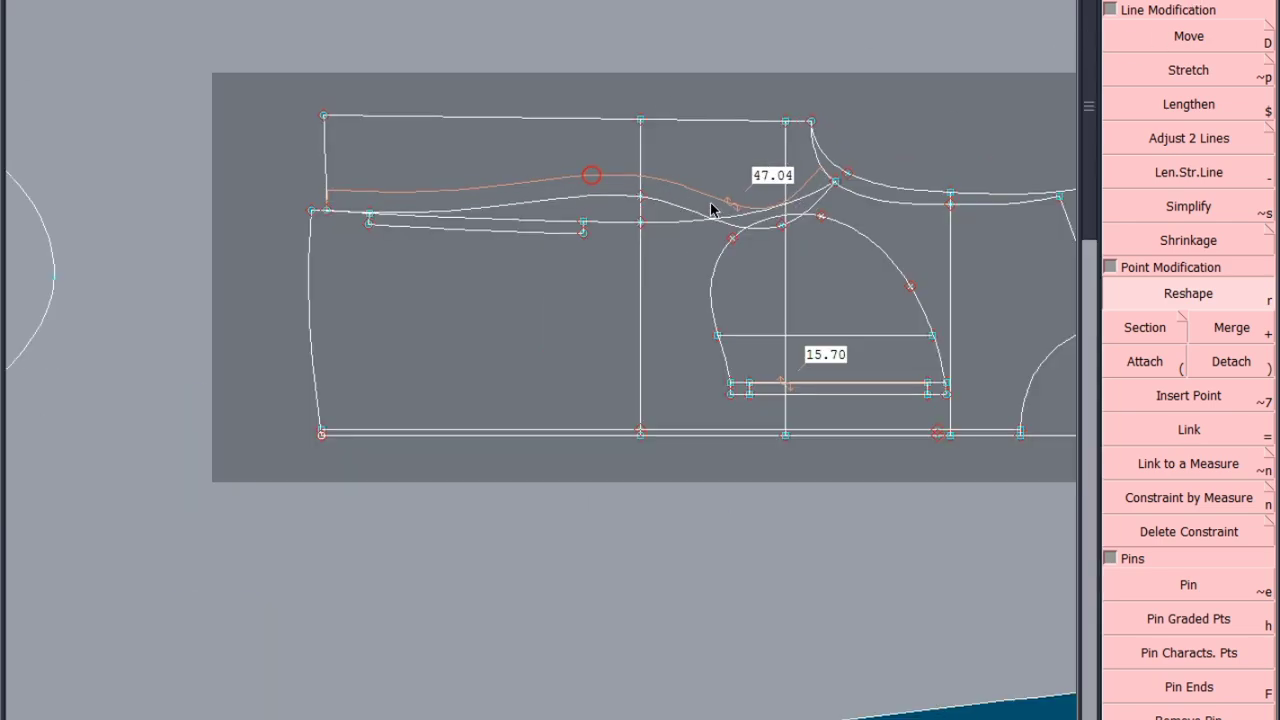
key(Delete)
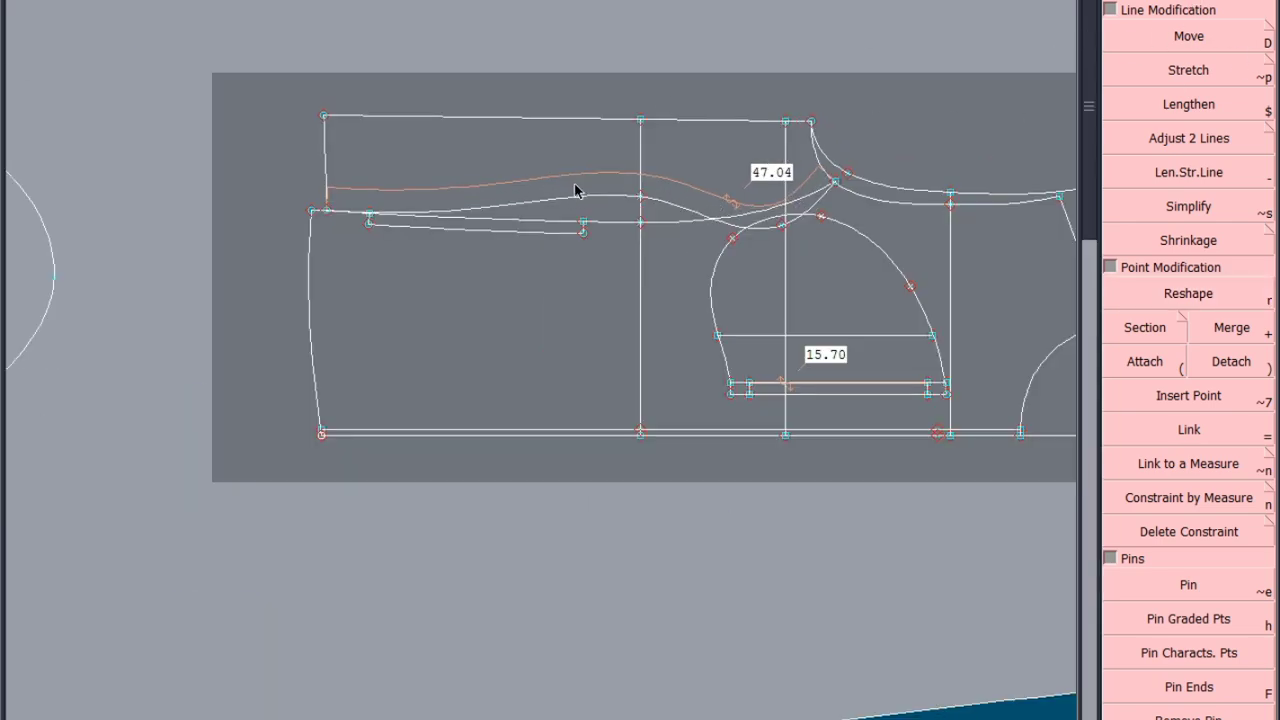
click(577, 175)
scroll(530, 243, down, 3)
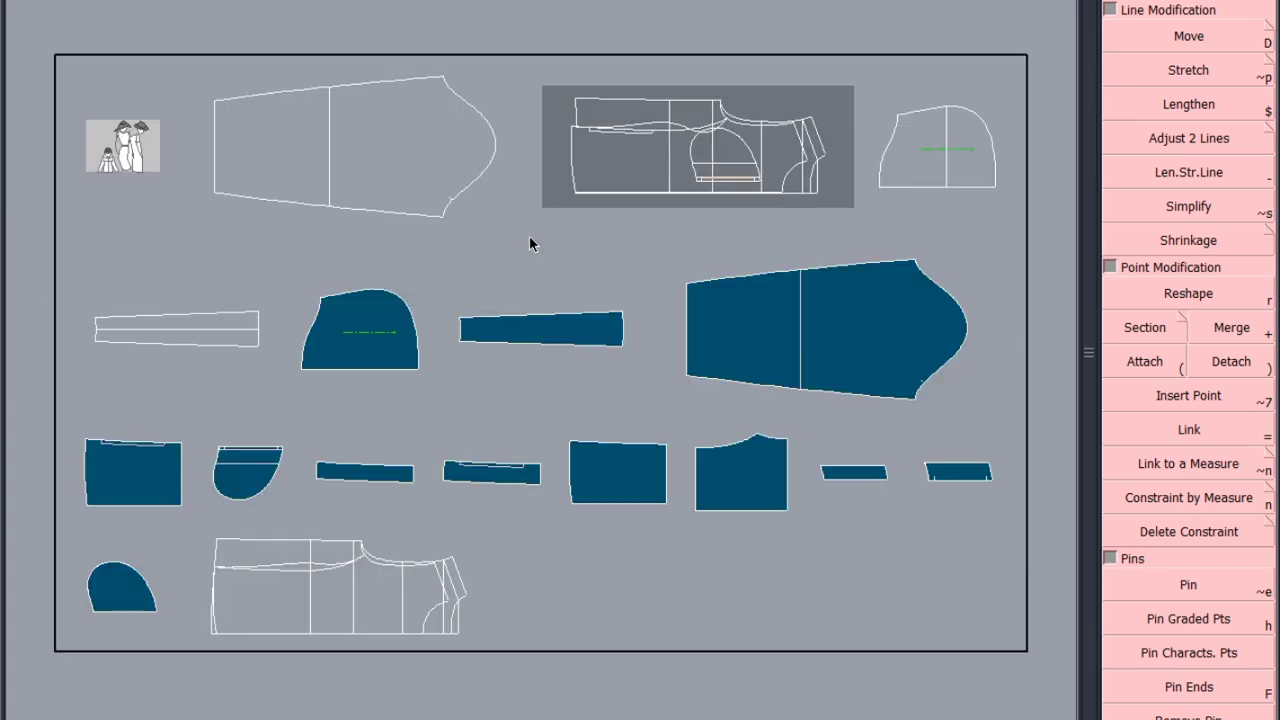
Step: Save the model and display the graded nest of sizes for all pattern sheets
key(ctrl+s)
click(500, 460)
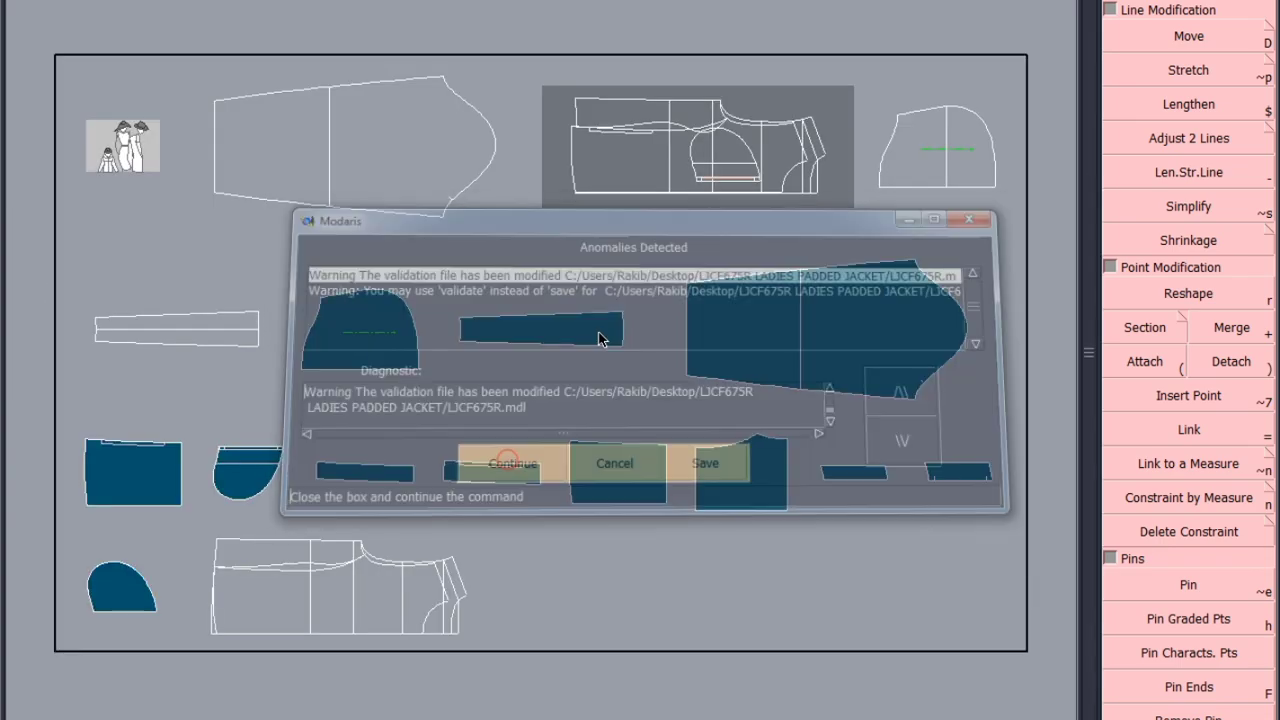
key(ctrl+a)
key(F9)
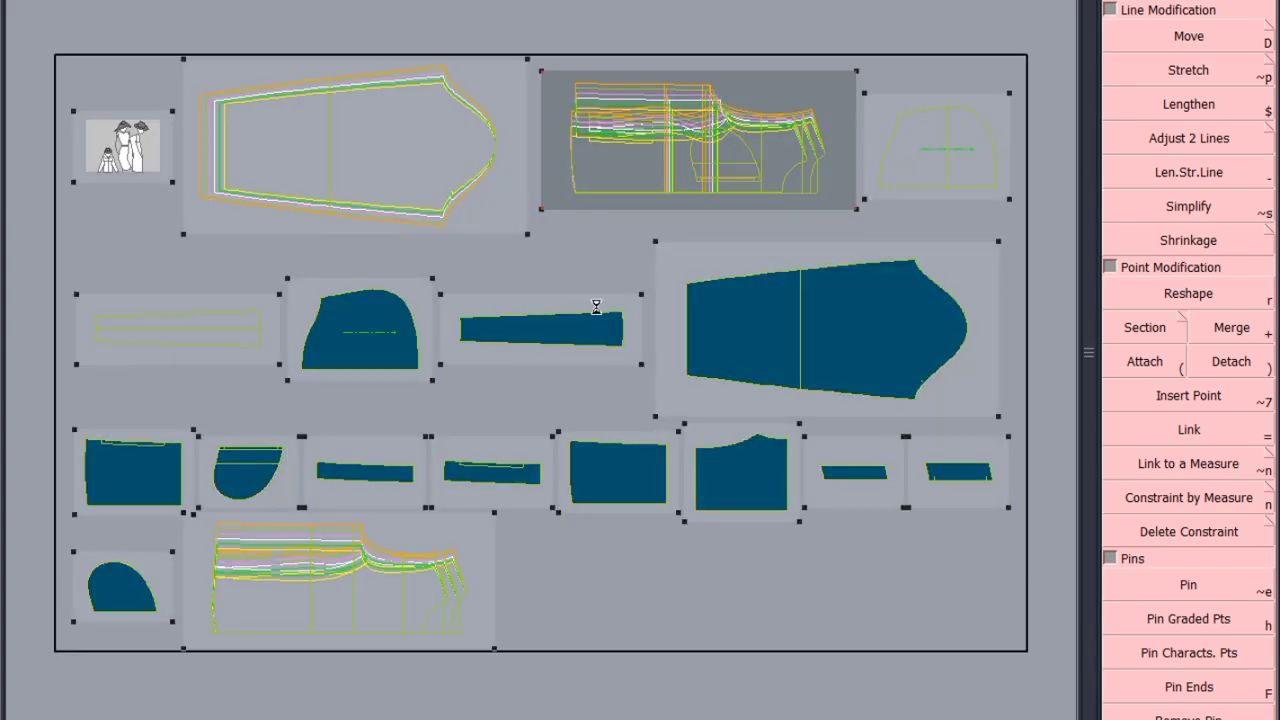
click(717, 605)
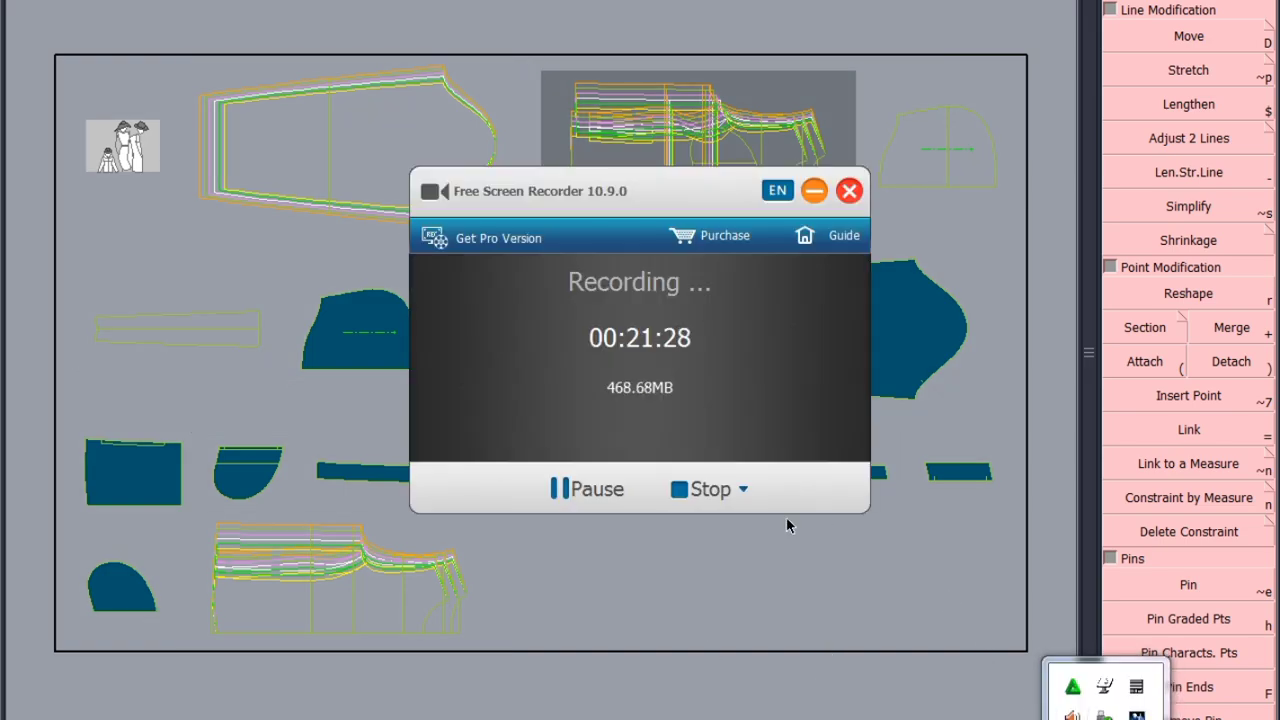
click(593, 489)
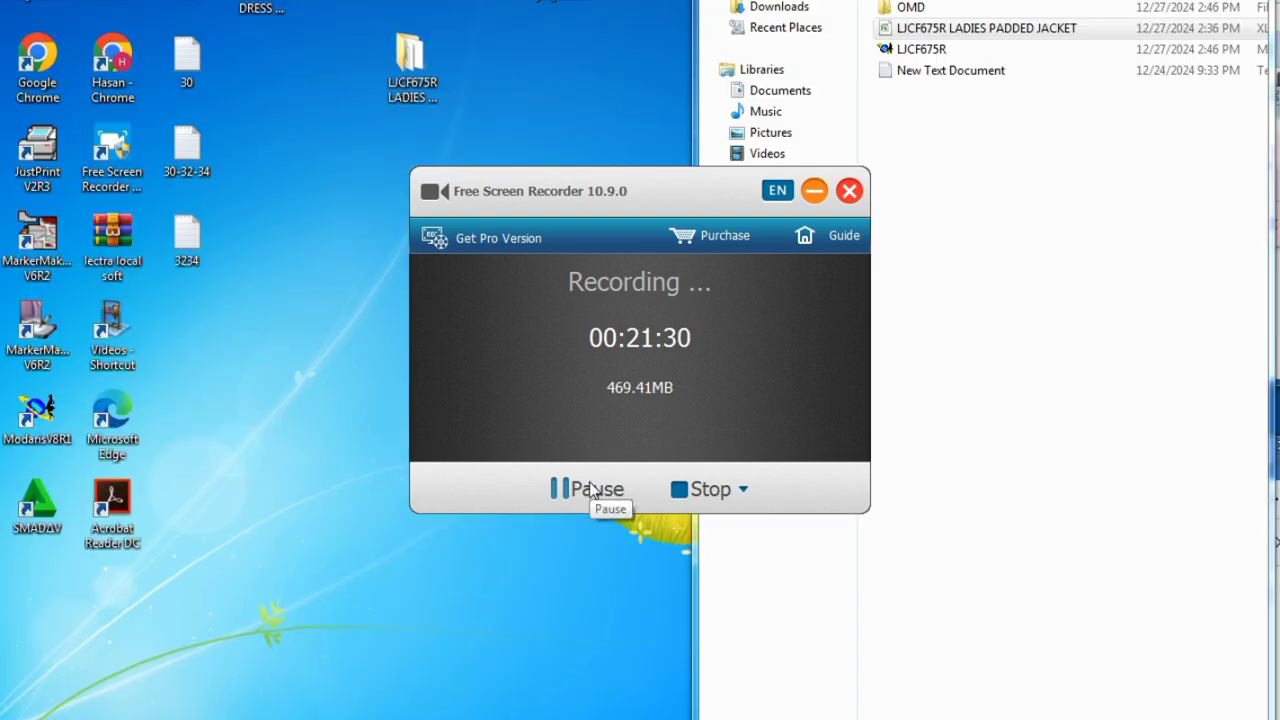
click(813, 191)
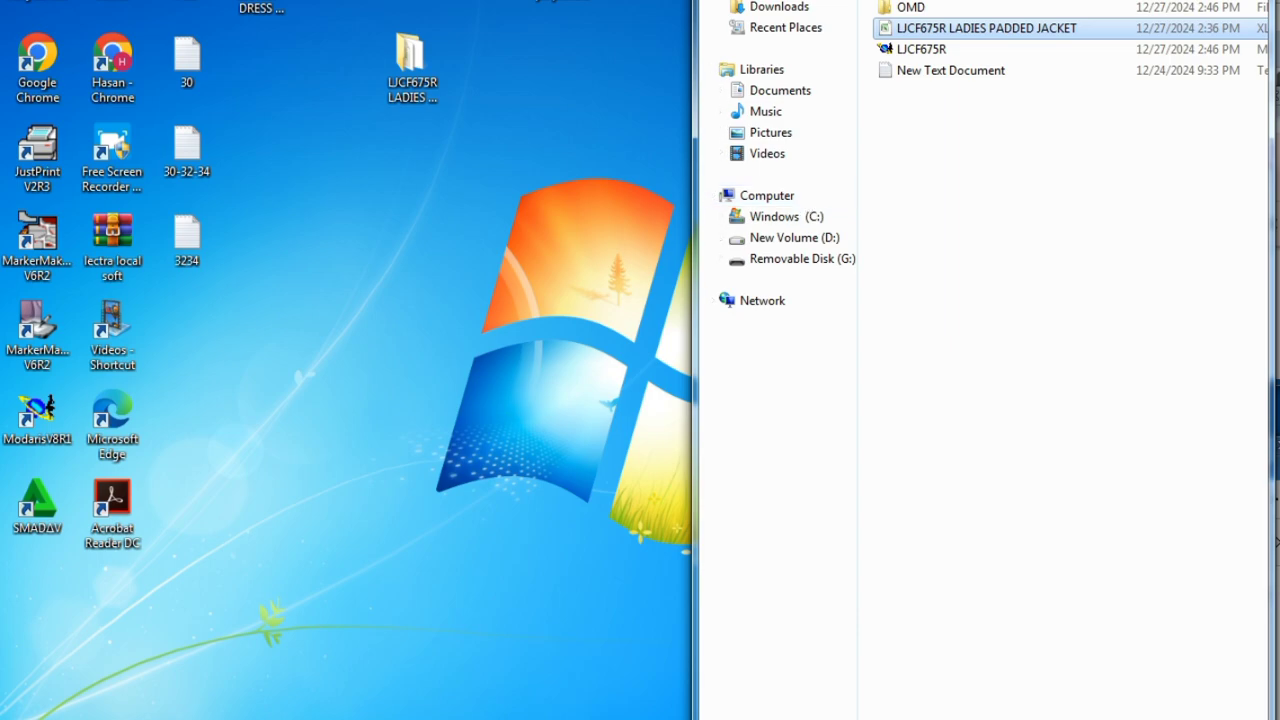
click(540, 397)
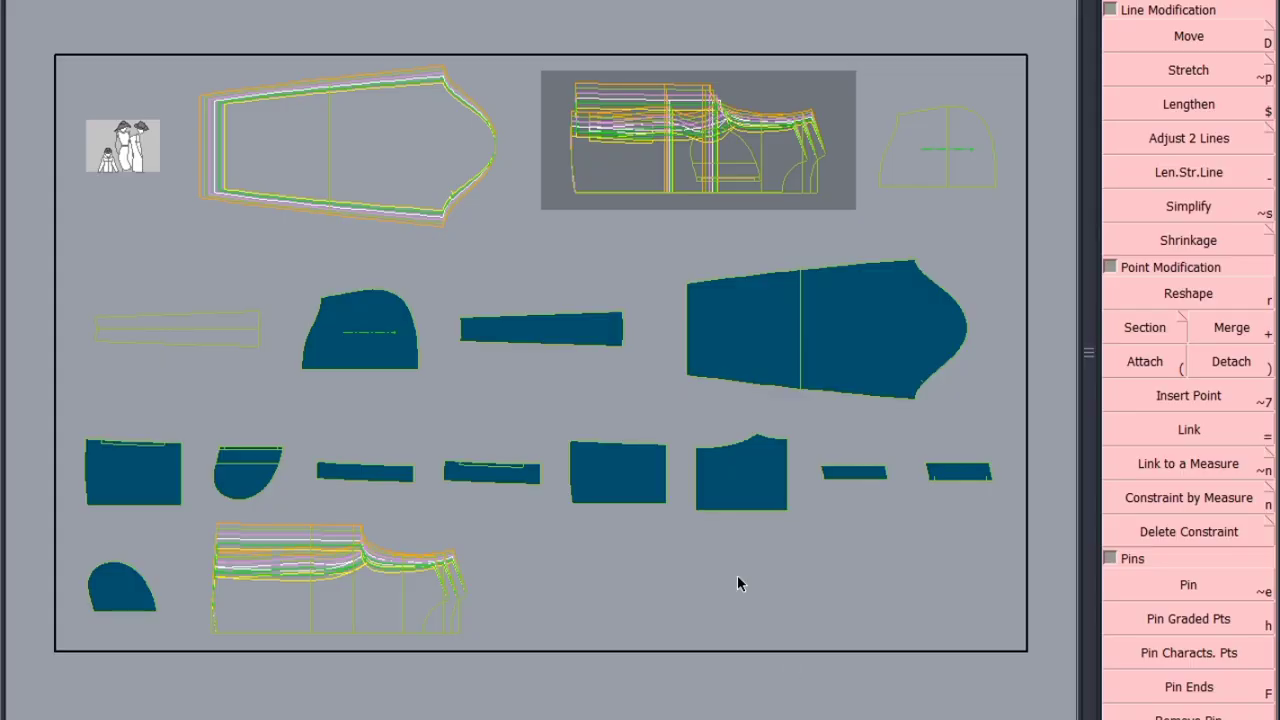
Step: Show only the base size of the front pattern and delete its outer armhole curve
click(813, 80)
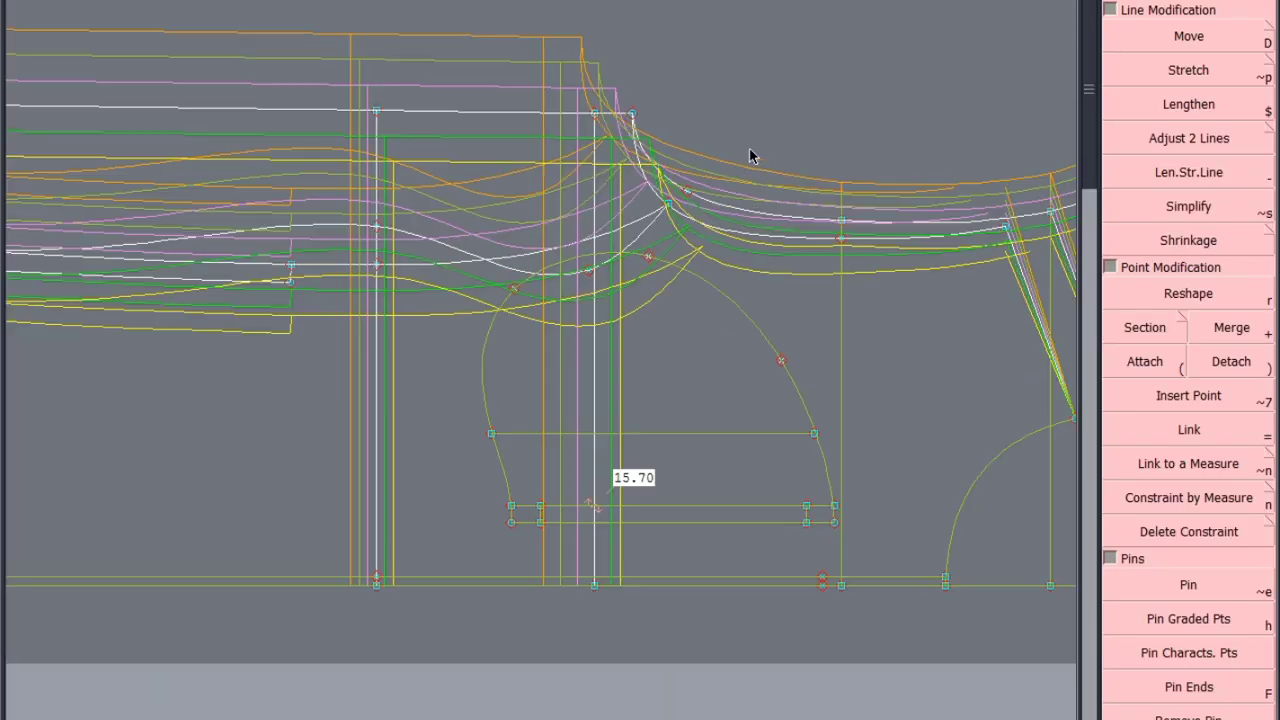
key(F12)
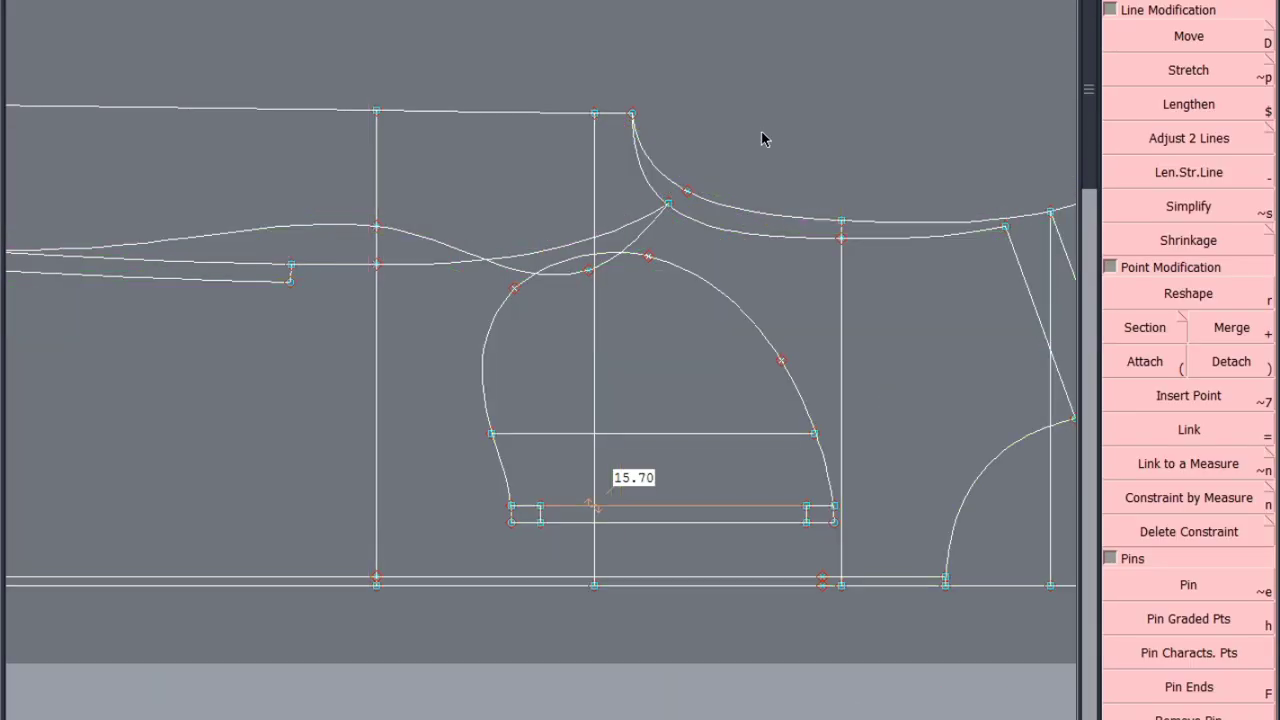
scroll(762, 128, down, 1)
scroll(757, 162, up, 1)
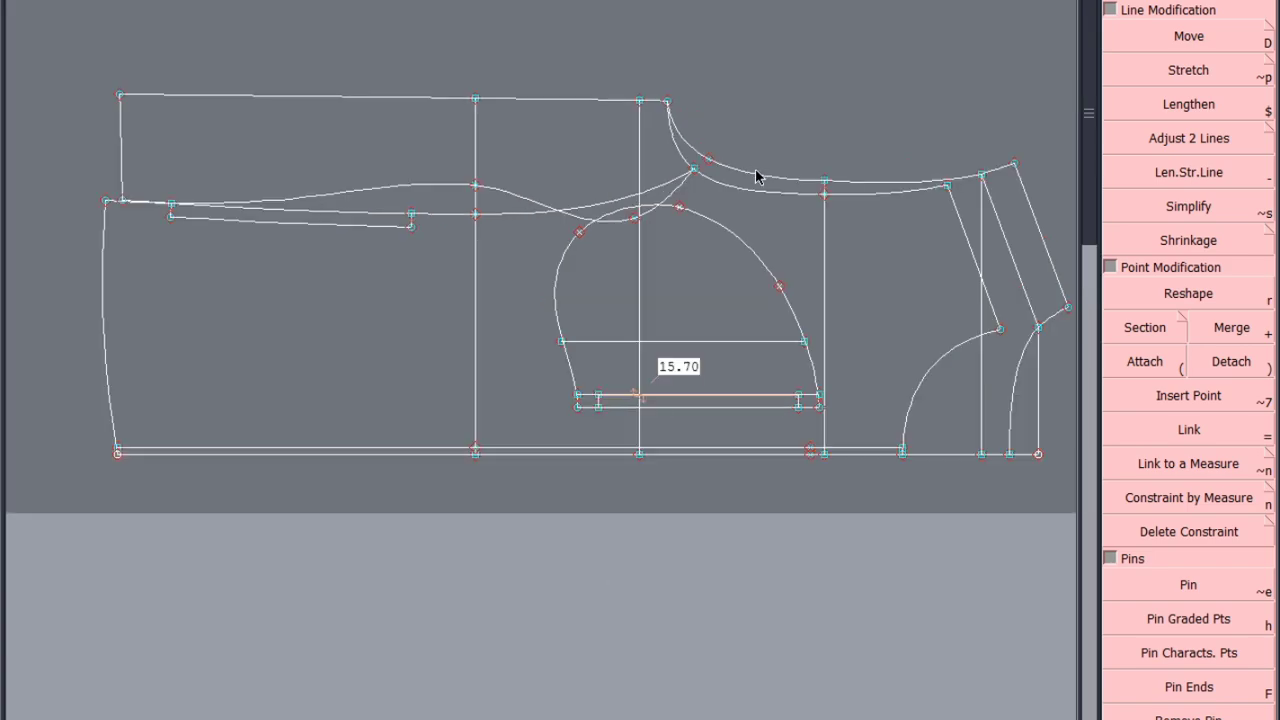
click(757, 176)
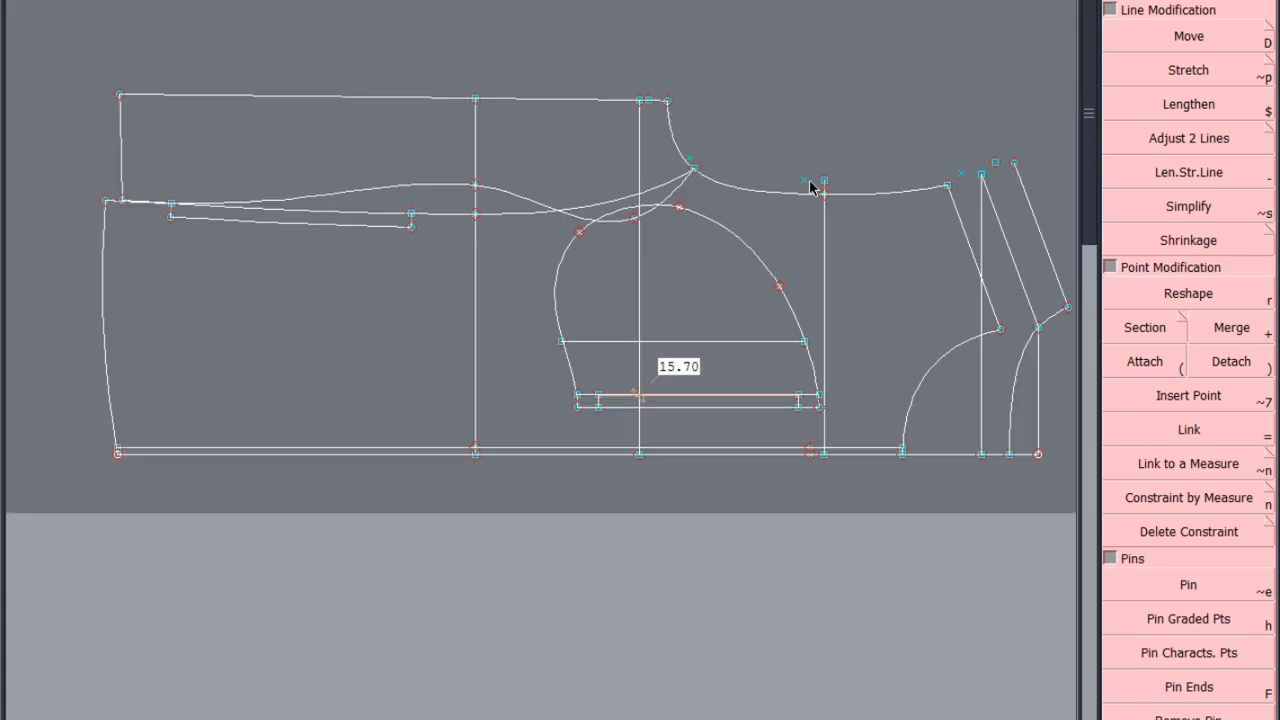
scroll(705, 172, up, 1)
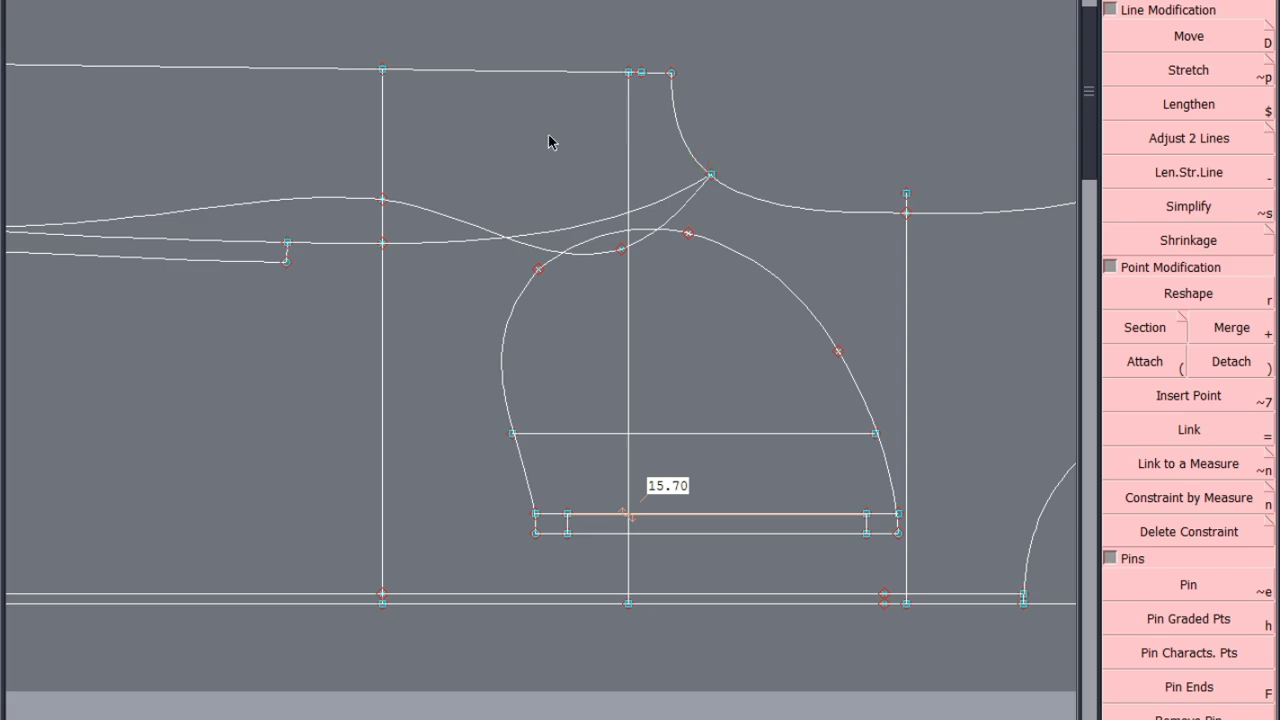
scroll(634, 80, up, 4)
scroll(462, 110, down, 4)
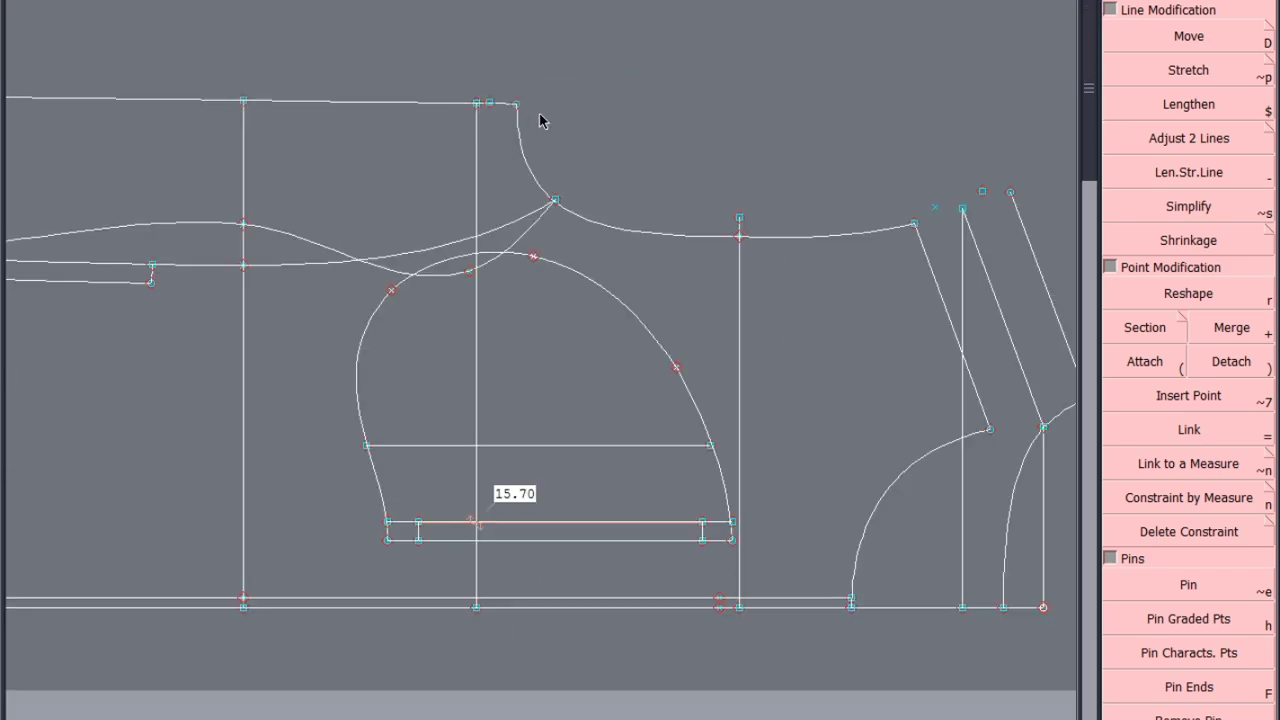
Step: Try to reposition the front and back bodice sheets in the free space of the sheet layout
key(j)
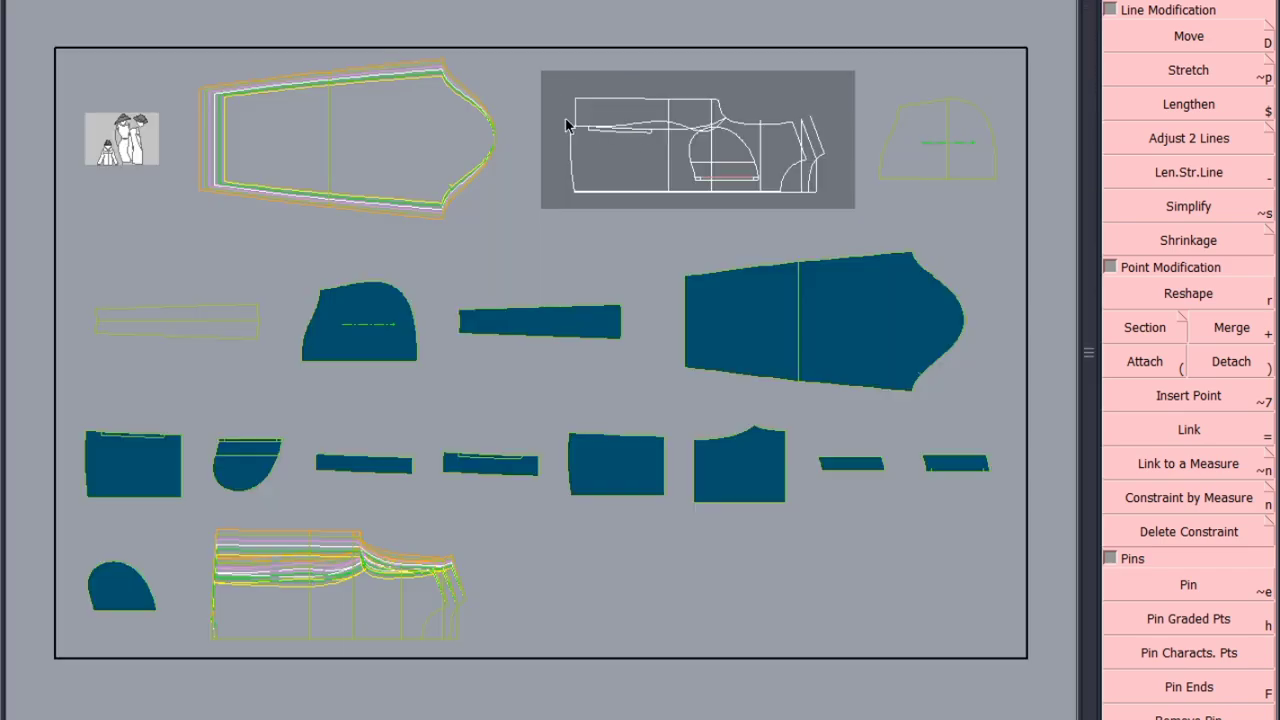
click(321, 597)
click(1001, 585)
click(719, 161)
click(918, 480)
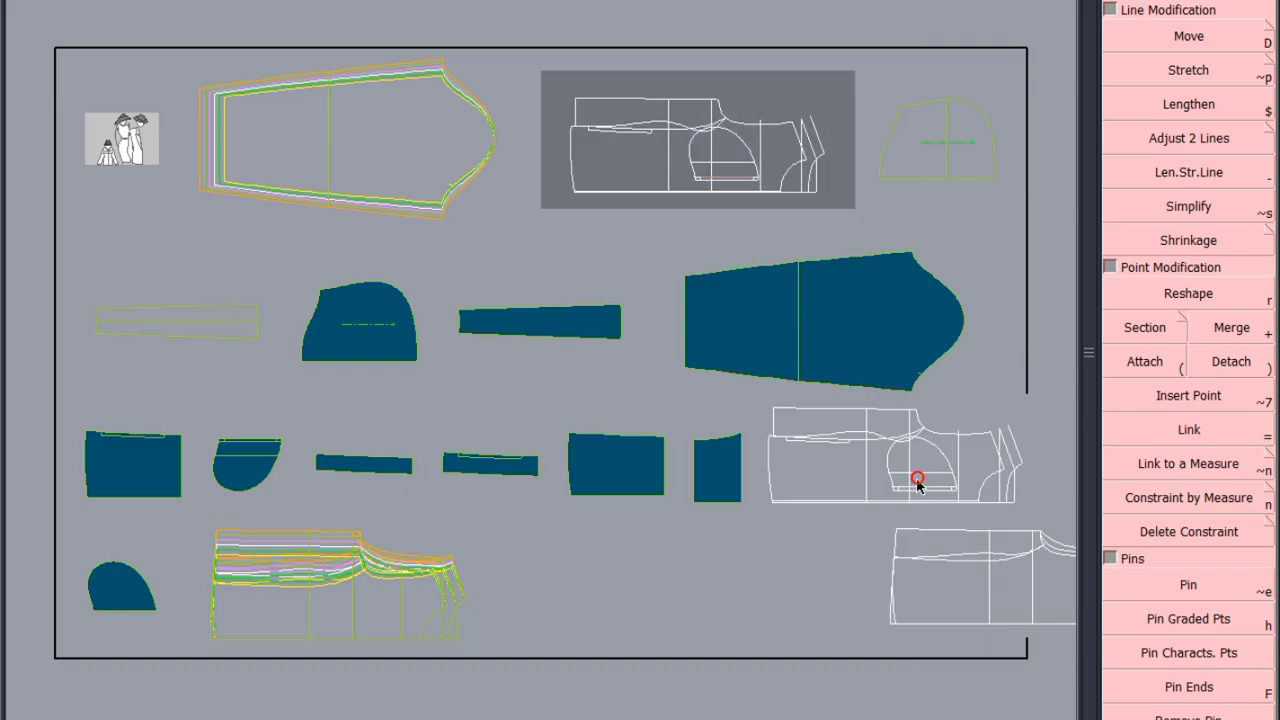
click(345, 575)
click(707, 158)
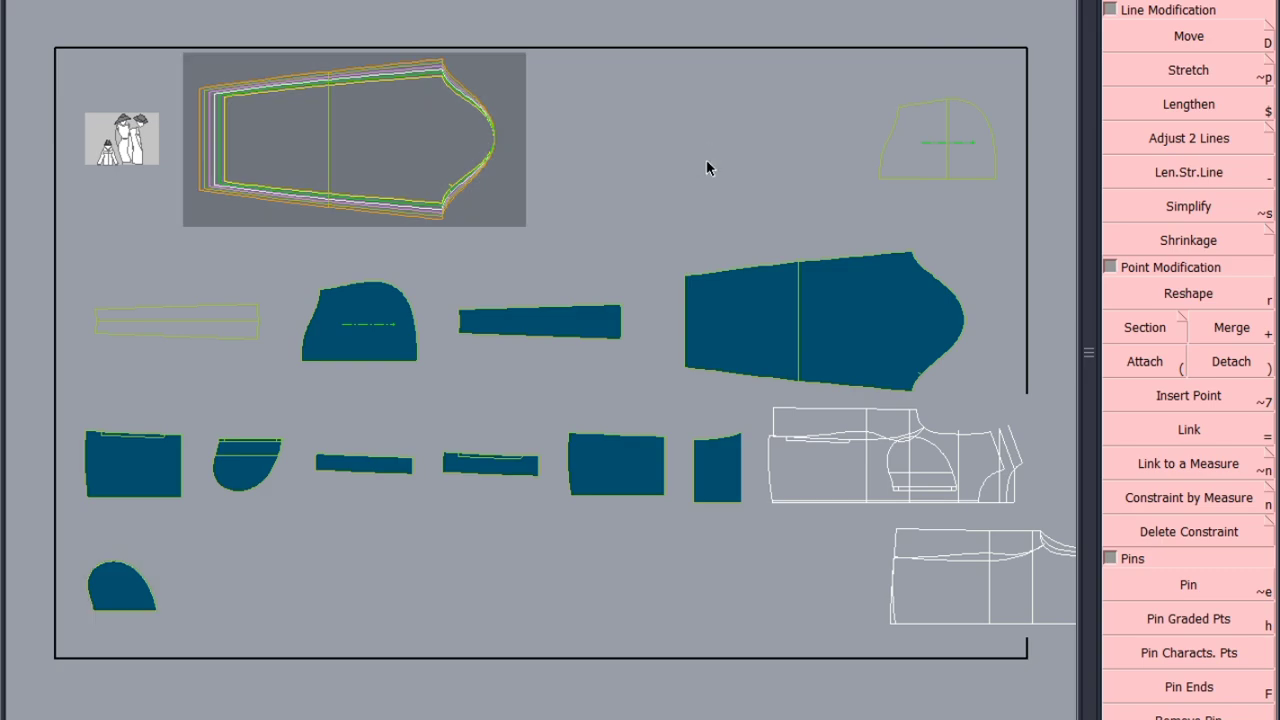
click(706, 159)
Step: Save the model with all sizes nested and isolate the sleeve, front and back pattern sheets in the view
key(ctrl+a)
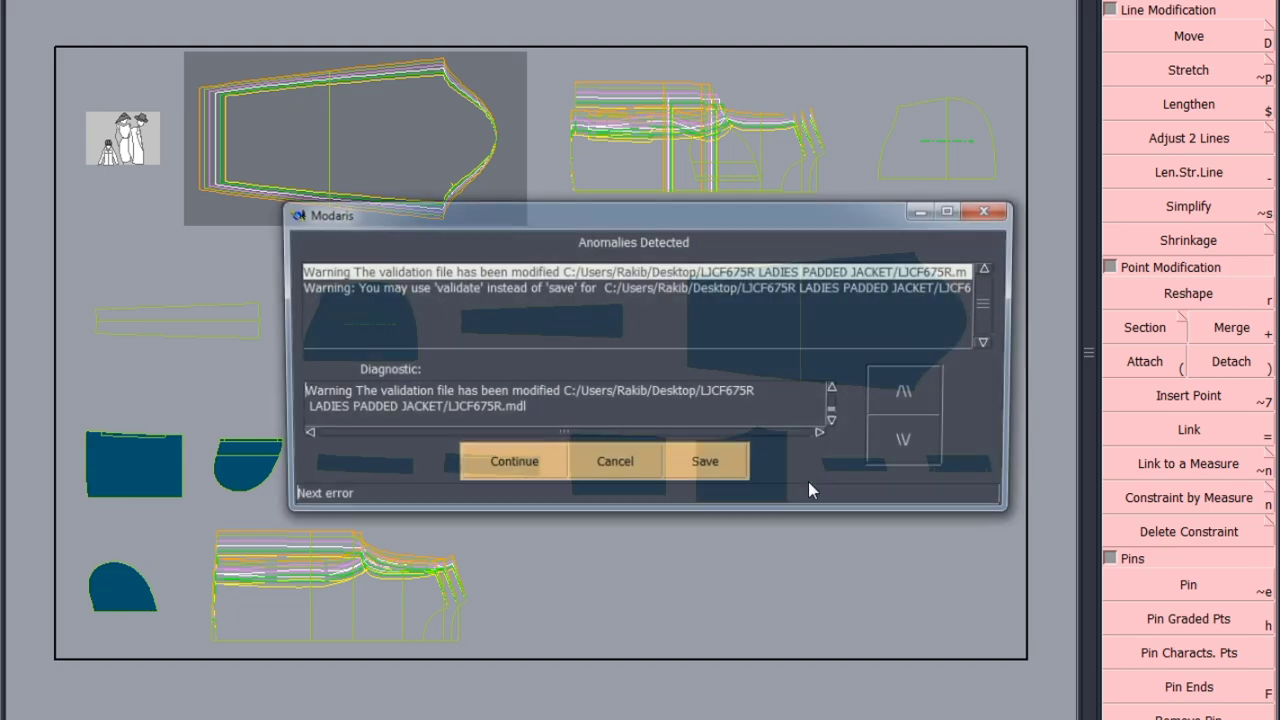
click(530, 460)
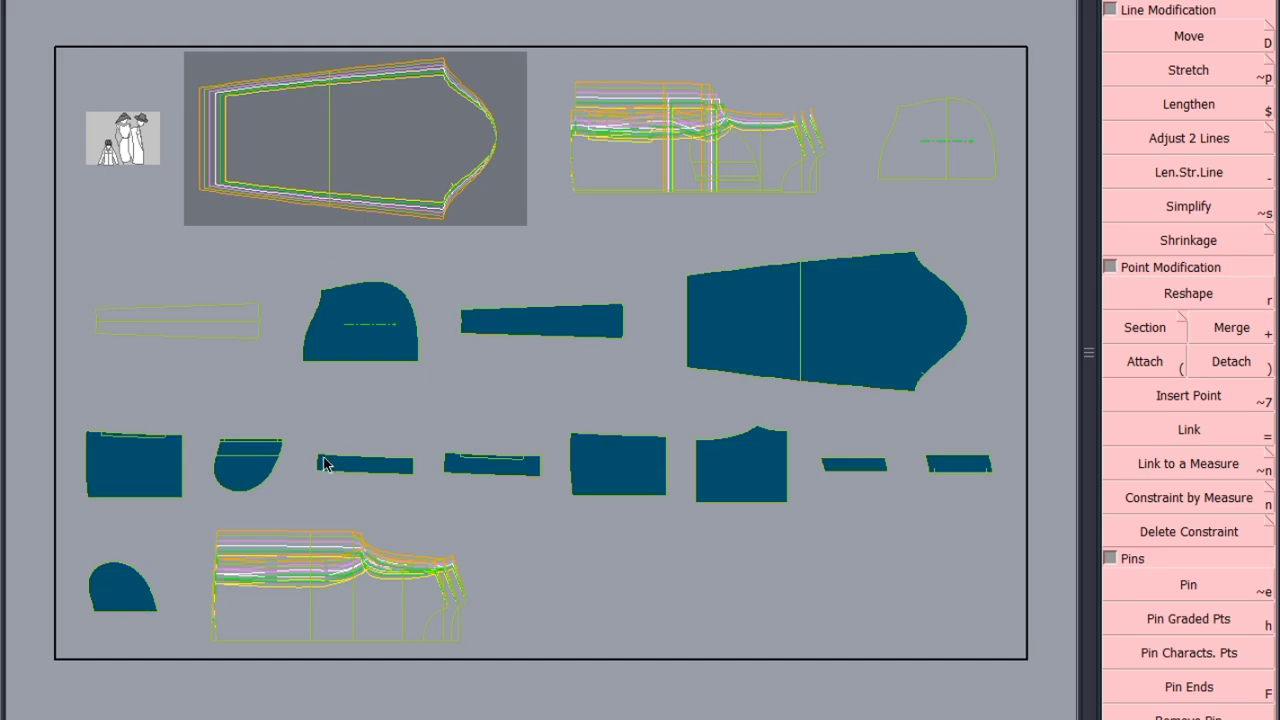
click(321, 601)
shift+click(395, 127)
shift+click(670, 152)
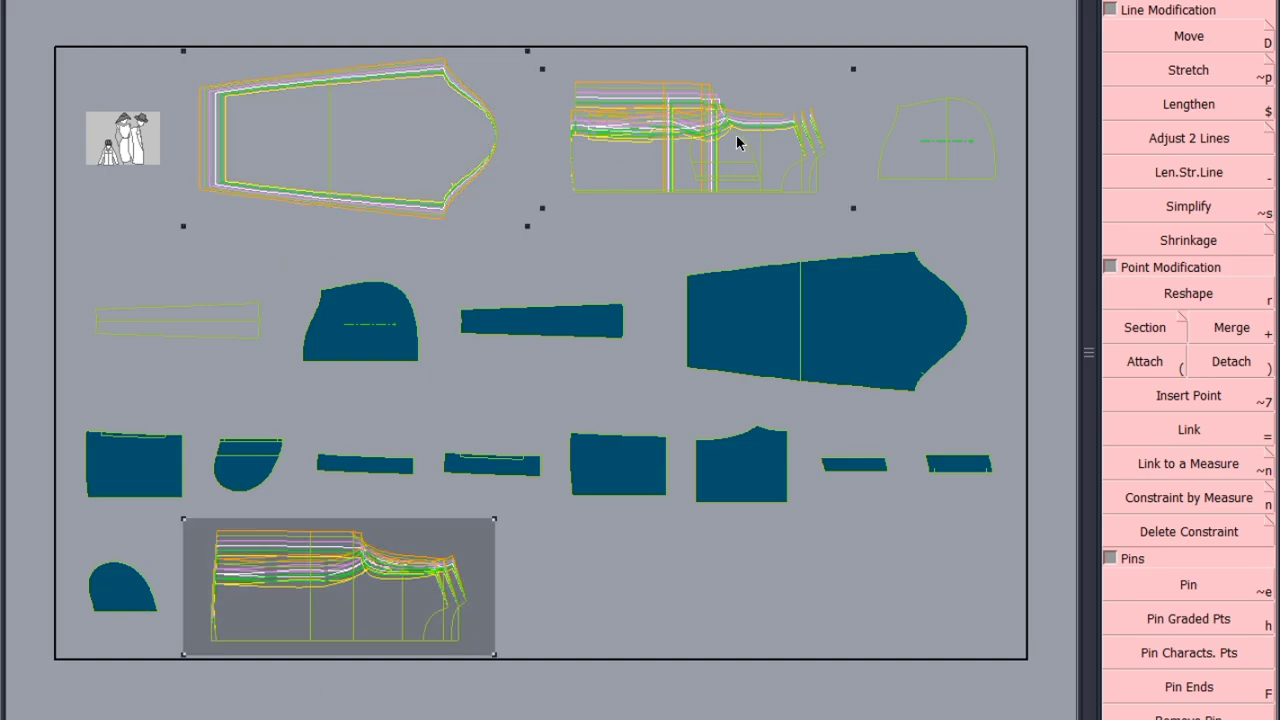
key(e)
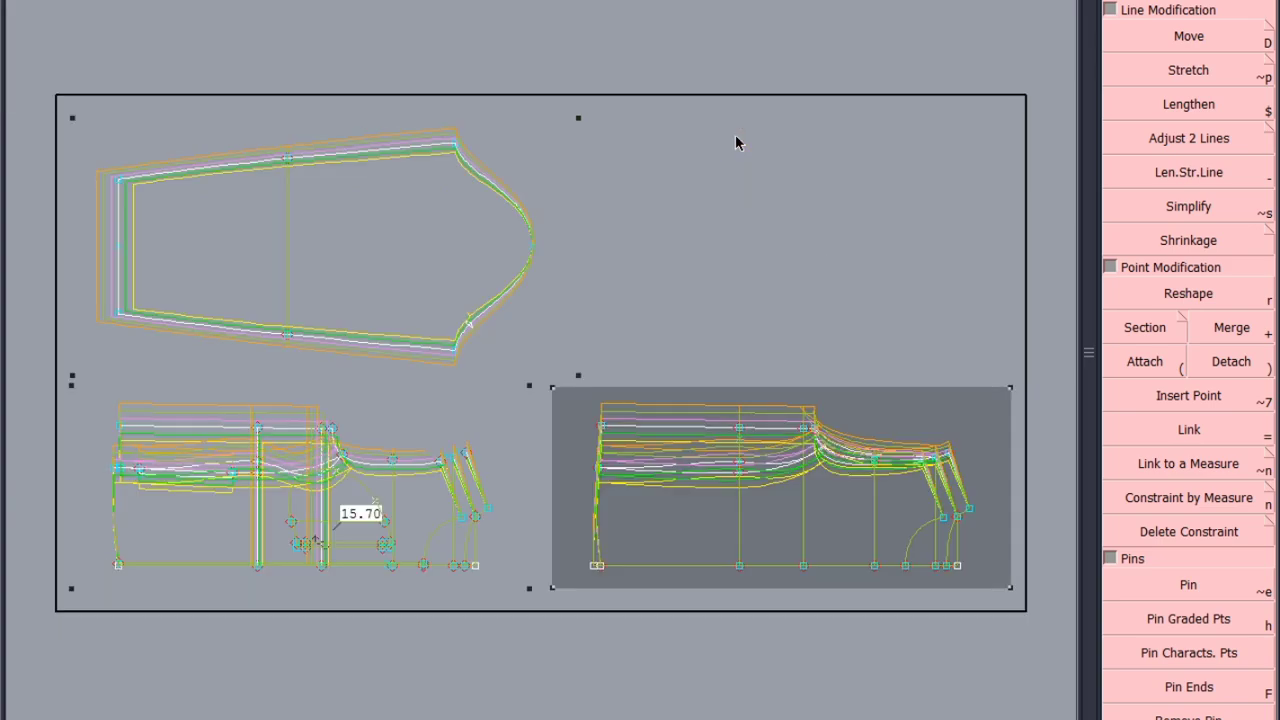
click(736, 143)
Step: Show only the base size of the back pattern and delete its outermost and innermost armhole curves, keeping the middle one
scroll(272, 482, up, 4)
scroll(607, 387, down, 5)
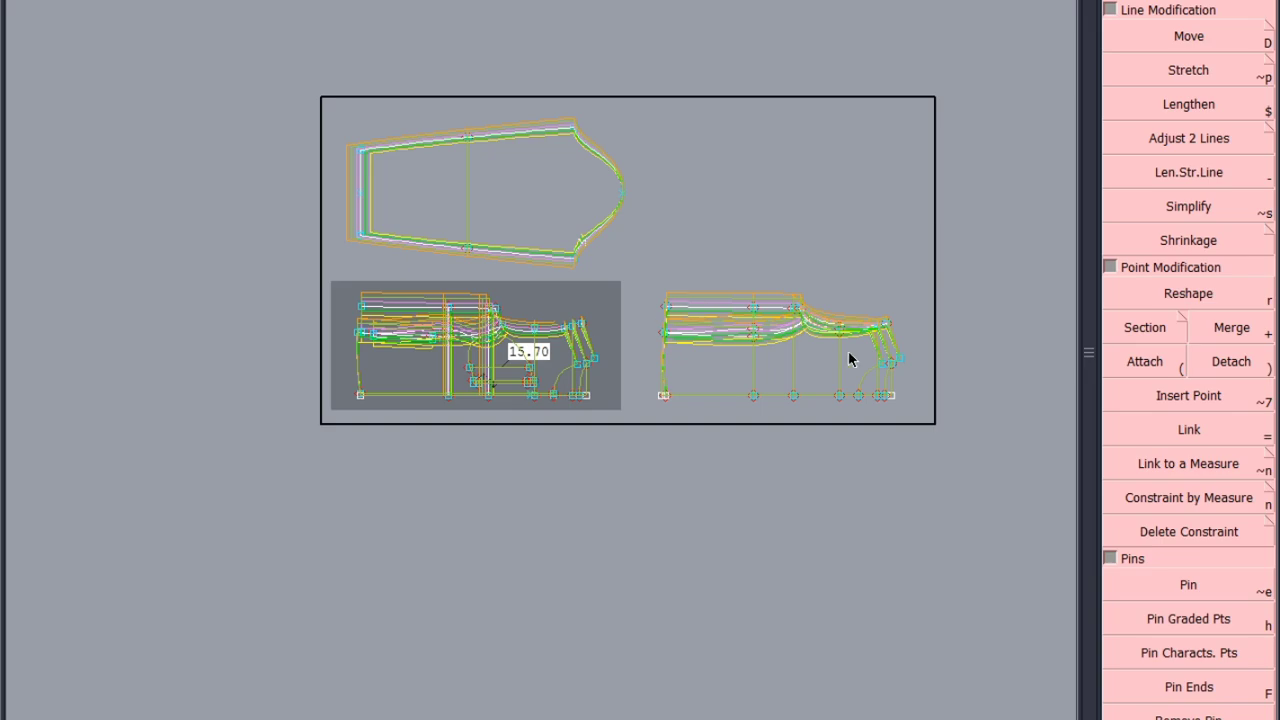
scroll(843, 366, up, 3)
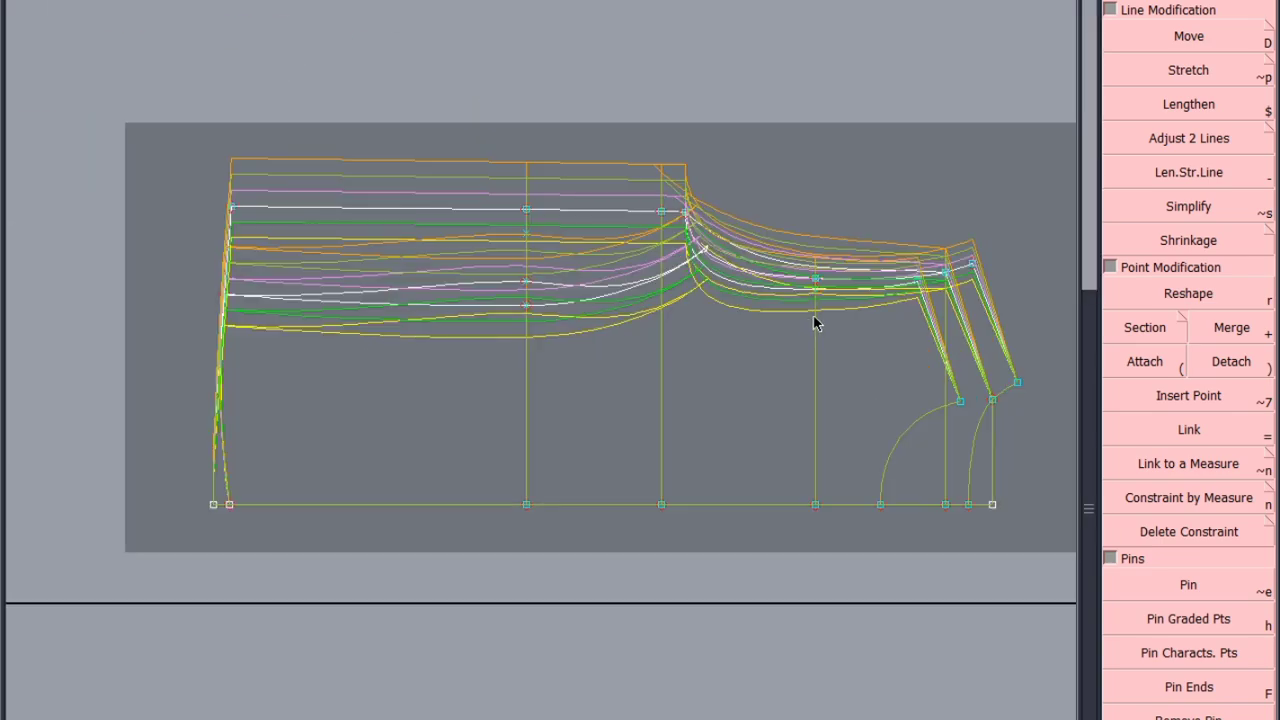
key(F12)
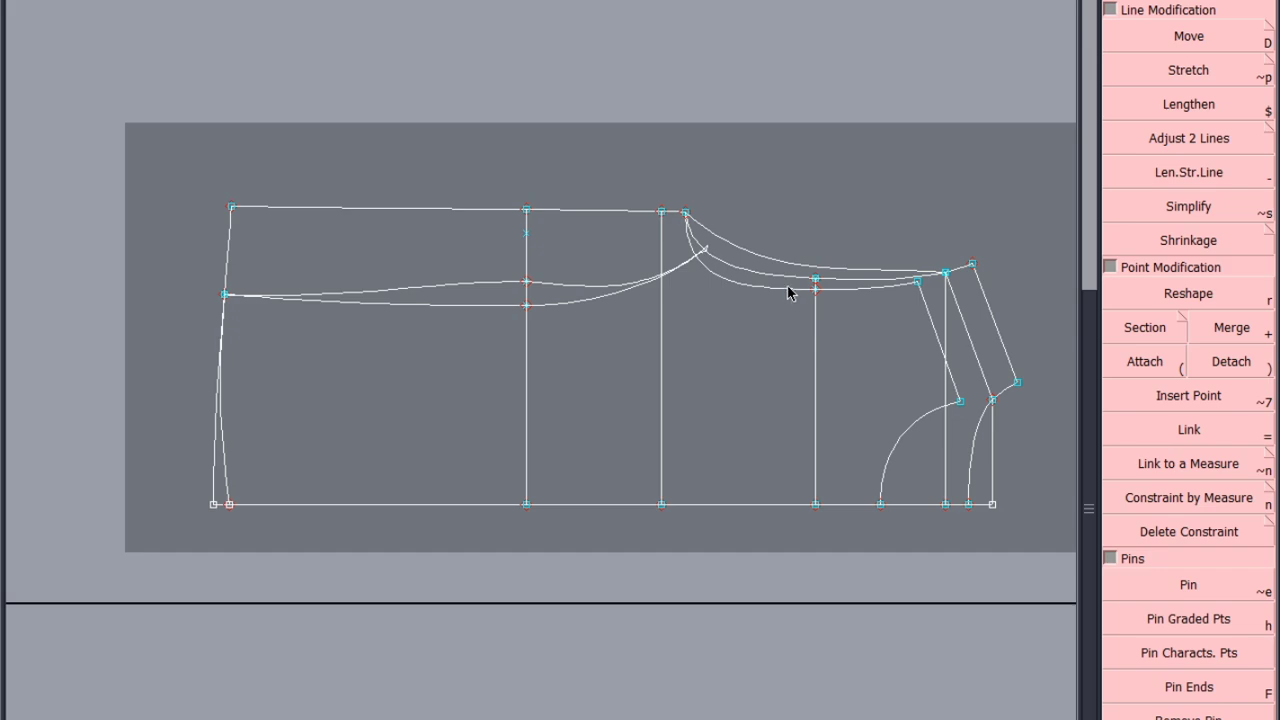
click(733, 240)
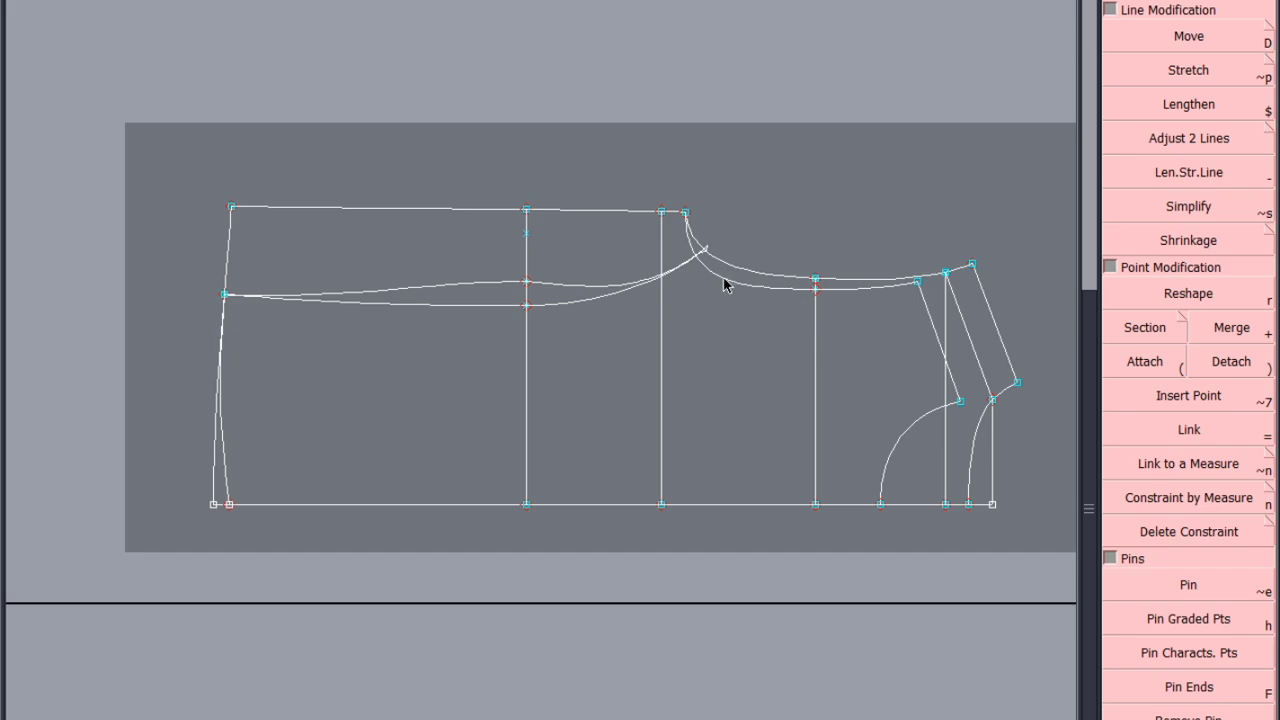
click(725, 285)
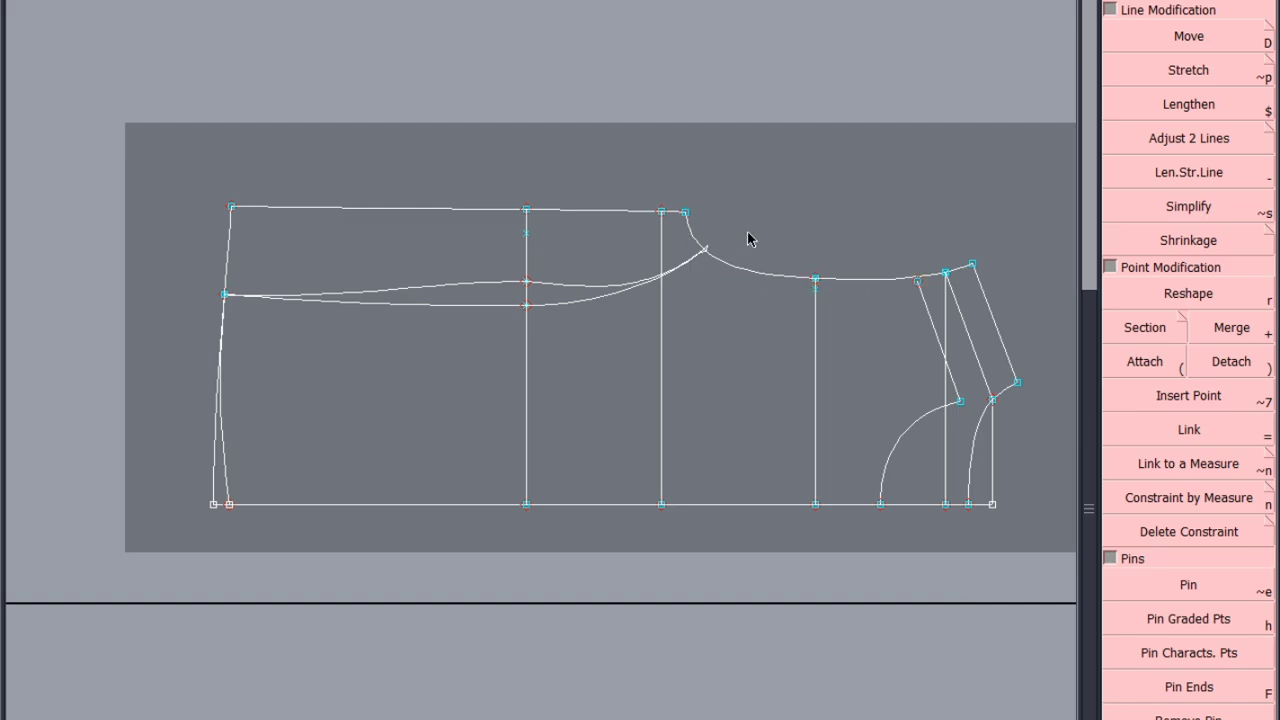
Step: Display the back pattern's graded nest, inspect the armhole curve across the sizes, and bring up the grading functions
key(F9)
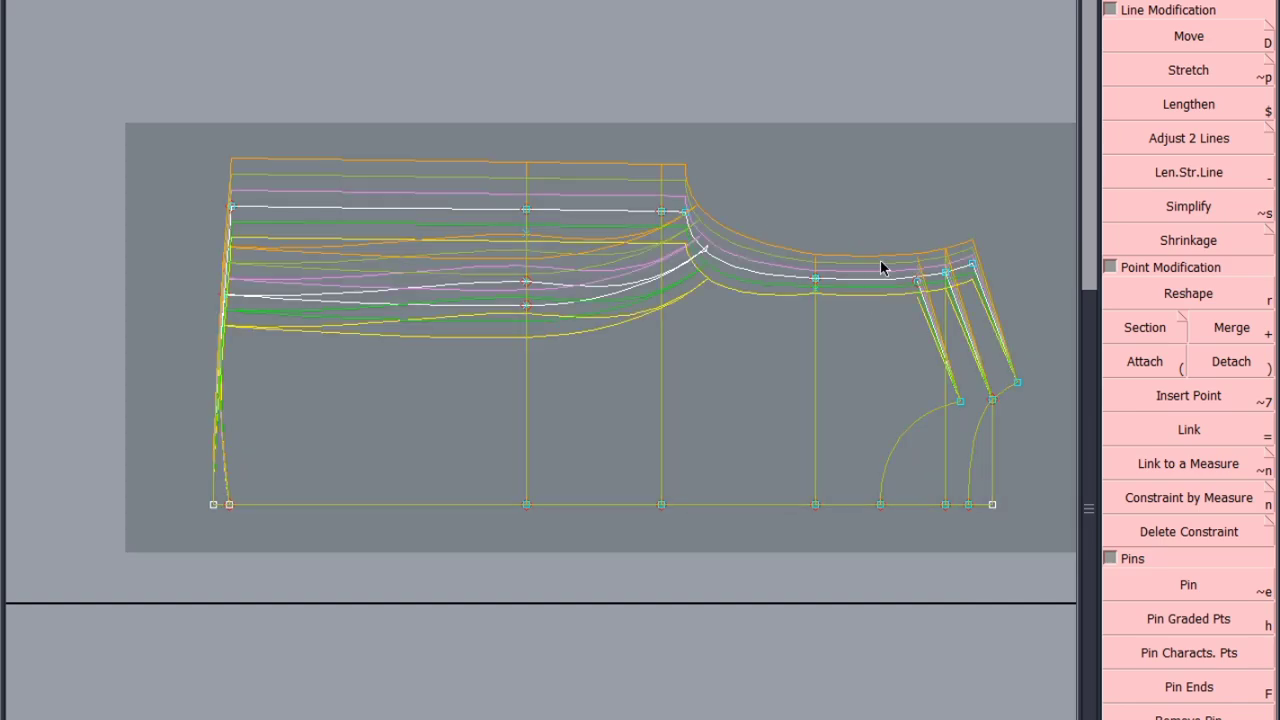
scroll(835, 290, up, 4)
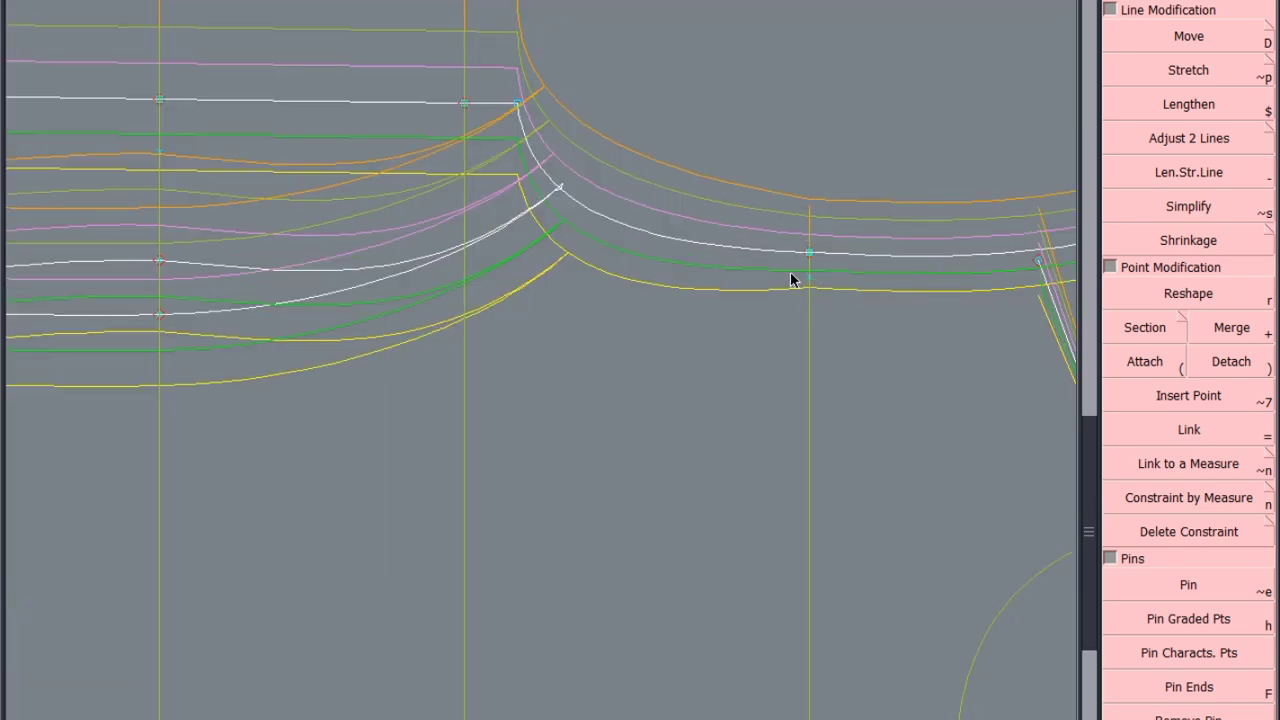
scroll(566, 257, down, 2)
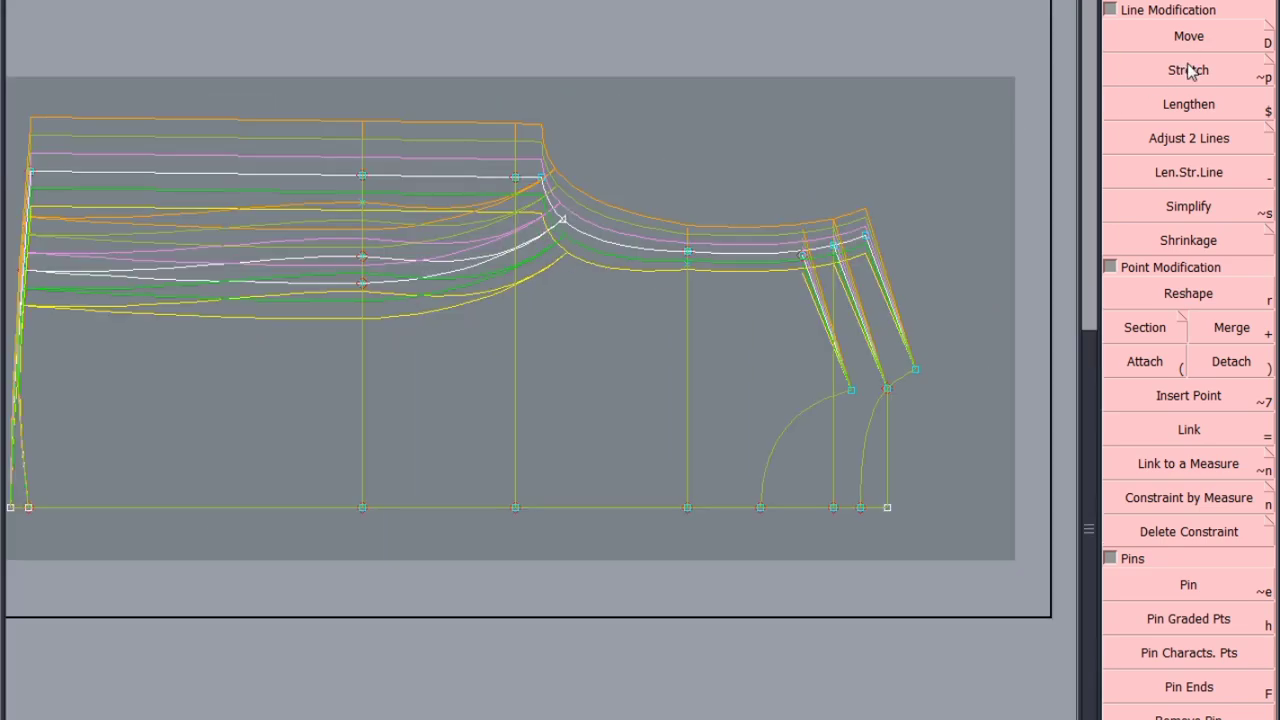
key(F6)
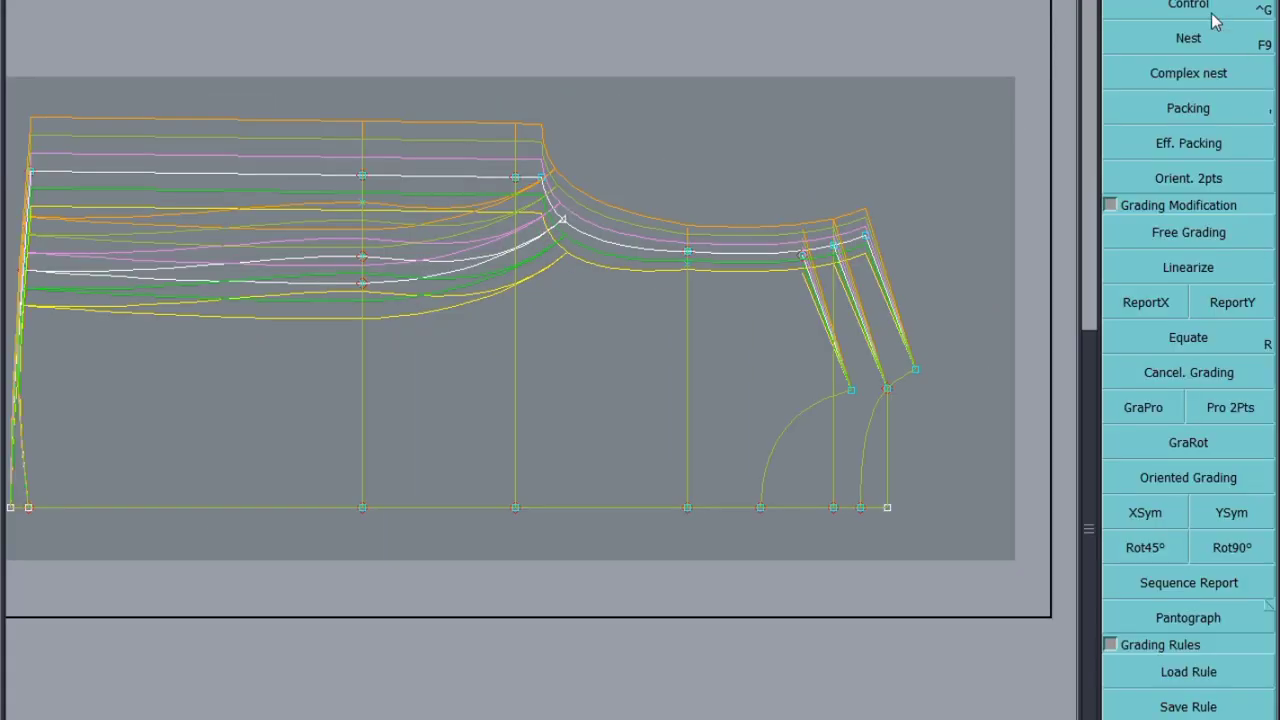
Step: Try to move the back's armhole point at the across-back line with Reshape, and undo the move
key(F3)
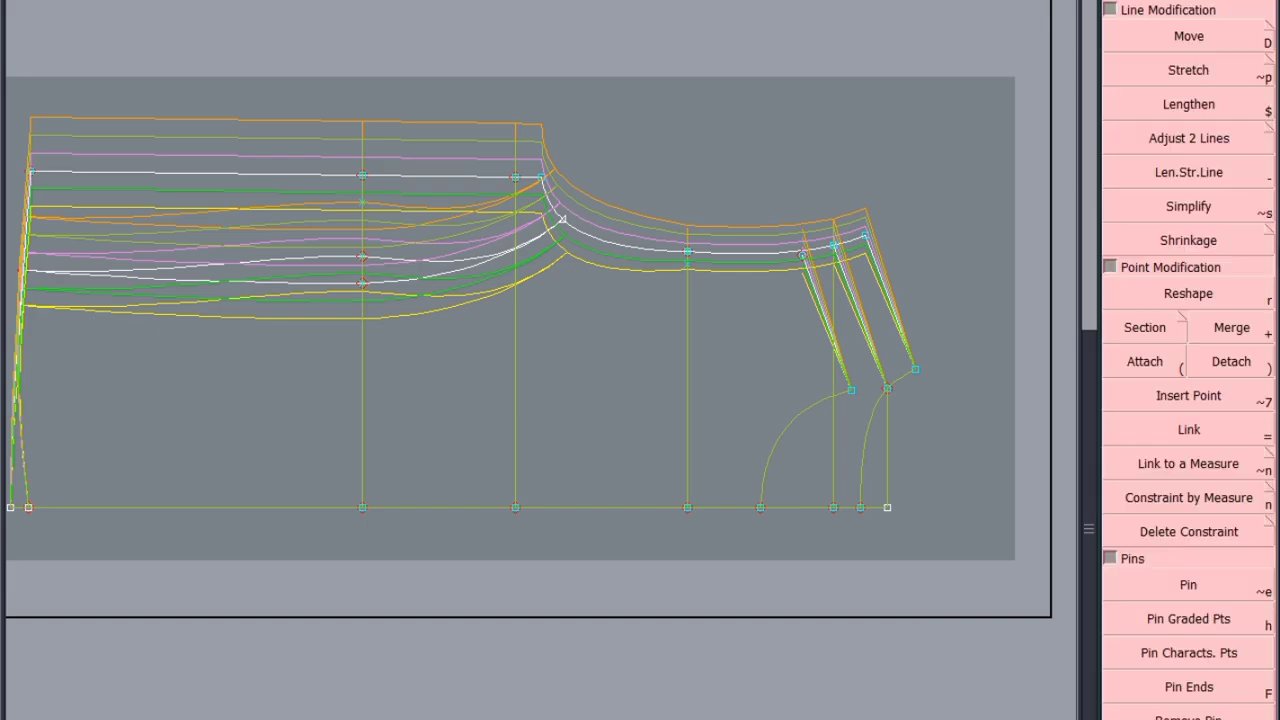
click(1179, 299)
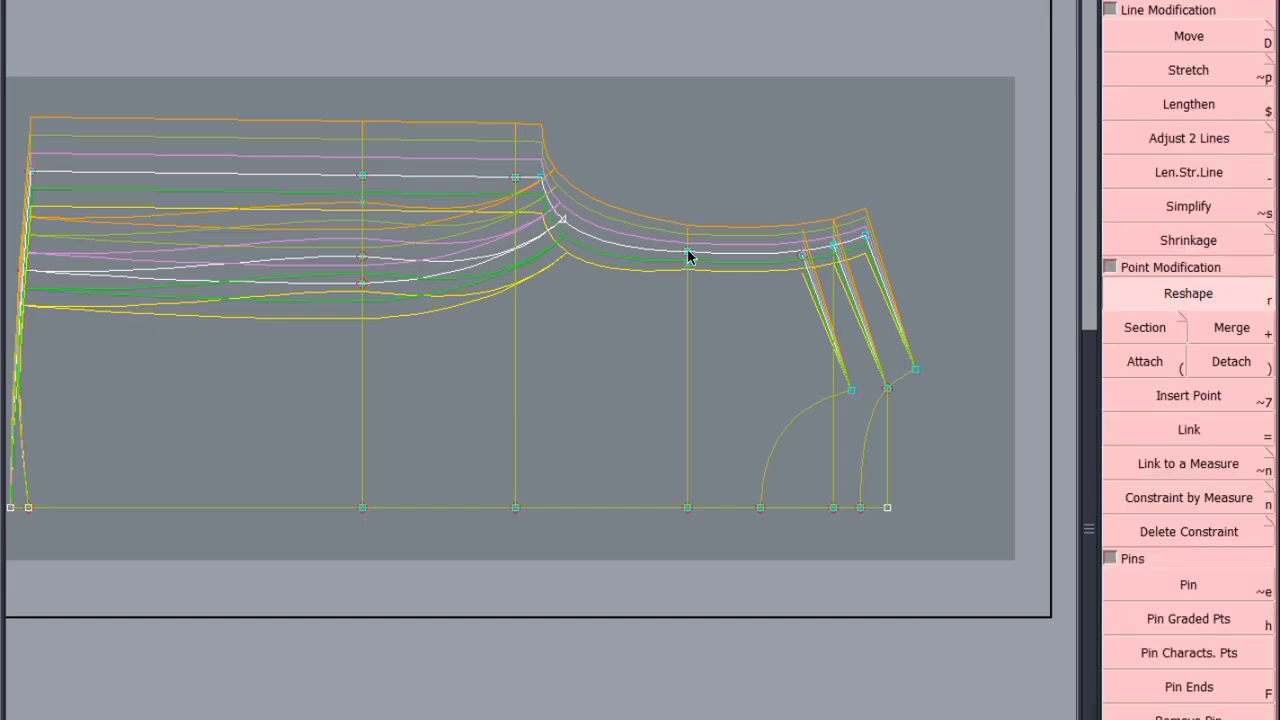
mouse_move(688, 251)
mouse_down()
mouse_move(707, 306)
mouse_move(698, 254)
mouse_up()
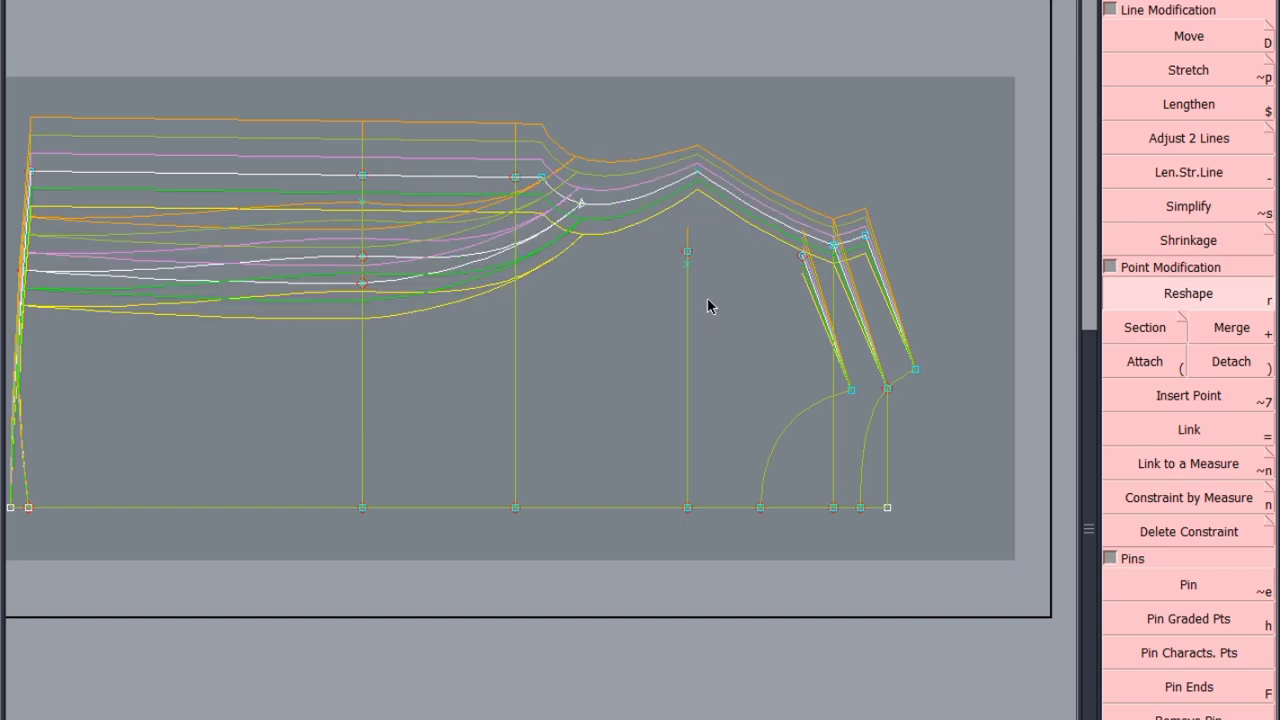
key(ctrl+z)
drag(689, 255, 716, 314)
key(Escape)
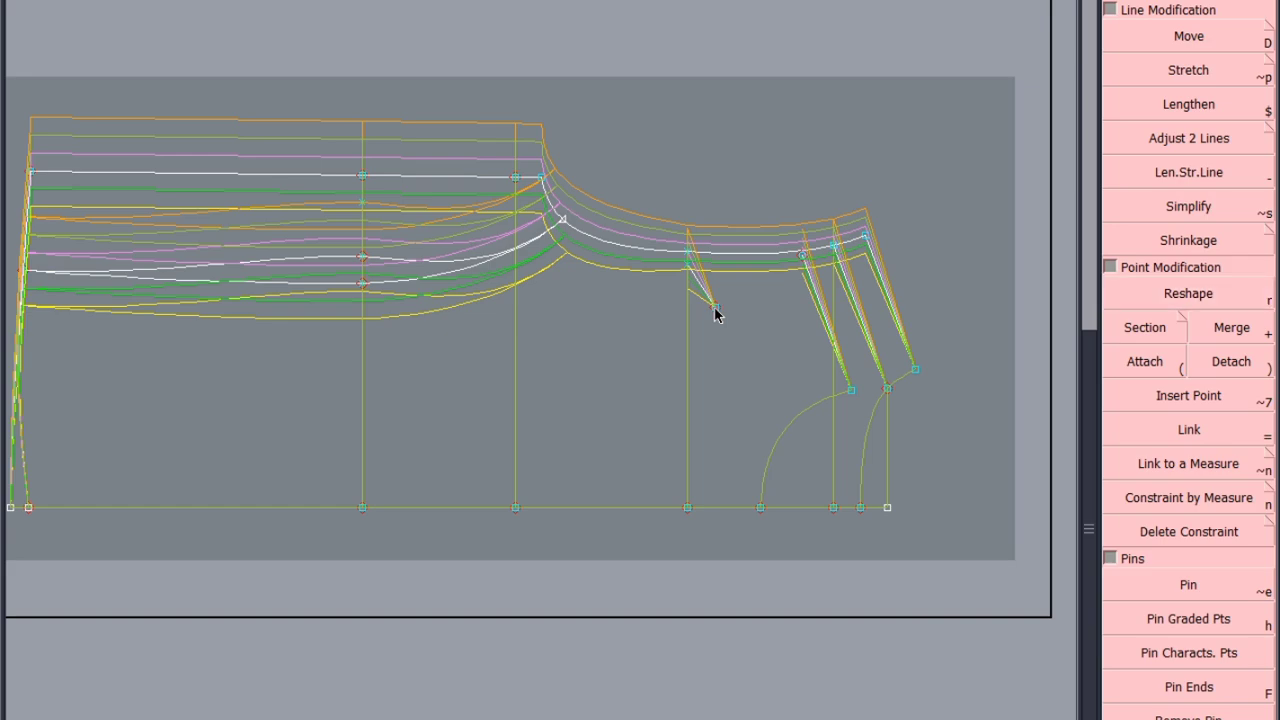
Step: Attach the upper end of the back's across-back line to the armhole curve
scroll(726, 262, up, 3)
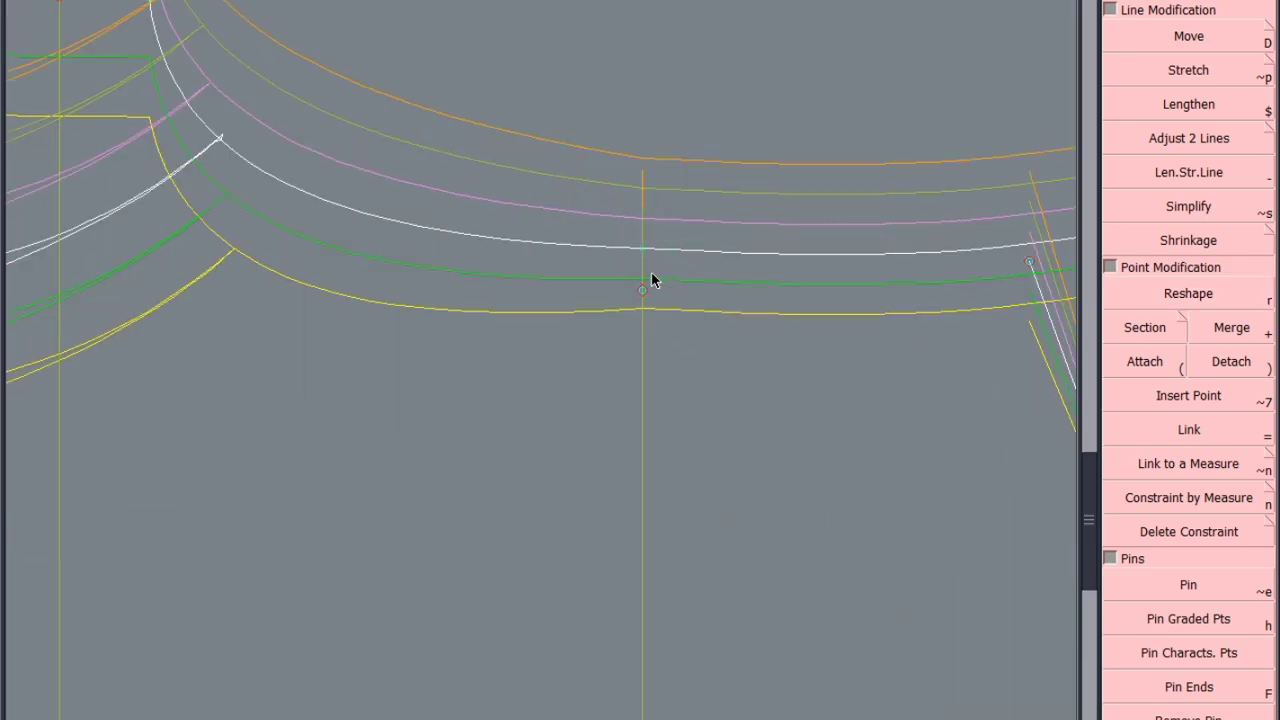
click(1164, 368)
click(641, 251)
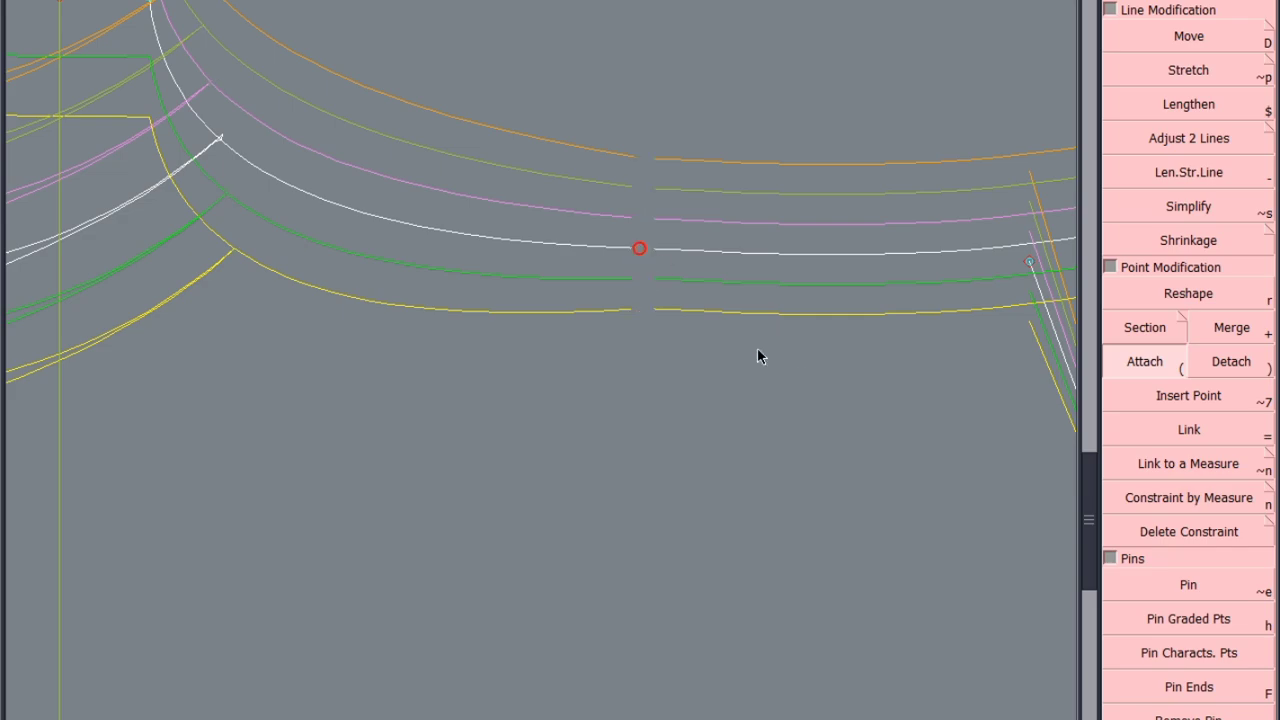
scroll(654, 346, down, 3)
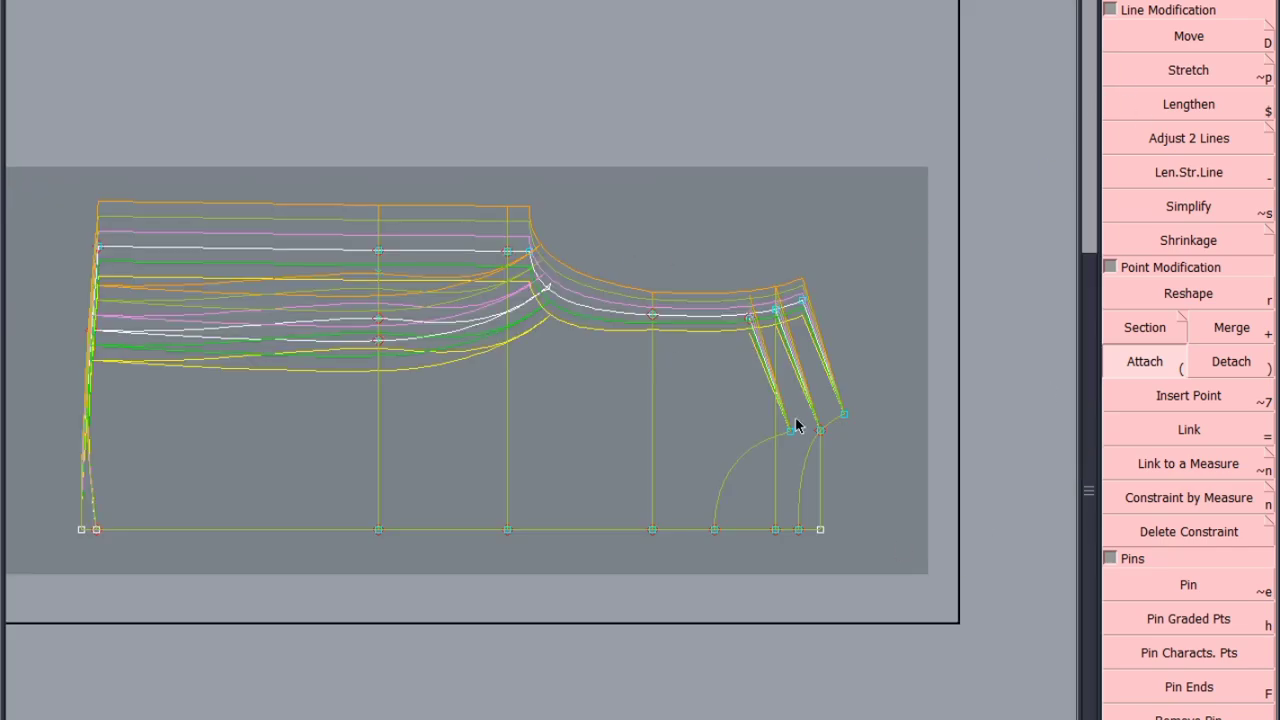
scroll(797, 426, down, 2)
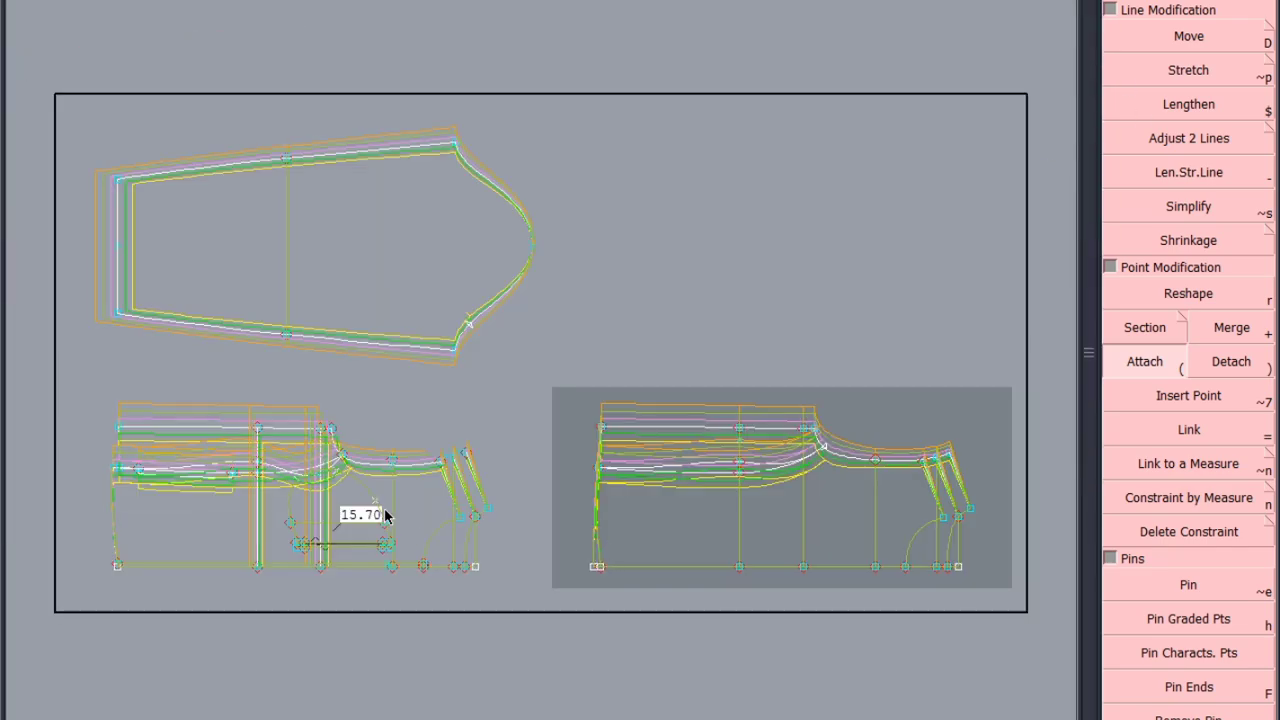
scroll(360, 518, up, 1)
scroll(306, 429, up, 1)
scroll(249, 326, down, 1)
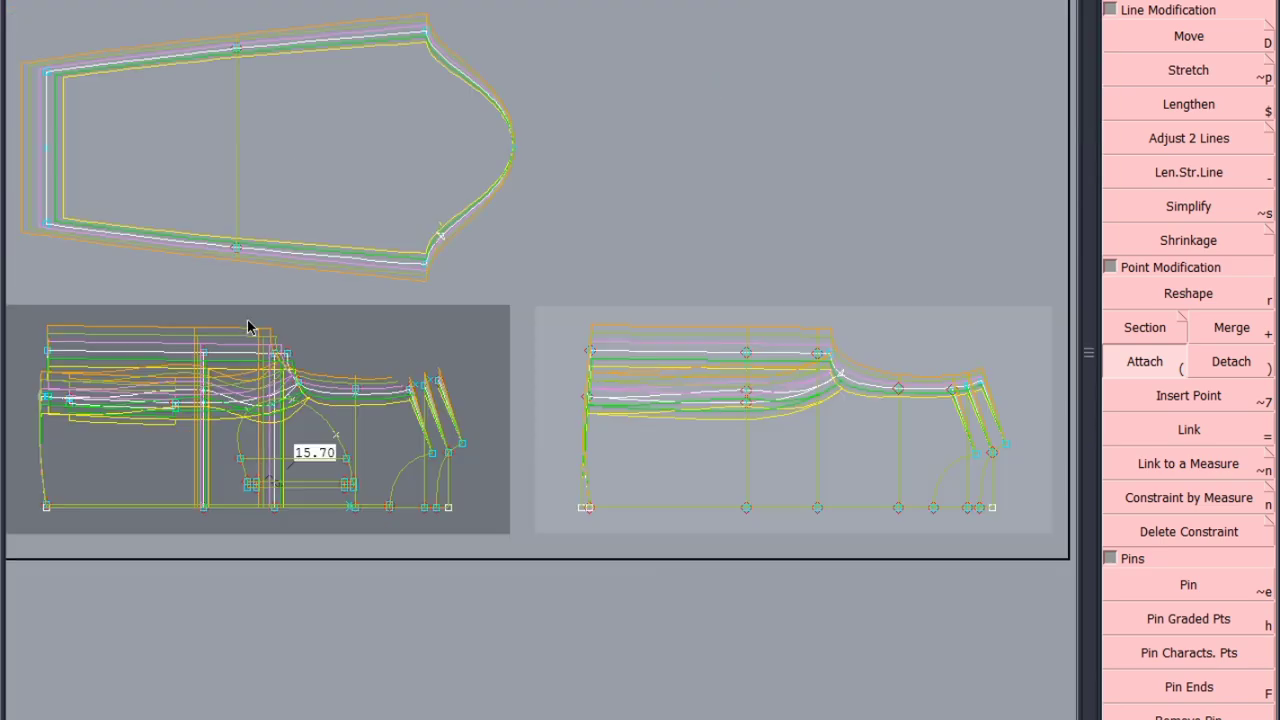
Step: Copy the X grading of the front's underarm point to the back's underarm point and both ends of its chest line
key(F6)
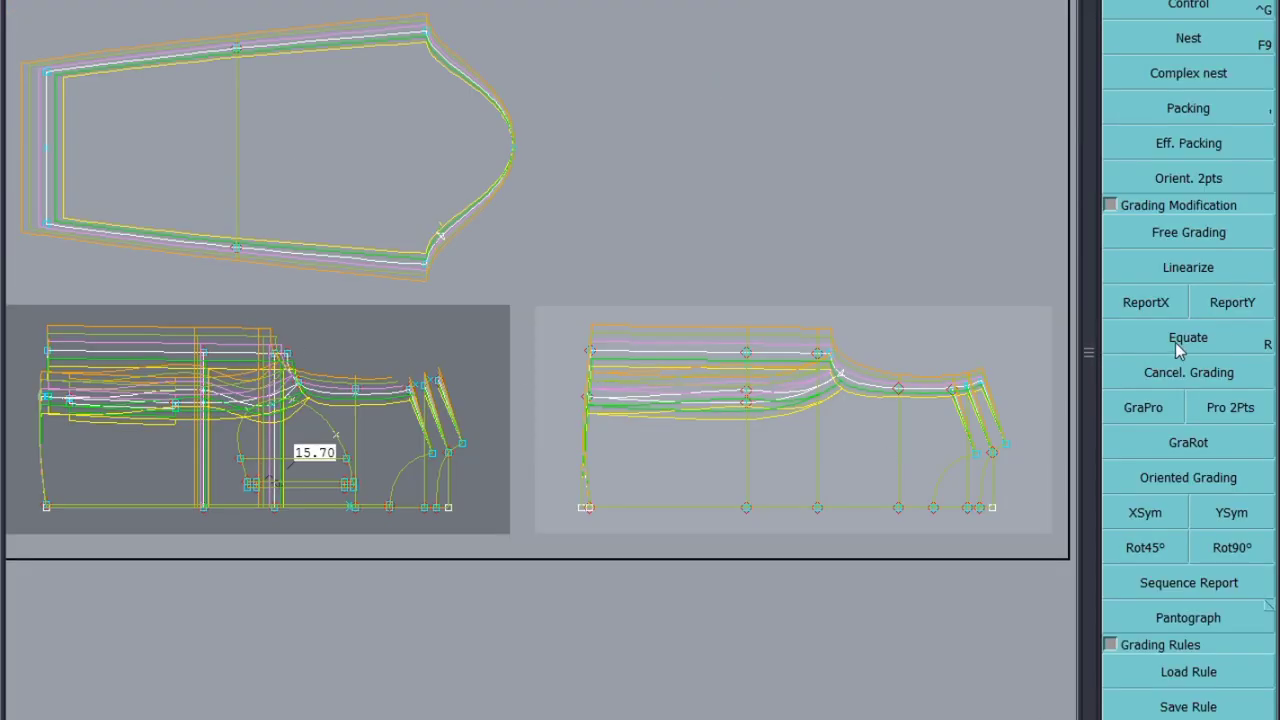
click(1145, 314)
scroll(827, 332, up, 1)
drag(863, 305, 788, 380)
scroll(844, 337, down, 2)
click(459, 390)
scroll(459, 390, up, 1)
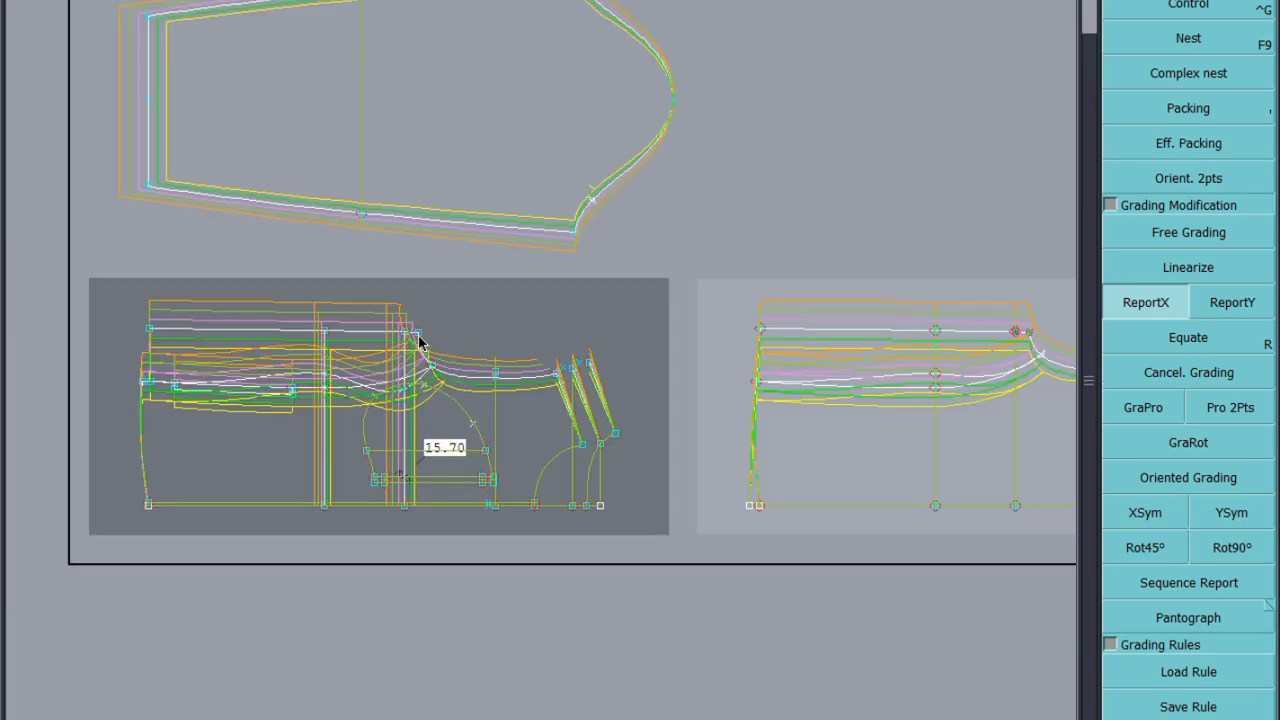
click(1029, 335)
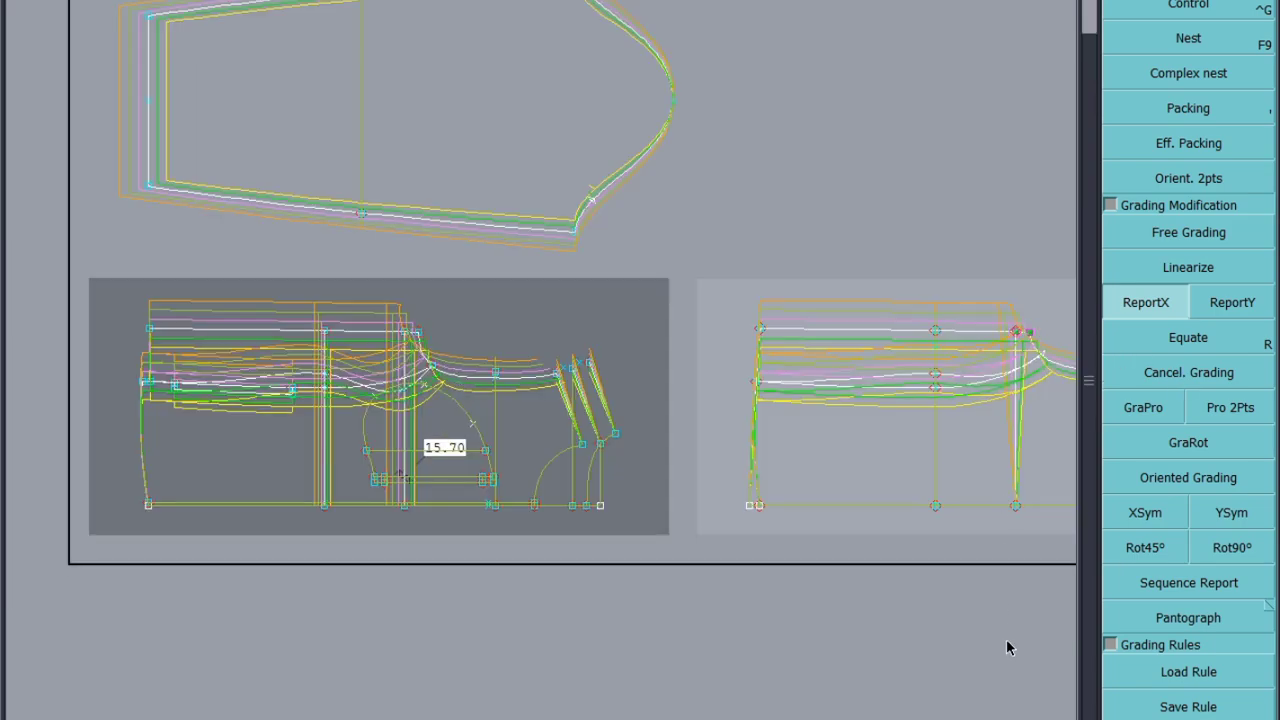
click(1006, 645)
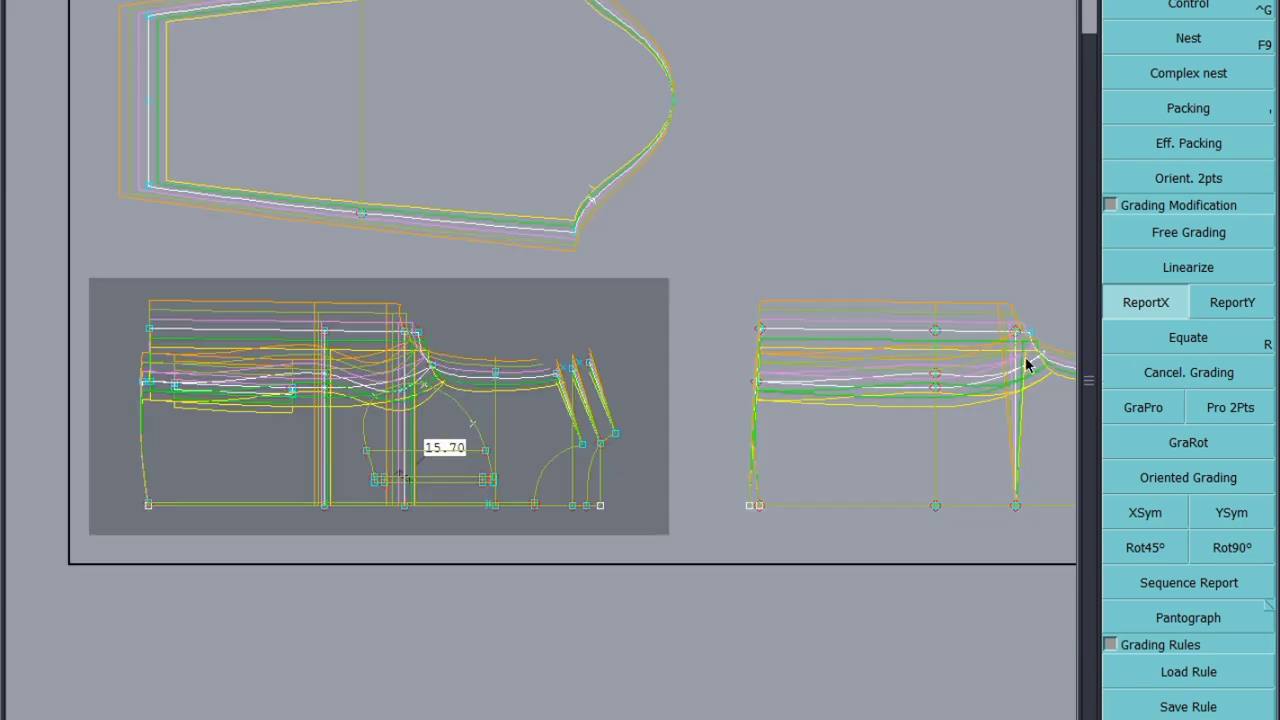
click(1015, 504)
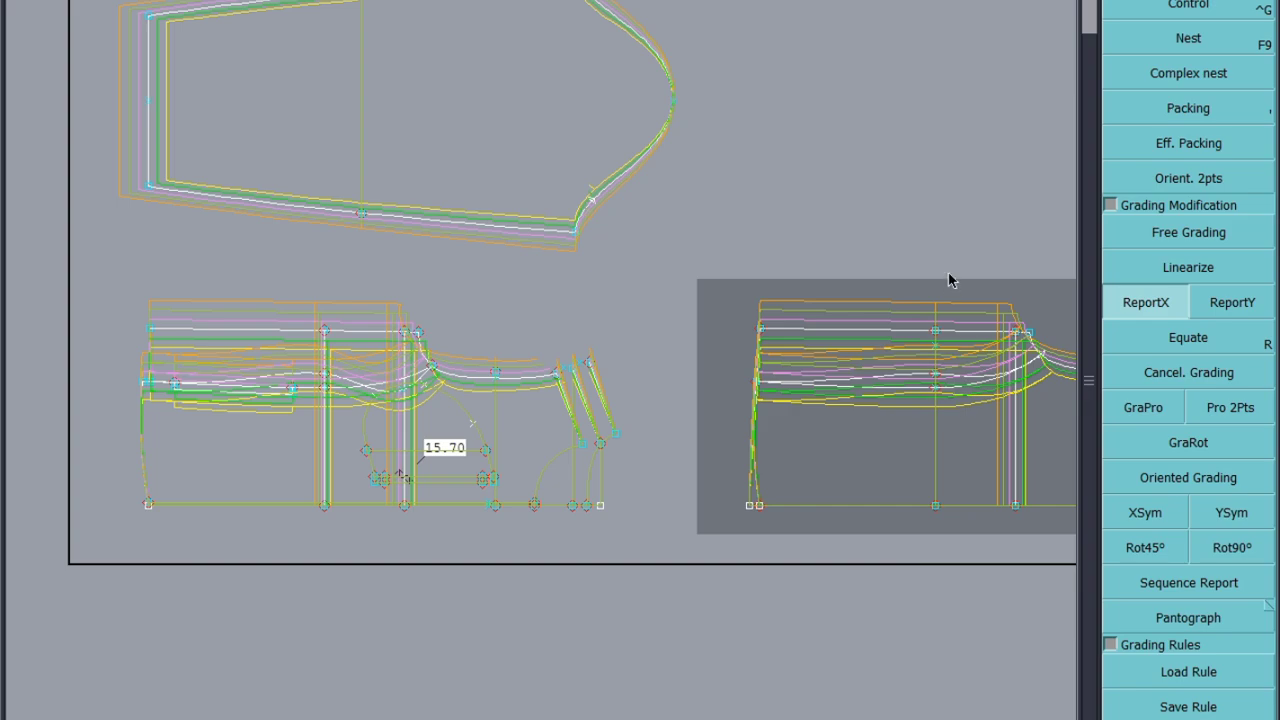
Step: Copy the X grading of the front's waist line to the waist line points of the back
drag(949, 277, 909, 545)
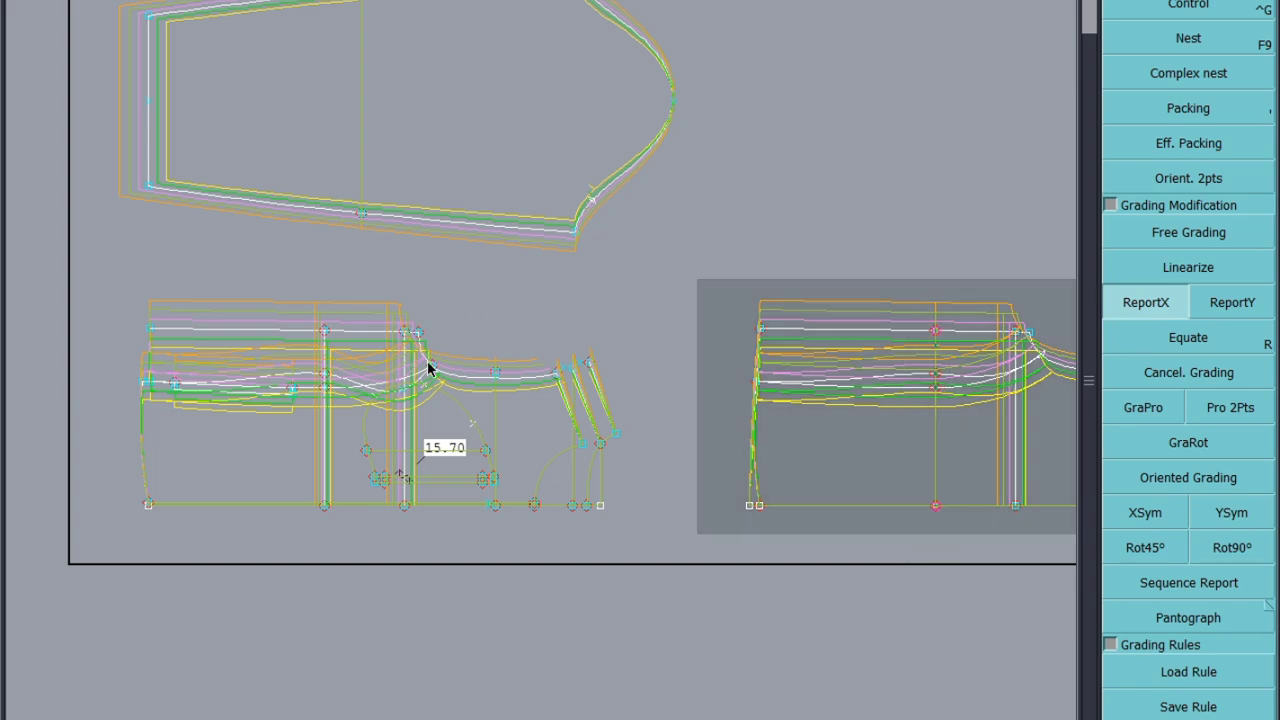
click(325, 330)
click(936, 330)
click(865, 591)
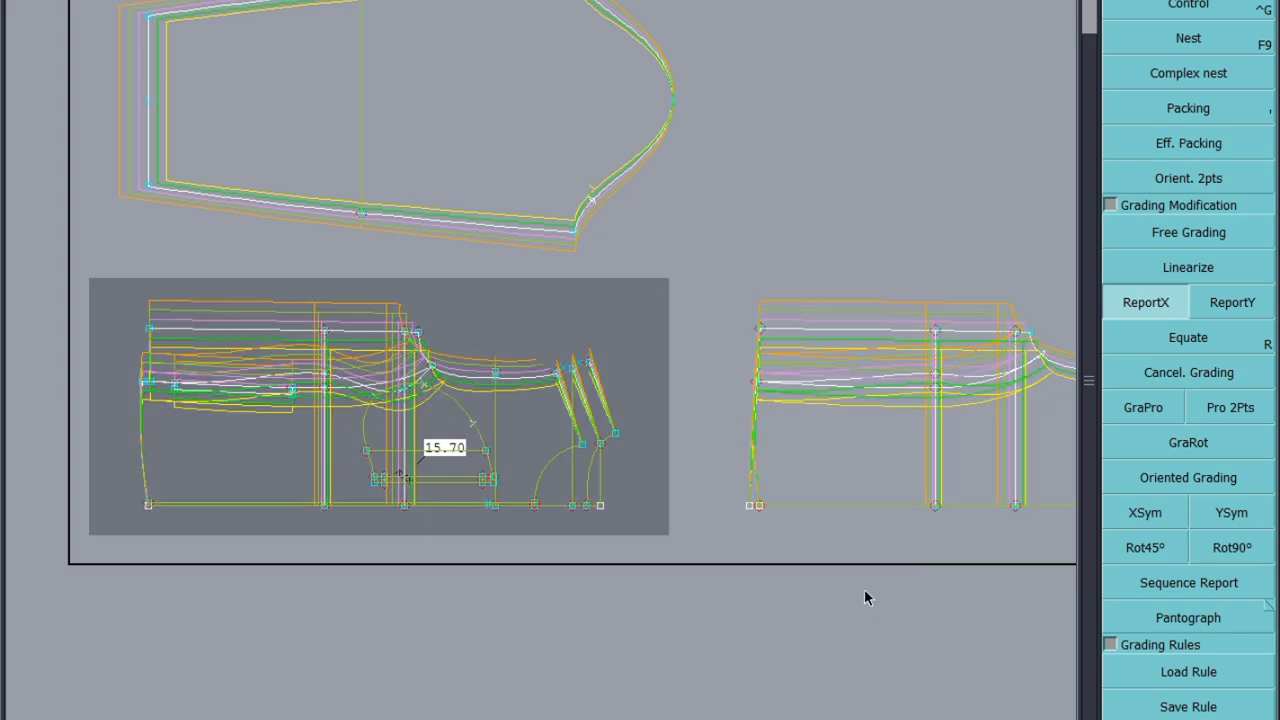
Step: Show only the base size and delete the inner of the two hem curves on the back
key(F9)
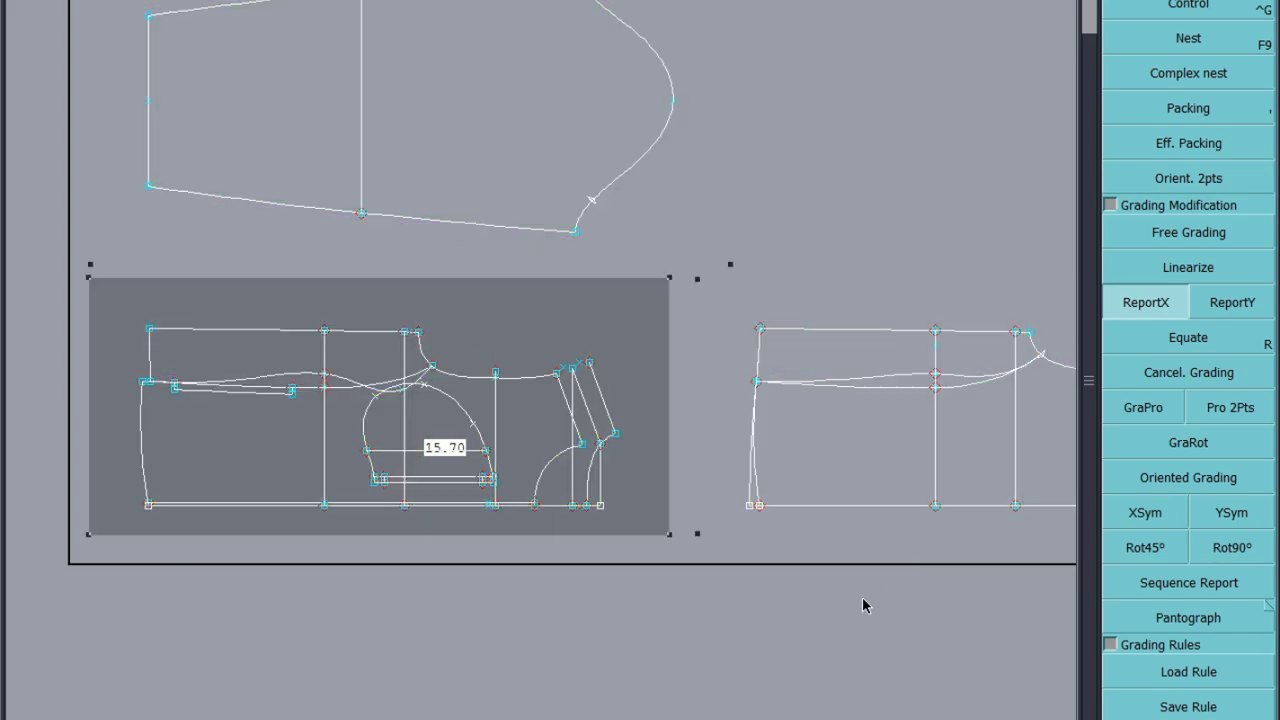
scroll(786, 506, up, 2)
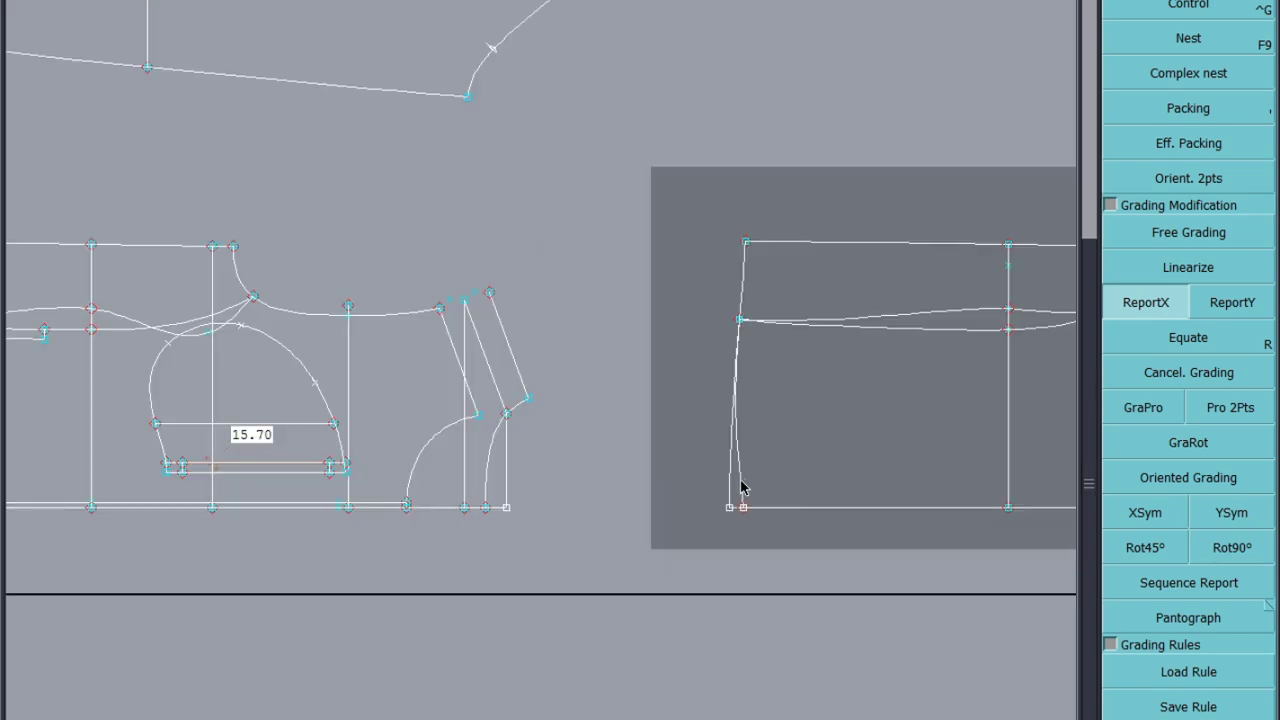
key(s)
click(741, 487)
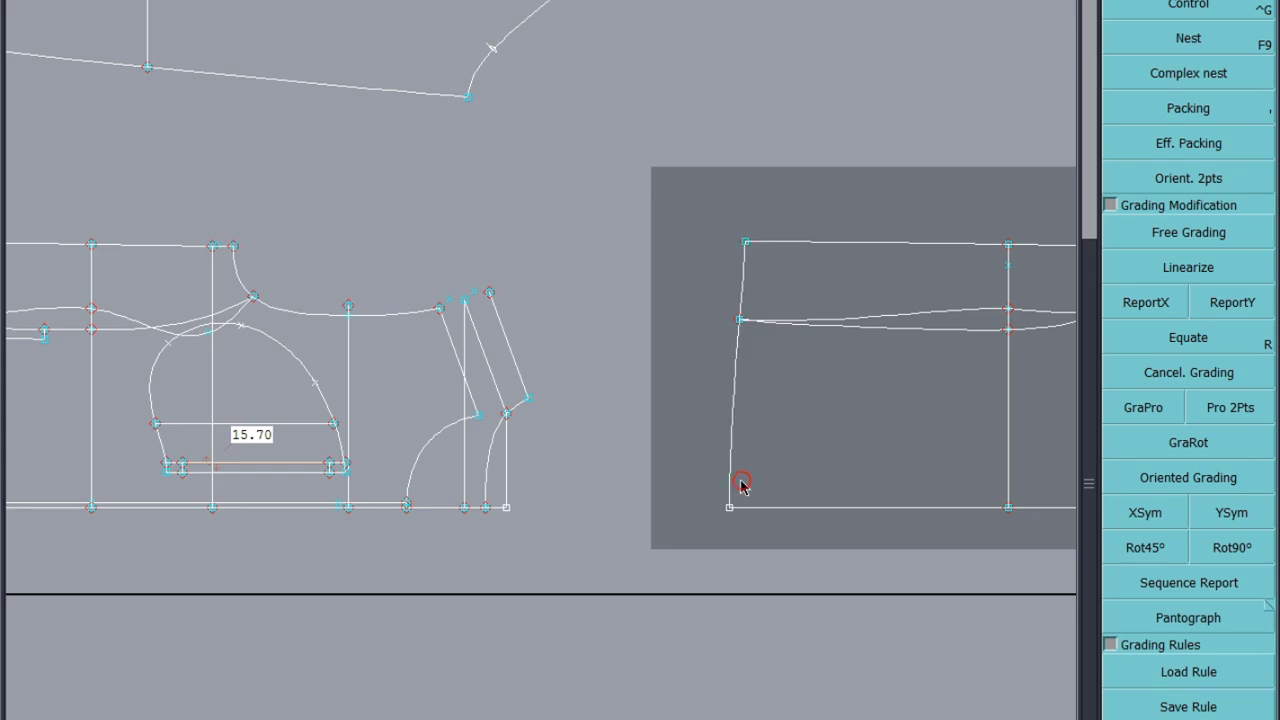
Step: Save the model, display the full nest of the sleeve, front and back sheets, and save again
key(ctrl+s)
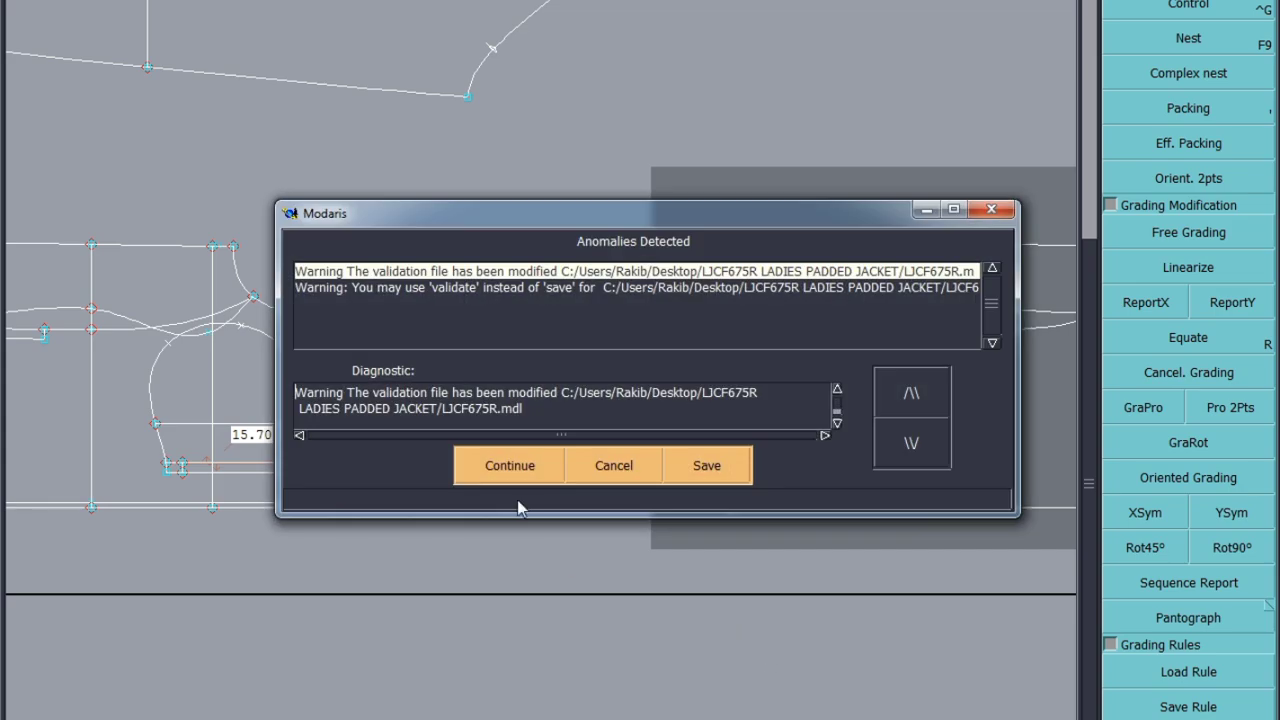
click(510, 463)
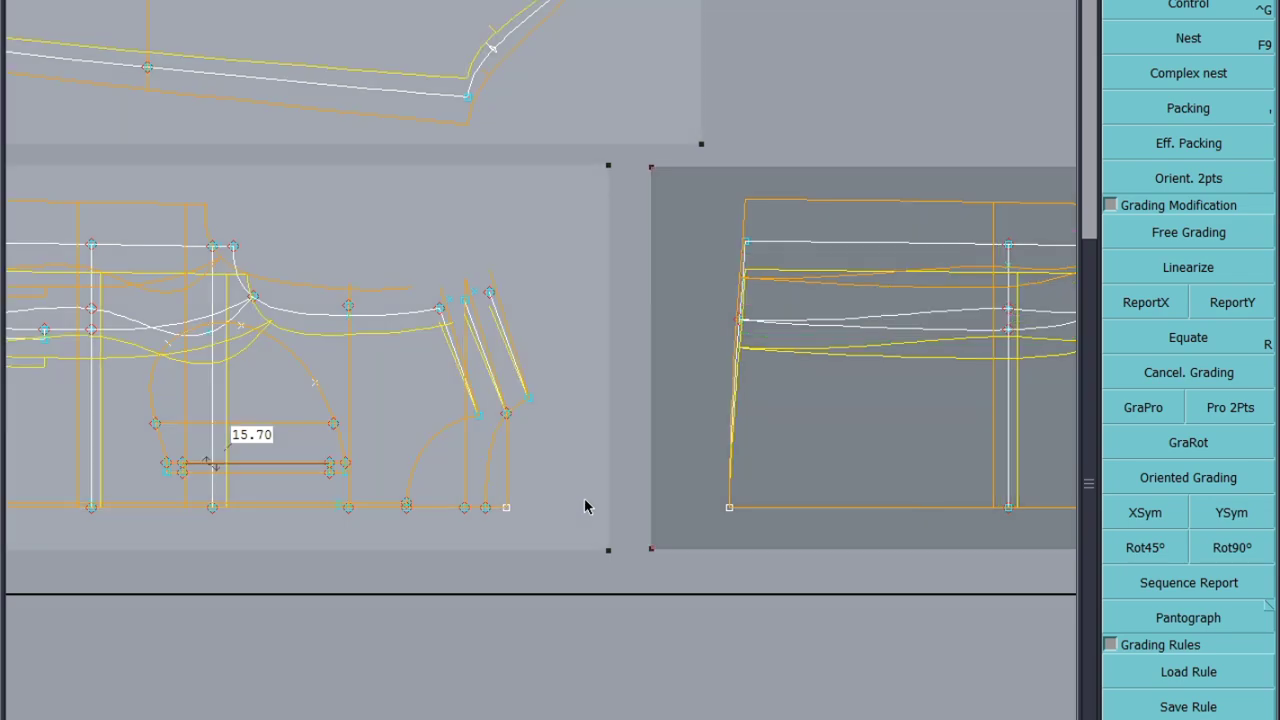
key(j)
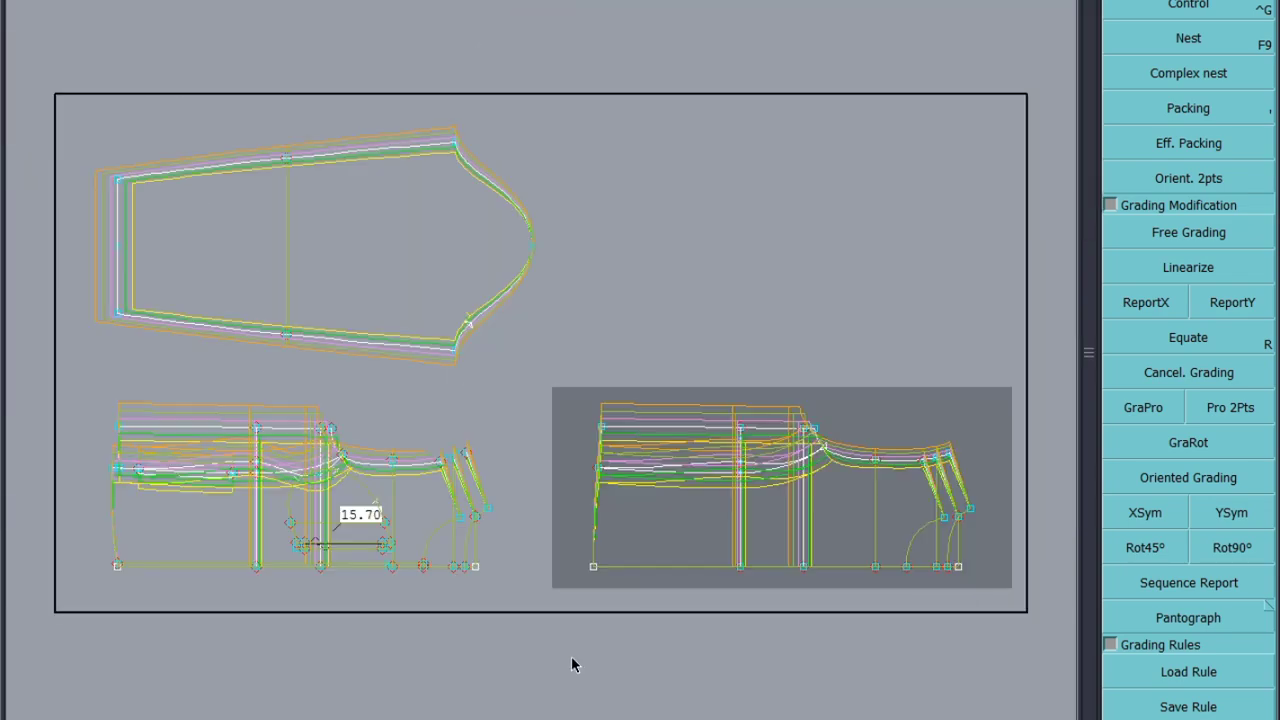
key(ctrl+s)
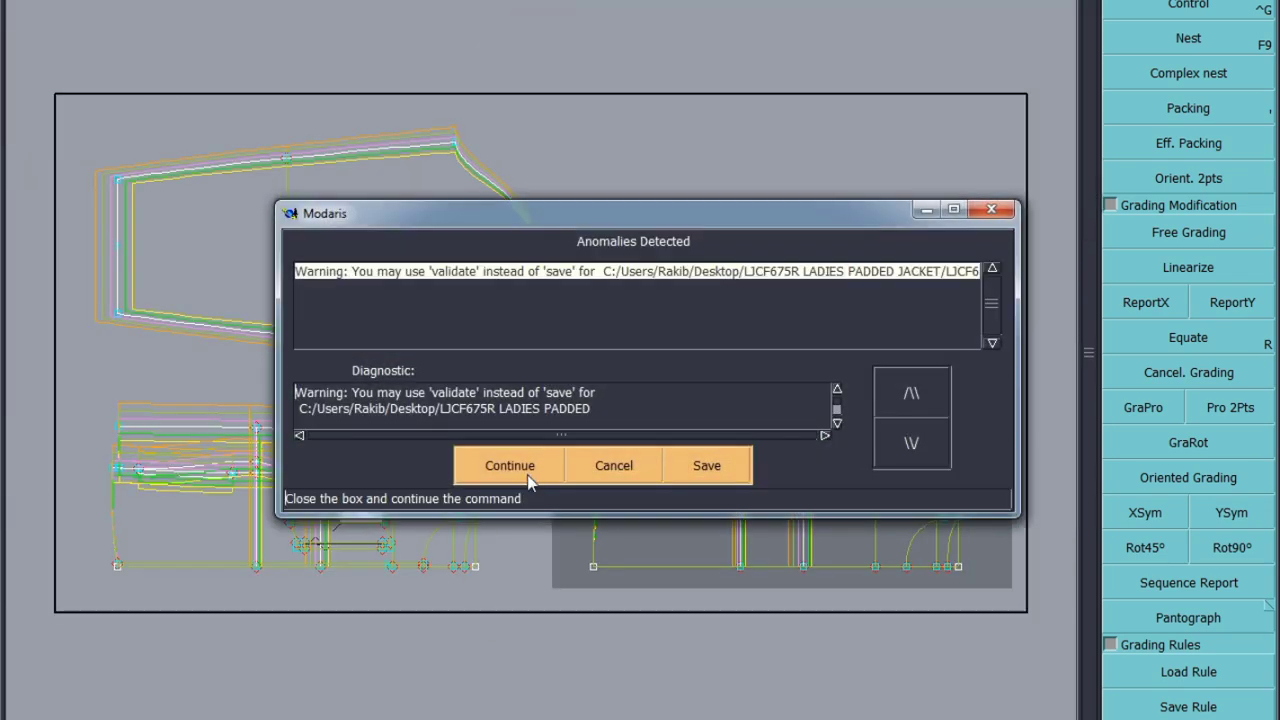
click(522, 463)
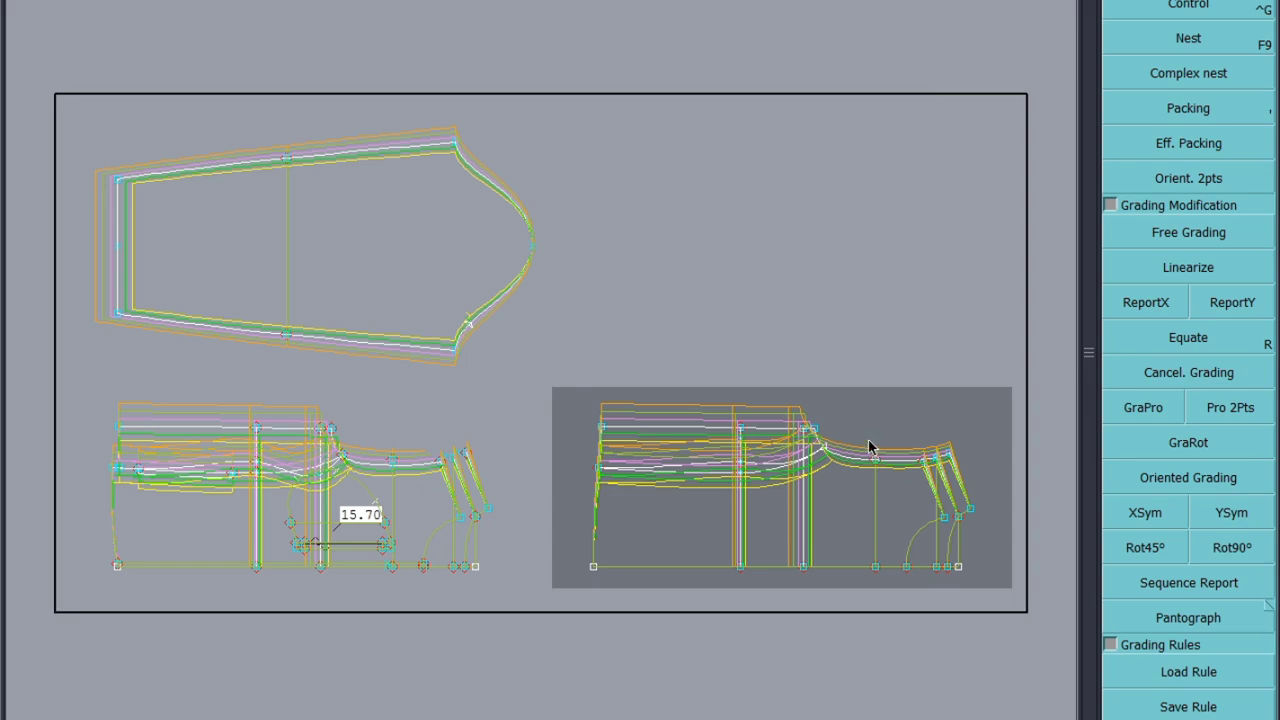
Step: Edit the X grading increments of the sleeve's upper underarm point in the grading control table
click(1166, 7)
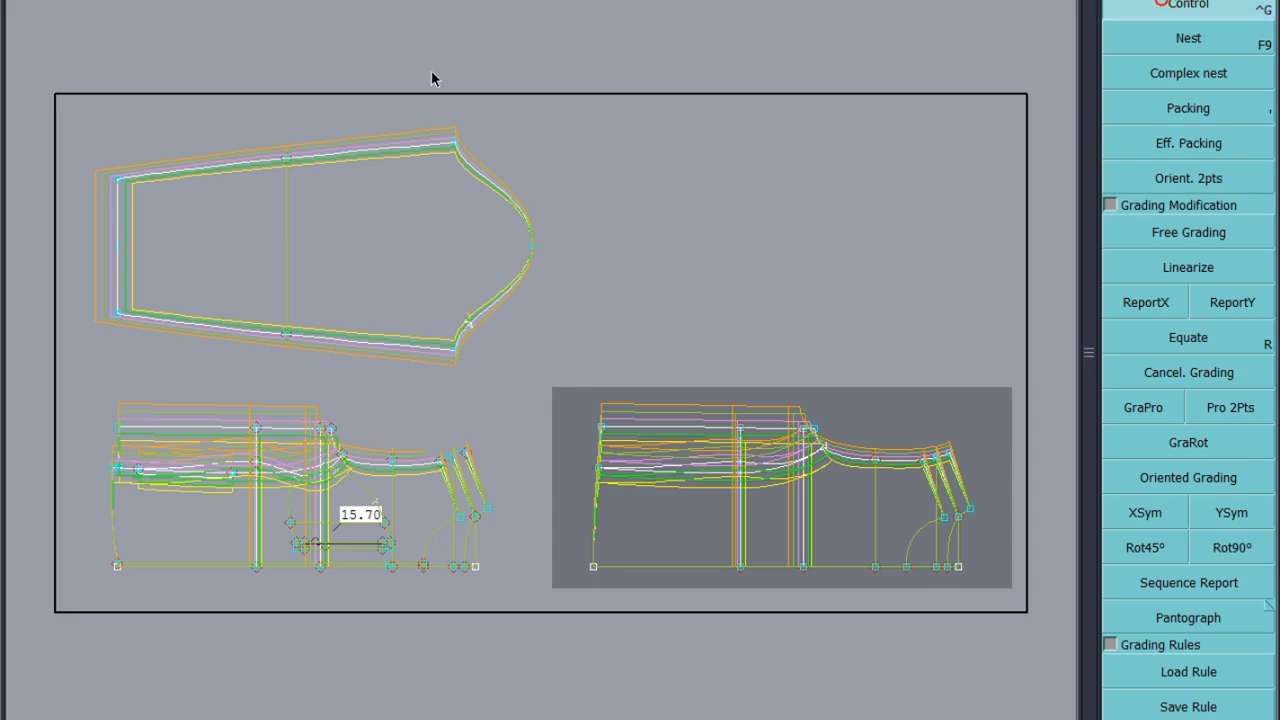
click(455, 139)
drag(1008, 2, 1006, 31)
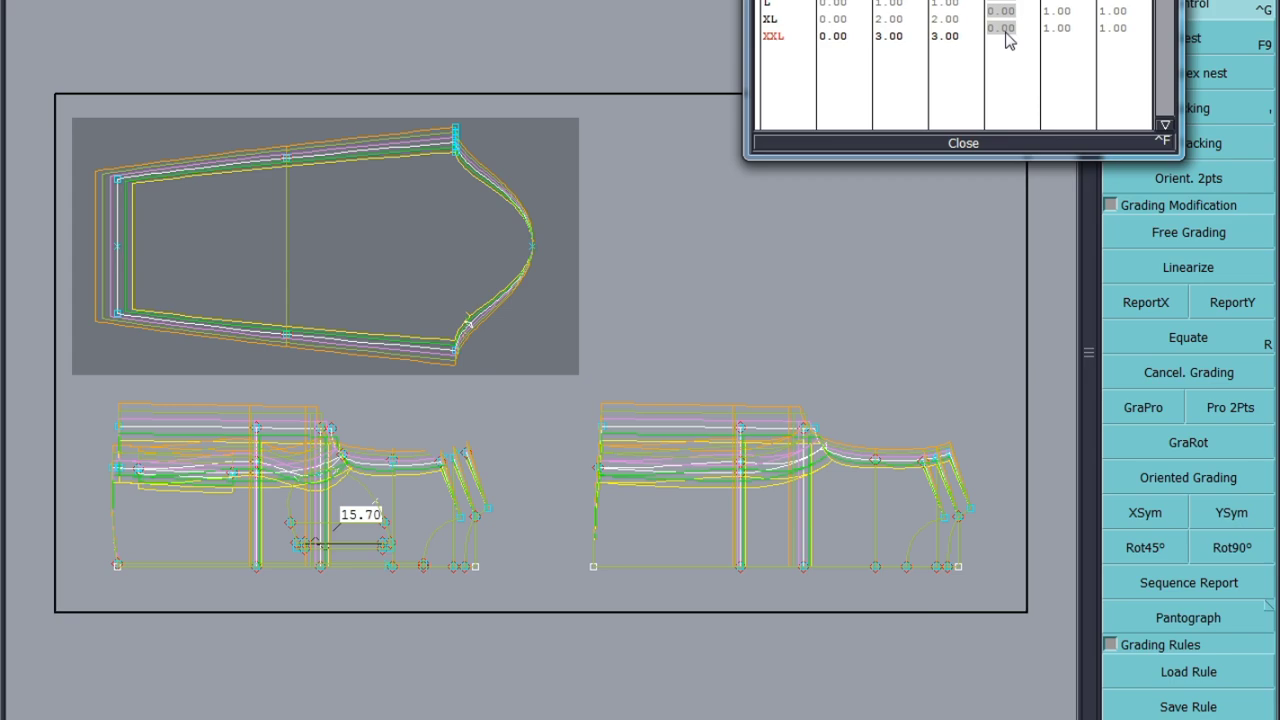
key(Return)
click(963, 143)
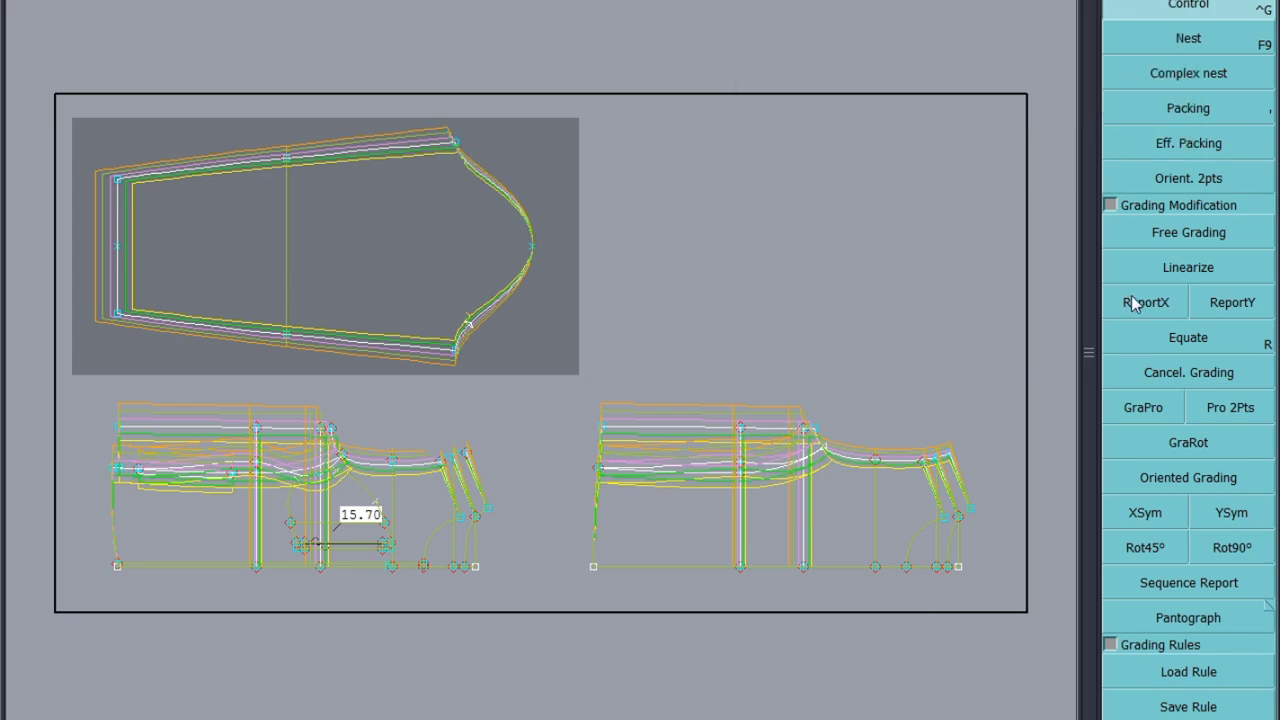
Step: Copy the X grading of the sleeve's upper underarm point to its lower underarm point and save the model
click(1140, 300)
click(455, 146)
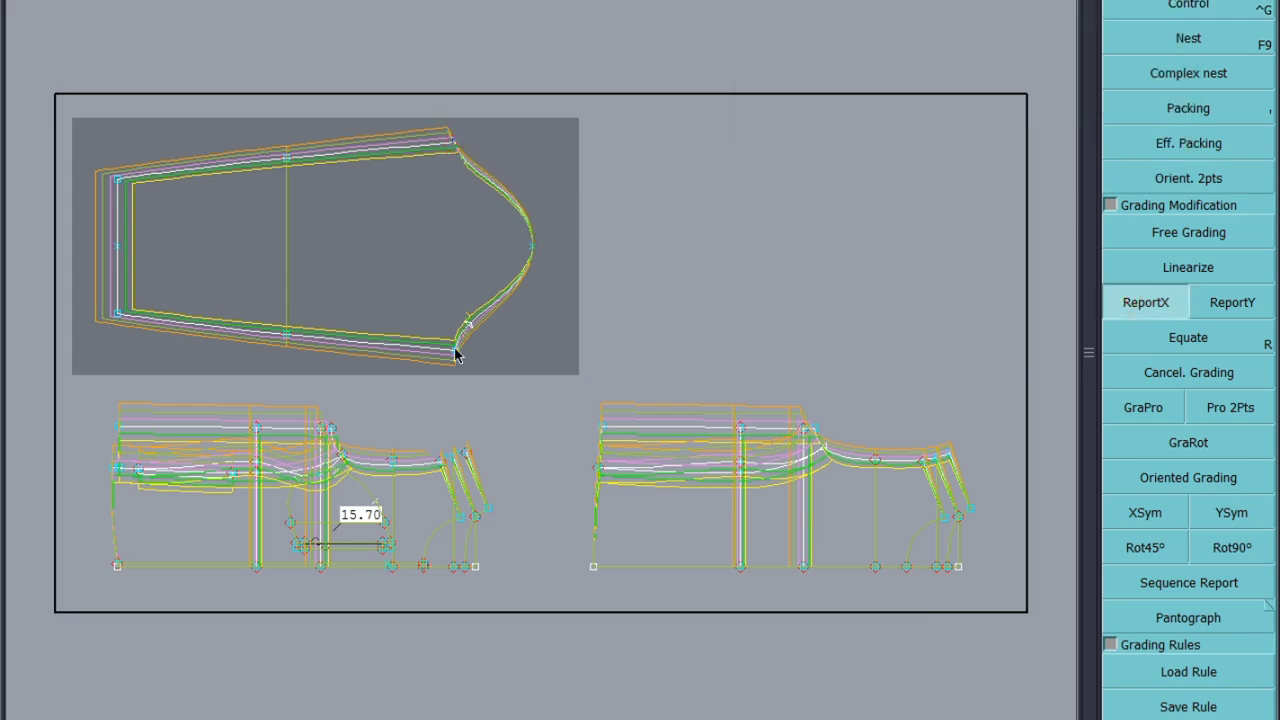
click(457, 352)
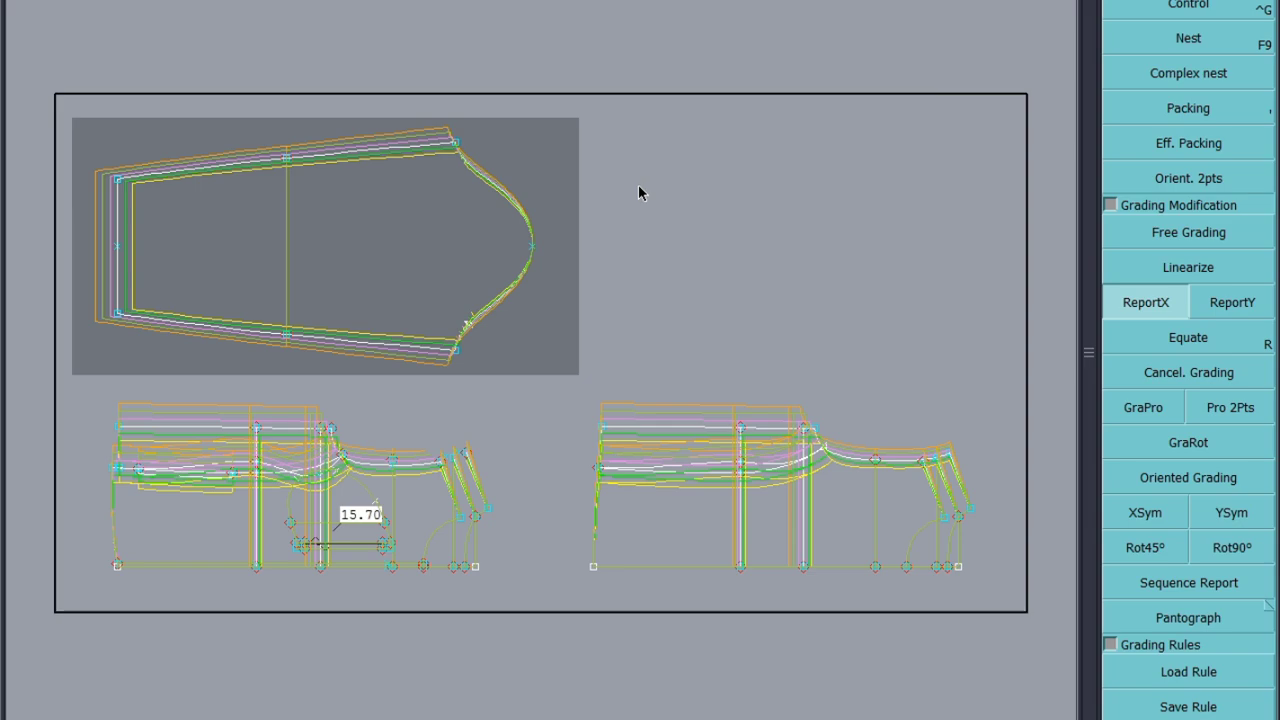
key(ctrl+s)
click(500, 472)
Step: Switch to the Excel measurement chart and fill row J, the back length of garment, with blue
mouse_move(275, 715)
click(384, 665)
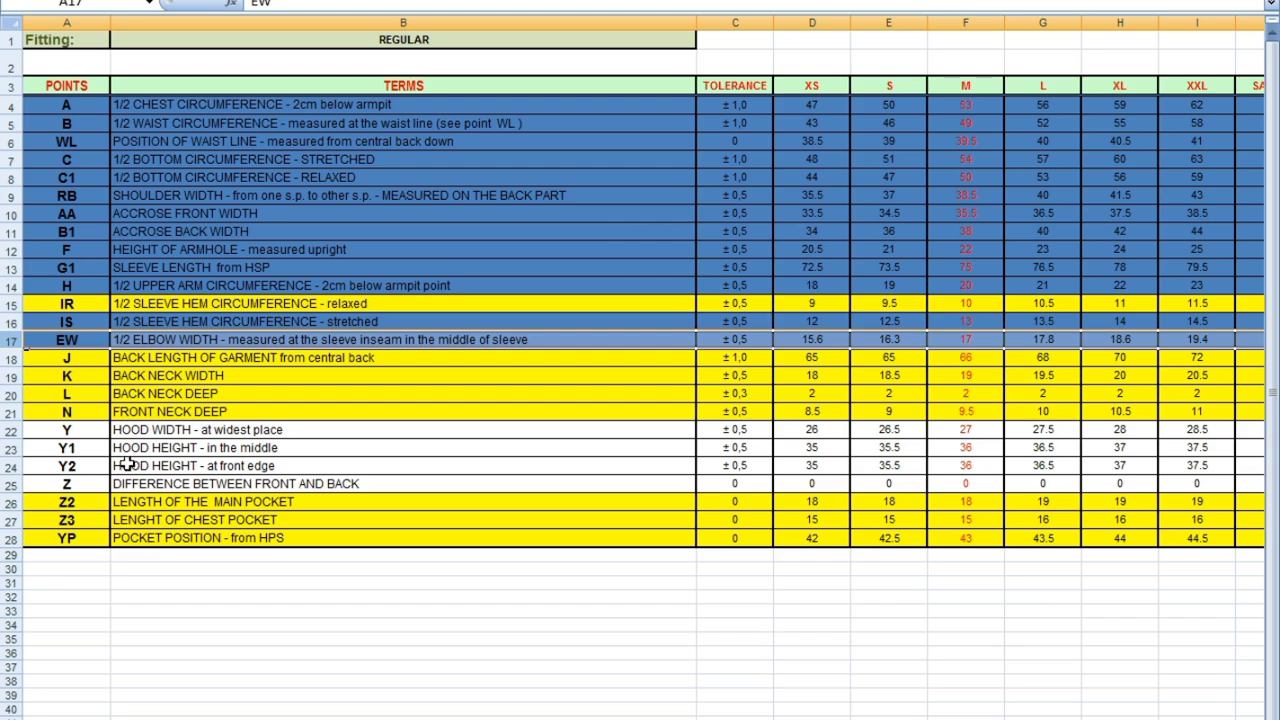
click(8, 358)
right_click(8, 358)
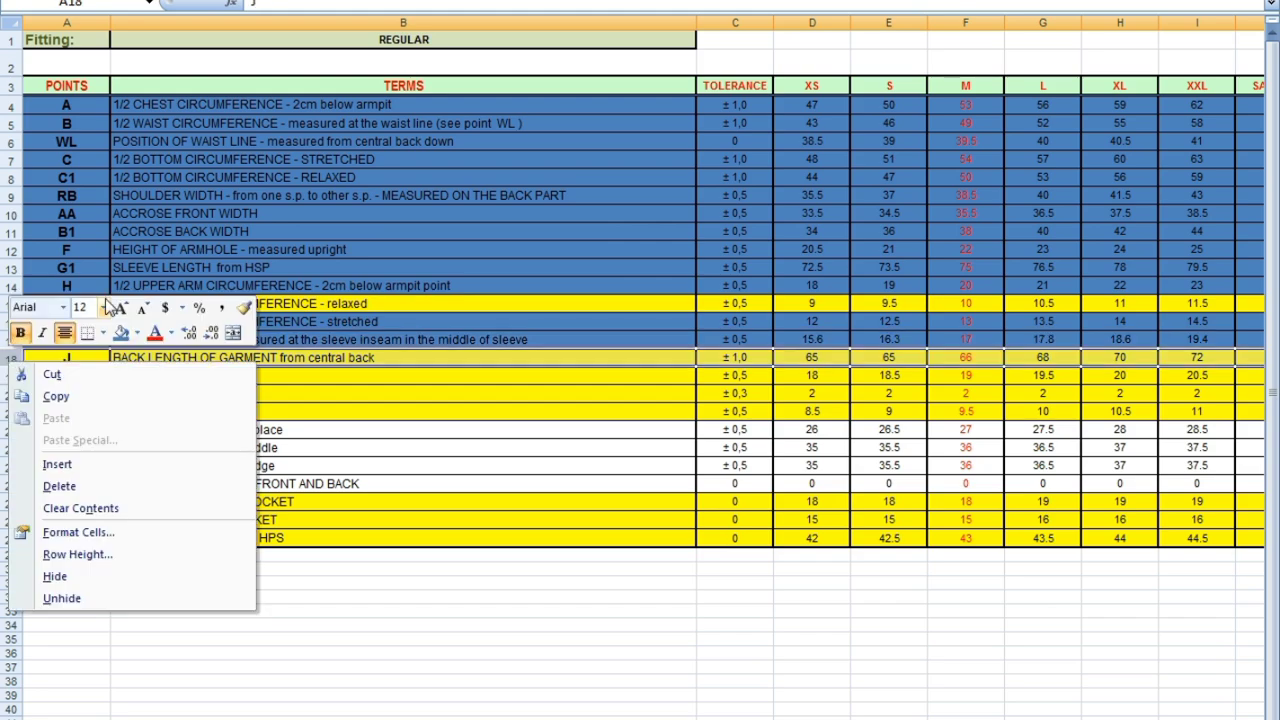
click(116, 334)
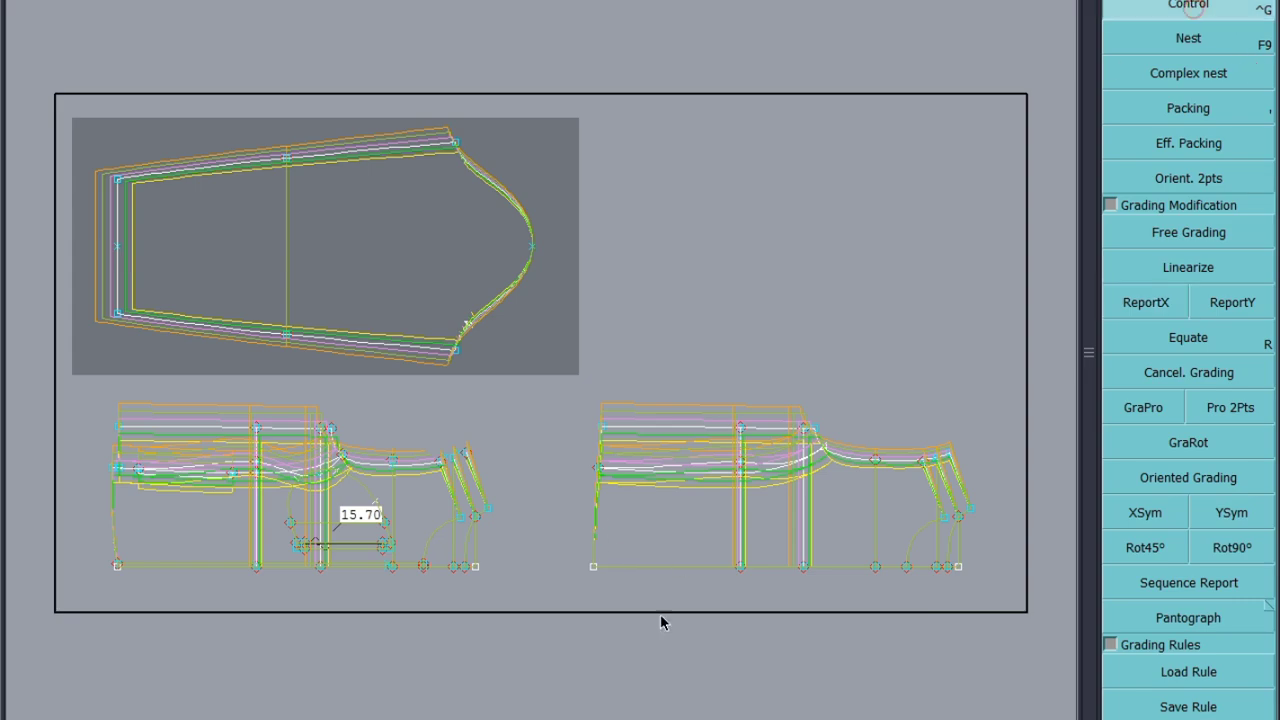
Step: Set the X grading of the back's centre hem point to -2.00 increments for sizes L, XL and XXL
scroll(617, 604, up, 3)
click(720, 365)
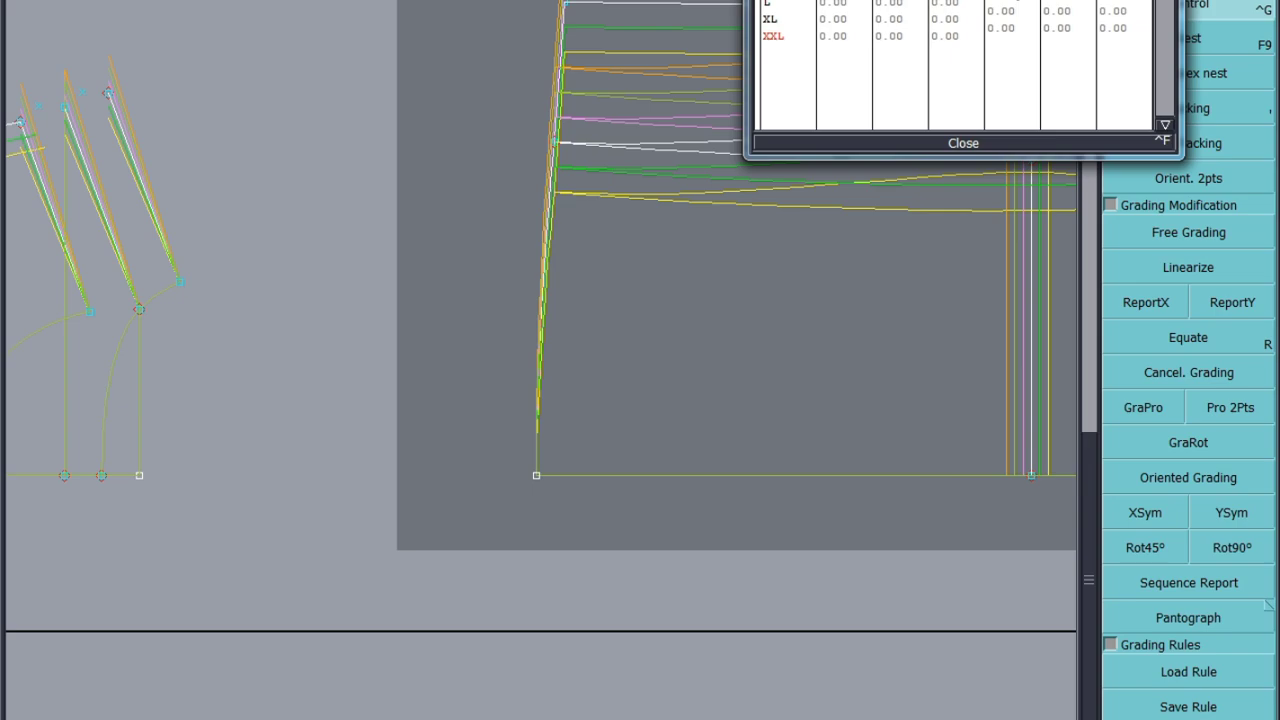
click(536, 475)
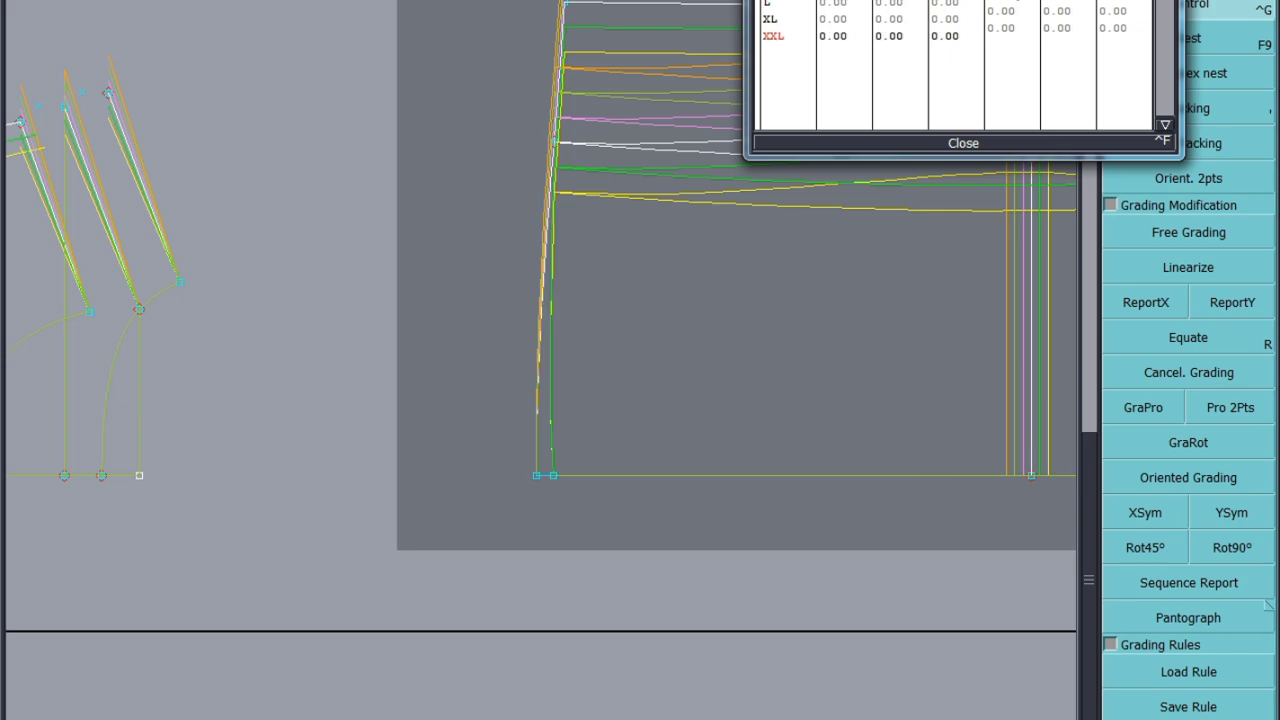
drag(1012, 8, 1012, 28)
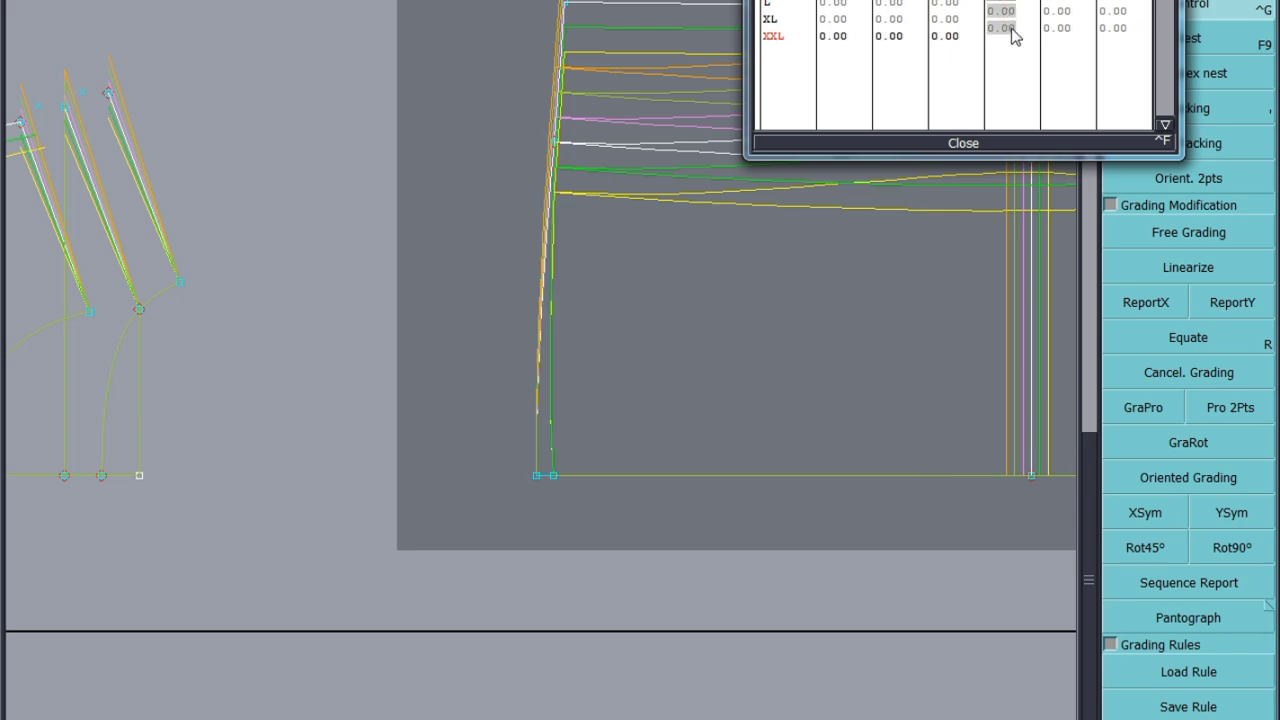
key(Return)
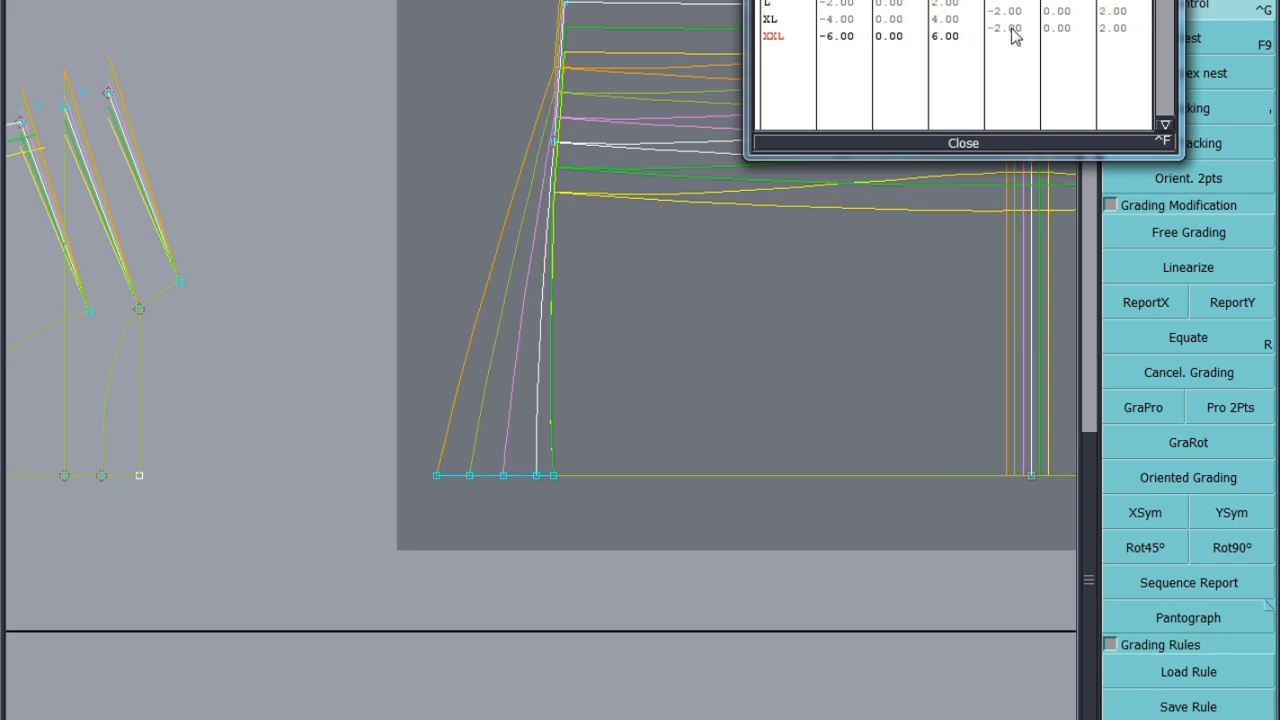
click(963, 143)
Step: Copy the X grading of the back's centre hem point to its remaining hem points with ReportX
scroll(586, 405, down, 3)
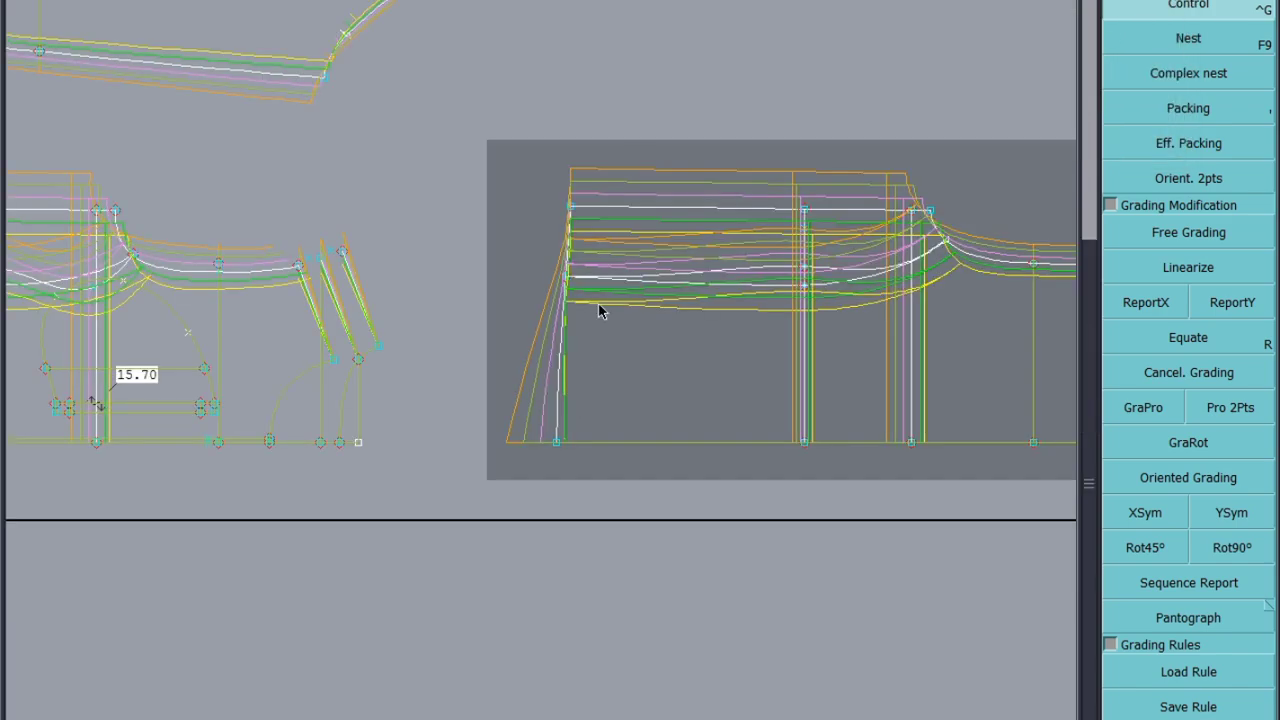
drag(641, 133, 490, 452)
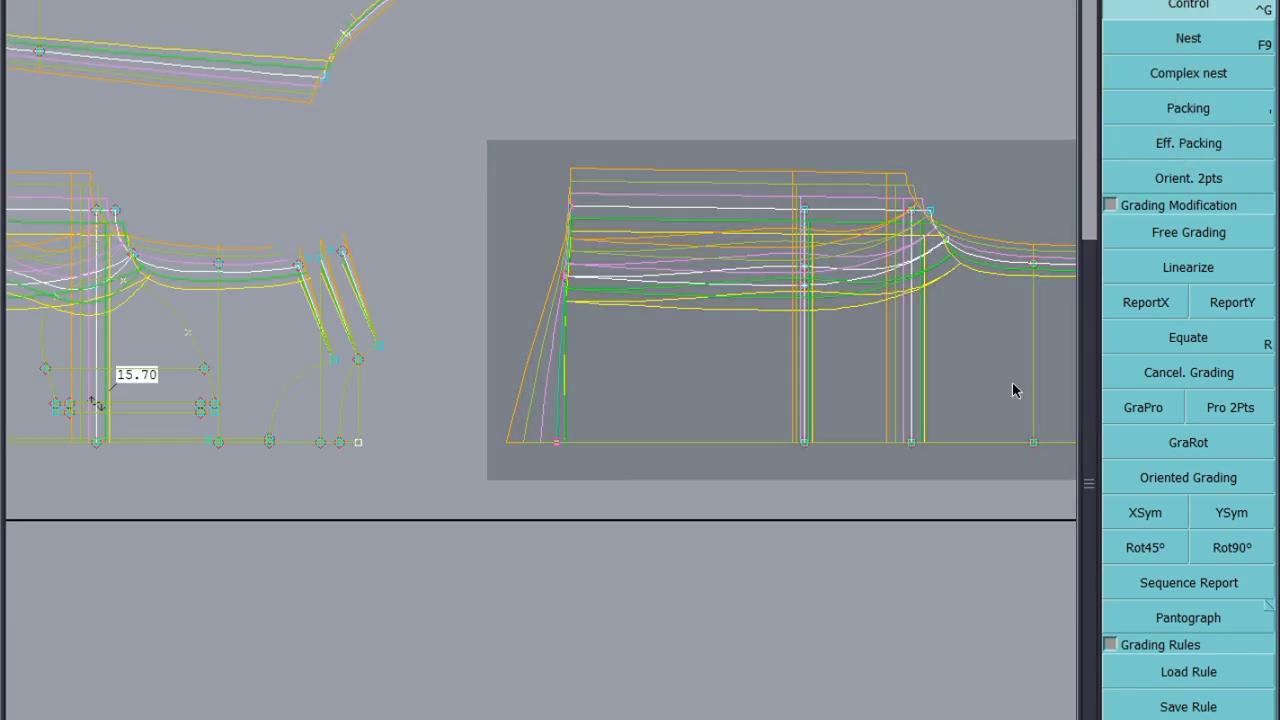
click(1146, 304)
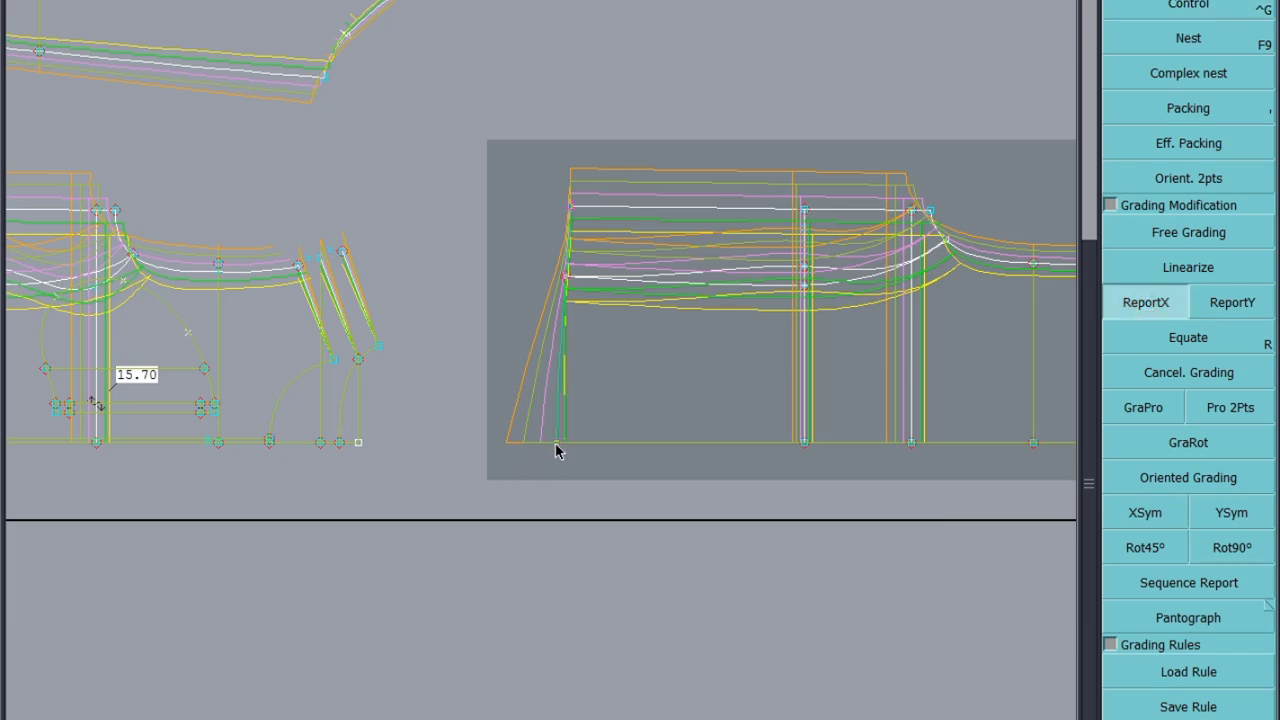
click(557, 448)
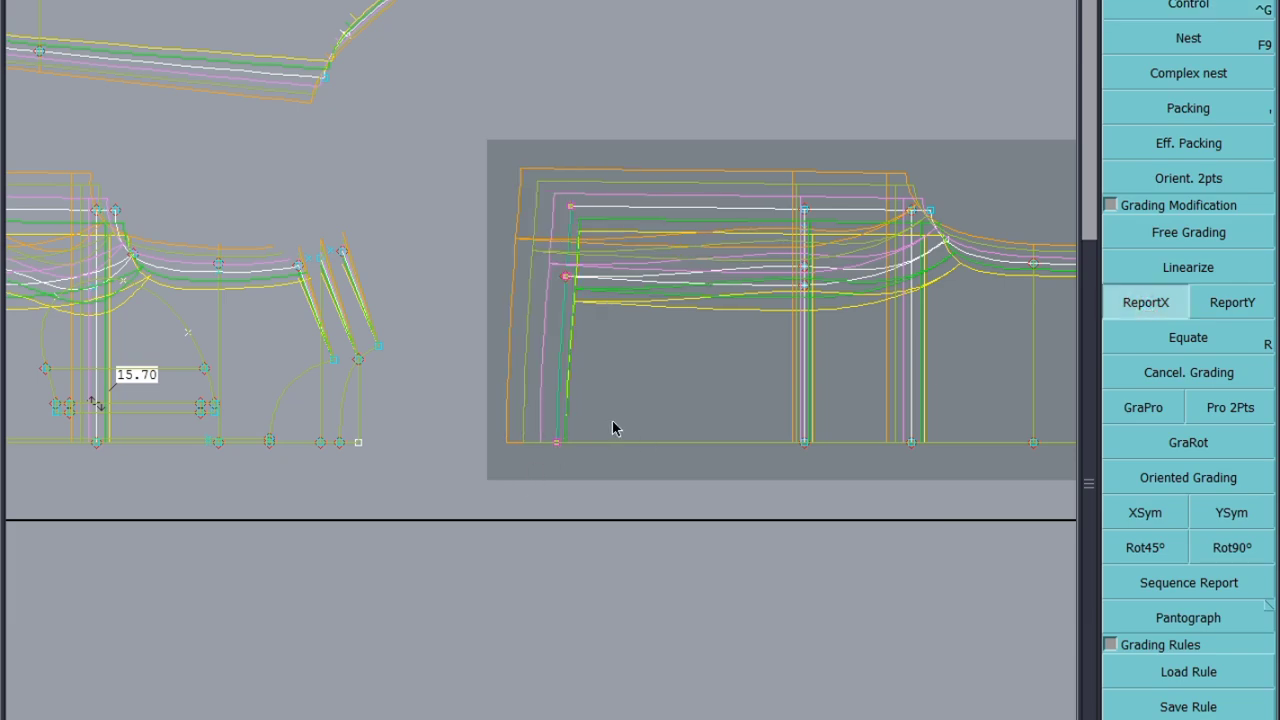
Step: Report the hem's X grading onto the front piece's hem points
scroll(614, 423, down, 1)
scroll(165, 404, up, 1)
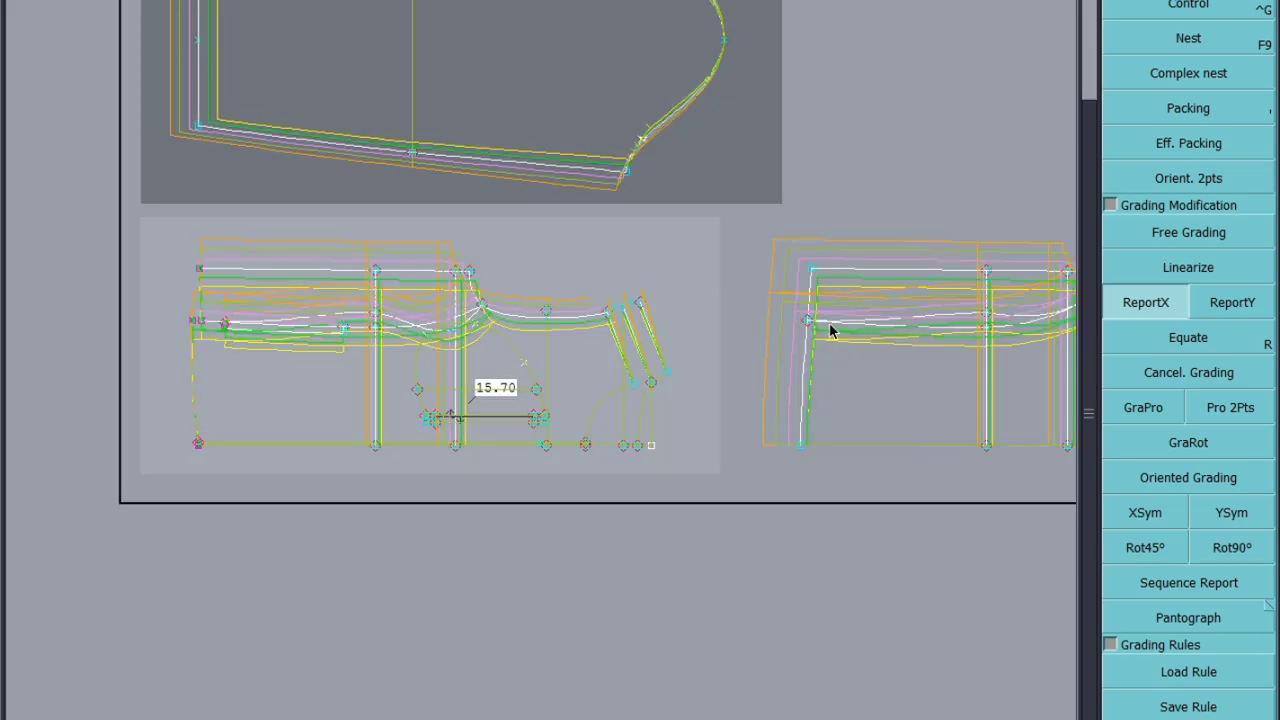
click(201, 272)
click(325, 546)
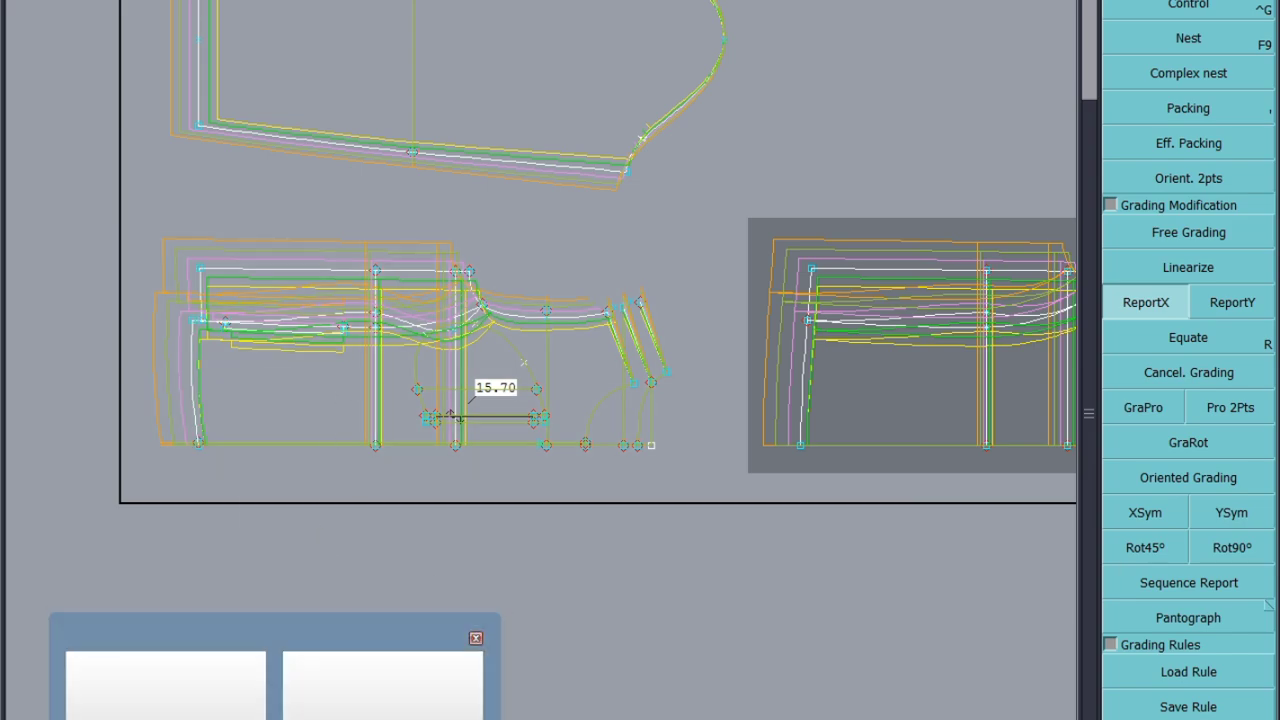
Step: Switch to the Excel measurement chart and fill row K, the back neck width, with blue
click(383, 682)
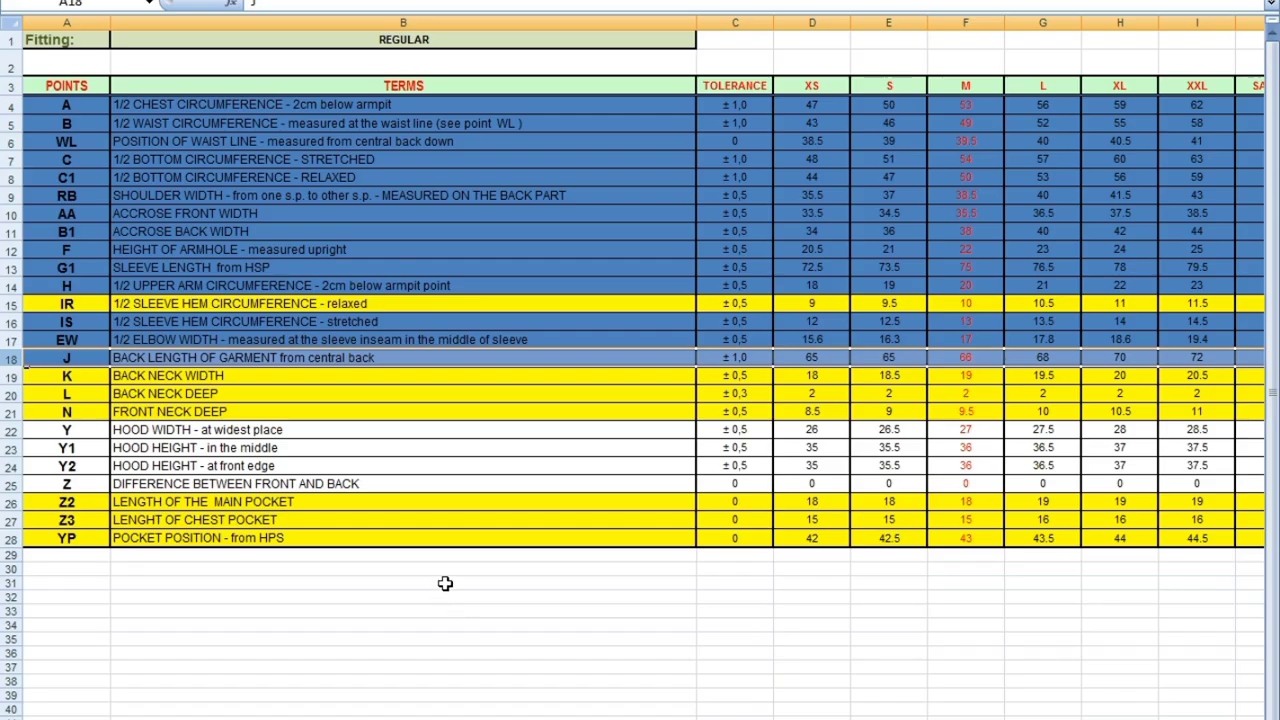
click(14, 376)
right_click(14, 378)
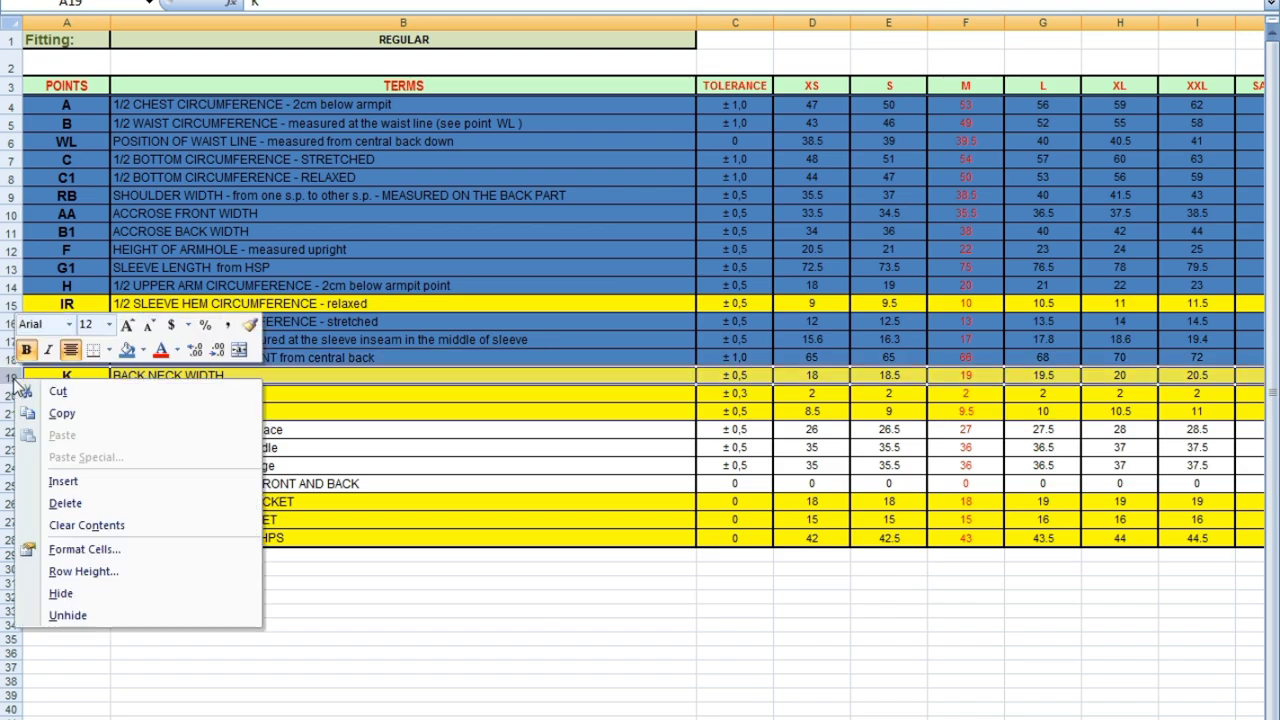
click(121, 350)
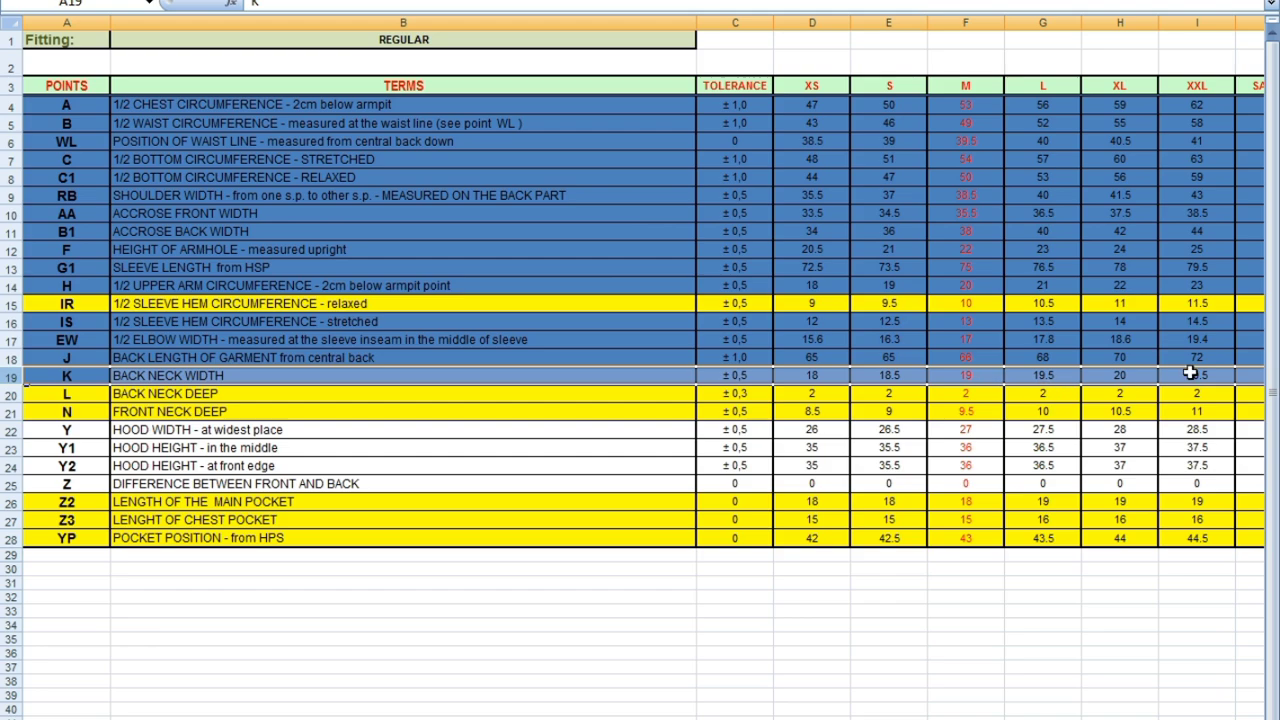
Step: Fill row L, the back neck deep, and row N, the front neck deep, with blue
click(13, 395)
right_click(15, 396)
click(60, 410)
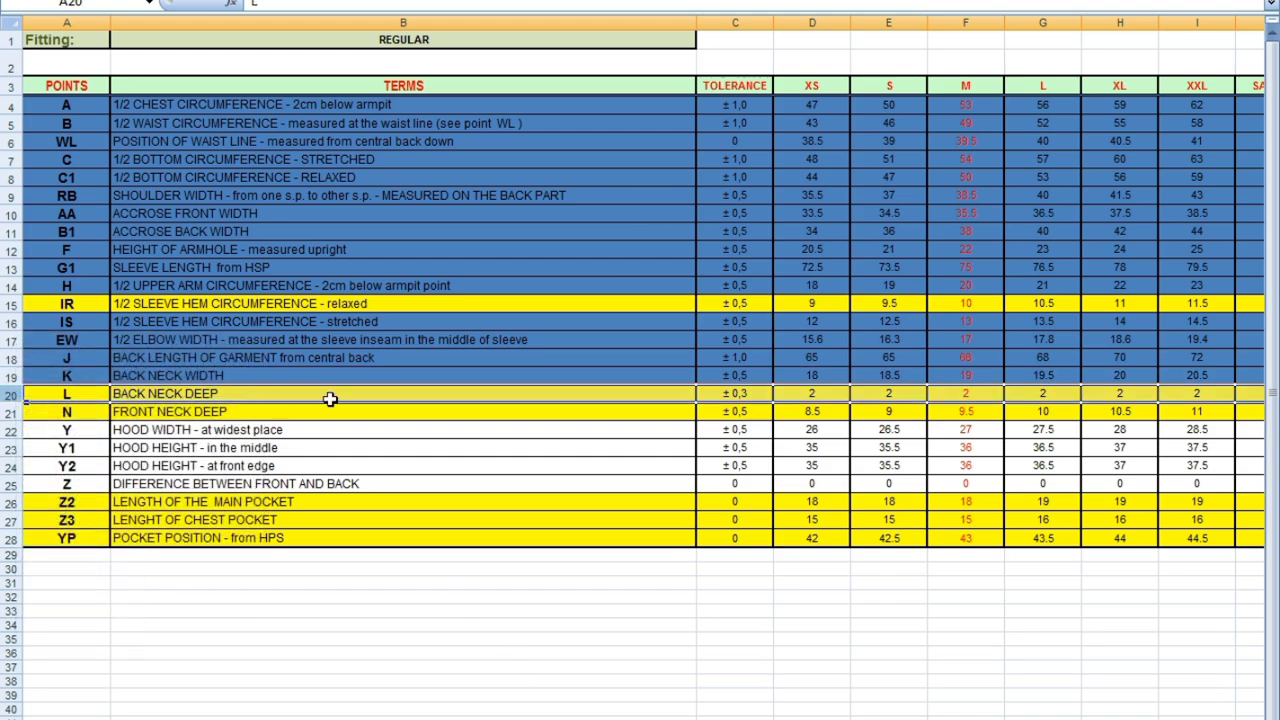
right_click(18, 395)
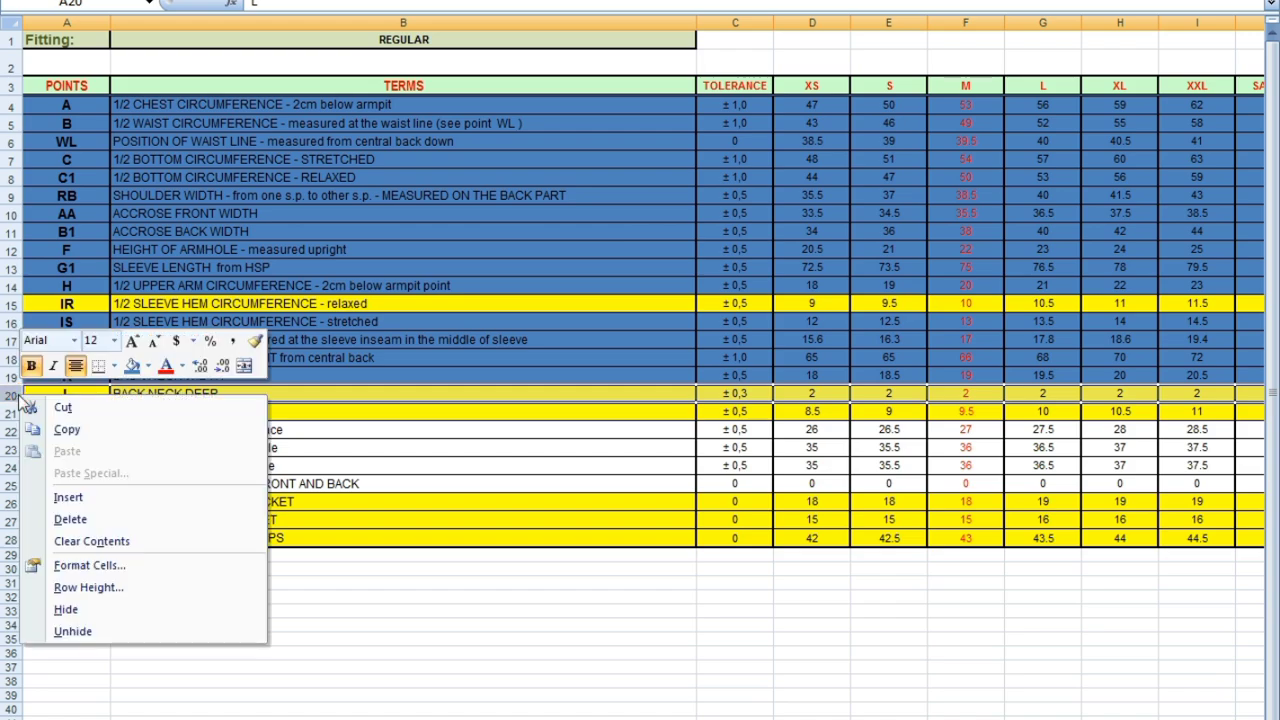
click(48, 420)
click(15, 411)
right_click(20, 411)
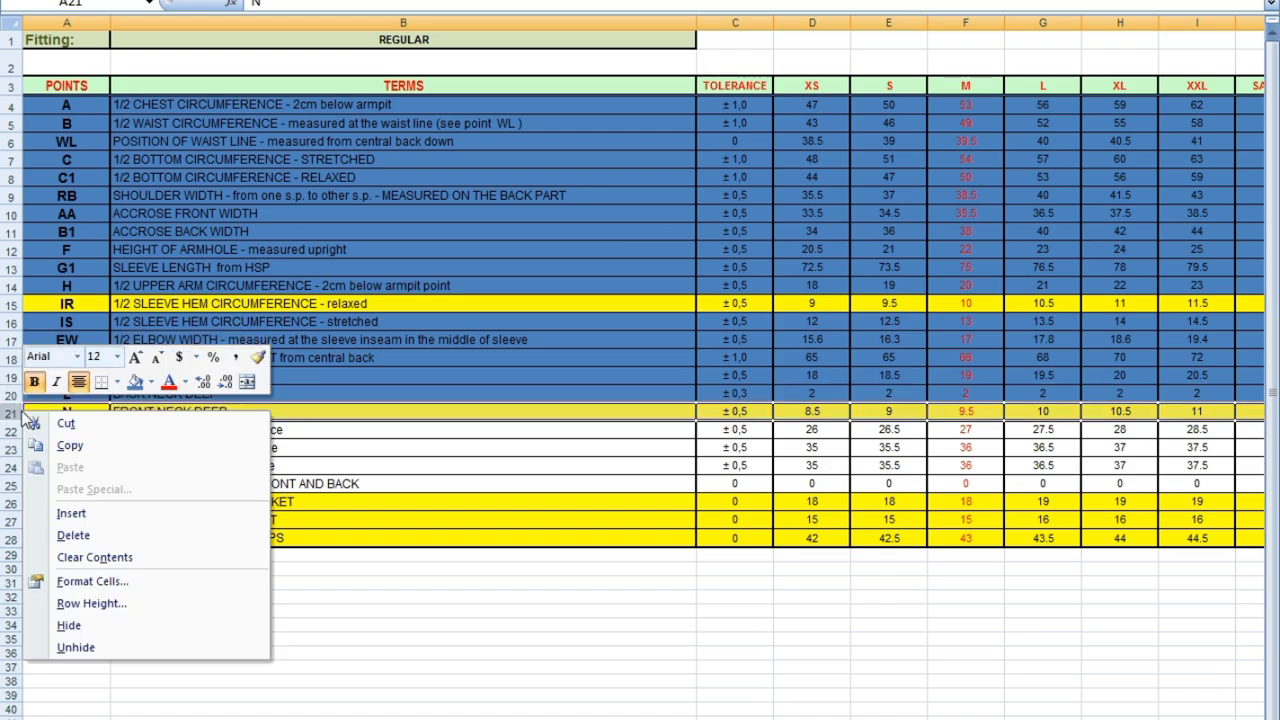
click(136, 382)
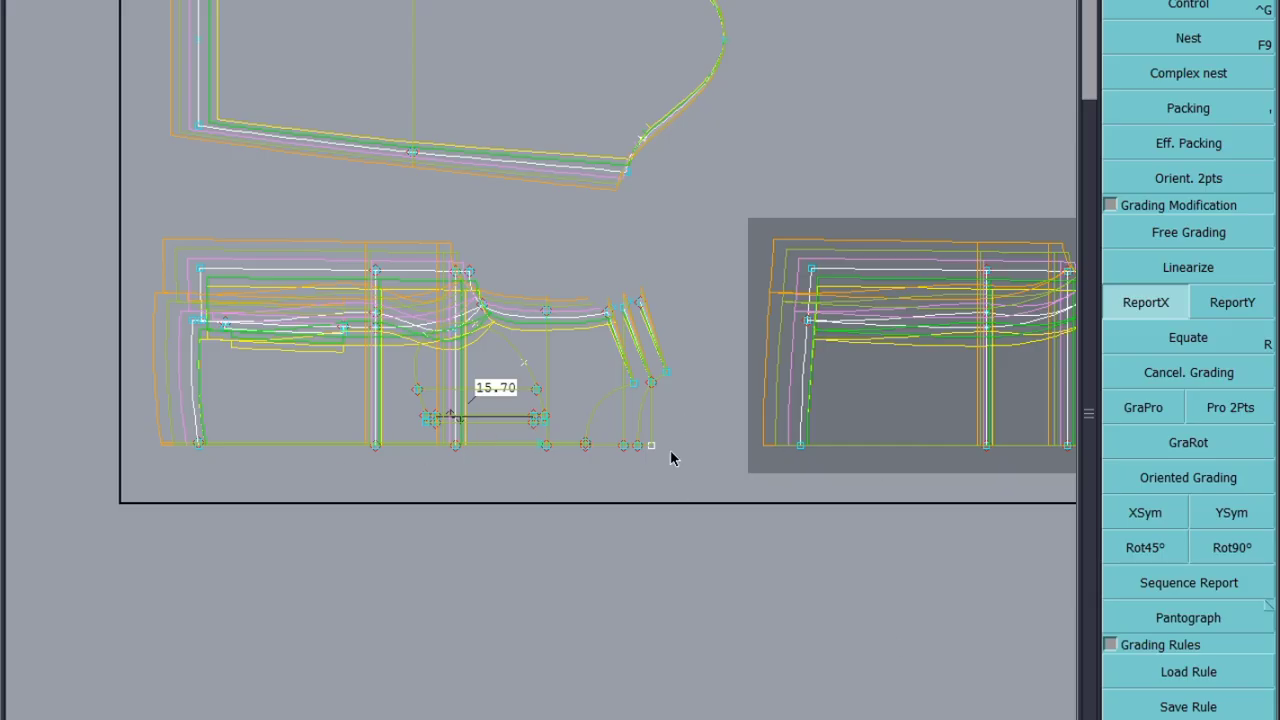
Step: Switch to Modaris and set the X grading of the front piece's centre neck point to -0.50 increments per size
click(1200, 10)
scroll(555, 460, up, 3)
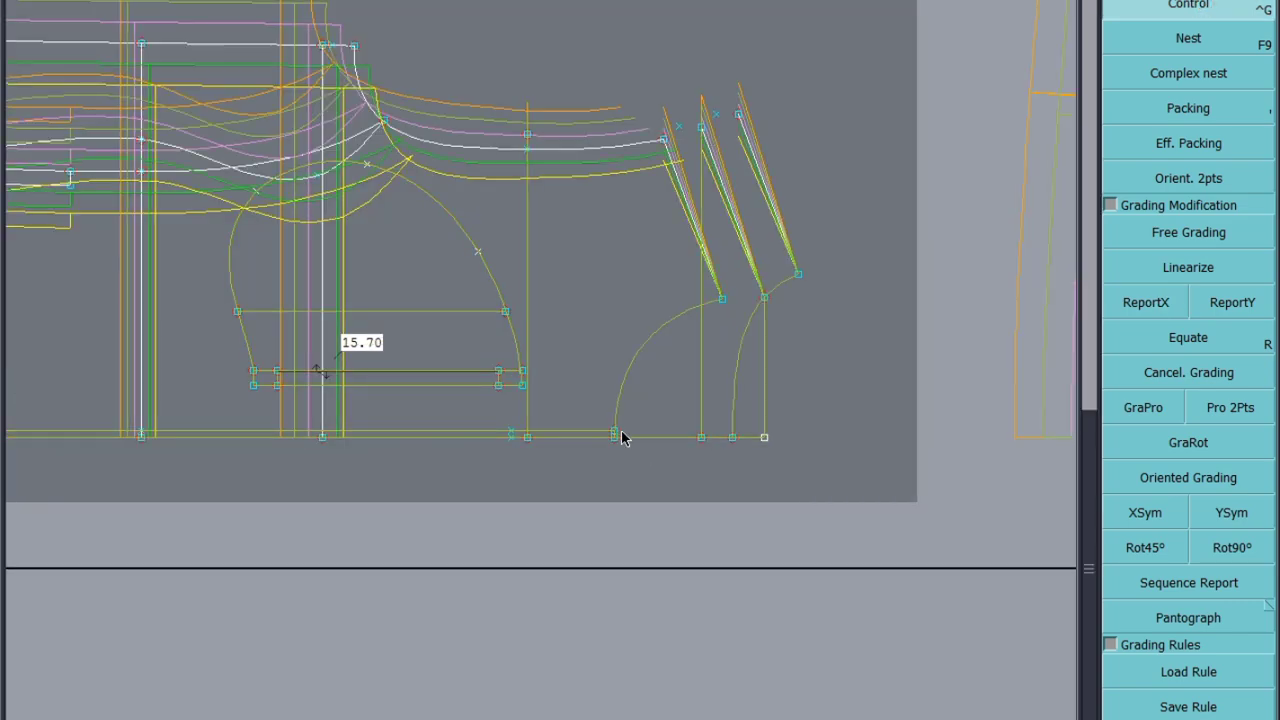
scroll(621, 437, up, 2)
click(612, 441)
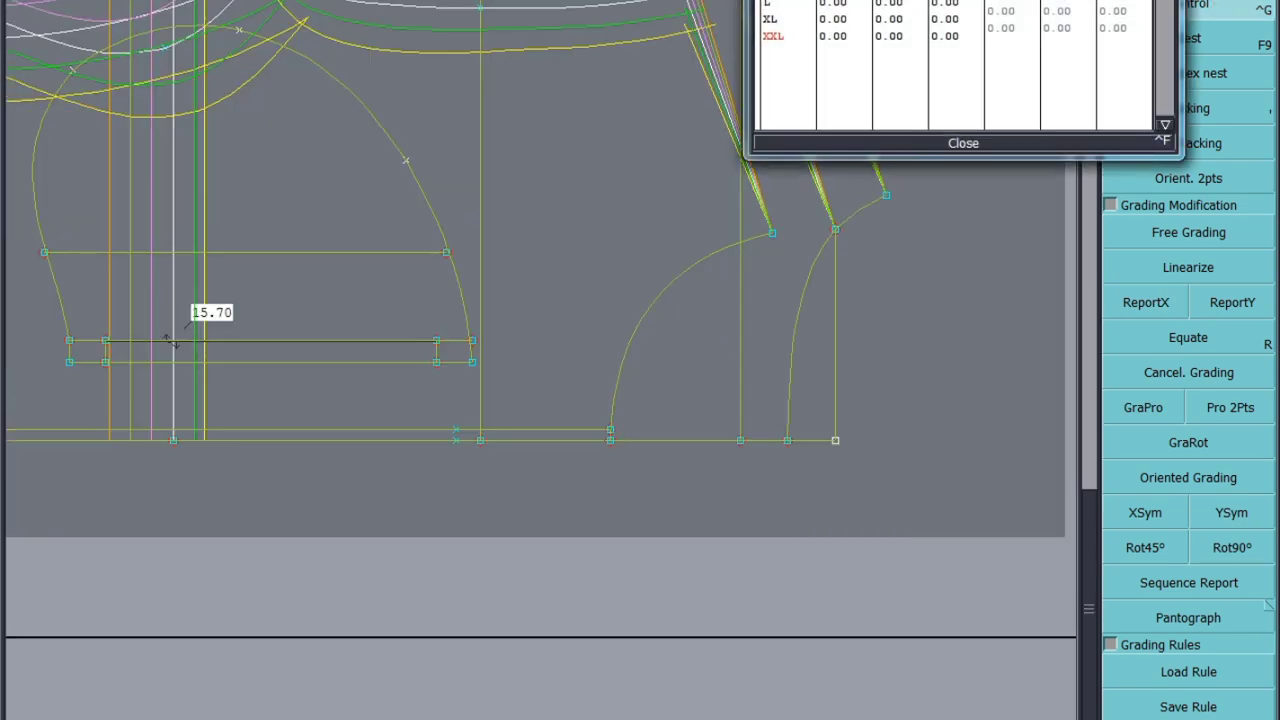
drag(1010, 5, 1008, 35)
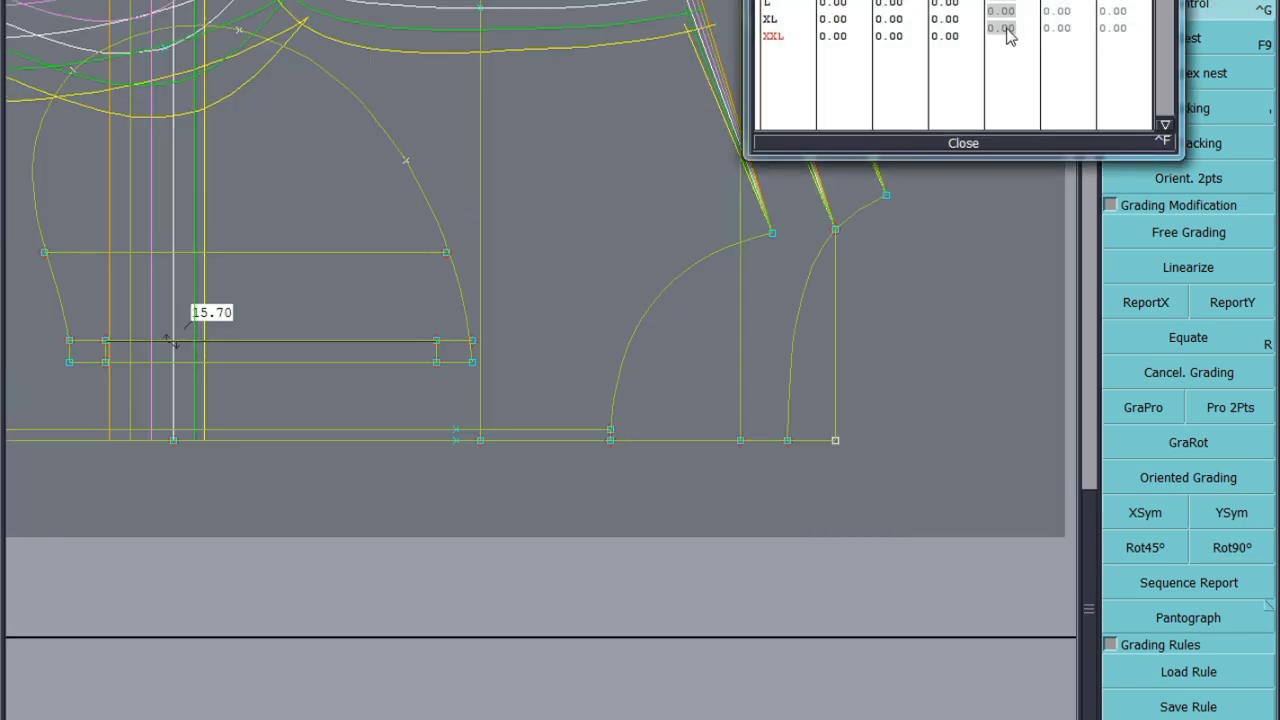
click(966, 145)
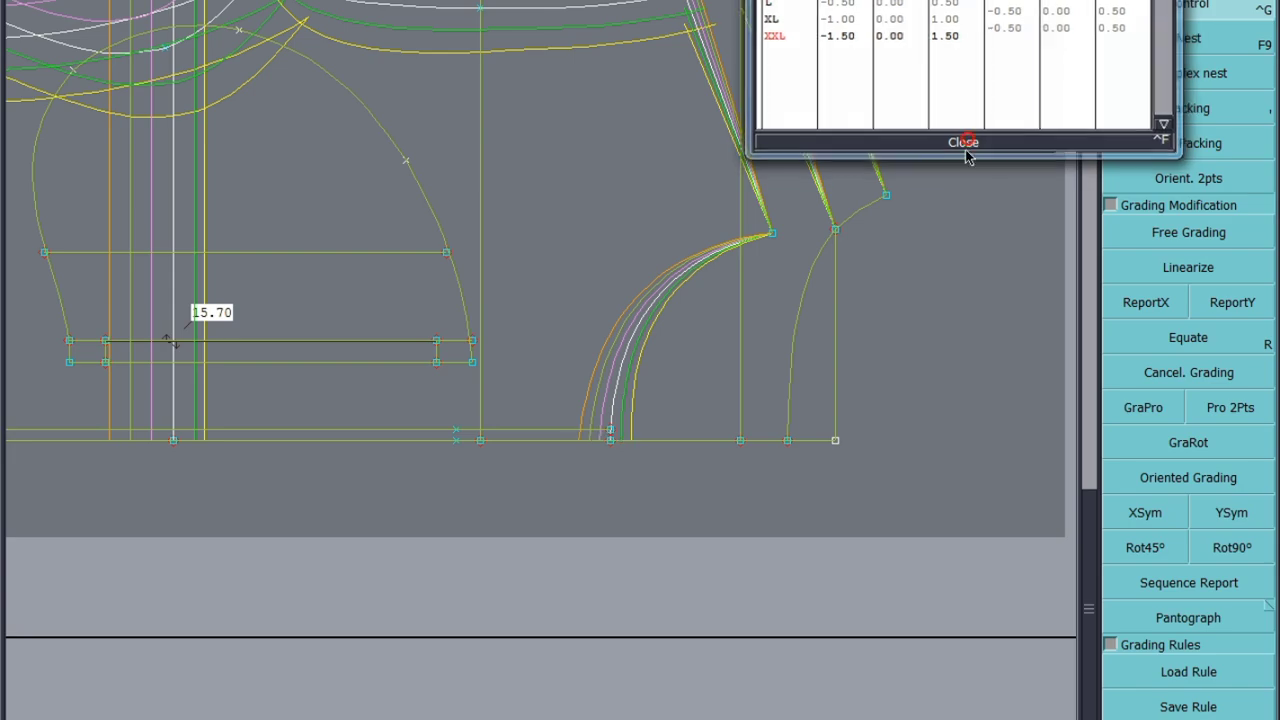
Step: Enter Y grading increments for the front piece's middle neck-shoulder point and copy them to its two neighbouring neck-shoulder points
click(835, 230)
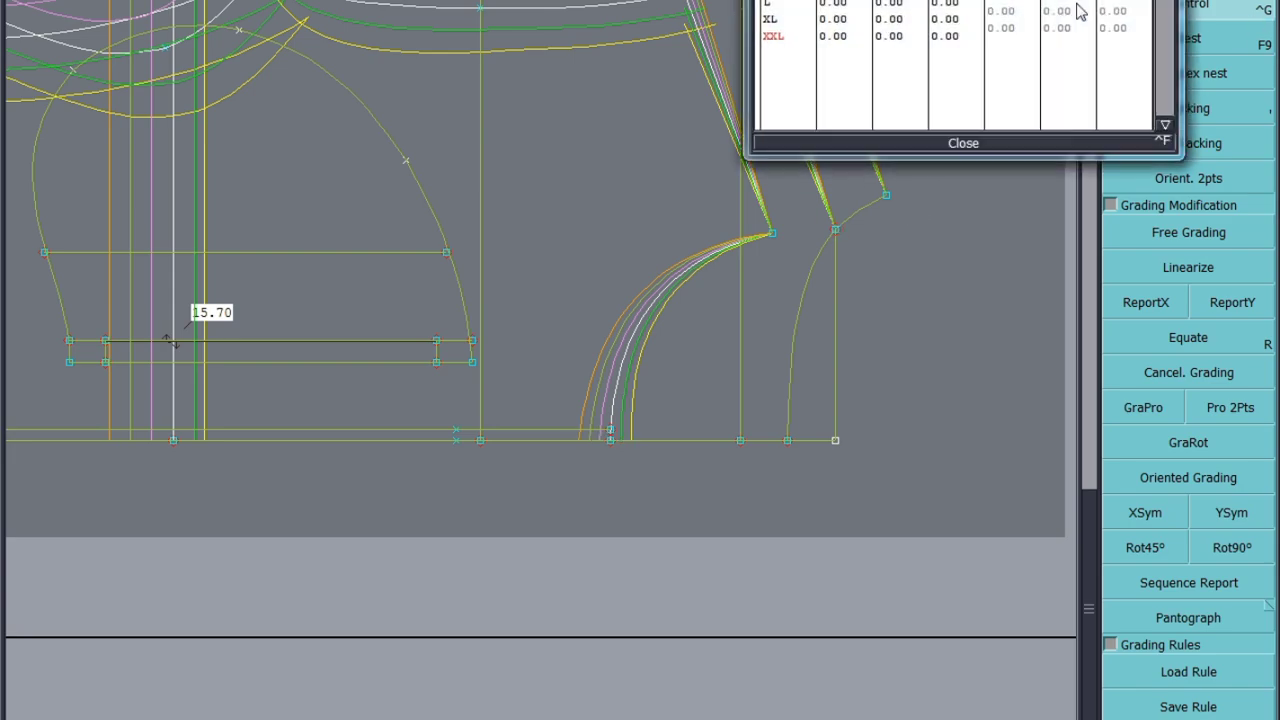
mouse_move(1058, 5)
mouse_down()
mouse_move(1062, 42)
mouse_move(1066, 22)
mouse_up()
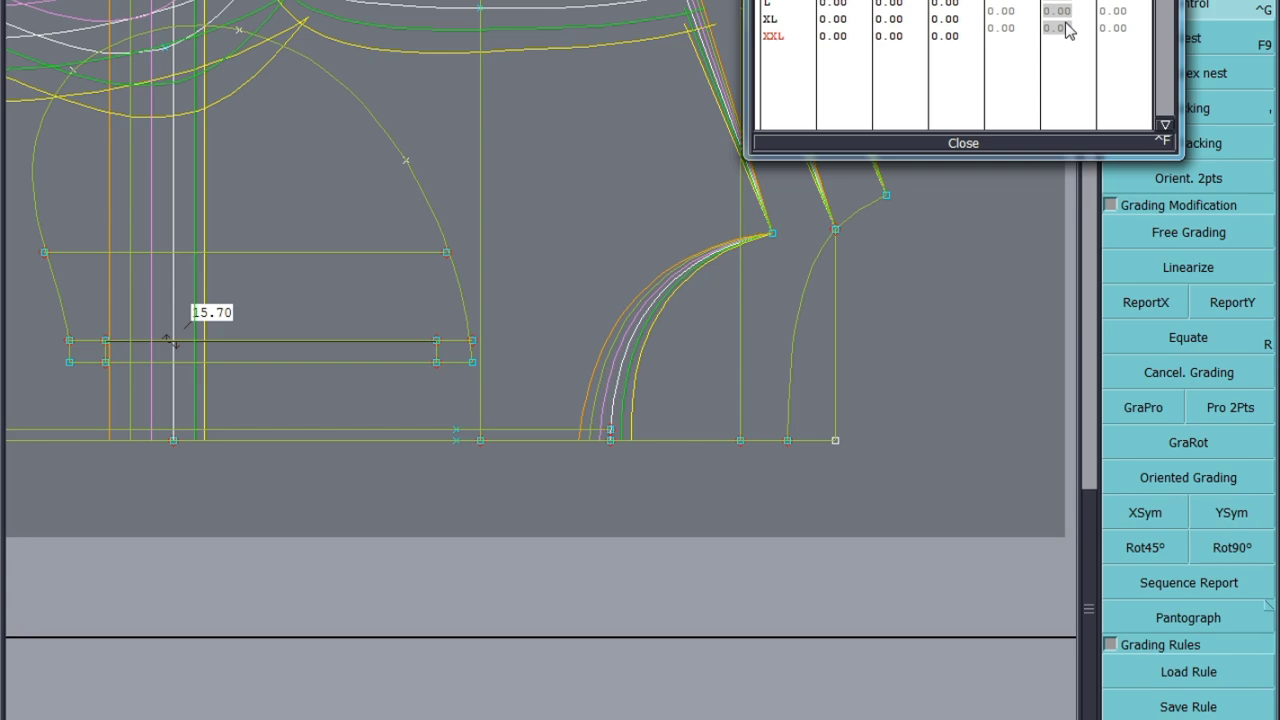
key(Return)
click(960, 143)
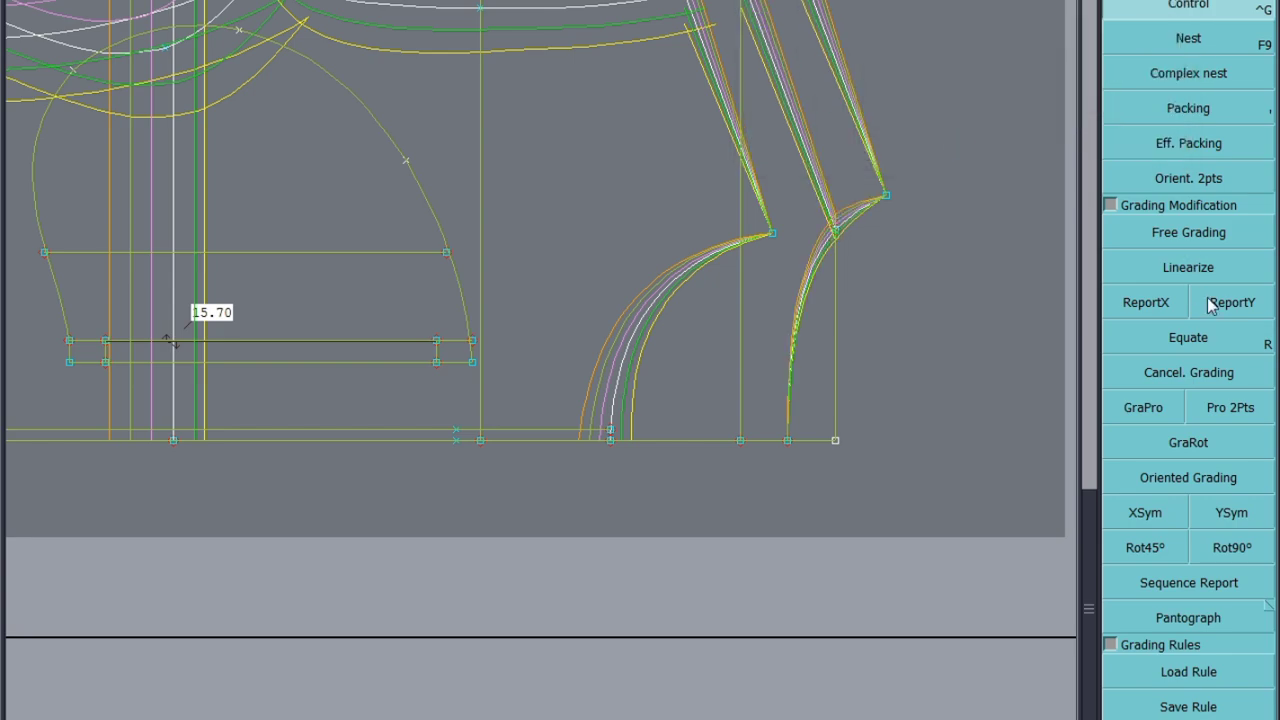
click(1209, 300)
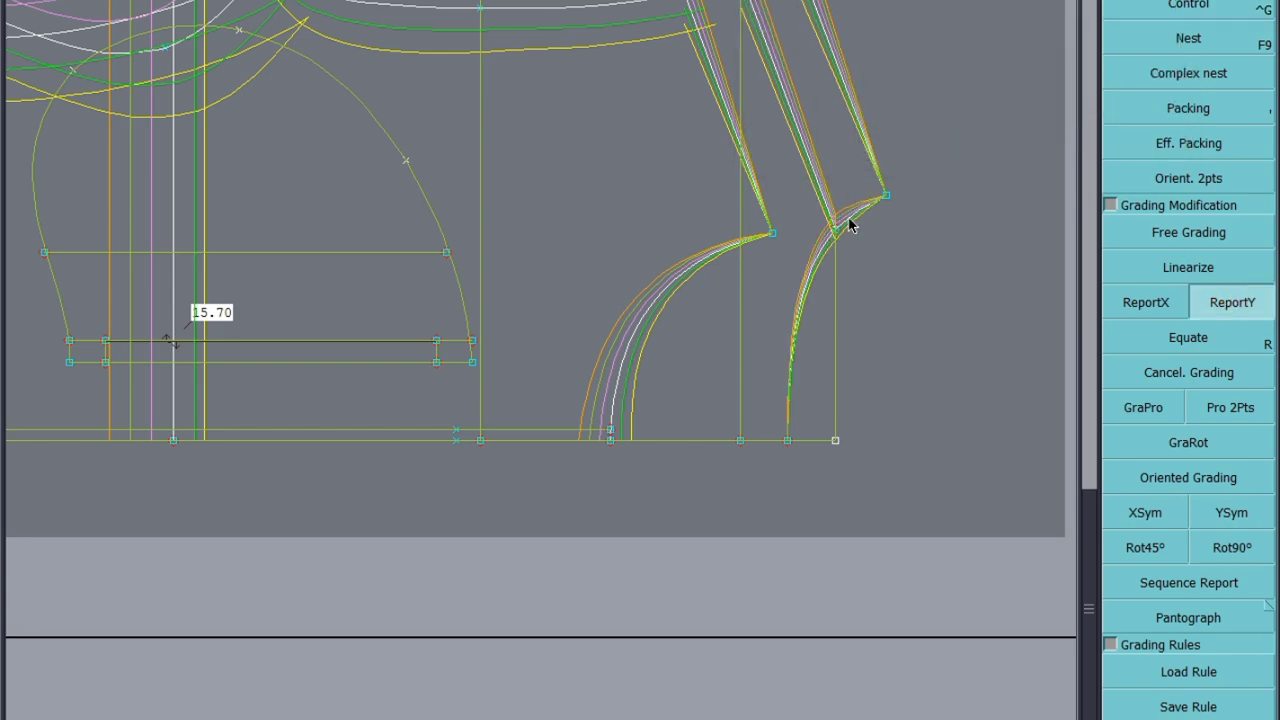
click(886, 195)
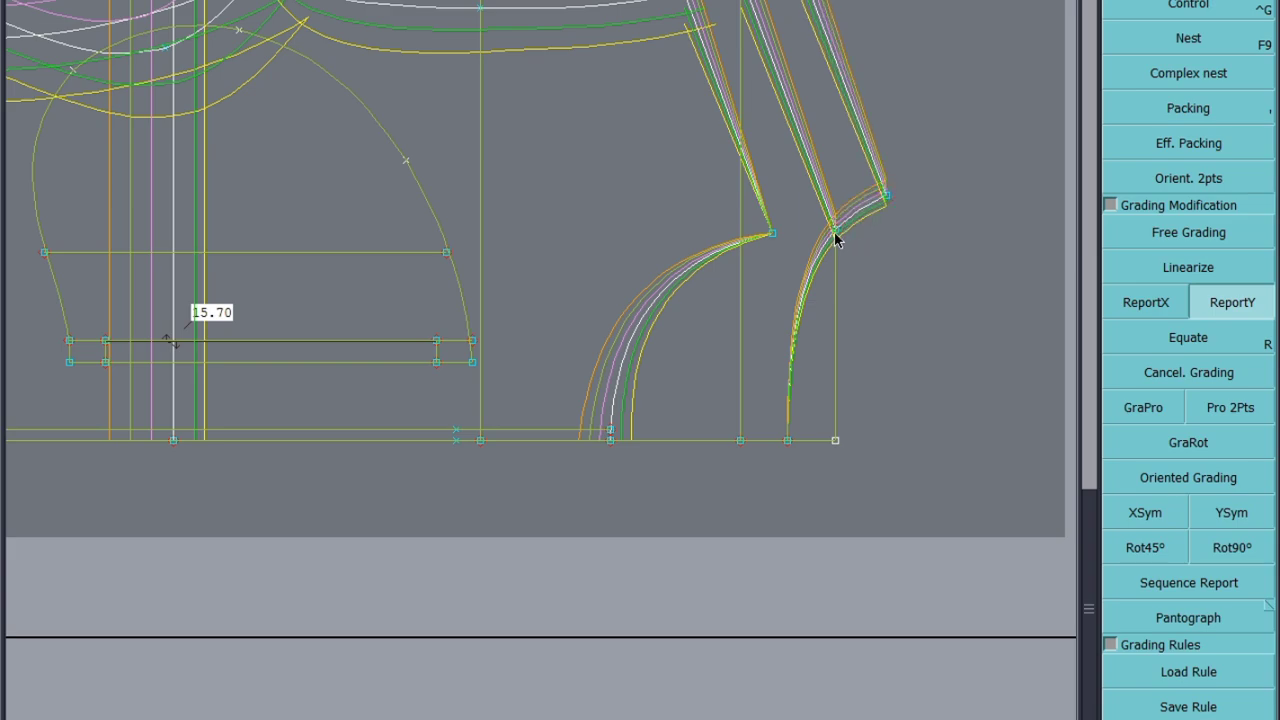
click(772, 235)
Step: Copy the Y grading of the front's neck-shoulder point to the back's three neck-shoulder points with ReportY
scroll(724, 252, down, 2)
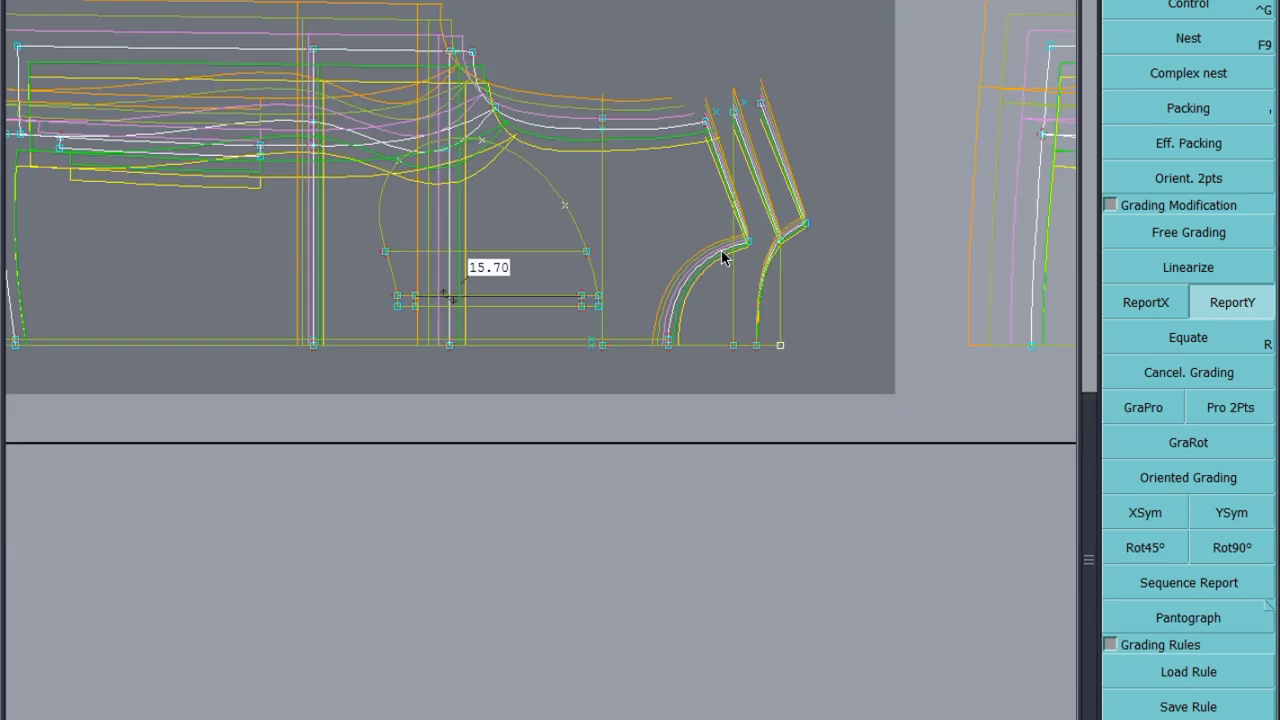
scroll(506, 240, down, 1)
scroll(885, 272, up, 3)
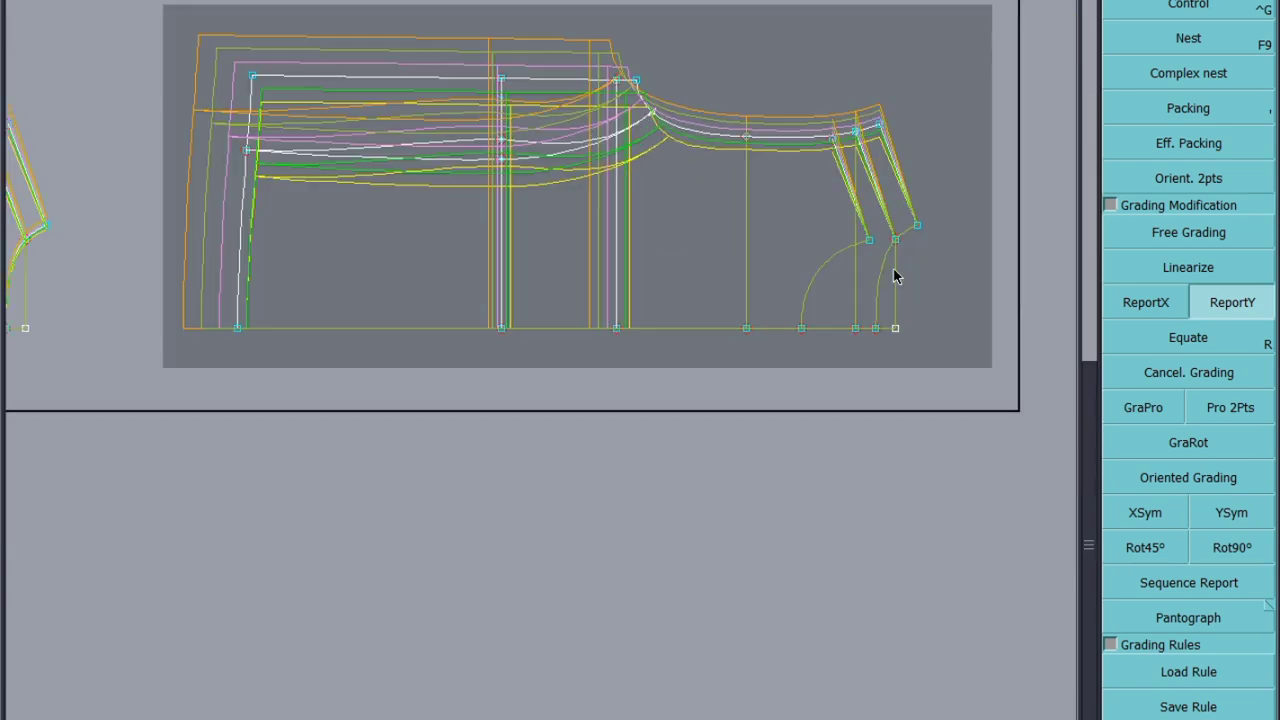
scroll(893, 275, down, 2)
scroll(892, 268, up, 2)
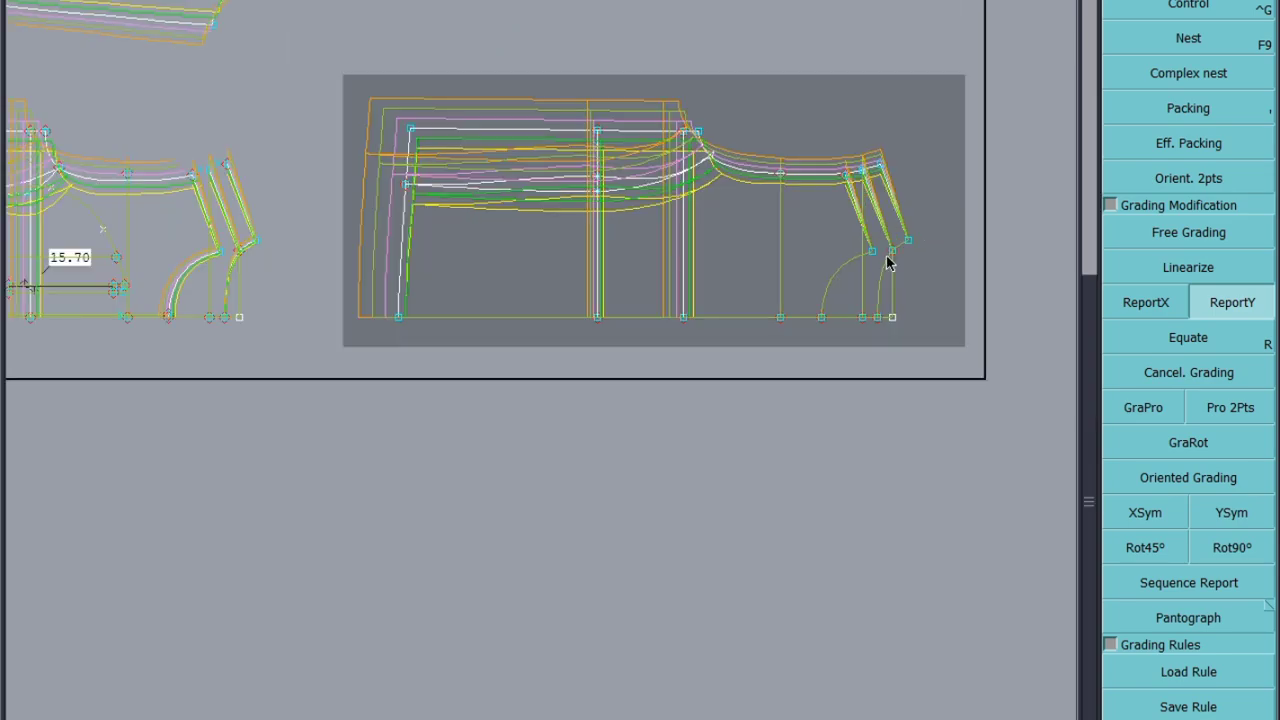
drag(922, 220, 864, 274)
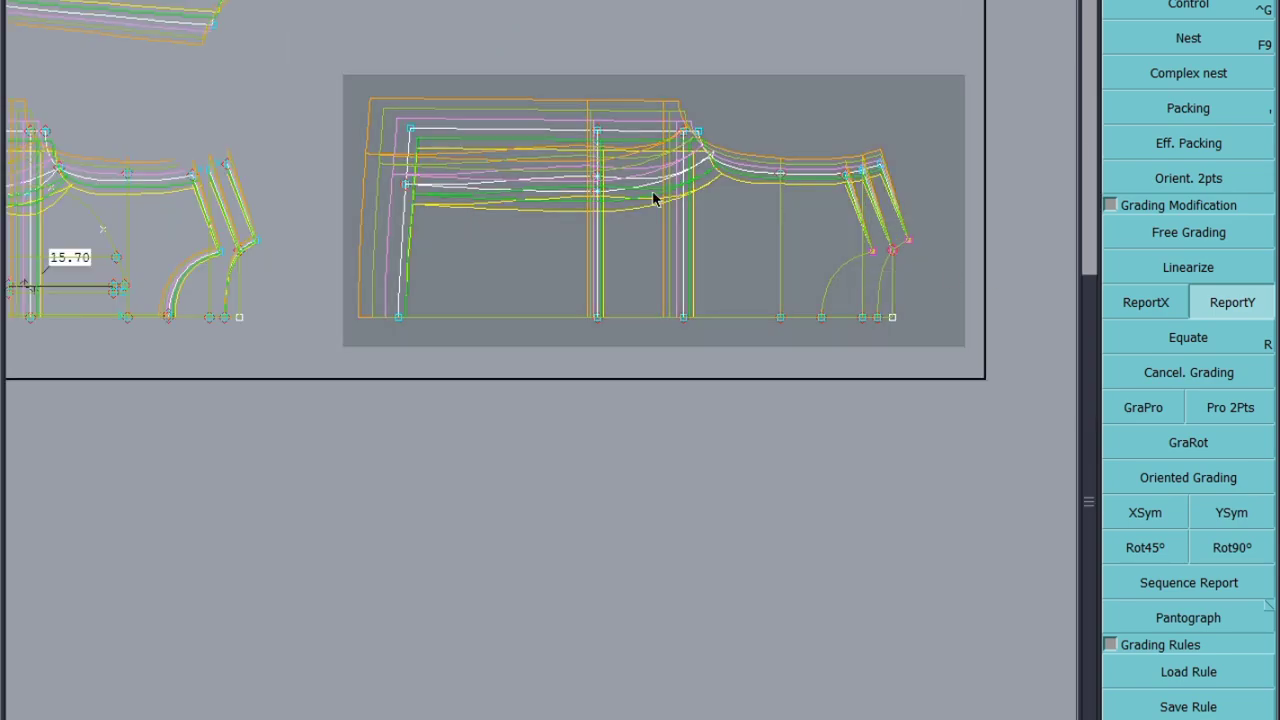
click(238, 251)
click(895, 255)
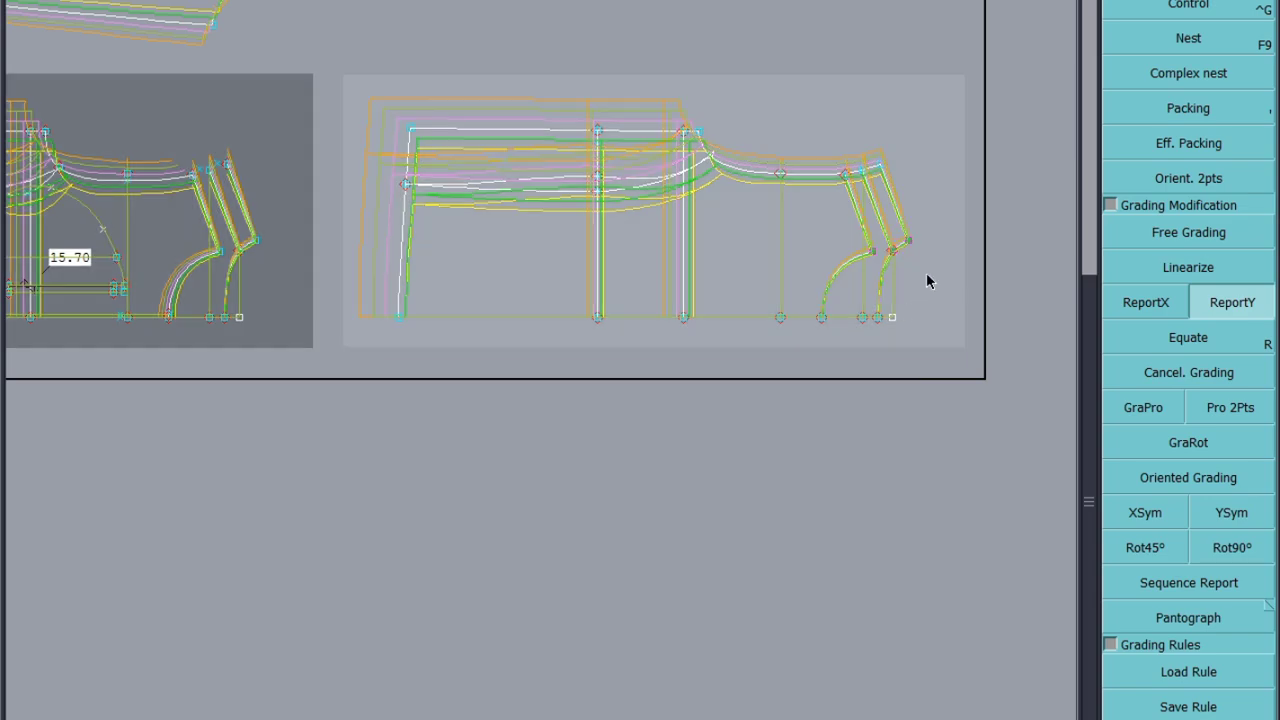
Step: Show the back in its base size only and delete the front neckline curve from it
scroll(830, 297, up, 2)
key(F10)
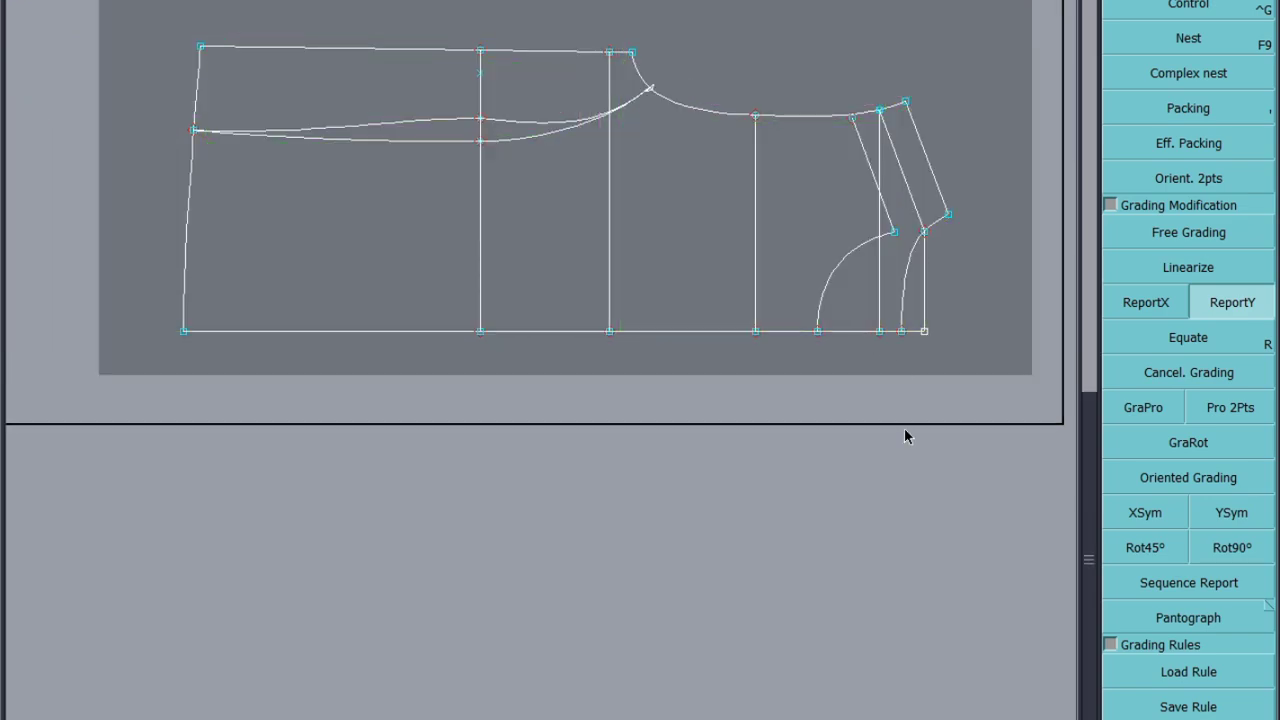
click(822, 292)
key(Home)
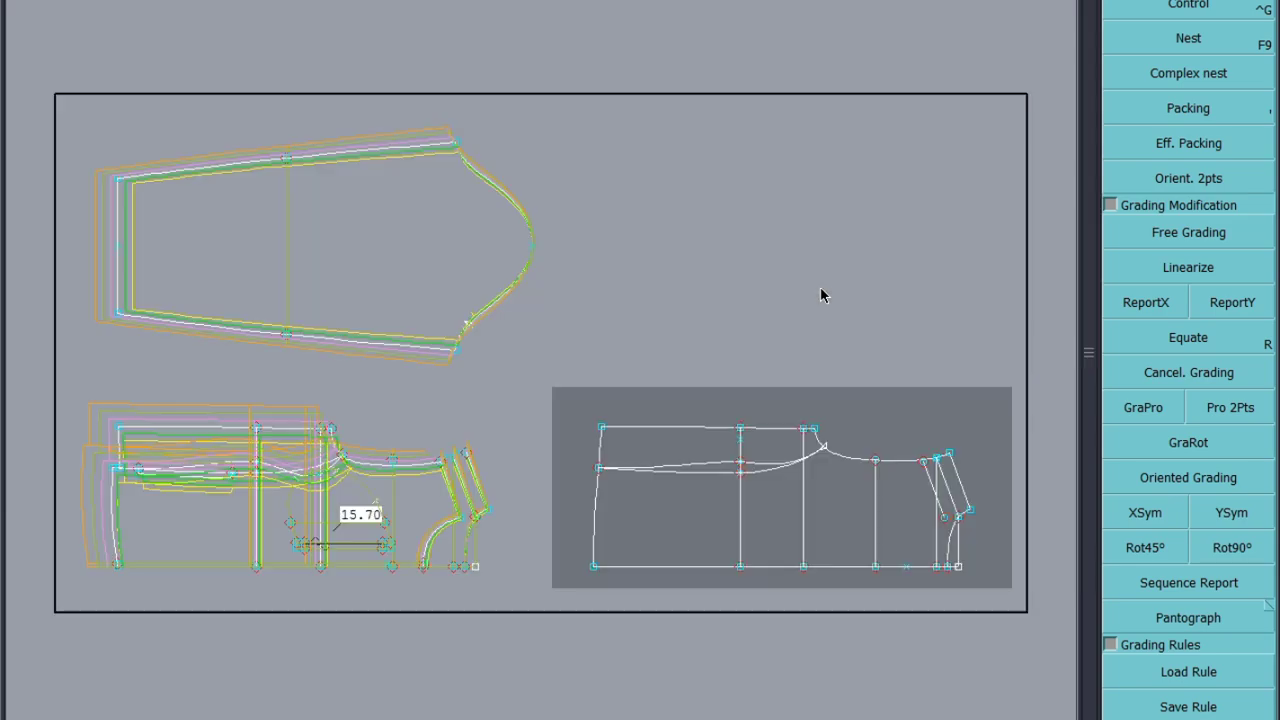
Step: Display the back's full nest of sizes and save the model, continuing past the anomaly warning
click(505, 543)
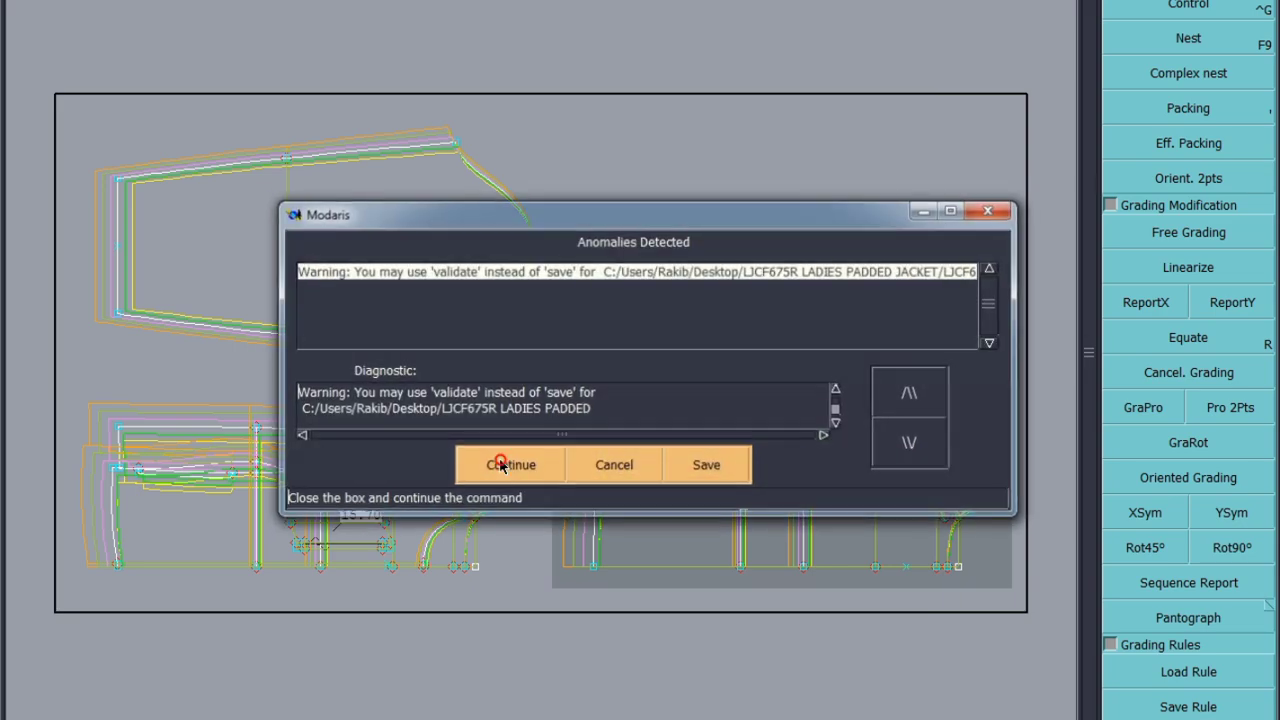
click(493, 463)
scroll(851, 523, up, 6)
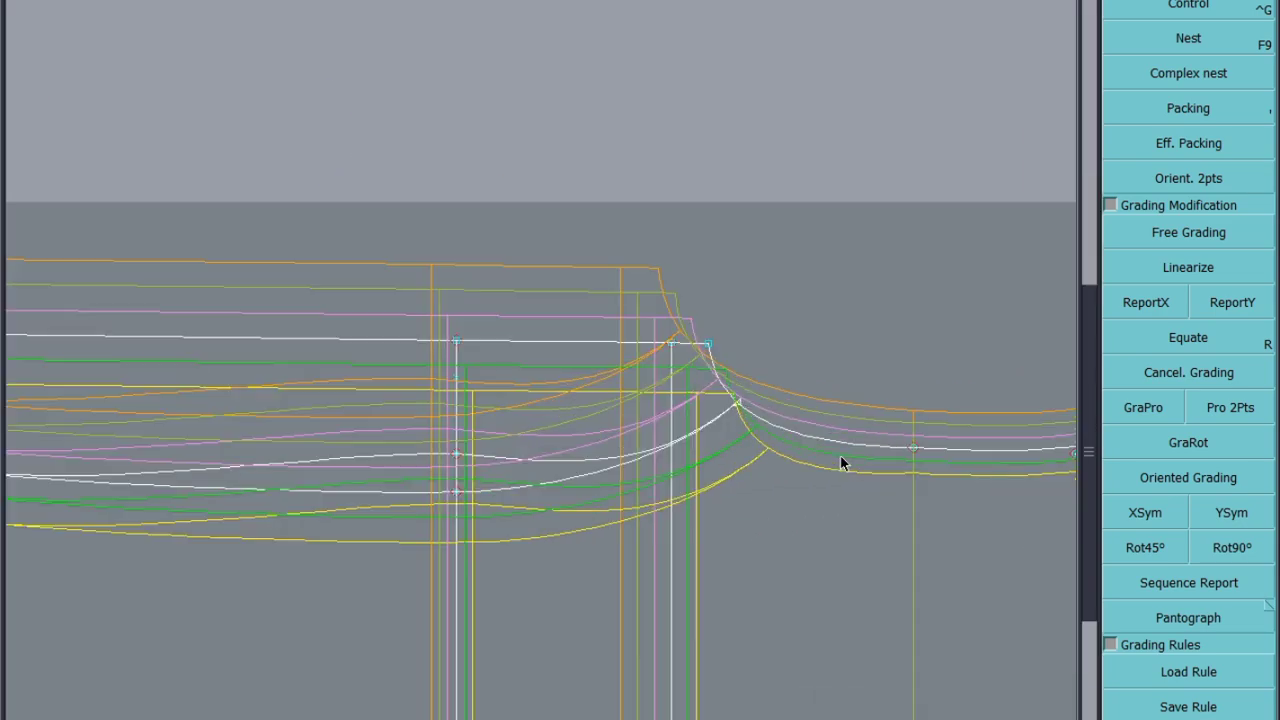
Step: Show the combined front and back construction in its base size only and save the model
scroll(599, 441, down, 2)
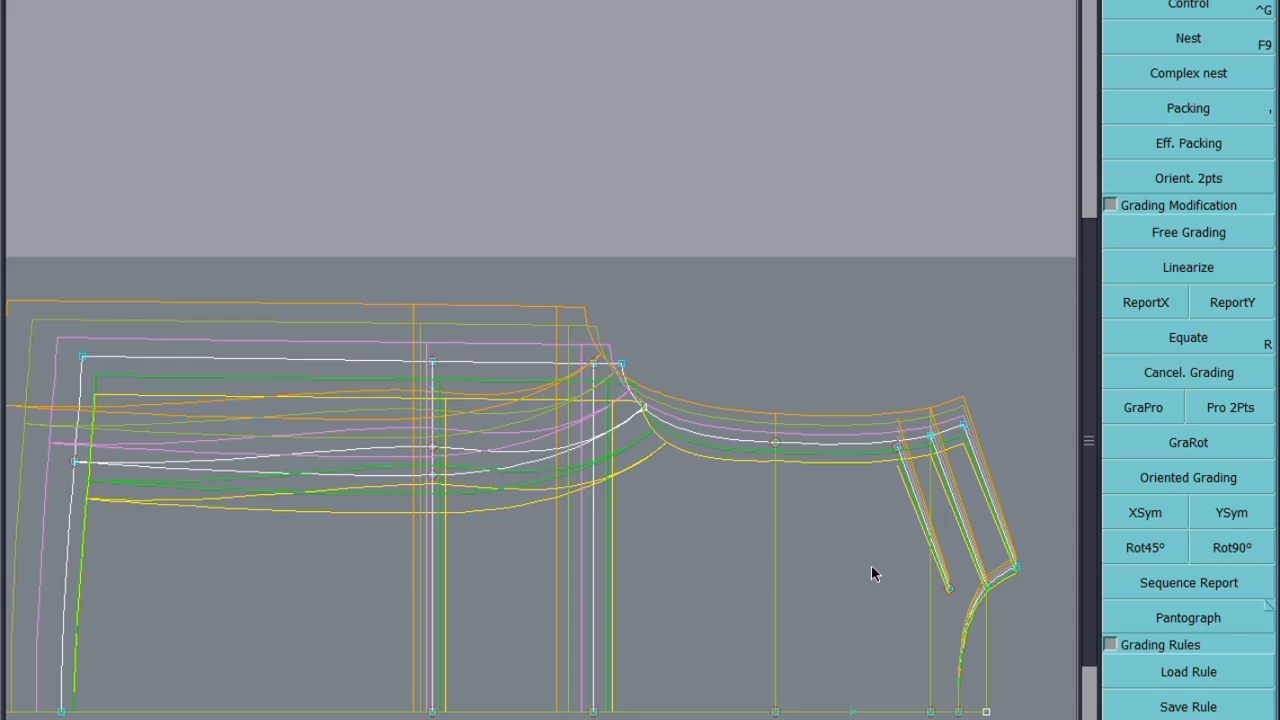
scroll(823, 394, down, 6)
scroll(600, 400, up, 4)
scroll(452, 420, up, 2)
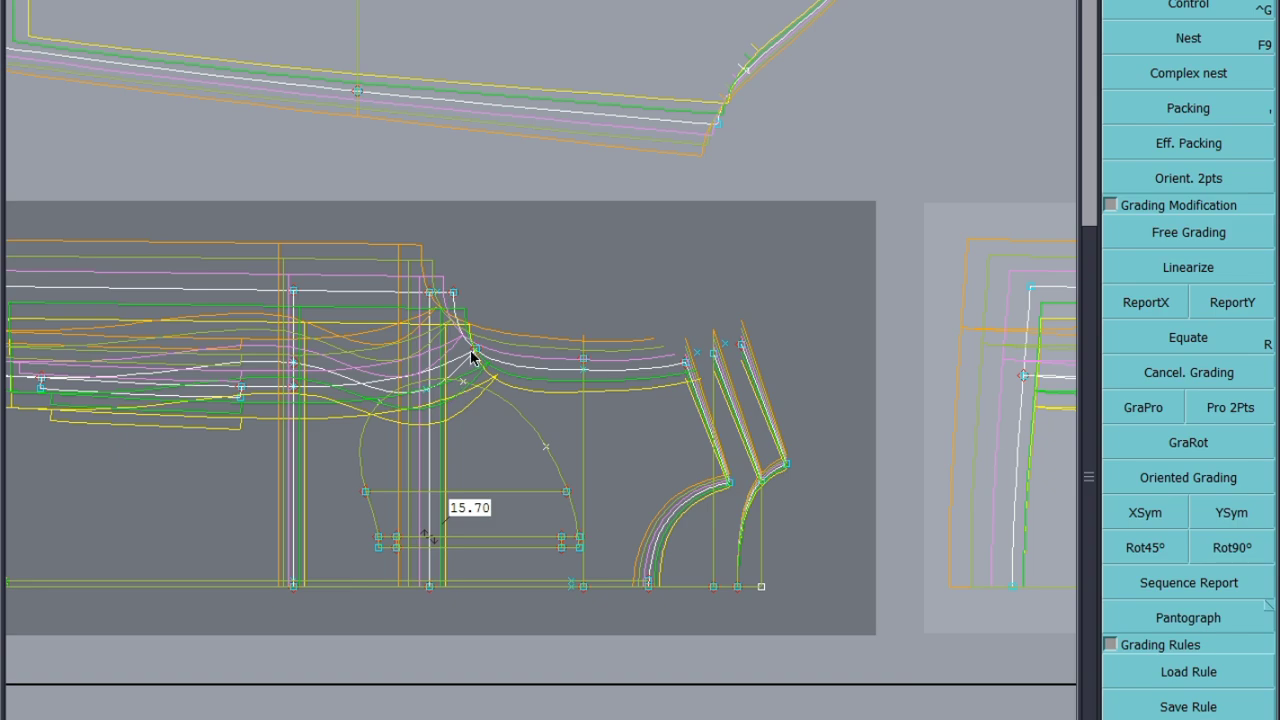
key(F9)
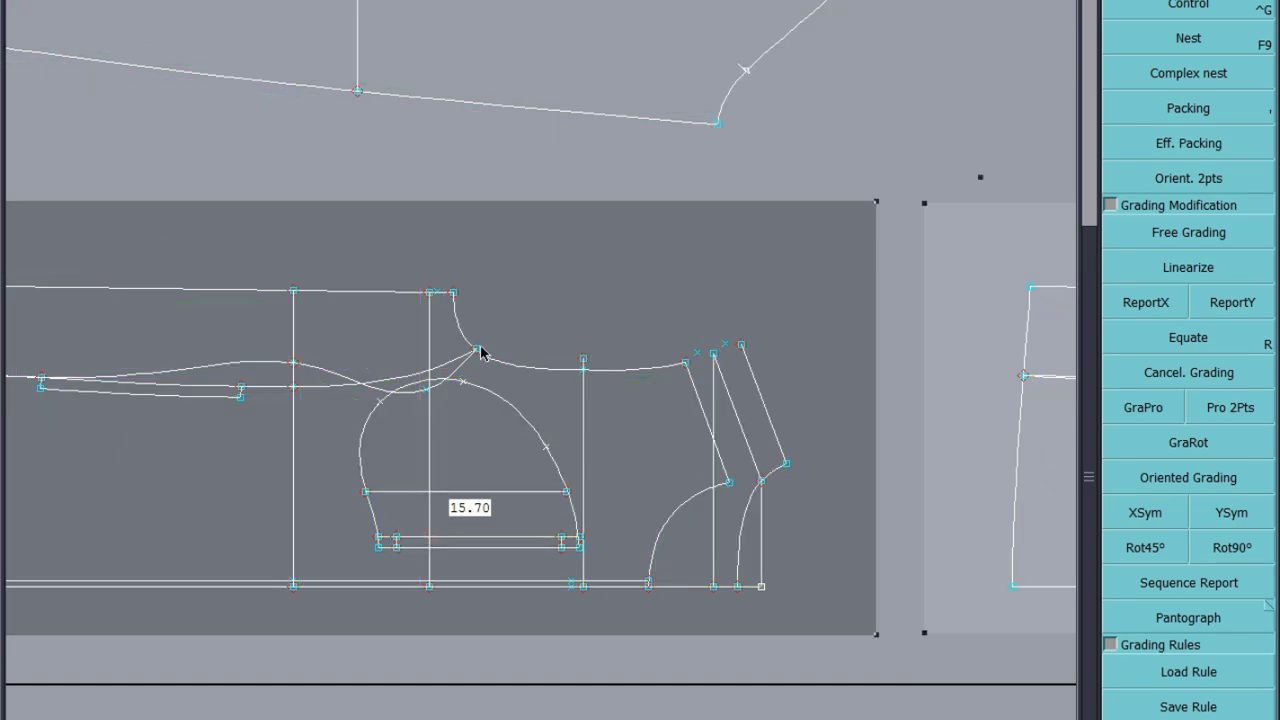
click(532, 315)
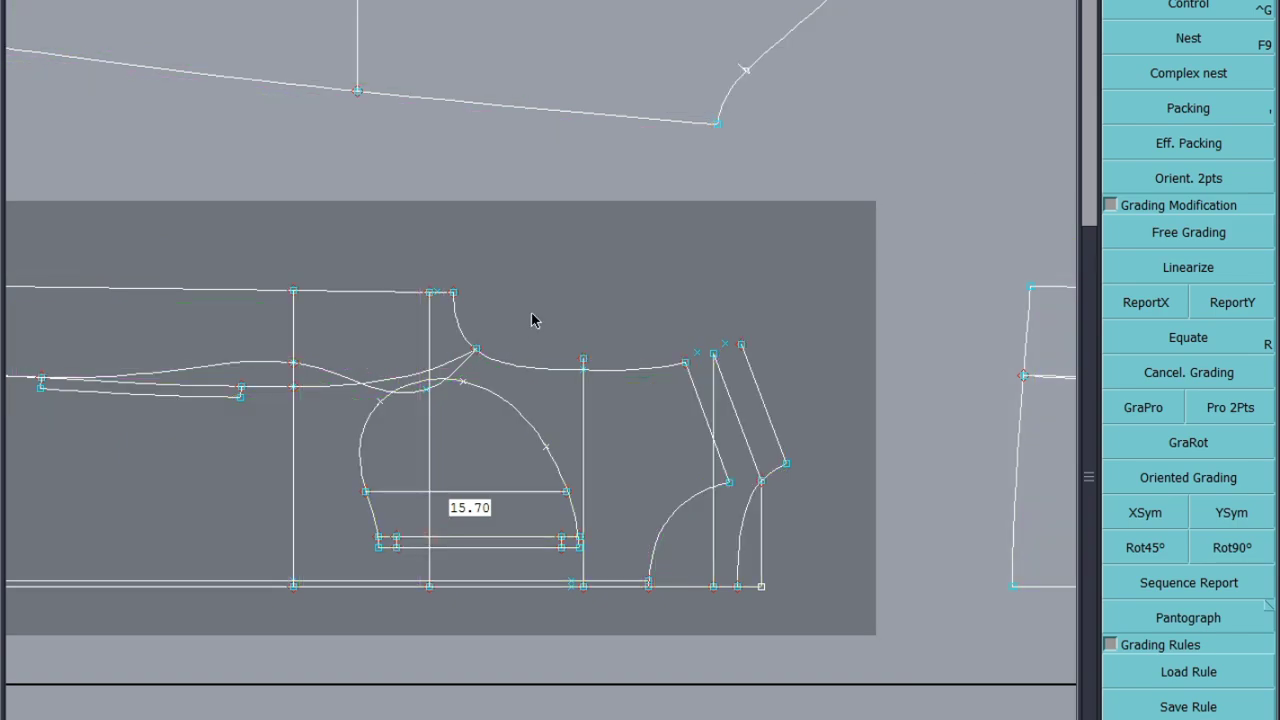
key(ctrl+s)
click(512, 466)
Step: Display the curve tangent handles and reshape the armhole curve by moving the long handle of its middle point
click(462, 2)
click(506, 291)
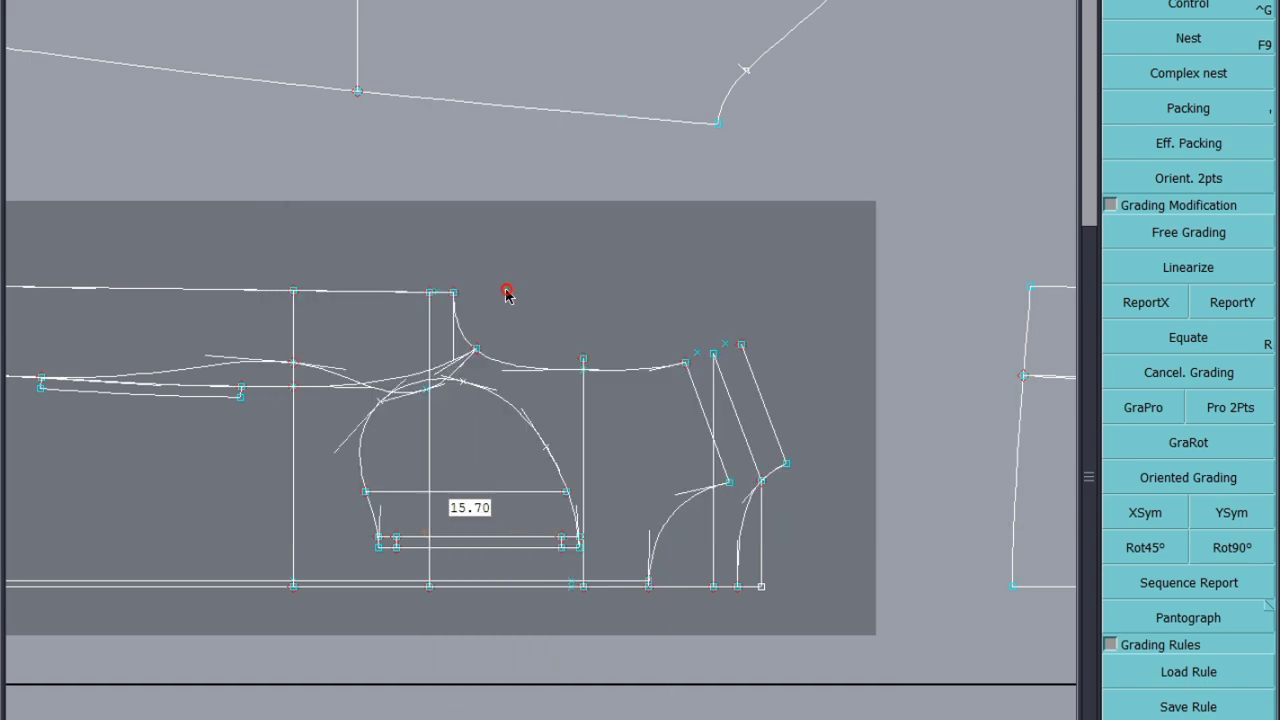
scroll(417, 346, up, 1)
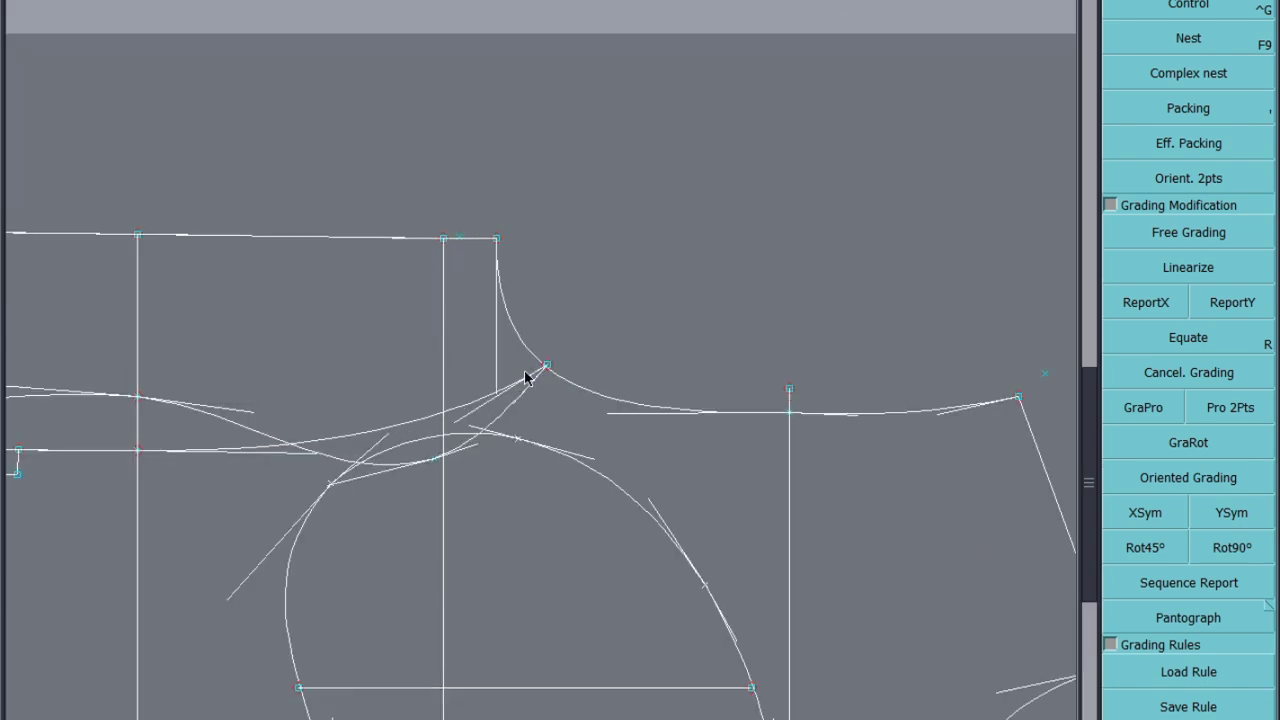
scroll(908, 452, up, 1)
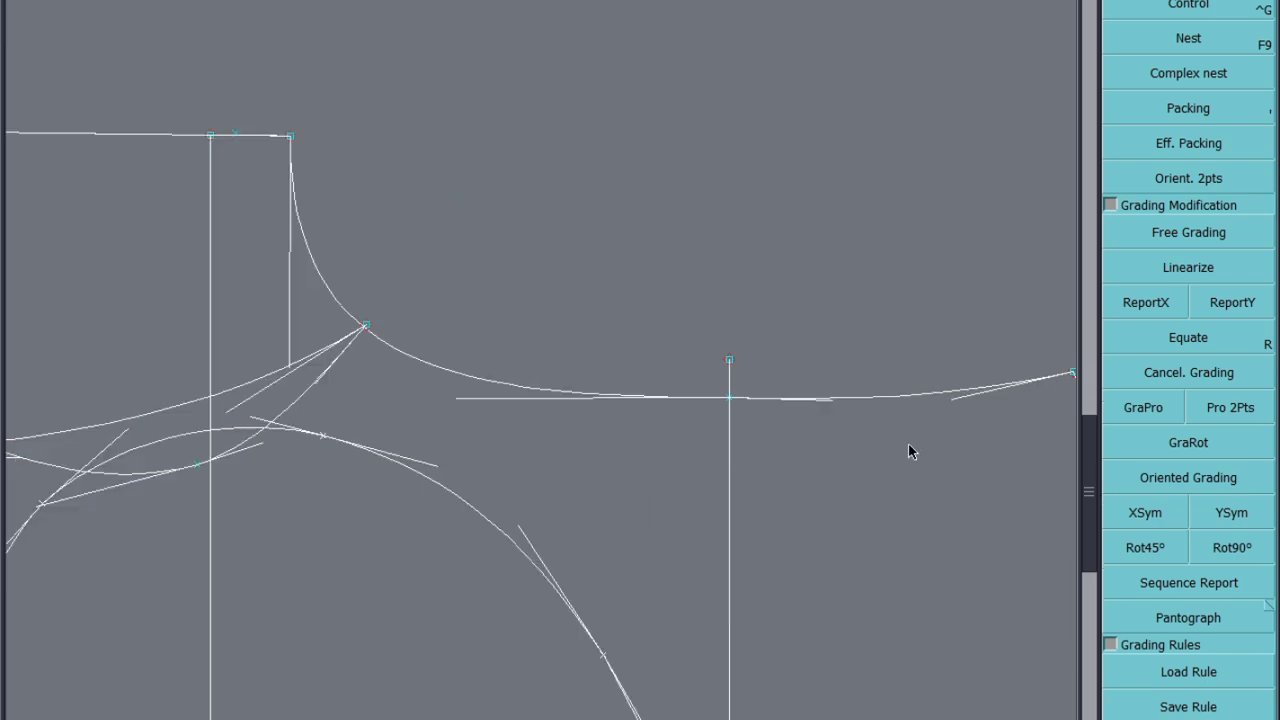
key(F3)
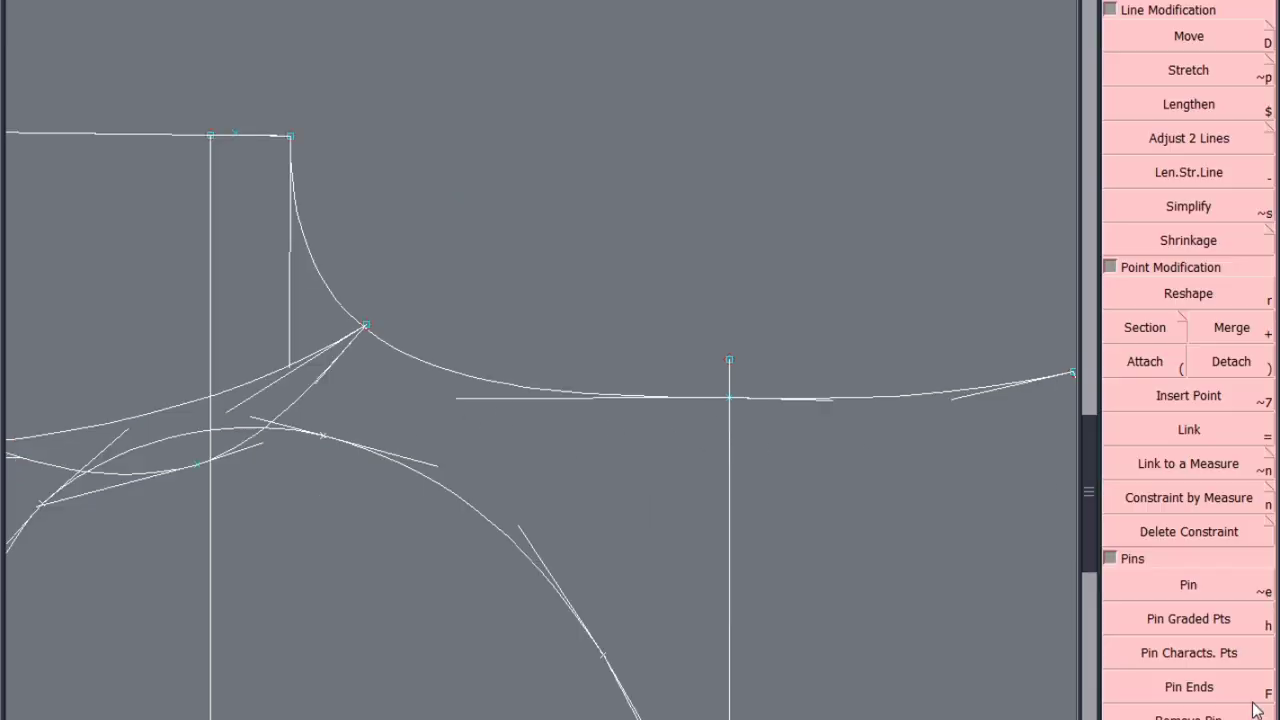
click(1186, 300)
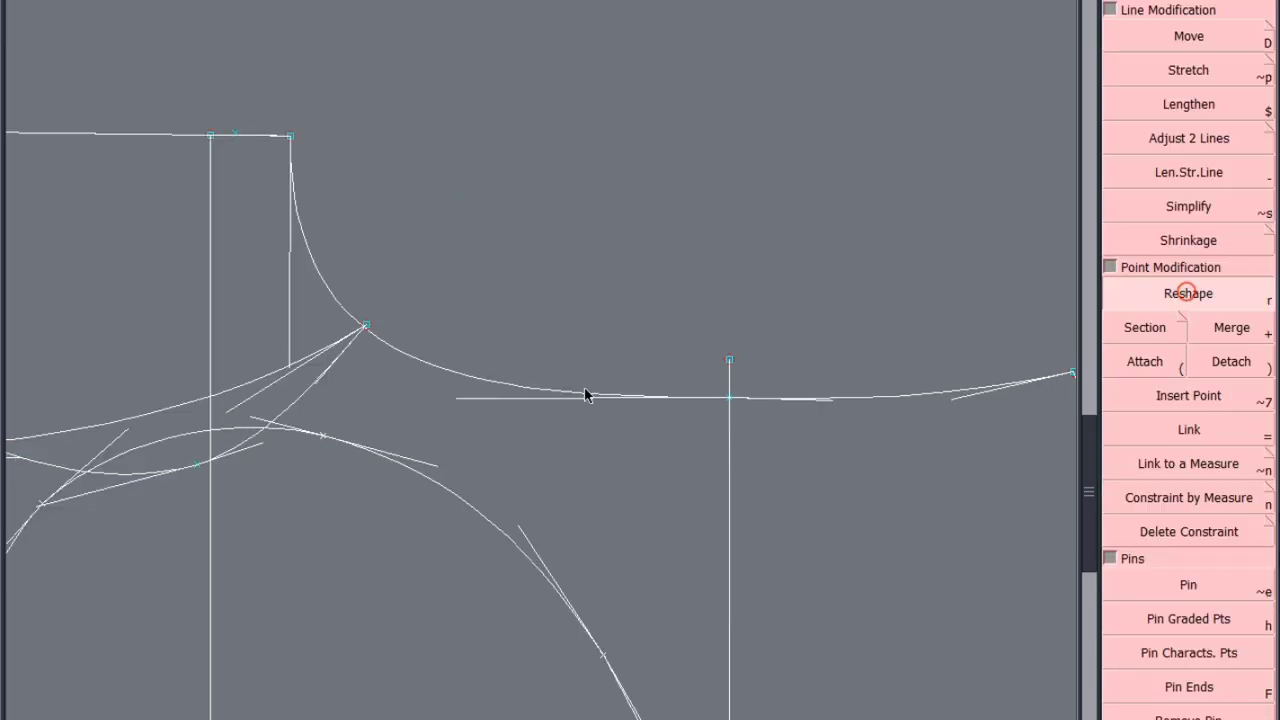
click(460, 391)
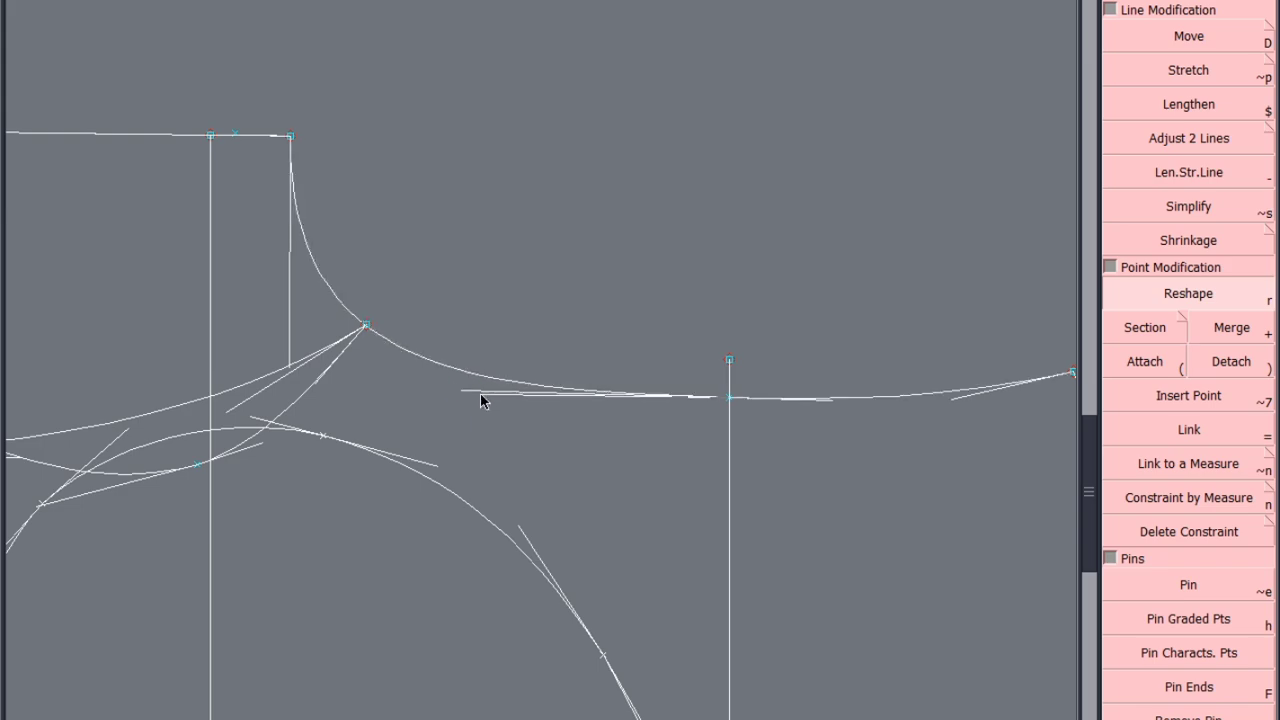
click(482, 391)
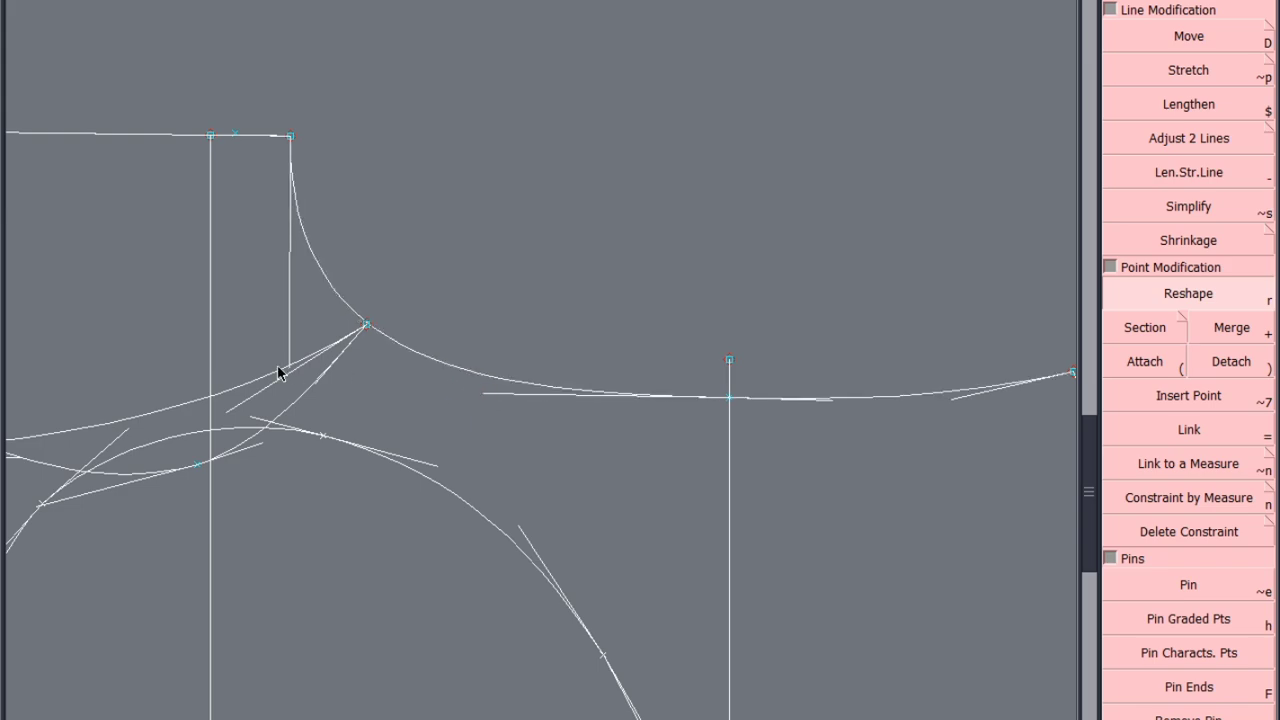
Step: Attach the end points of the two panel seam curves where they meet at the armhole
click(1148, 364)
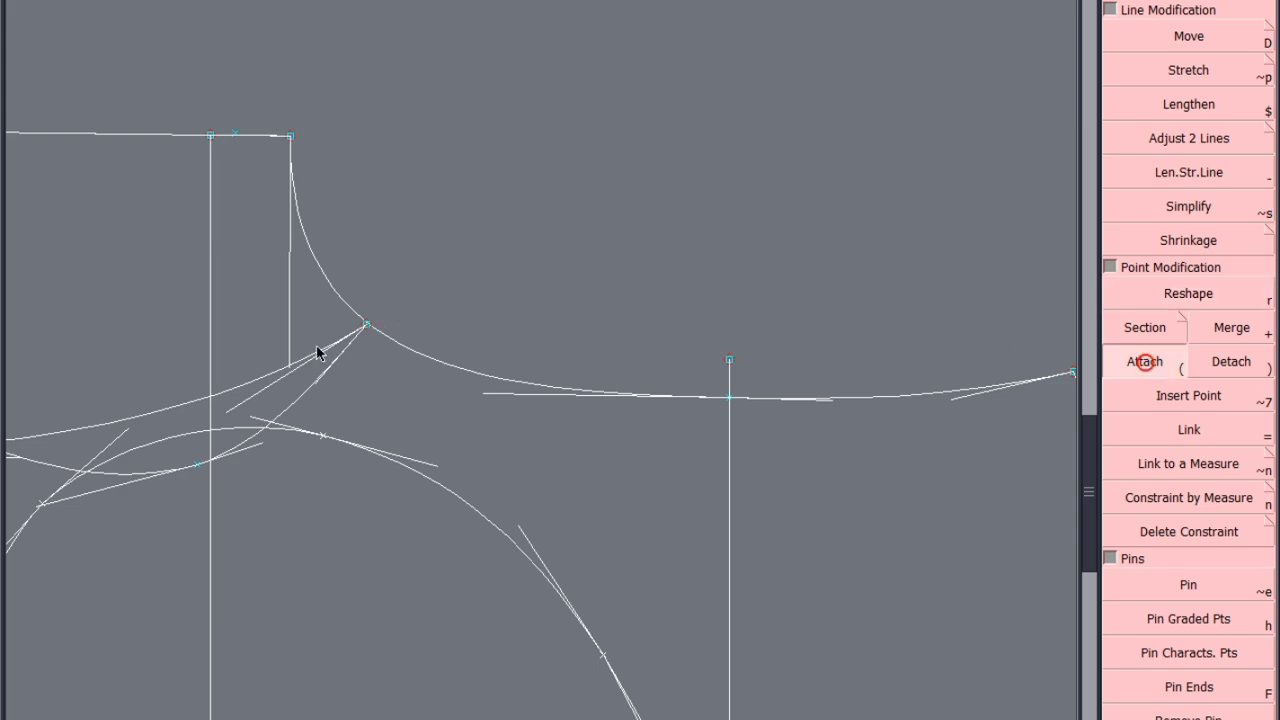
click(367, 327)
right_click(367, 327)
click(368, 326)
right_click(368, 326)
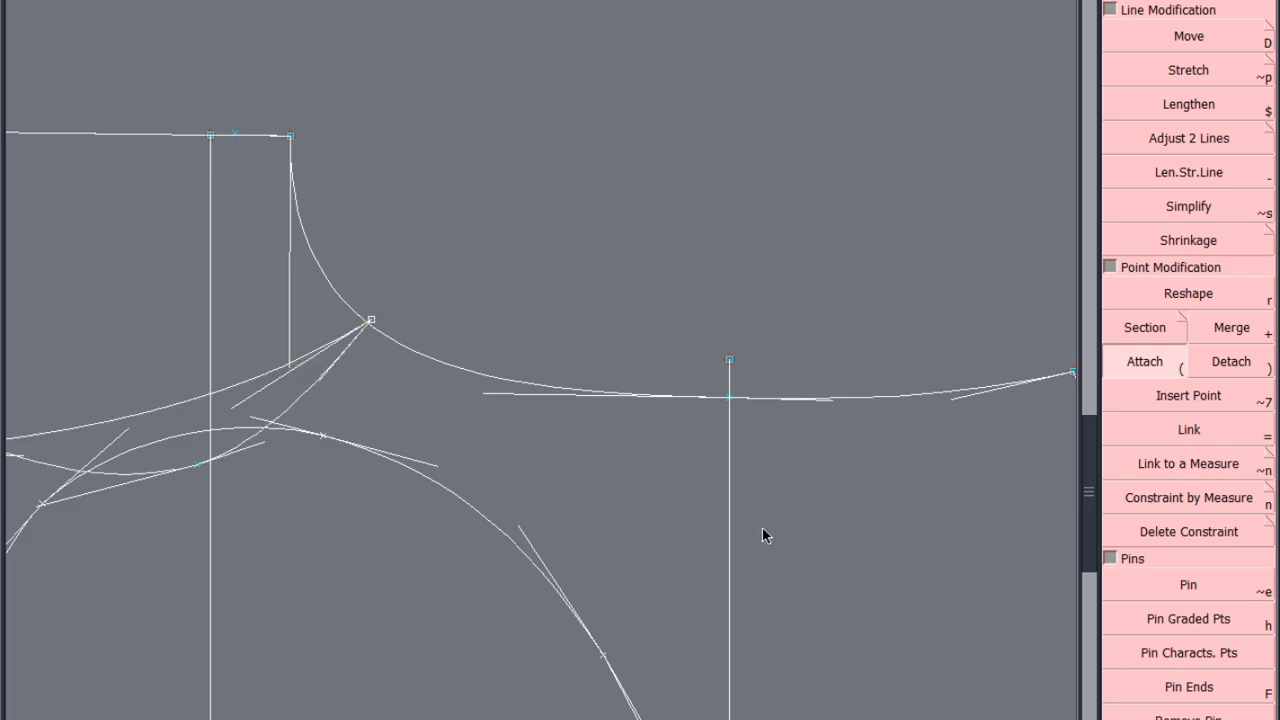
Step: Reshape the armhole between its middle point and the shoulder by moving the tangent handles at both ends
scroll(735, 425, up, 2)
scroll(631, 443, down, 3)
scroll(905, 416, up, 2)
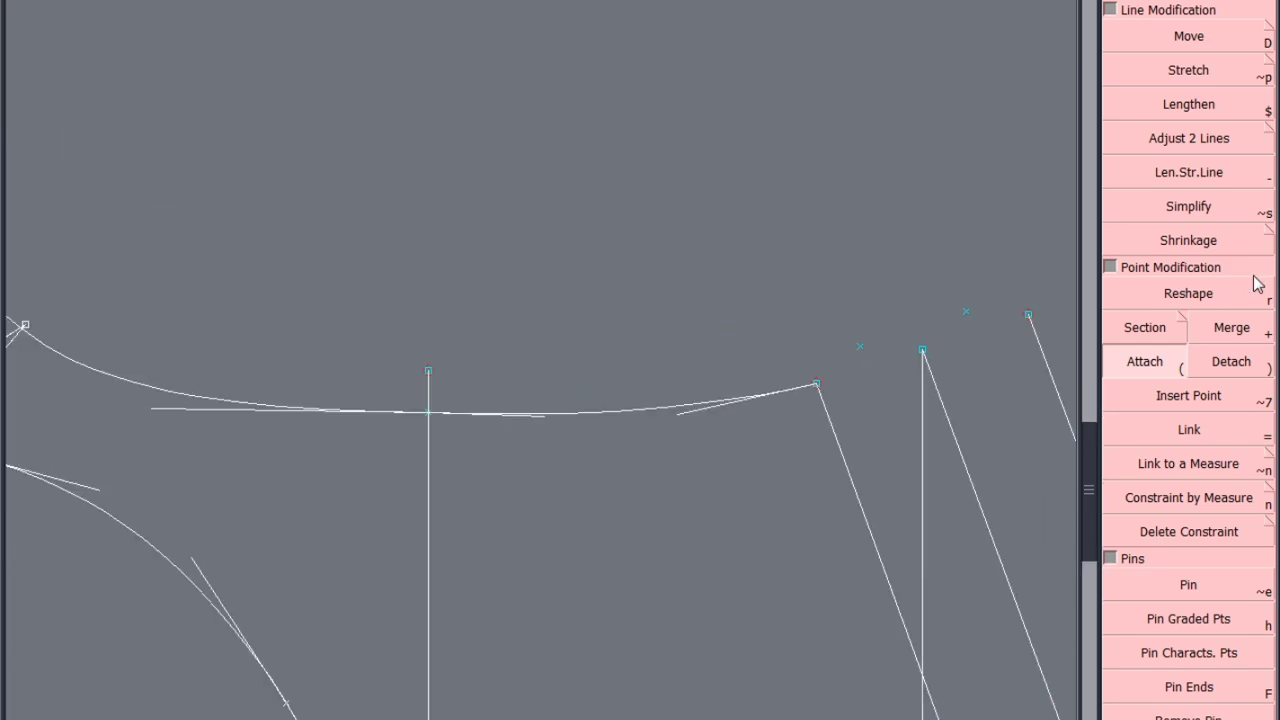
click(1188, 296)
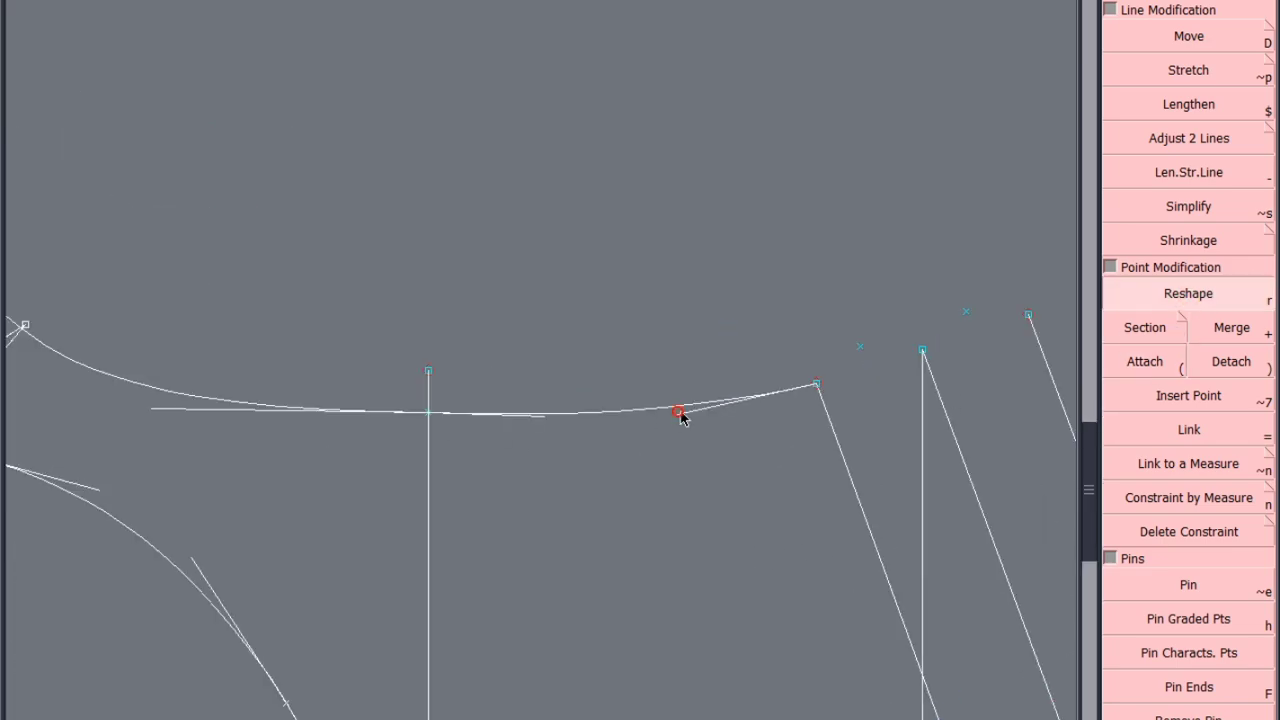
click(535, 420)
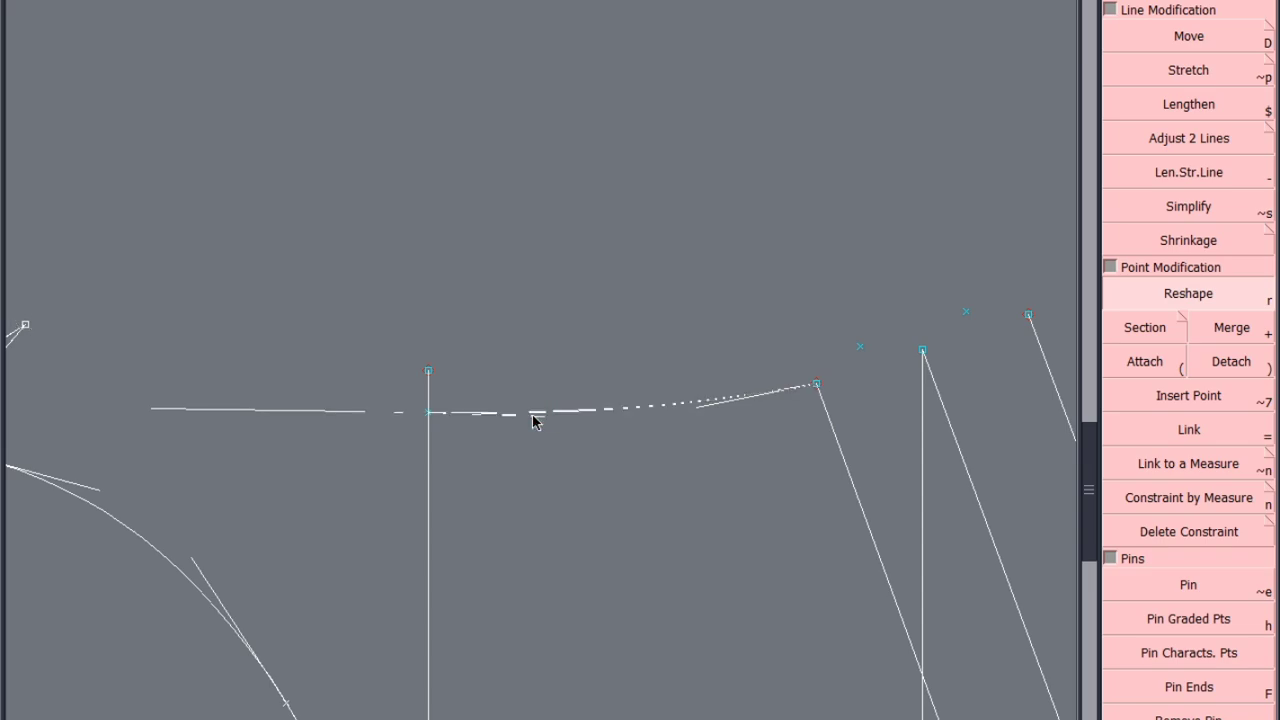
click(533, 416)
Step: Place a relative point about 7 cm from the armhole's middle point, at the end of its long tangent handle
scroll(689, 426, down, 2)
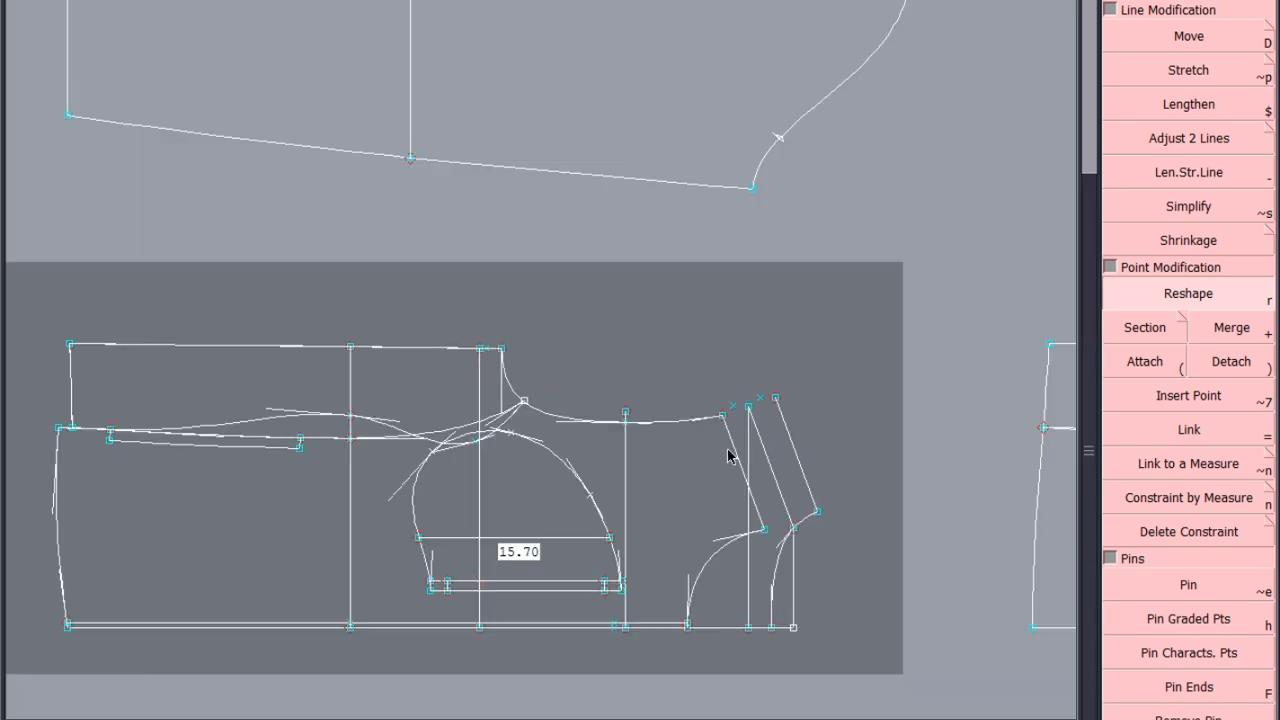
click(509, 463)
key(F1)
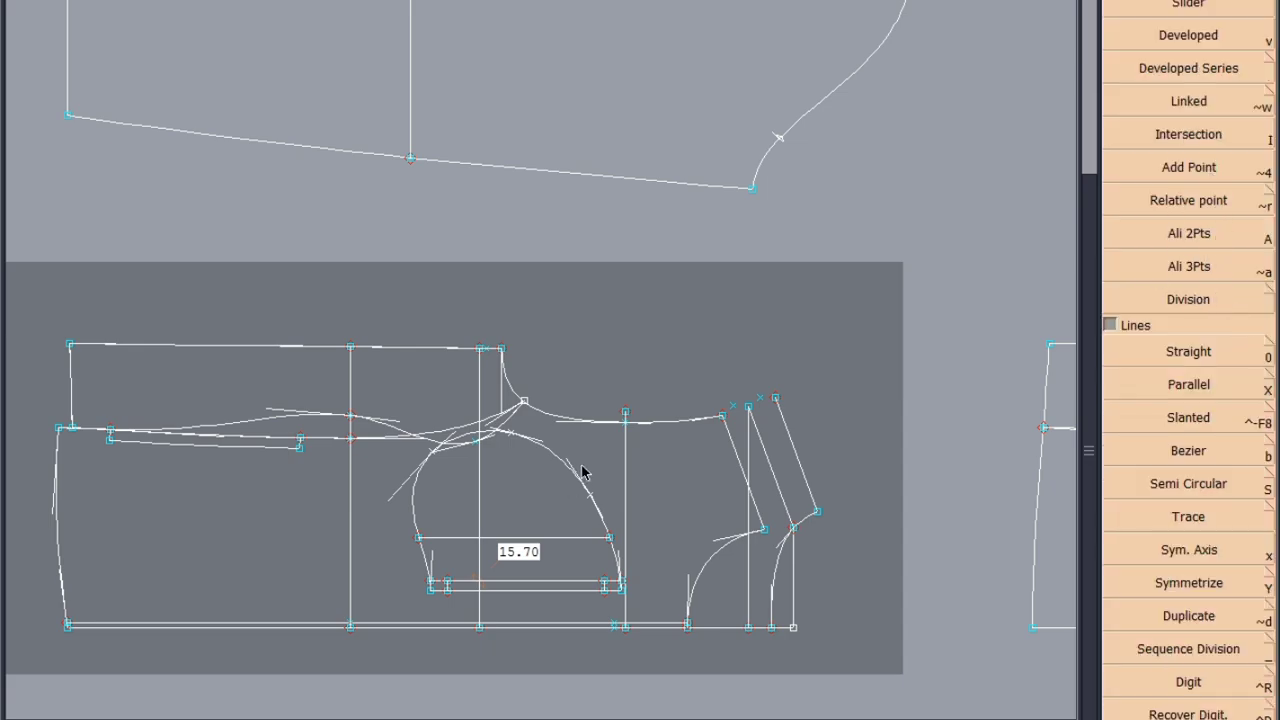
click(1199, 208)
scroll(508, 371, up, 5)
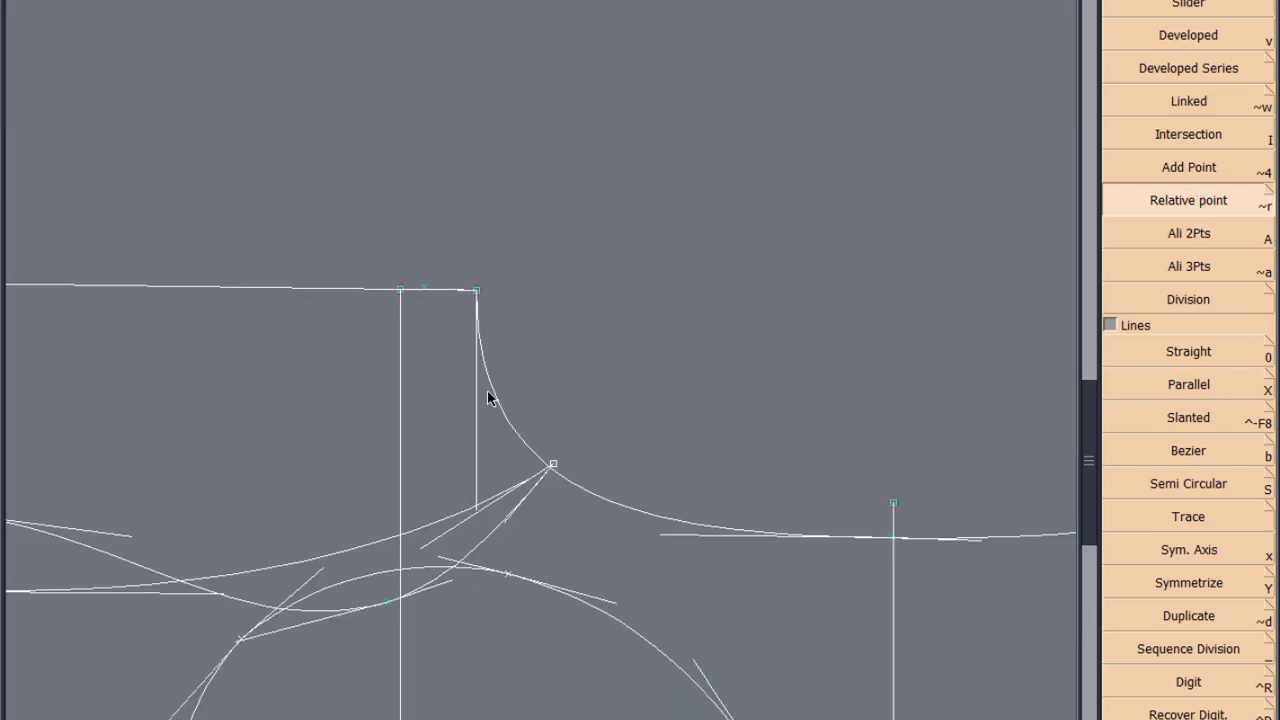
scroll(901, 546, up, 2)
click(892, 534)
scroll(525, 536, up, 4)
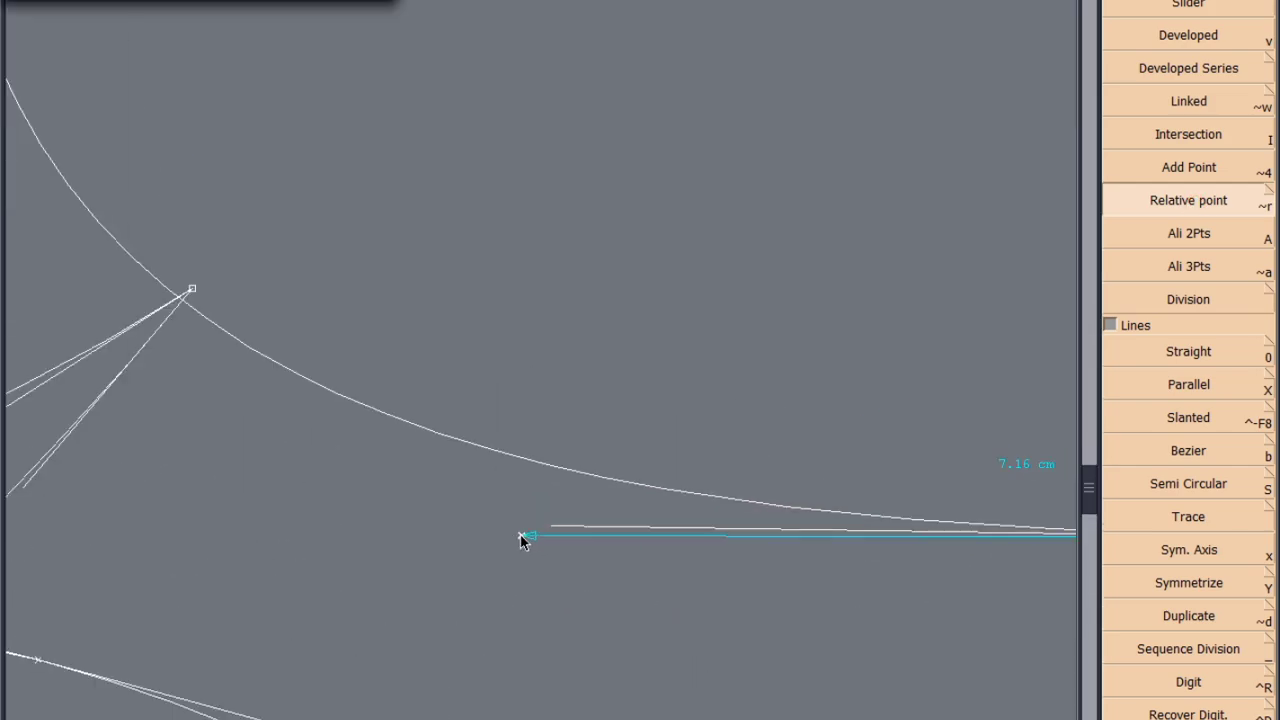
click(543, 526)
scroll(797, 553, down, 3)
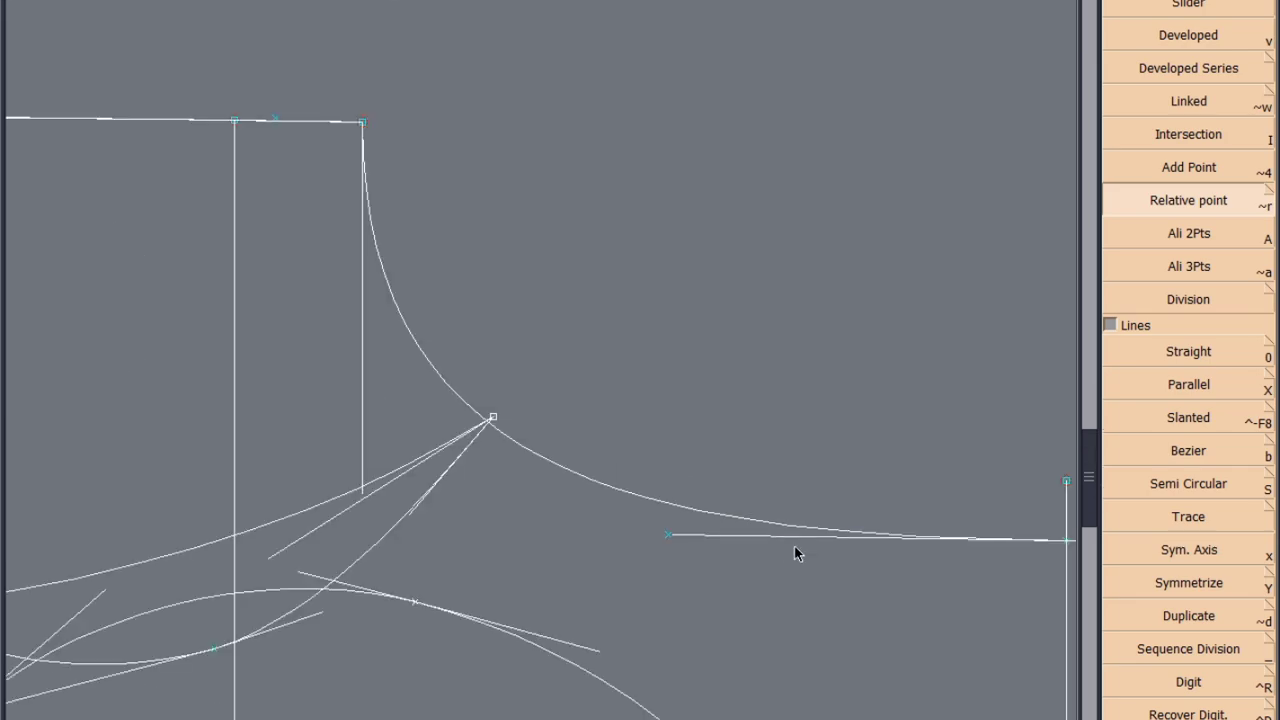
Step: Place a second relative point from the armhole's underarm corner at the end of its perpendicular tangent handle
click(362, 122)
scroll(366, 505, up, 4)
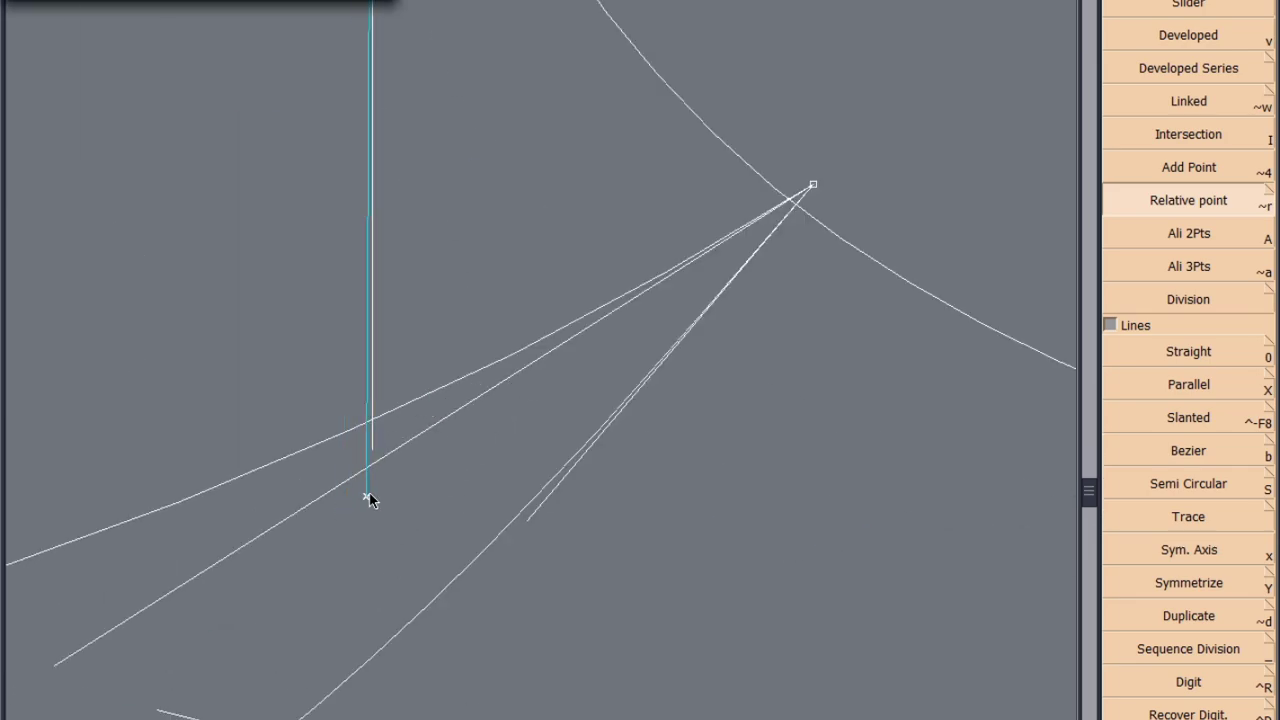
scroll(368, 500, up, 3)
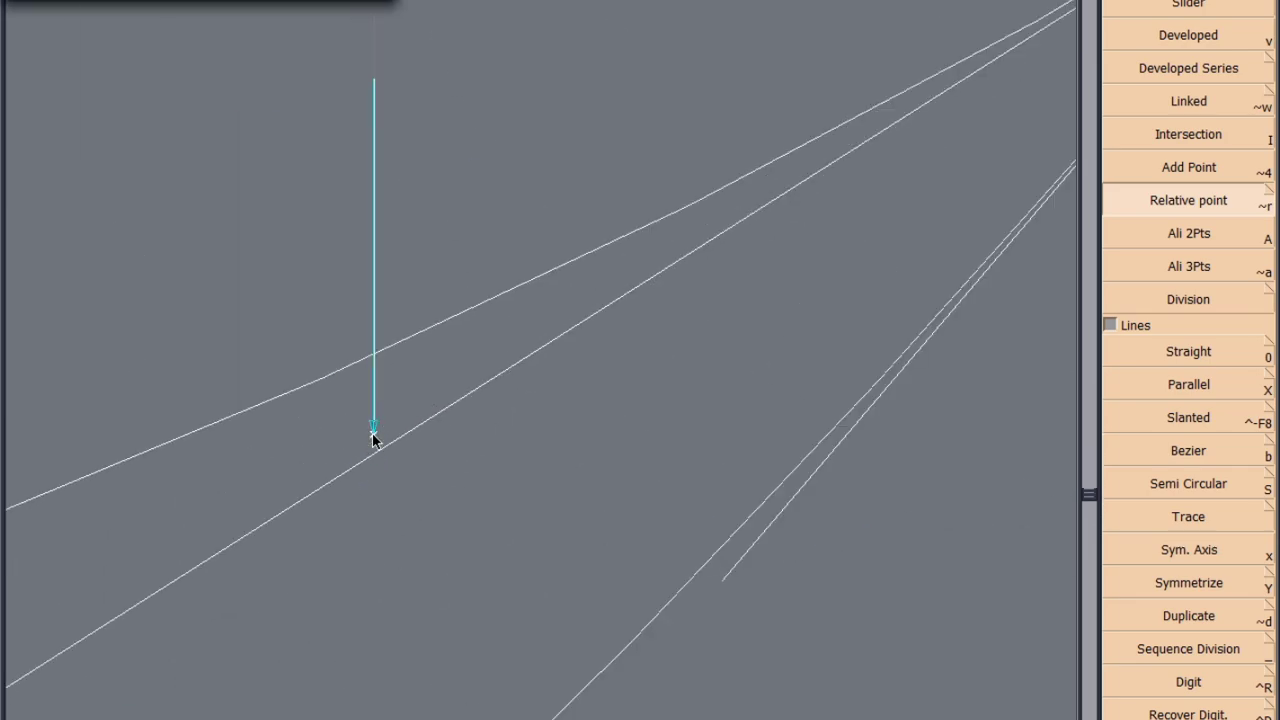
click(372, 433)
scroll(450, 580, down, 3)
scroll(435, 582, down, 3)
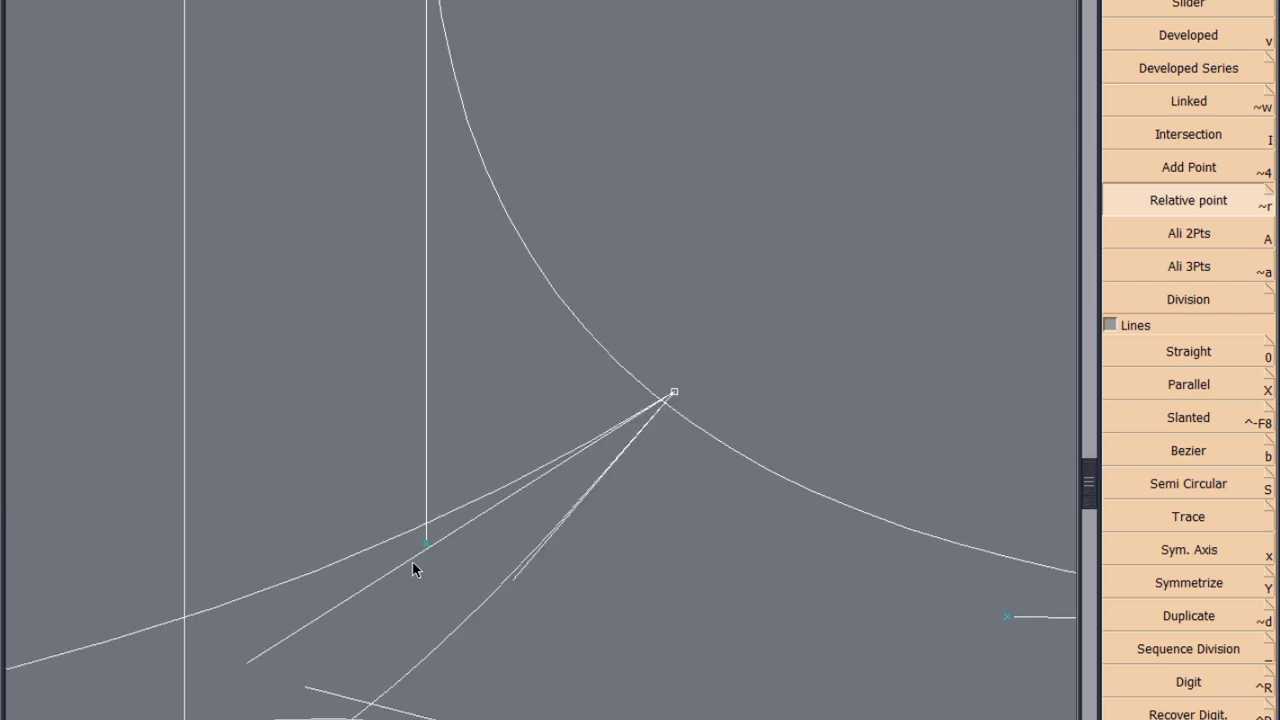
scroll(302, 517, down, 3)
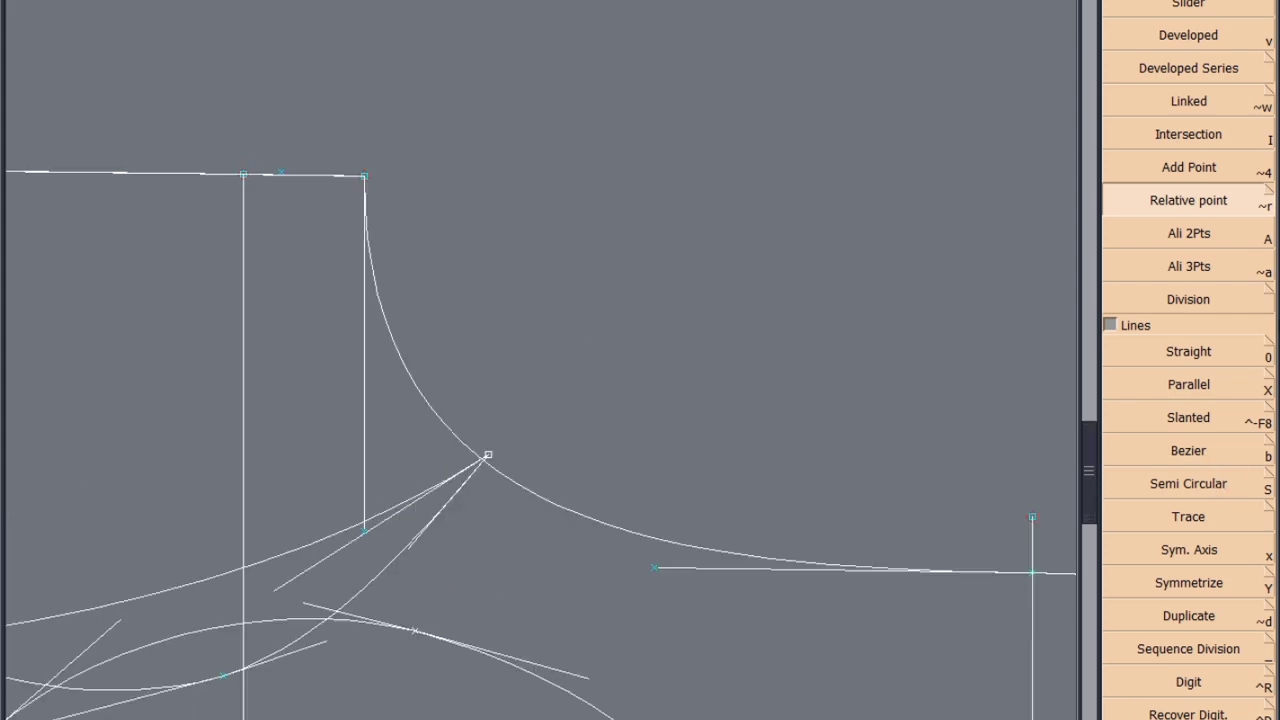
Step: Snap the ends of the armhole curve's two tangent handles onto the relative points
scroll(376, 557, up, 6)
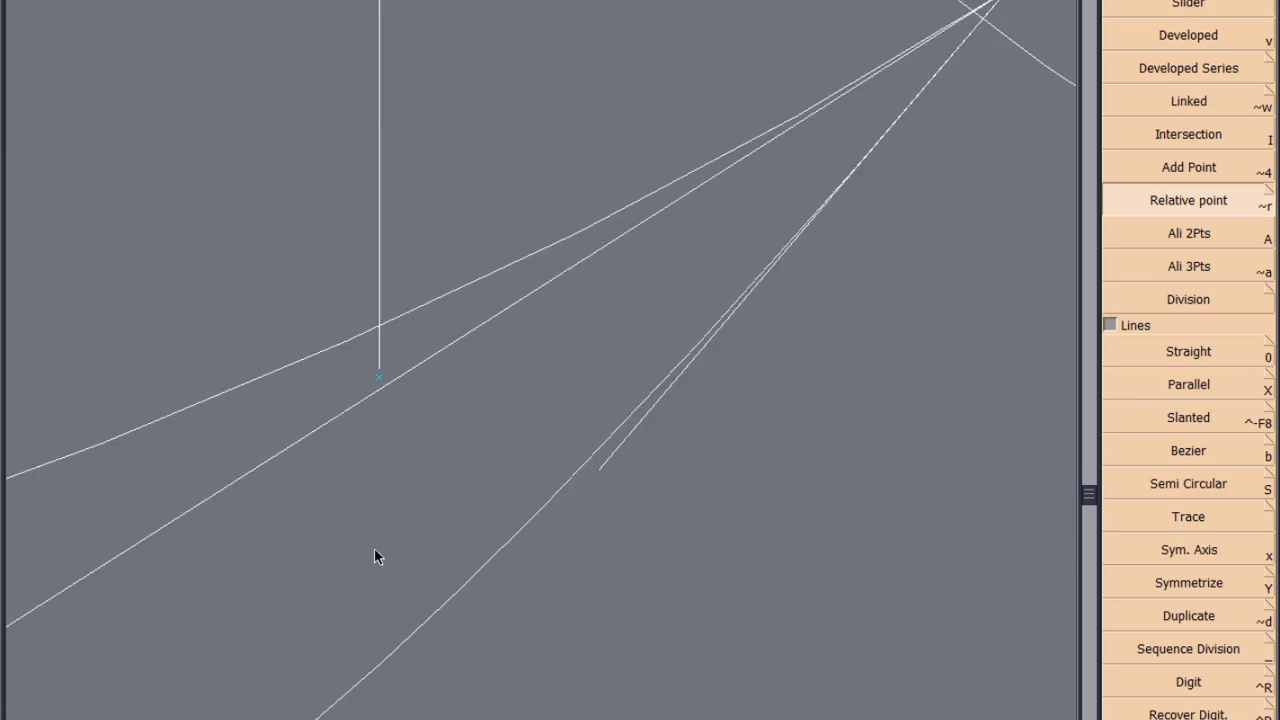
click(380, 372)
scroll(214, 417, down, 5)
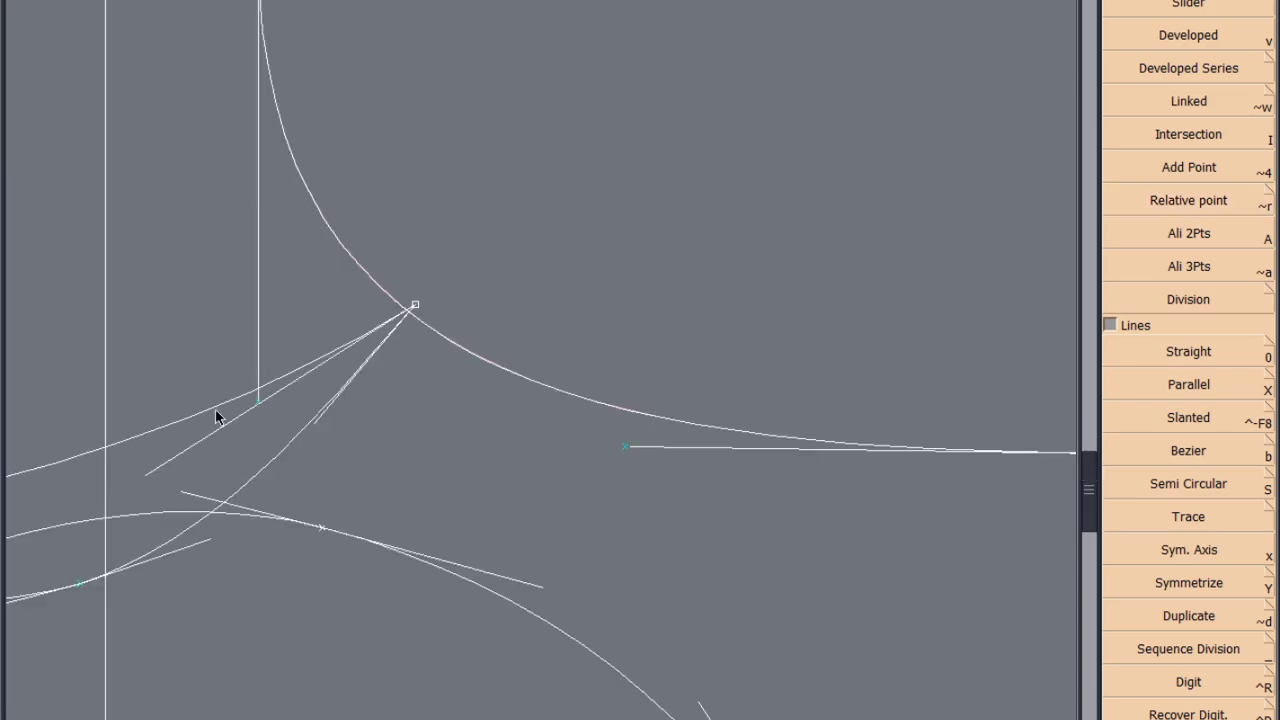
scroll(640, 452, up, 5)
click(607, 453)
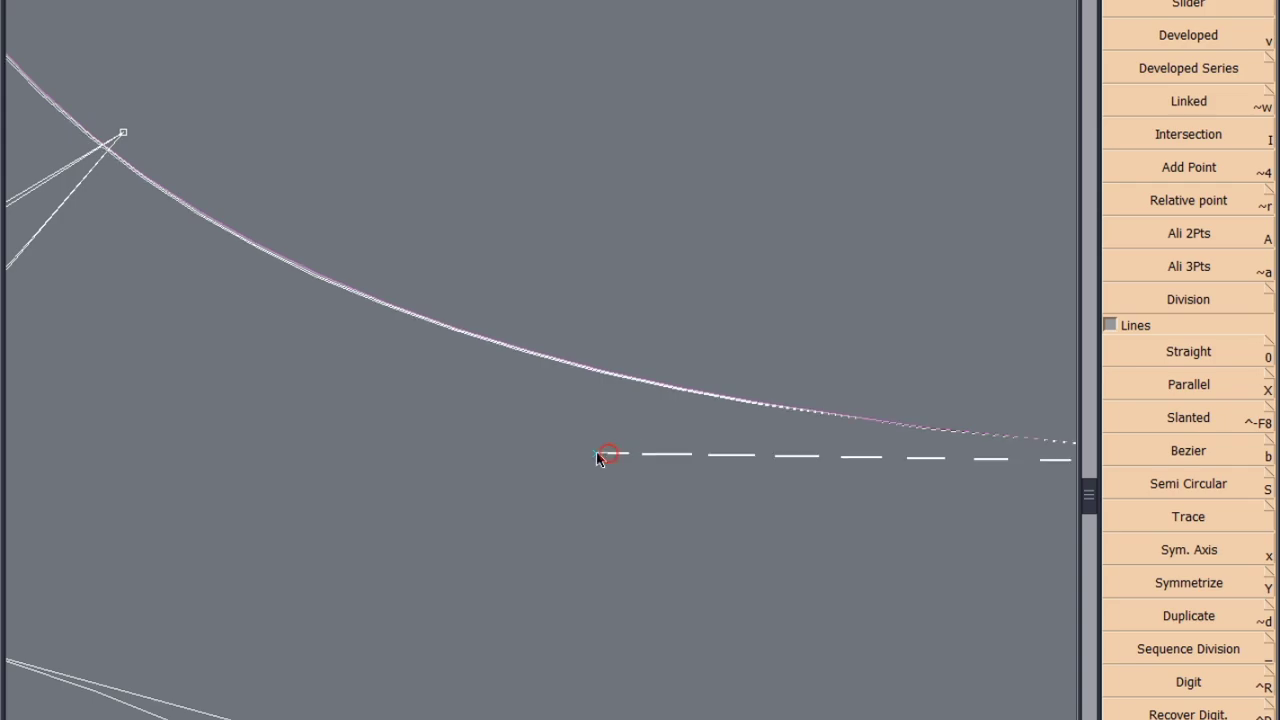
scroll(610, 462, down, 3)
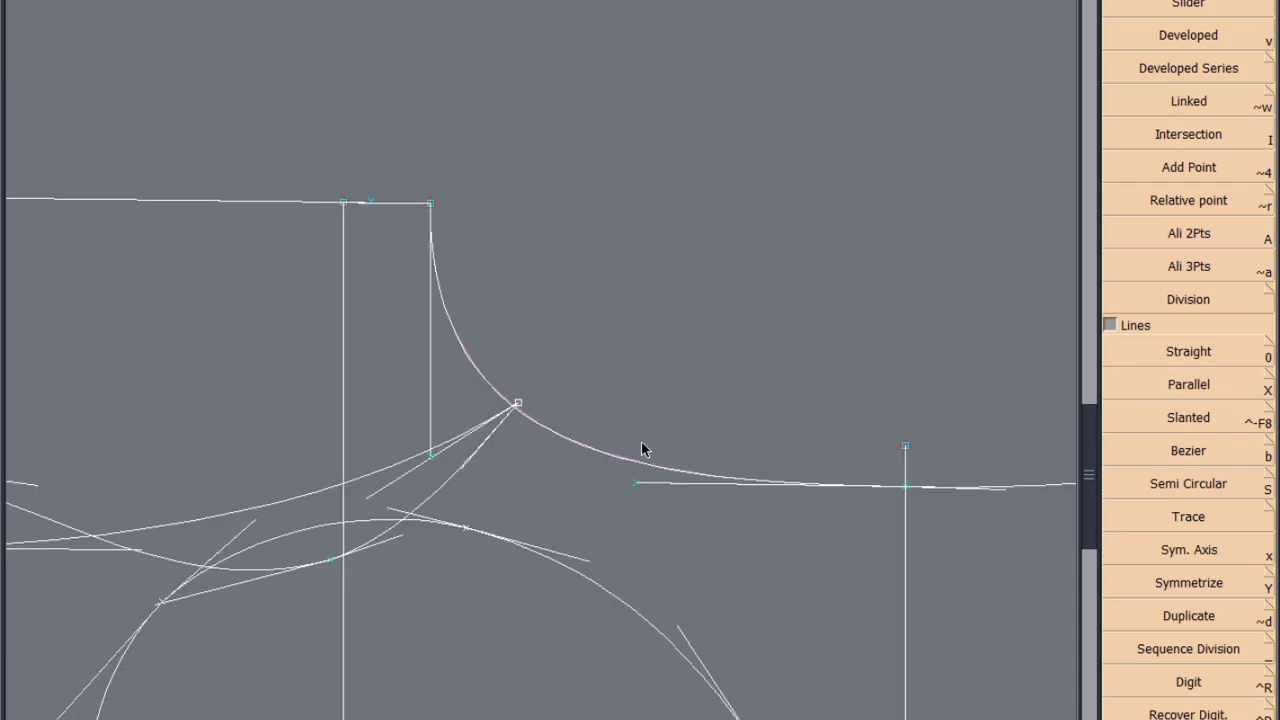
Step: Display the graded nest of all sizes to check how the armhole curve grades
key(F9)
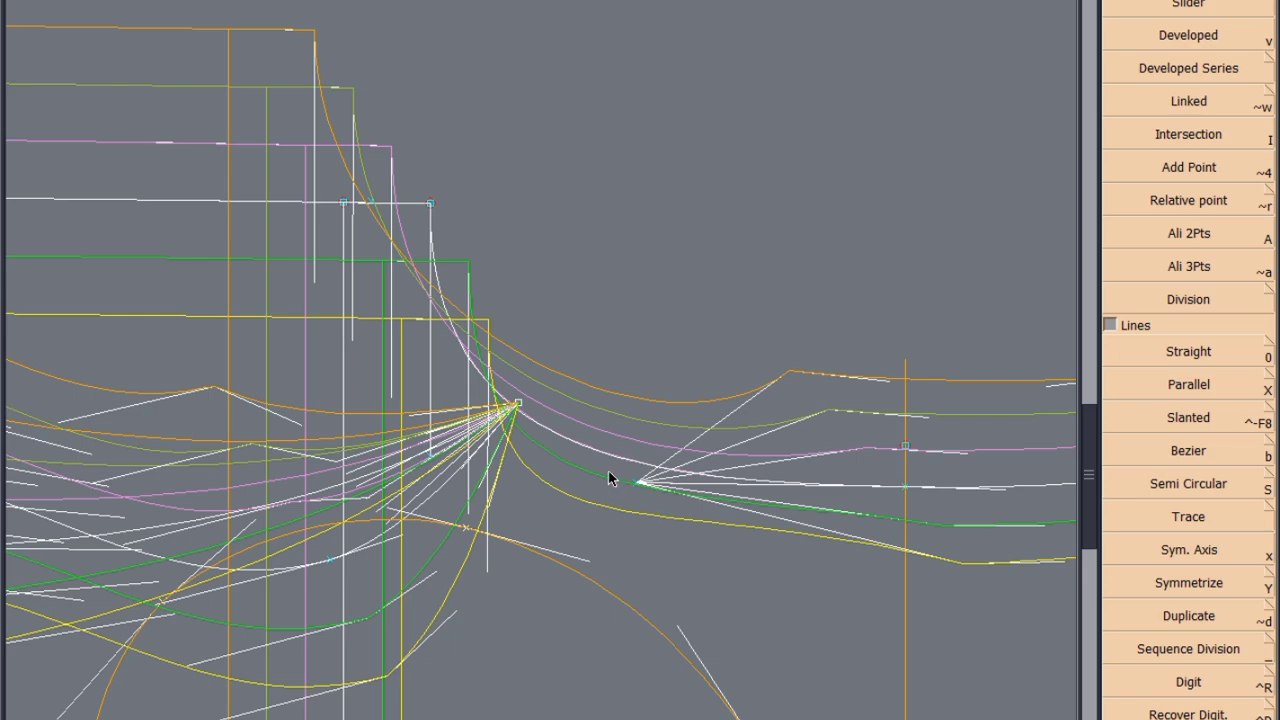
key(F9)
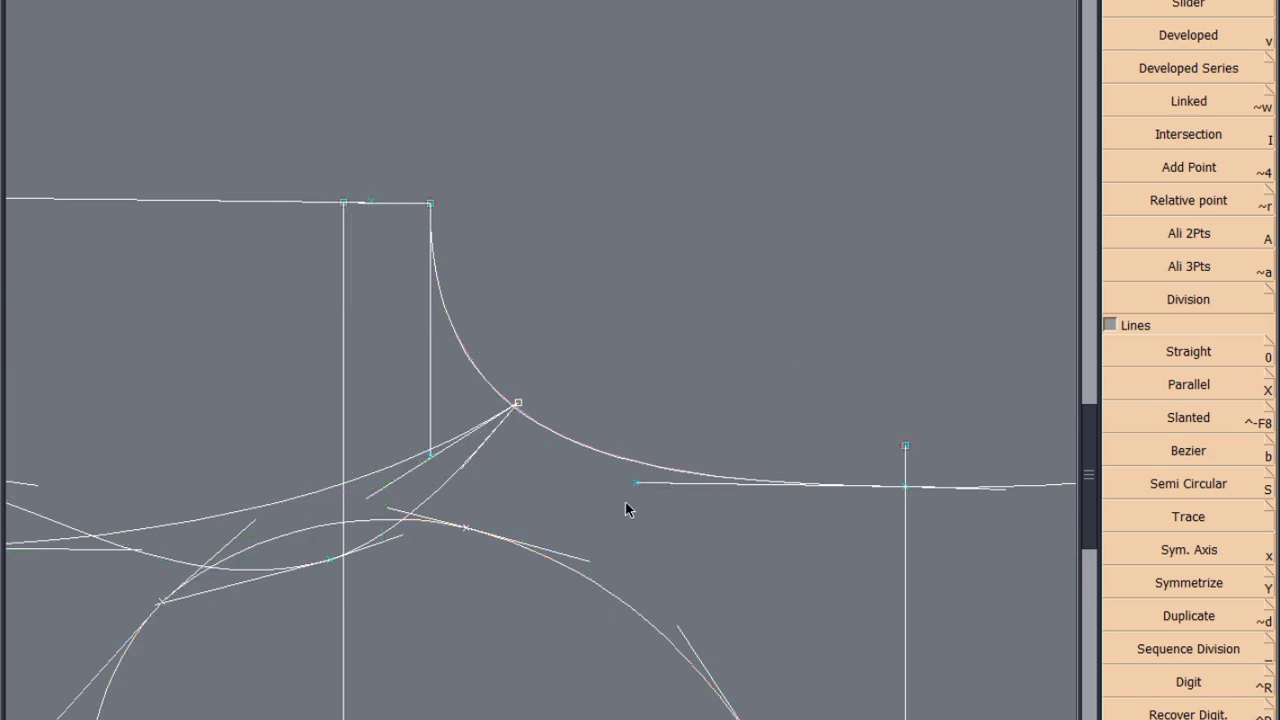
key(F9)
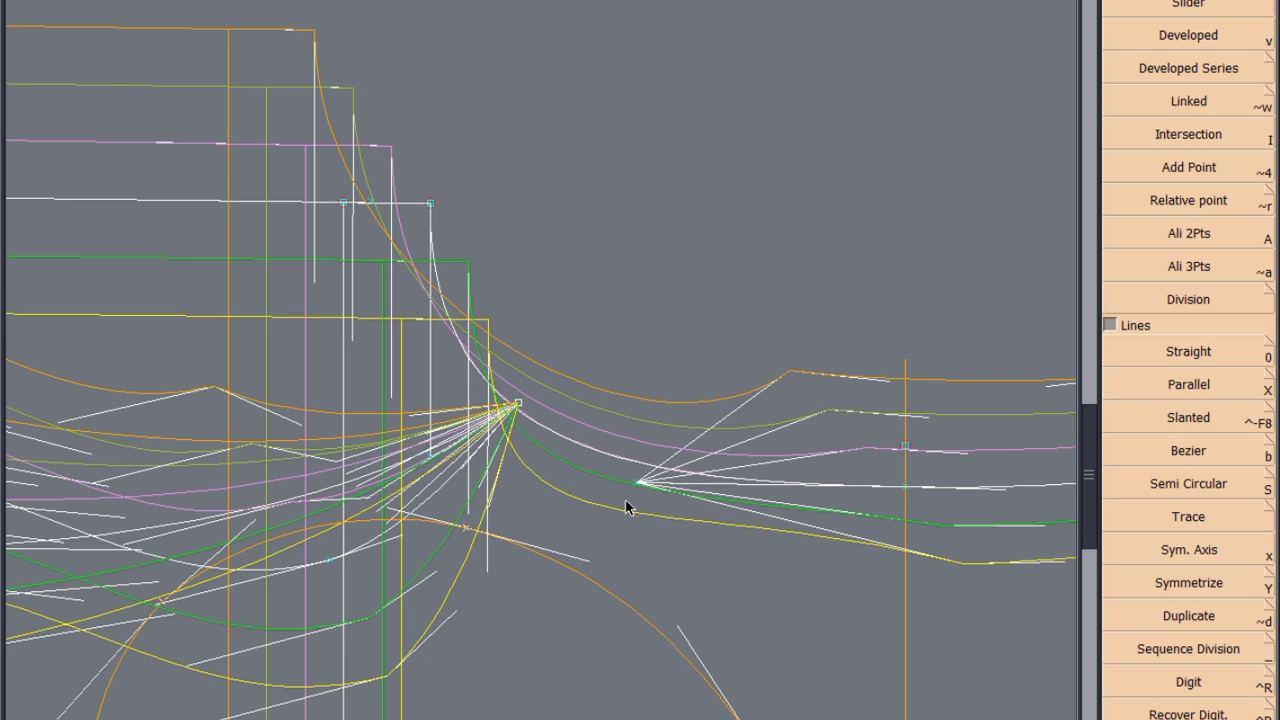
scroll(826, 443, down, 3)
scroll(774, 429, up, 2)
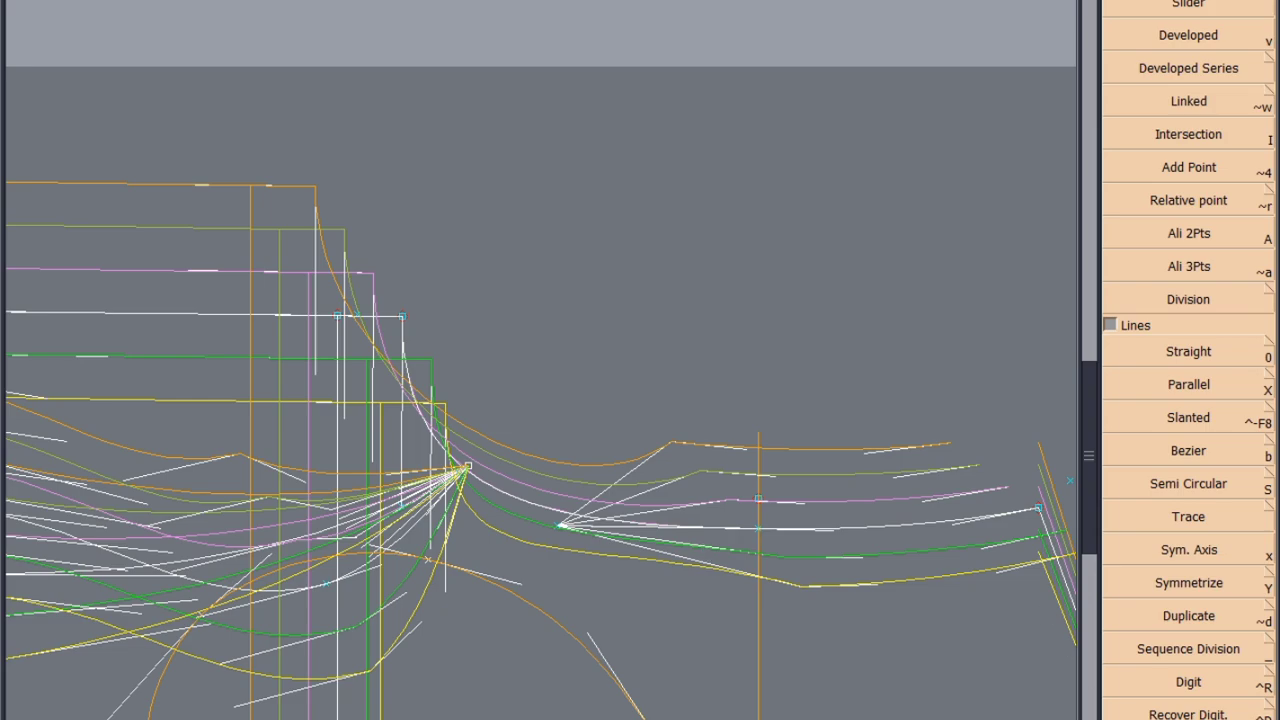
Step: Open the grading values of the relative point at the long armhole tangent handle and set its Y grade to 0.75 per size
key(F6)
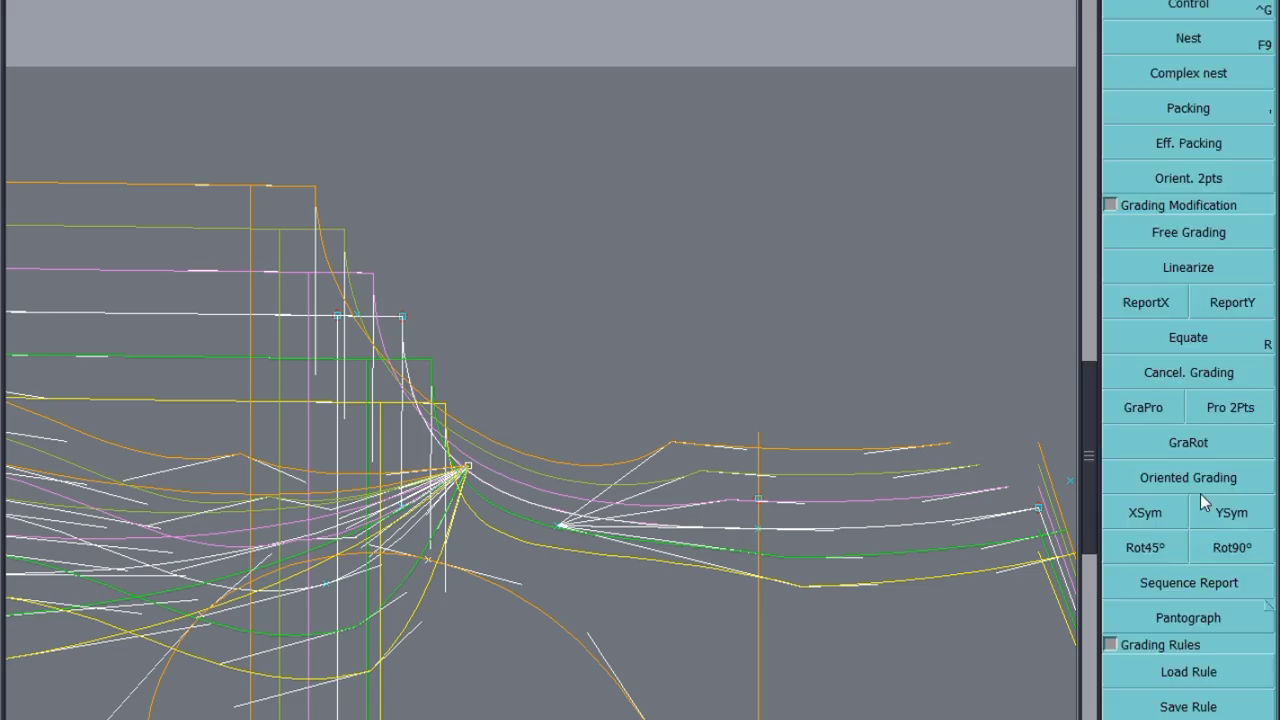
click(1214, 12)
click(558, 527)
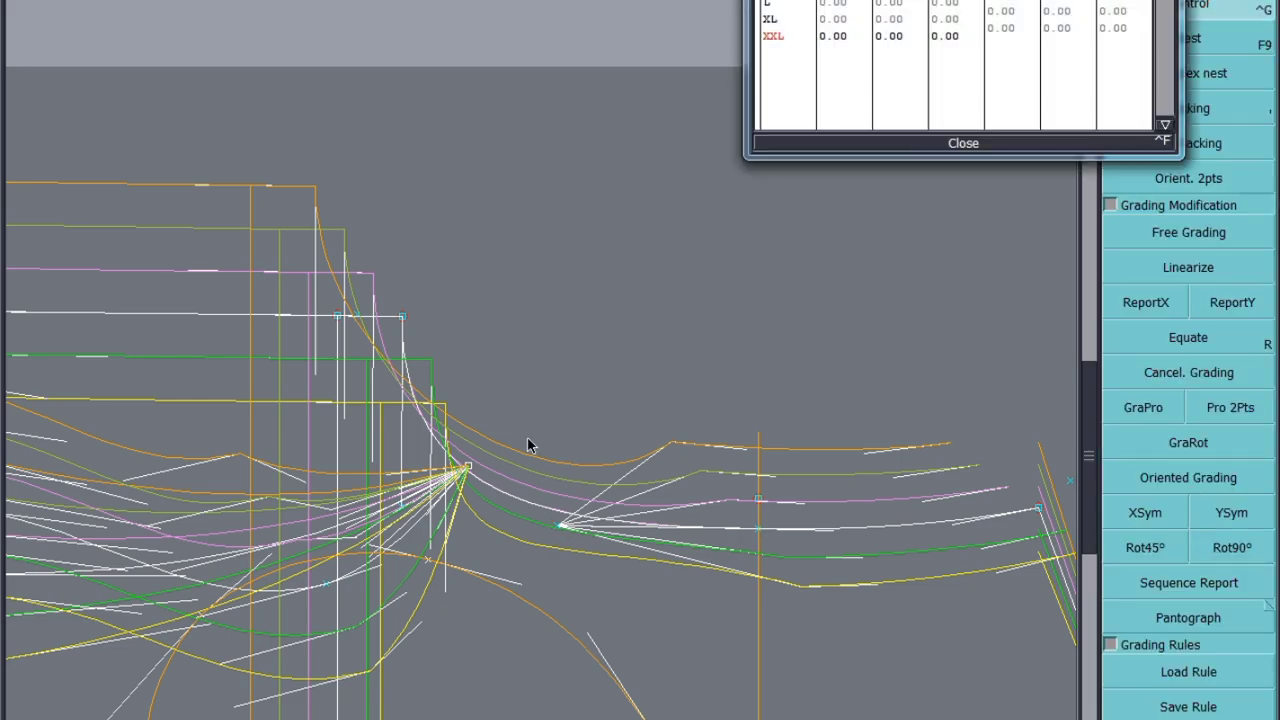
scroll(484, 352, up, 1)
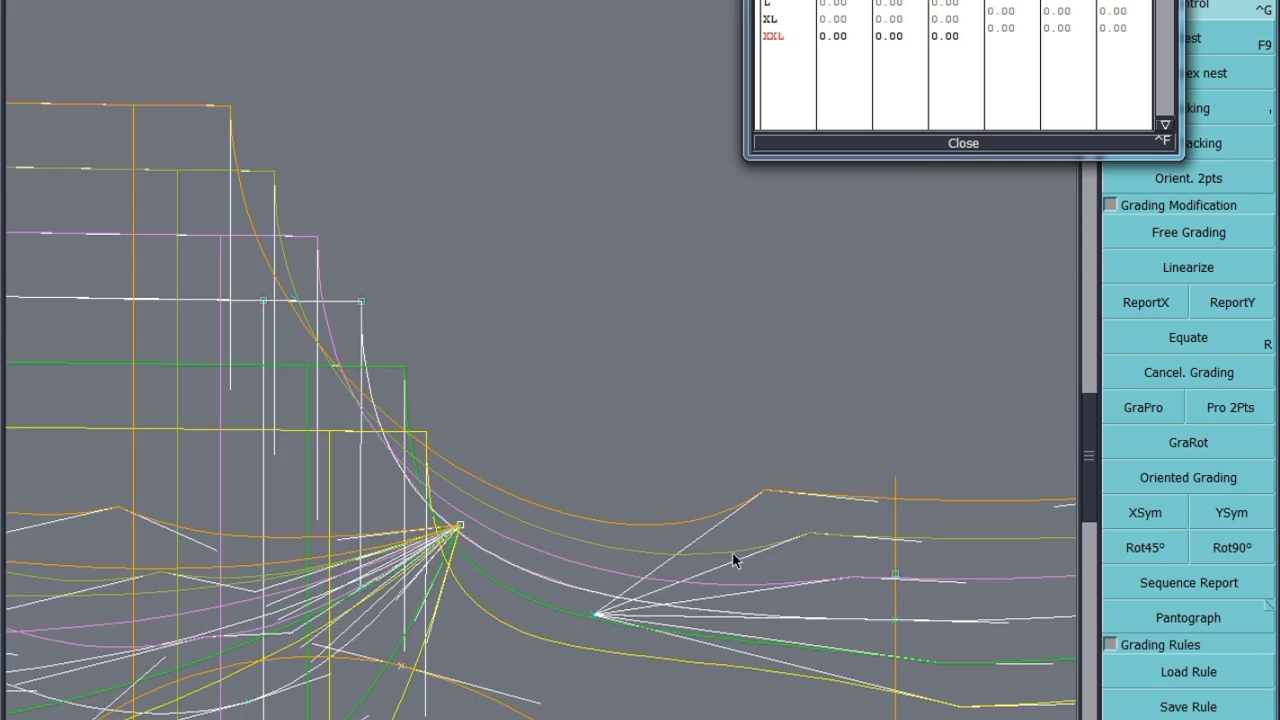
click(593, 614)
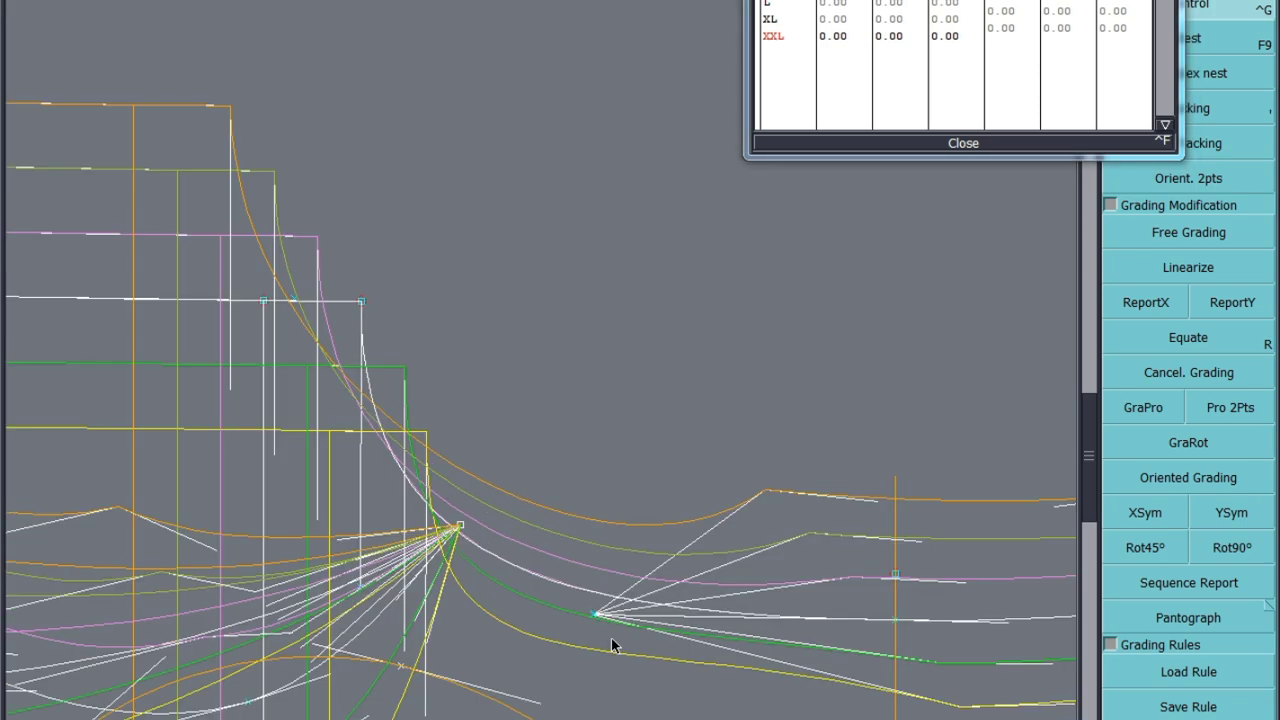
drag(1062, 3, 1065, 32)
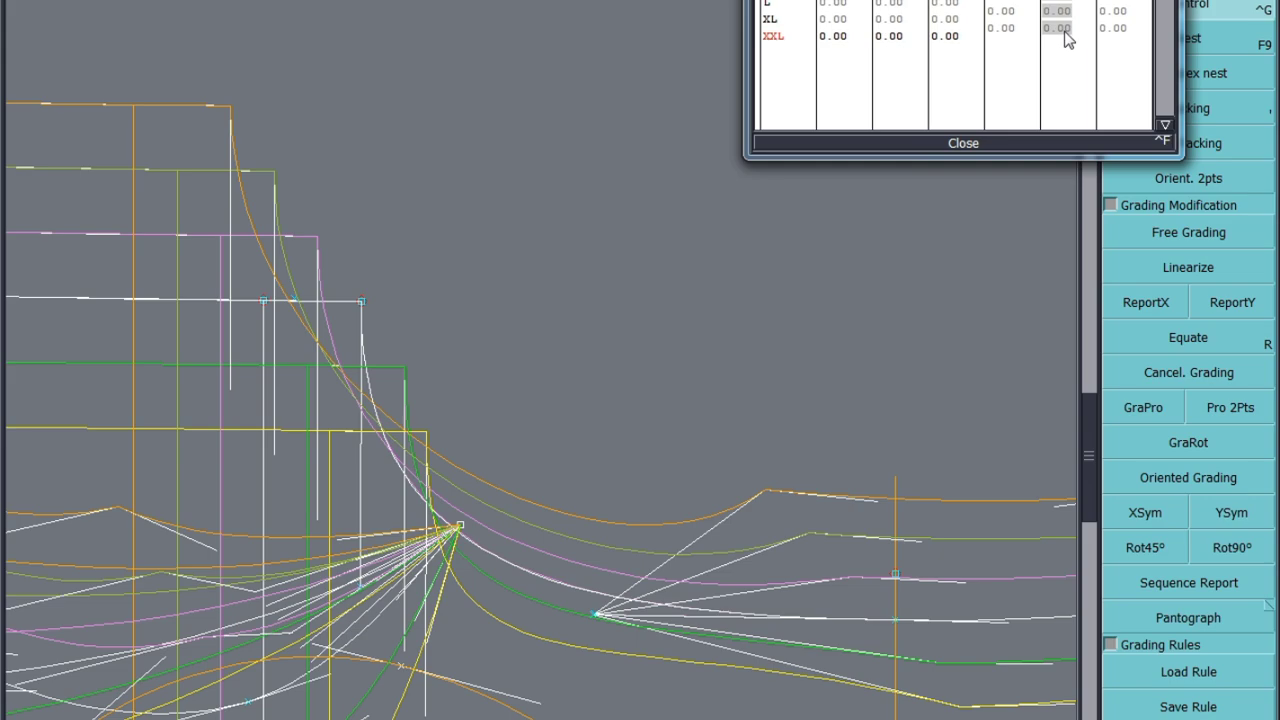
key(Return)
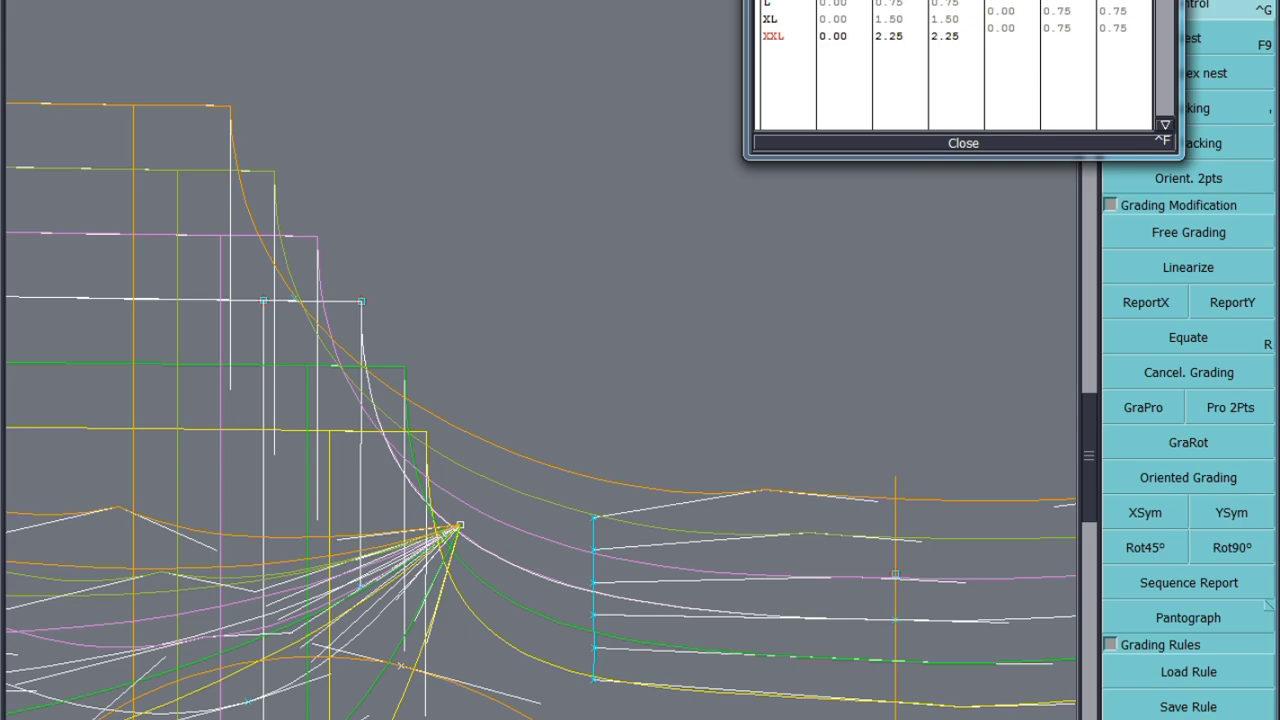
Step: Raise the Y grade of the long handle's relative point to 1 for every size
drag(1057, 10, 1064, 34)
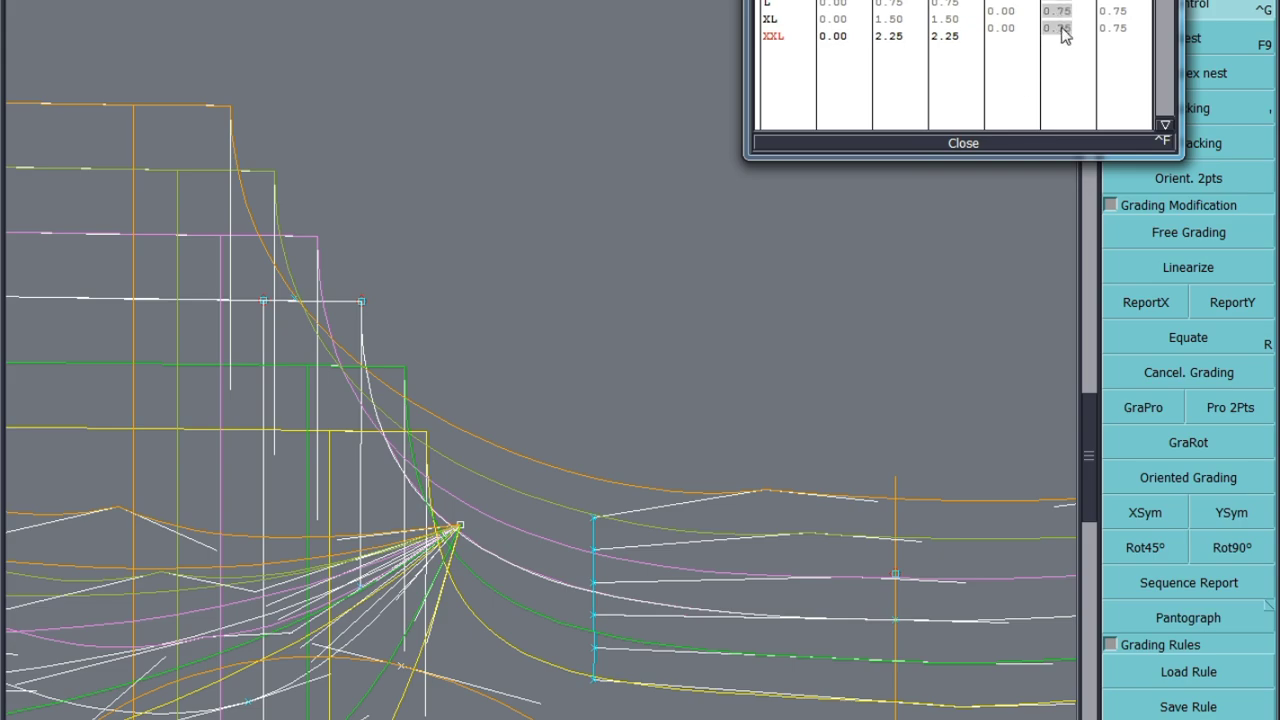
text(1)
key(Return)
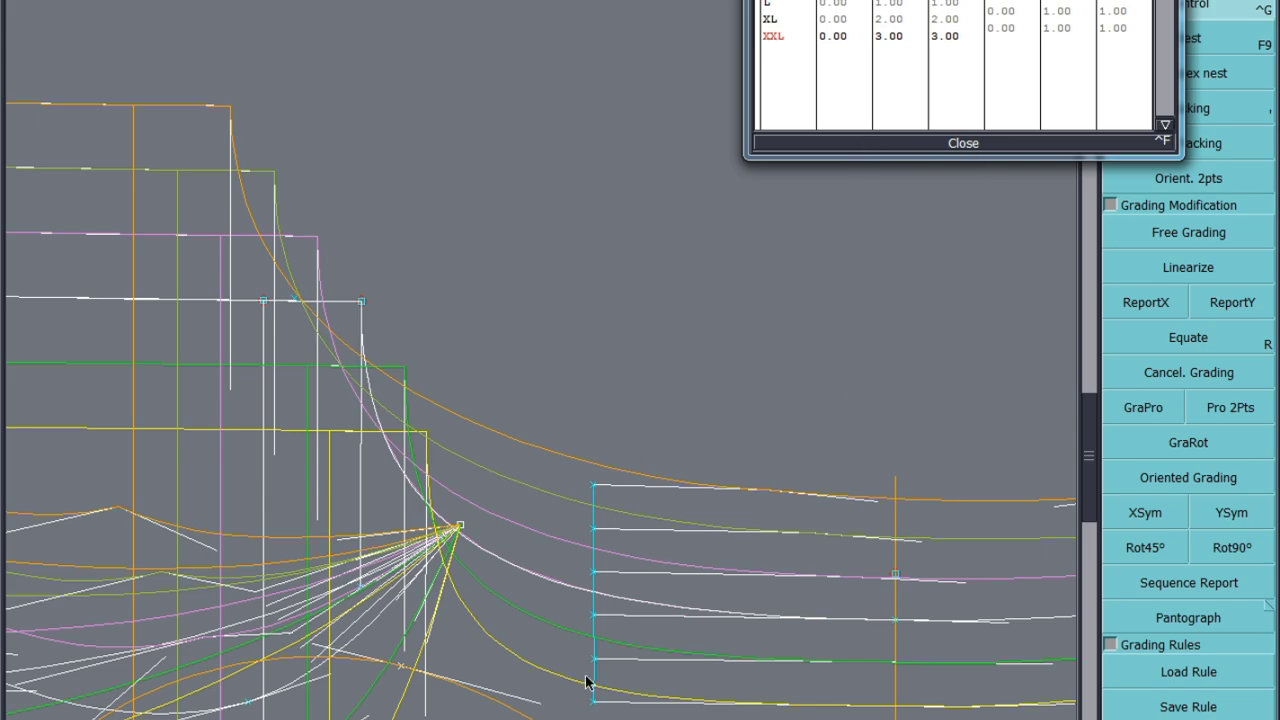
Step: Move the long handle's graded points outward for XXL, XL and L, to Y values of about 3.26, 2.24 and 1.28
click(594, 484)
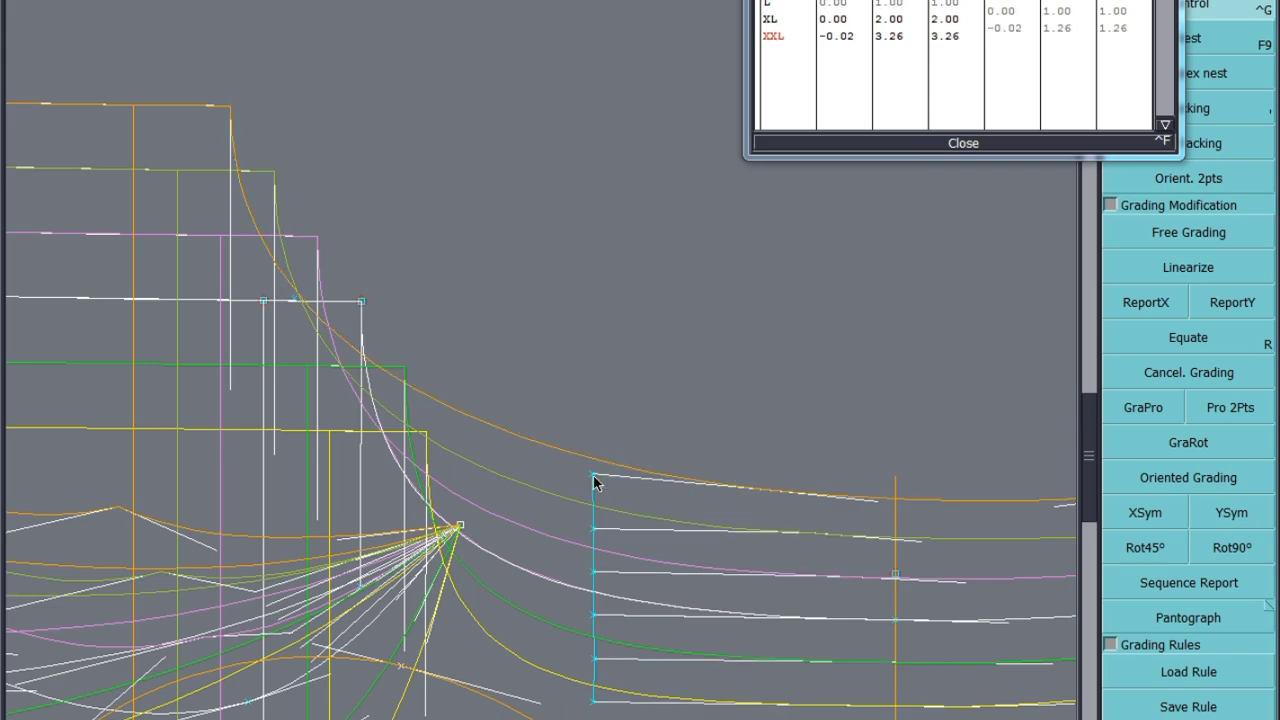
click(594, 522)
click(593, 518)
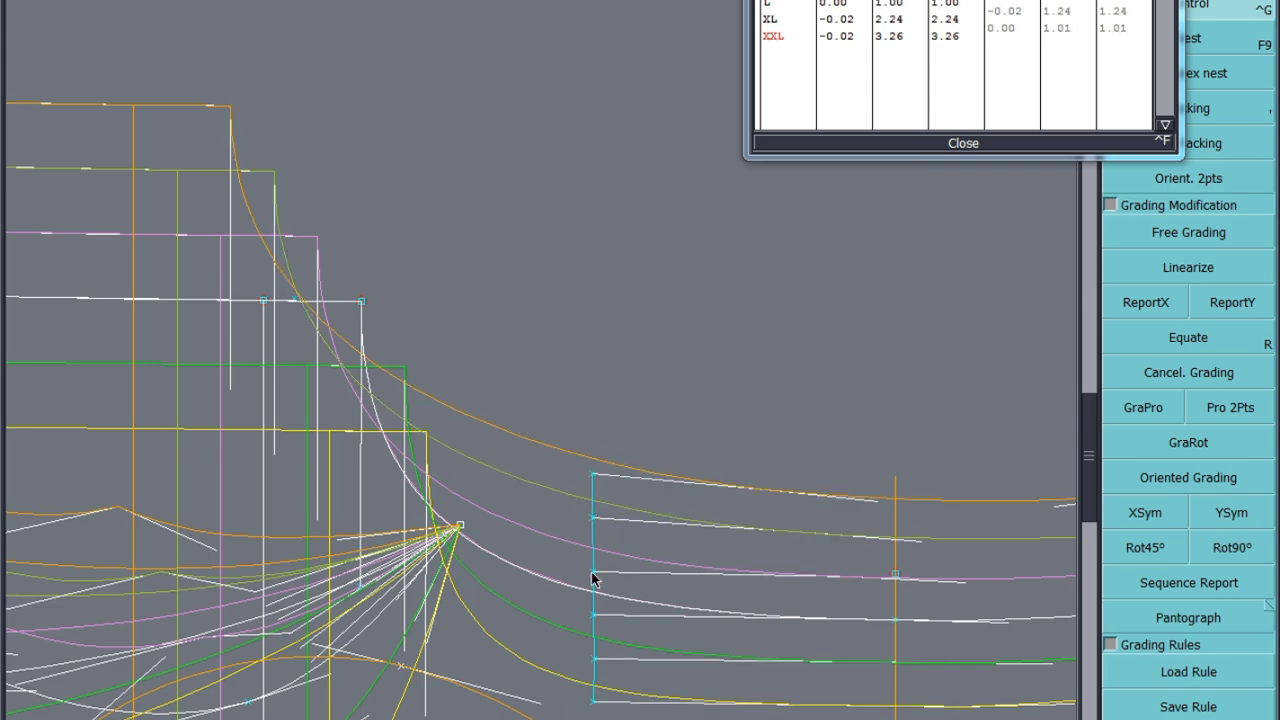
click(595, 569)
click(596, 560)
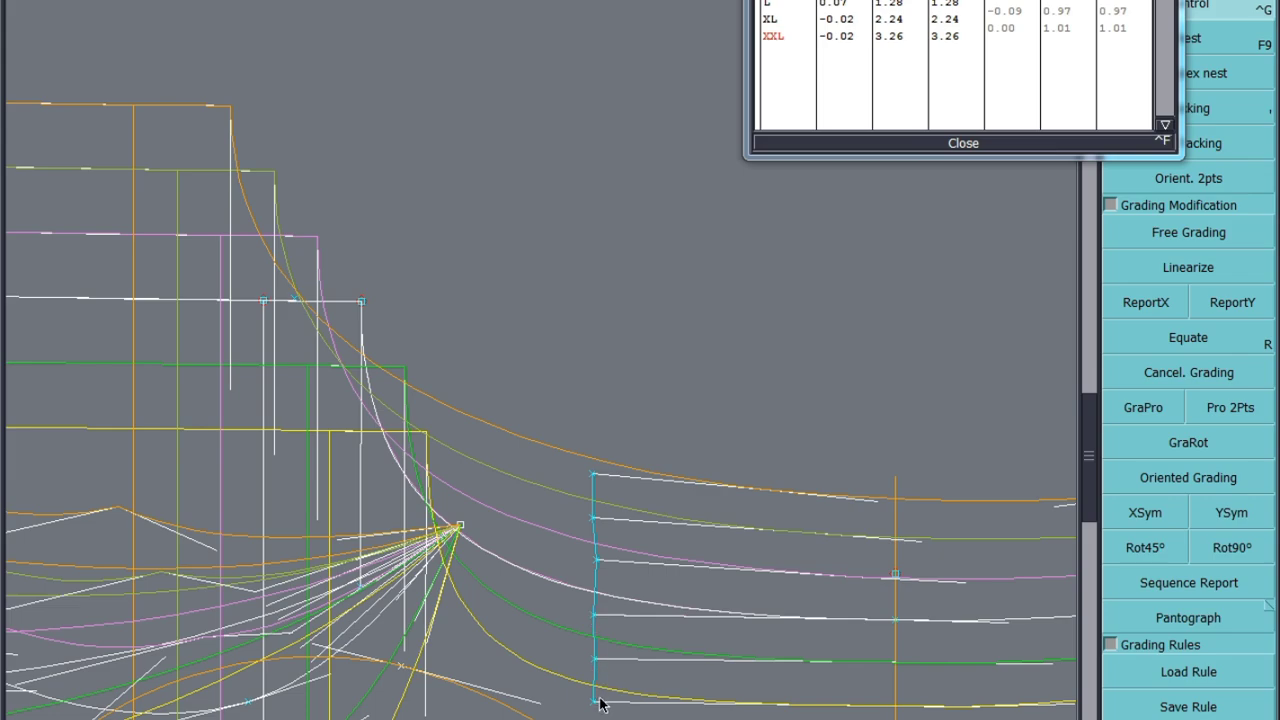
Step: Reposition the underarm handle's graded points to about -2.51, 3.54 for XXL, -1.80, 2.64 for XL and -0.76, 1.08 for L
click(359, 587)
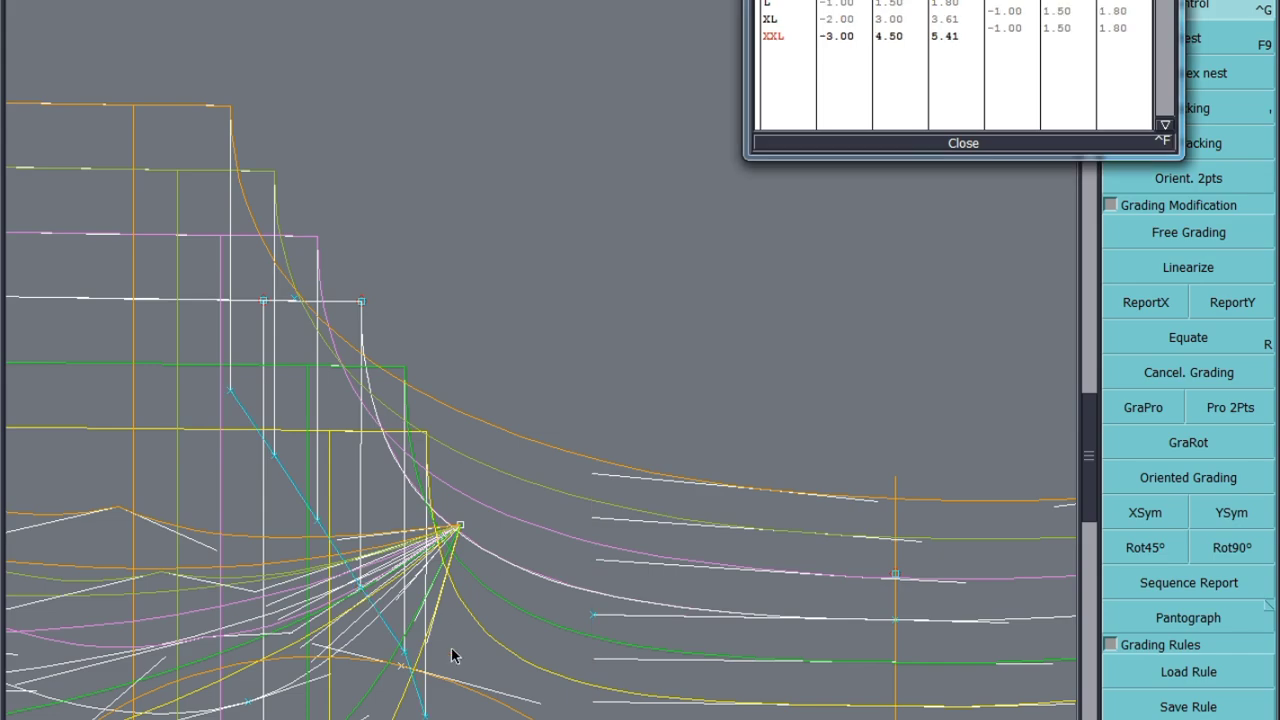
scroll(477, 414, down, 3)
scroll(420, 512, up, 3)
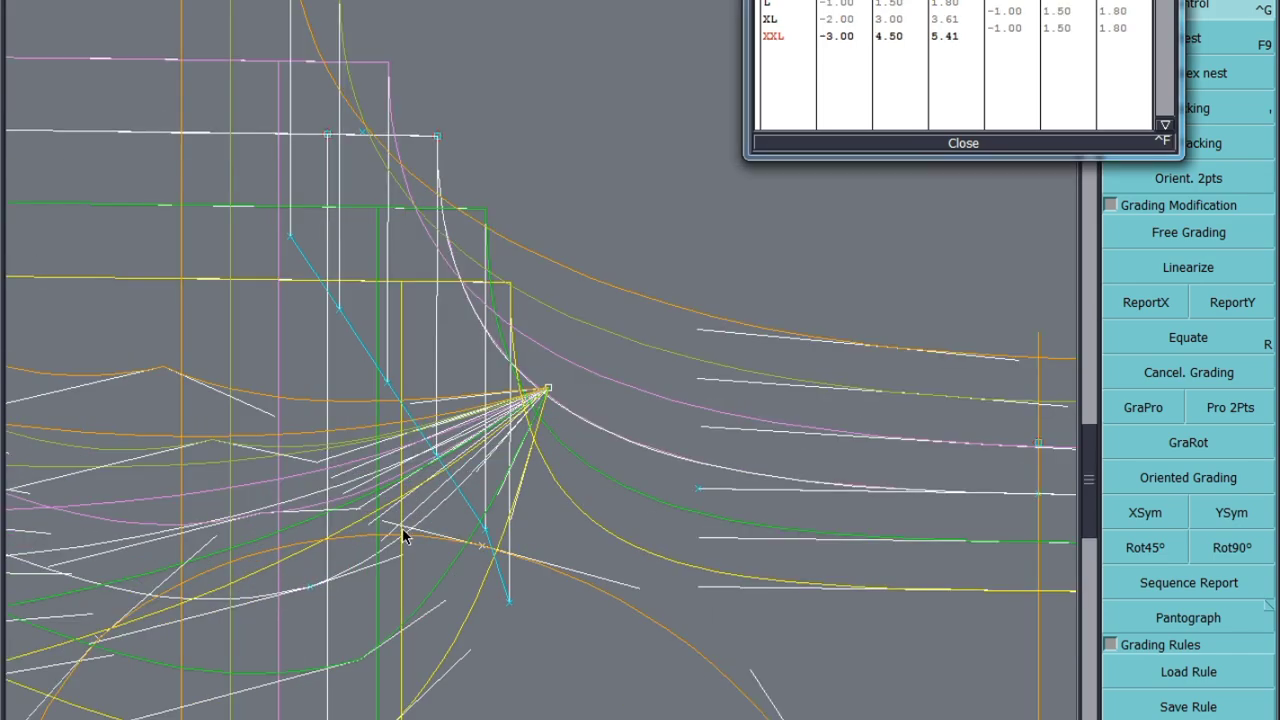
scroll(405, 543, down, 2)
scroll(351, 386, up, 1)
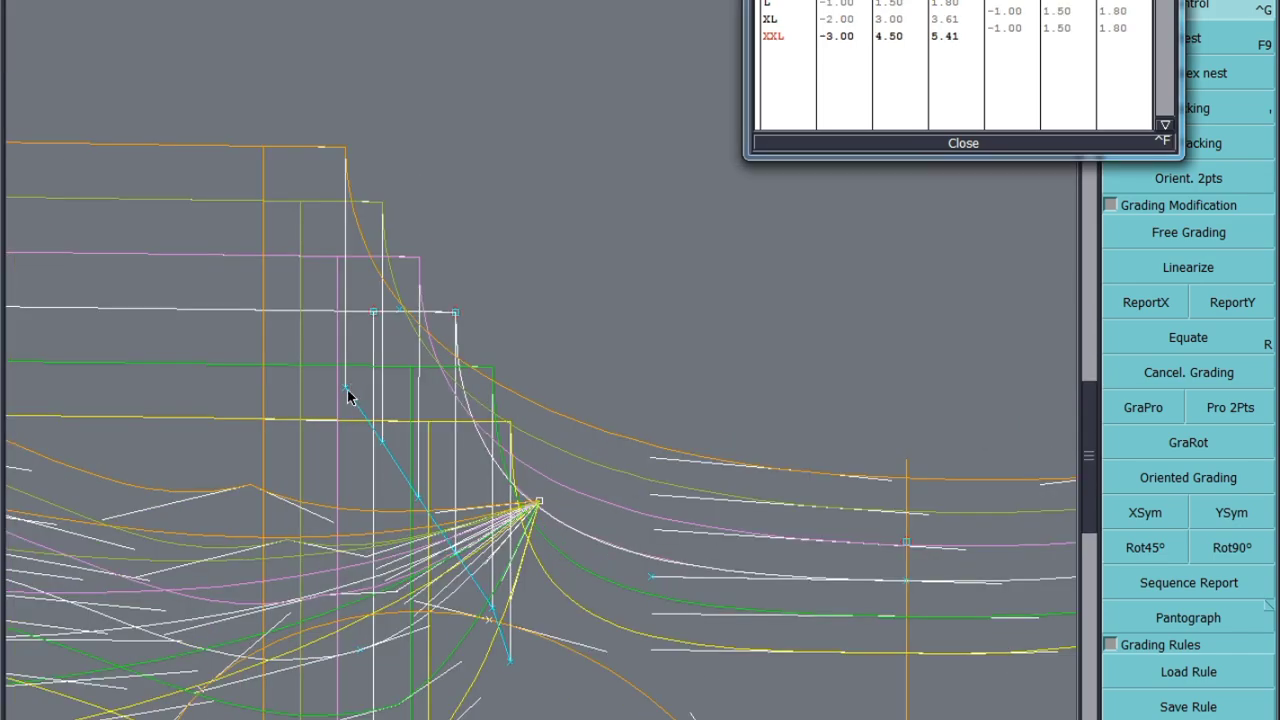
drag(347, 395, 392, 455)
drag(420, 503, 463, 565)
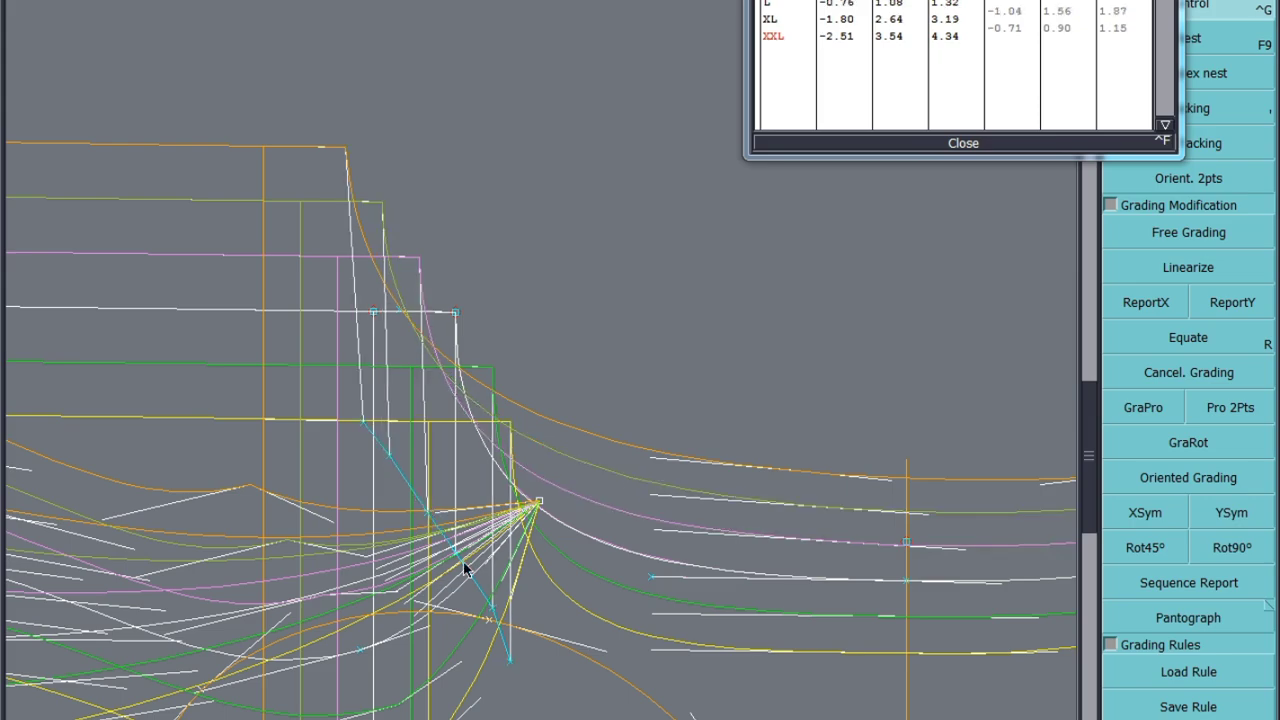
Step: Shift the underarm handle's graded points of the two smaller sizes upward to smooth their armhole curves
click(495, 610)
click(495, 605)
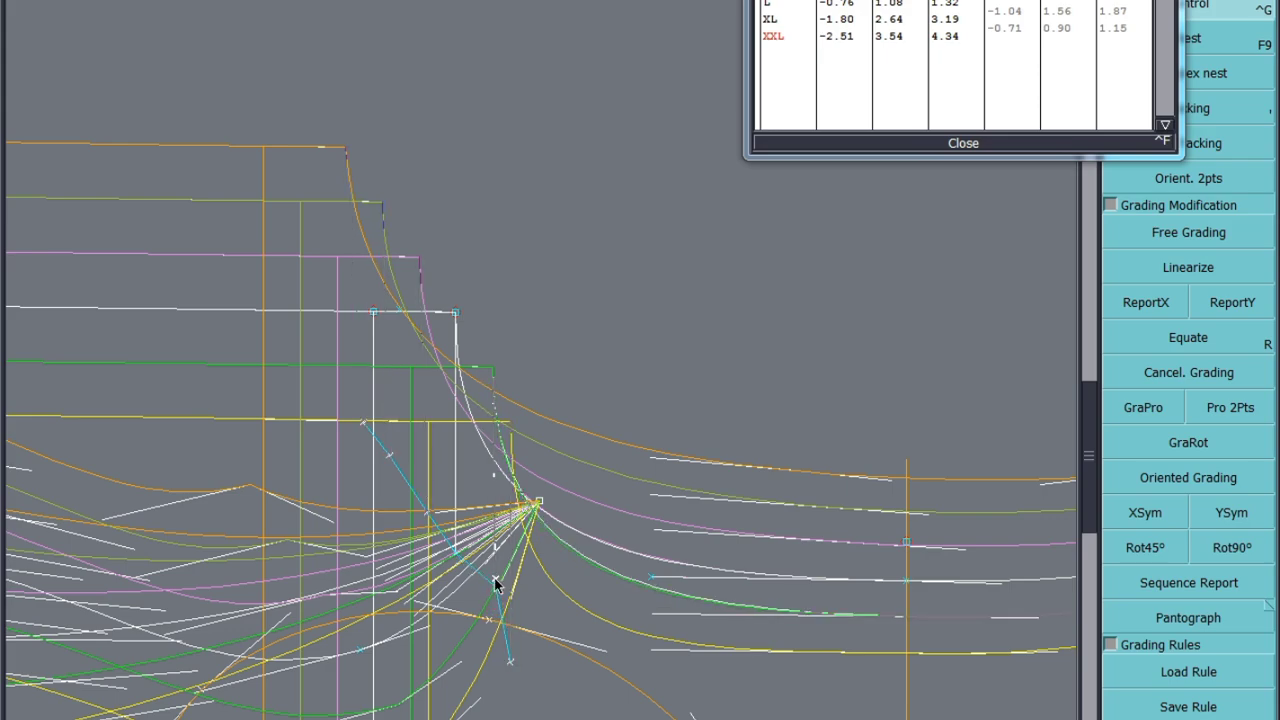
click(495, 577)
click(509, 661)
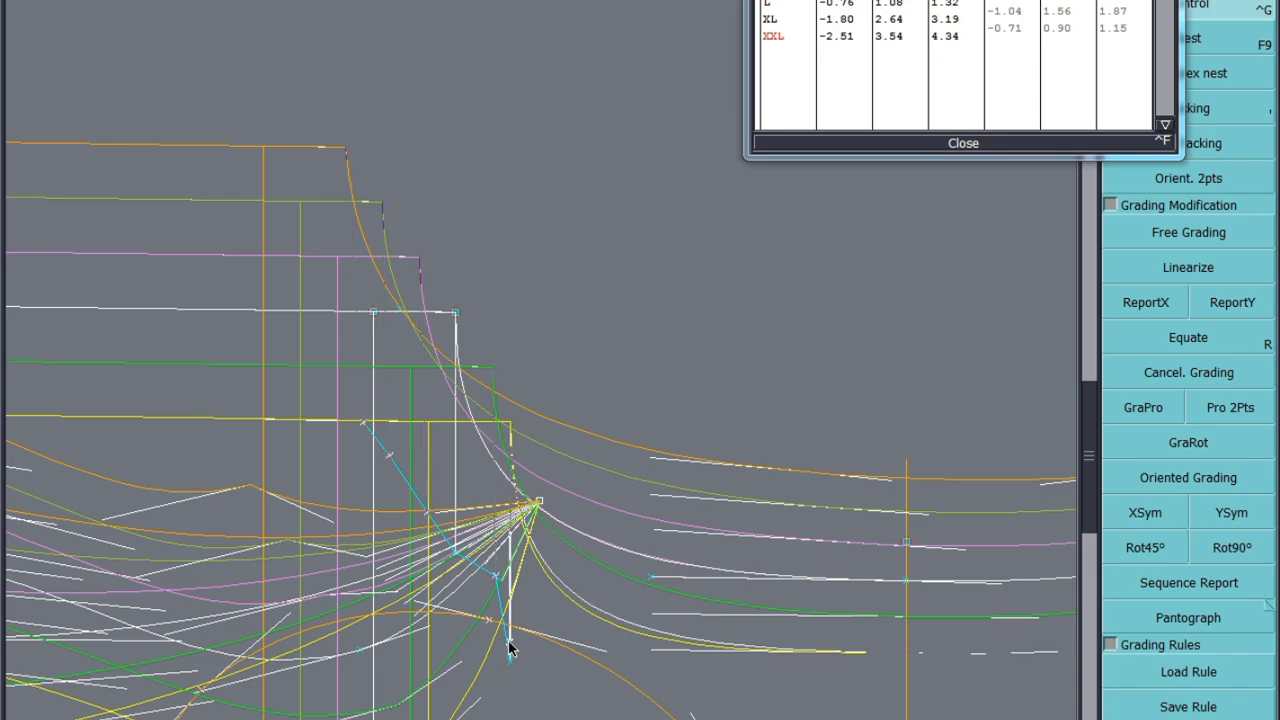
click(509, 639)
click(509, 639)
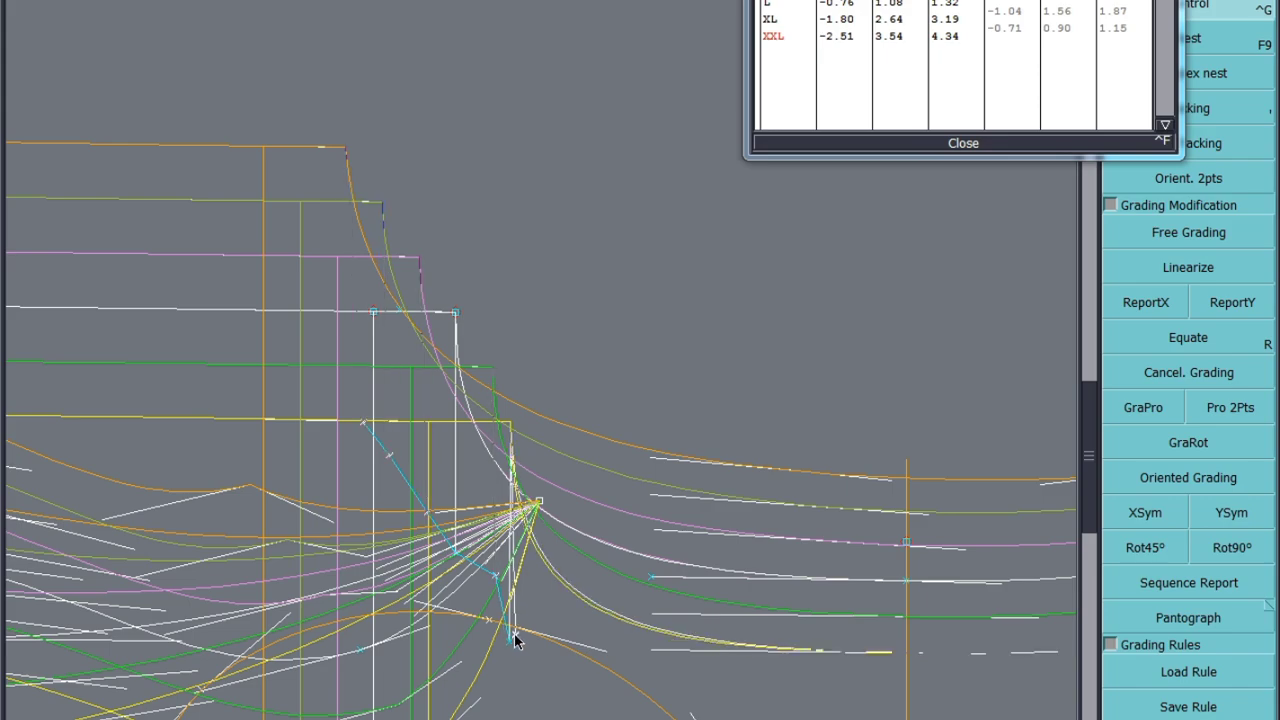
click(516, 640)
click(515, 635)
click(516, 624)
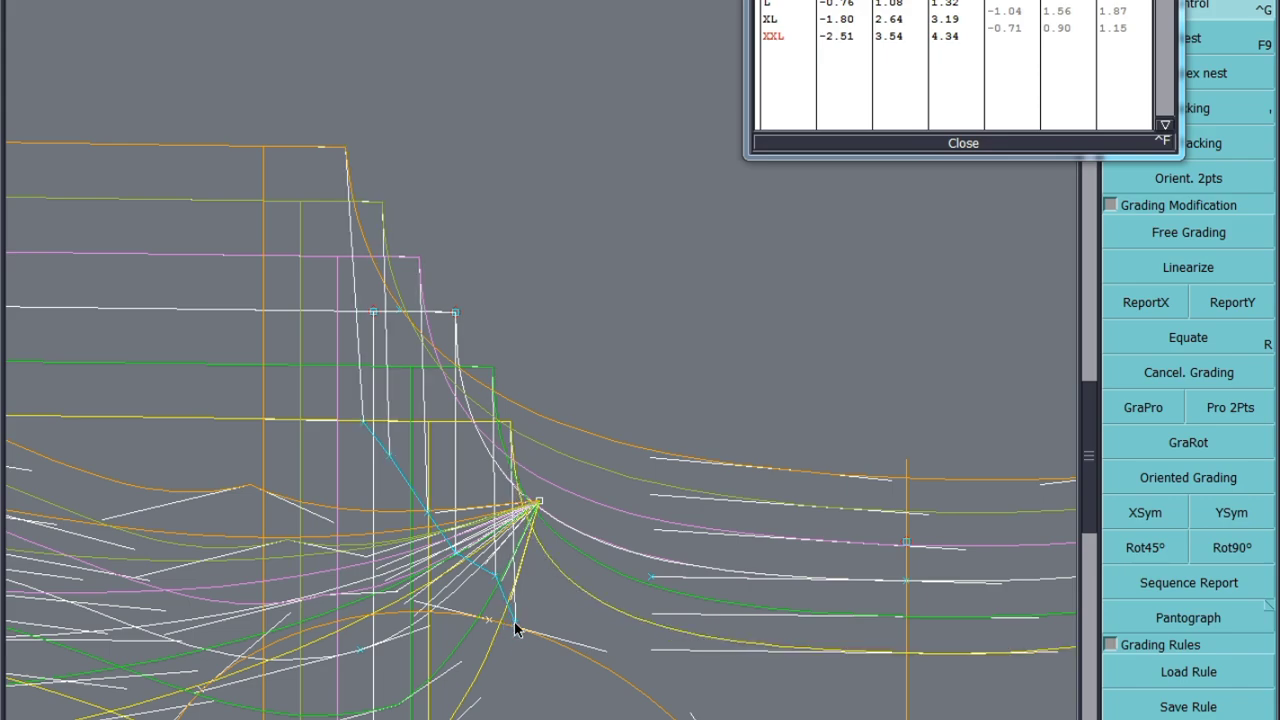
click(495, 576)
click(496, 566)
Step: Check the grading values of the armhole's middle point and close the grading table
scroll(494, 554, down, 3)
scroll(614, 600, up, 3)
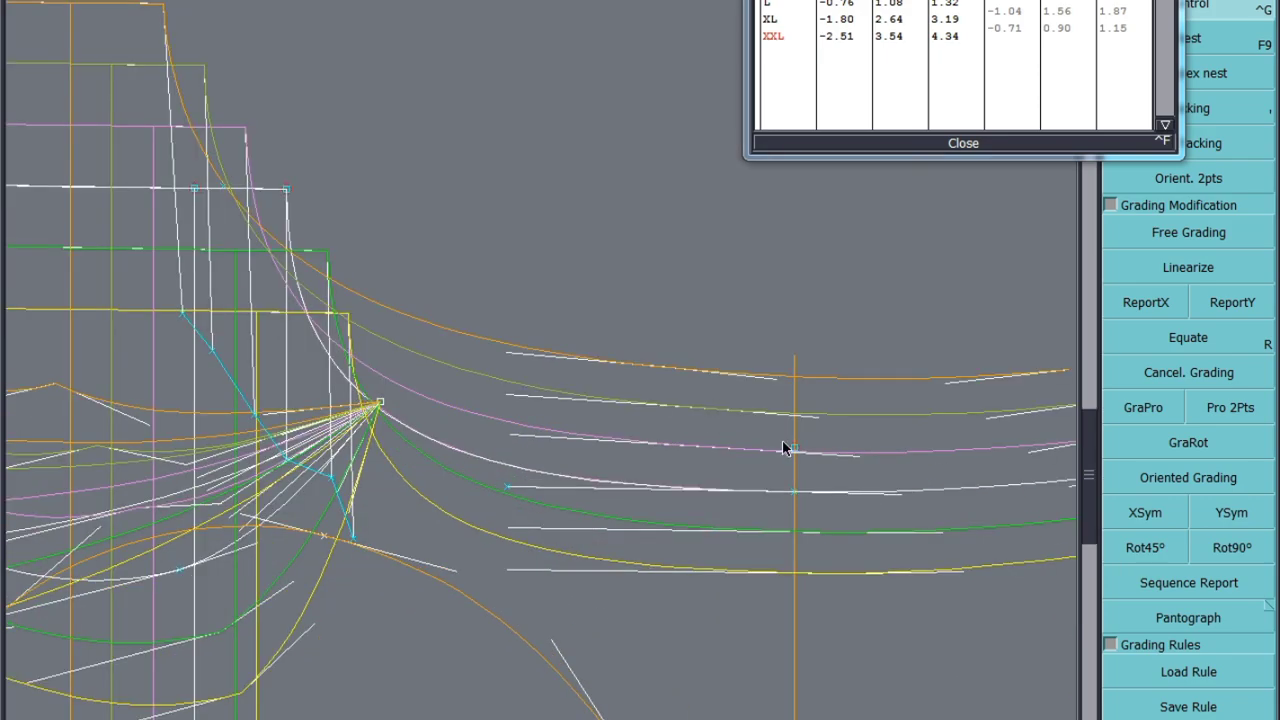
click(796, 497)
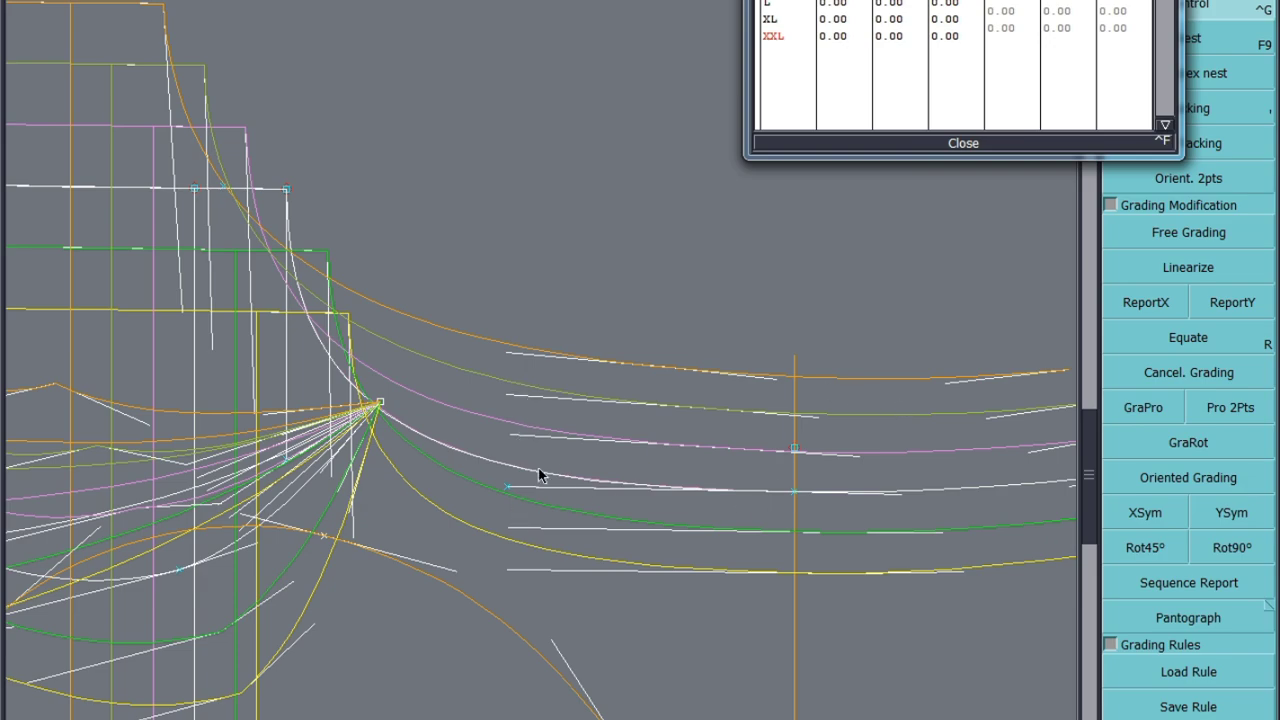
scroll(547, 462, down, 2)
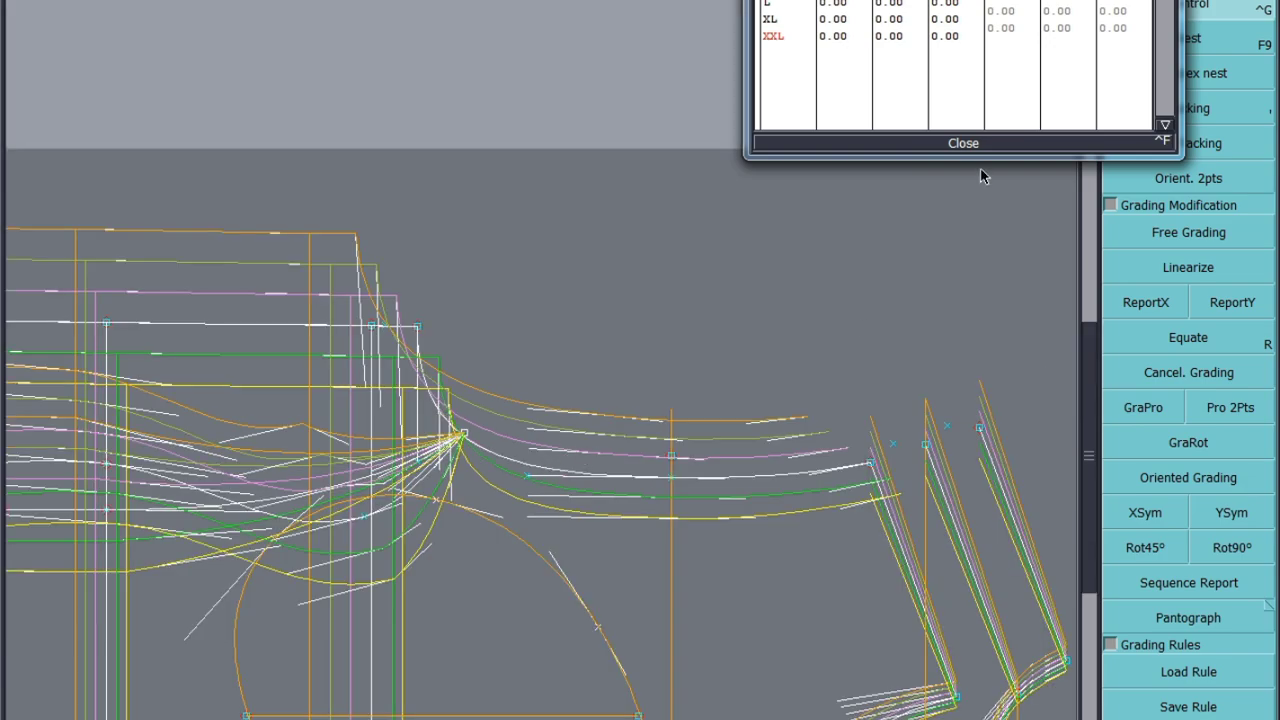
click(961, 143)
Step: Copy the Y and X grading of the armhole's underarm corner to the point where the panel seam lines meet the armhole
scroll(578, 505, up, 3)
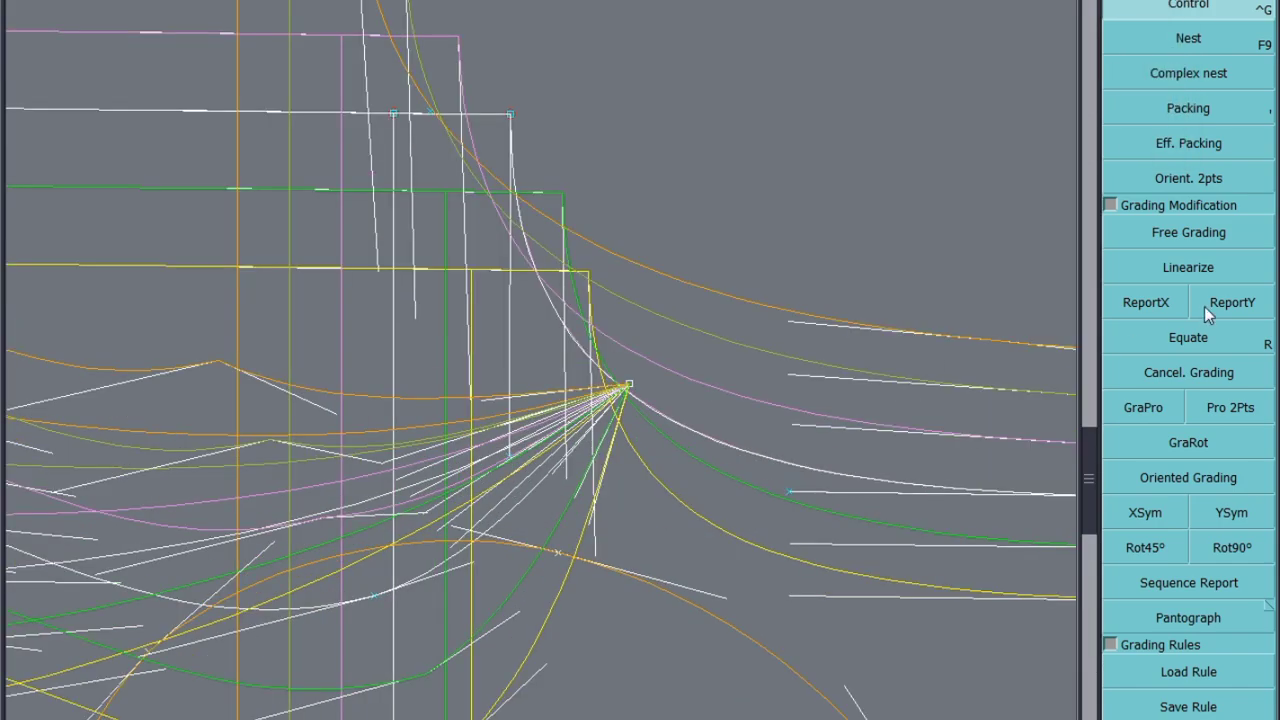
click(1204, 306)
scroll(398, 494, down, 2)
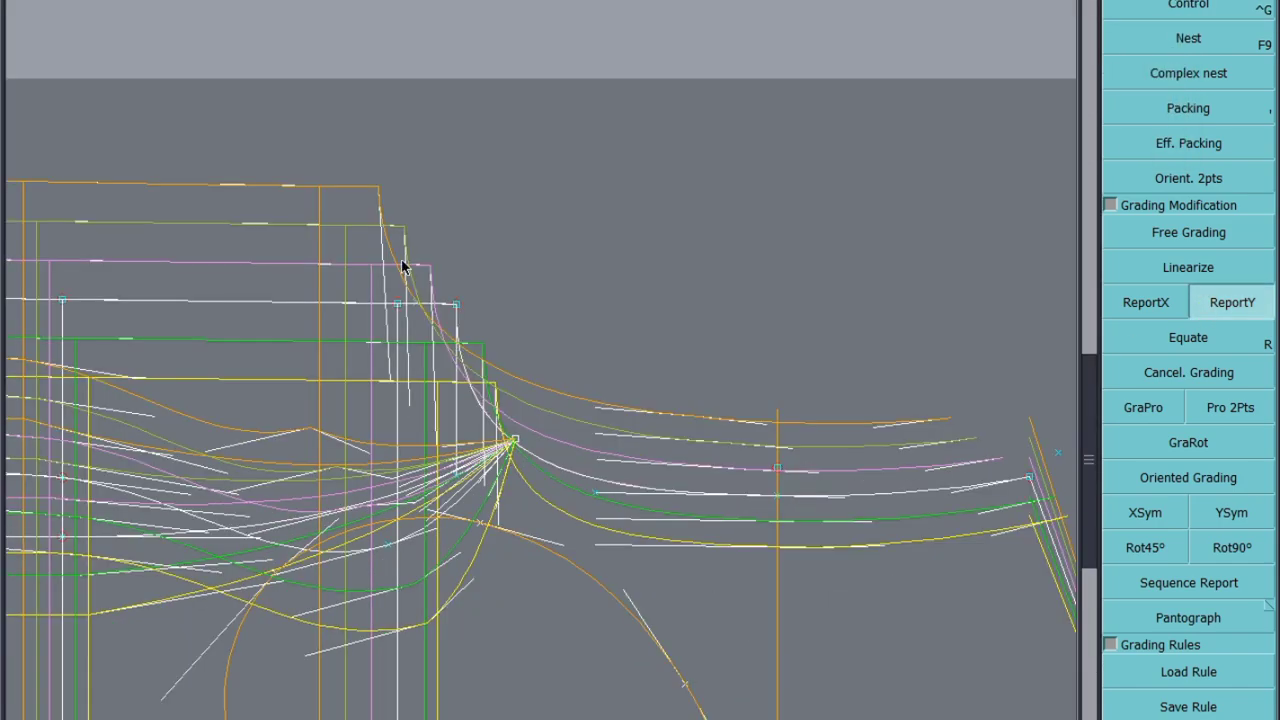
click(456, 305)
click(514, 441)
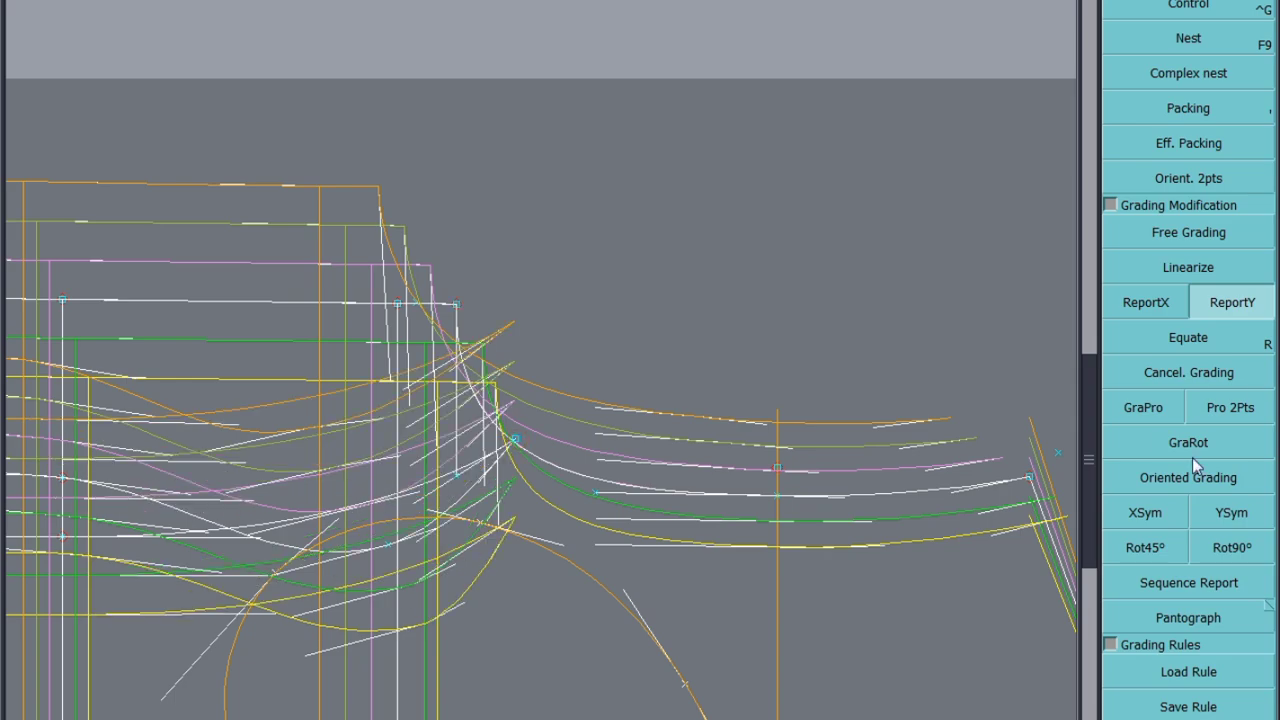
click(1168, 312)
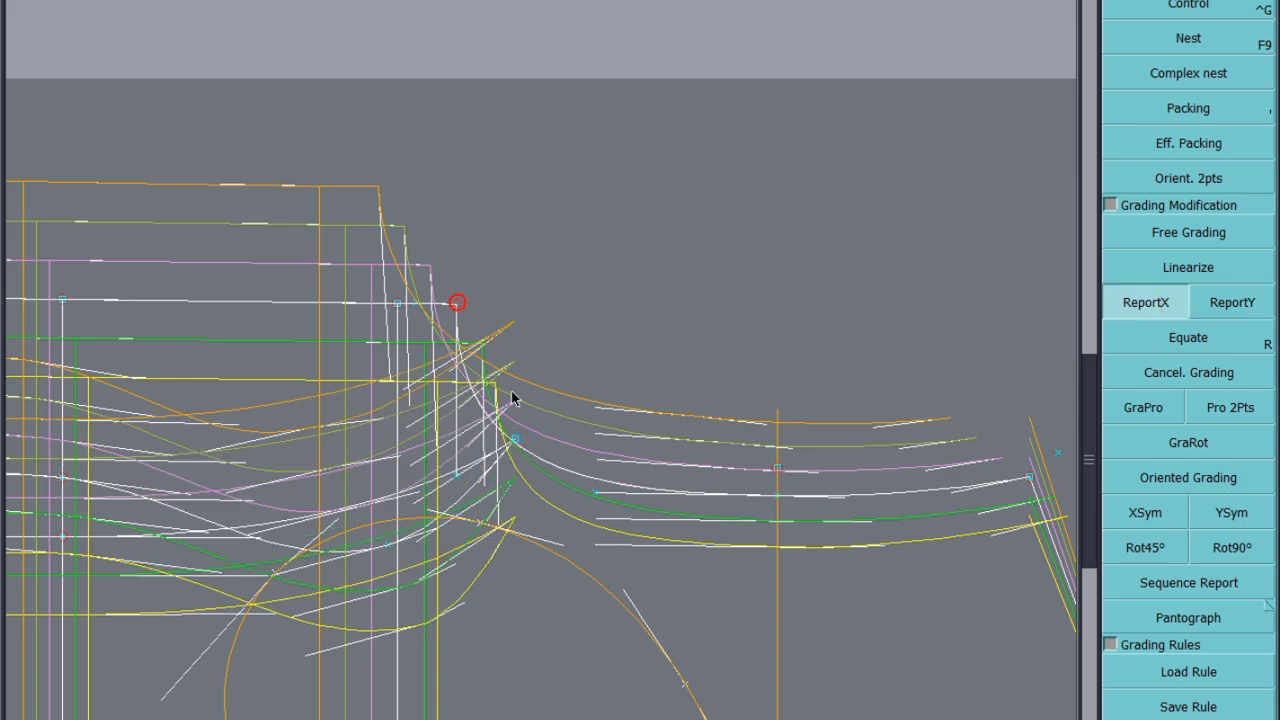
click(515, 440)
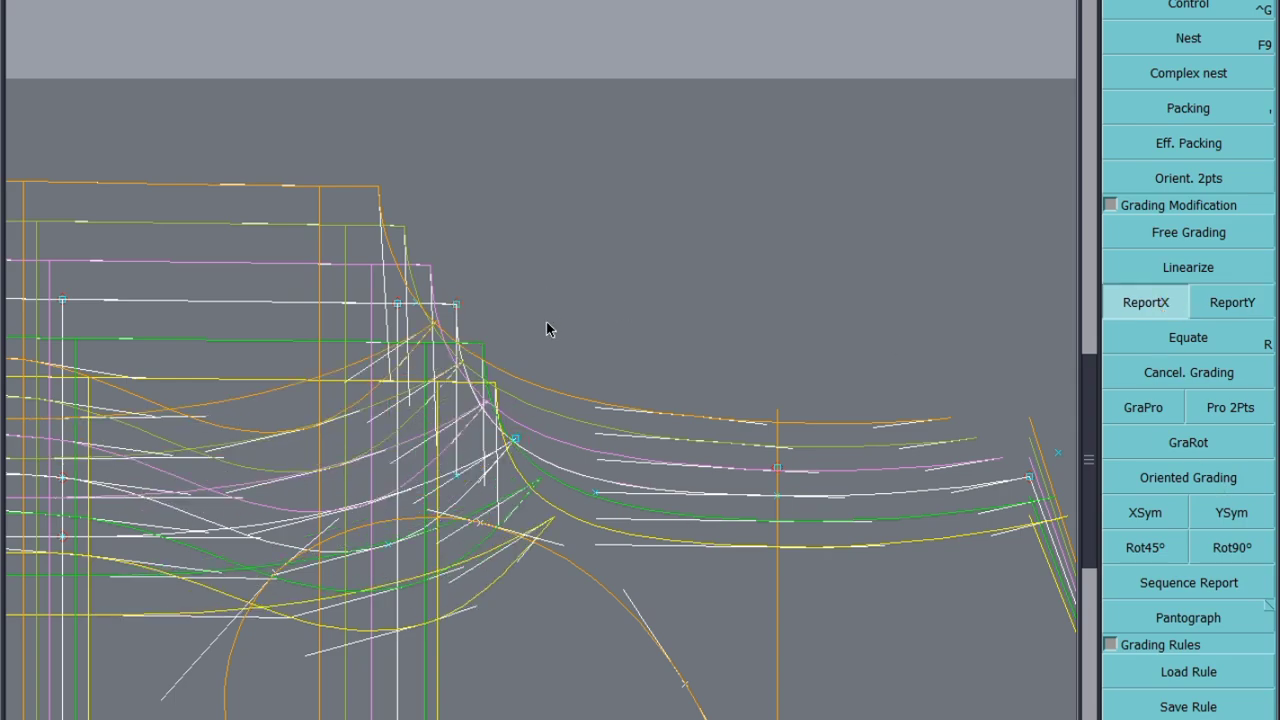
Step: Review the nested sizes around the armhole and panel seam lines, including their fit within the whole piece
scroll(546, 321, down, 2)
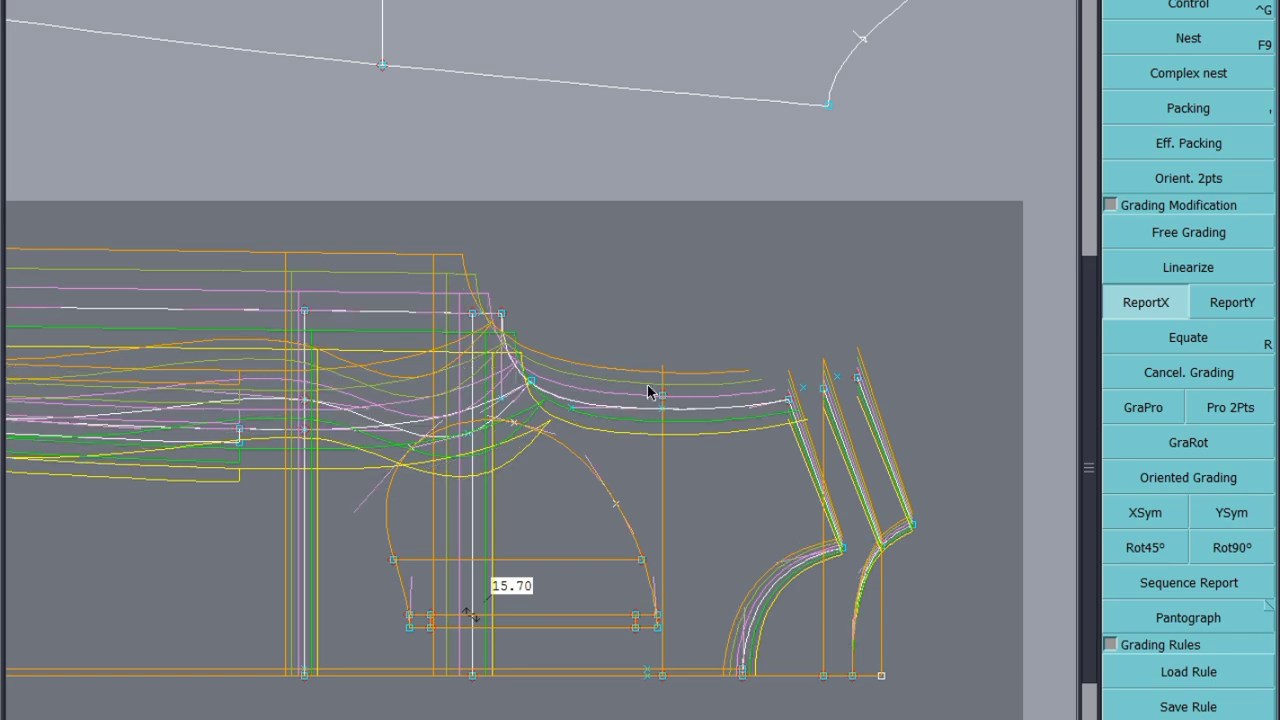
scroll(487, 347, up, 1)
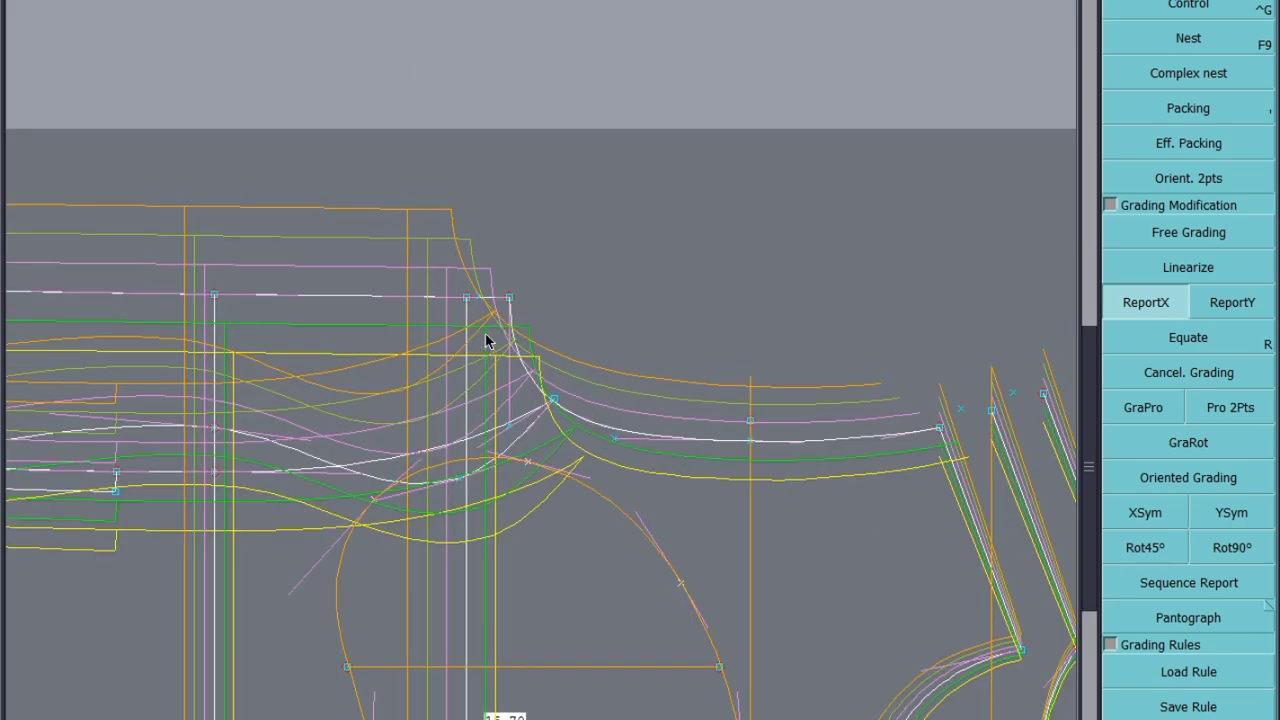
click(510, 458)
scroll(541, 308, up, 1)
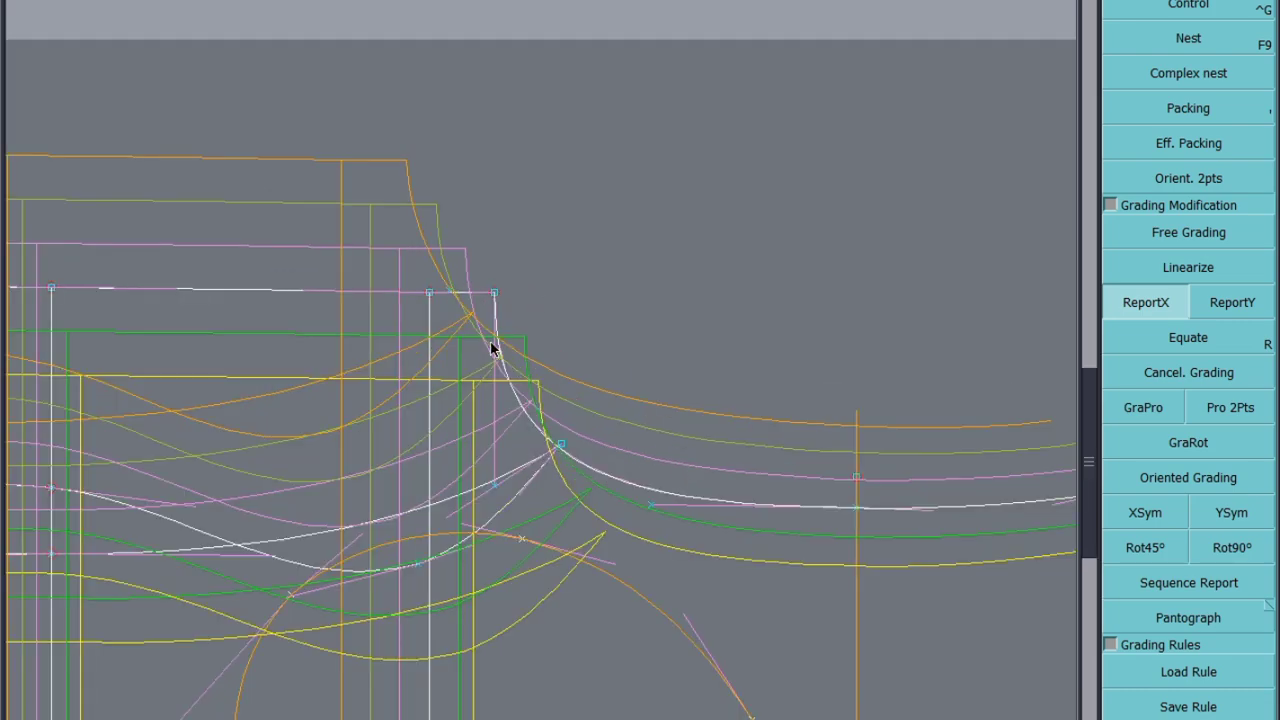
scroll(407, 290, down, 2)
scroll(412, 292, down, 3)
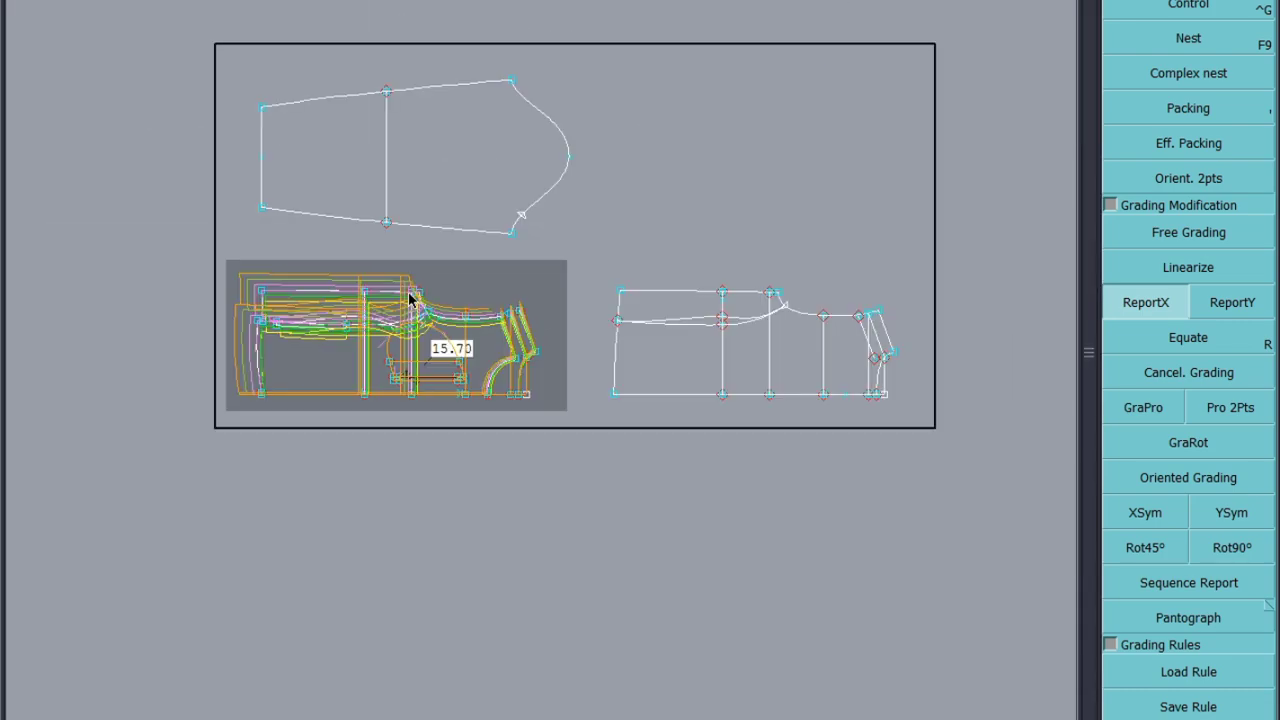
Step: Save the graded jacket pattern over its existing model file
scroll(420, 297, up, 1)
scroll(425, 295, up, 1)
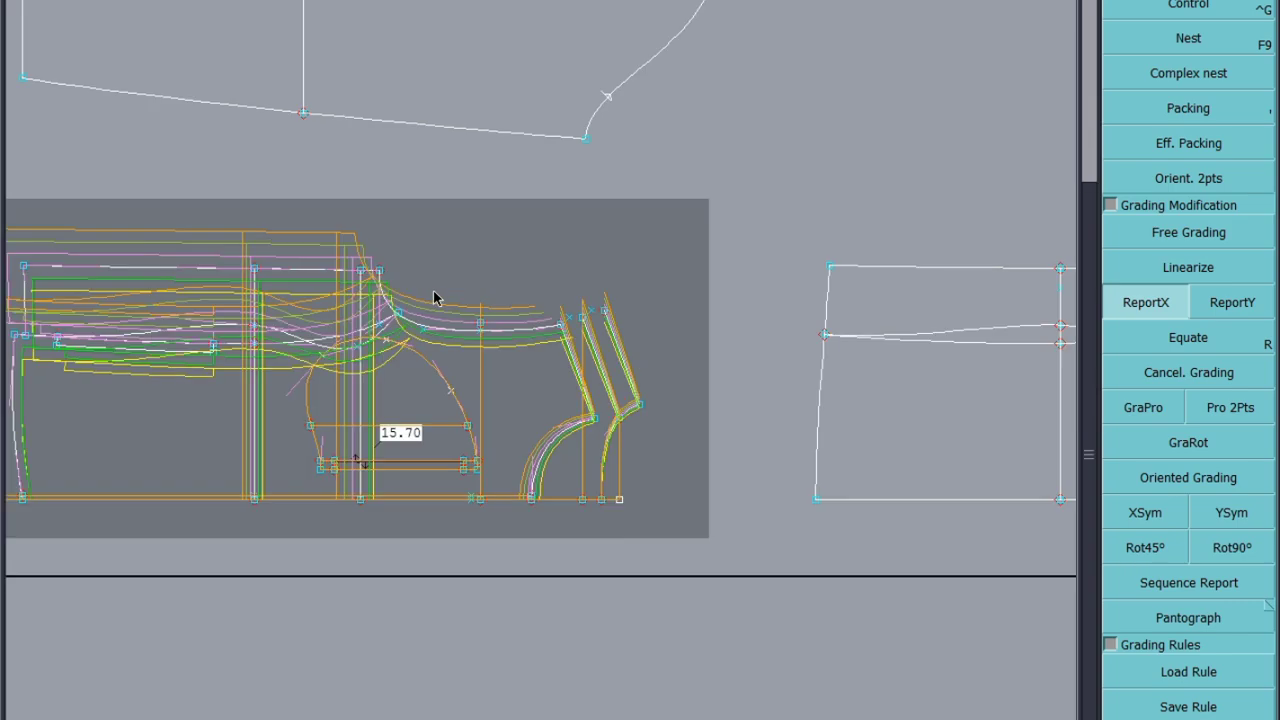
key(ctrl+s)
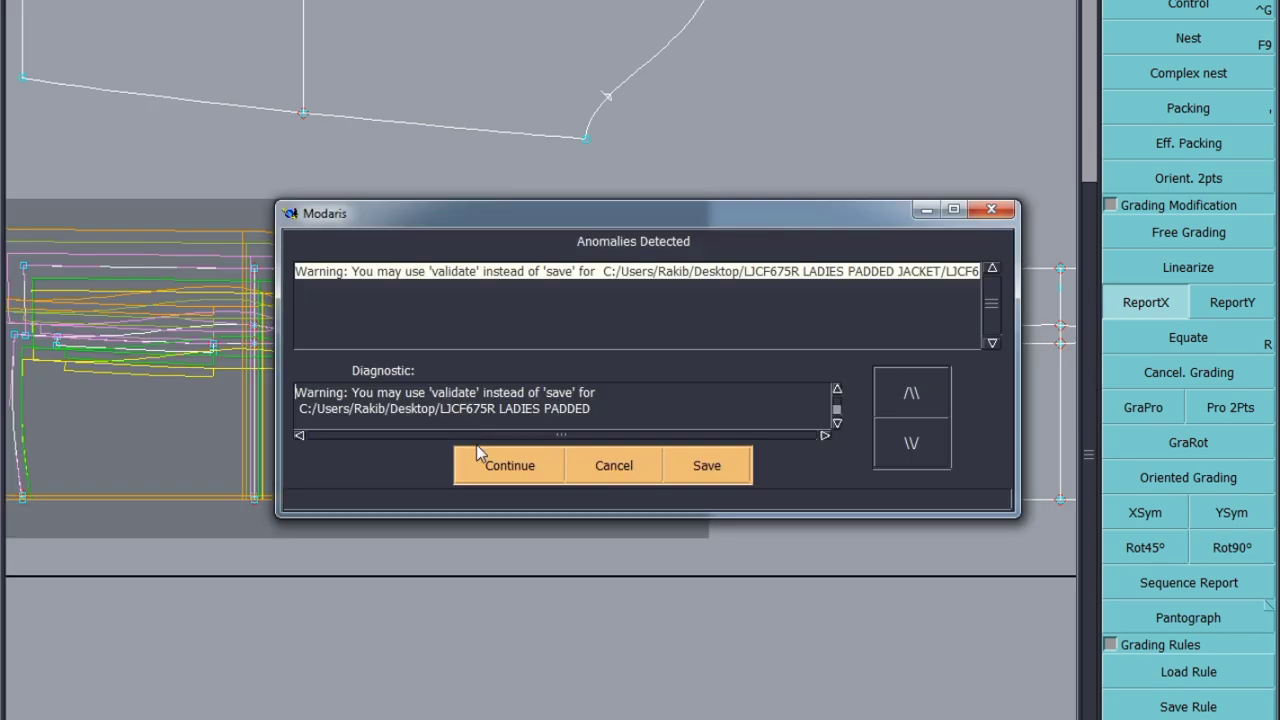
click(492, 463)
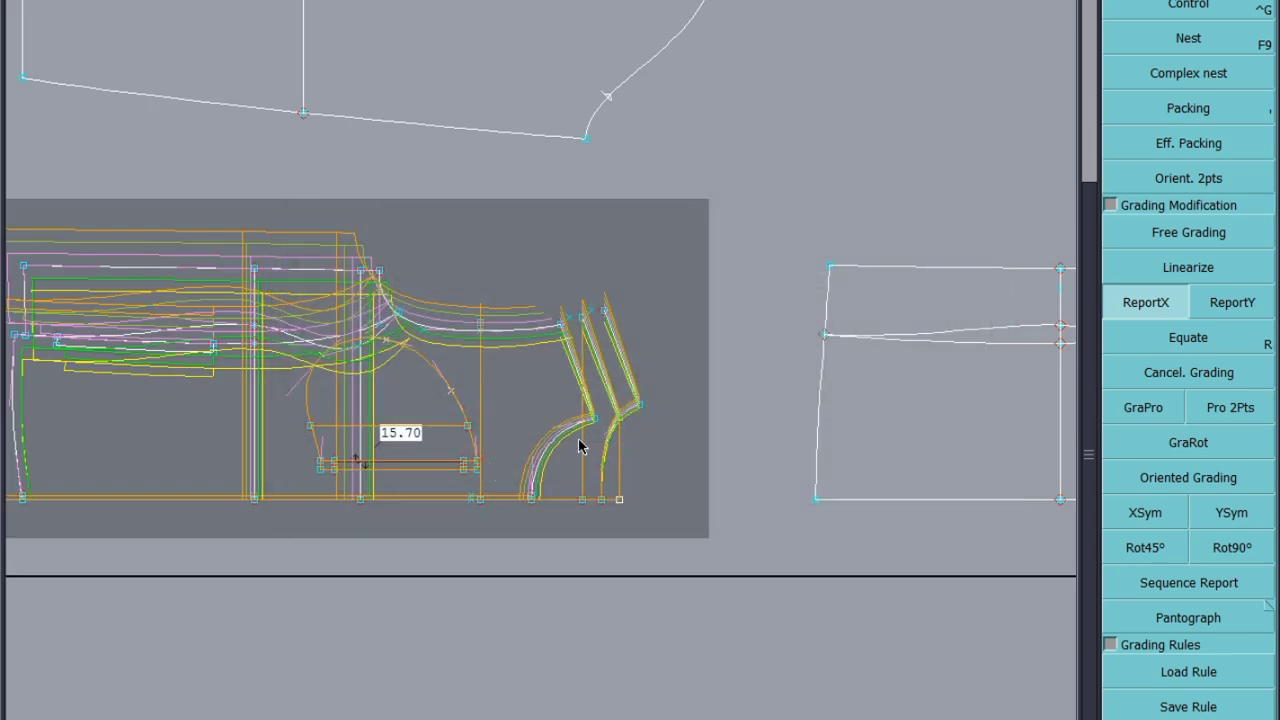
Step: Attach the upper end of the front armhole curve to the shoulder line's outer end point and save the model
scroll(472, 421, up, 3)
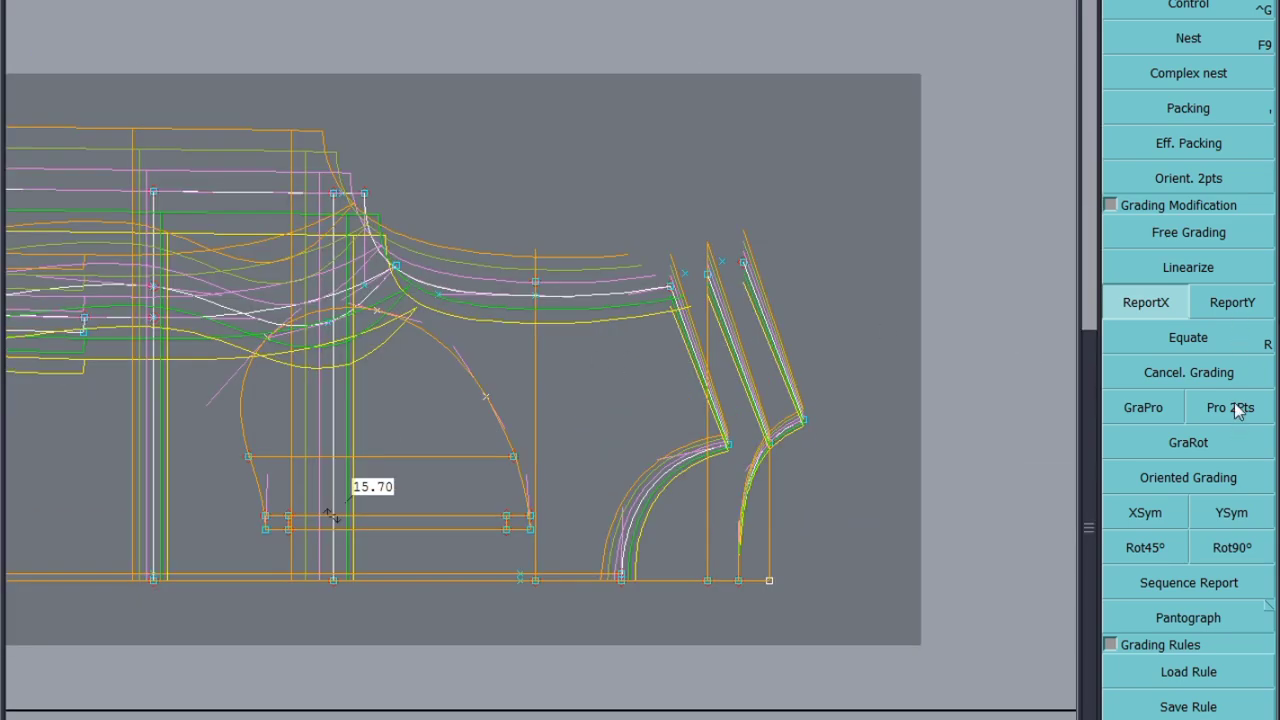
key(F3)
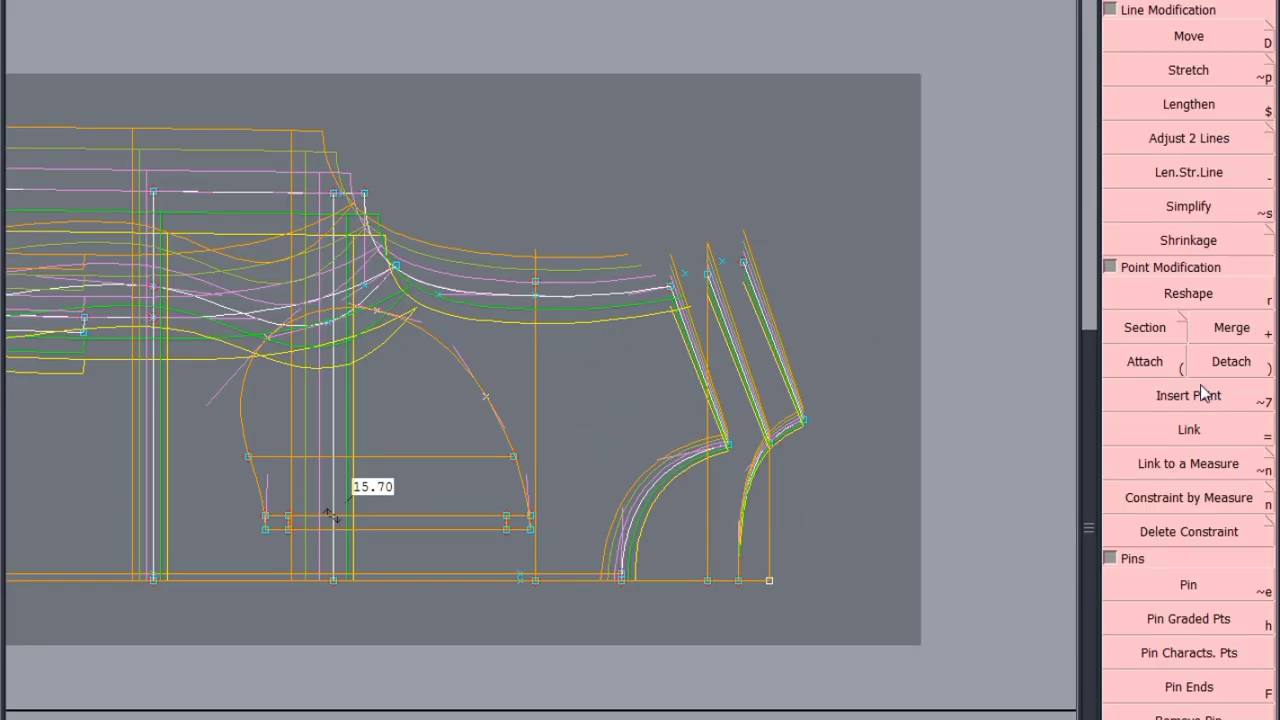
click(1154, 364)
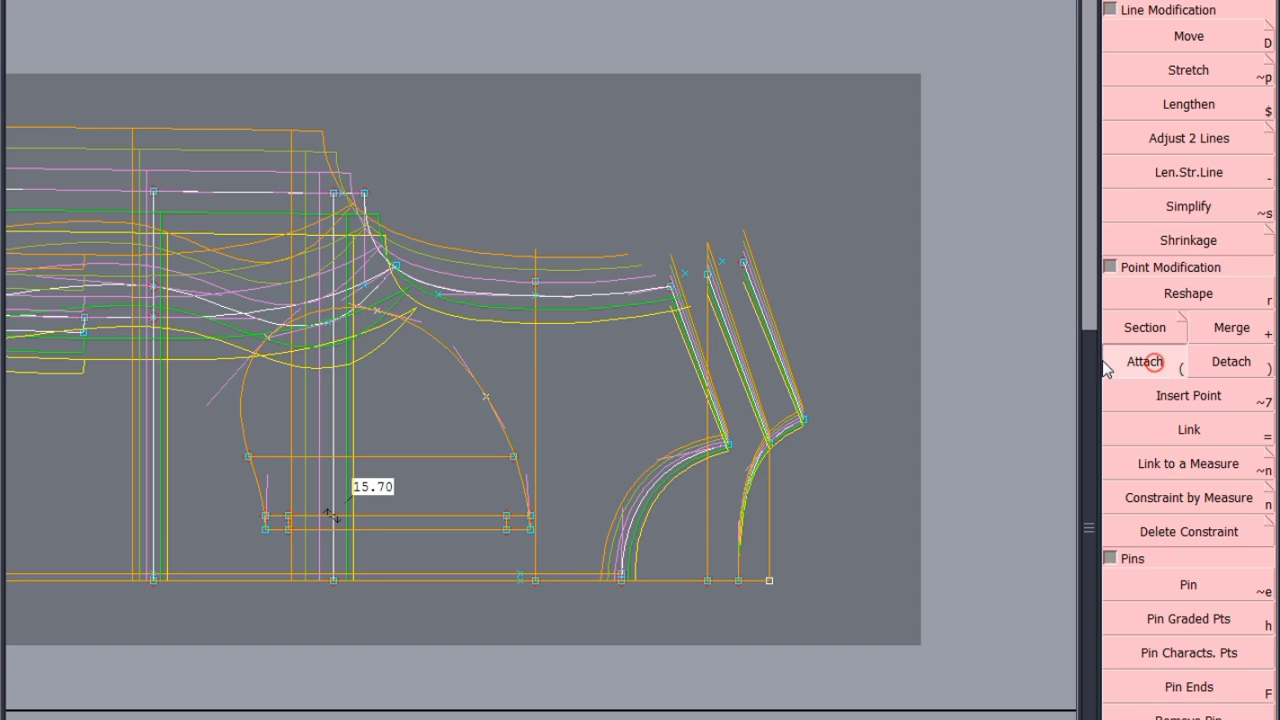
click(671, 288)
click(671, 287)
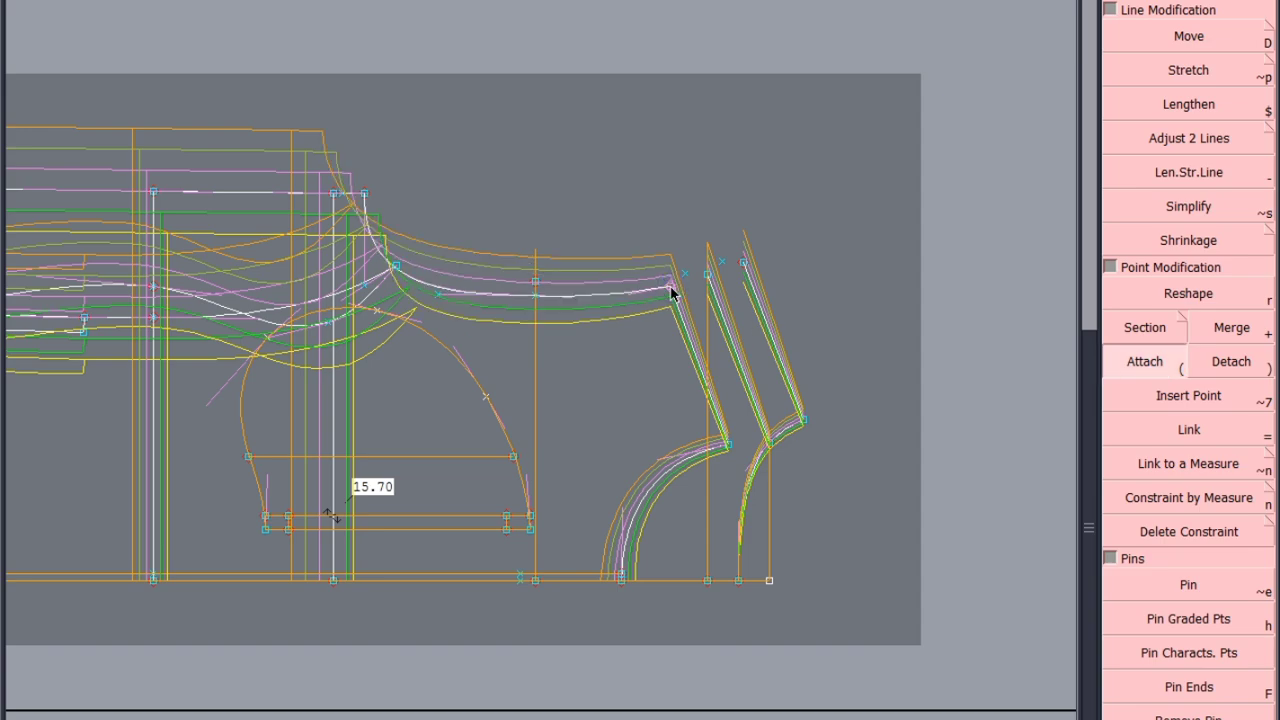
key(ctrl+s)
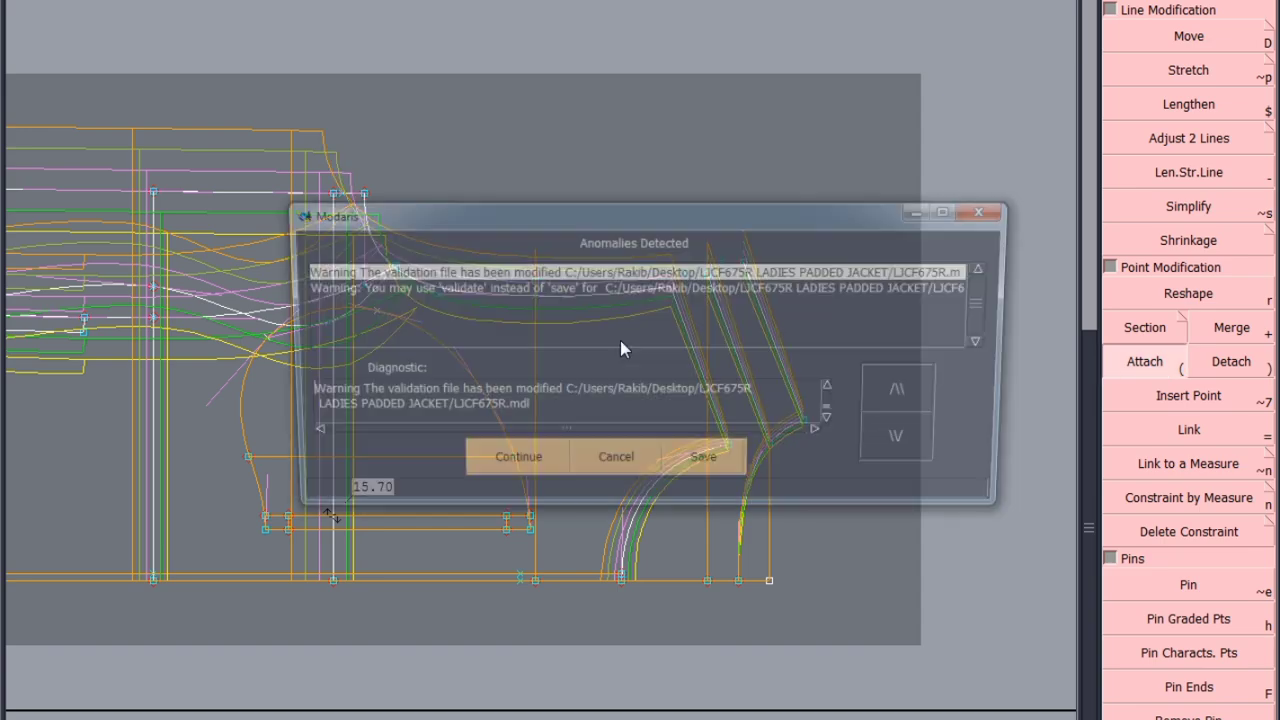
click(508, 457)
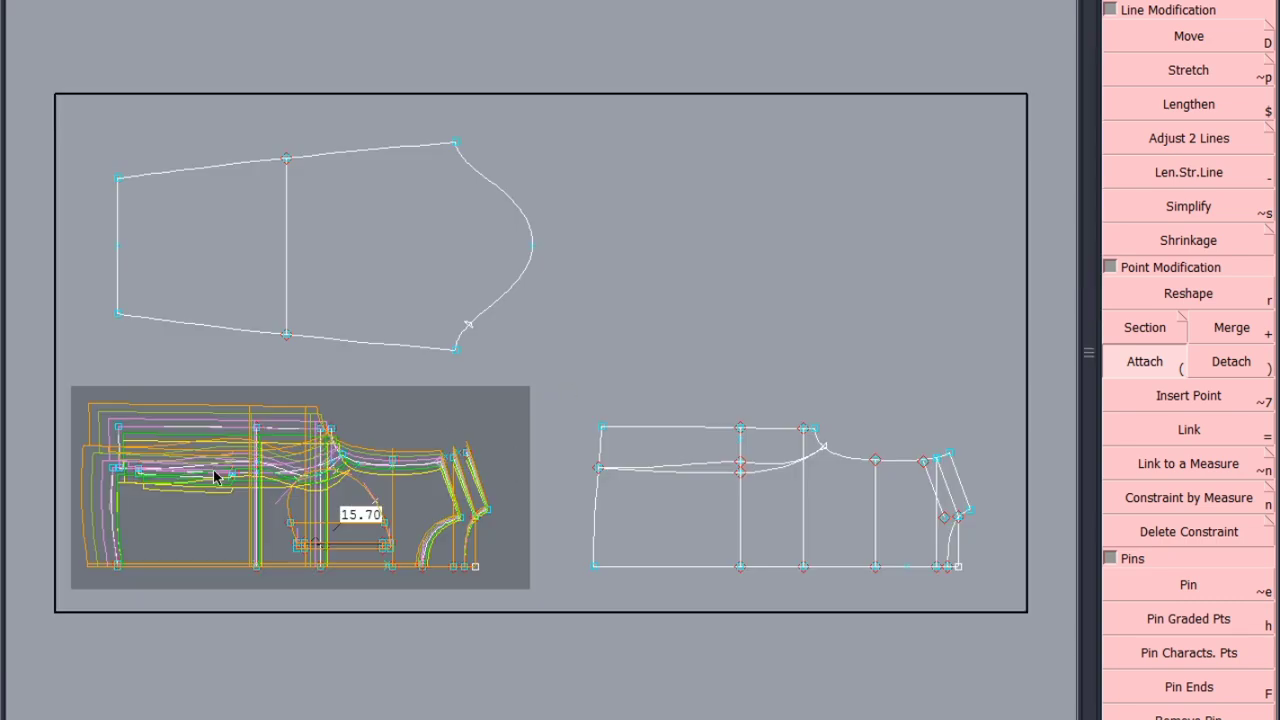
Step: Examine the back piece's nested sizes around the armhole and panel seam lines and compare them with the front
click(777, 480)
scroll(829, 460, up, 4)
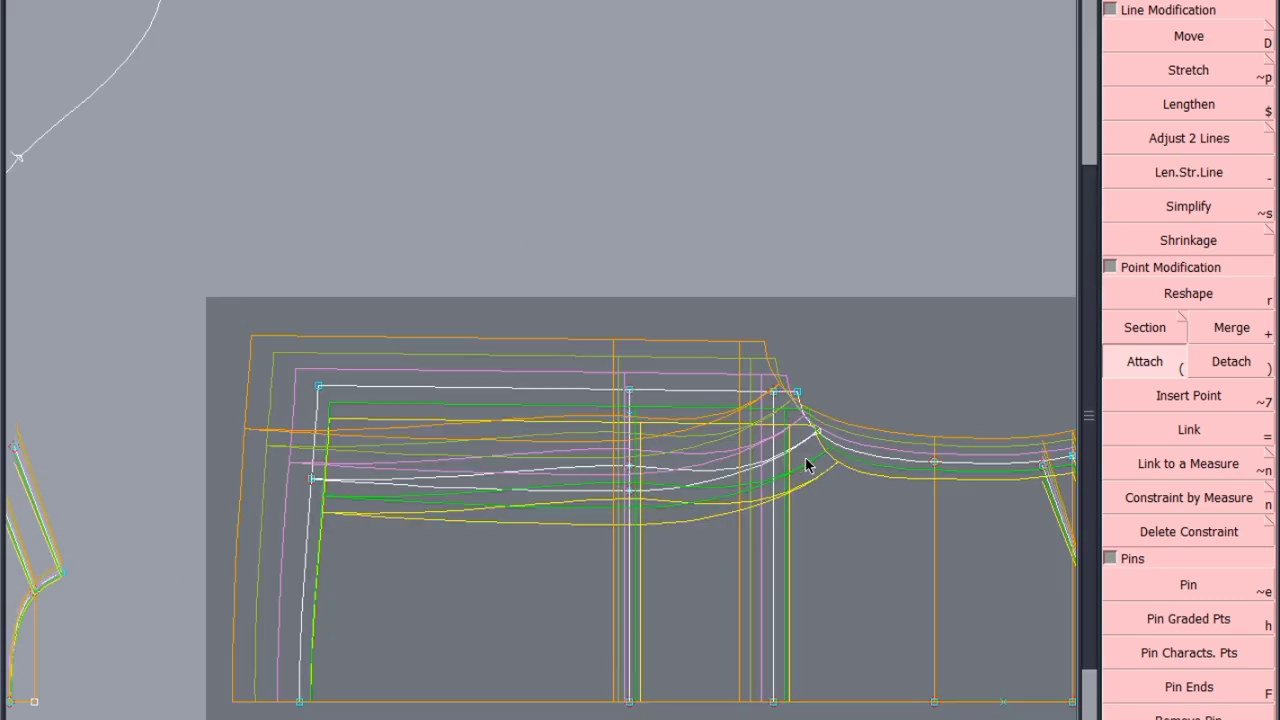
scroll(615, 410, down, 1)
scroll(870, 440, up, 3)
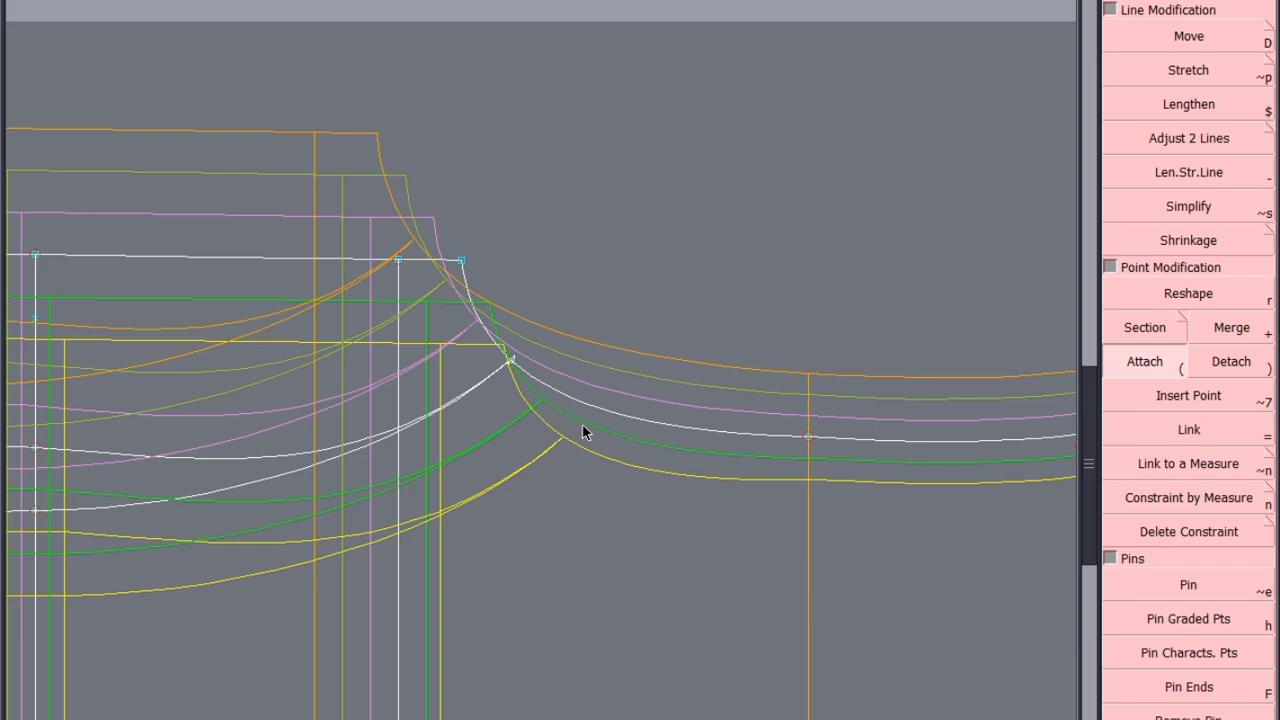
scroll(624, 384, down, 3)
scroll(710, 408, down, 2)
scroll(290, 418, up, 2)
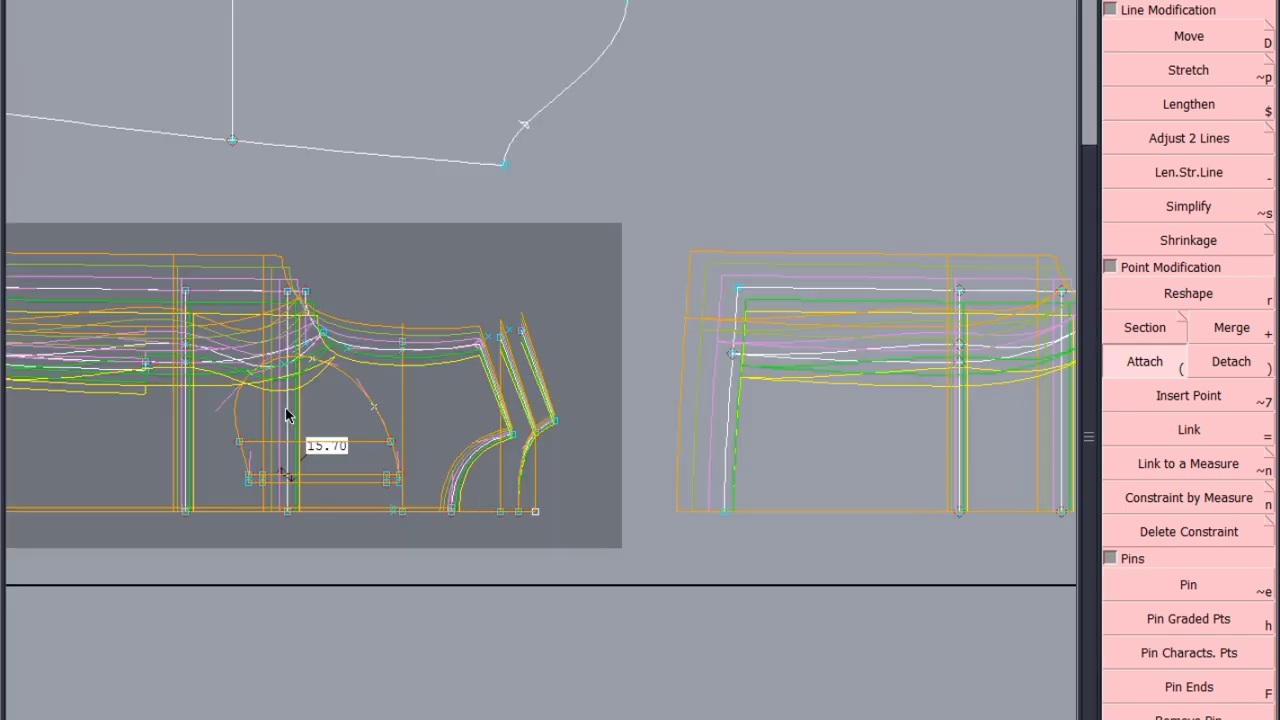
Step: Make the sleeve the current piece among all the model's pattern pieces and save the model
scroll(287, 416, down, 4)
scroll(494, 409, up, 3)
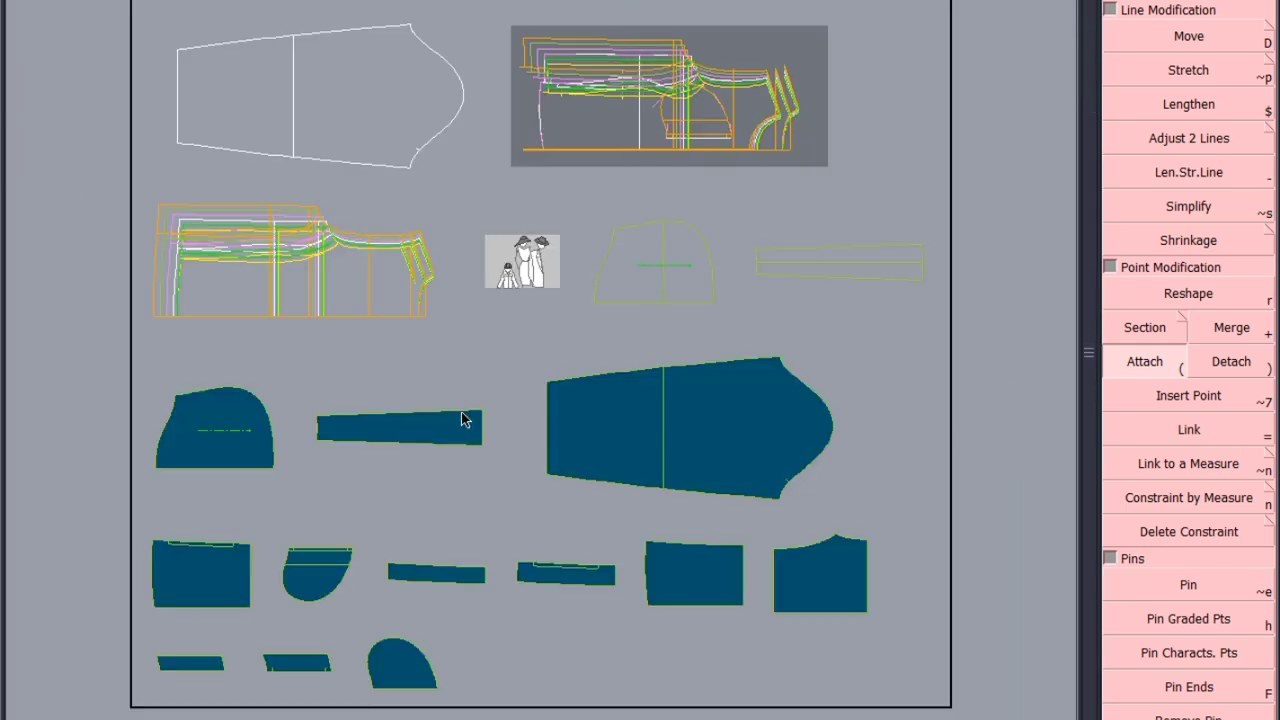
scroll(286, 84, up, 2)
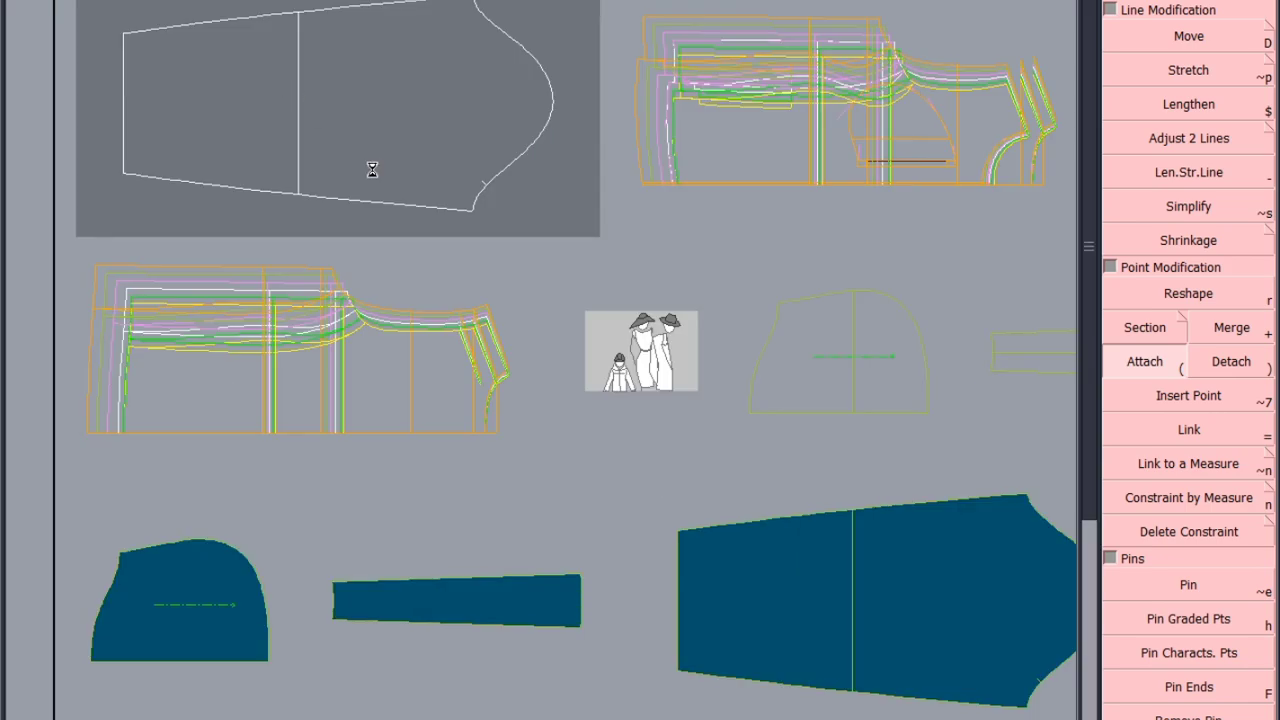
click(490, 459)
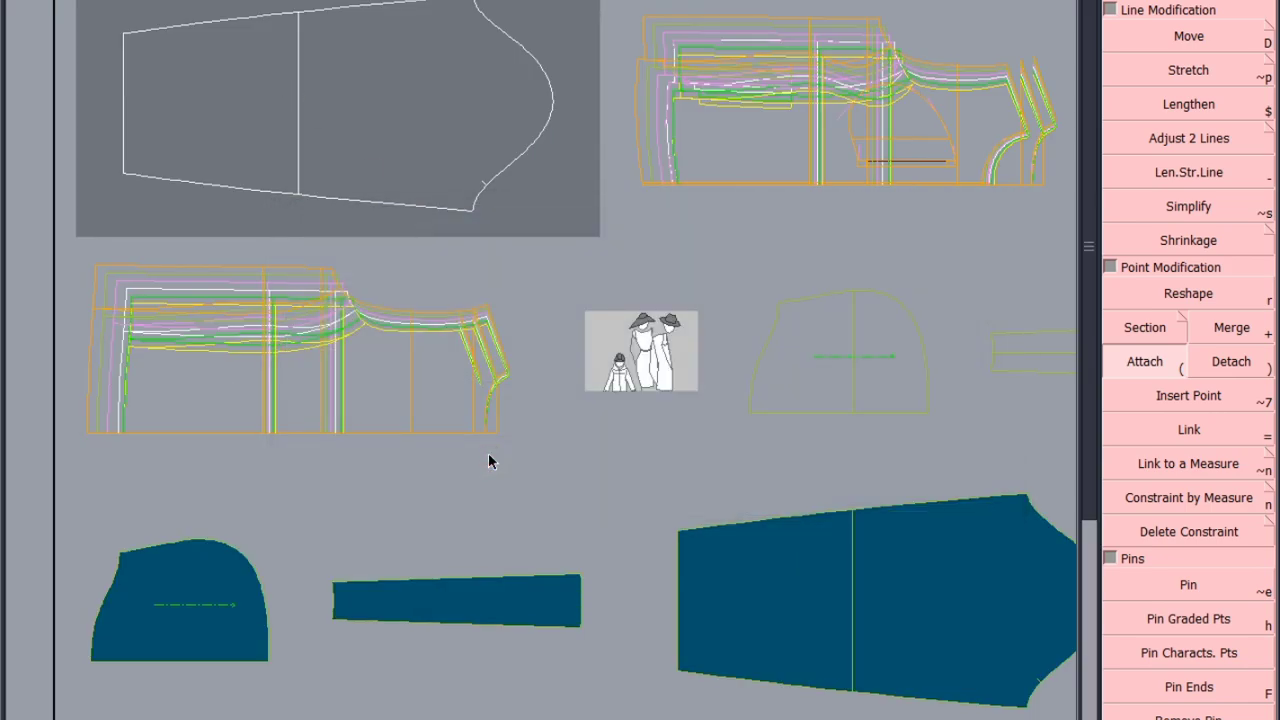